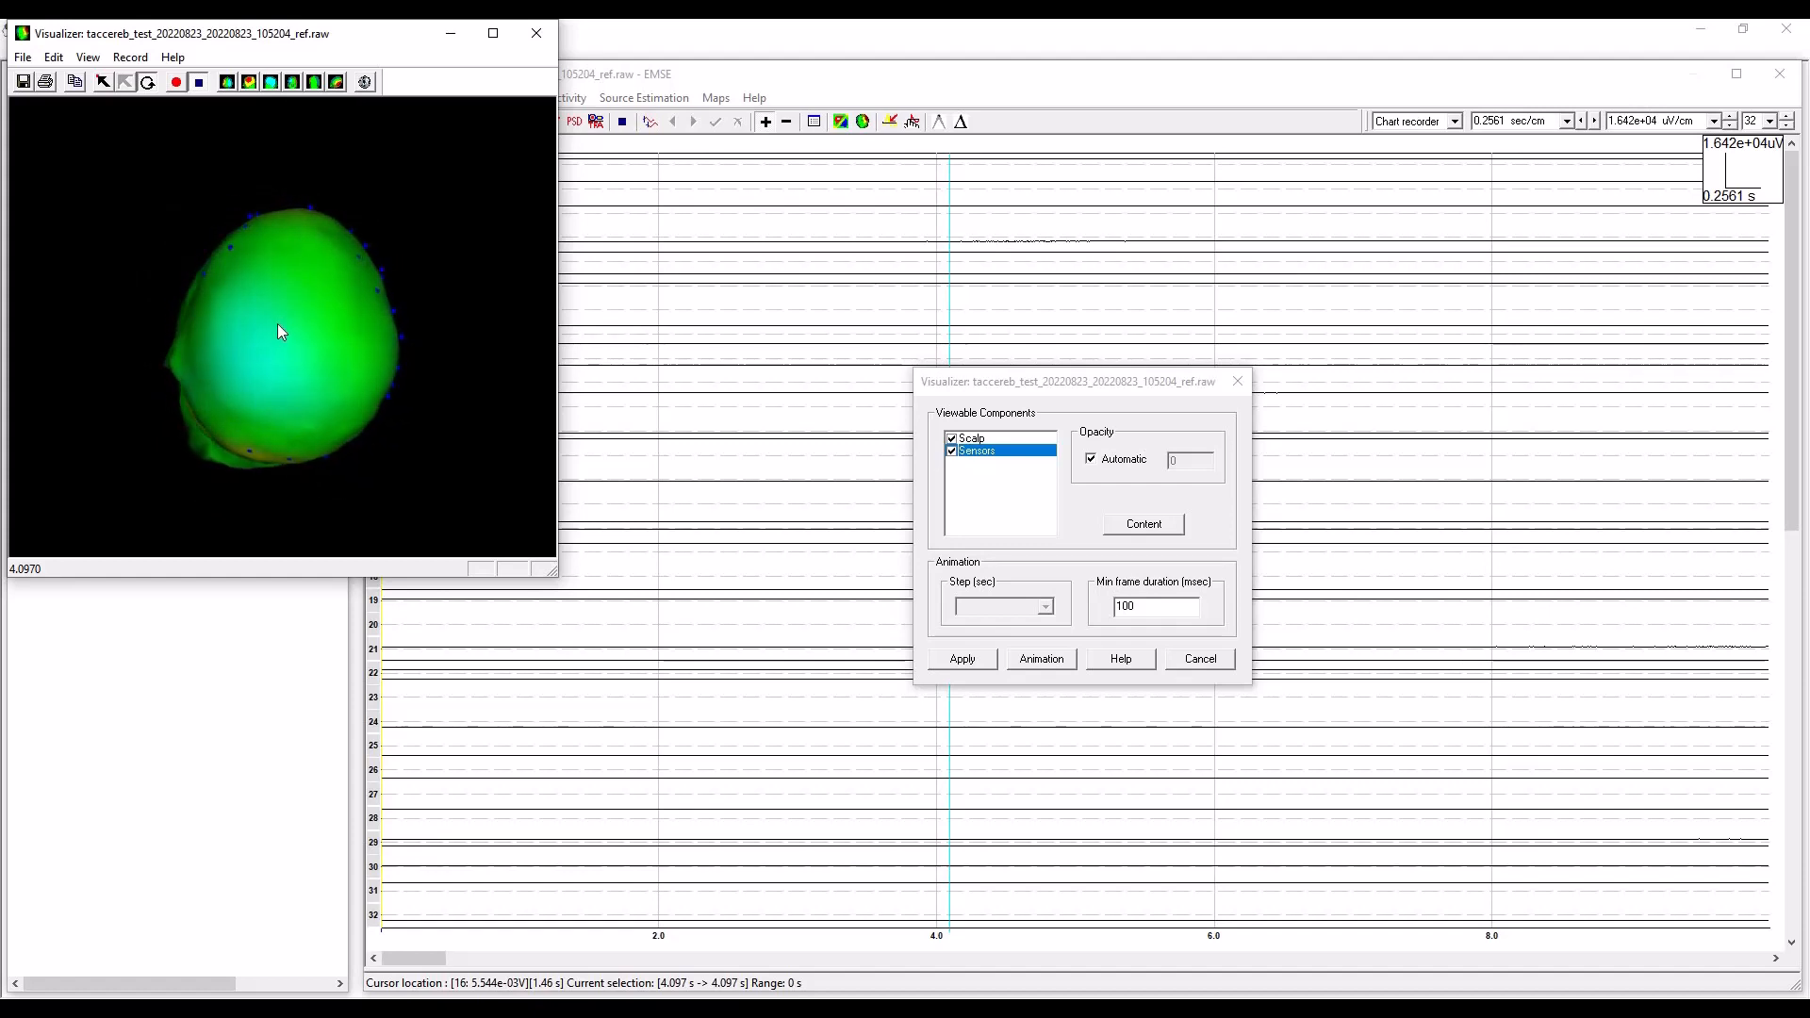
Close the 3D head view and fit the electrodes to the scalp.
left_click(542, 41)
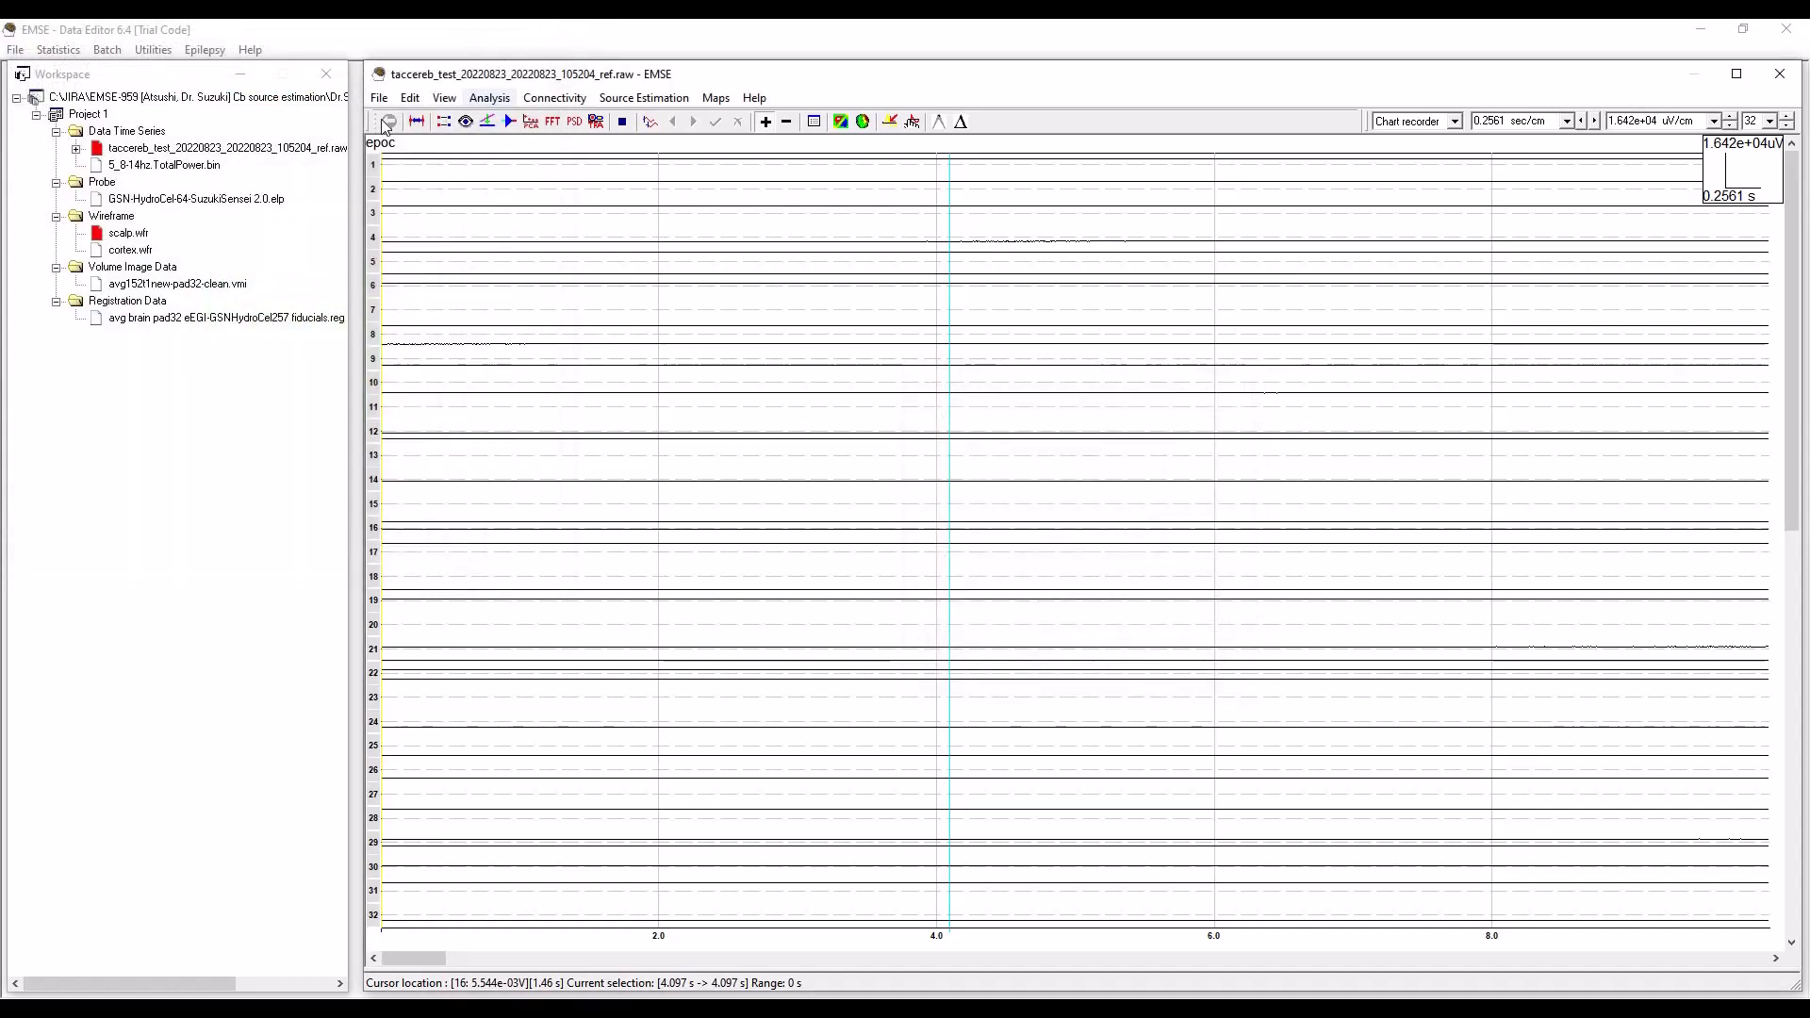
left_click(412, 98)
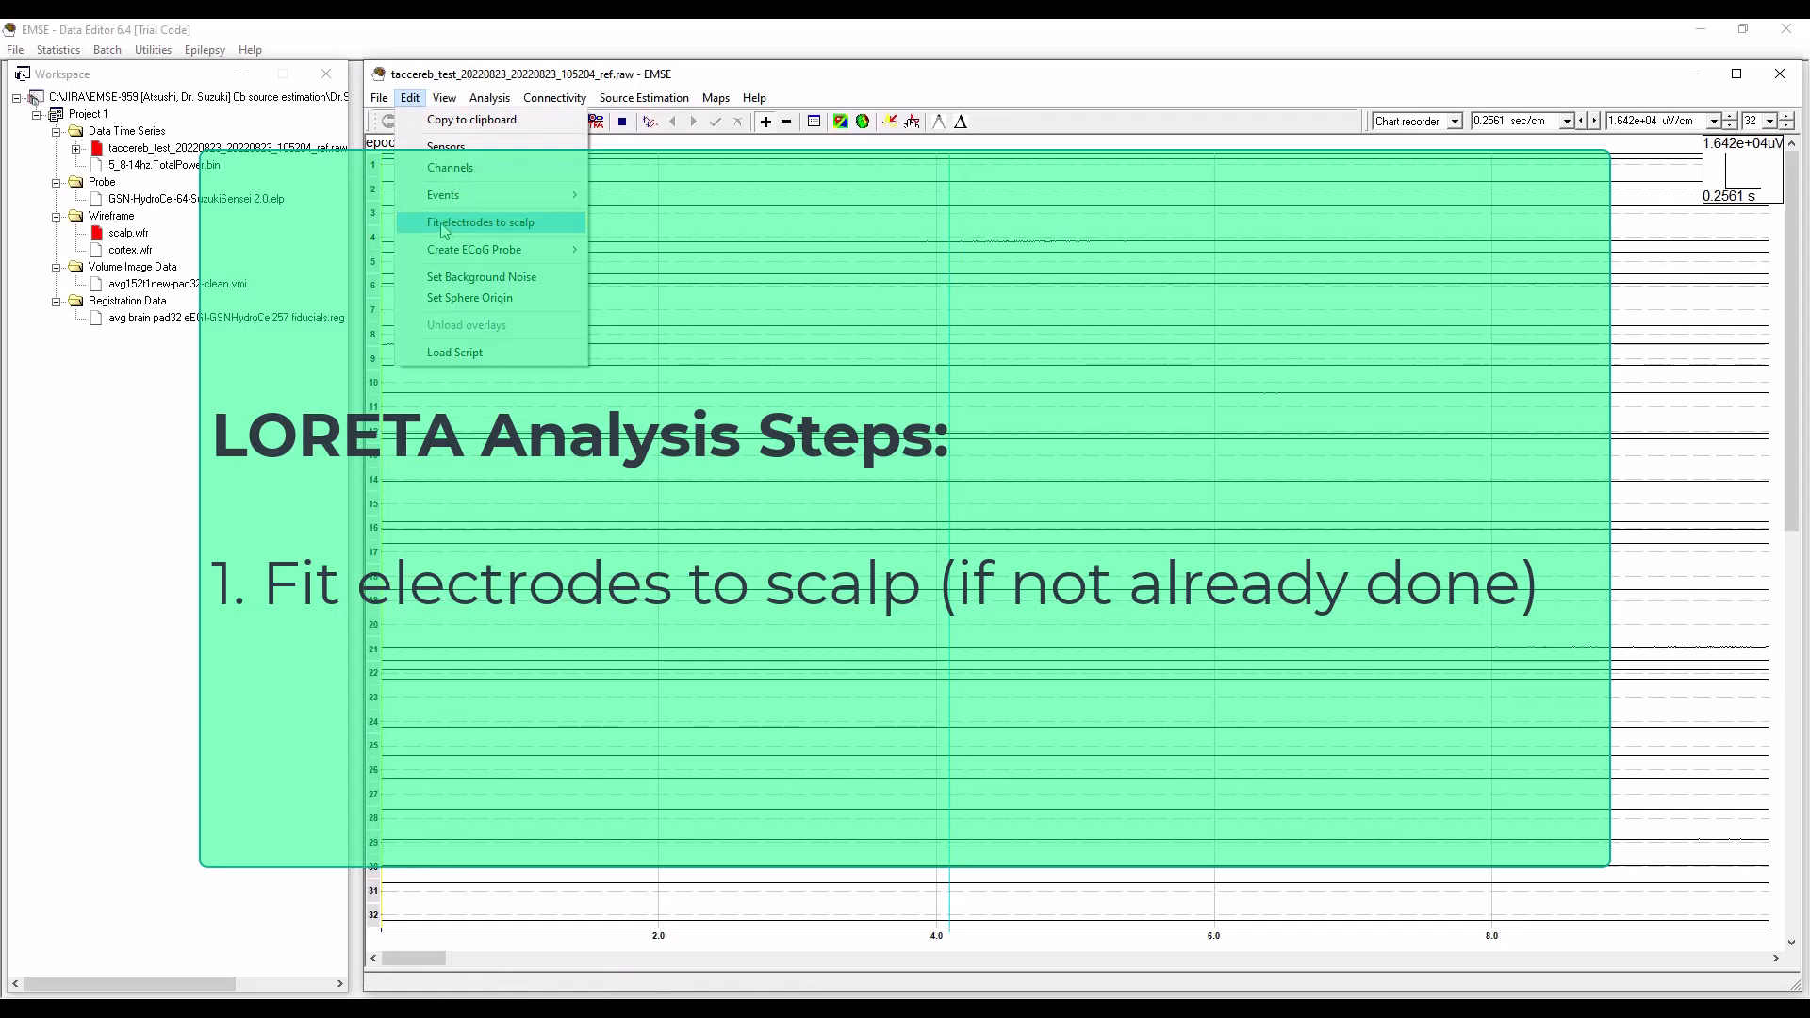
left_click(447, 222)
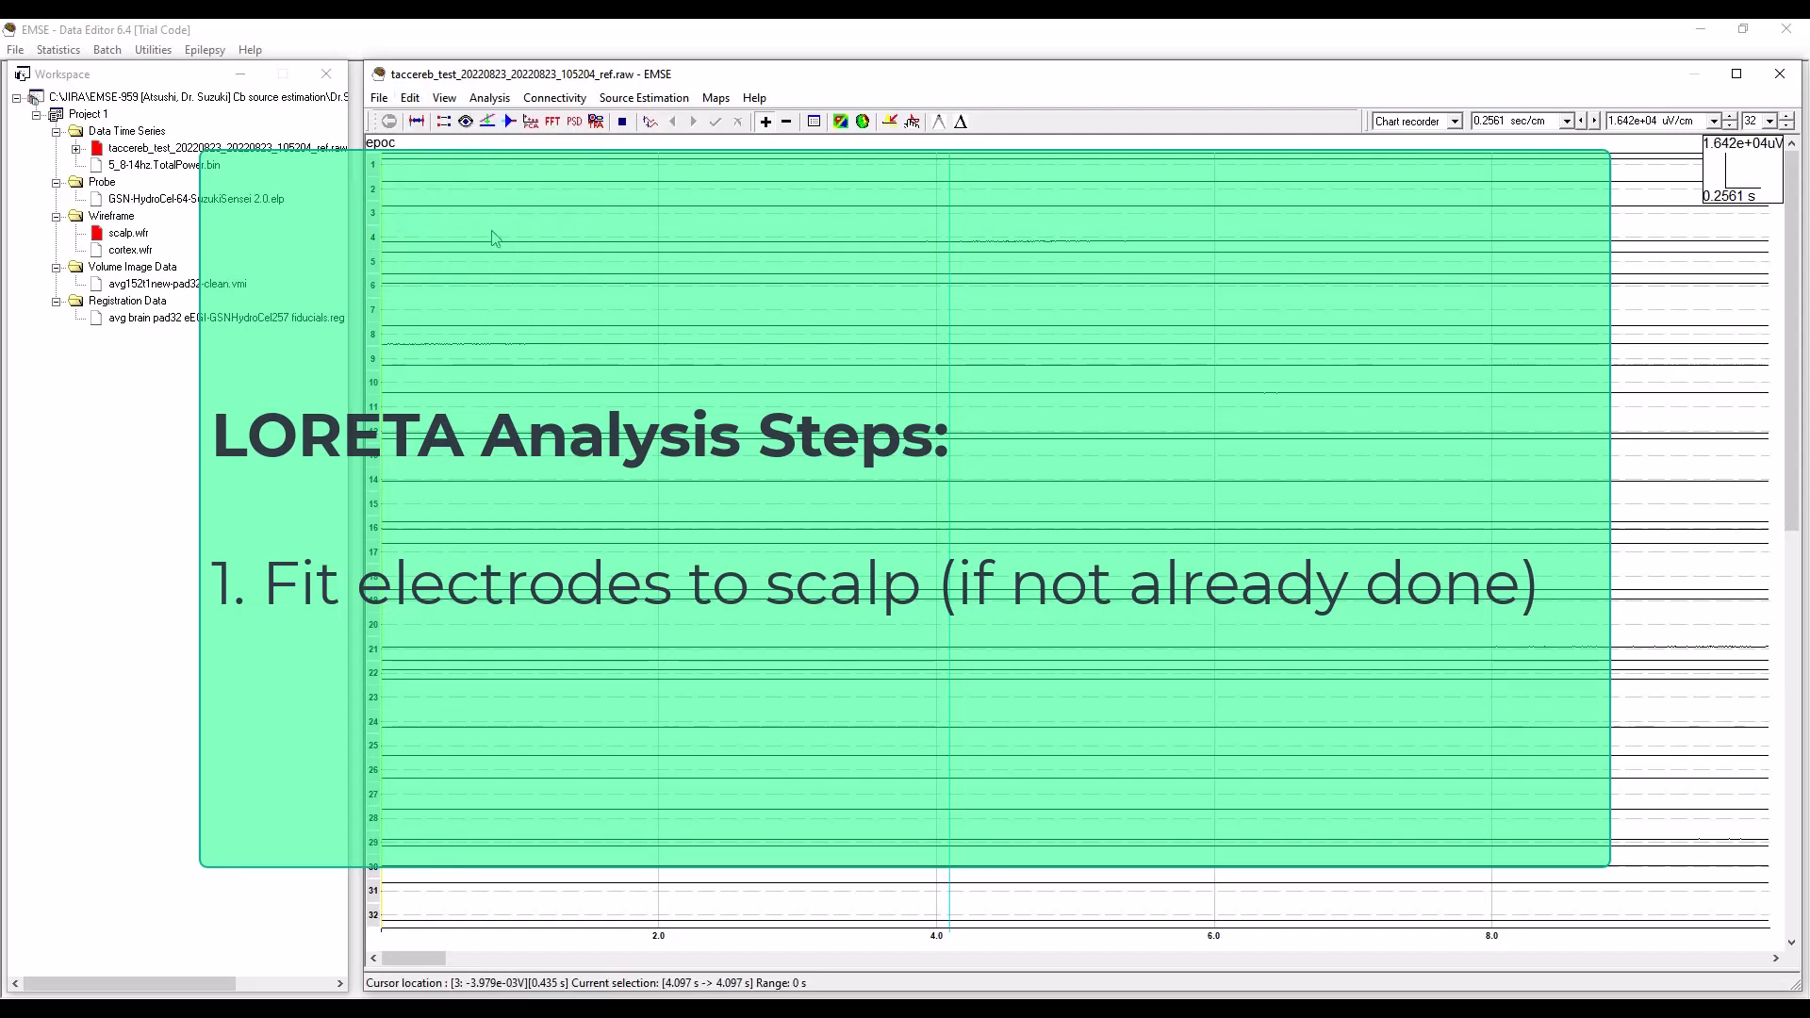
Check the electrode placement on the rotated 3D scalp, and review the recording's preprocessing function list.
left_click(860, 123)
left_click(961, 660)
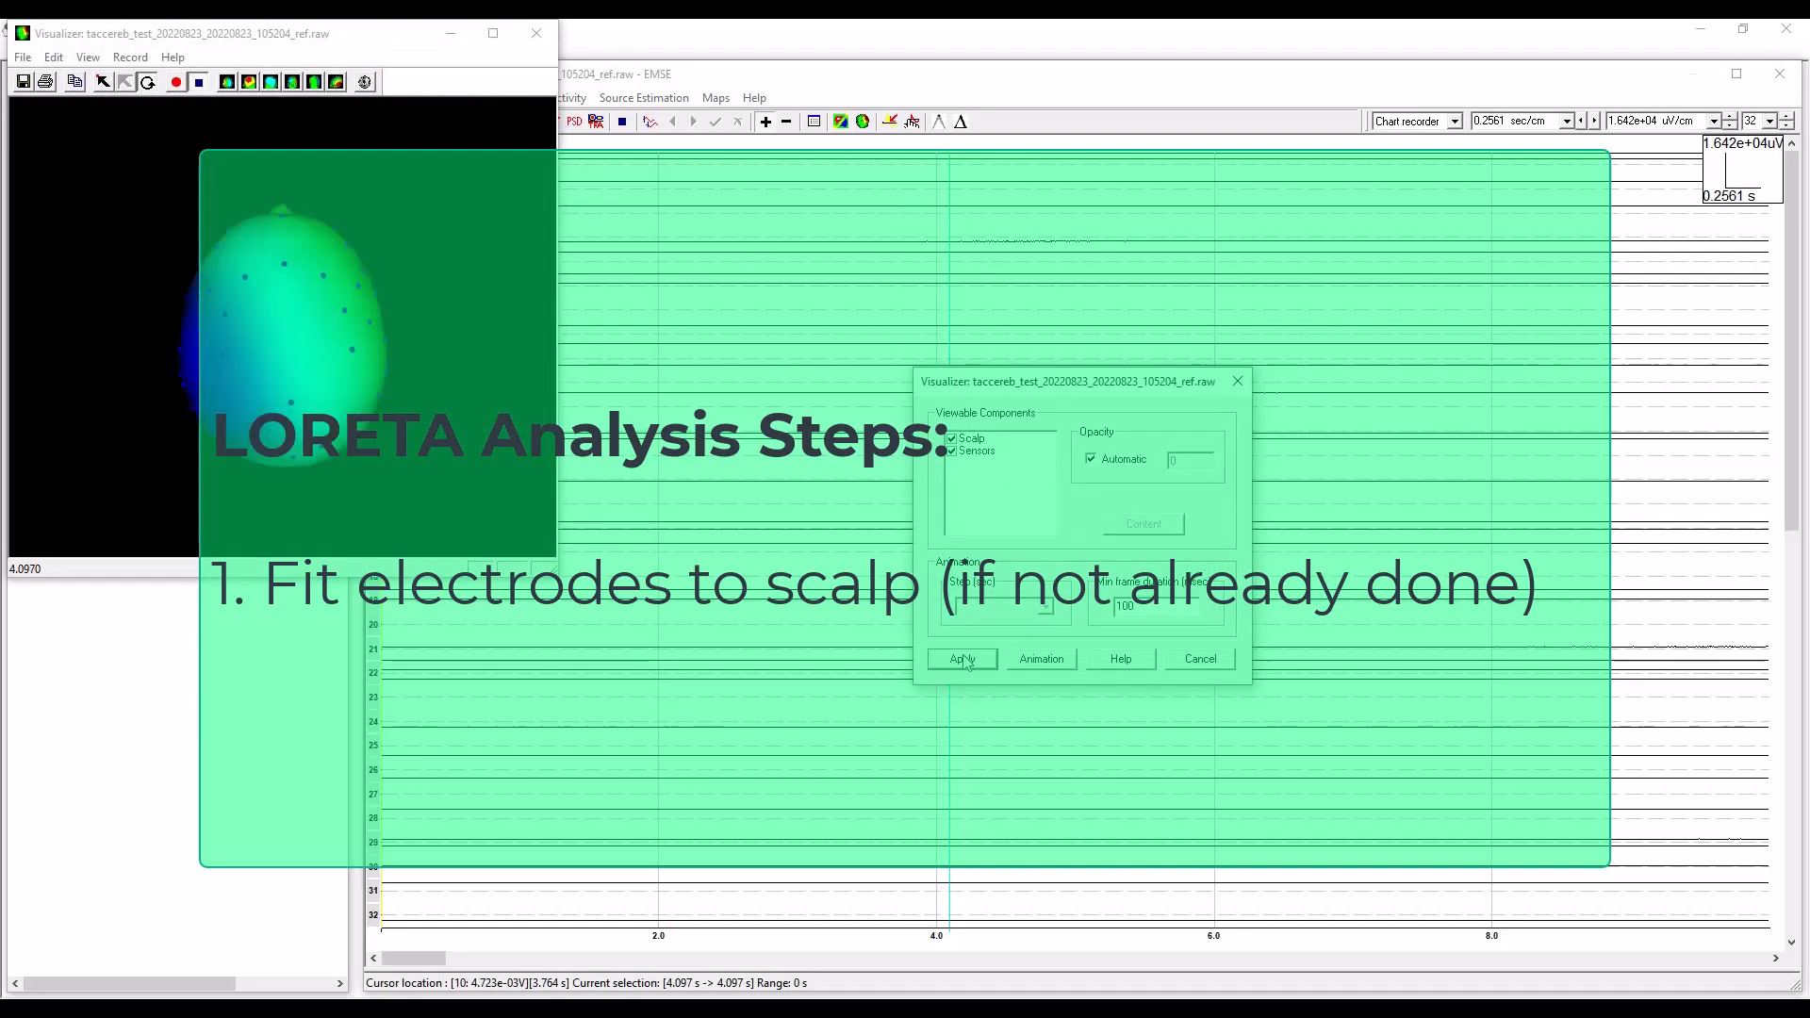
left_click_drag(319, 320, 396, 306)
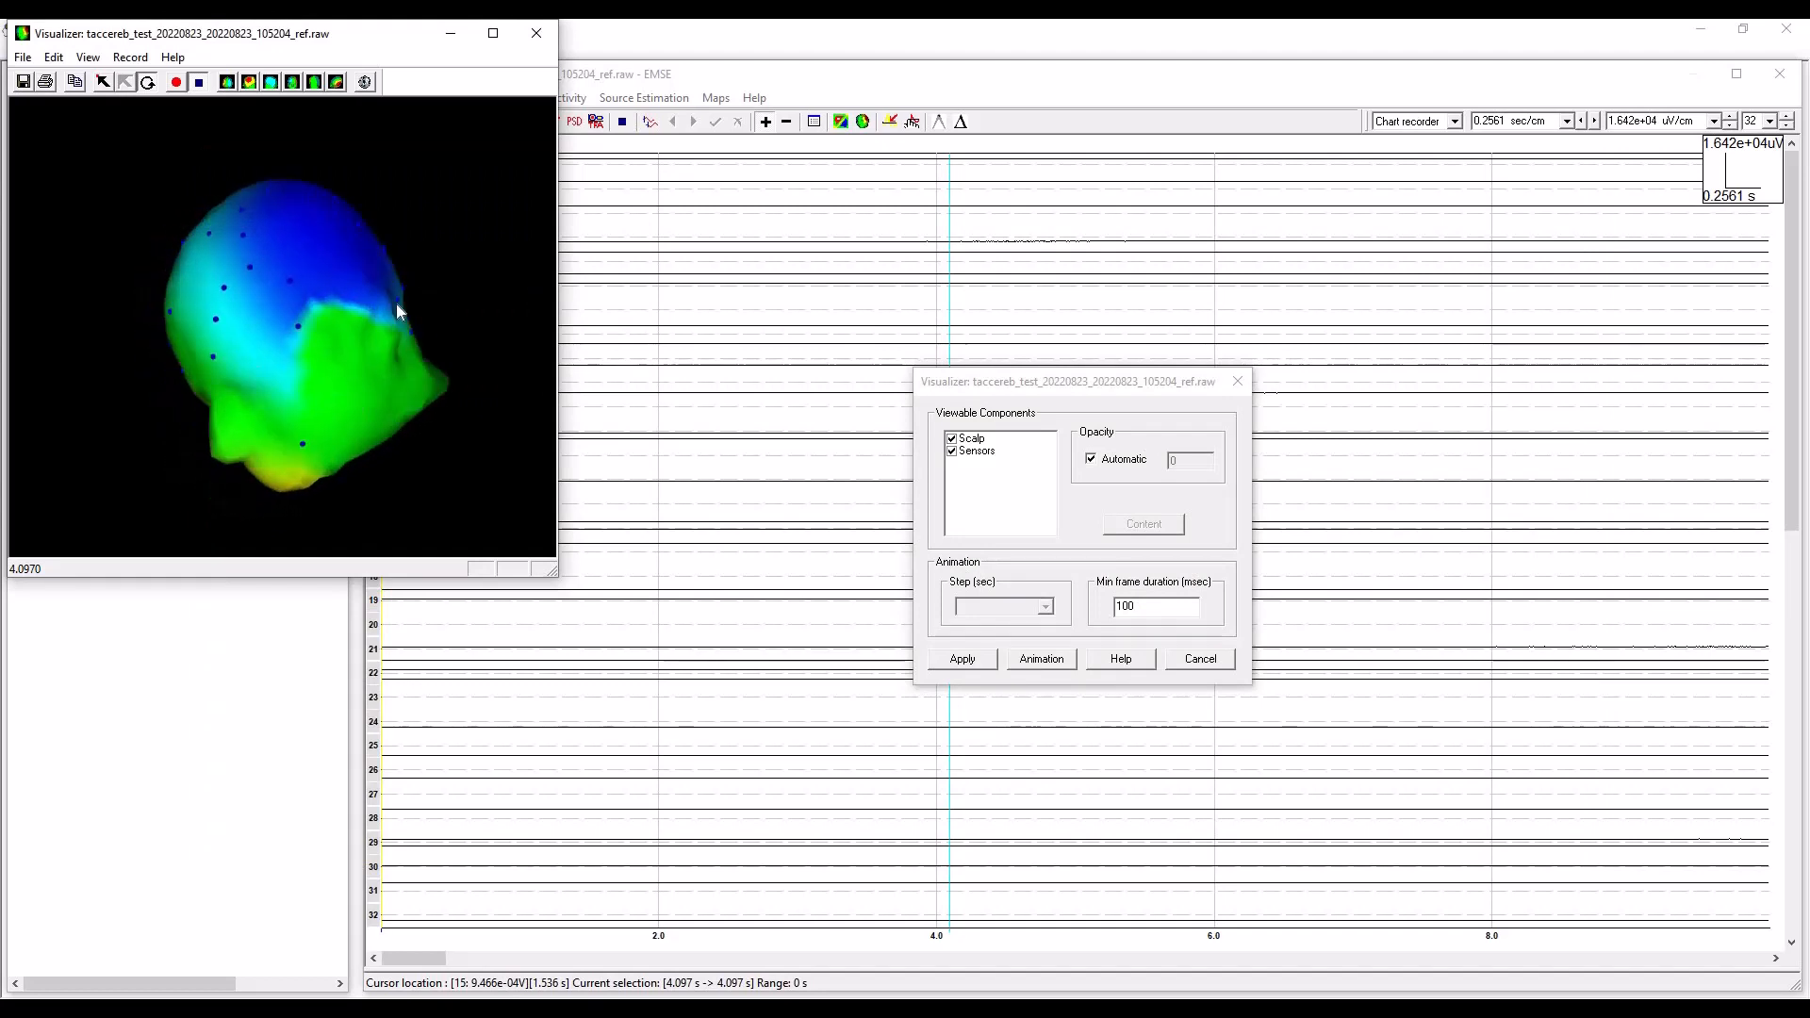
left_click(536, 33)
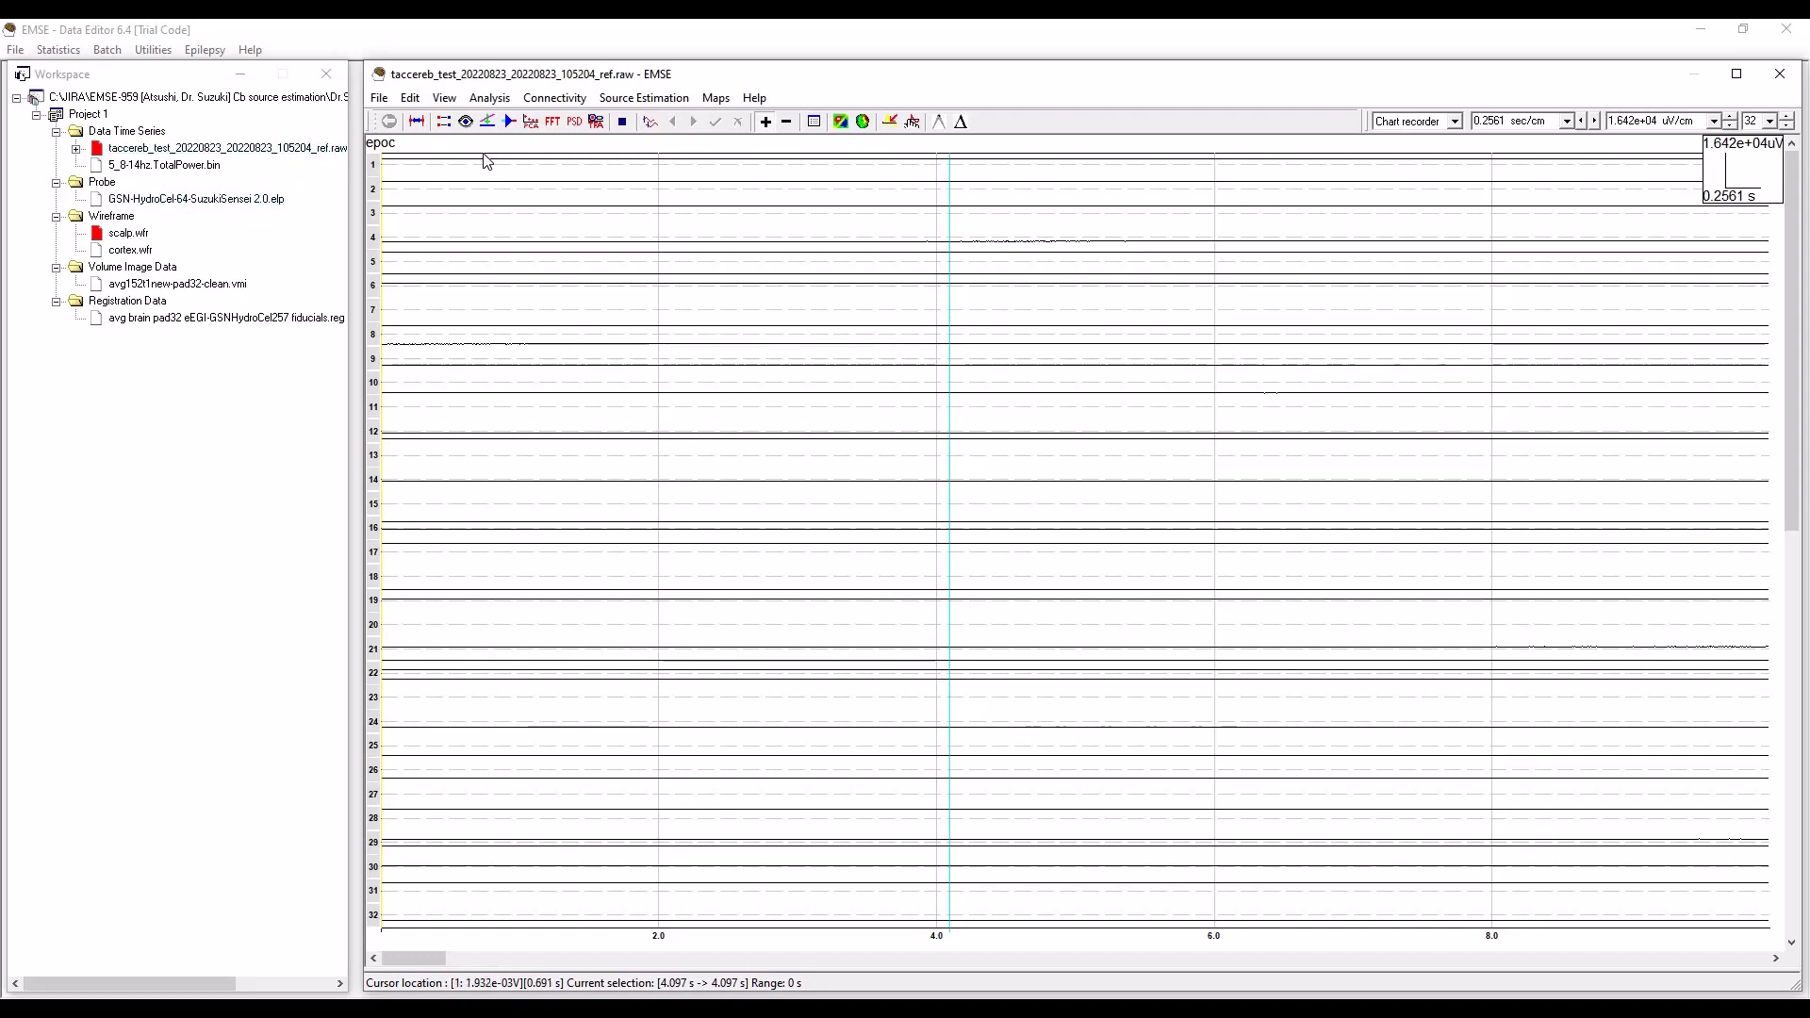
left_click(510, 122)
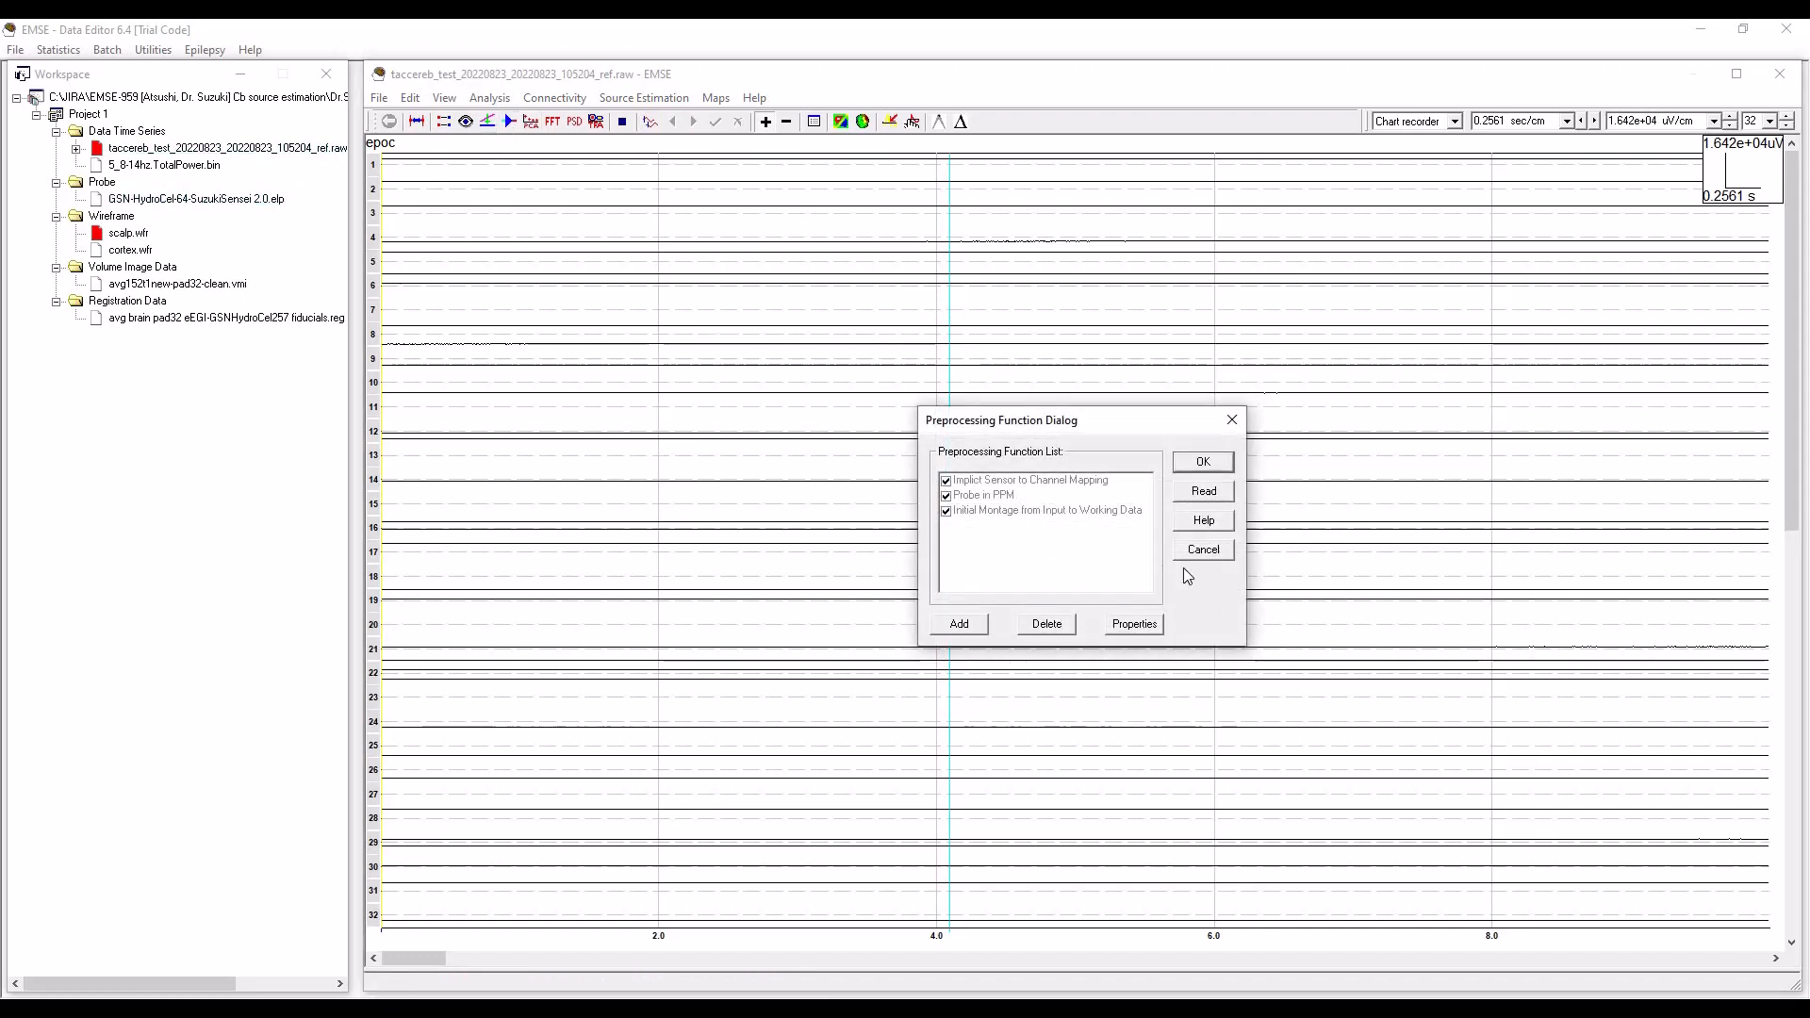
left_click(1204, 550)
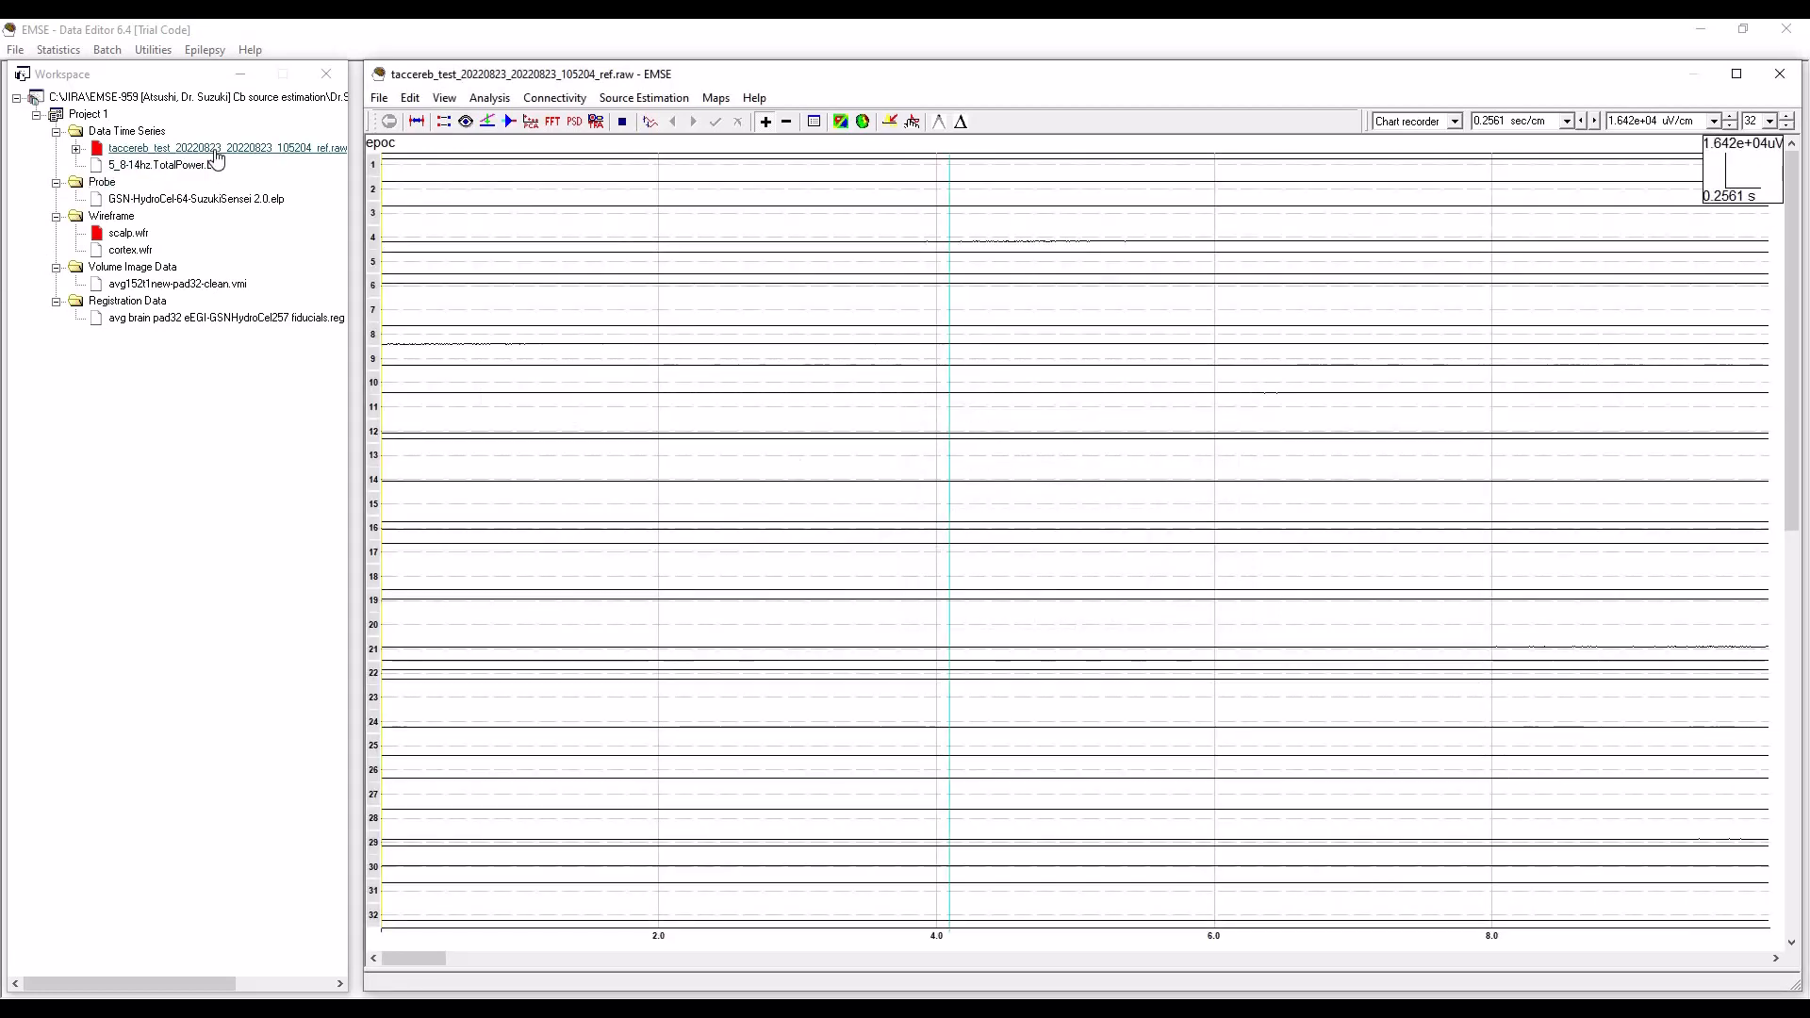
Unload the taccereb_test_20220823_20220823_105204_ref.raw recording and load it again from the workspace.
right_click(209, 151)
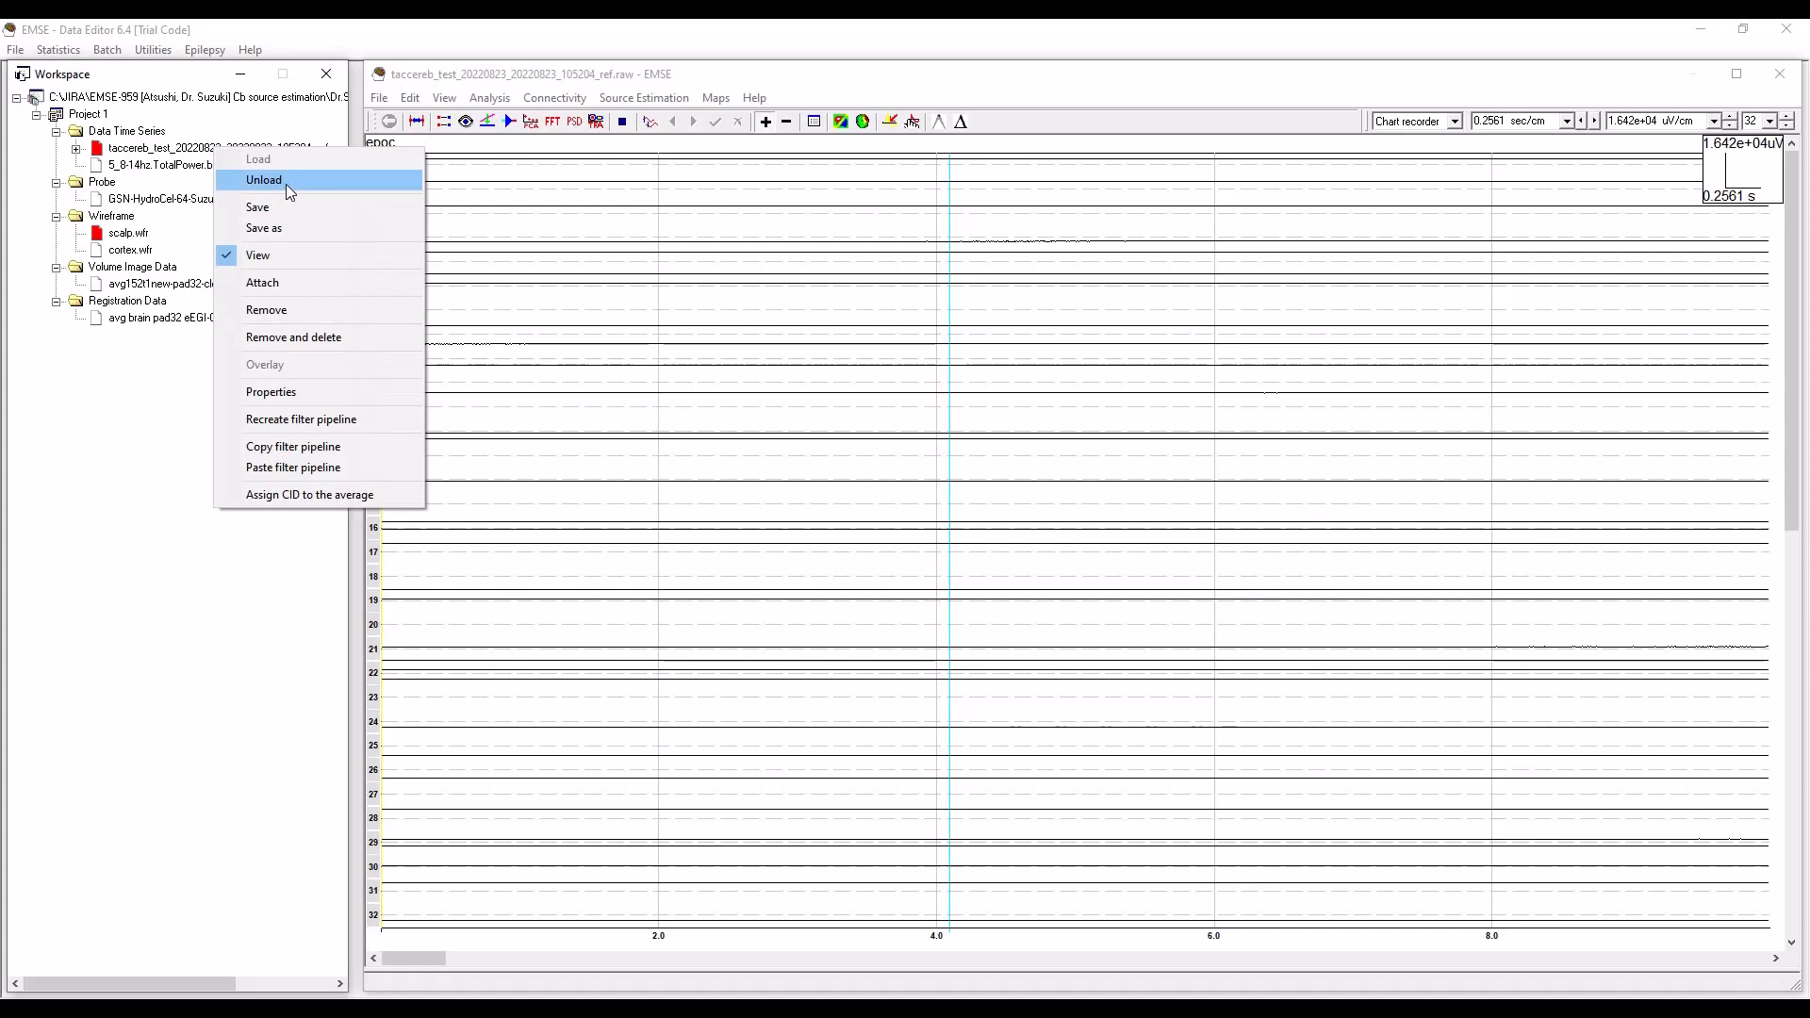
left_click(289, 191)
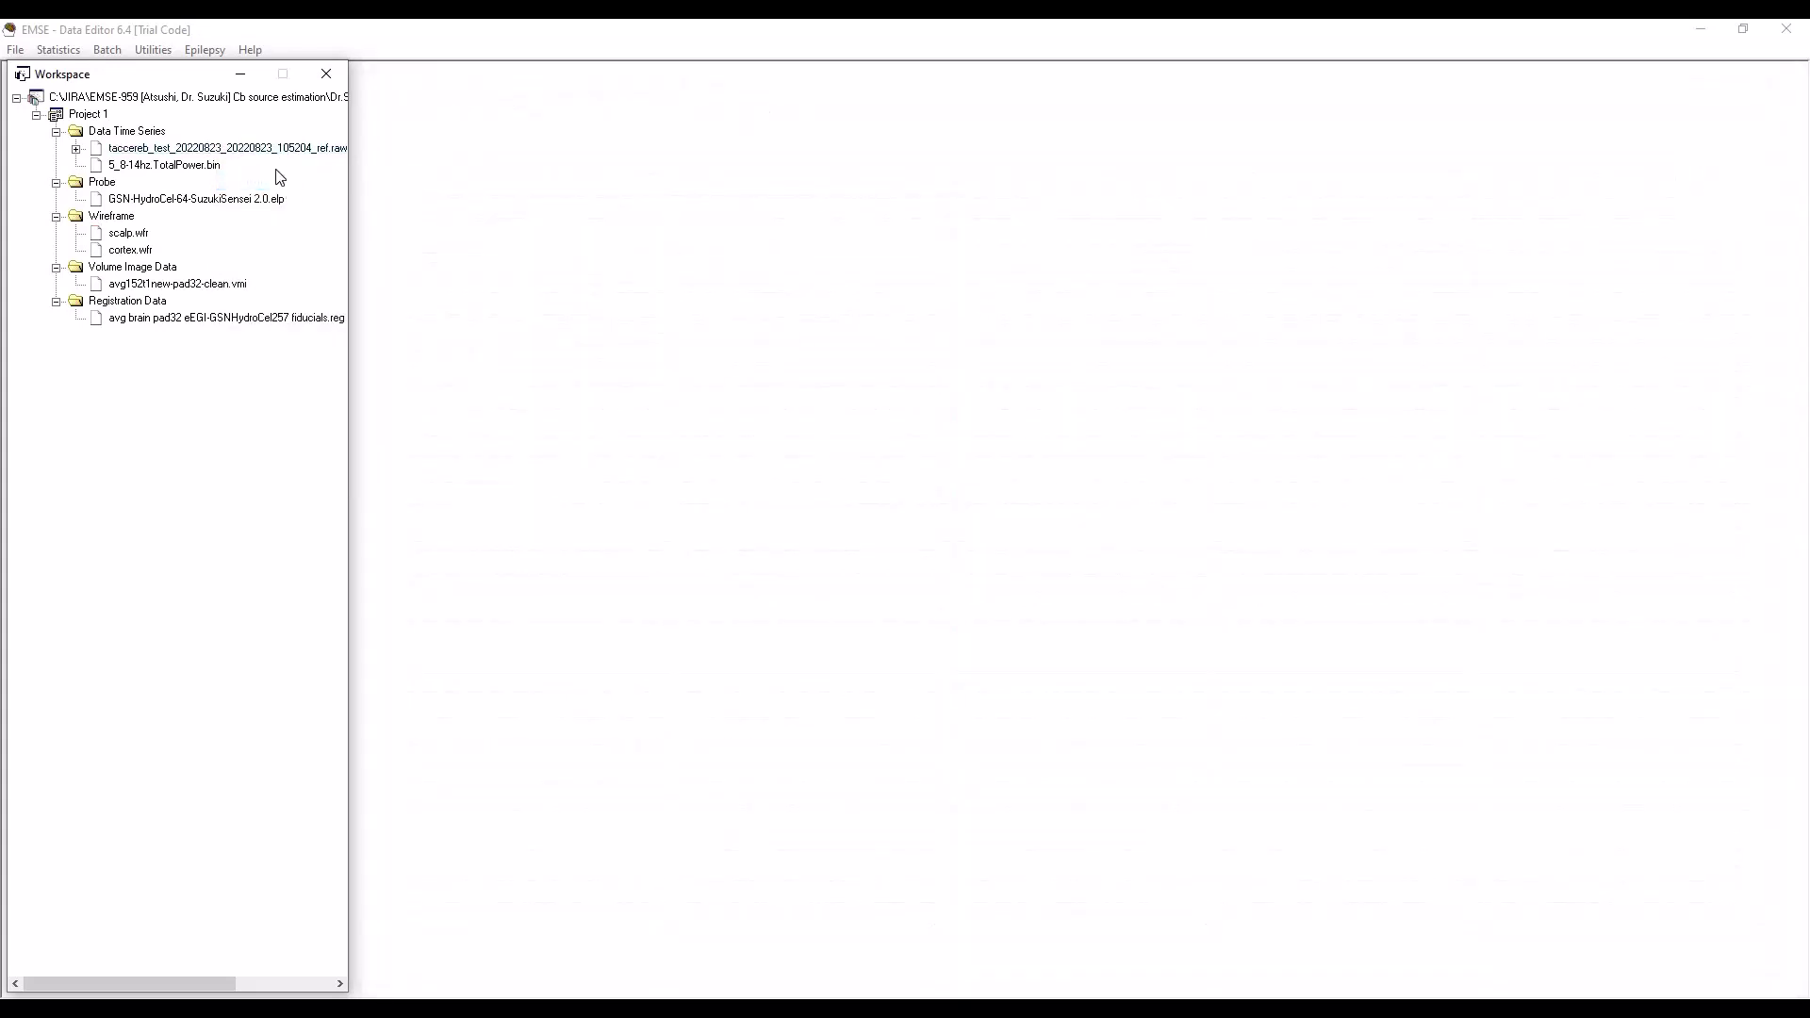
double_click(241, 150)
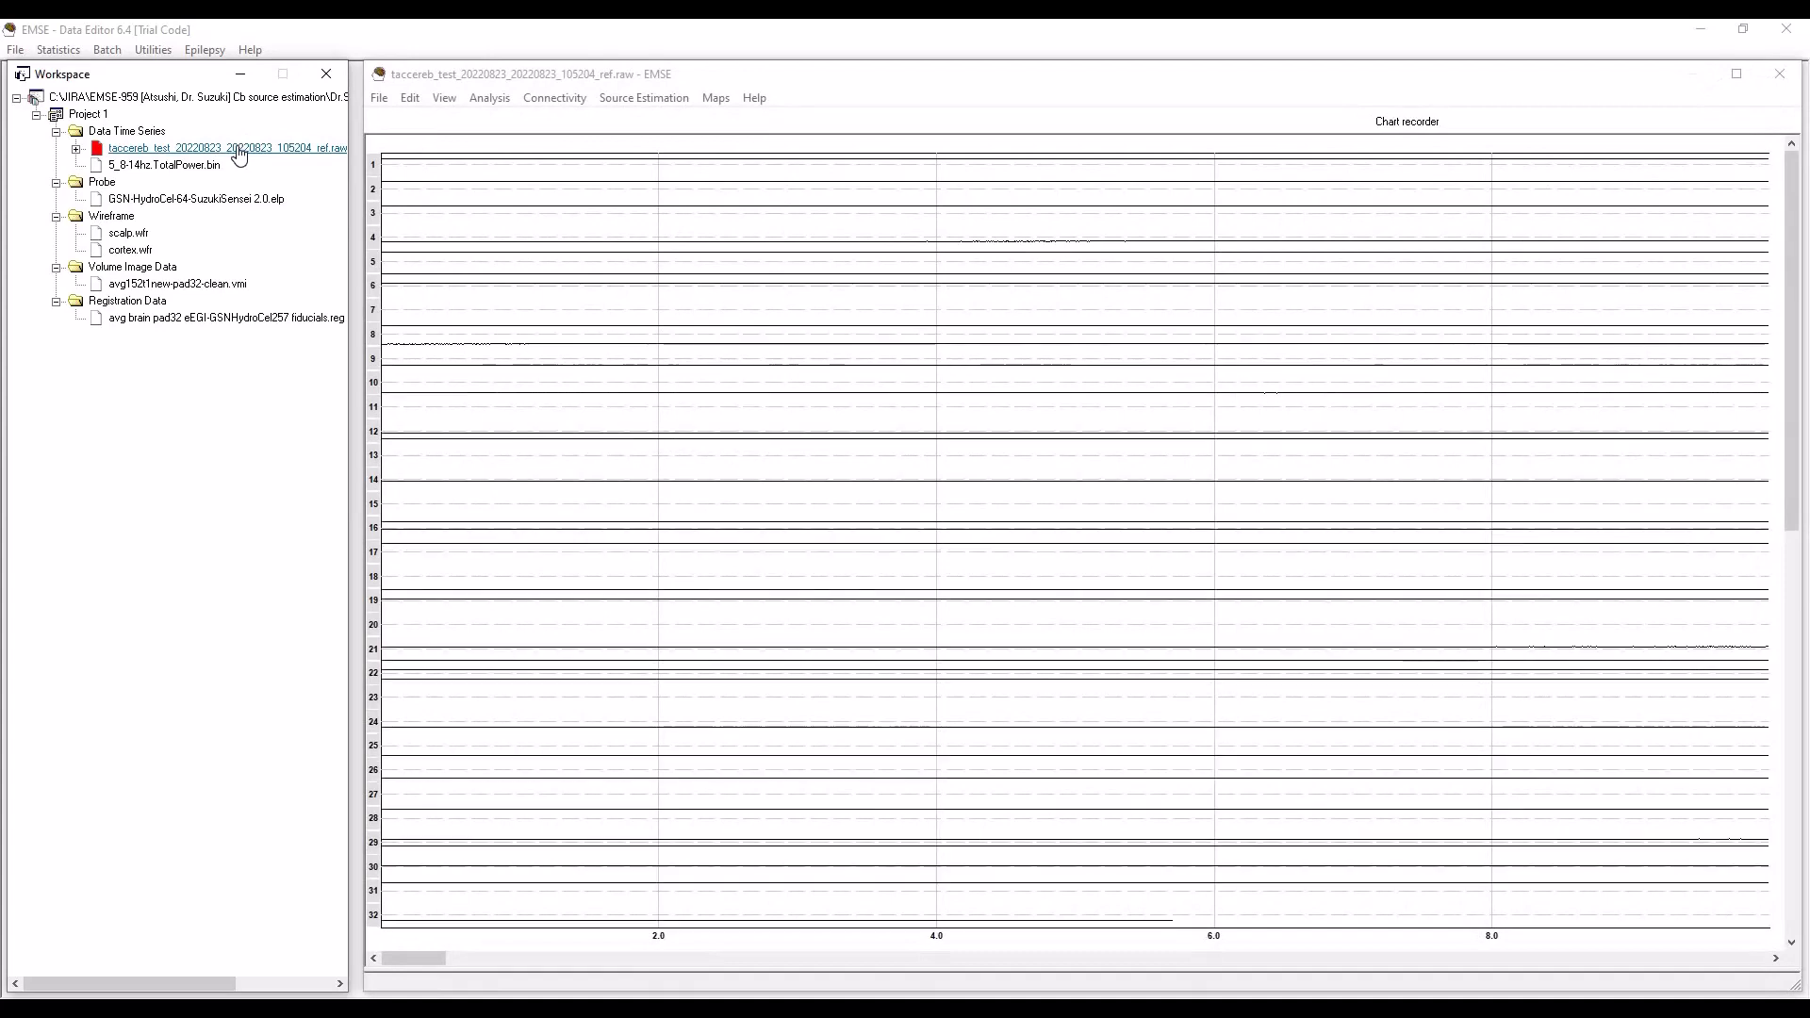
Load the scalp.wfr wireframe and inspect the scalp with its sensors in 3D at about 2.59 s.
left_click(739, 320)
double_click(128, 233)
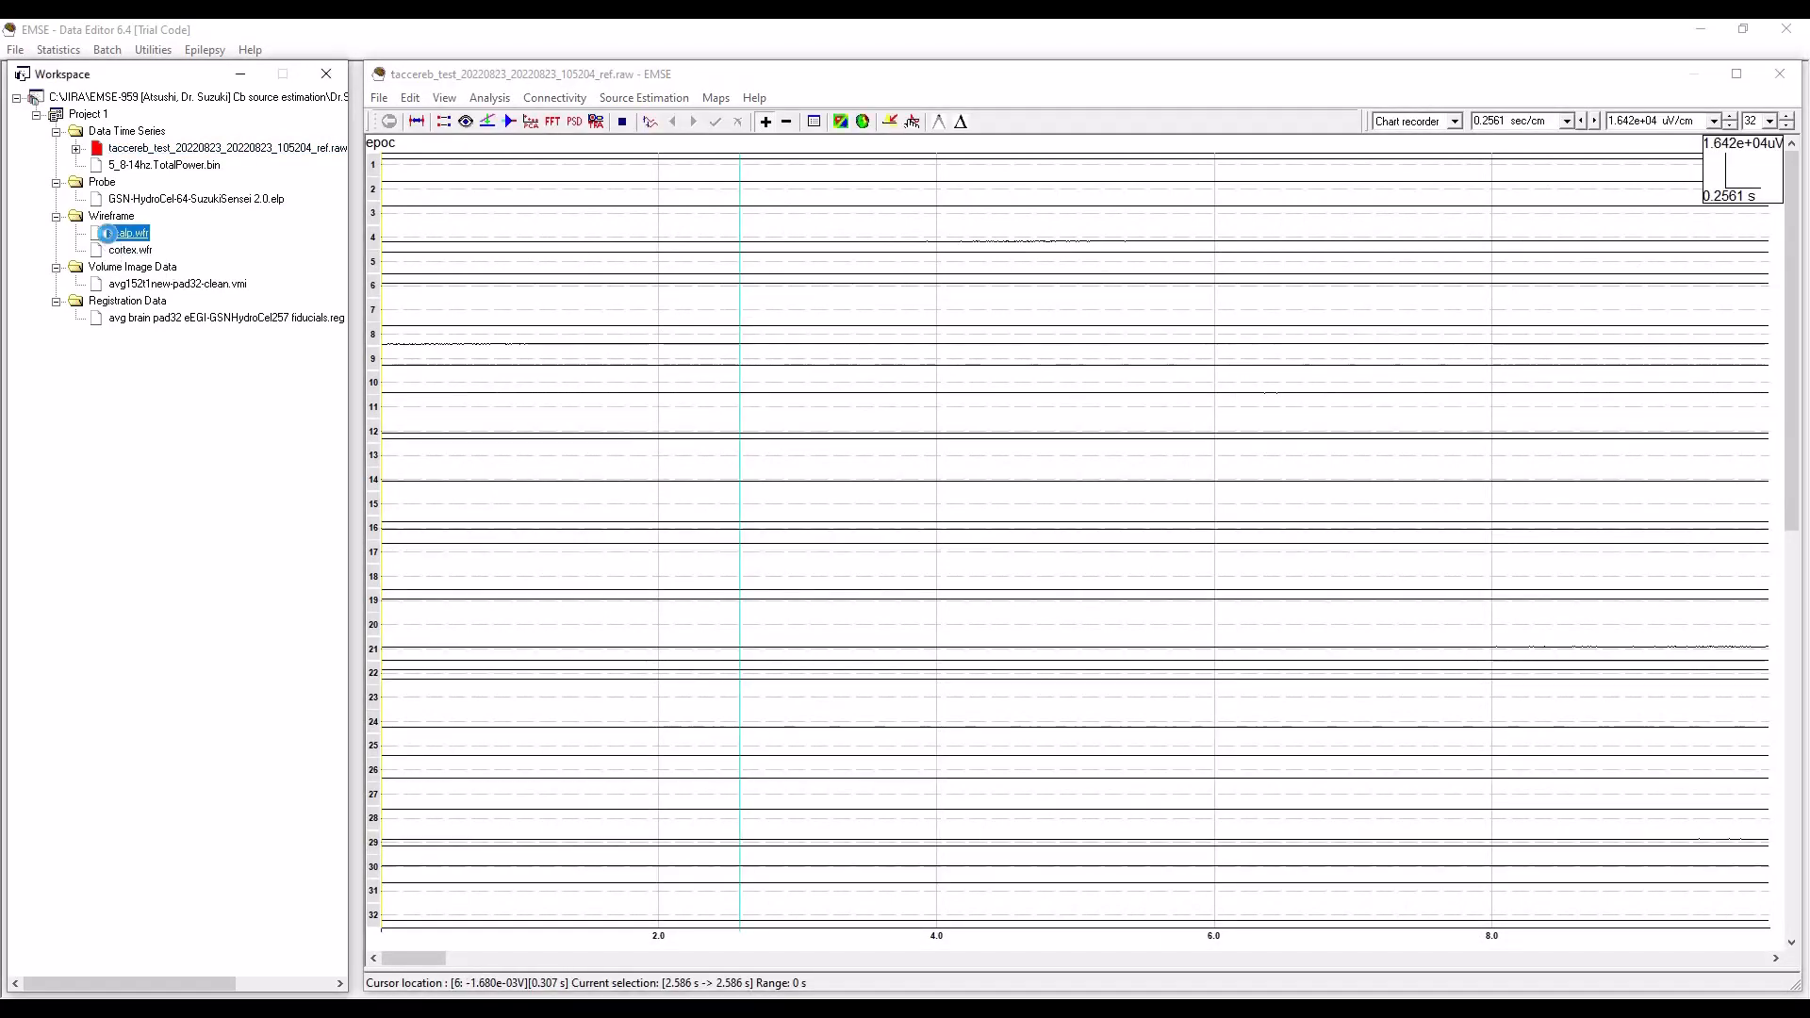
left_click(862, 120)
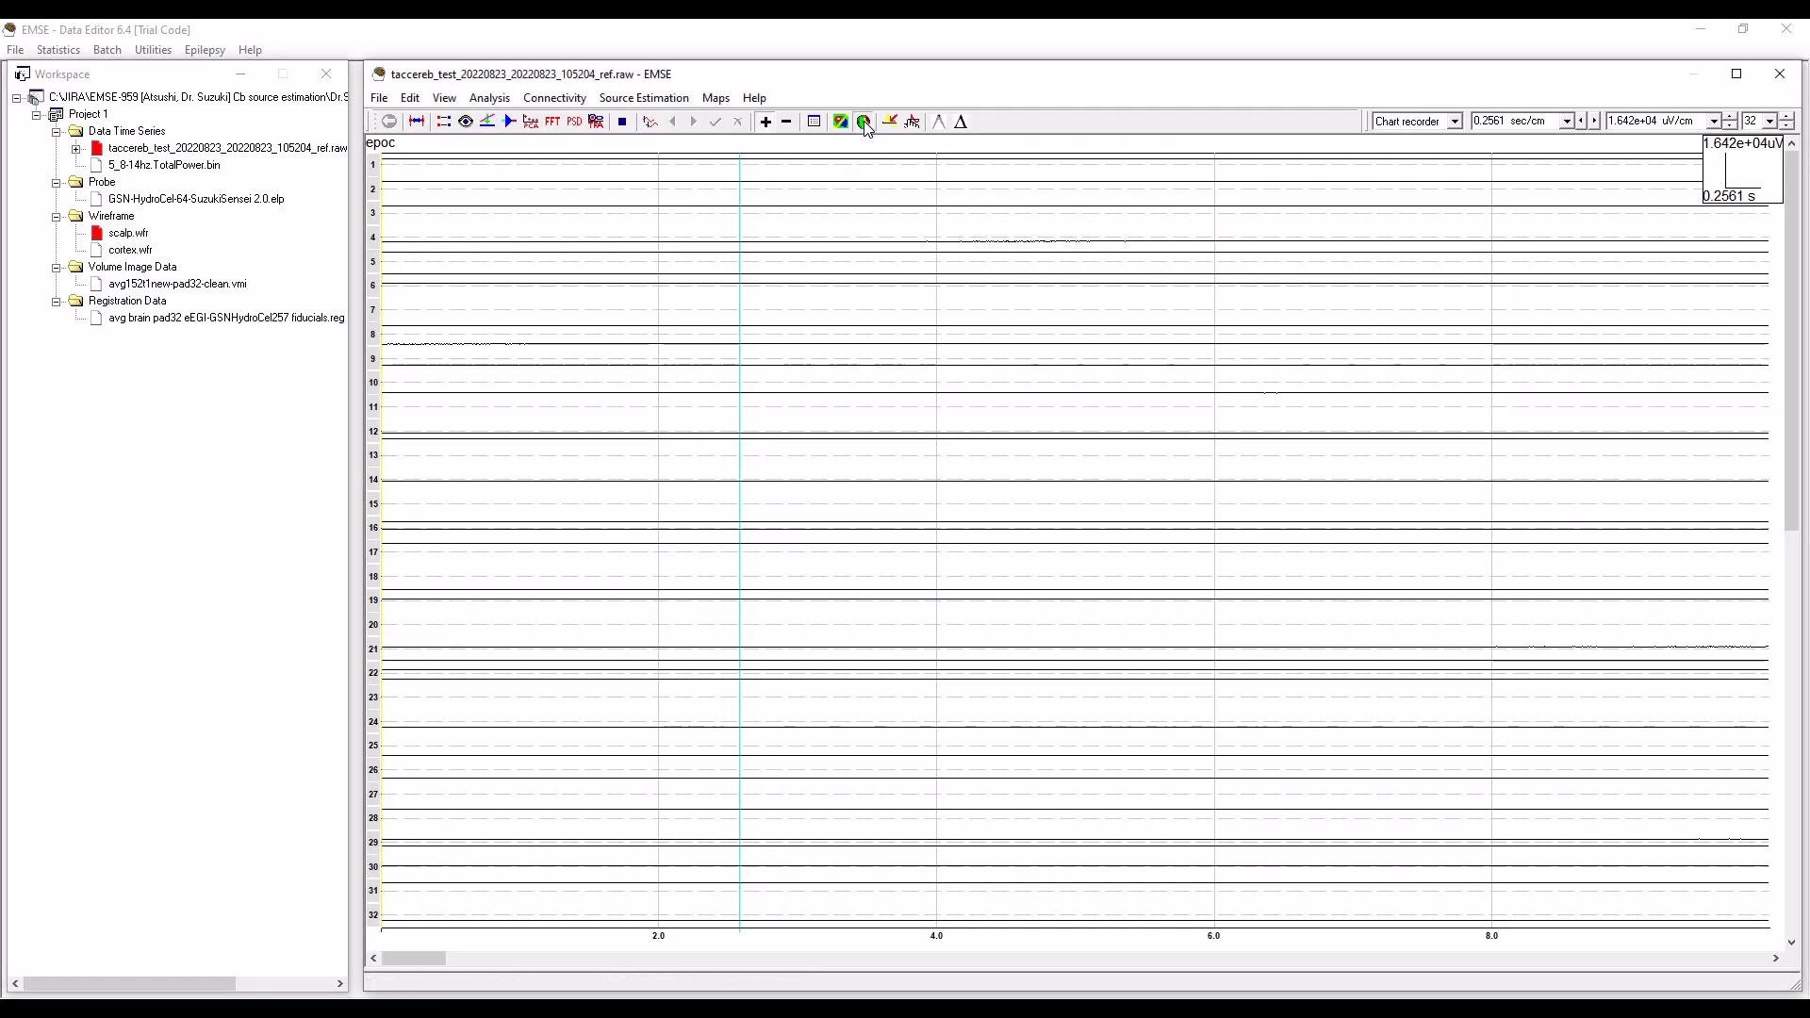
left_click(952, 438)
left_click(952, 451)
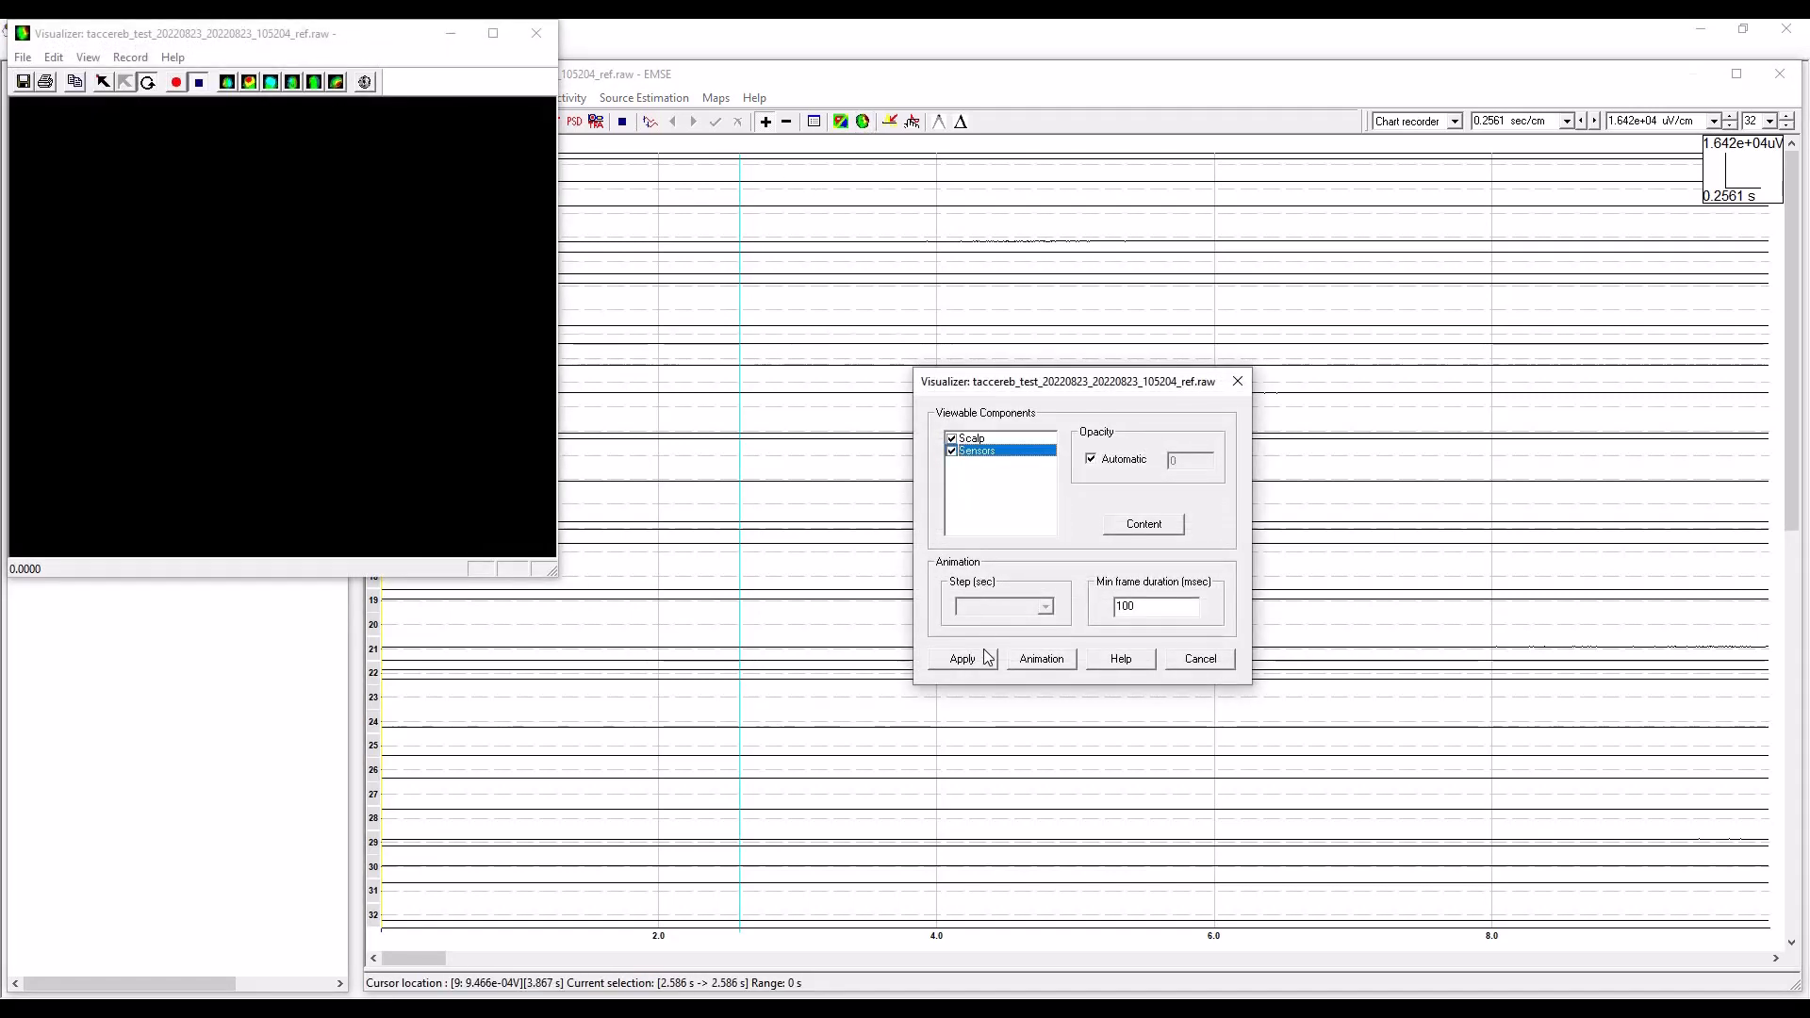
left_click(962, 658)
mouse_move(280, 307)
left_mouse_down()
mouse_move(283, 326)
mouse_move(266, 310)
mouse_move(249, 331)
mouse_move(292, 310)
left_mouse_up()
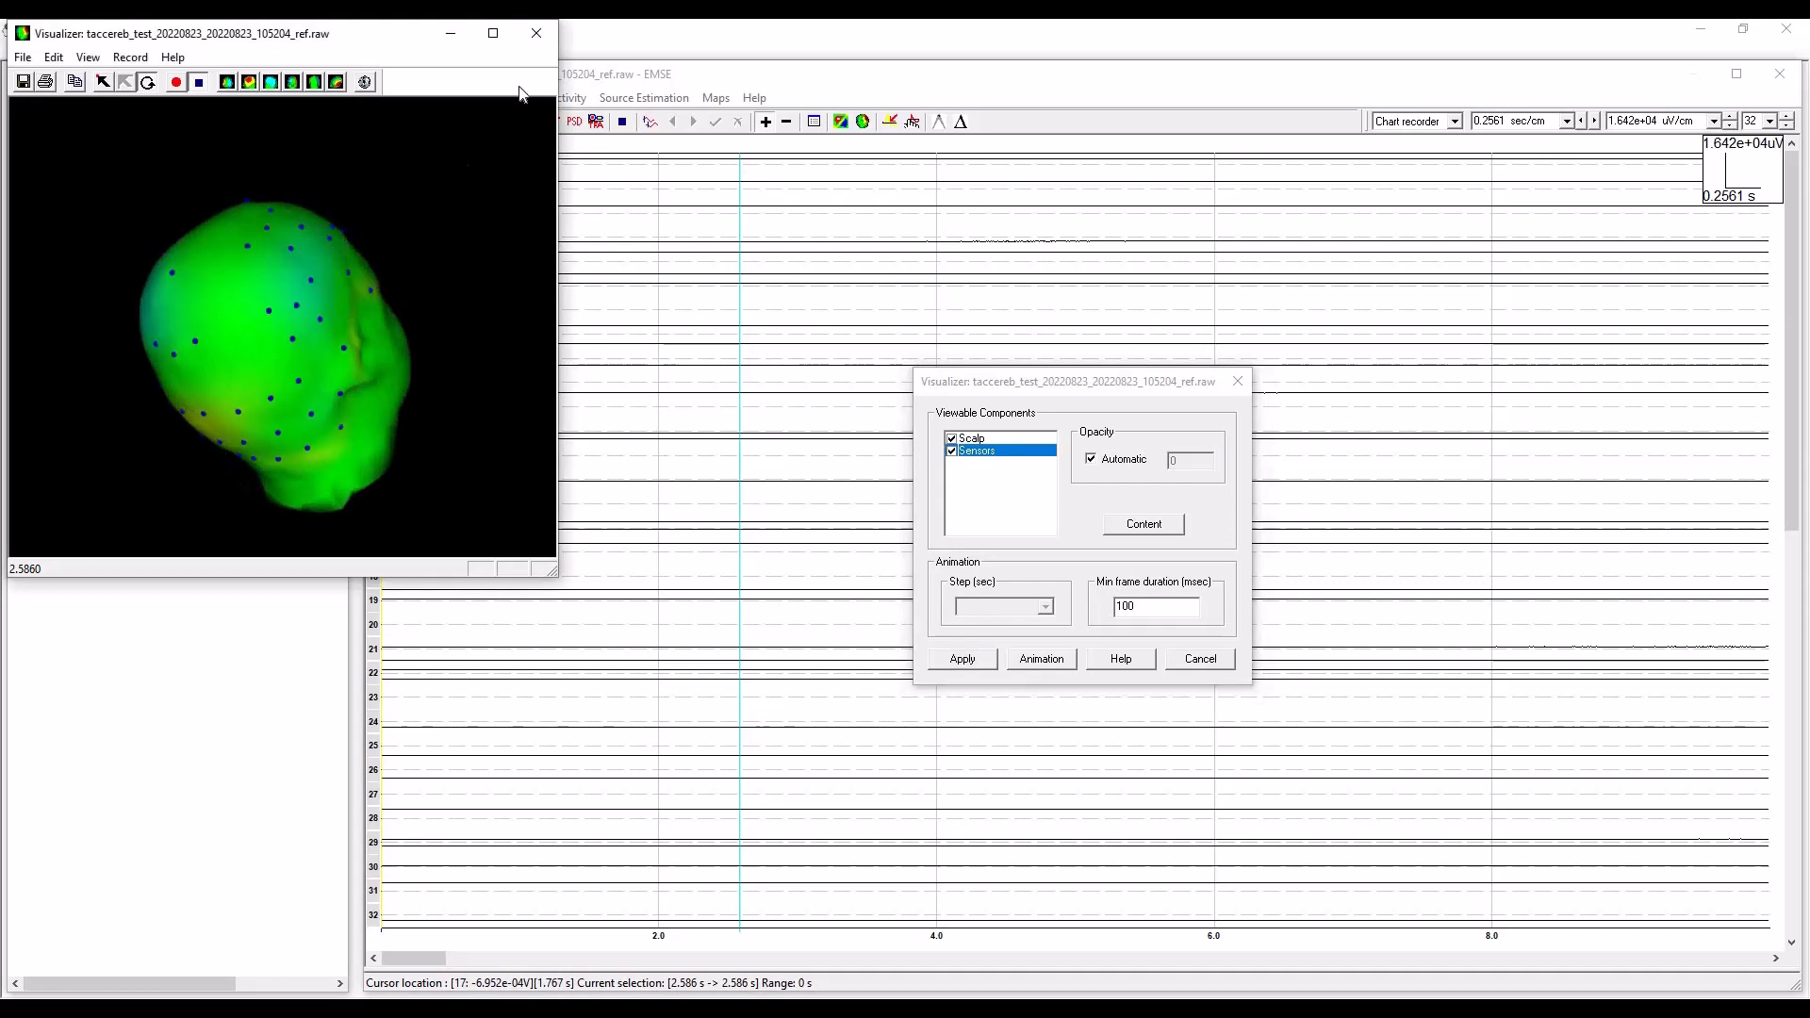
left_click(536, 34)
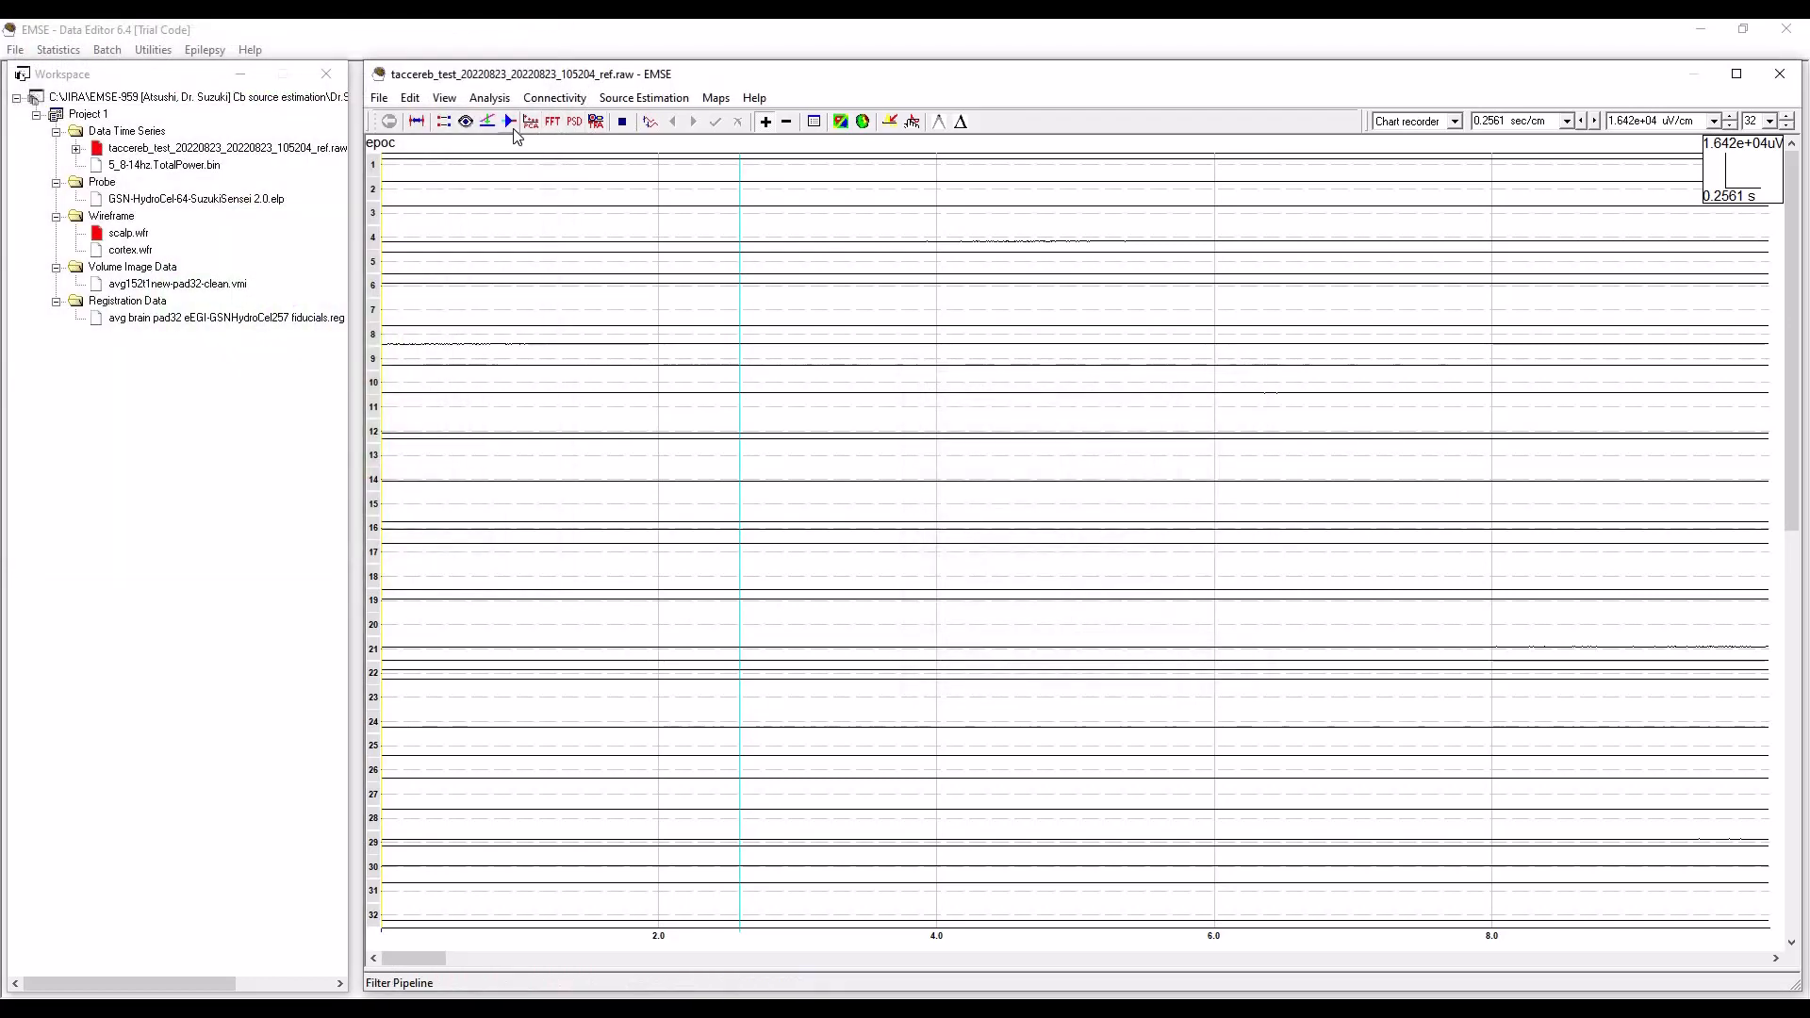
Review the Probe in PPM entry in the recording's preprocessing function list without changing the pipeline.
left_click(511, 125)
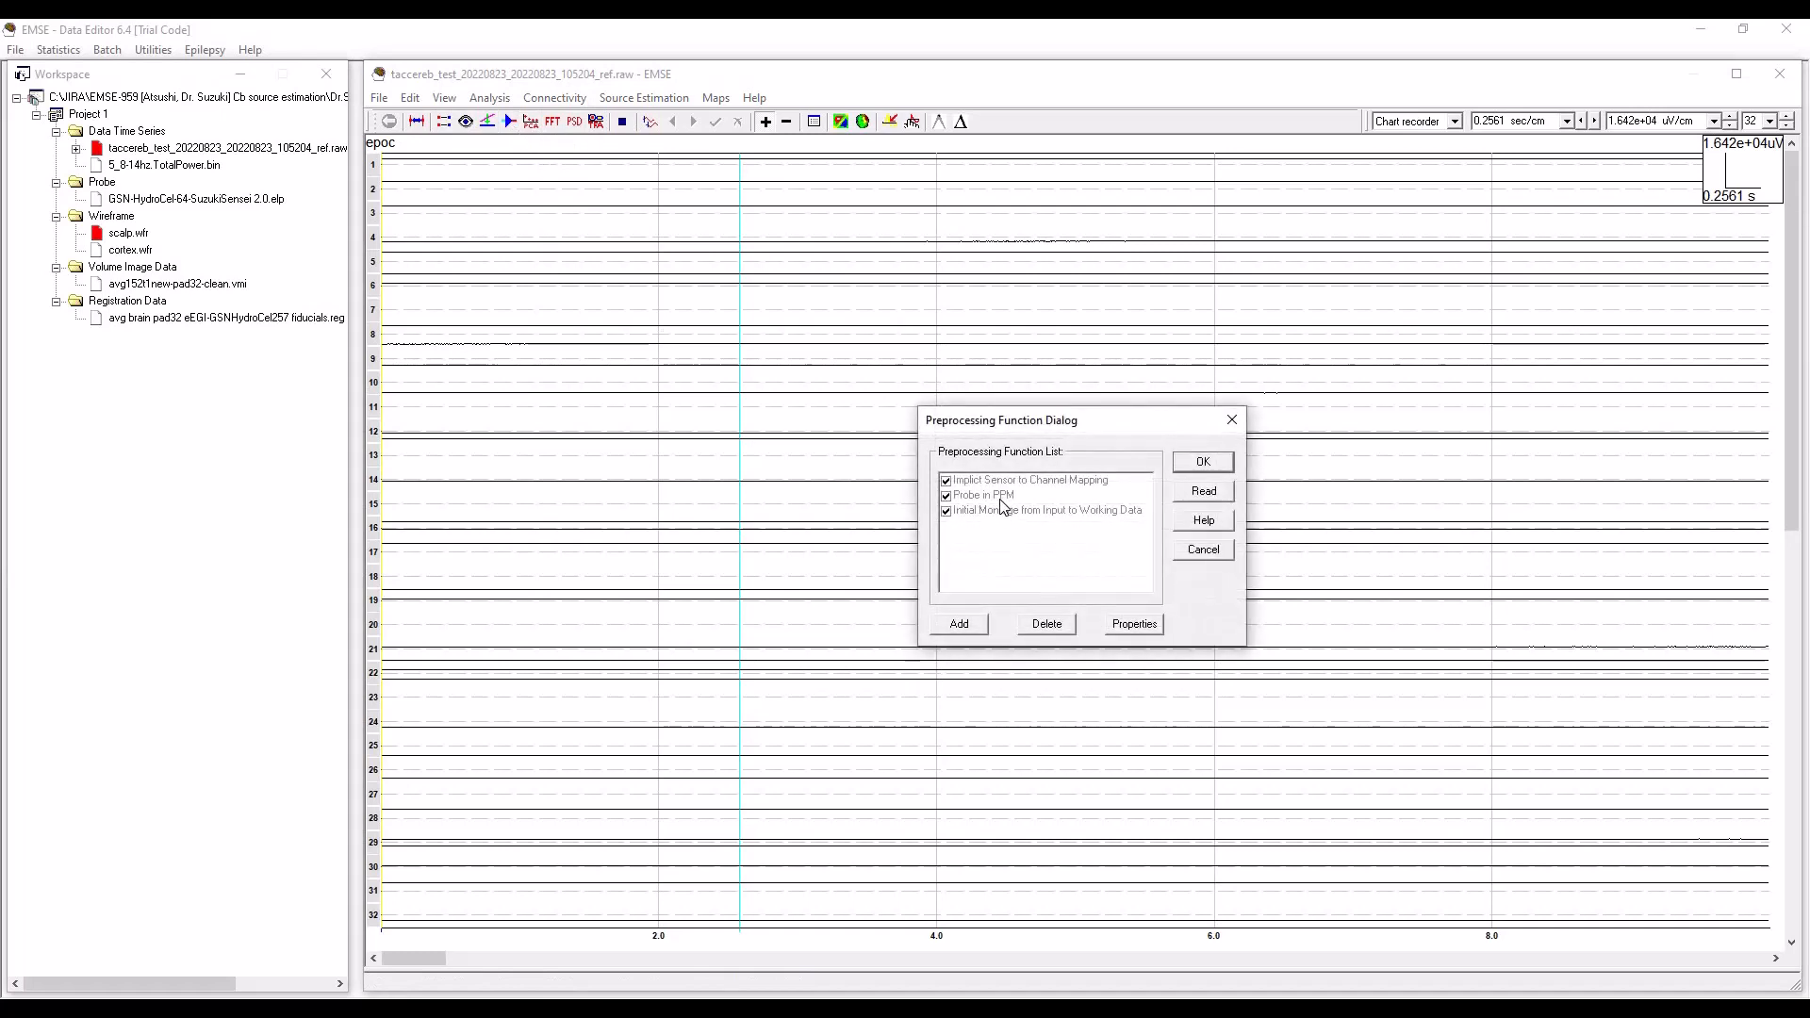
left_click(1042, 497)
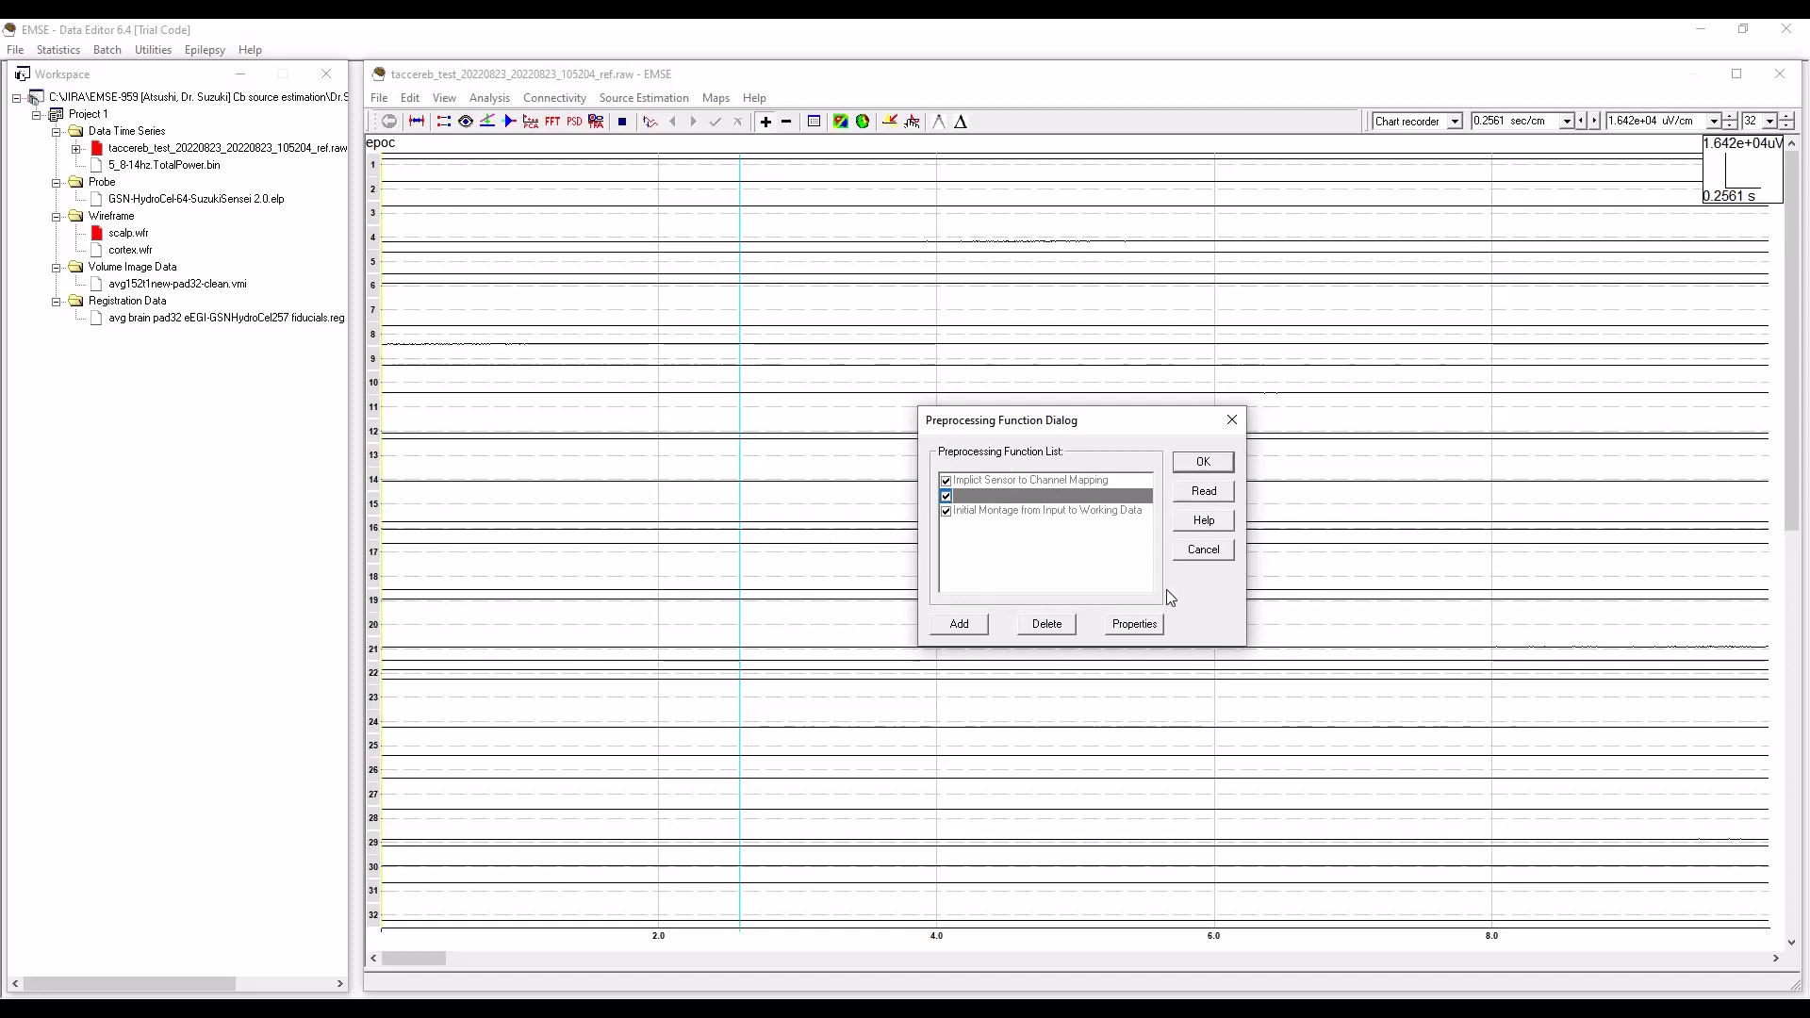
left_click(1209, 557)
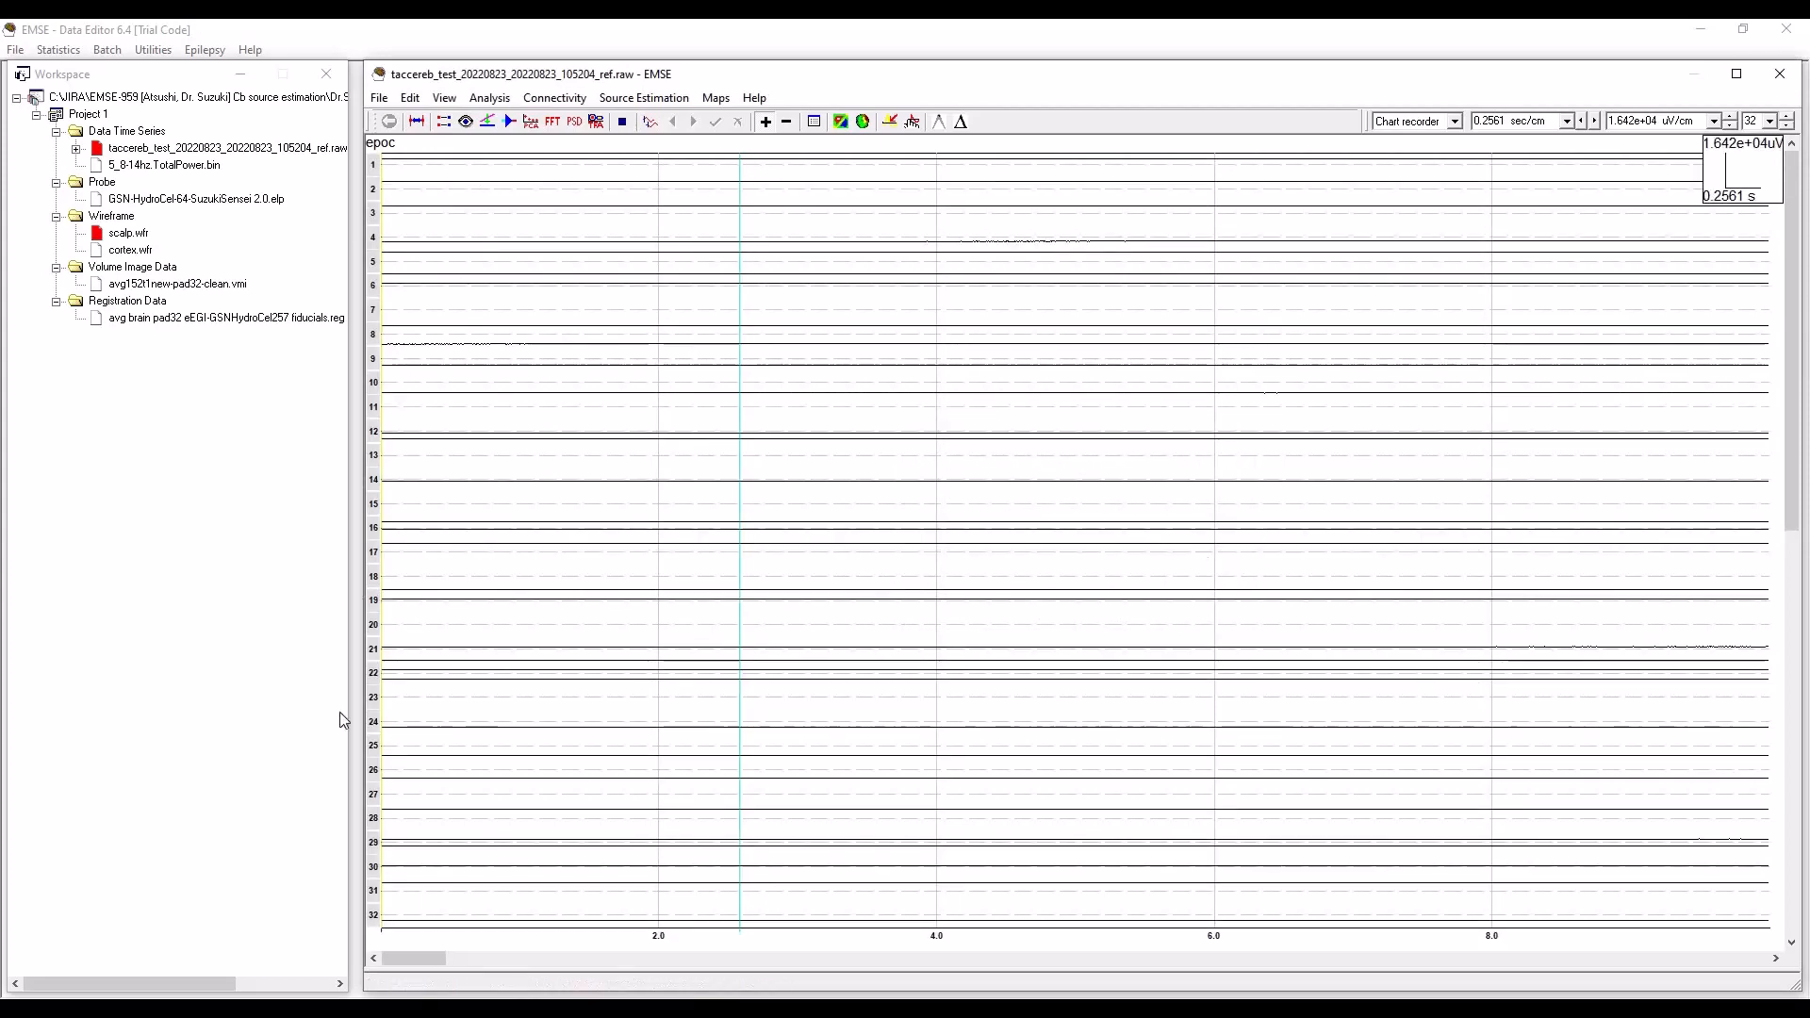
Add a Polynomial Detrend filter calculated over the whole data file to the recording's preprocessing pipeline.
left_click_drag(415, 958, 827, 958)
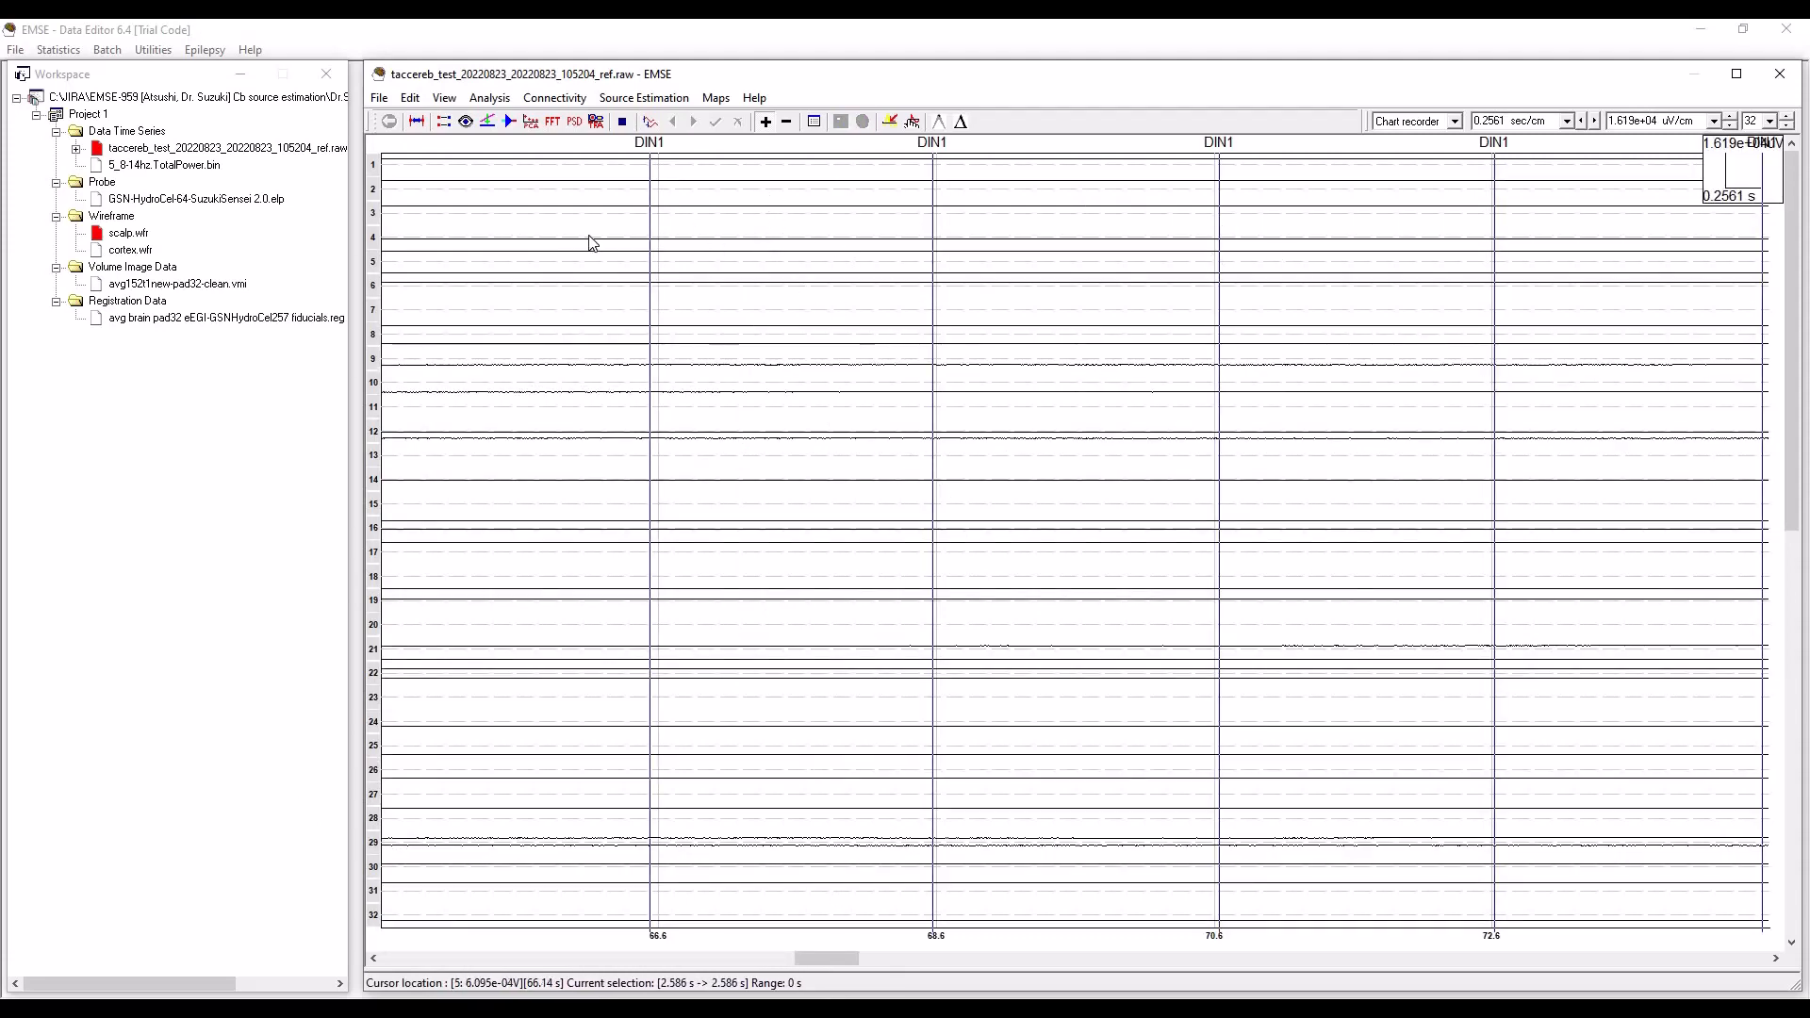
left_click(509, 122)
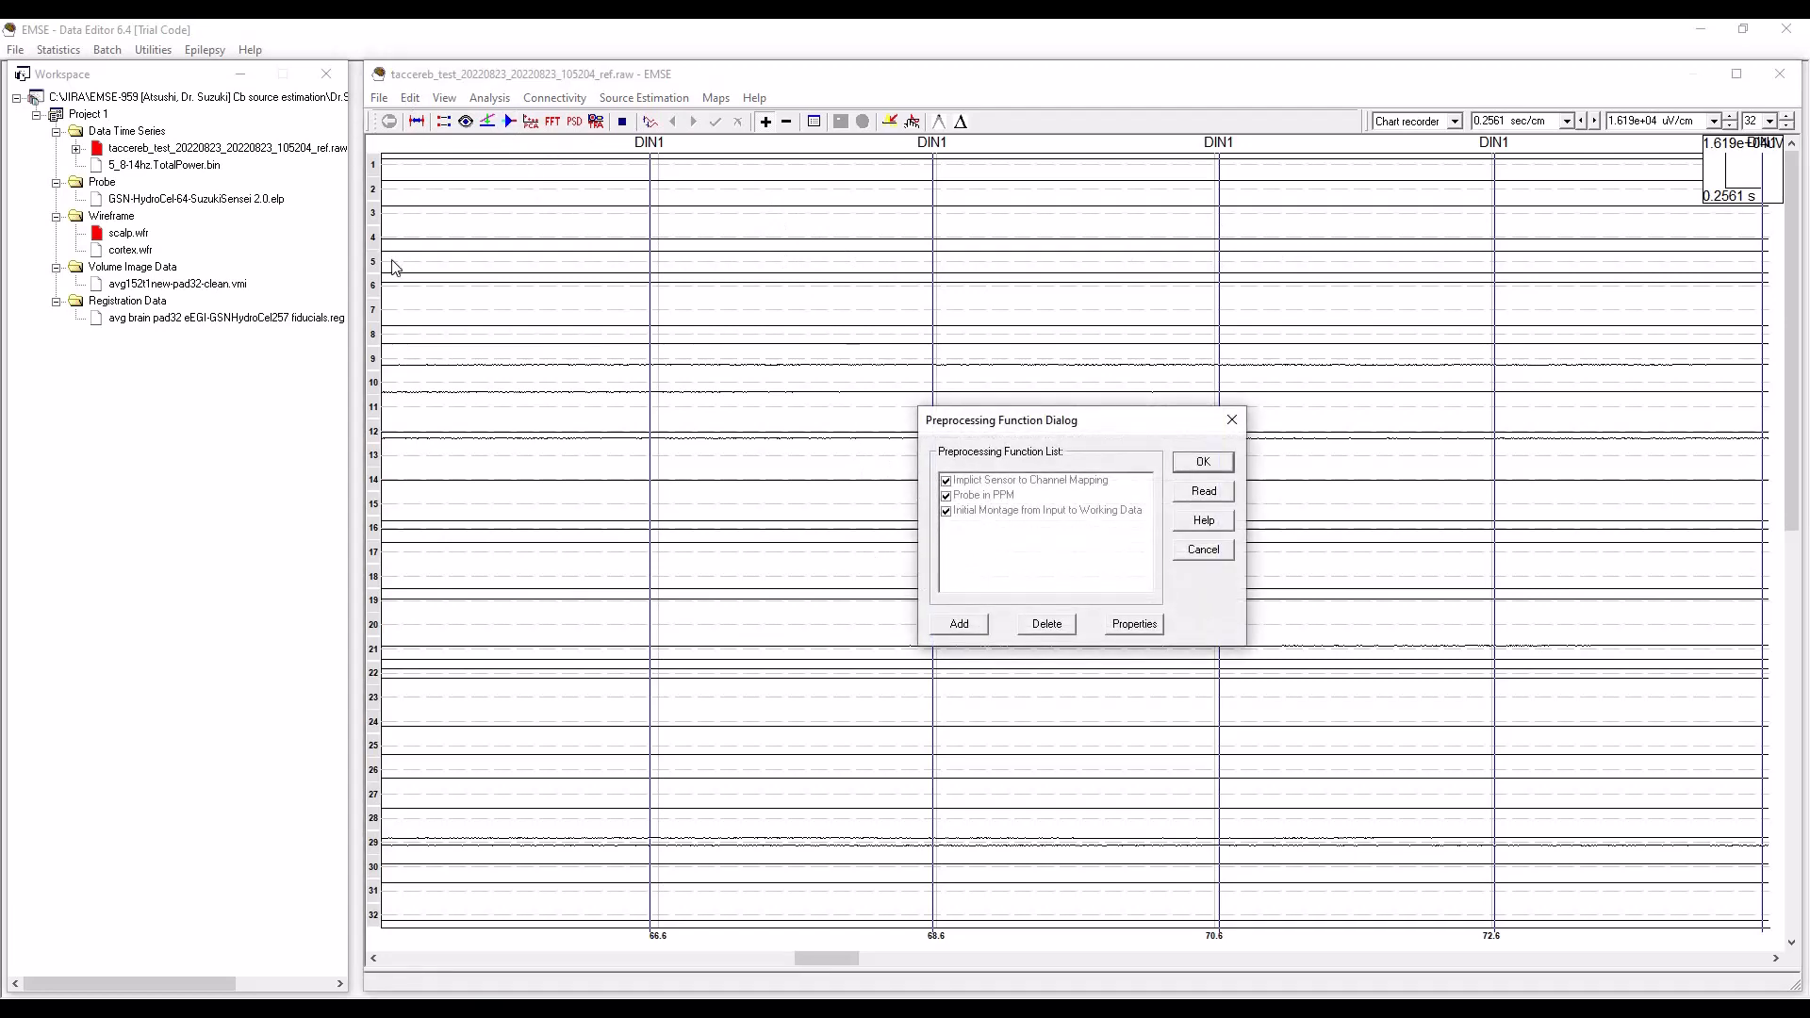
left_click(972, 627)
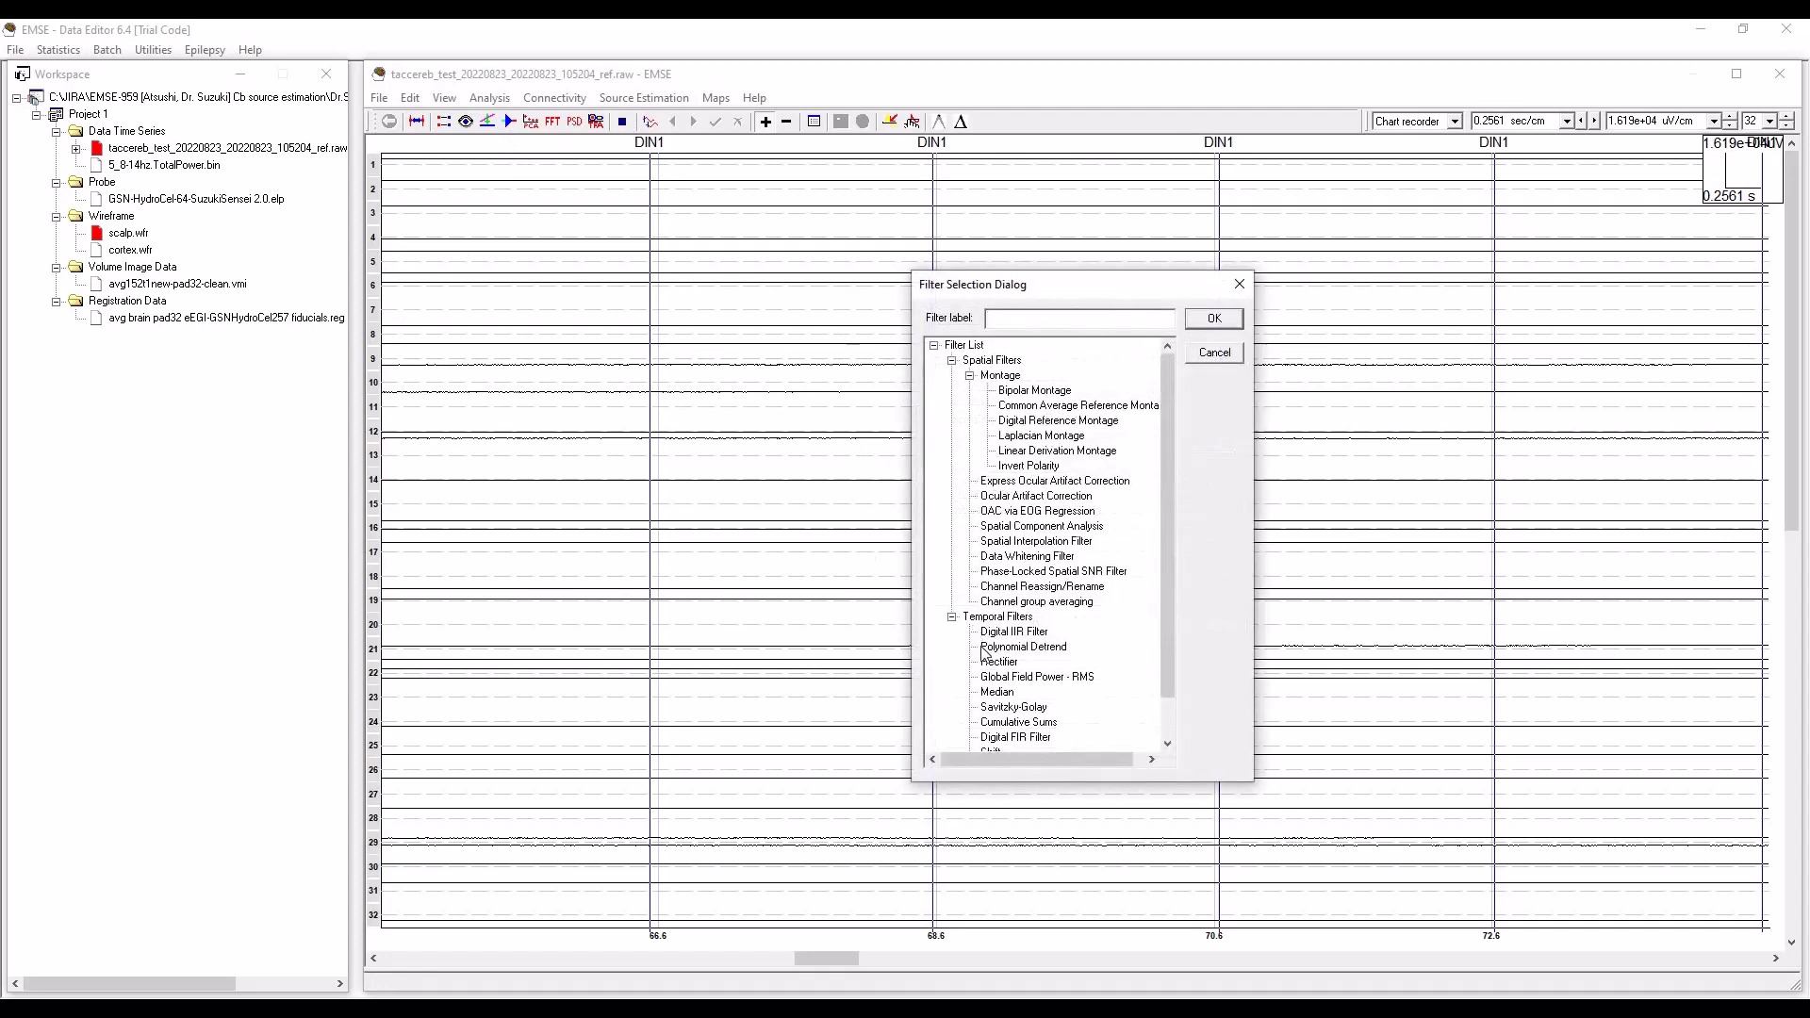
left_click(1054, 648)
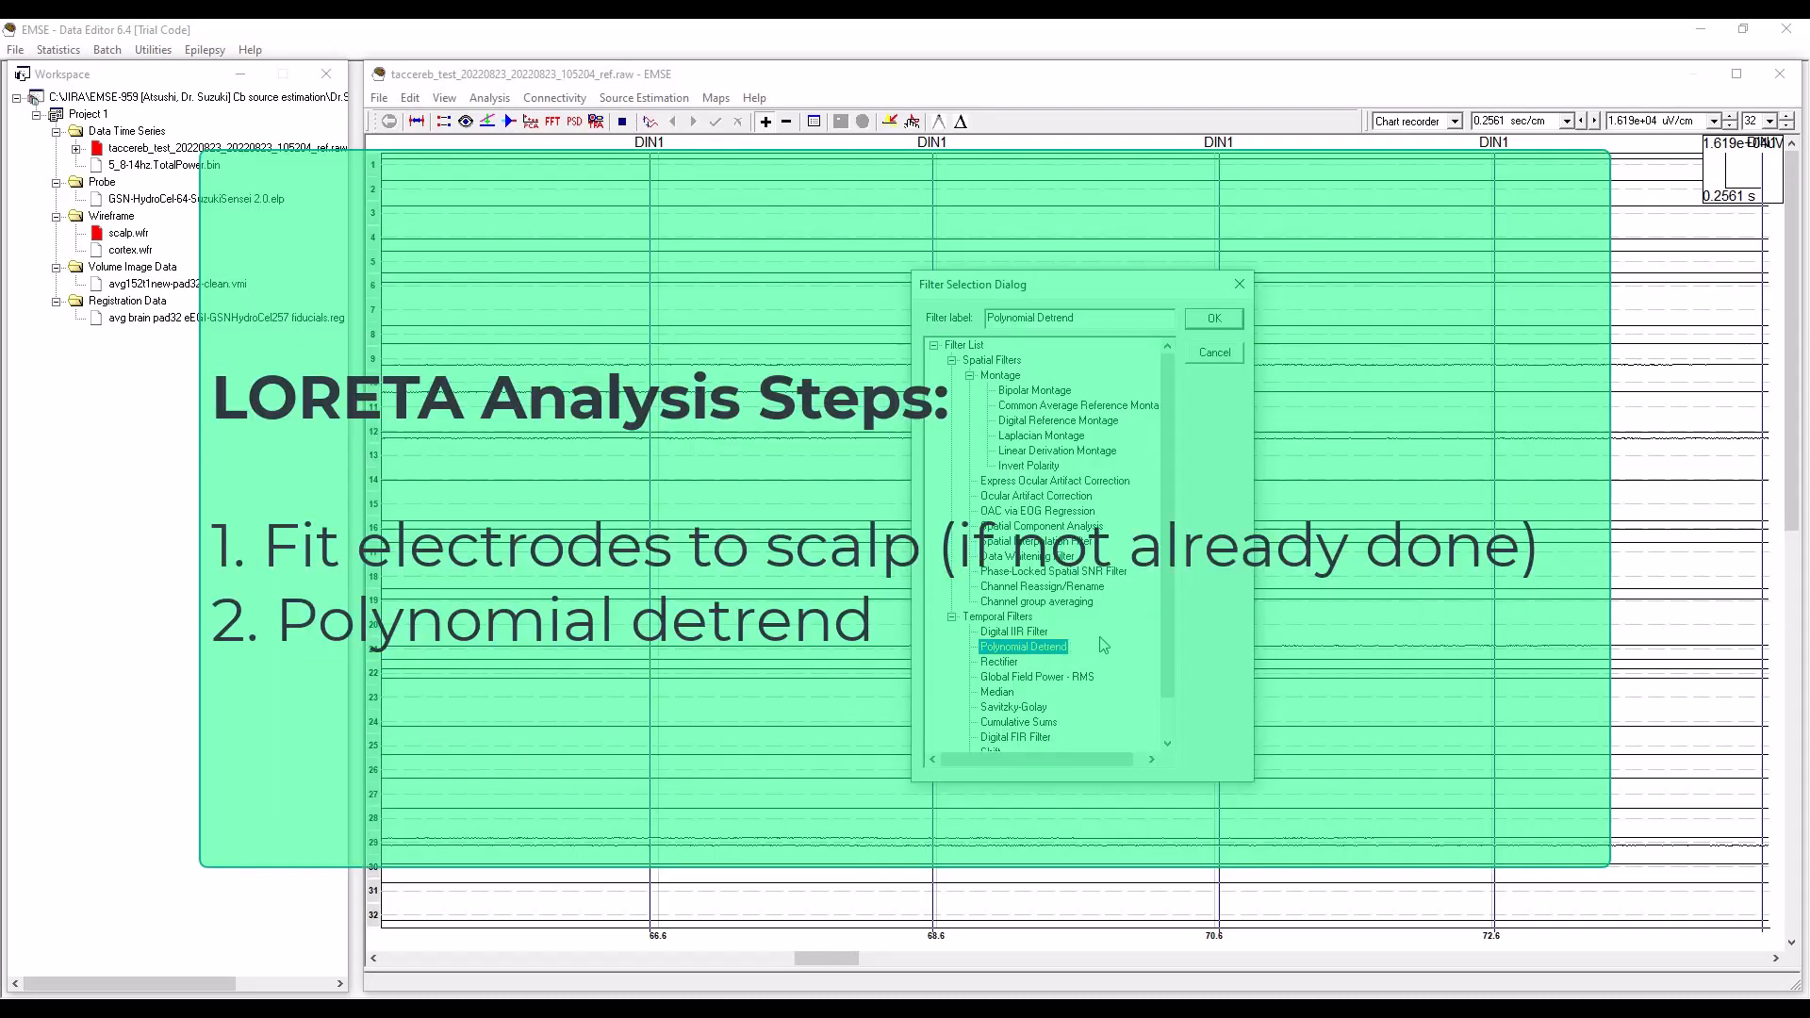
left_click(1225, 322)
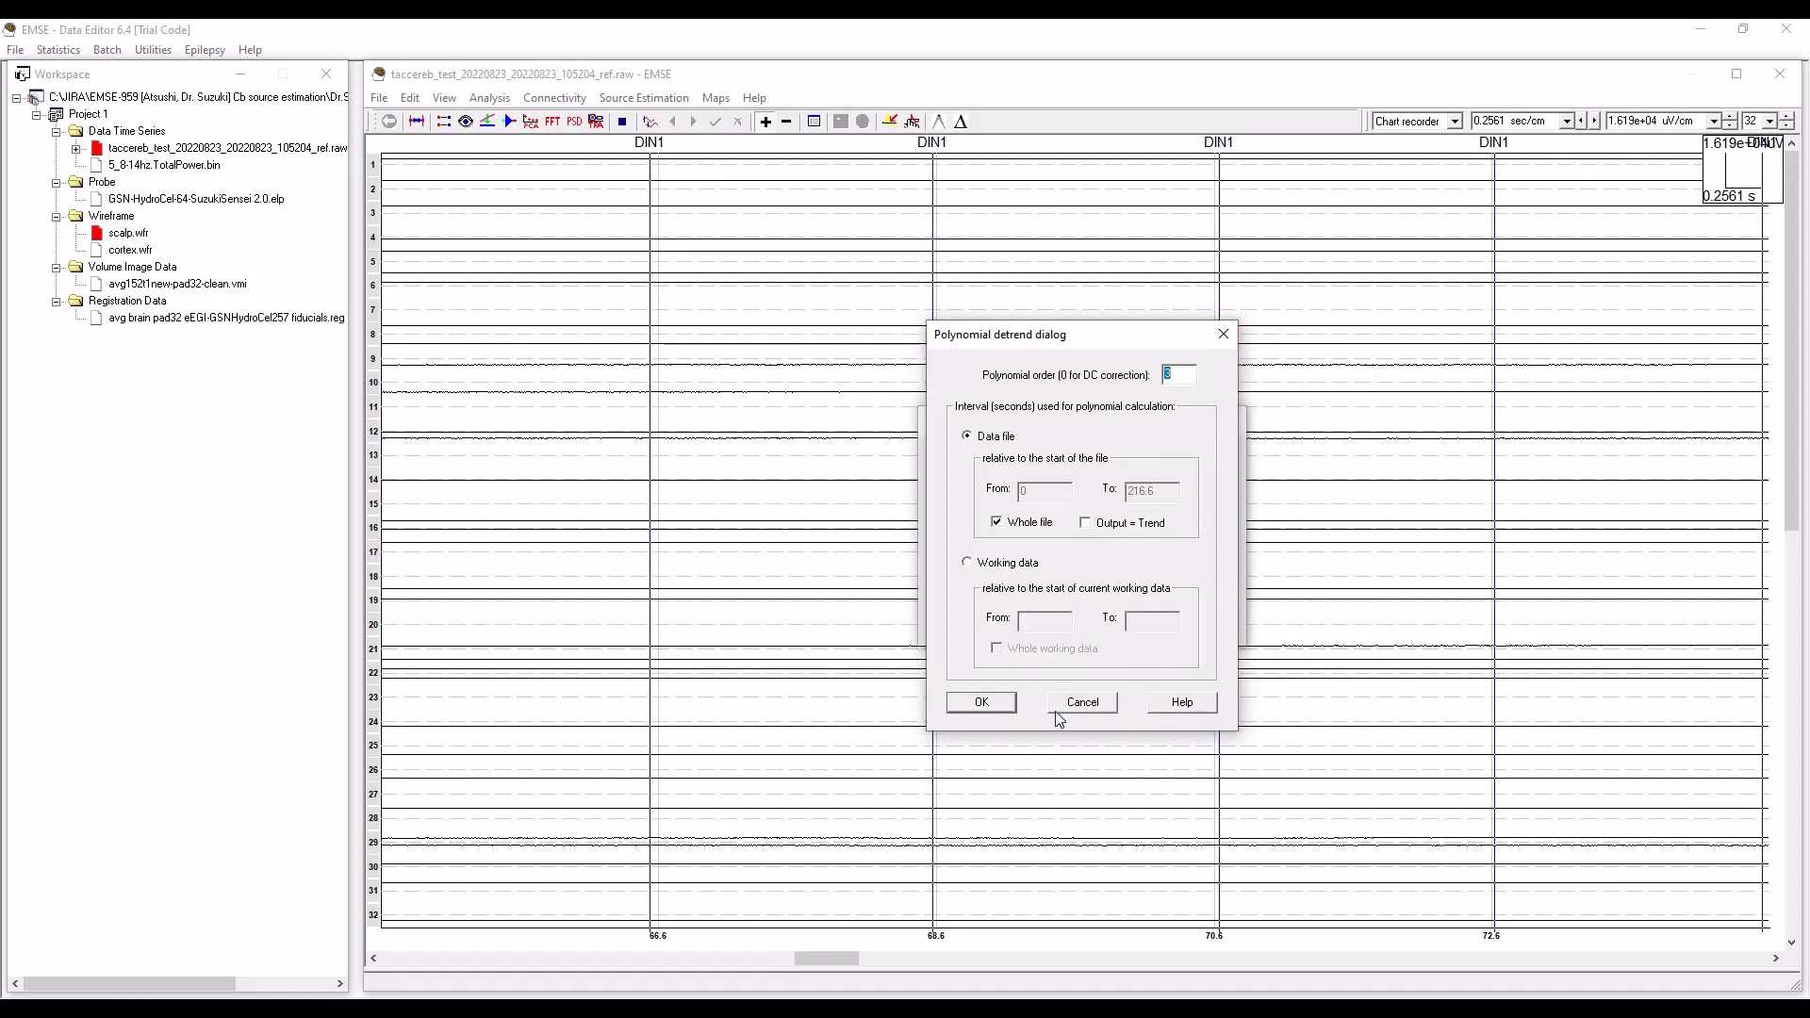
left_click(980, 705)
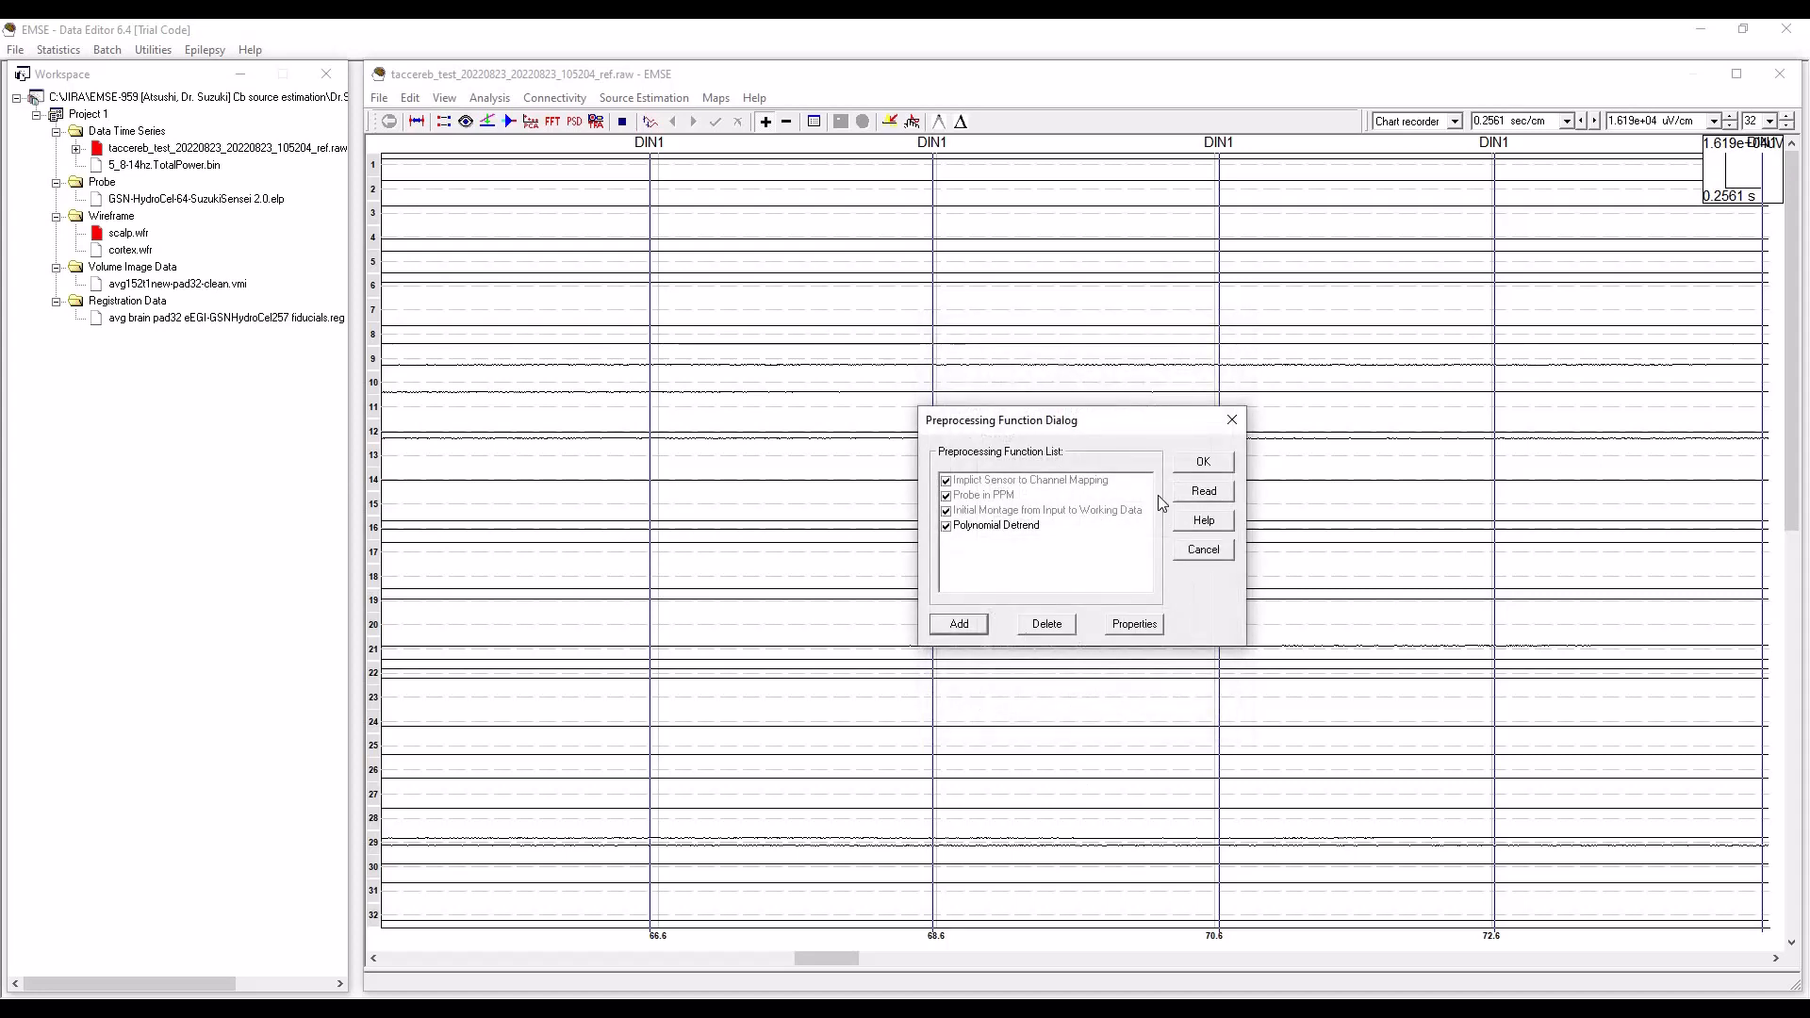
left_click(1210, 463)
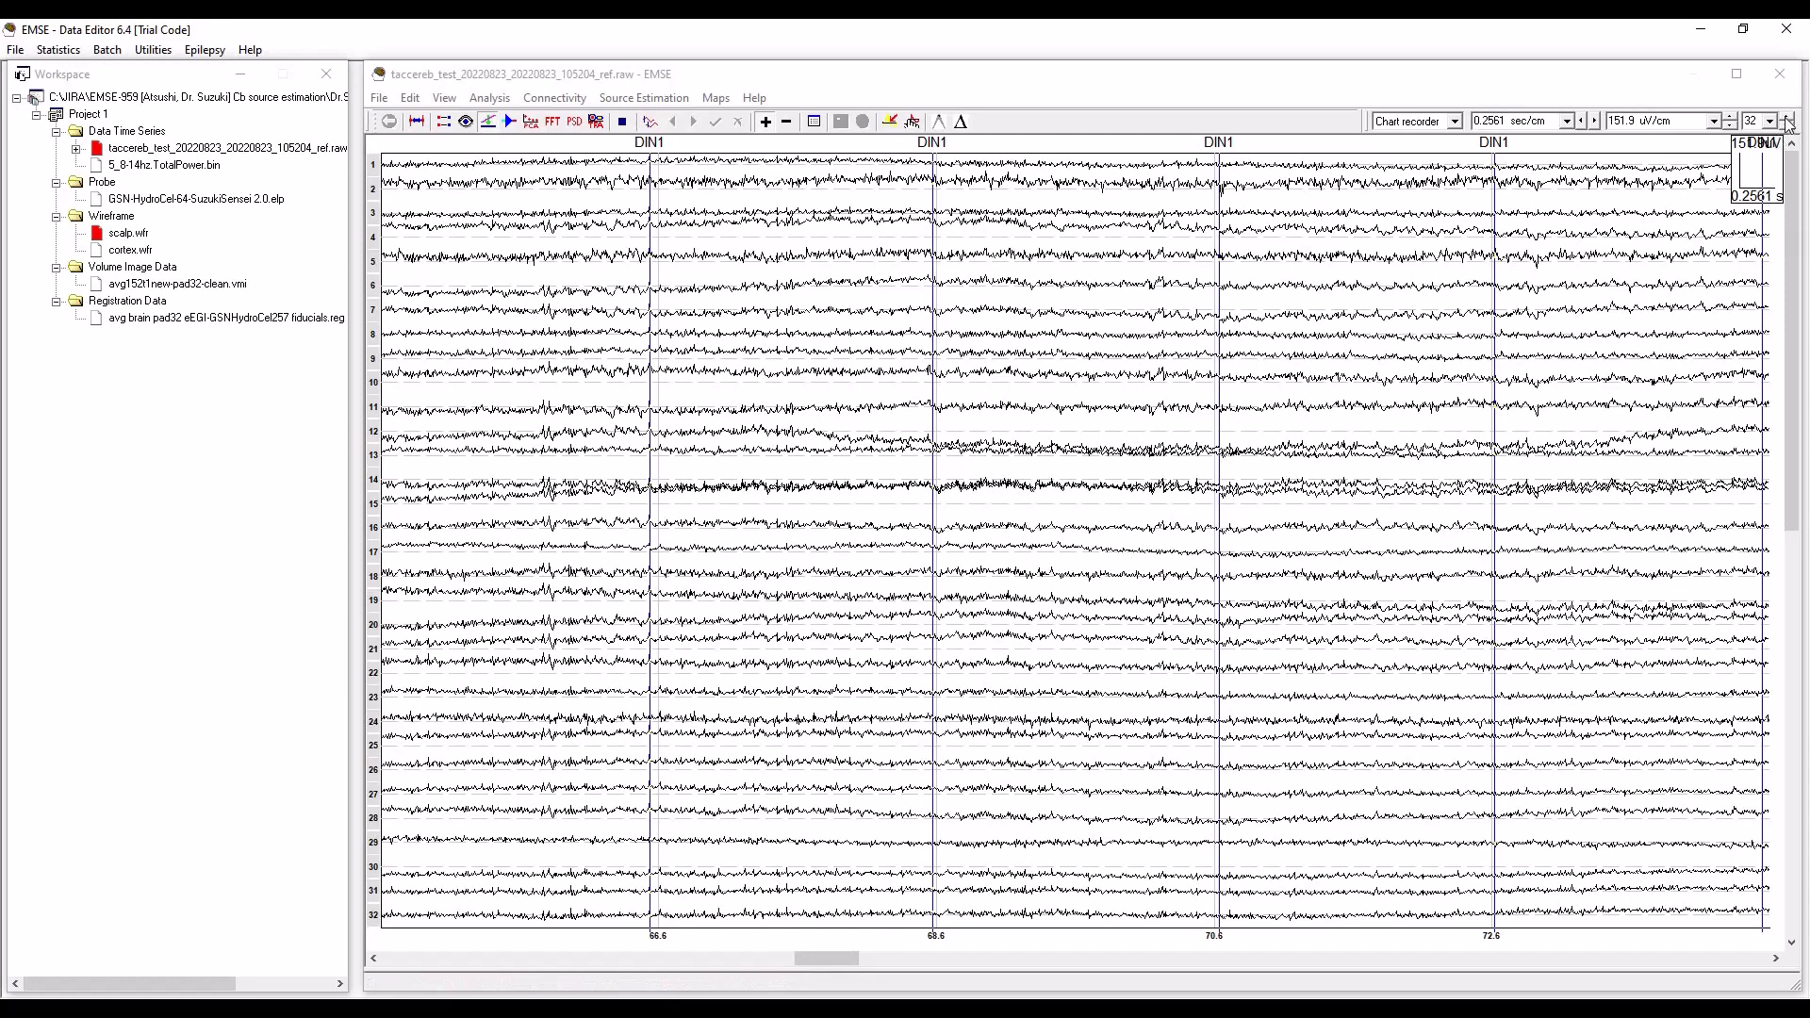
Examine the traces of all channels and the channel list in the time series display options.
left_click(1792, 930)
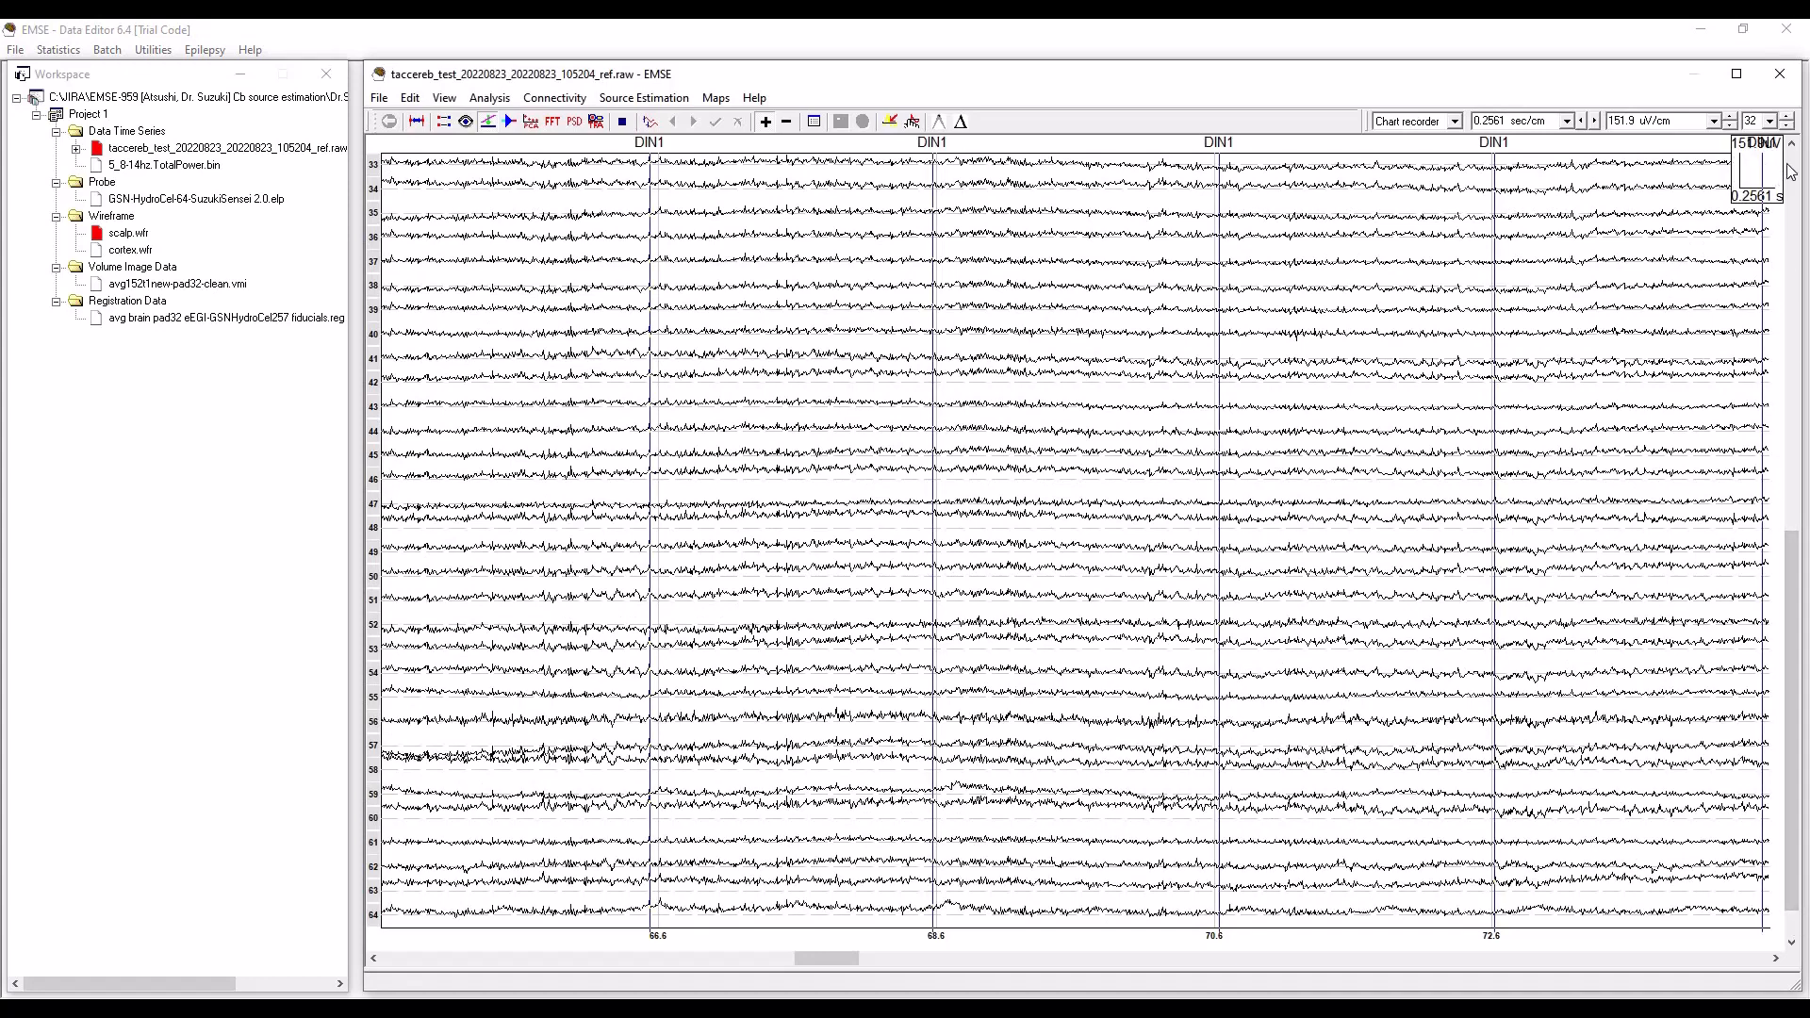
left_click(1792, 168)
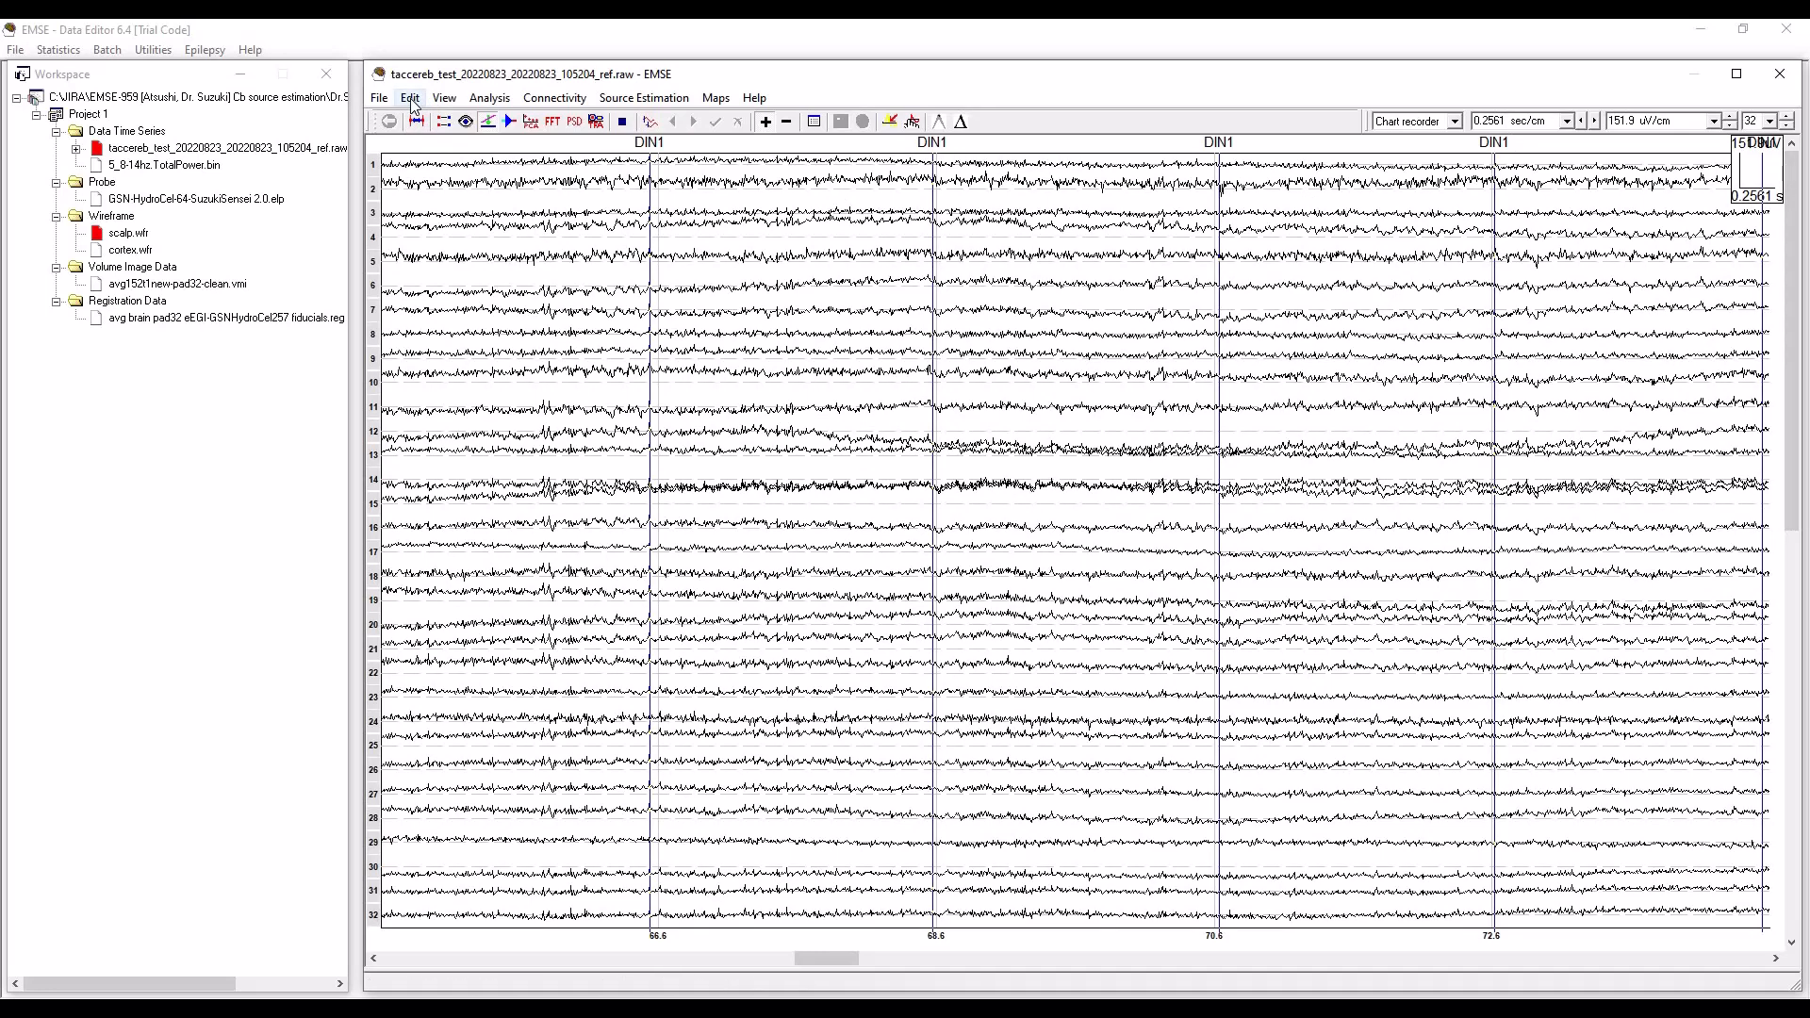
left_click(445, 98)
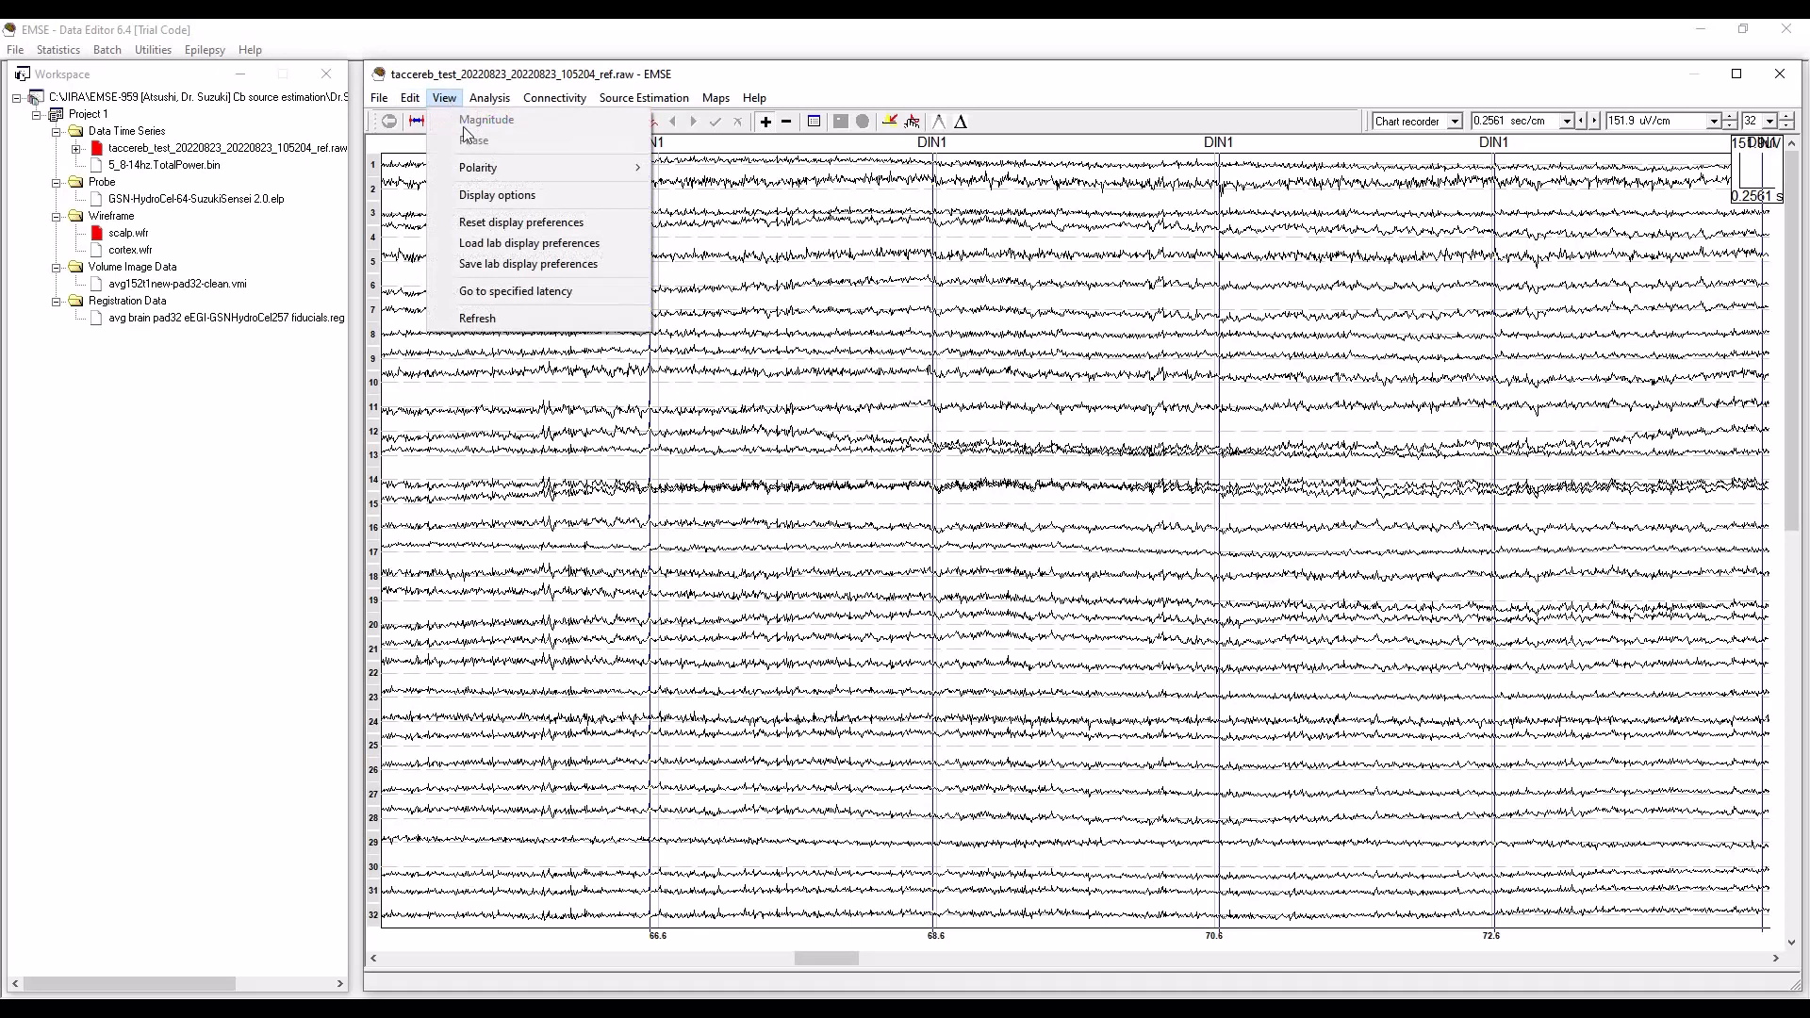
left_click(488, 197)
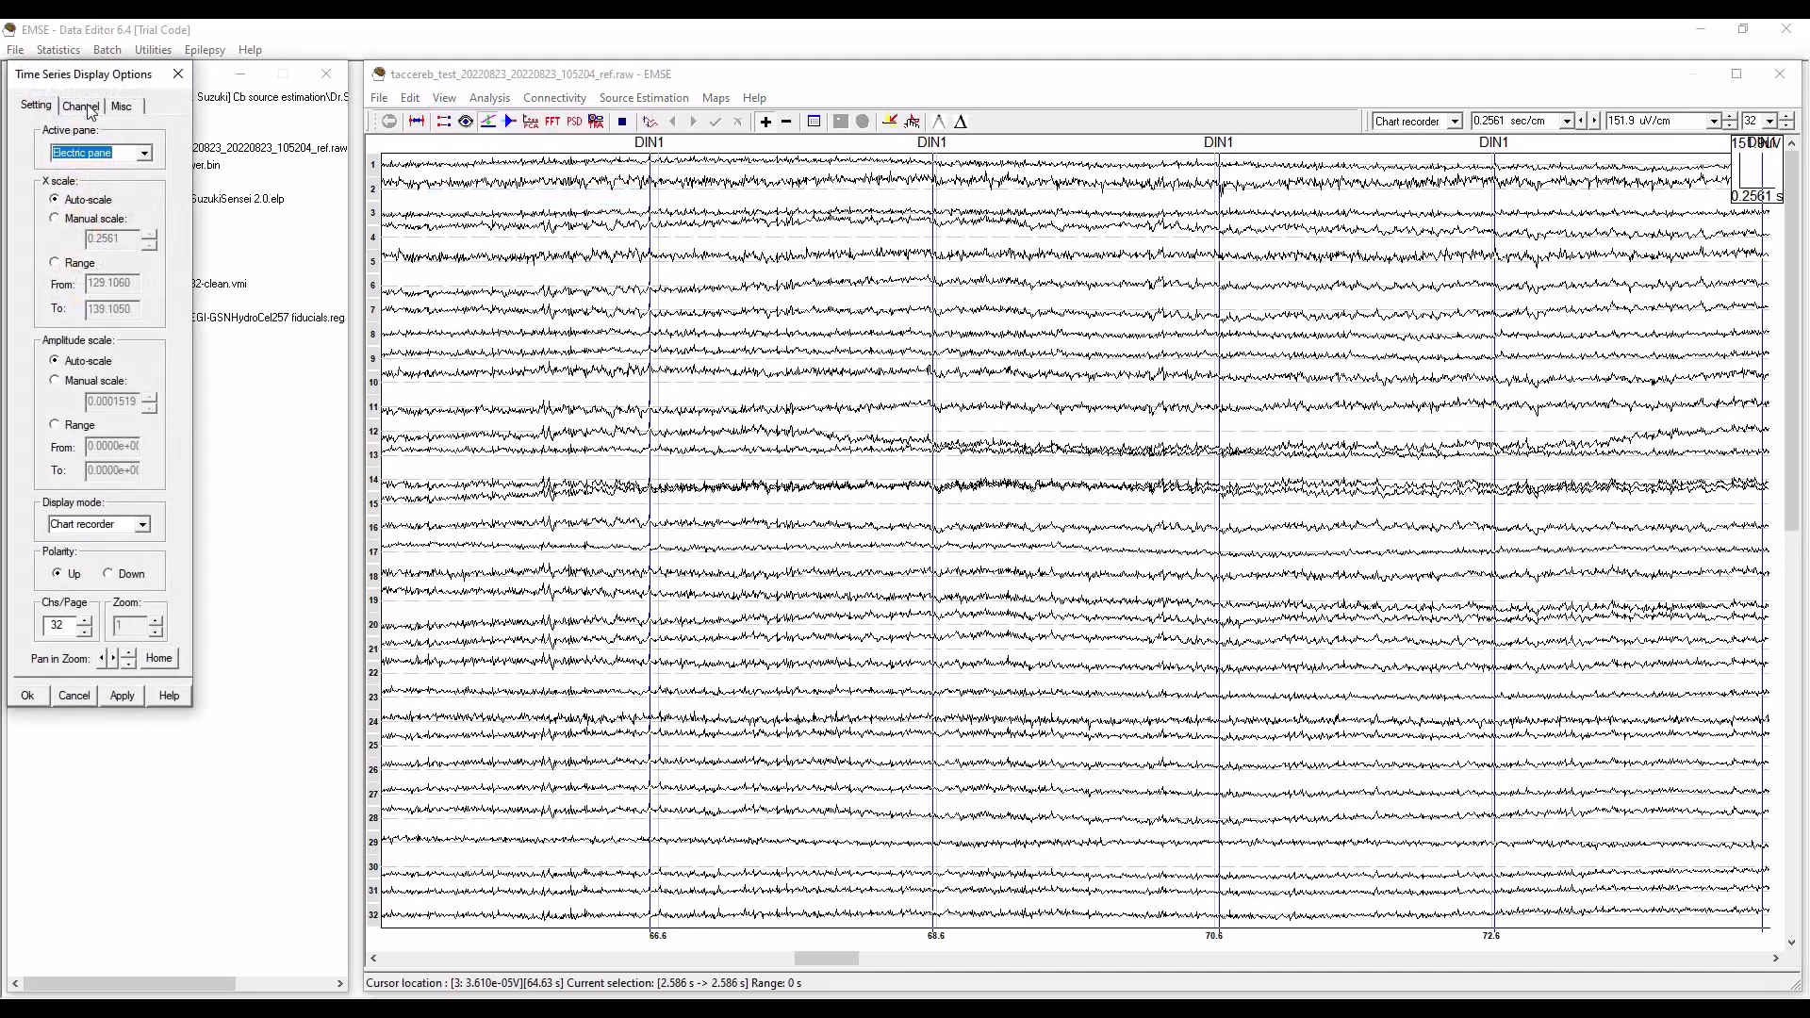
left_click(82, 106)
left_click_drag(168, 245, 176, 501)
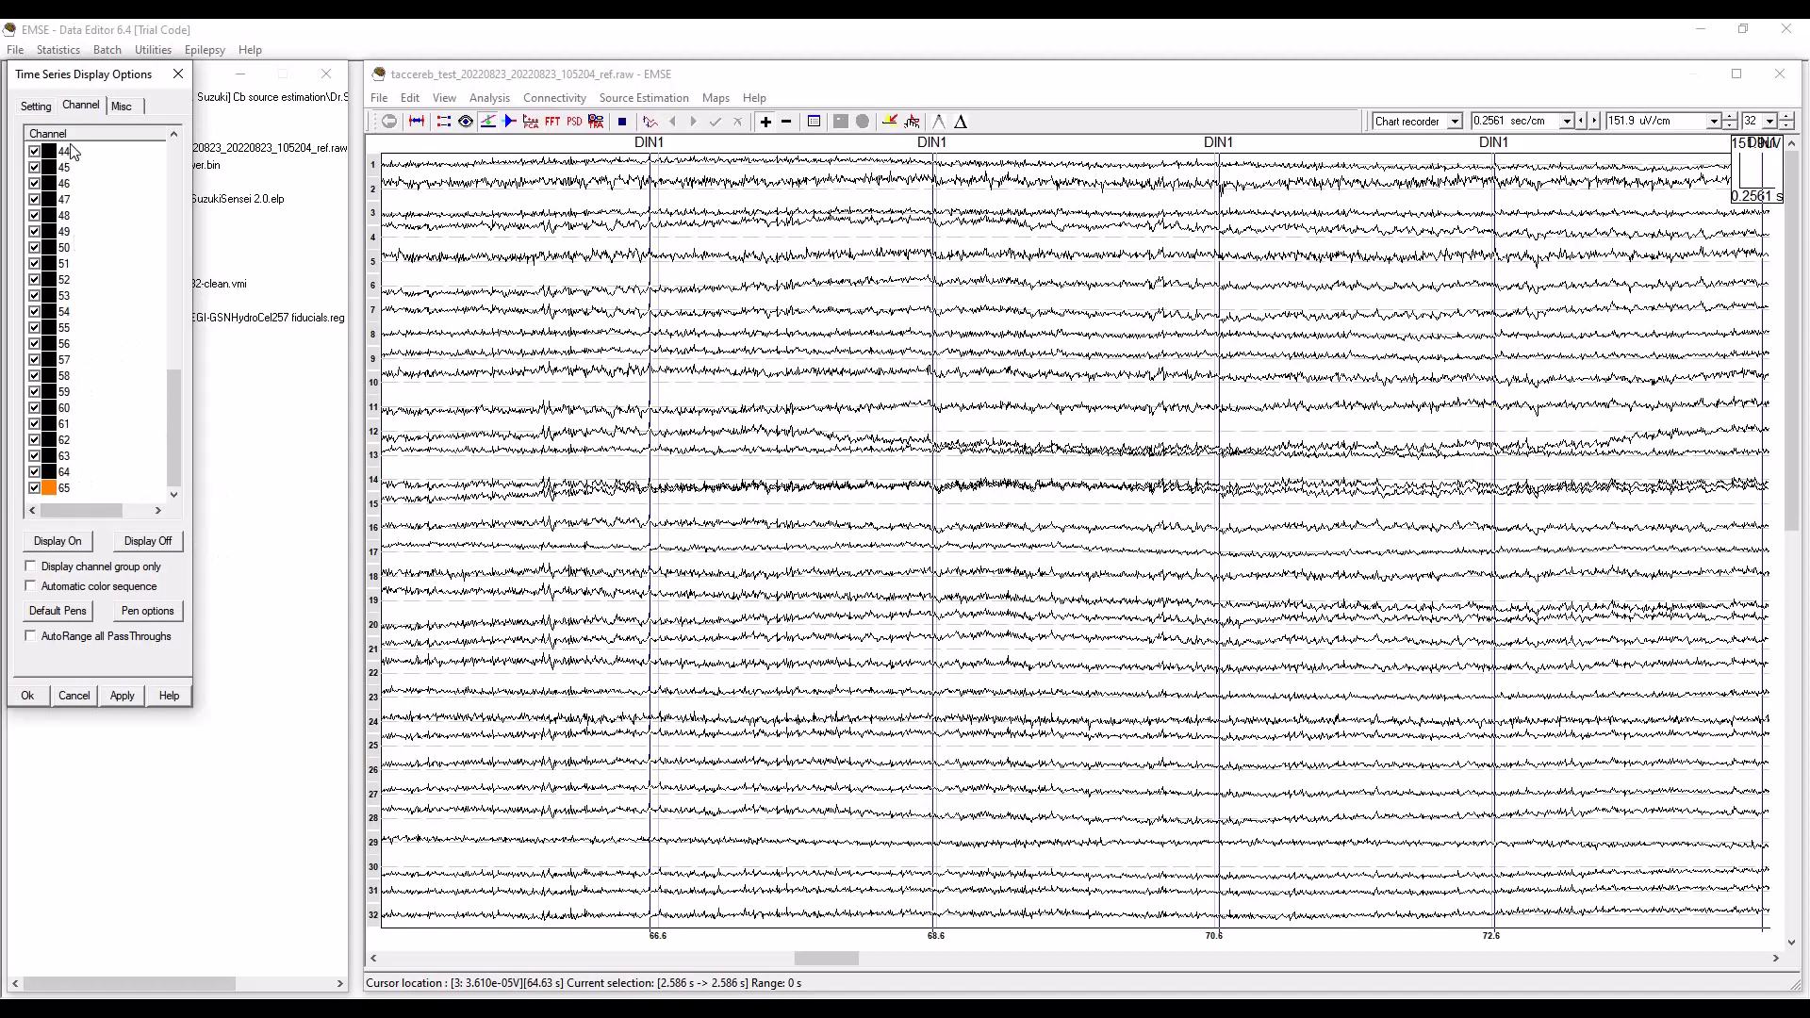
left_click(73, 697)
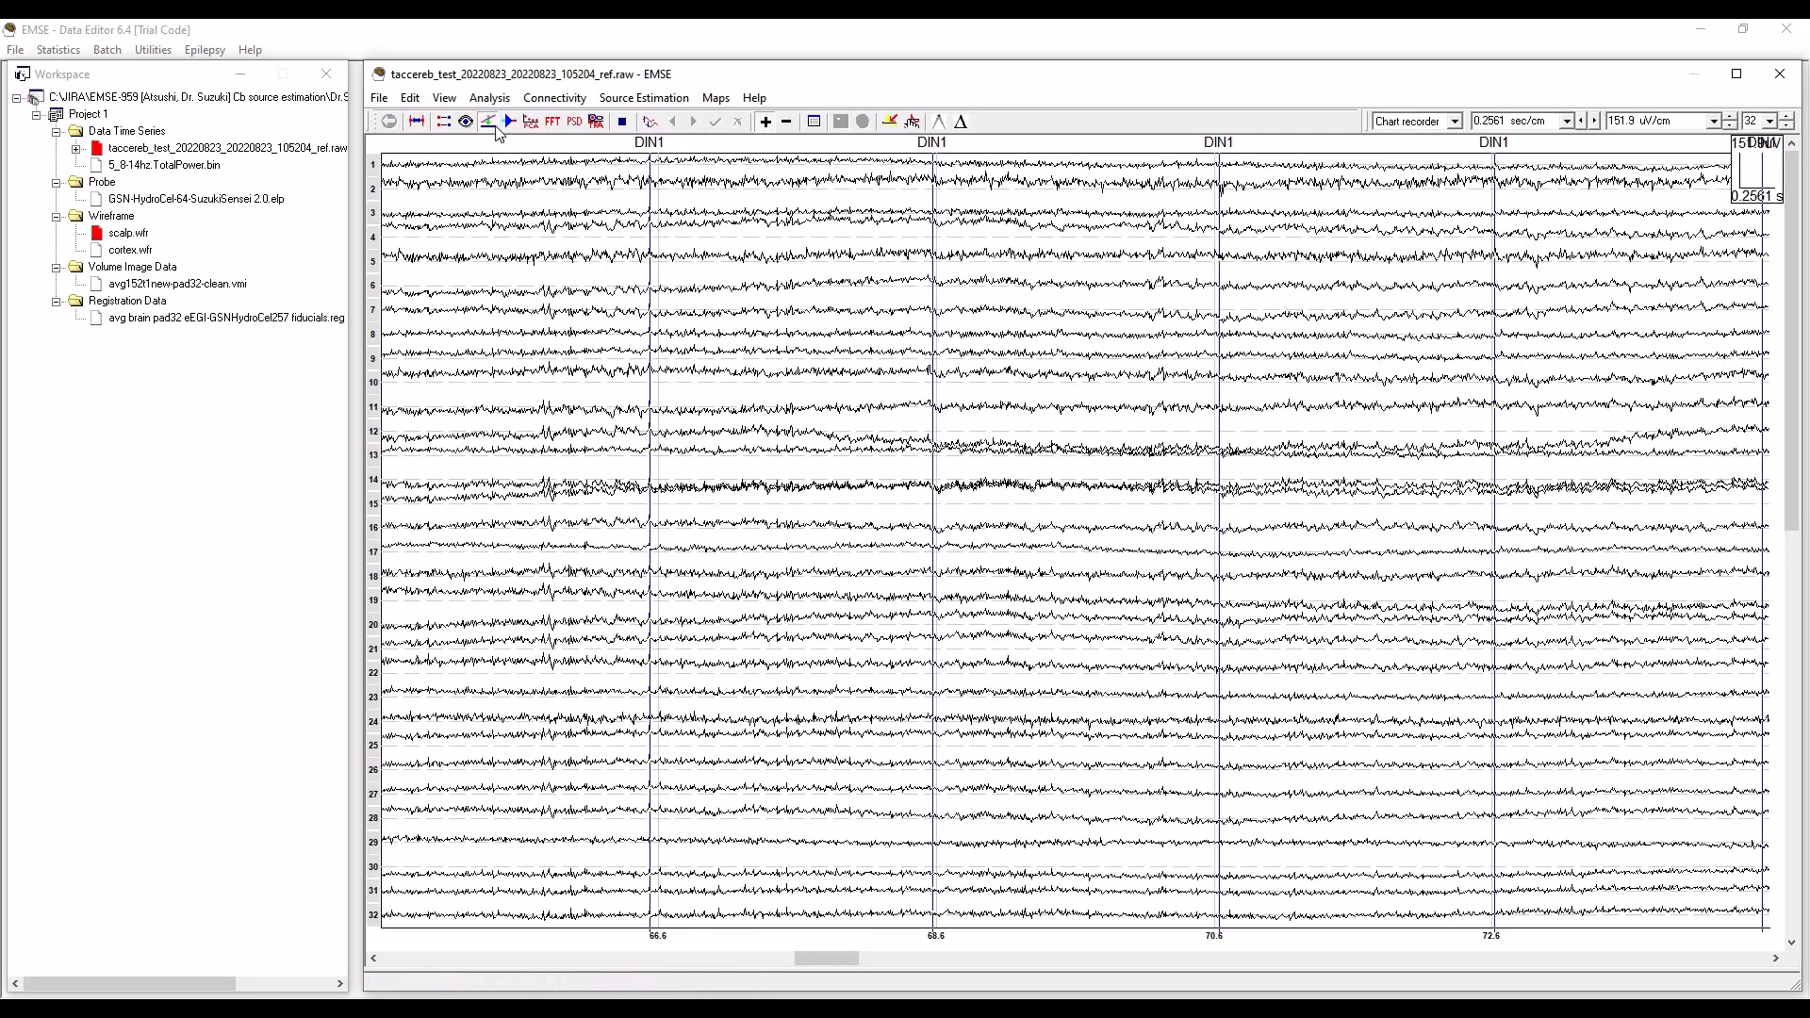
Review the spatial and temporal filters available for the preprocessing pipeline without adding one.
left_click(510, 122)
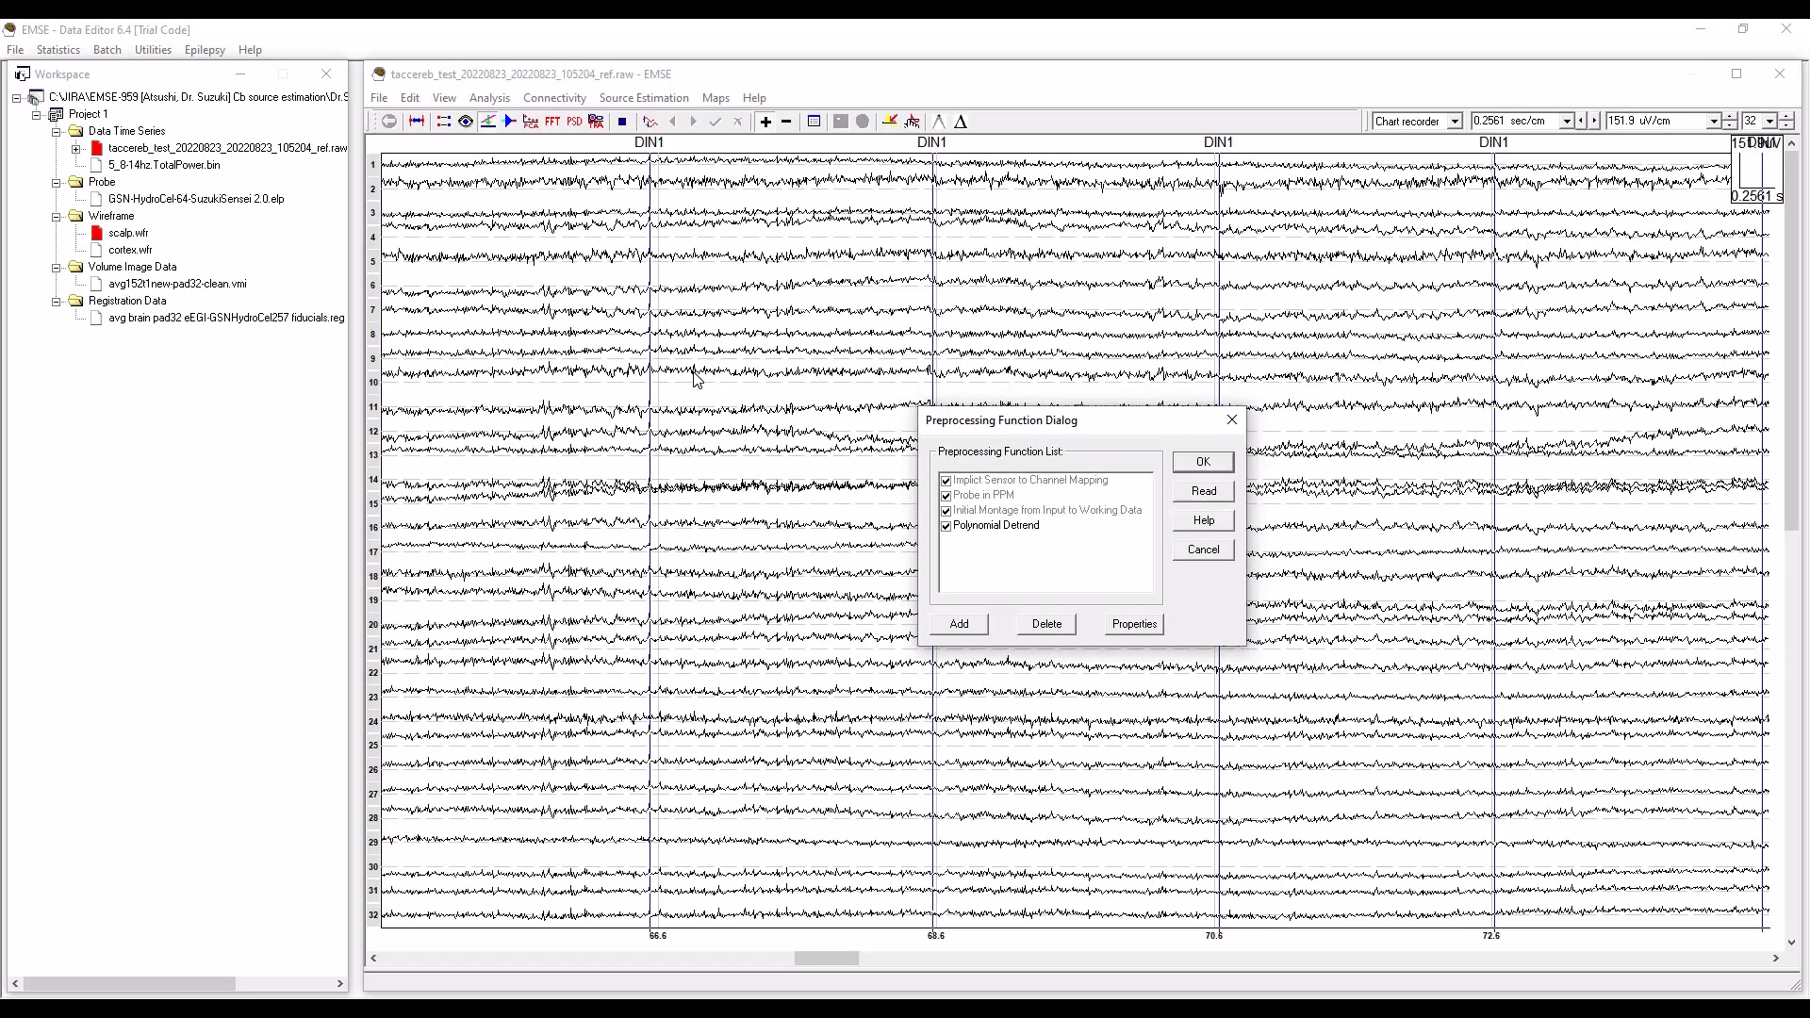
left_click(972, 629)
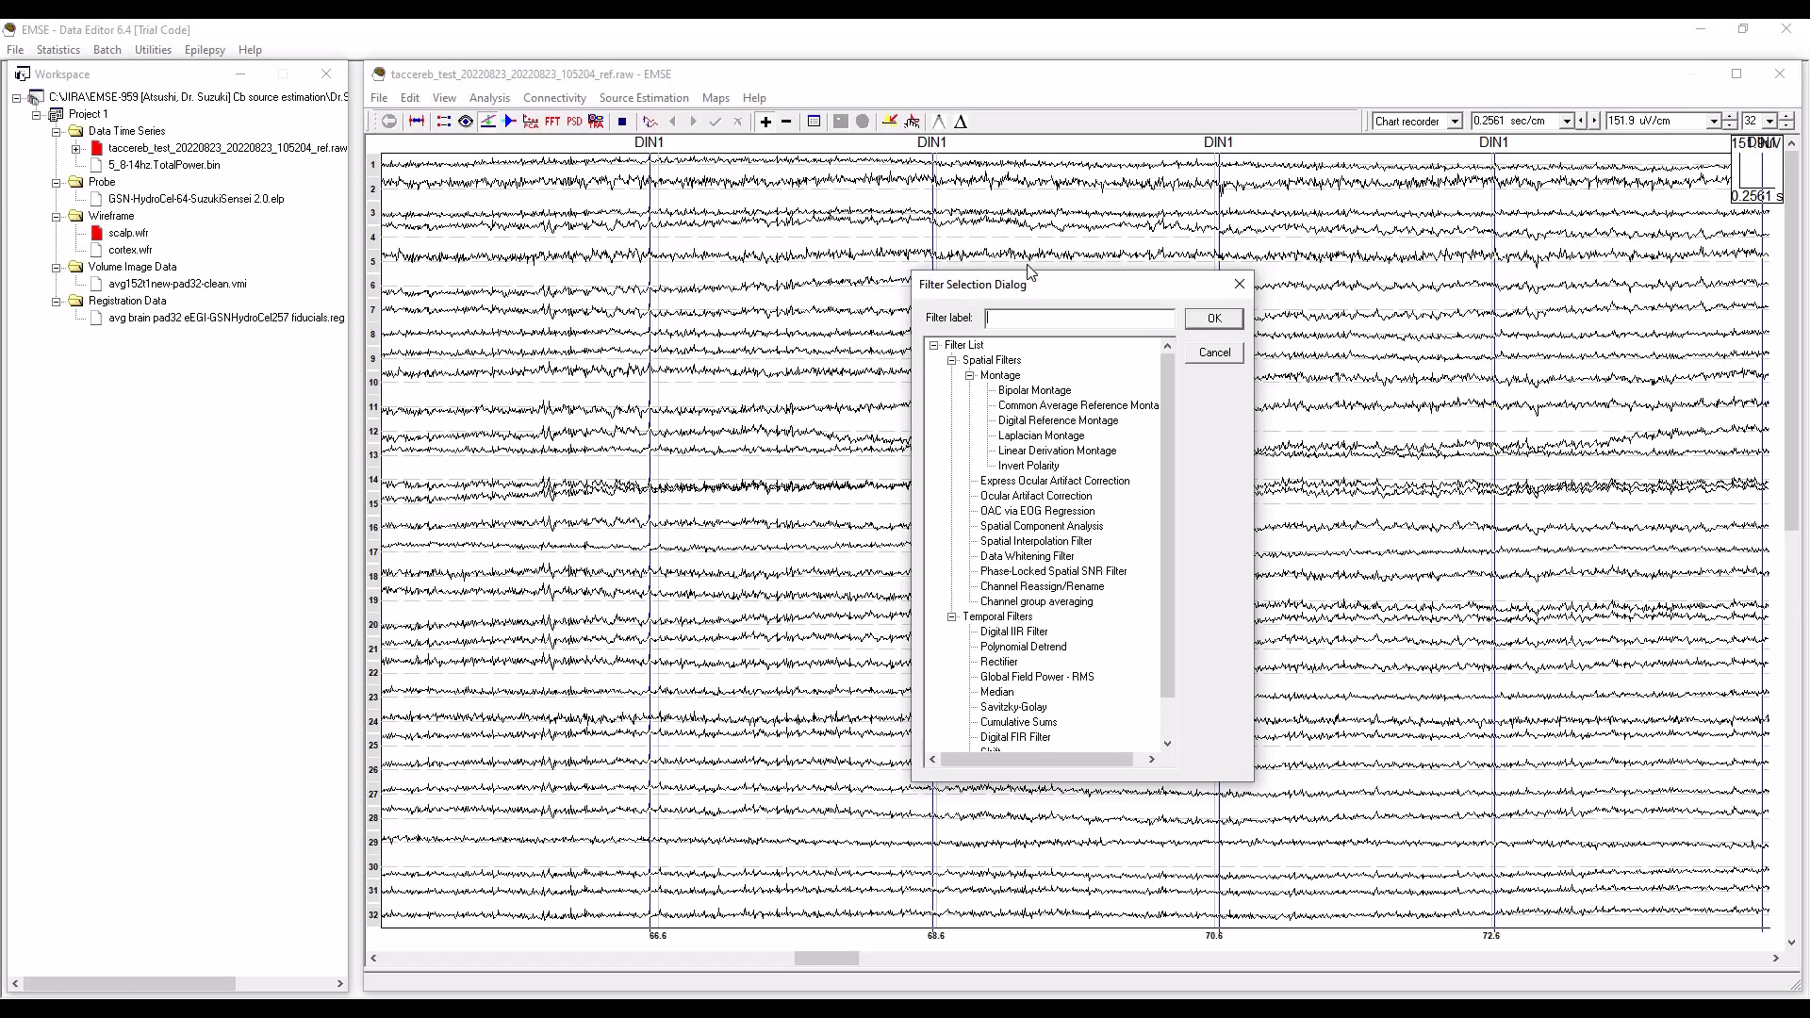
left_click(1222, 359)
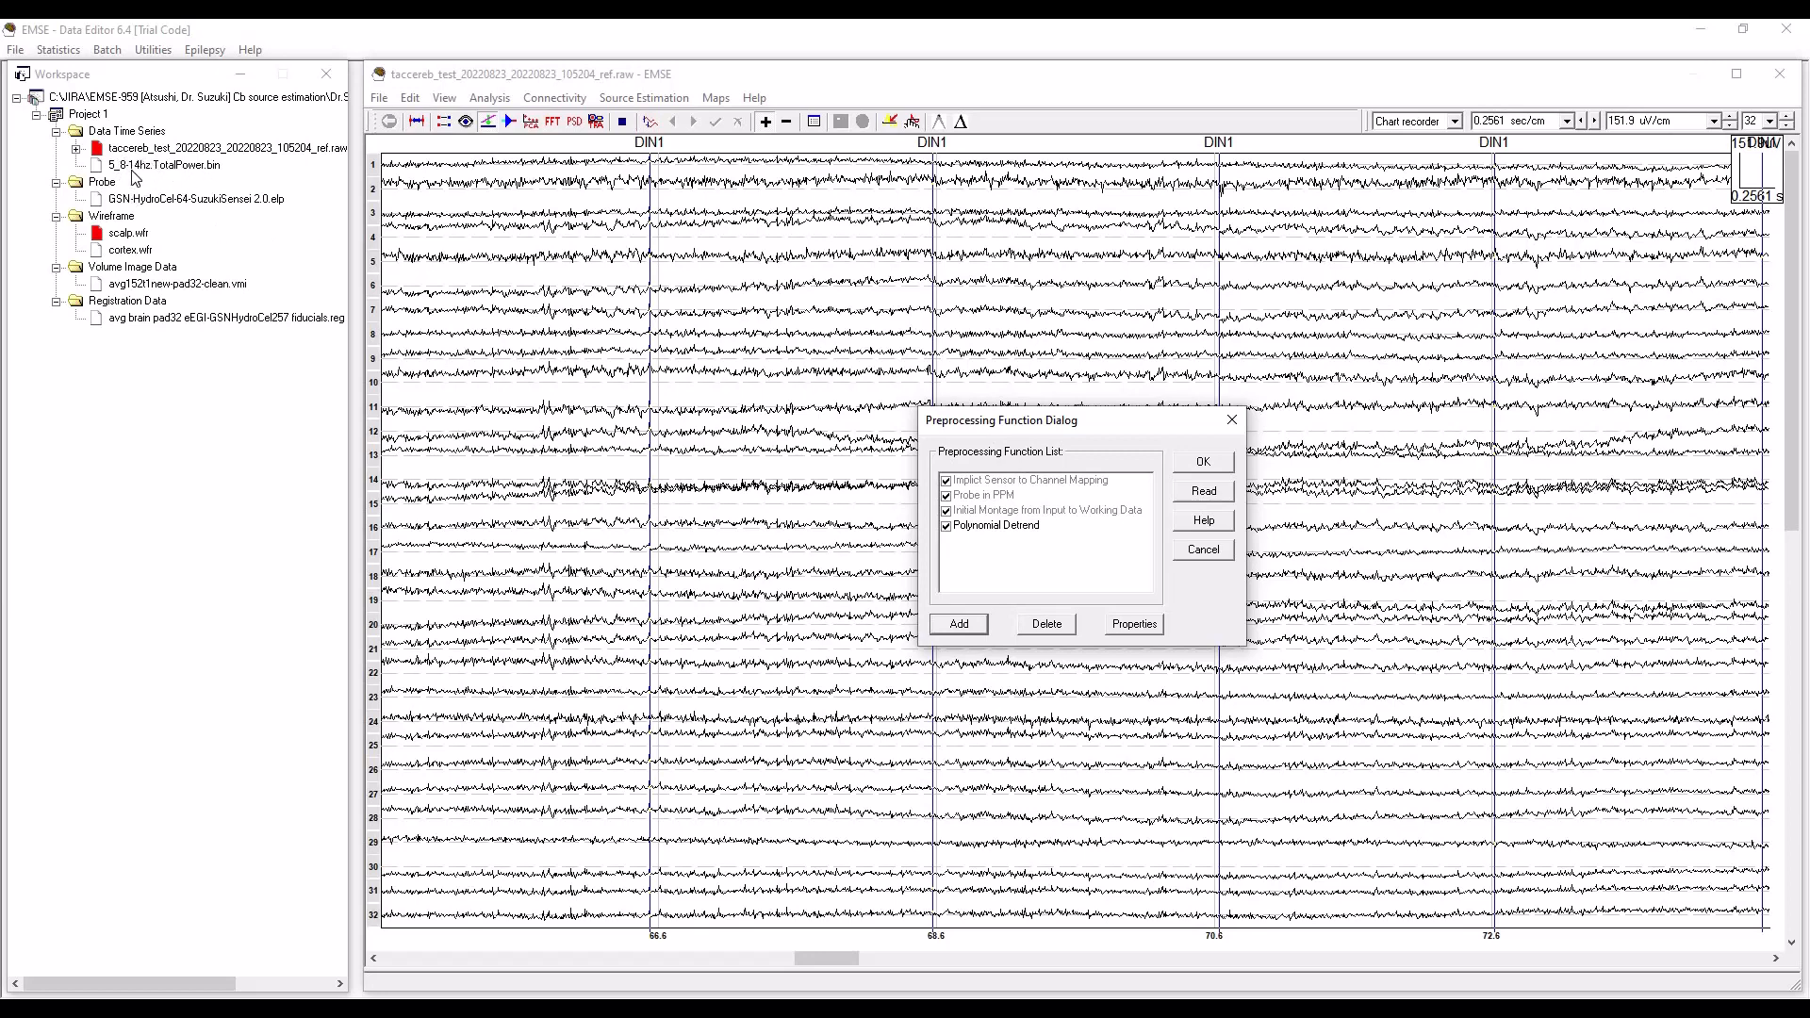
Add a Digital IIR Filter labelled "Digital IIR Filter - 8-14 Hz" to the recording's preprocessing pipeline.
left_click(971, 625)
left_click(1017, 632)
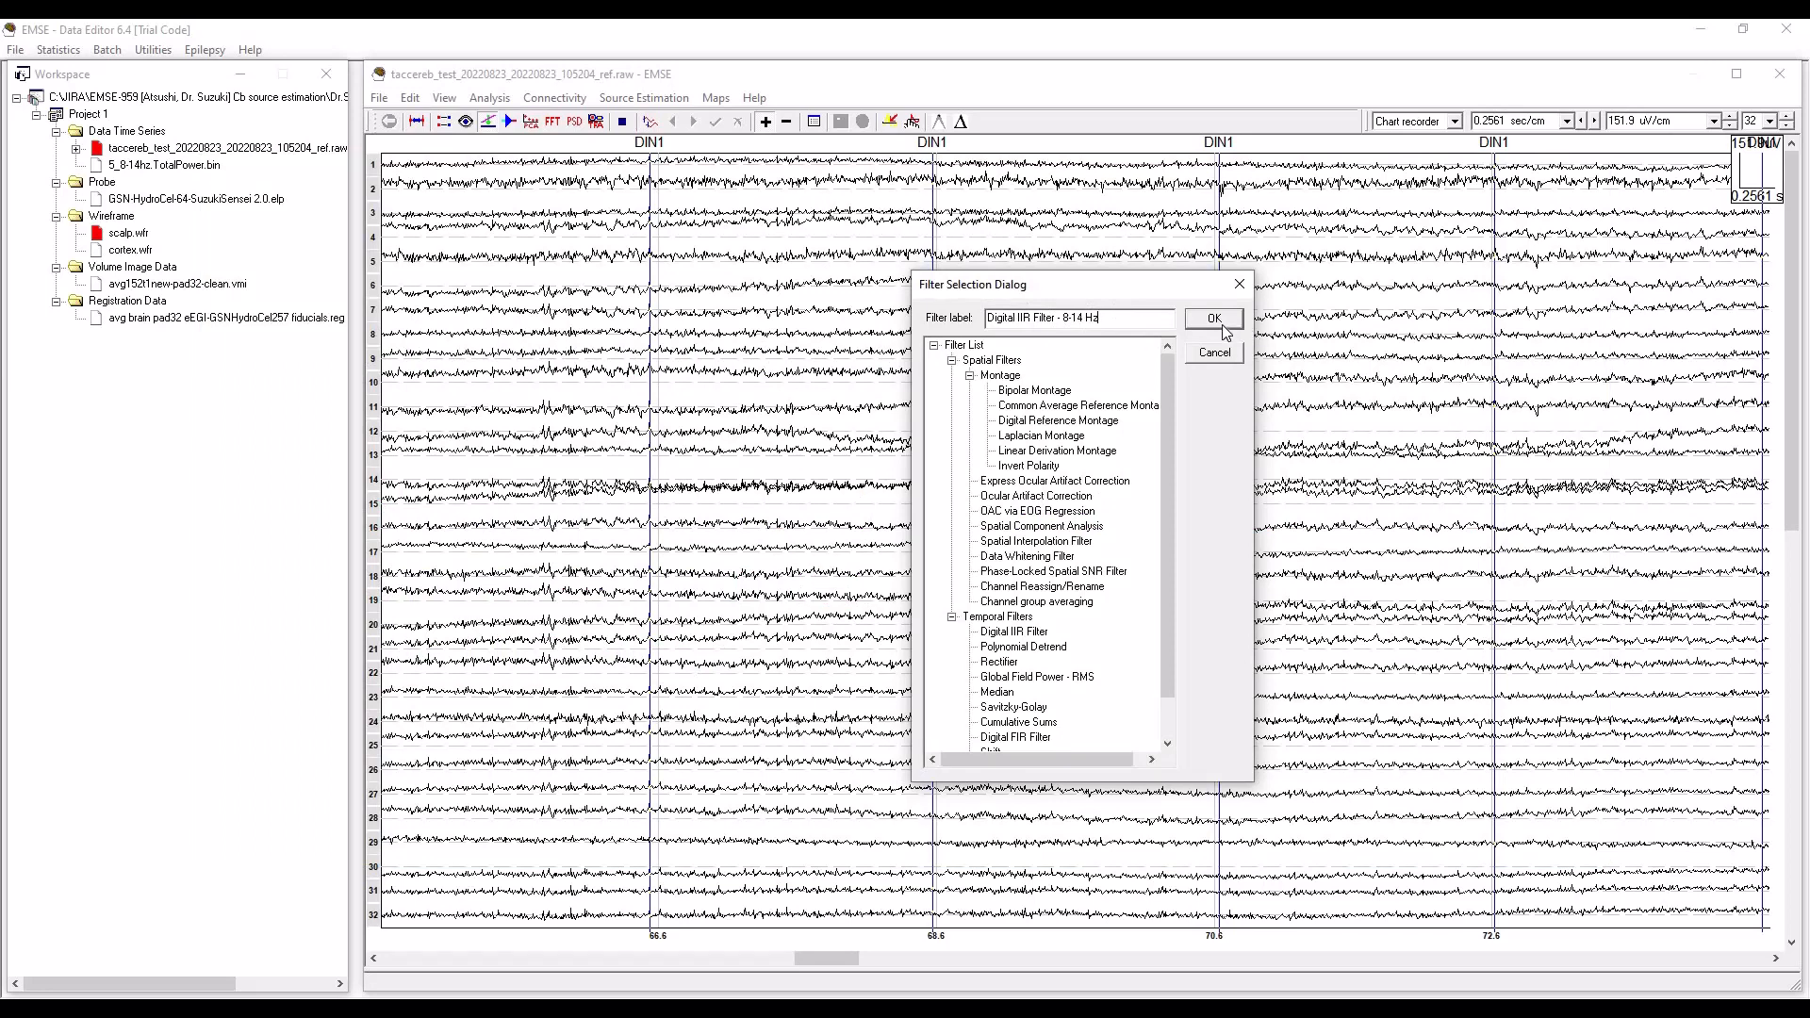
left_click(1215, 319)
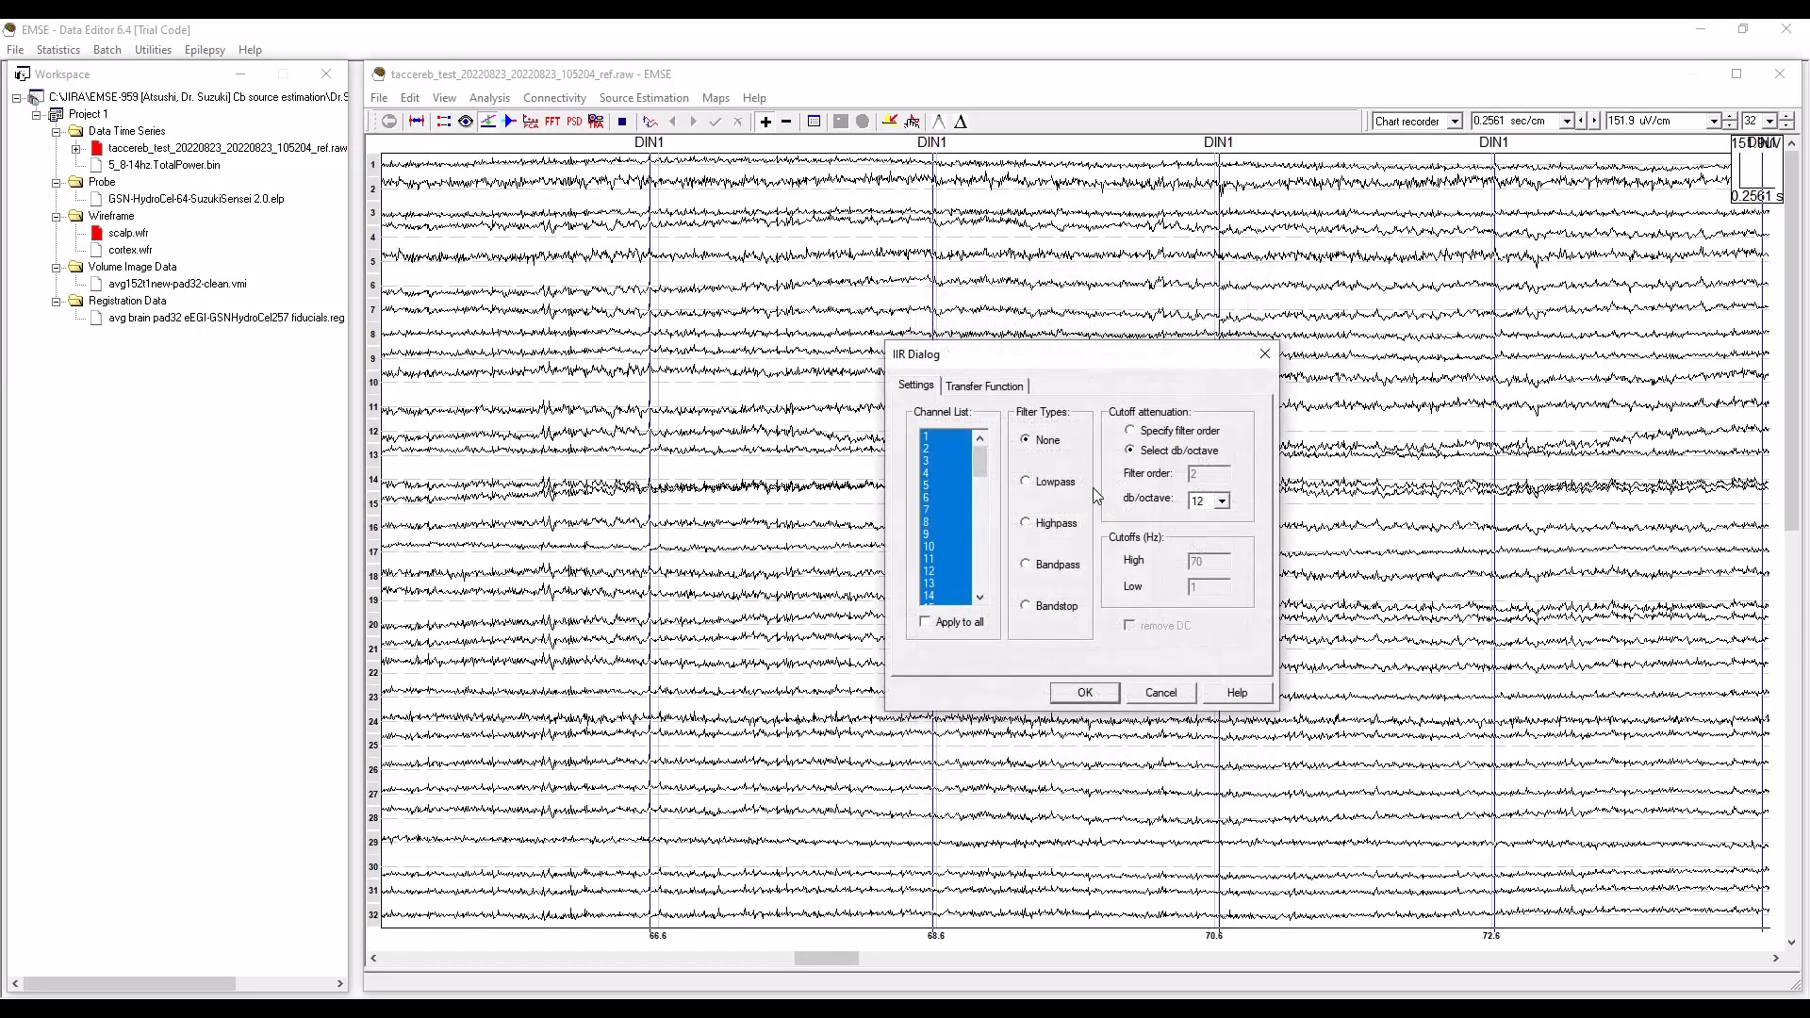
Include channel 65 with the other channels and configure a bandpass filter with a 14 Hz high and 8 Hz low cutoff.
left_click_drag(981, 466, 993, 608)
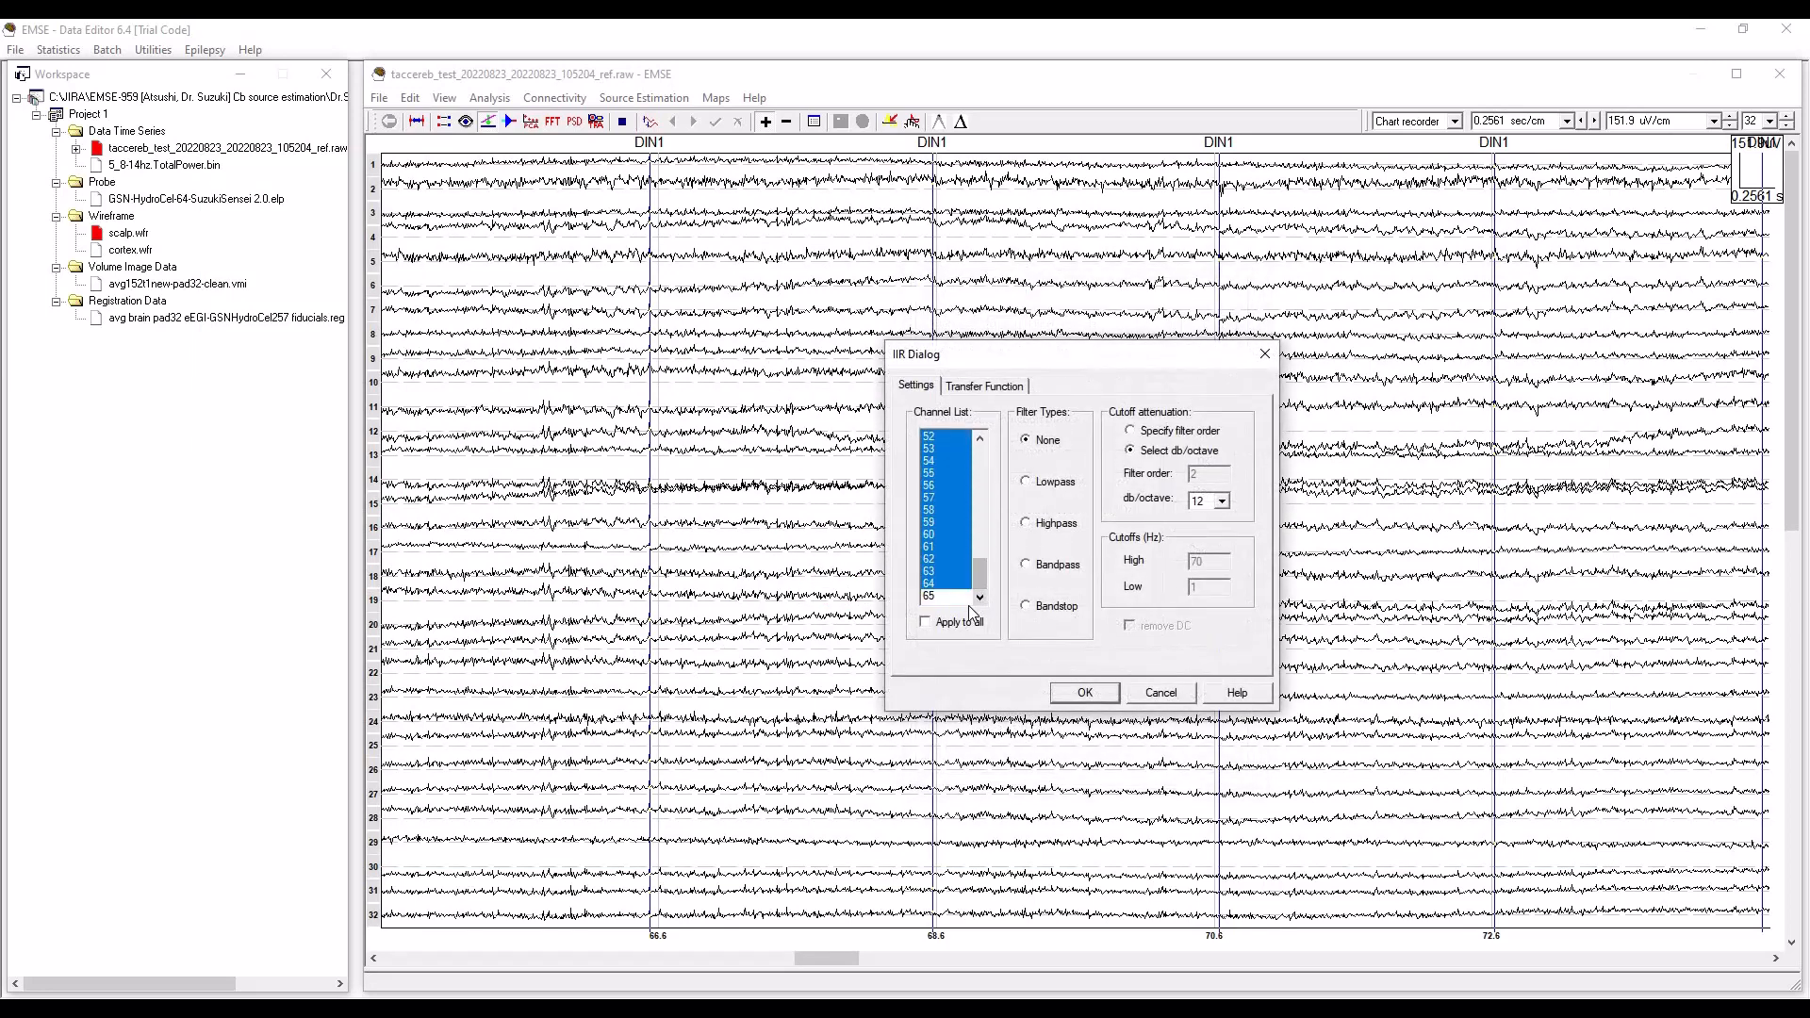
left_click(947, 595, "shift")
left_click(1026, 566)
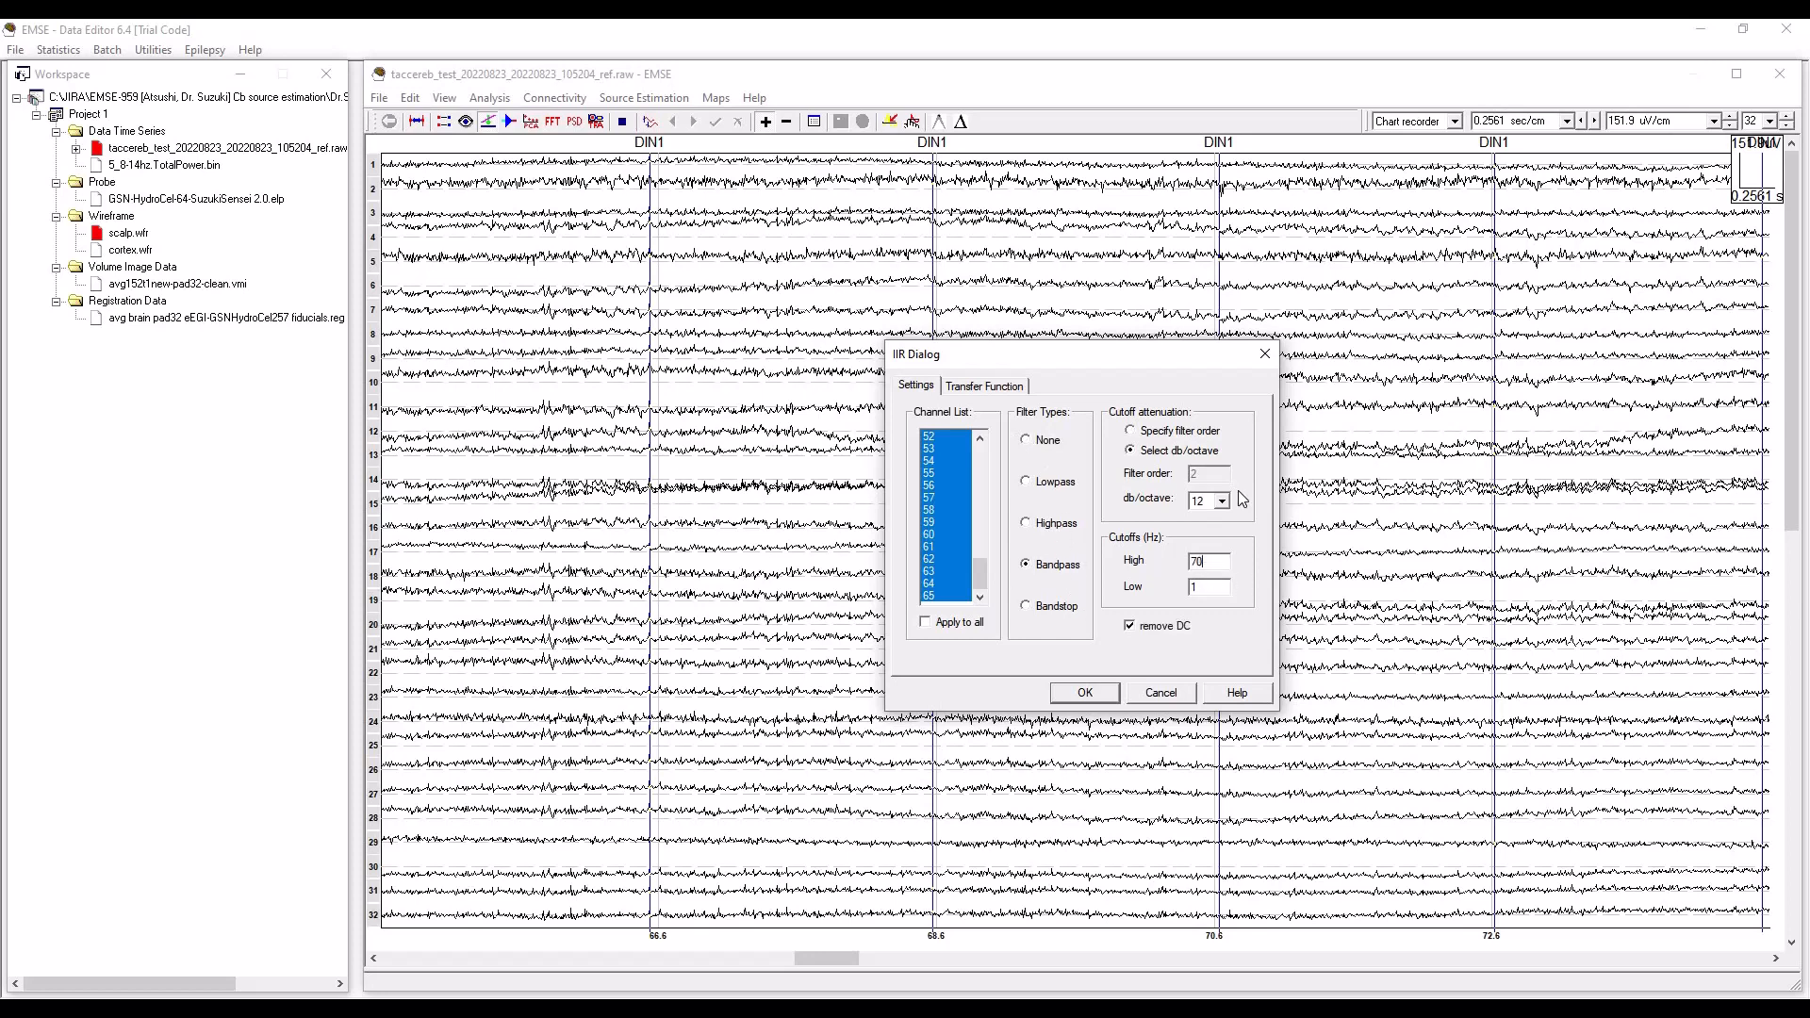
key("BackSpace")
key("BackSpace")
type("18")
Plot the bandpass filter's frequency response over a range of 0 to 20 Hz.
left_click(992, 383)
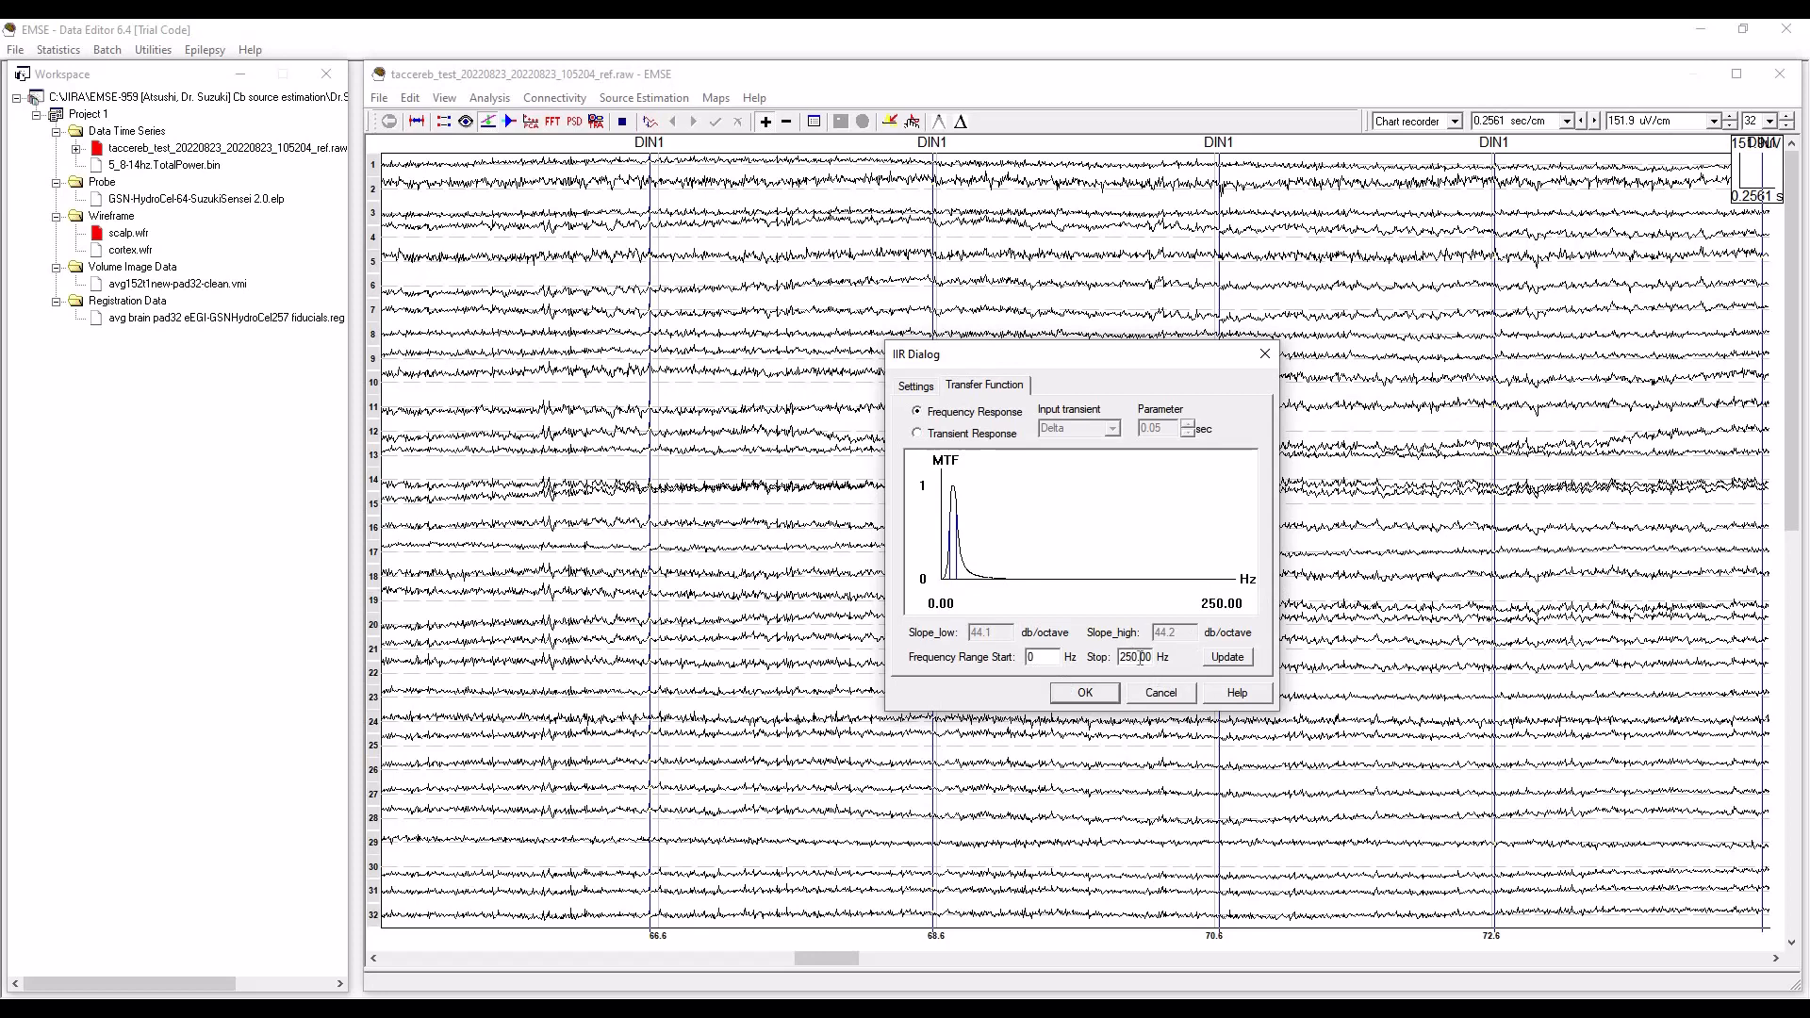
left_click_drag(1151, 658, 1147, 657)
type("20")
left_click(1230, 658)
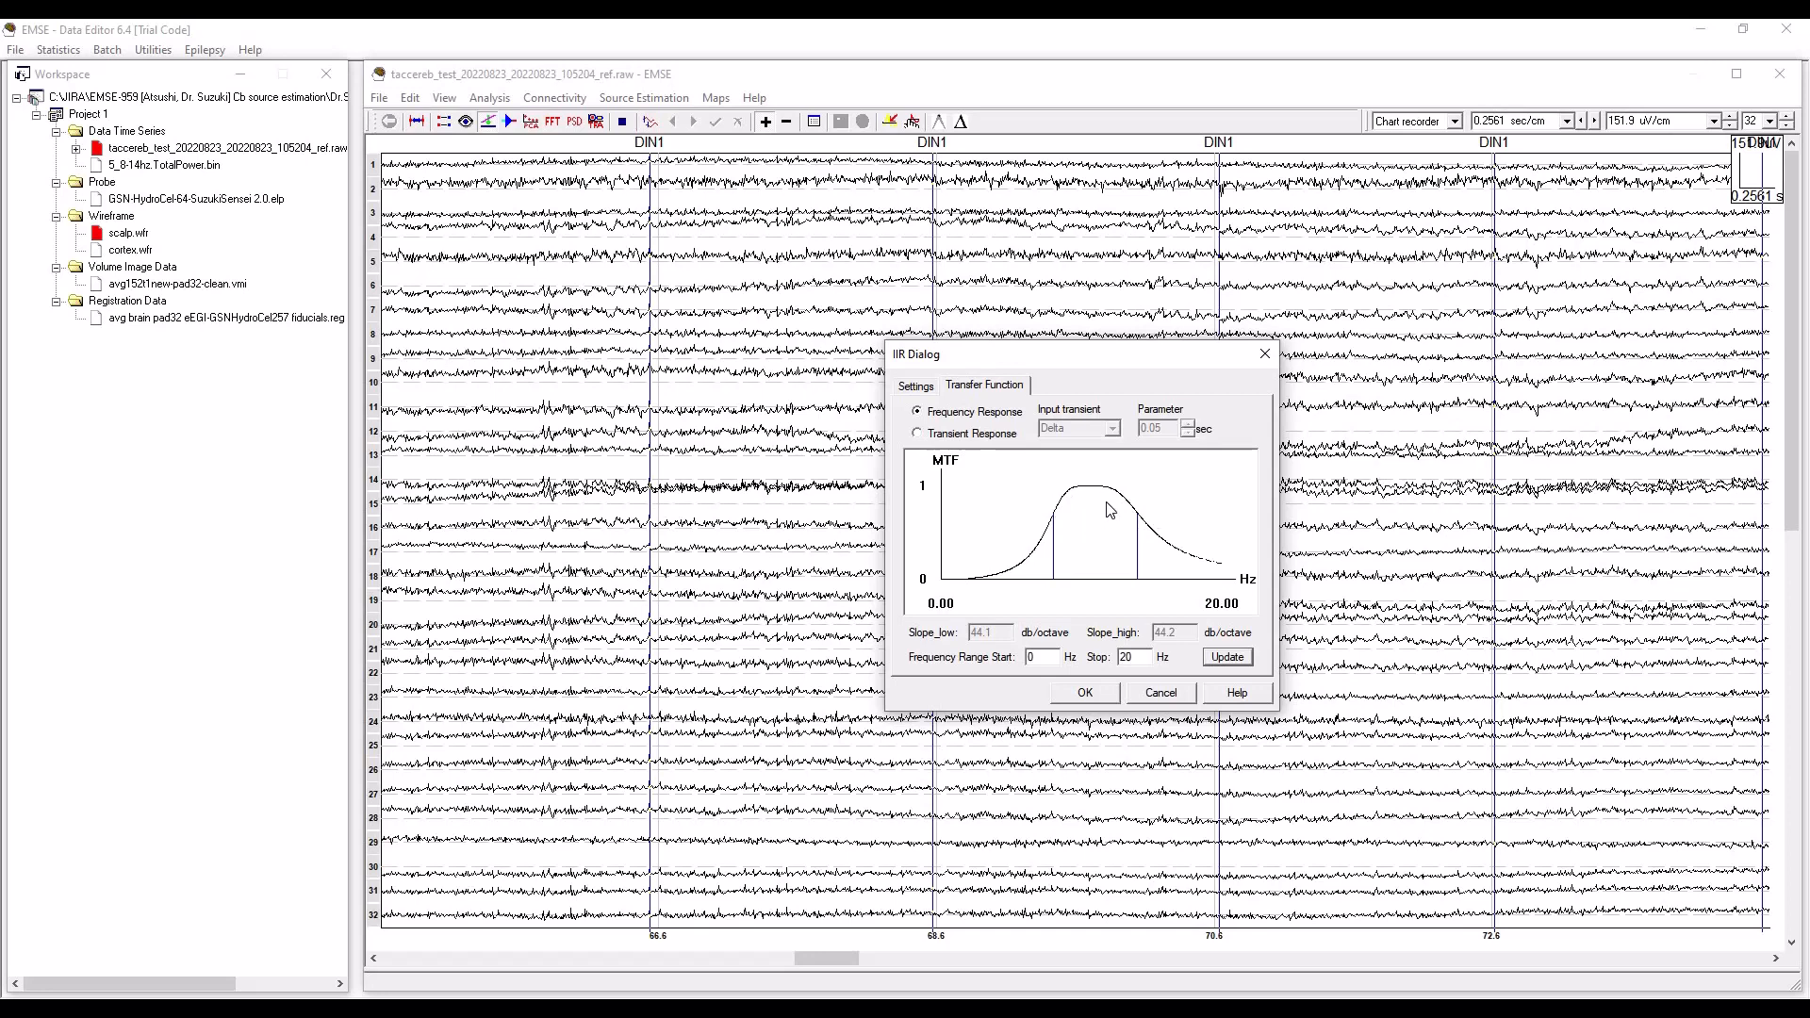
Set the filter's cutoff attenuation to 18 db/octave and replot its frequency response from 0 to 20 Hz.
left_click(915, 387)
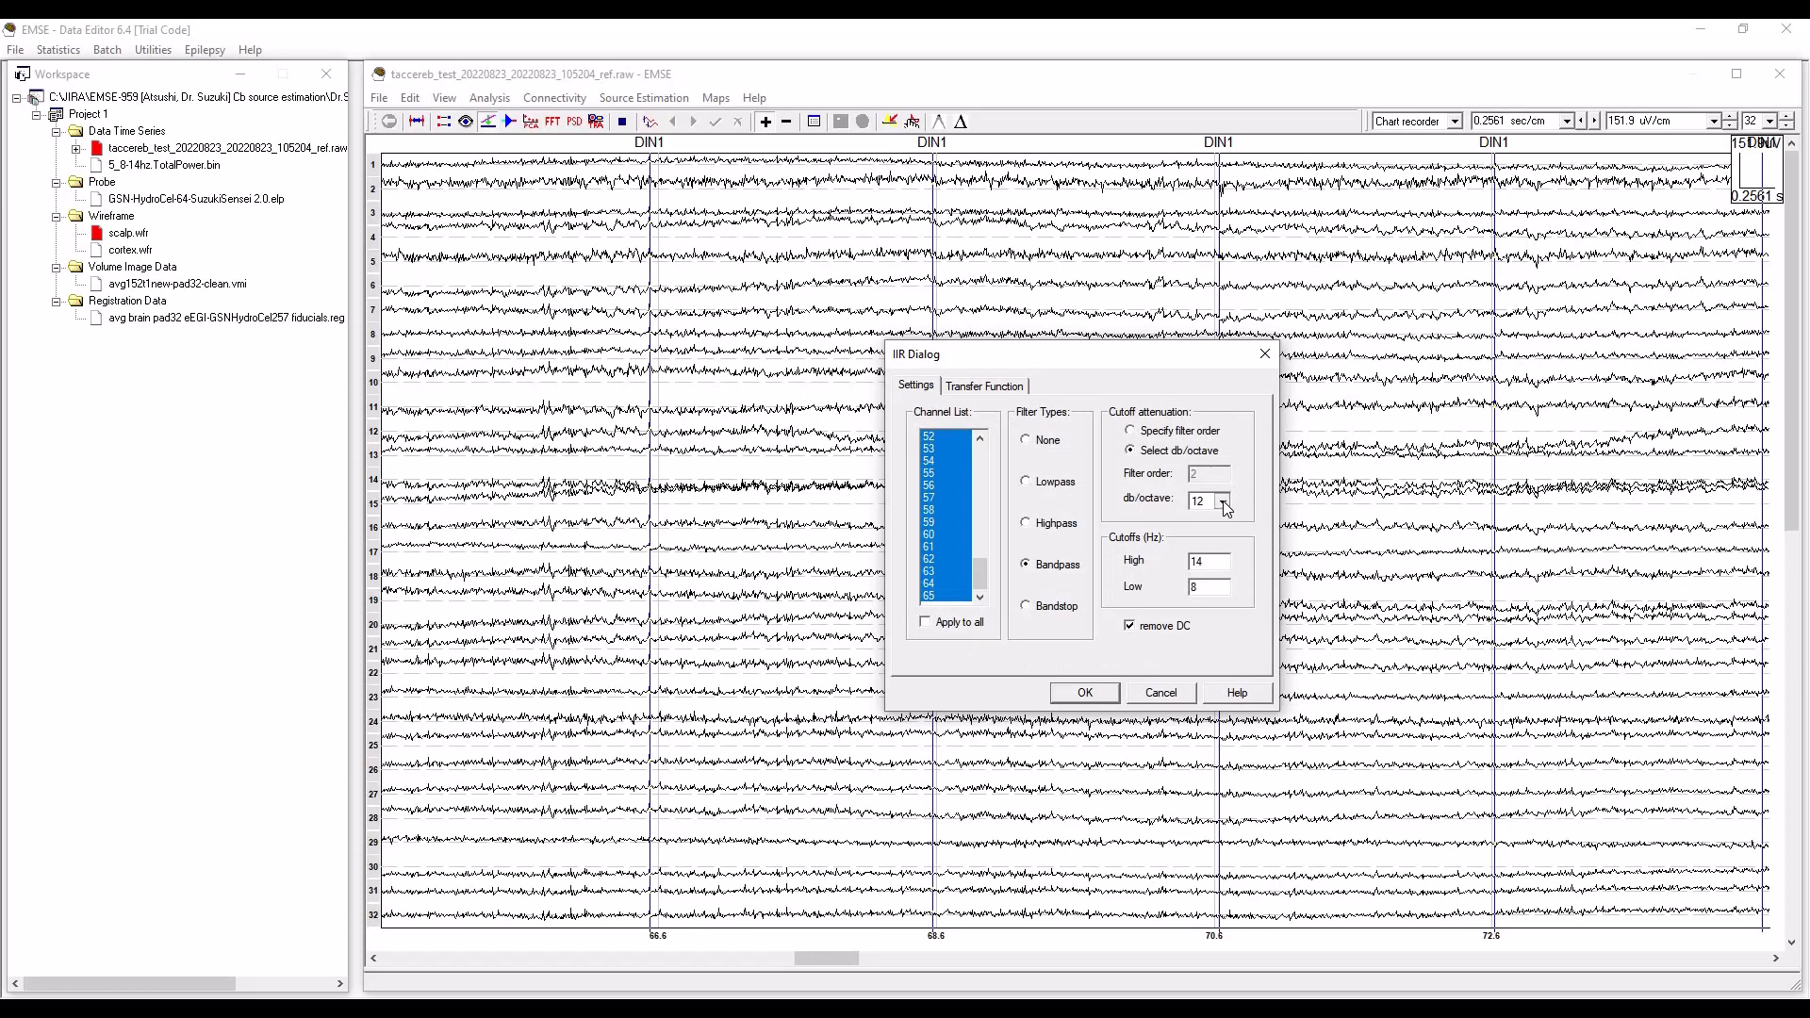
left_click(1217, 530)
left_click(983, 387)
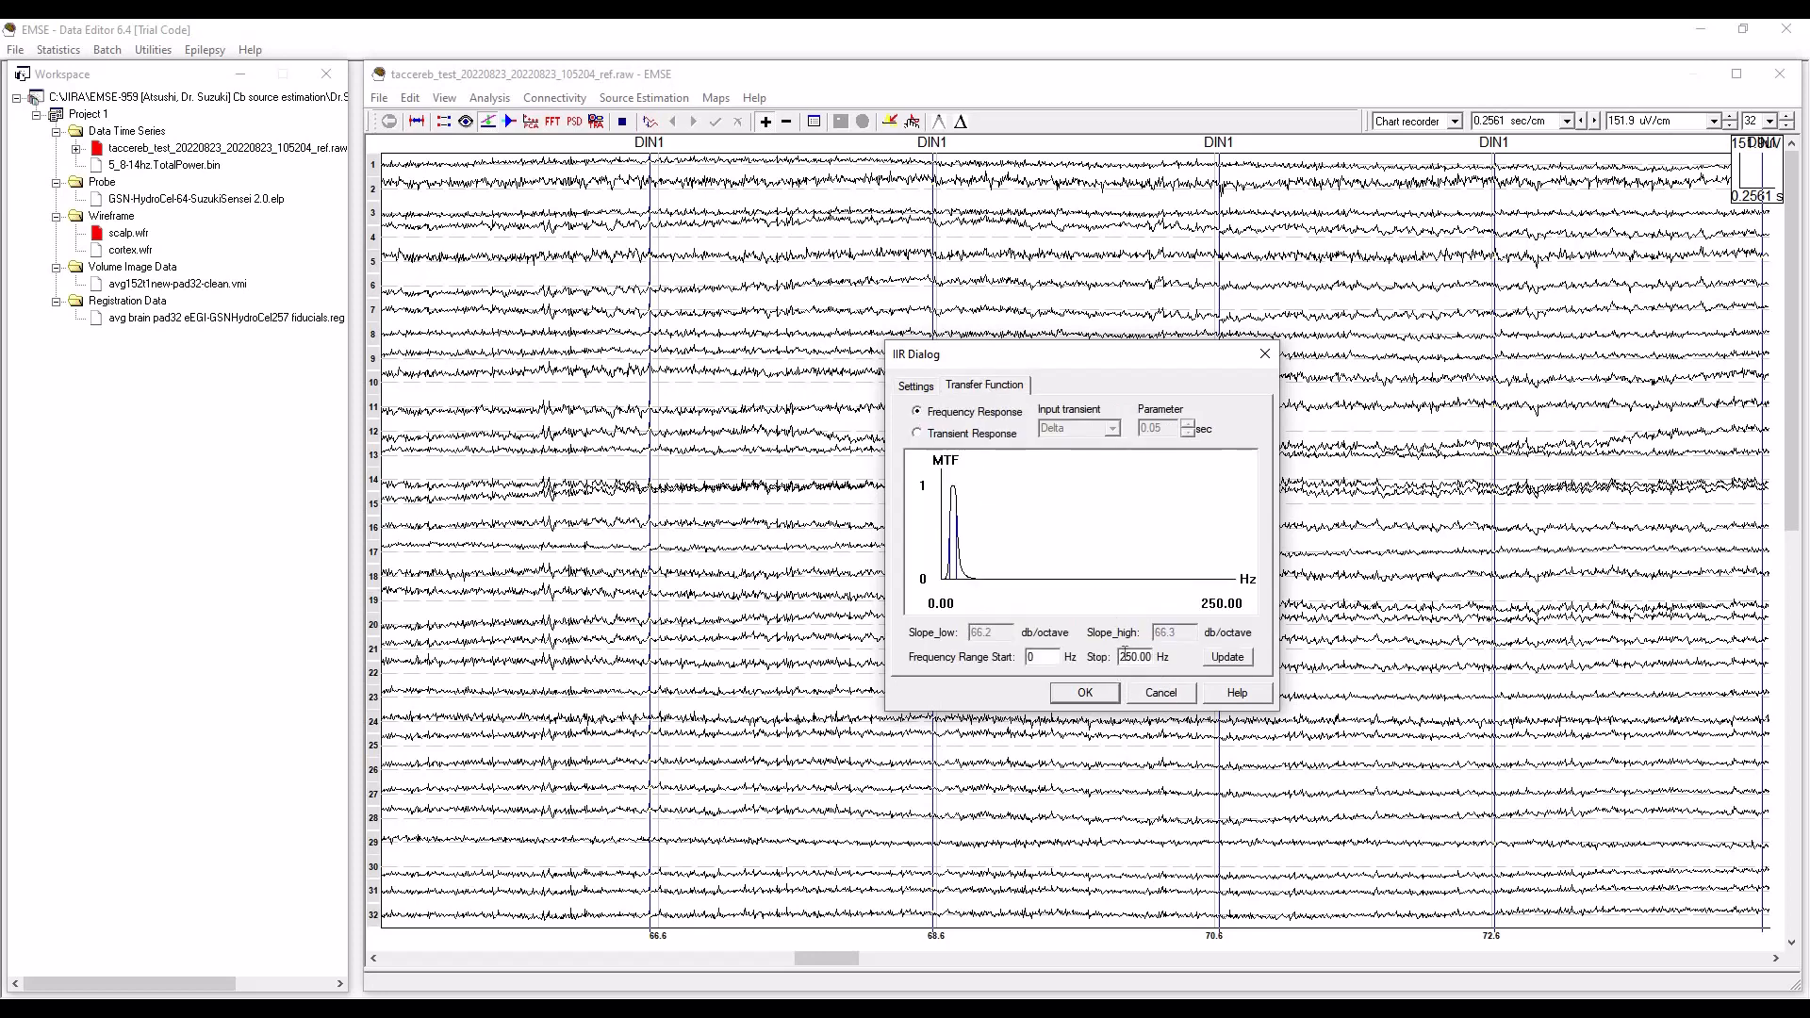
left_click_drag(1121, 656, 1152, 657)
left_click(1228, 657)
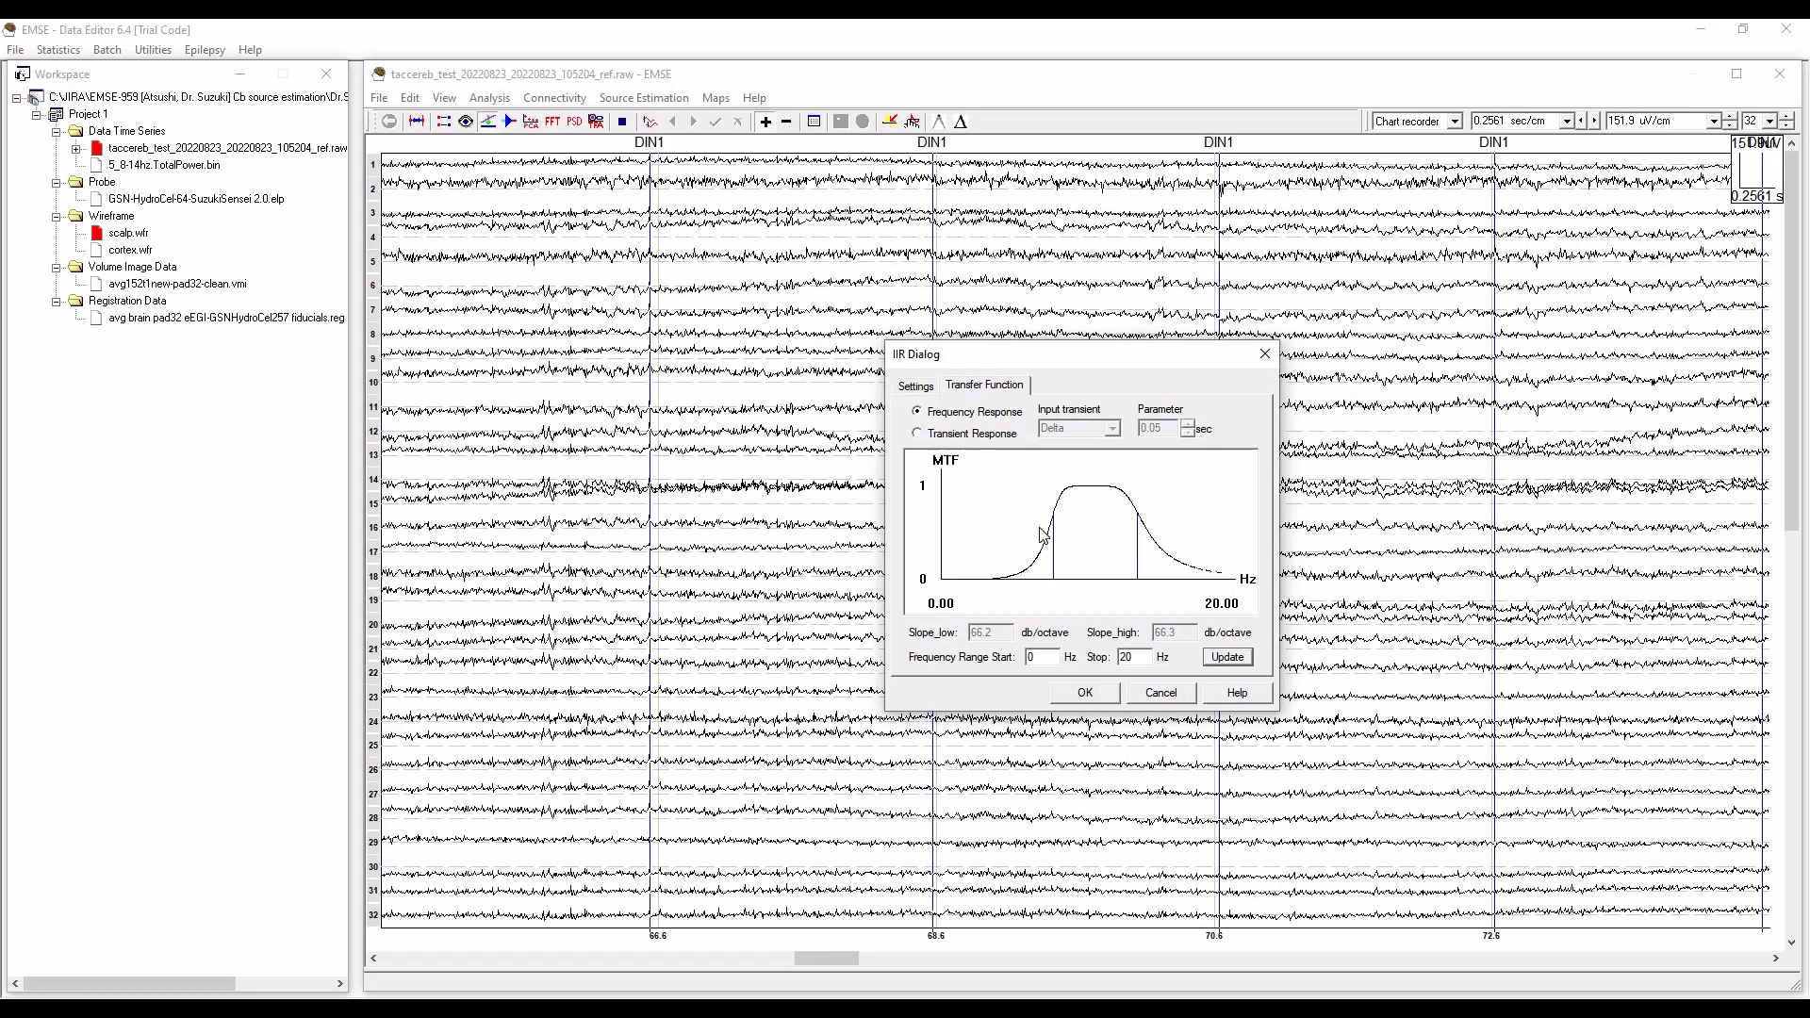
Apply the configured IIR filter to the recording and examine the filtered traces of the remaining channels and a later time segment.
left_click(913, 388)
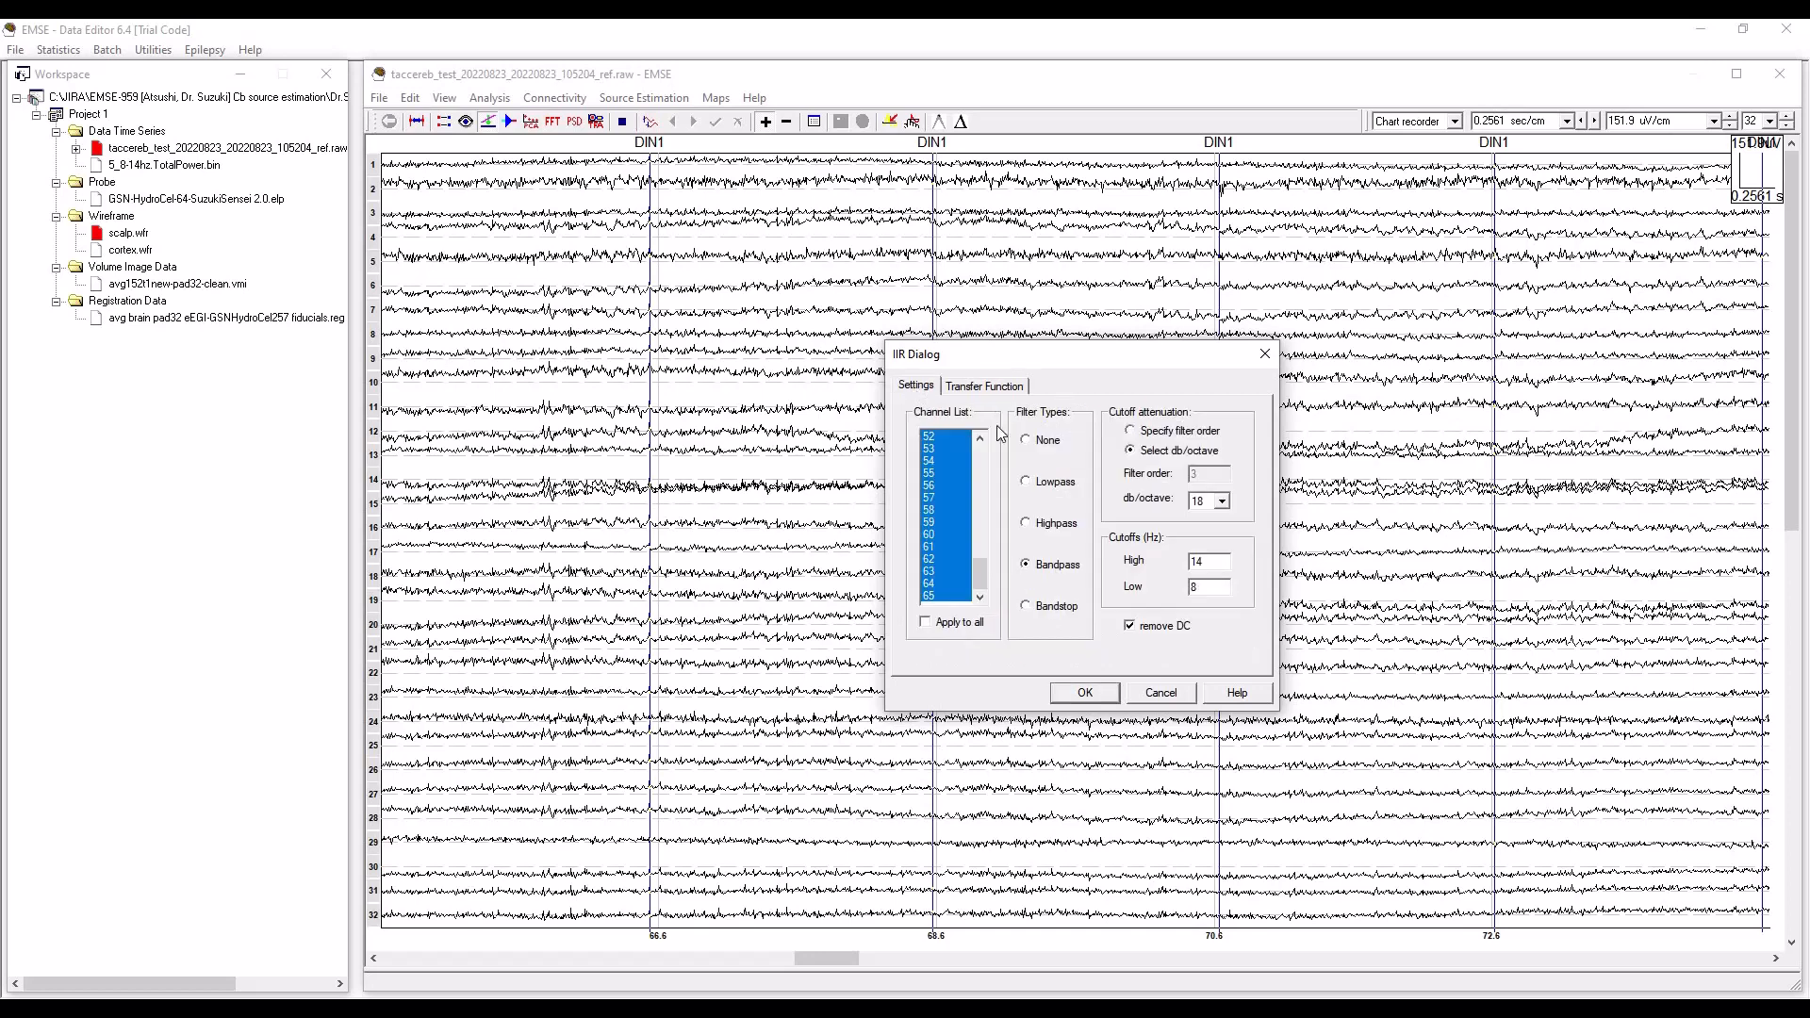
left_click(1085, 693)
left_click(1216, 467)
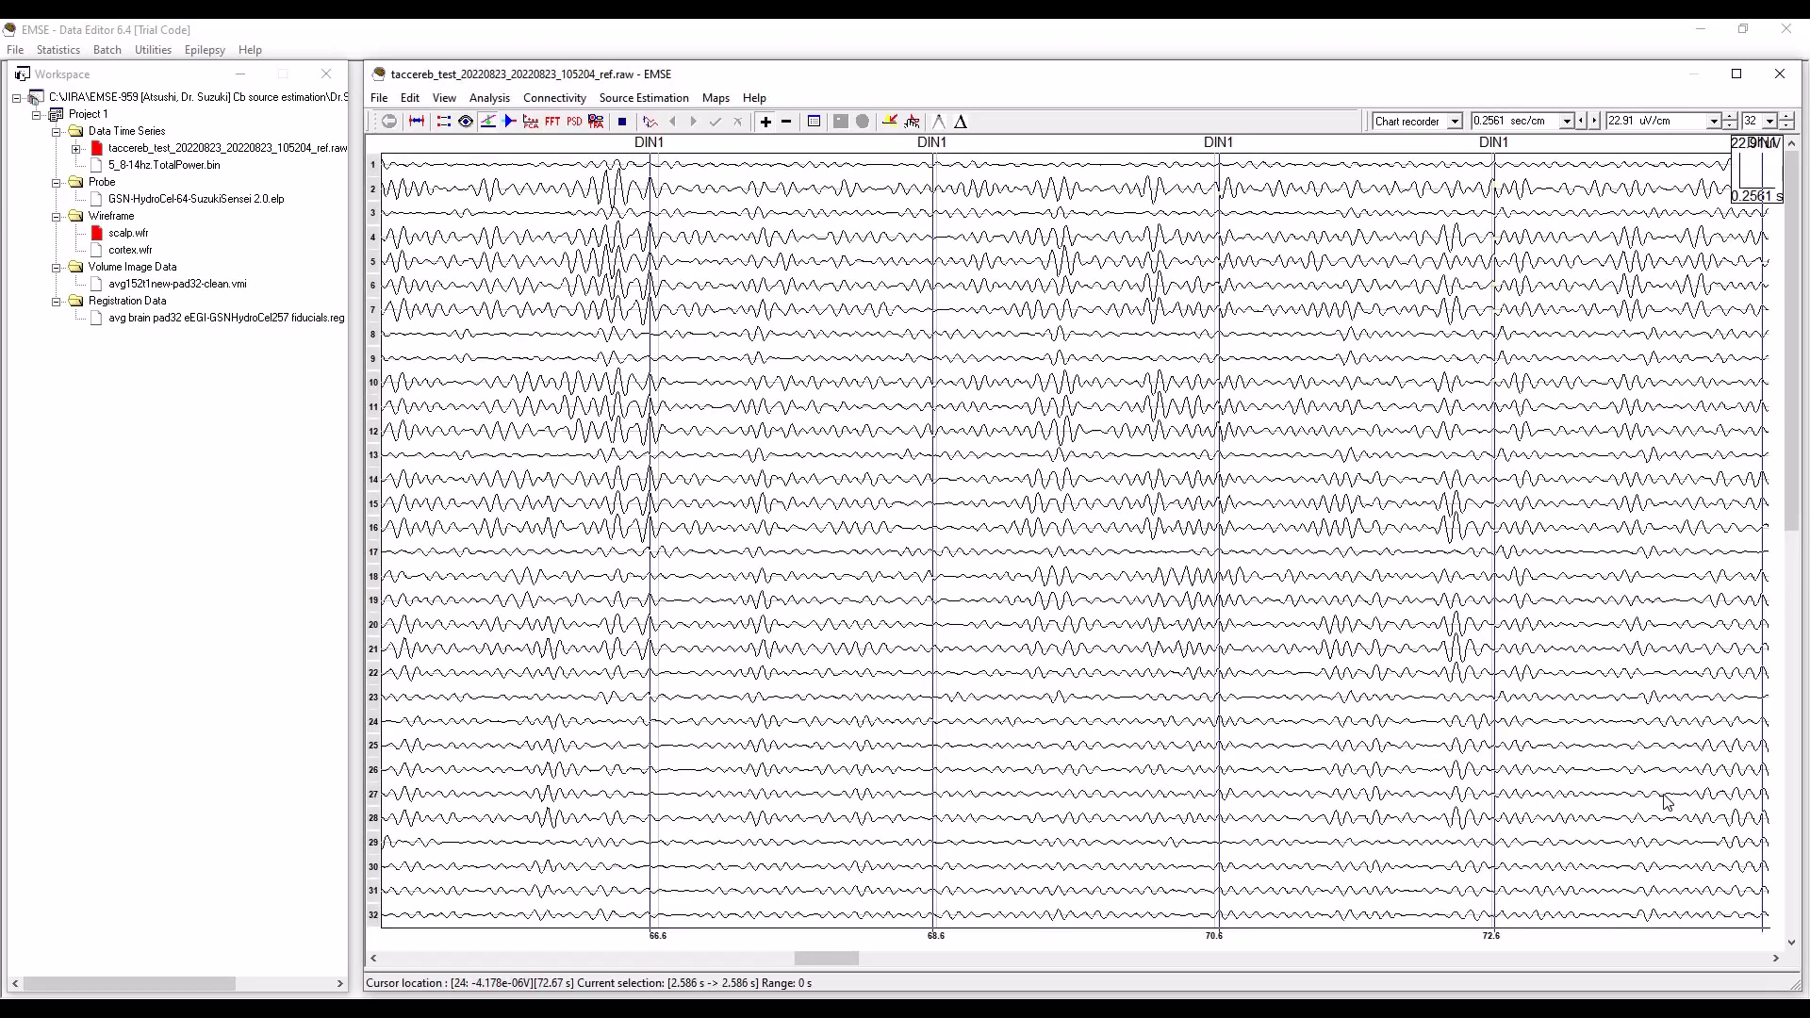
left_click(1794, 932)
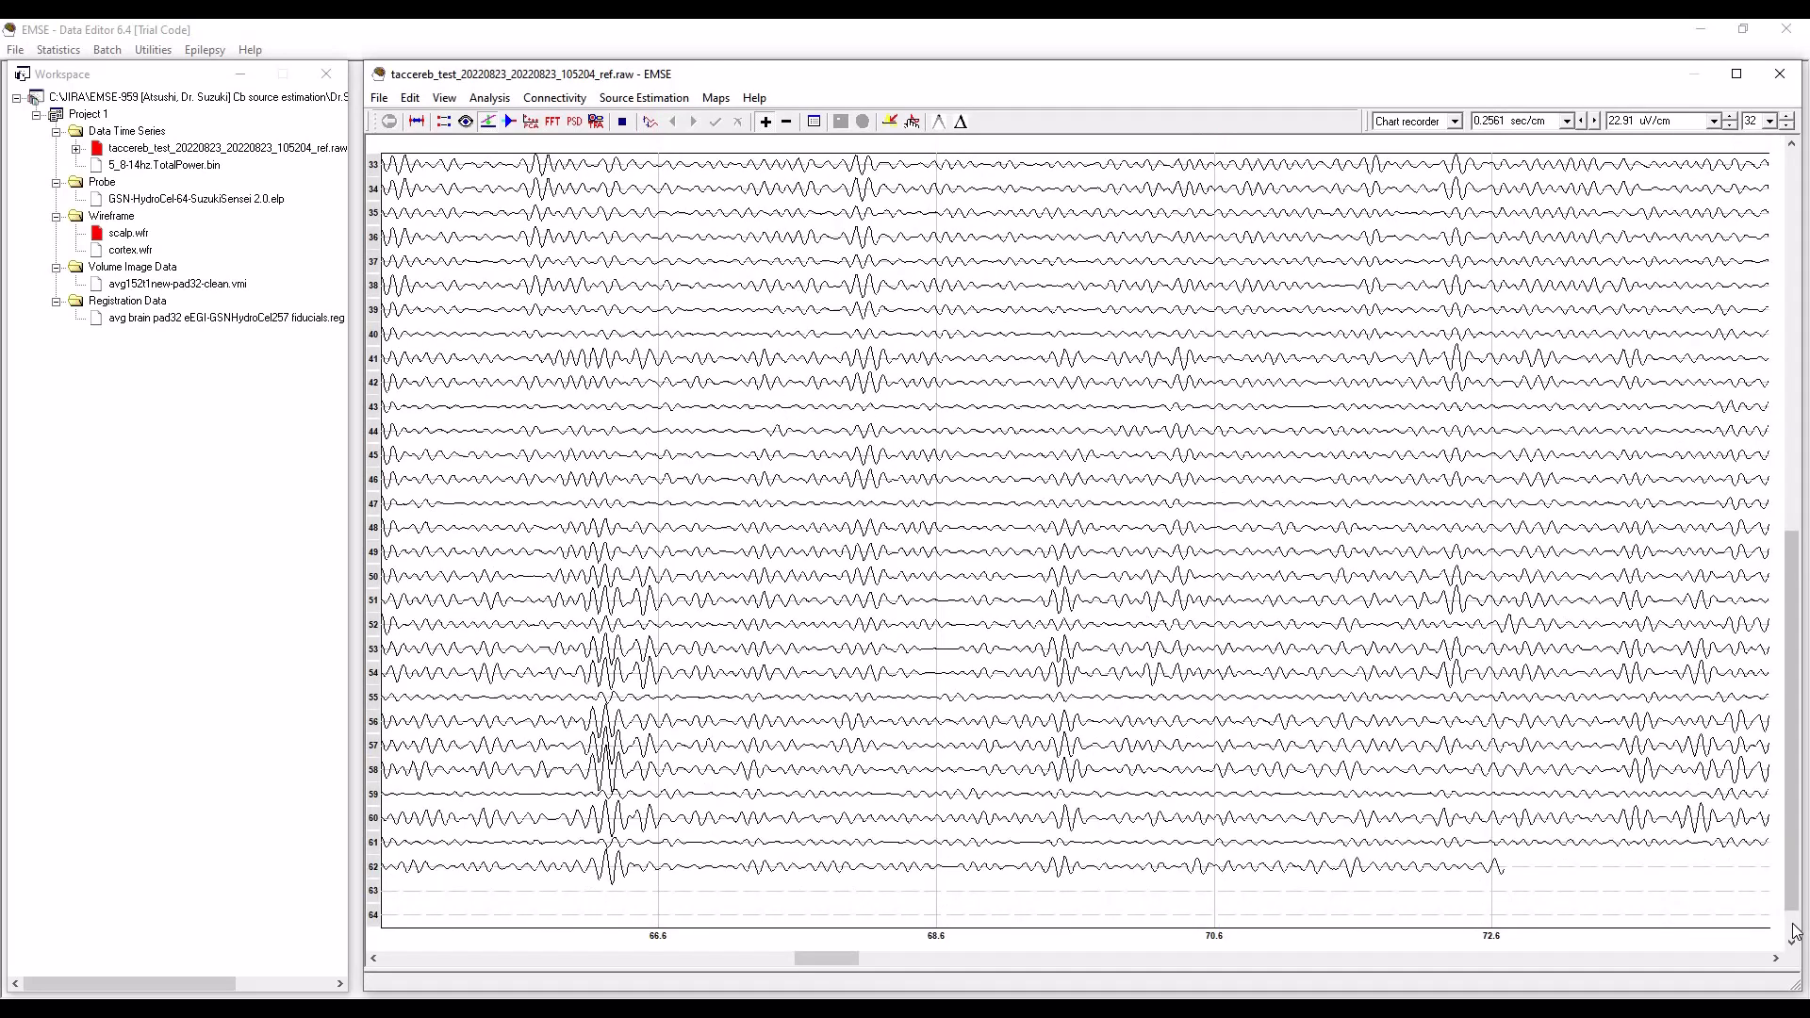
left_click(1794, 168)
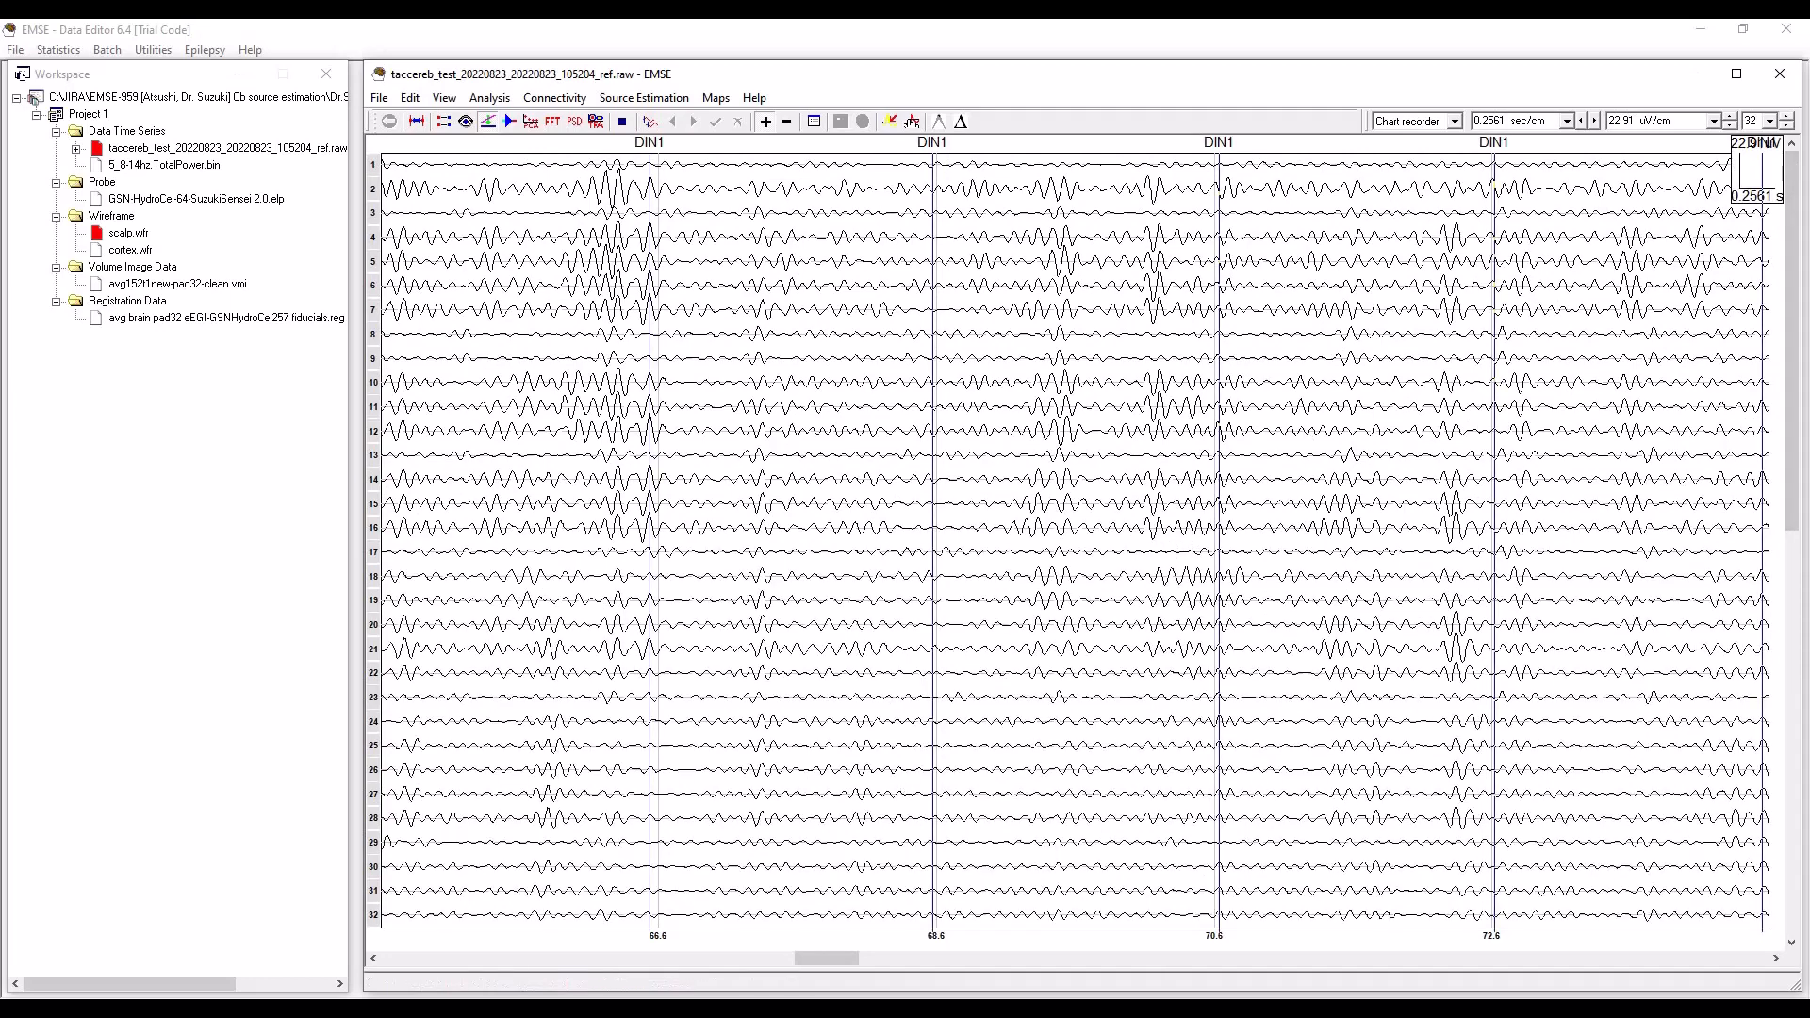
left_click(1566, 964)
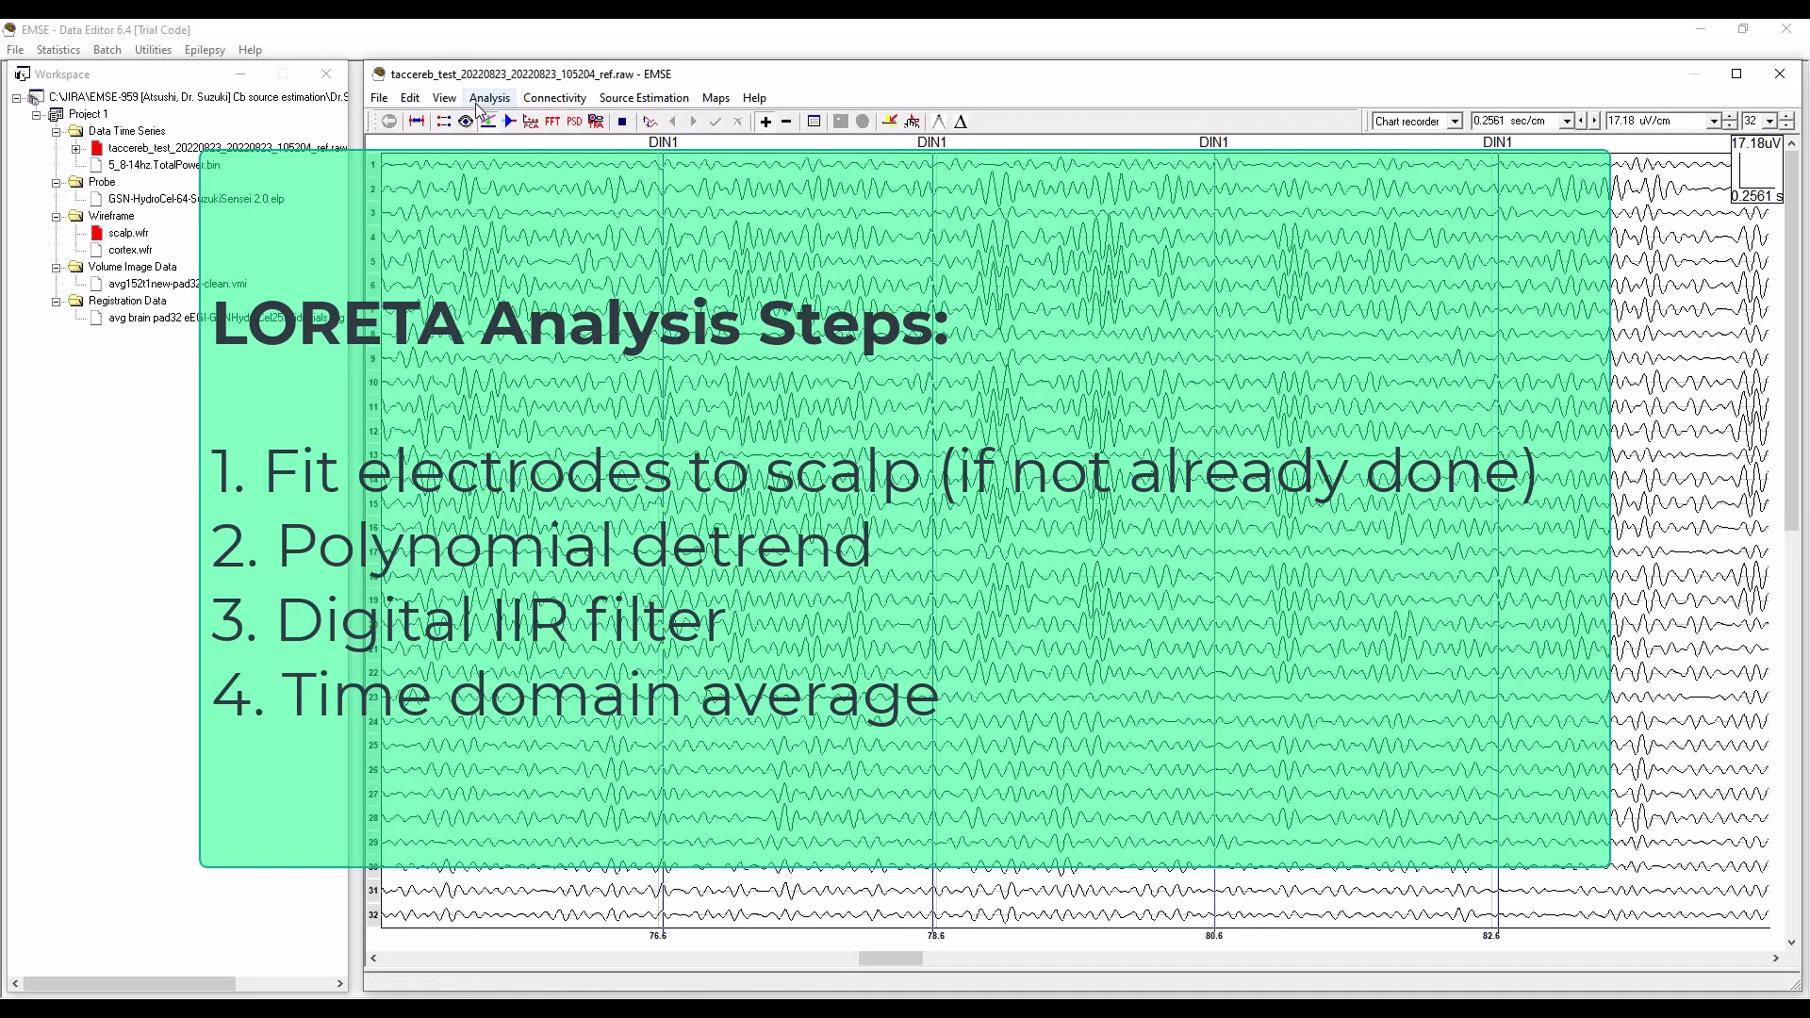
Start a time domain average on the DIN1 event with an interval of interest from -0.3 to 0.3 seconds.
left_click(478, 98)
left_click(514, 162)
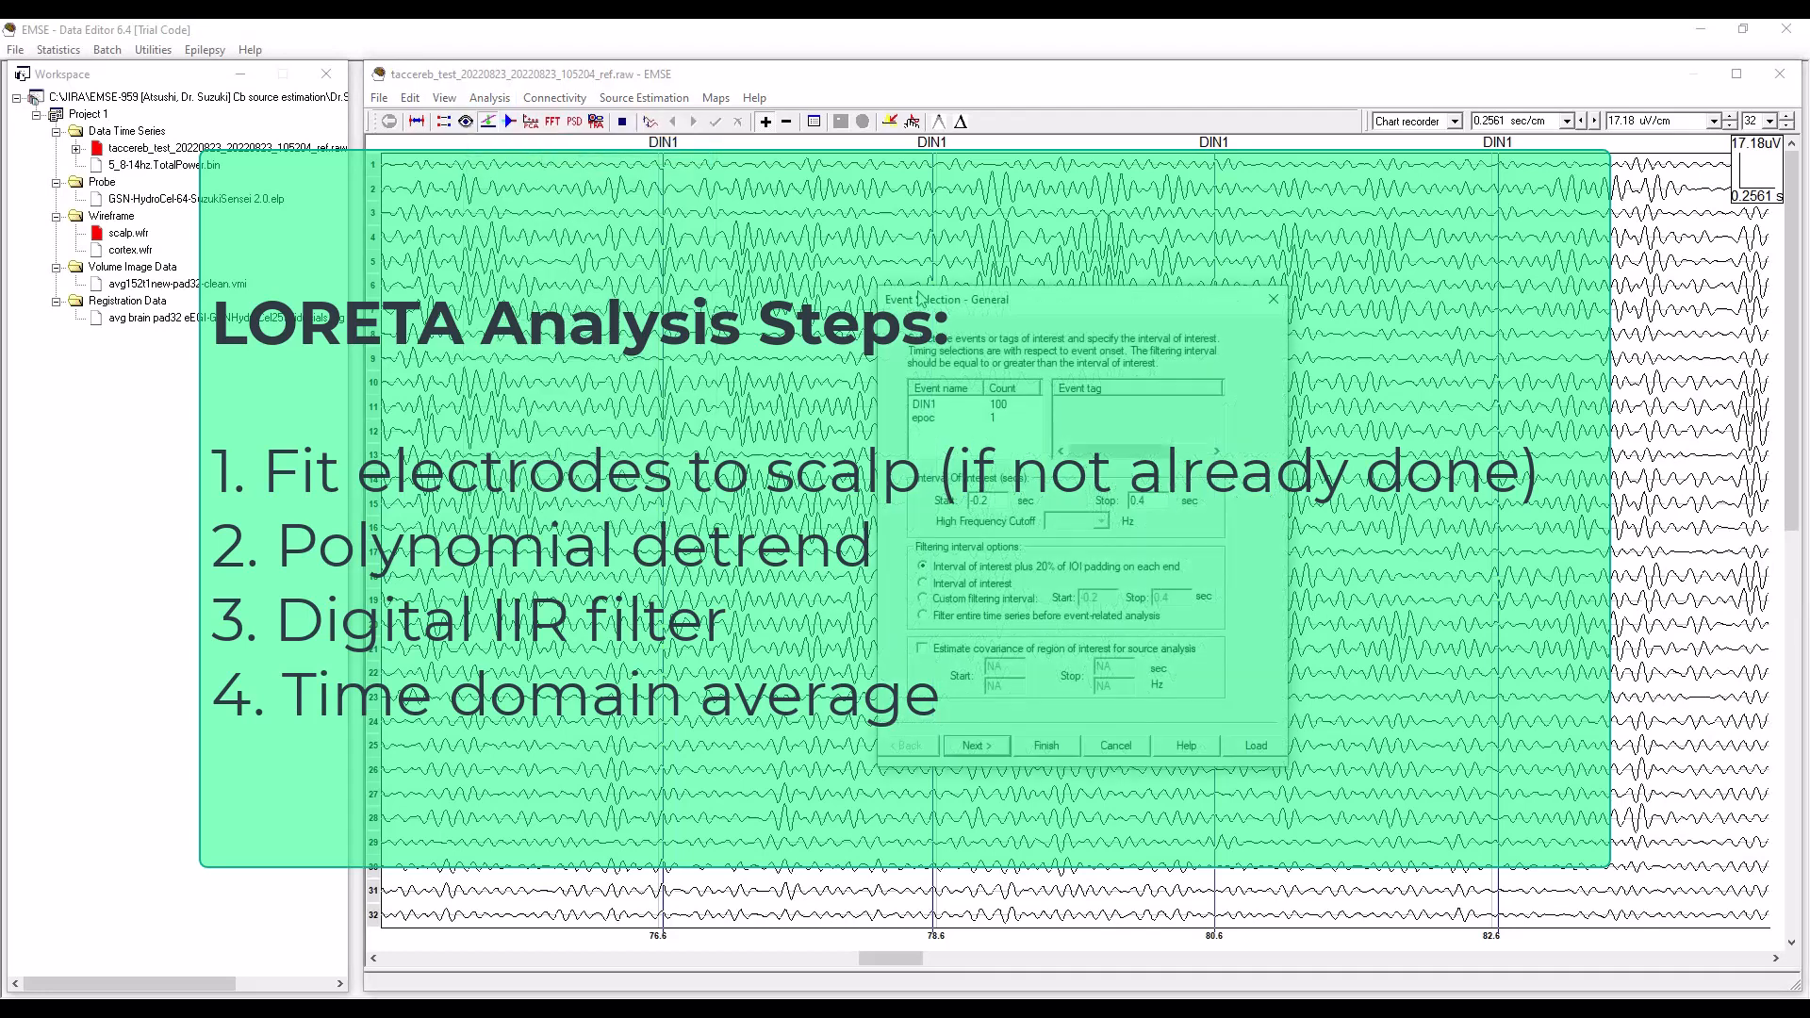
left_click(999, 407)
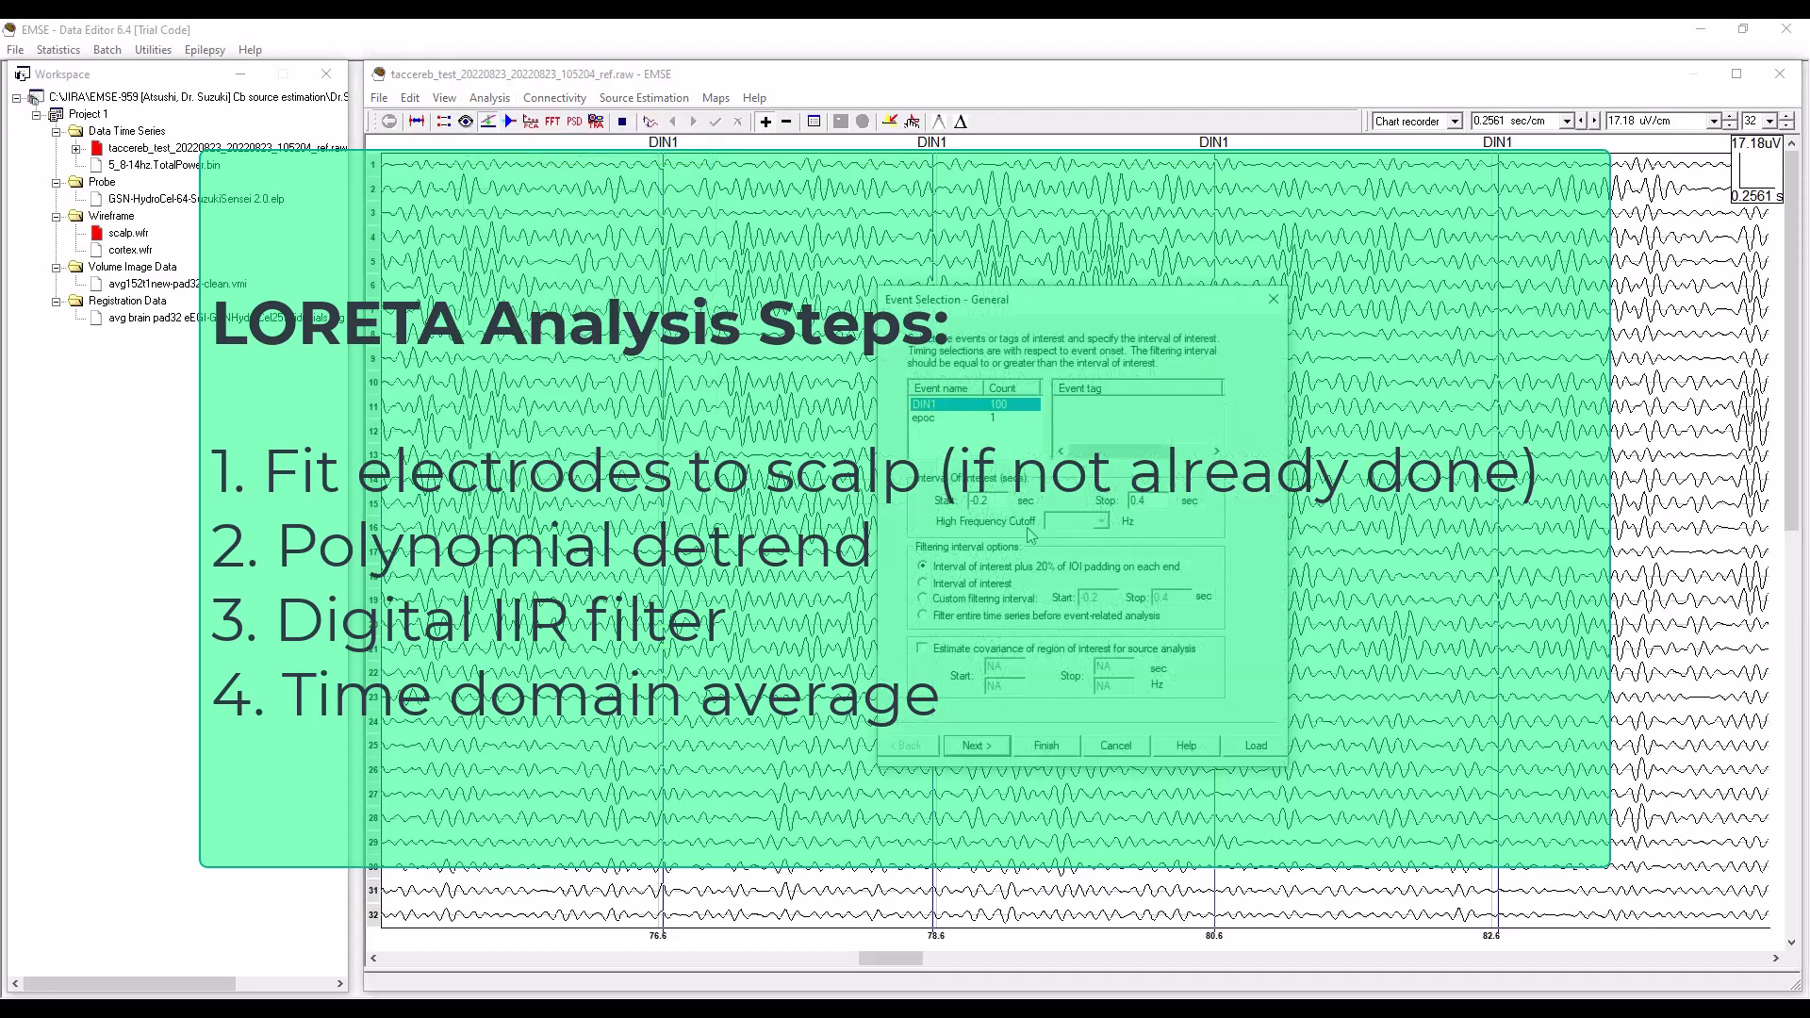
left_click(996, 502)
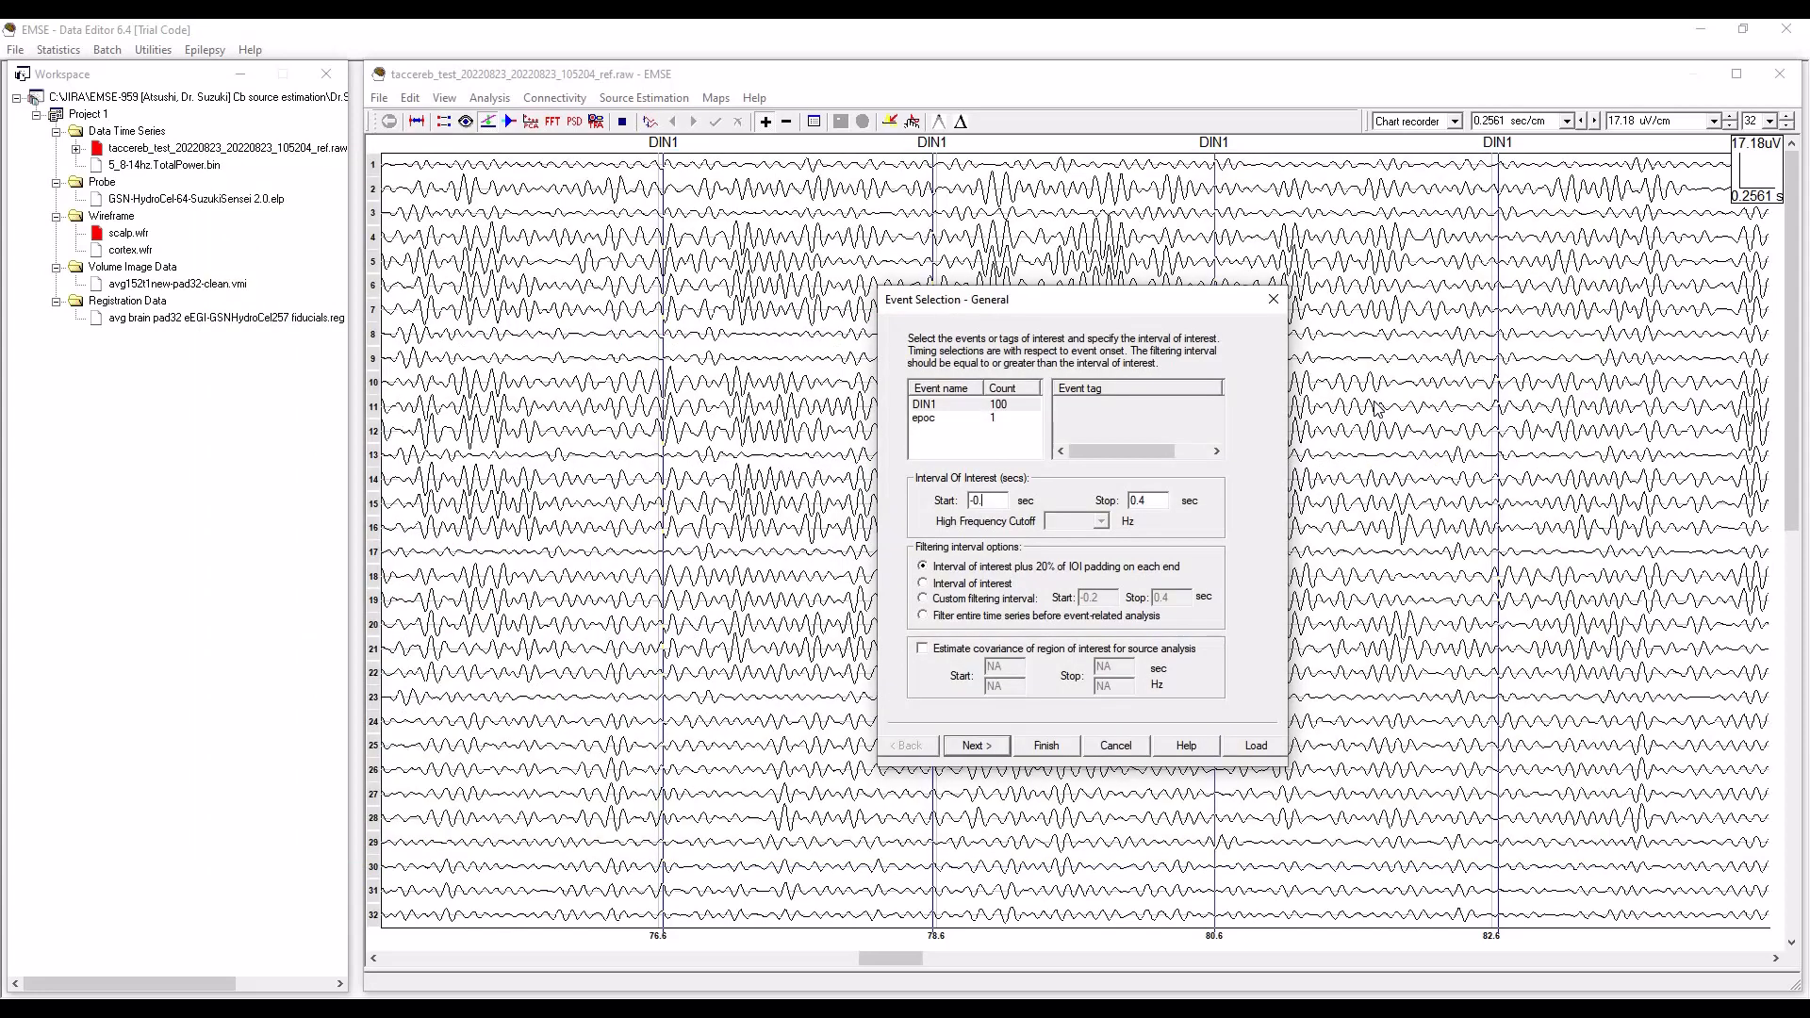
key("BackSpace")
type("3")
left_click(990, 750)
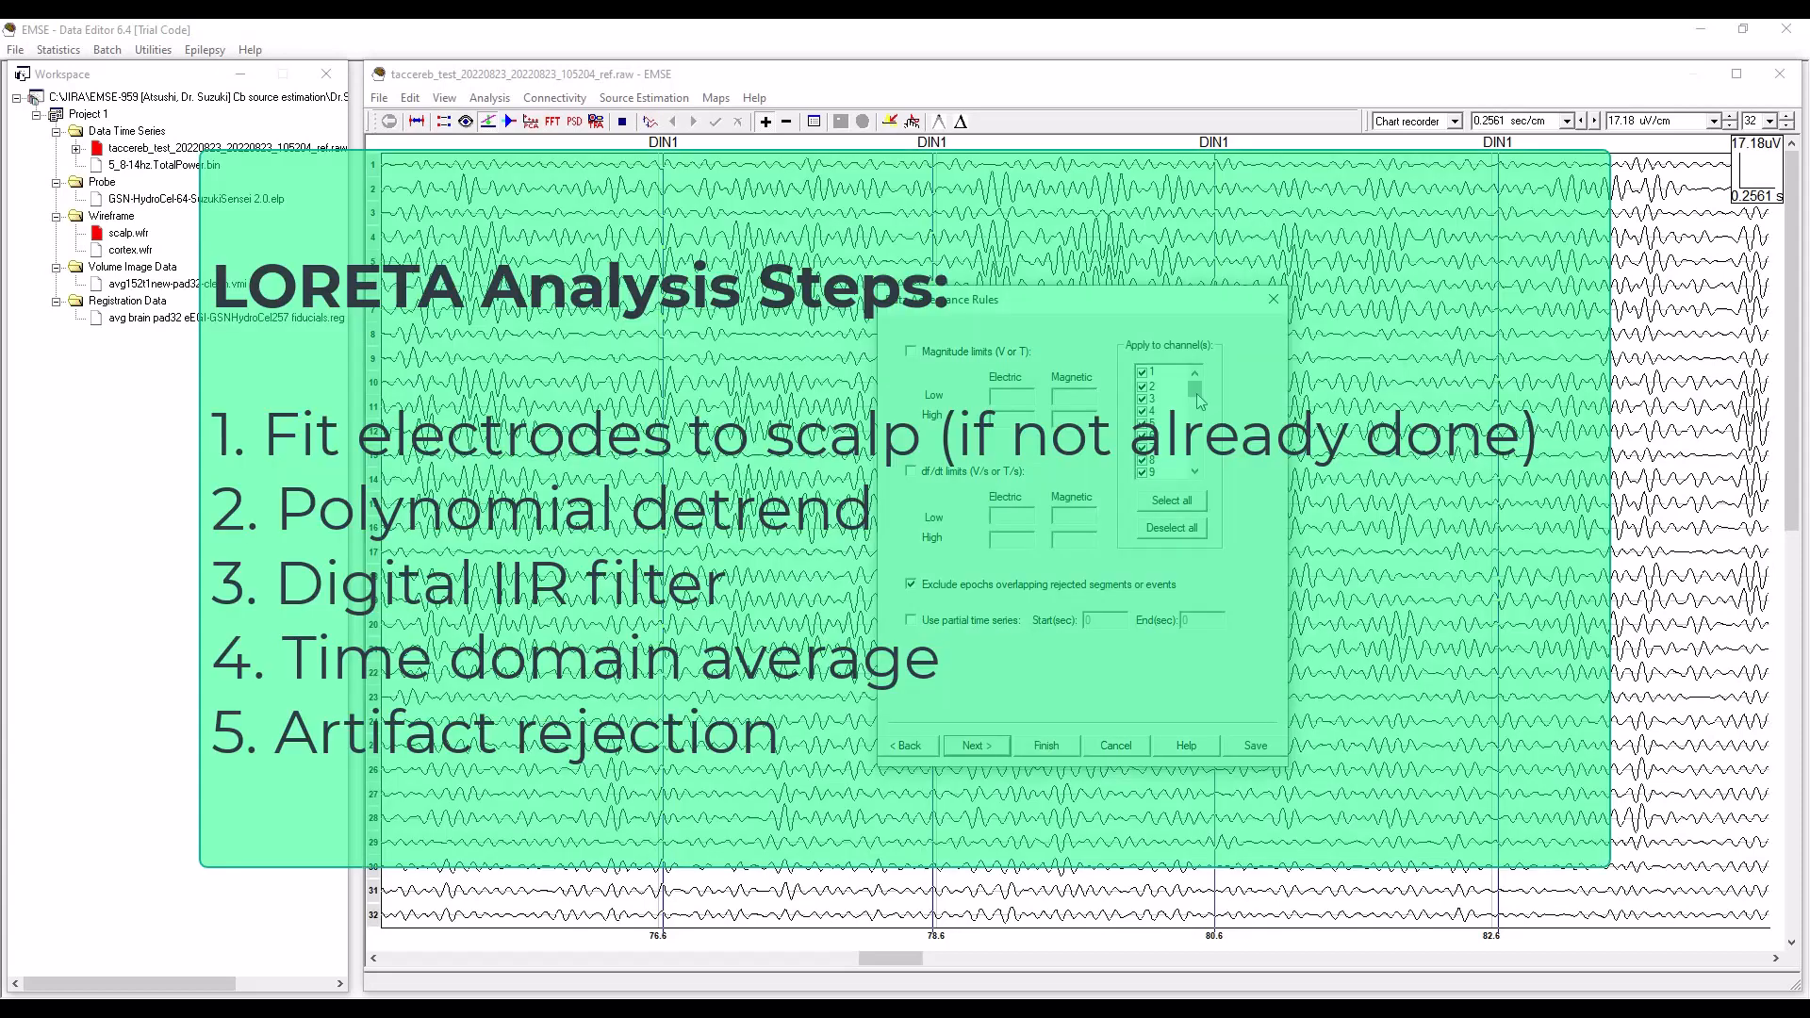
Enable magnitude limits for artifact rejection with electric values of -100e-6 low and 100e-6 high, leaving channel 65 out.
left_click_drag(1197, 395, 1197, 476)
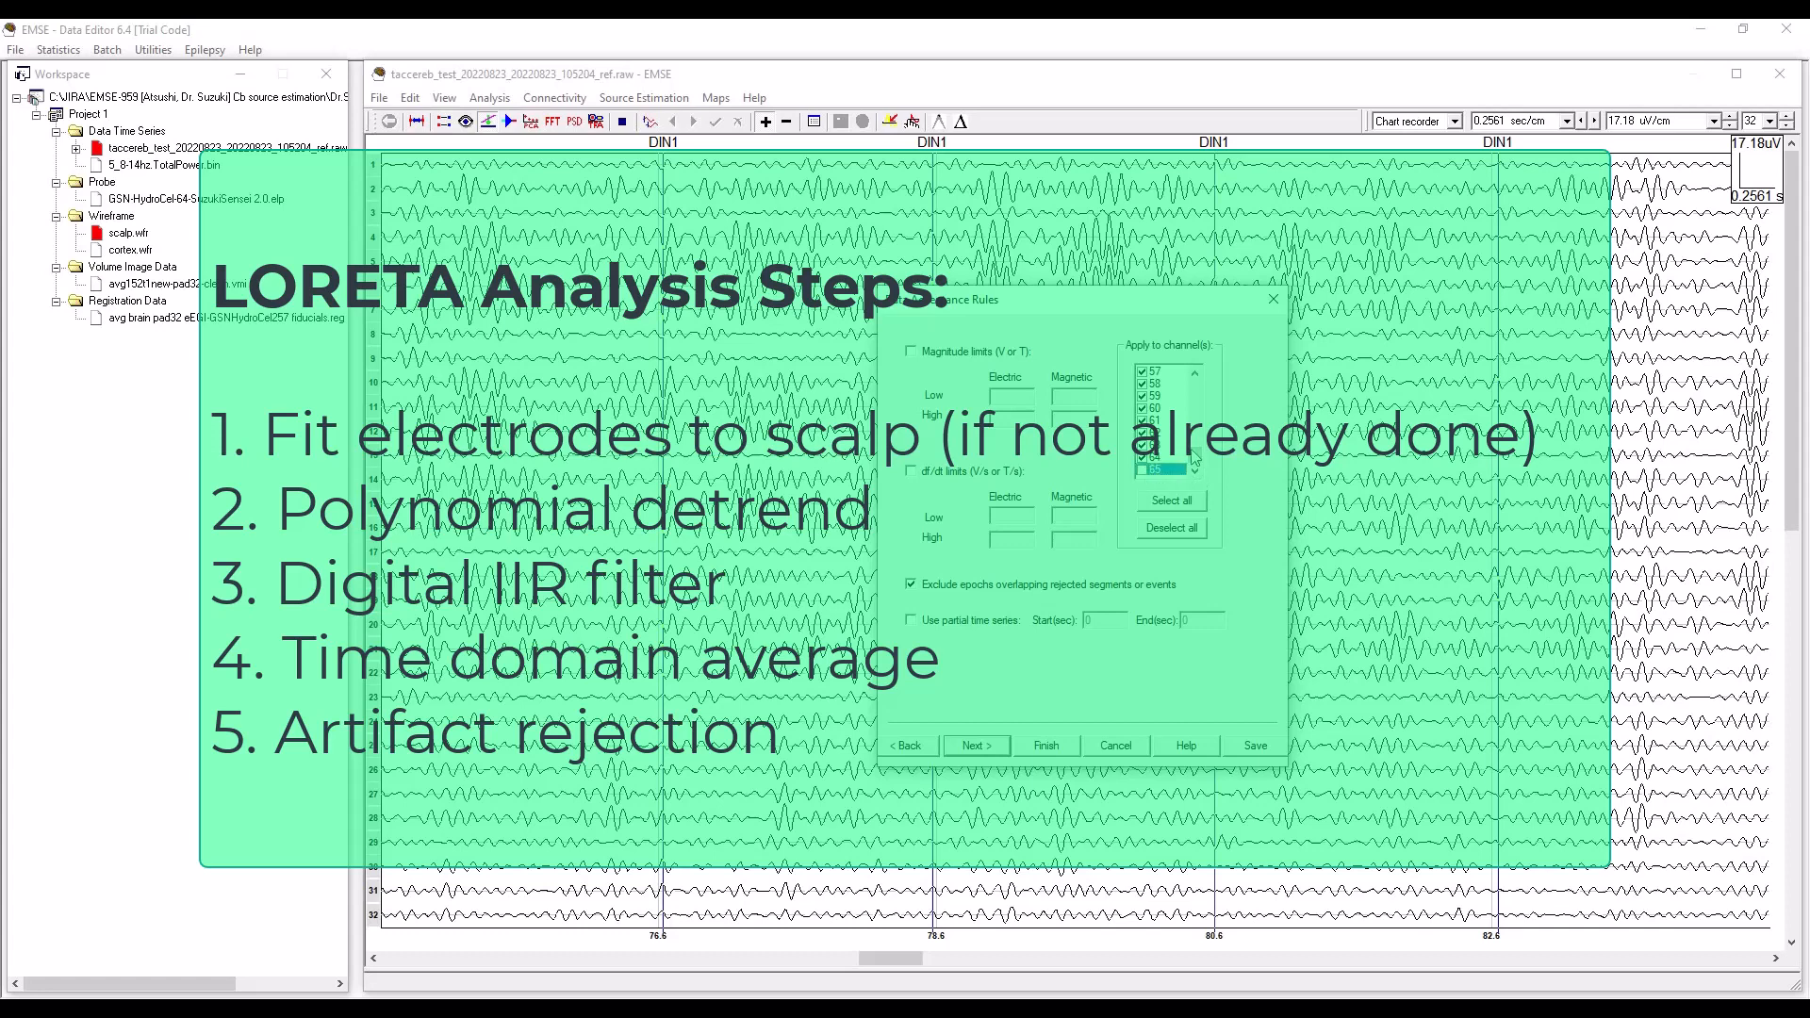
left_click_drag(1198, 460, 1196, 389)
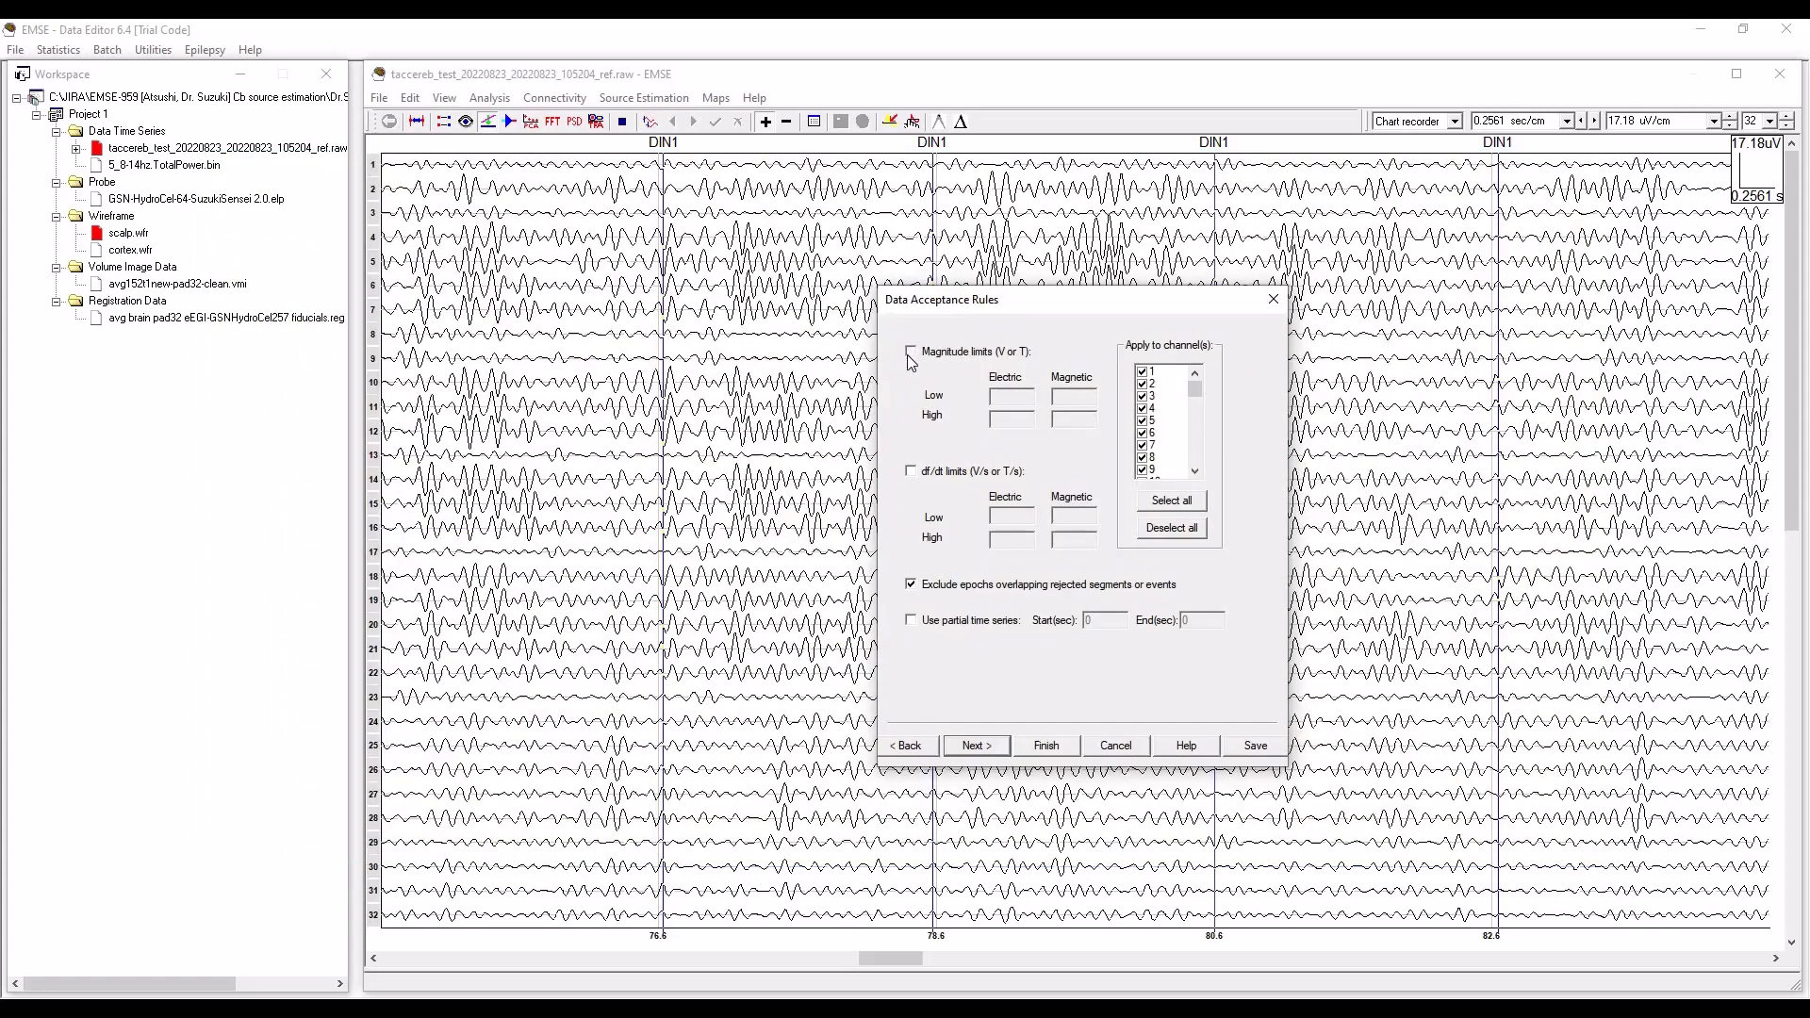
left_click(909, 352)
type("-100e-6")
left_click(1001, 421)
type("100e")
left_click(987, 752)
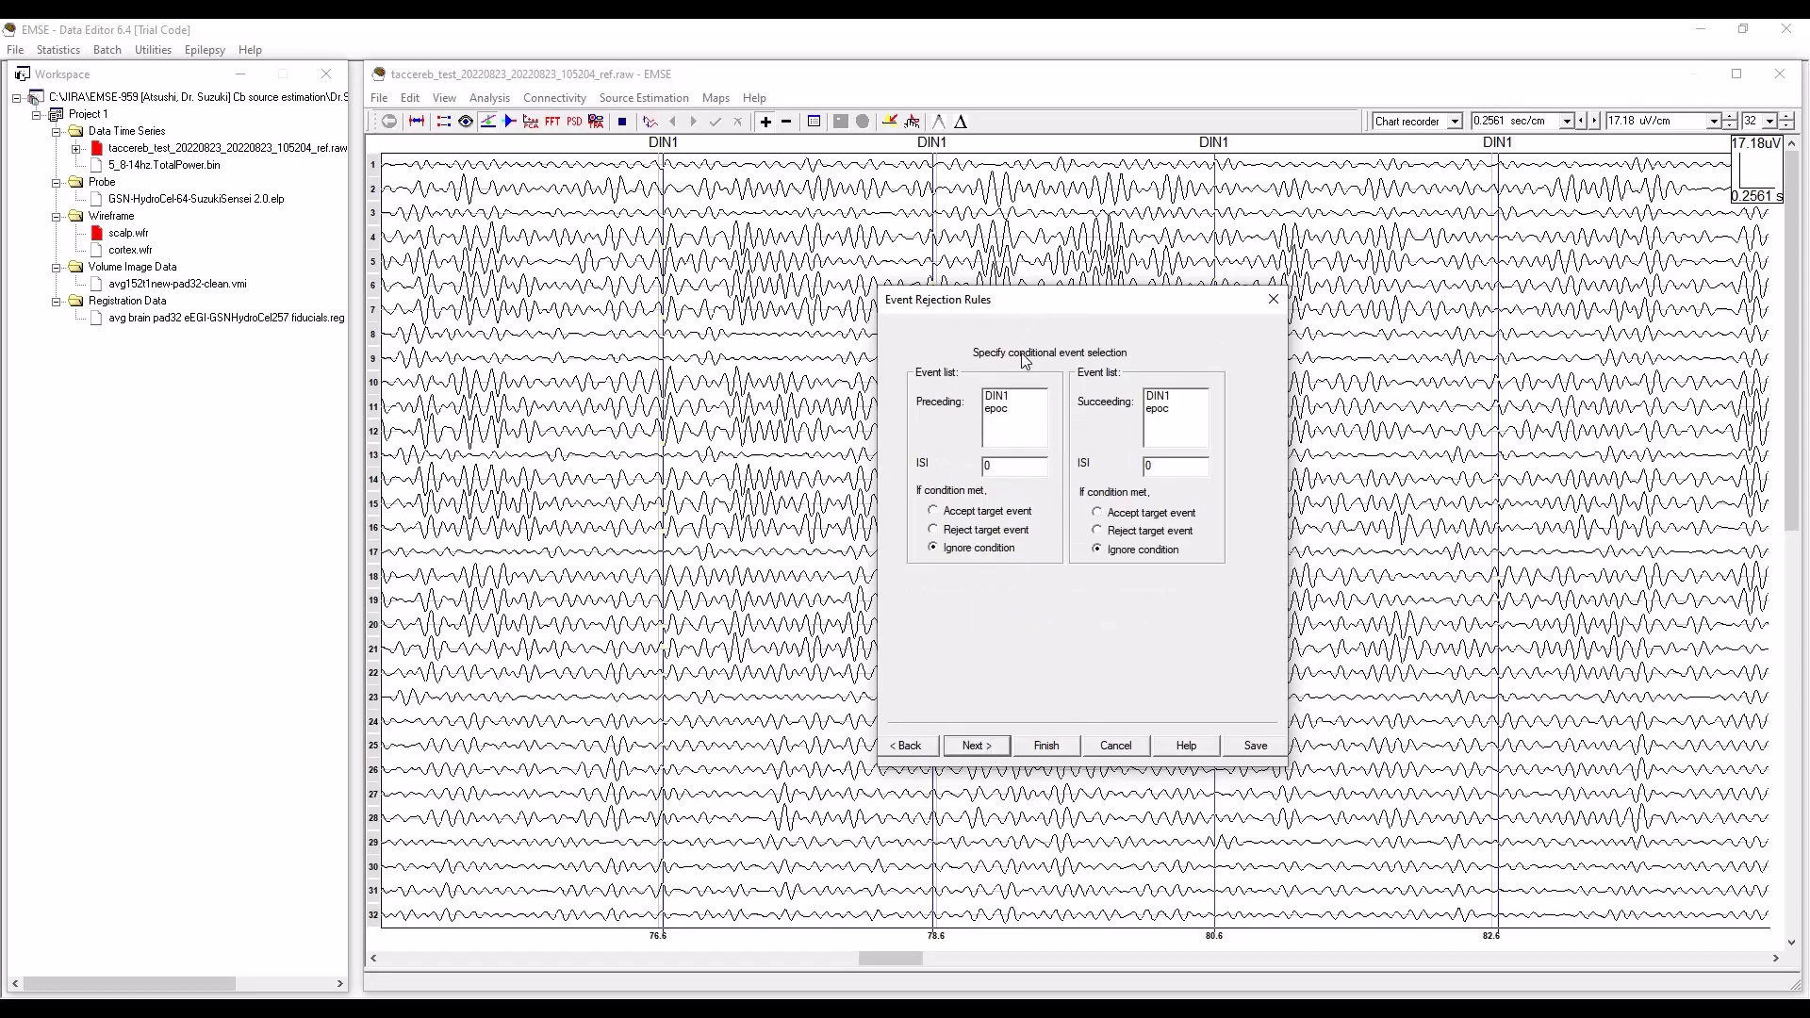
Run the averaging with conditional event selection ignored and baseline detrending off, and accept the averaging result.
left_click(992, 751)
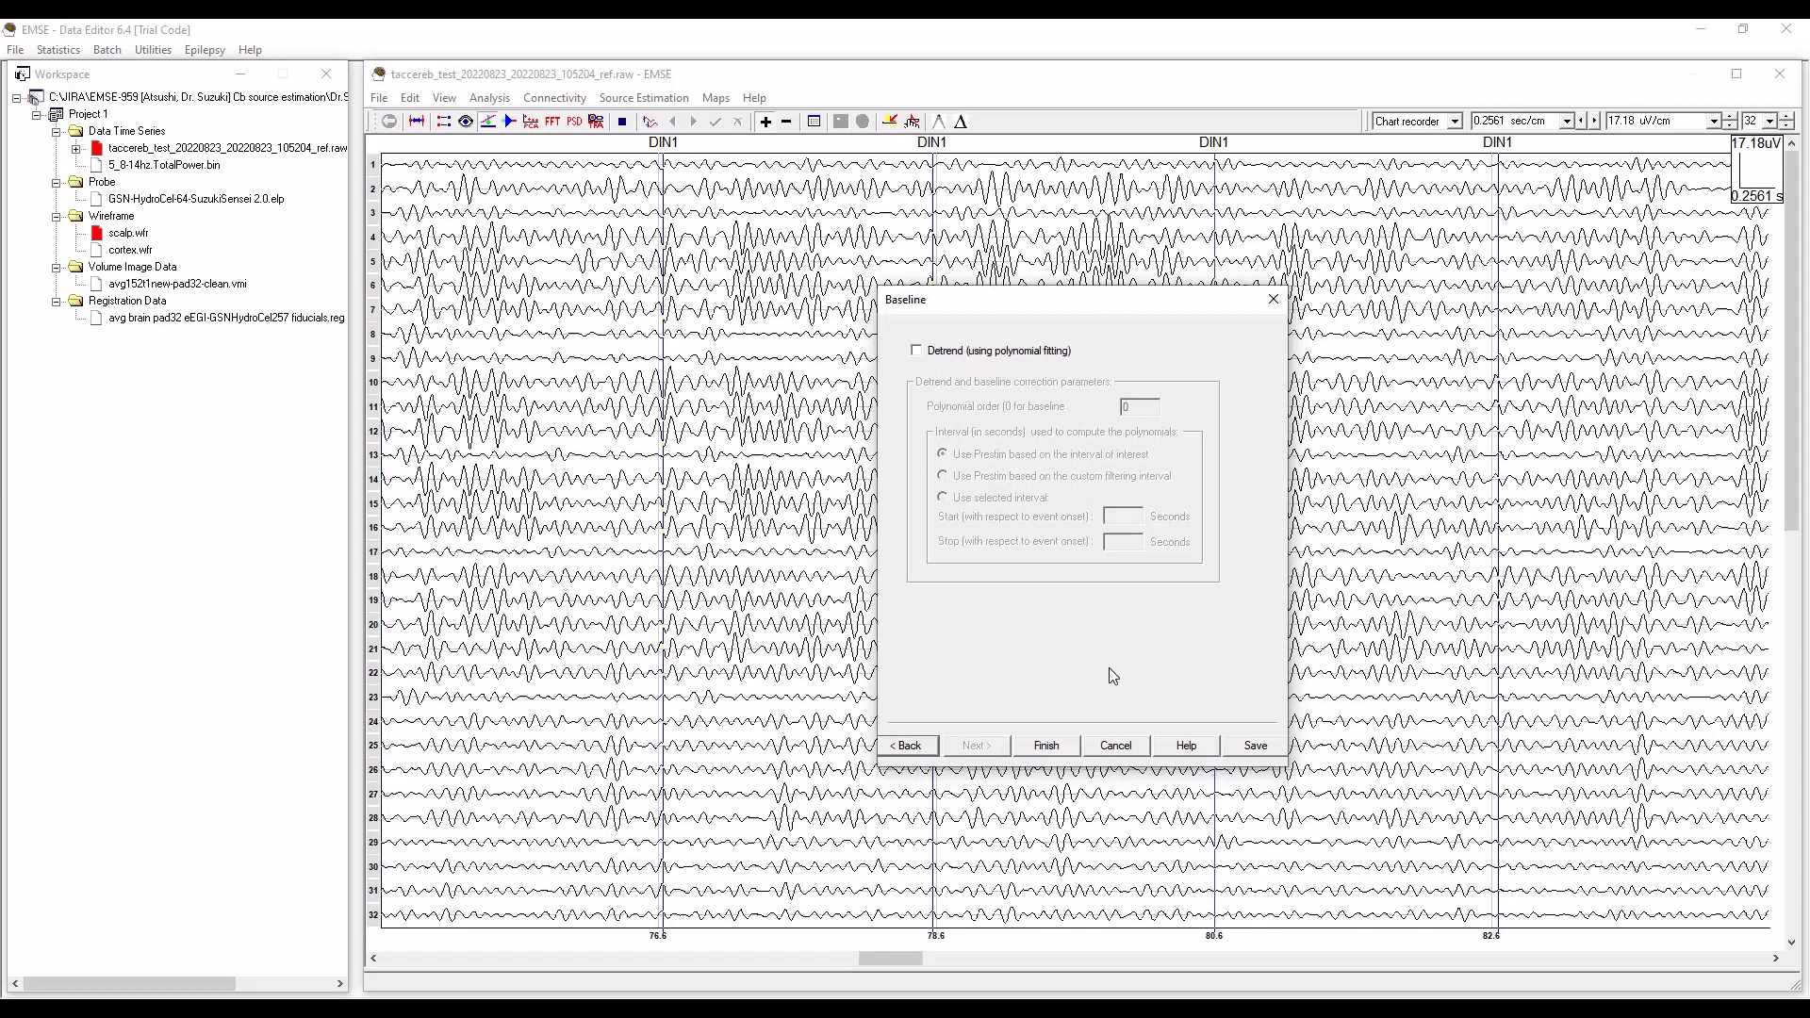
left_click(1048, 746)
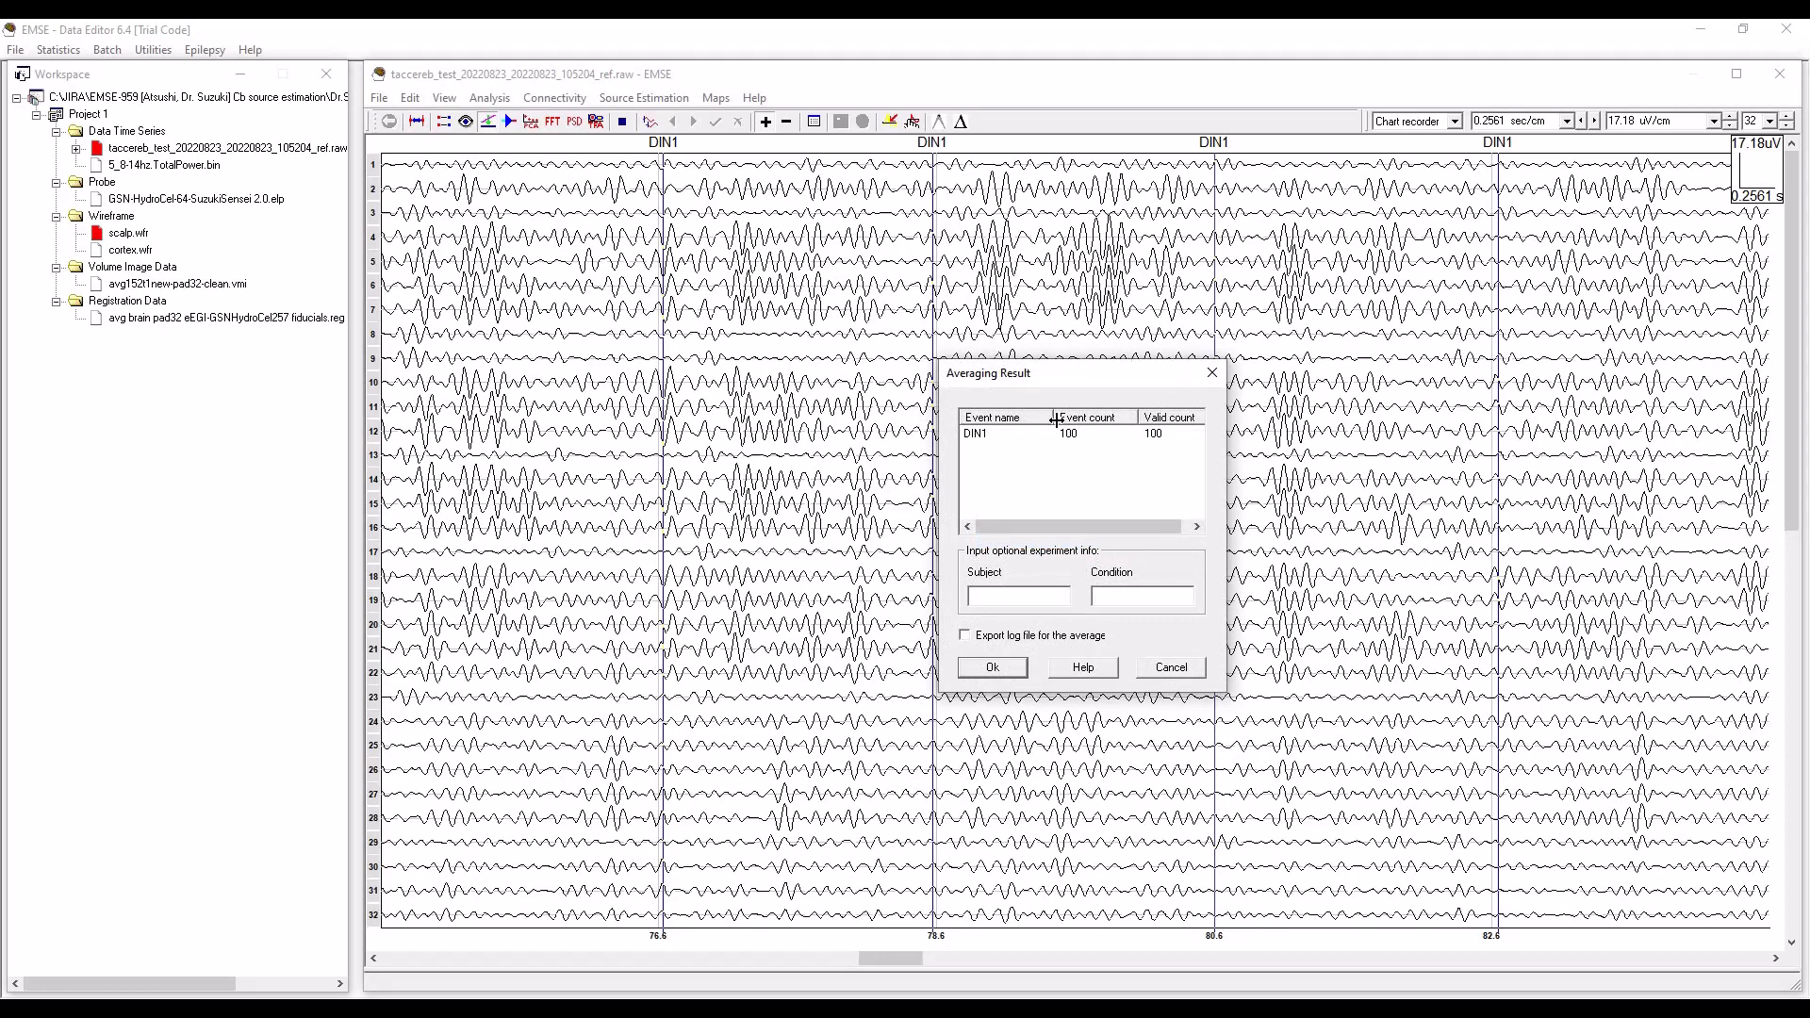
left_click(993, 668)
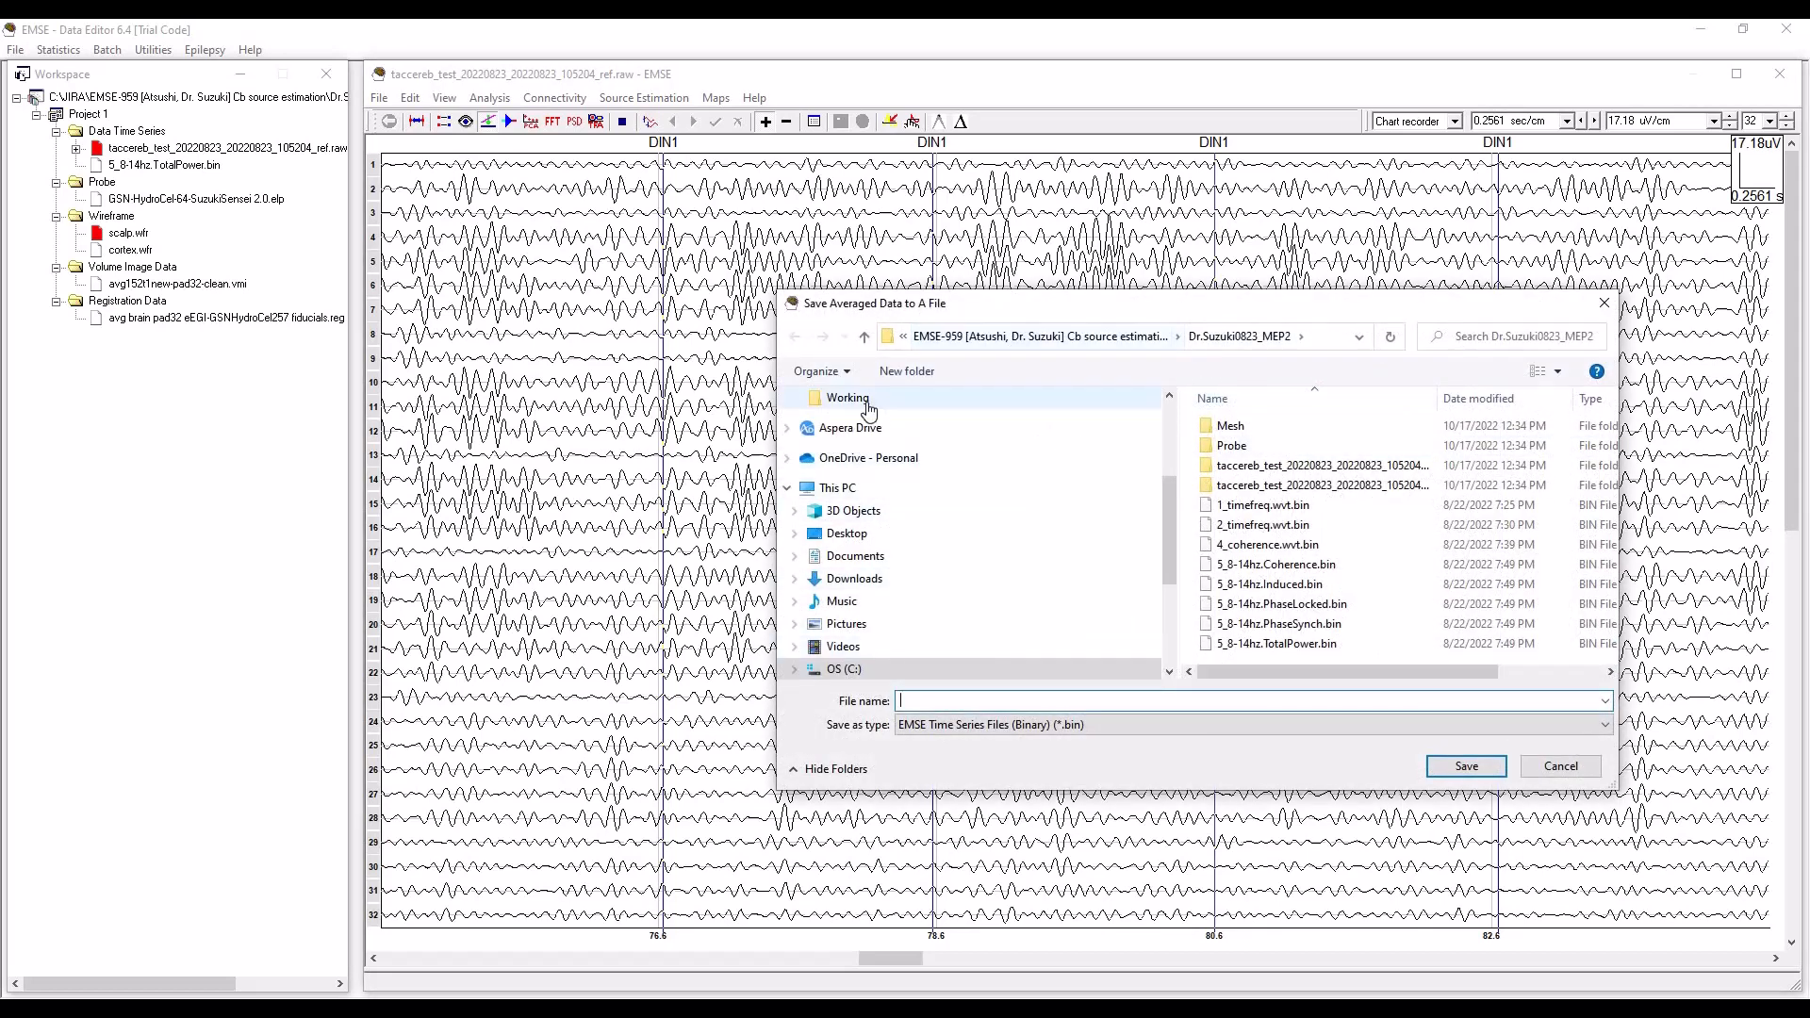
Create a folder named MEP for the averaged data and open it.
left_click(913, 374)
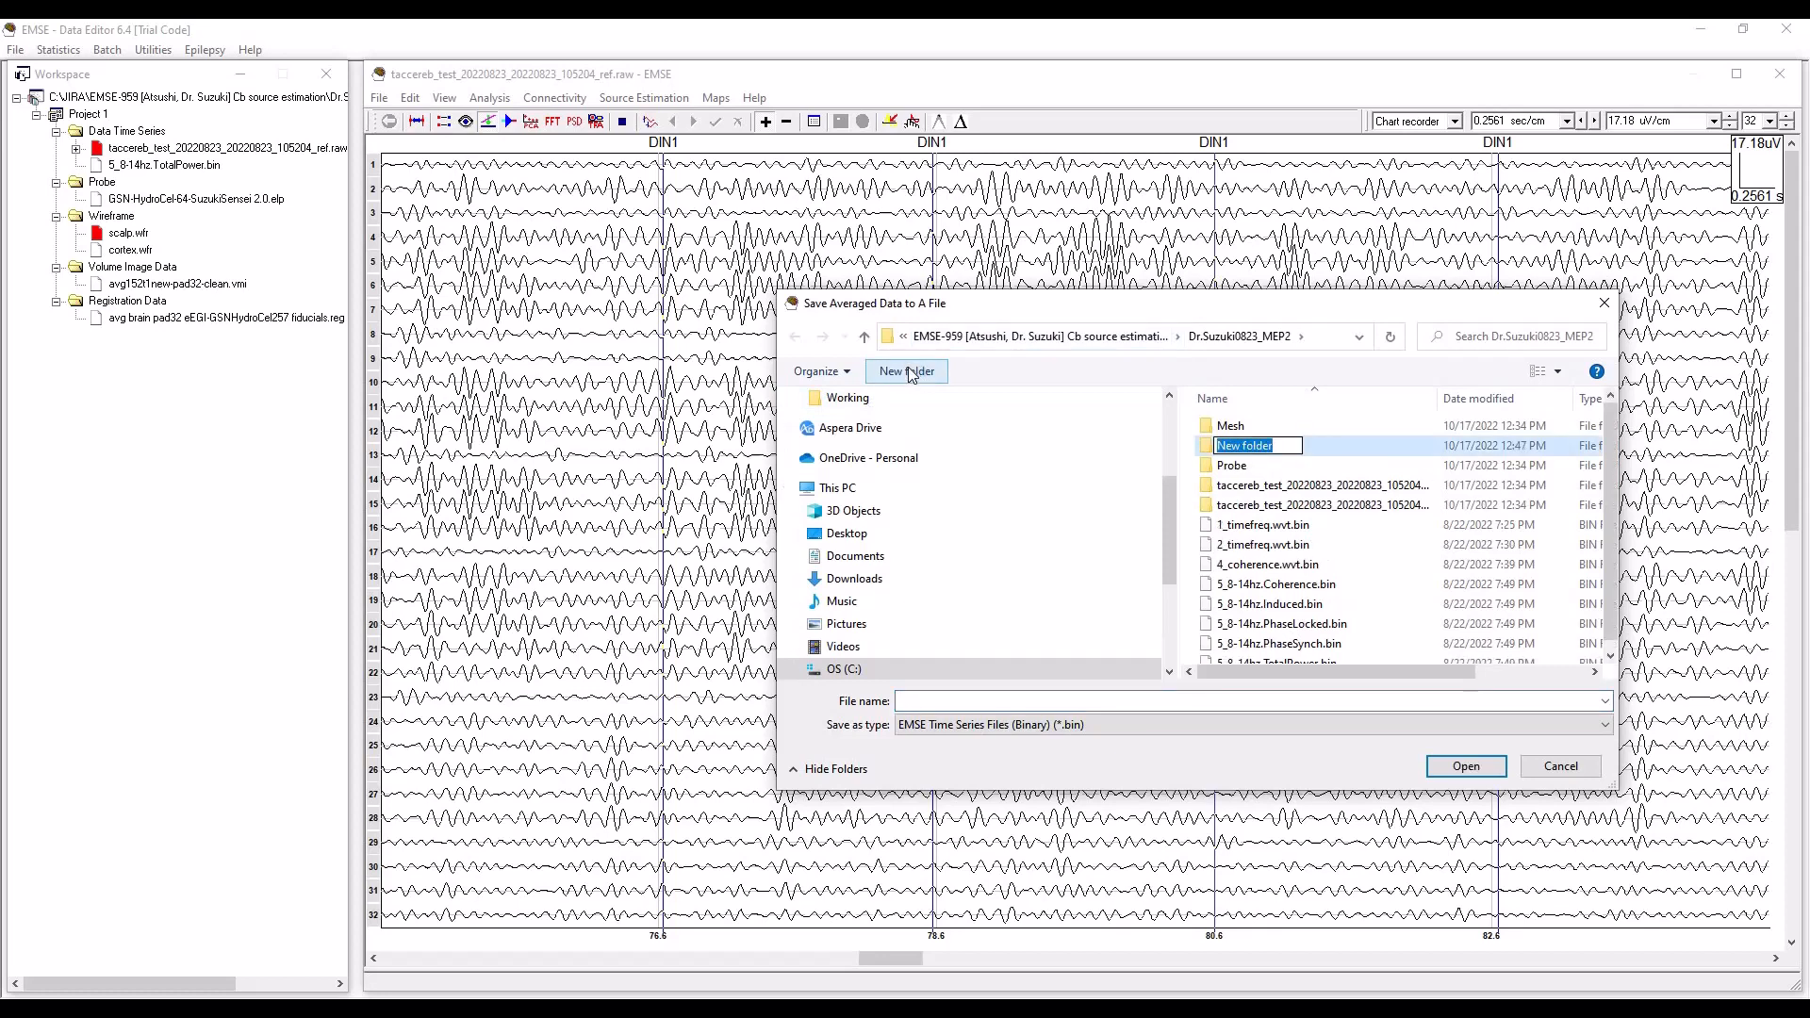
type("MEP")
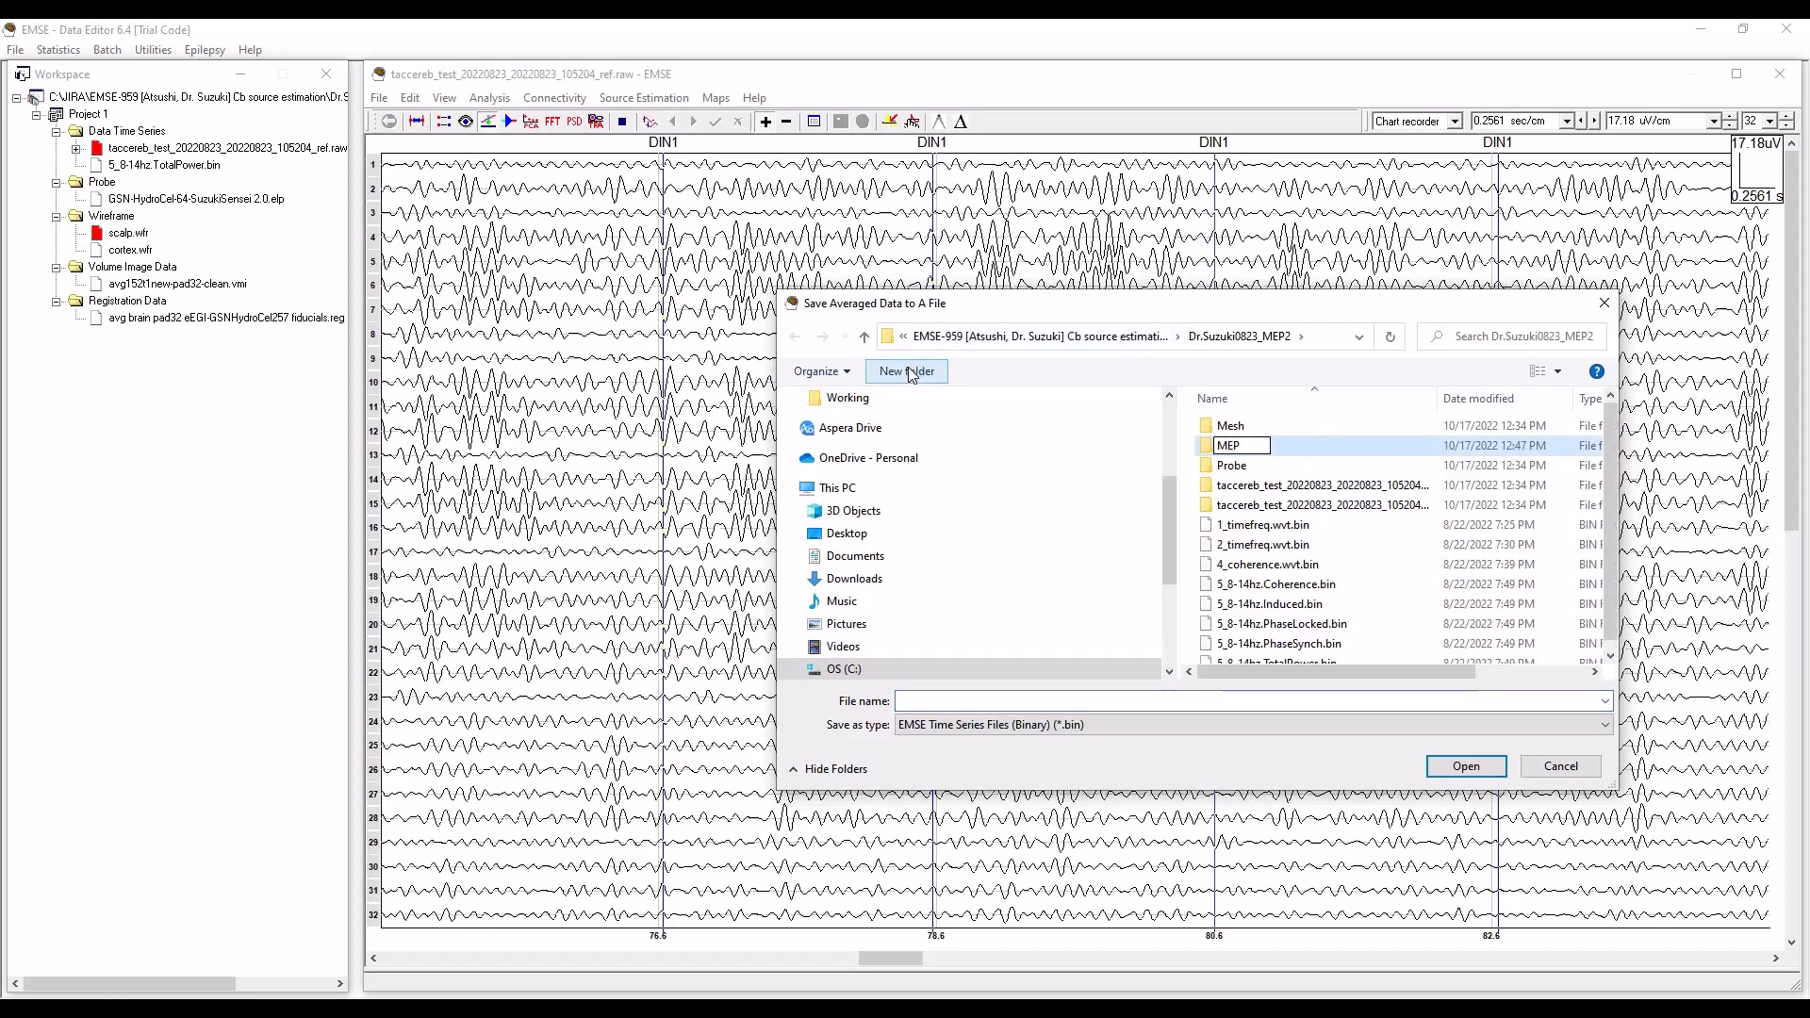
key("Return")
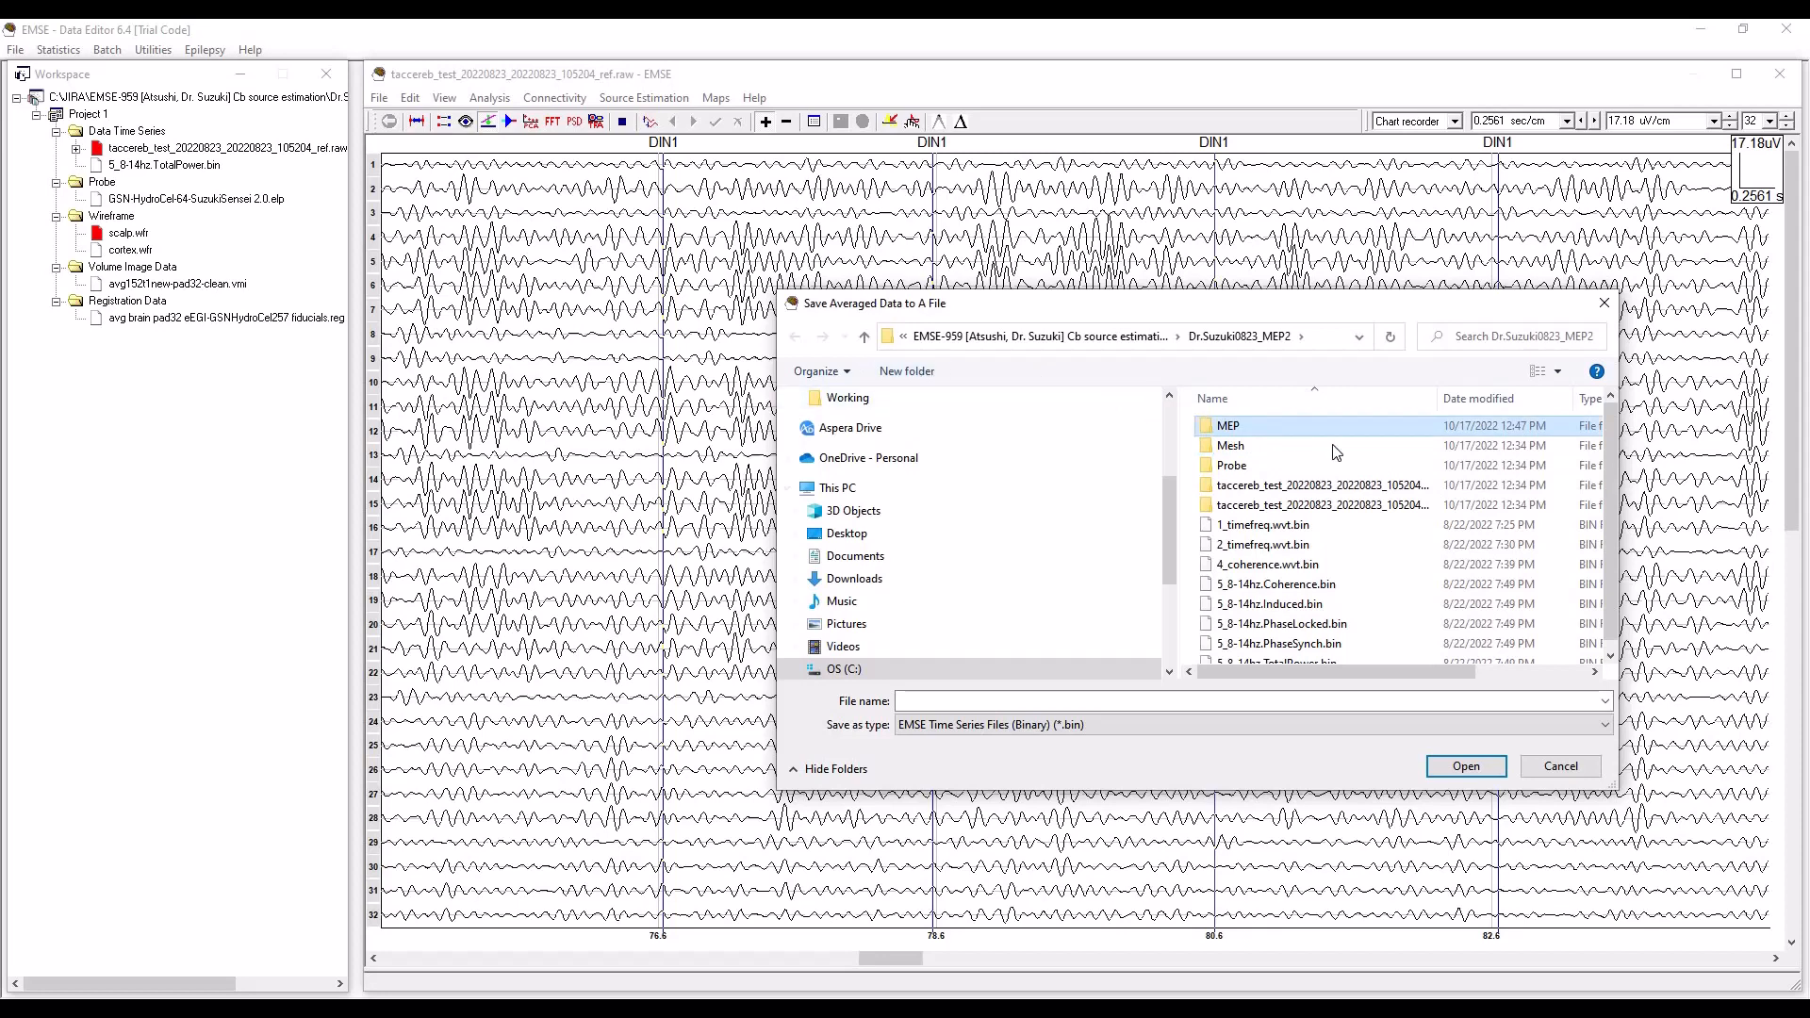
double_click(1237, 424)
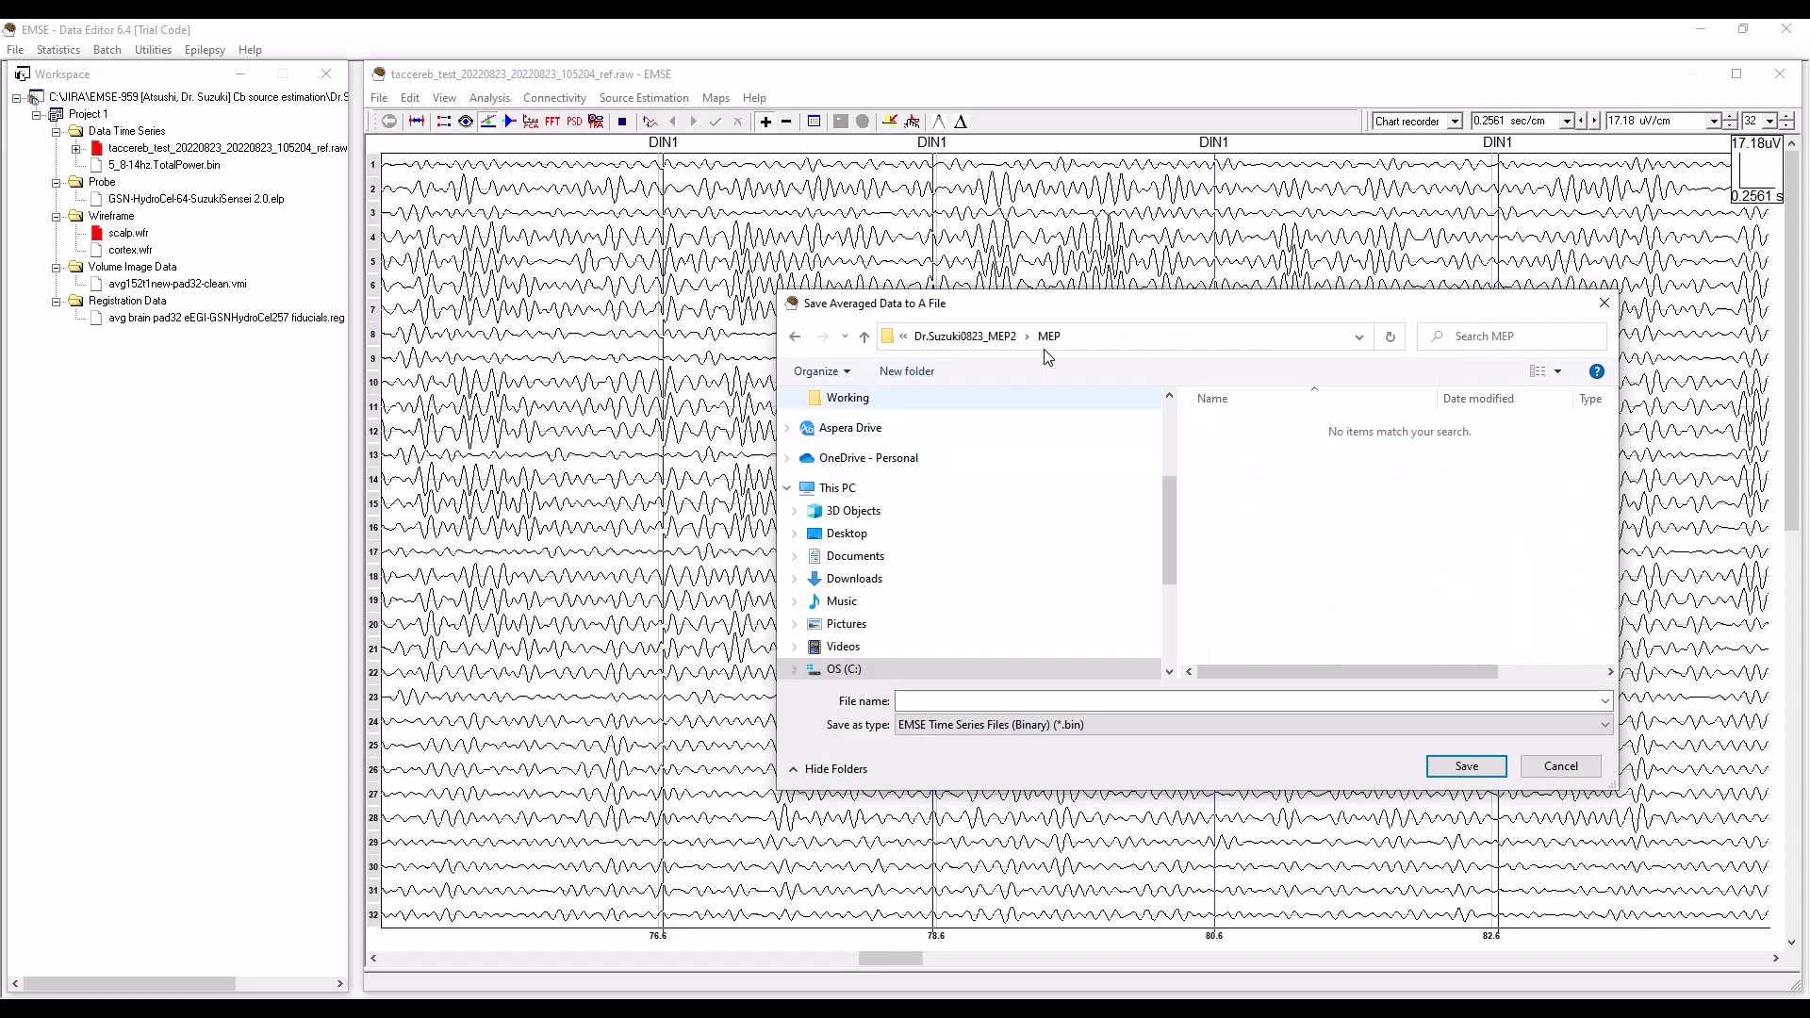
Save the averaged data as DIN1_8-14Hz_implicit_ref in the EMSE binary time series format.
left_click(991, 700)
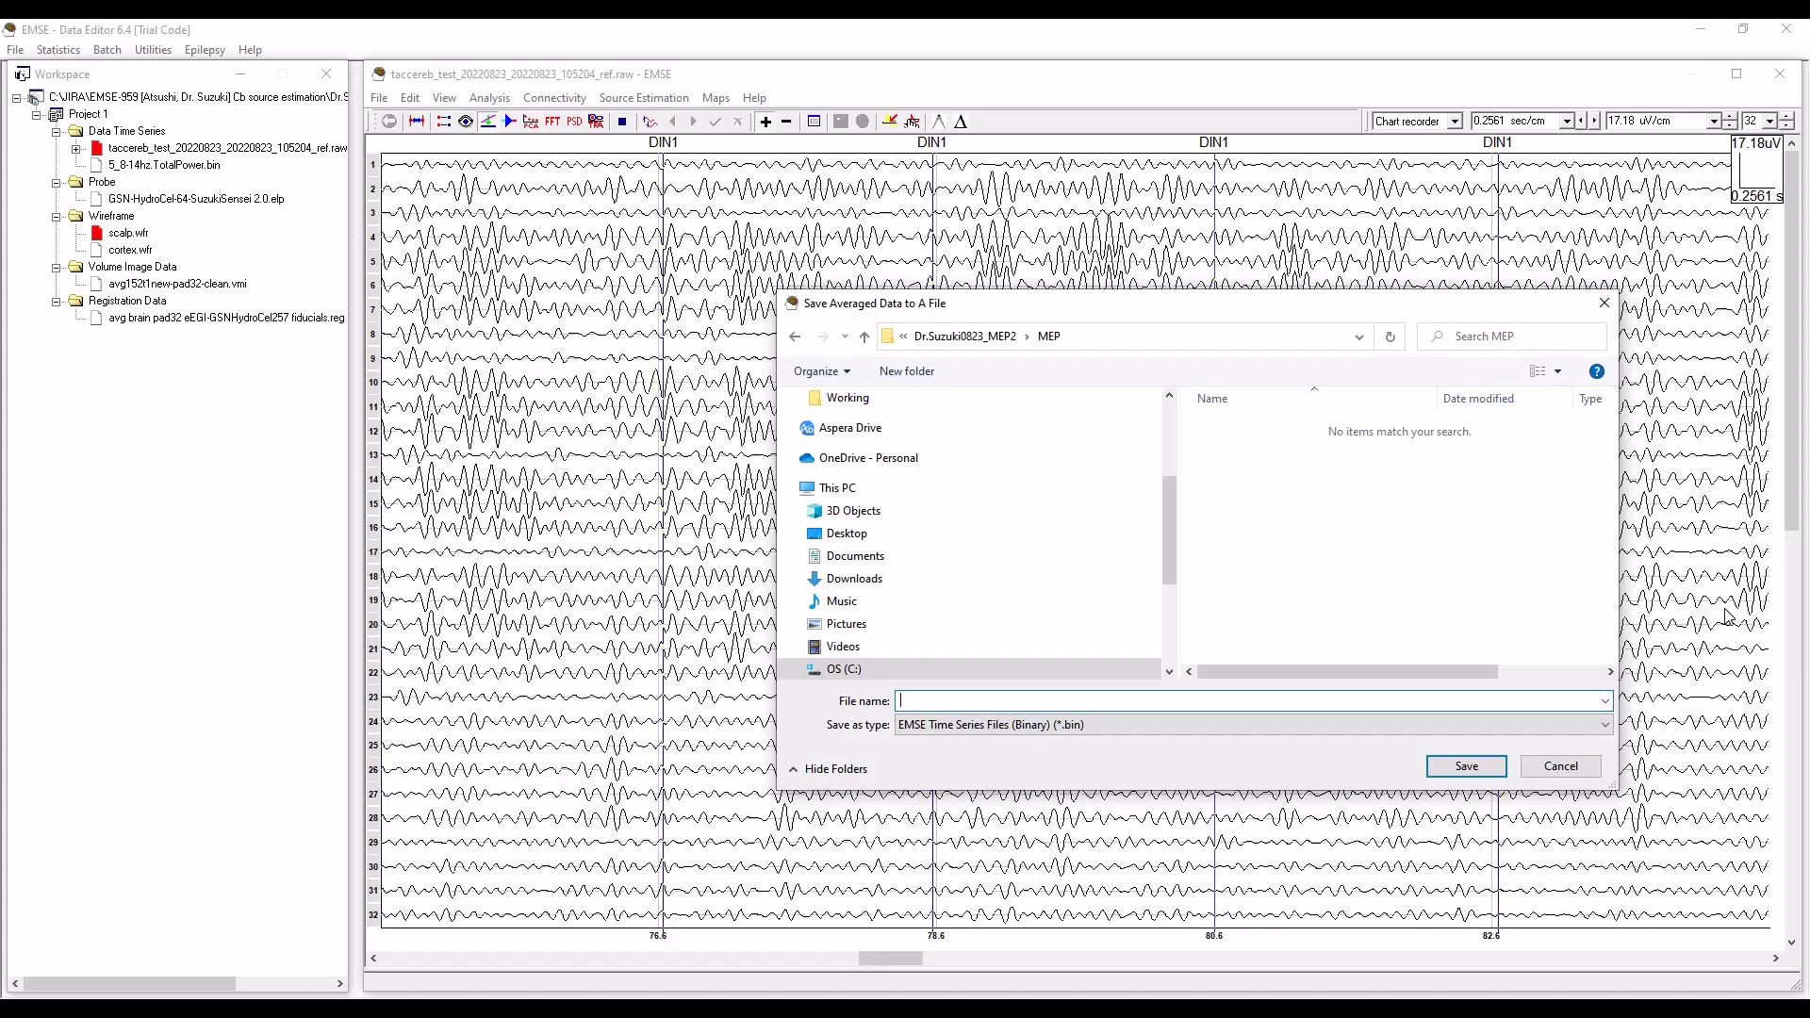
type("DIN1_8-14")
type("Hz_implicit_ref")
left_click(1464, 767)
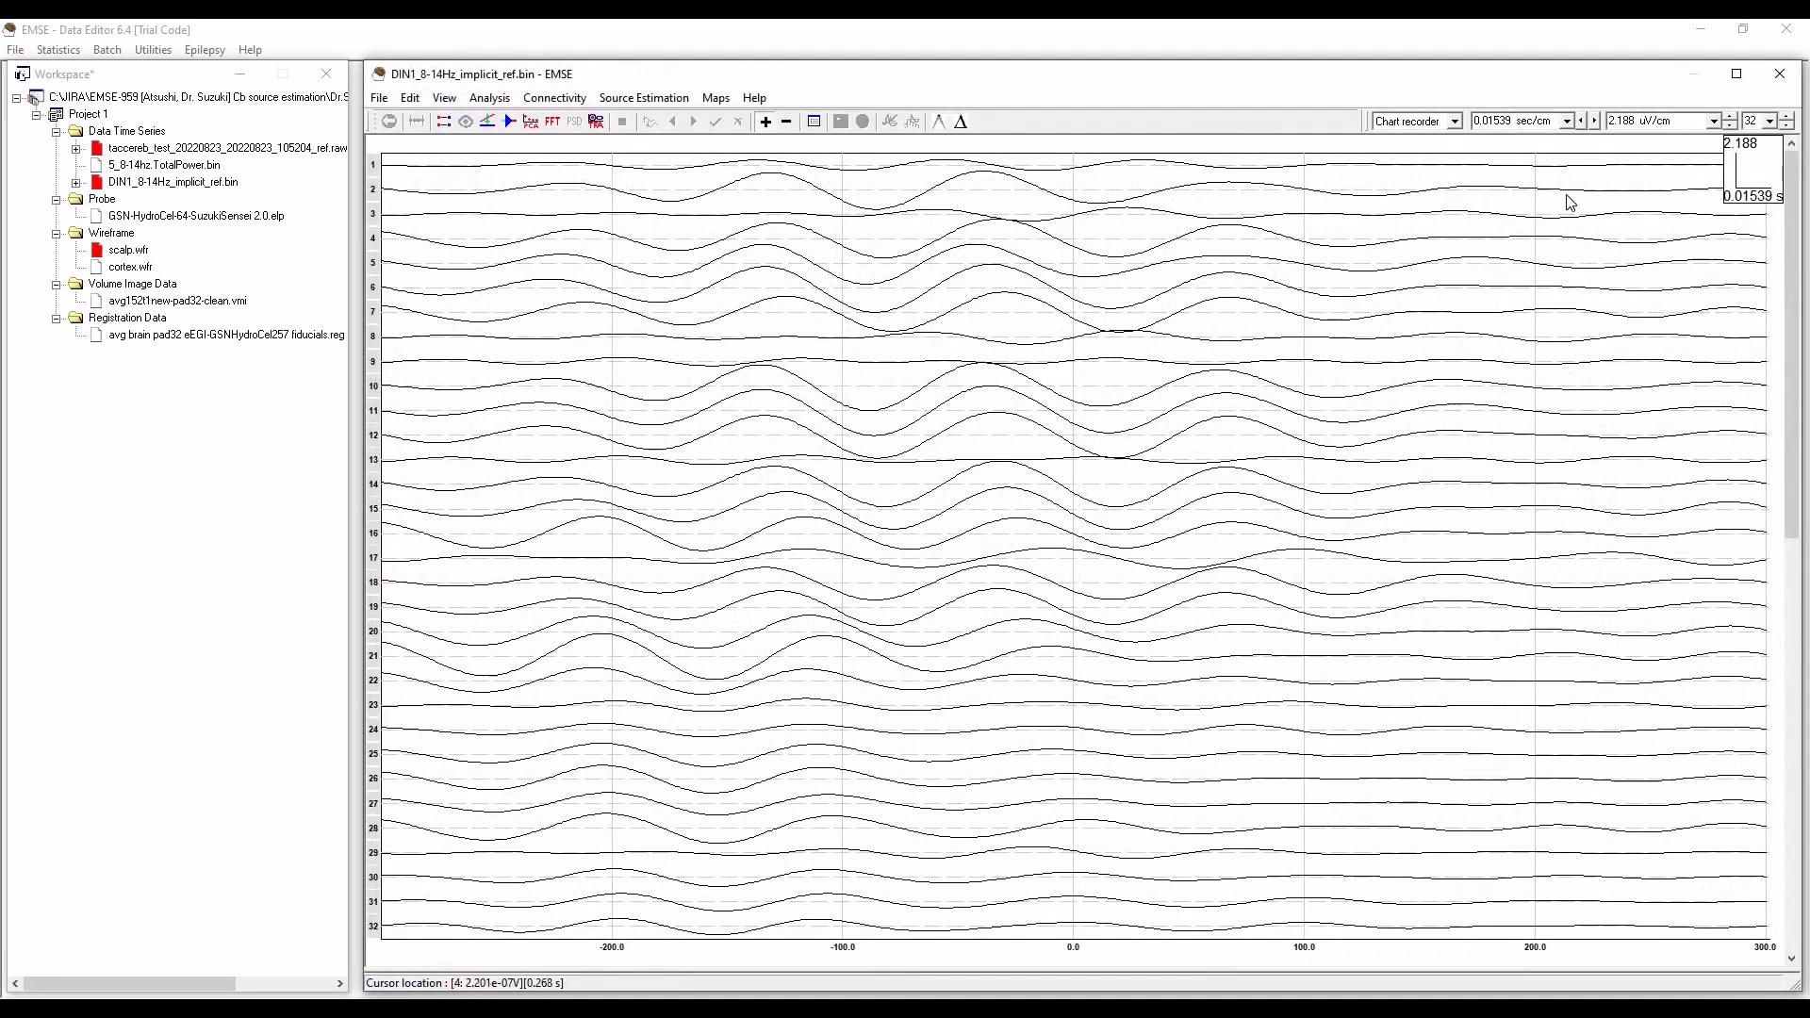
Display the averaged channels superimposed and place the time cursor at about 0 ms.
left_click(1456, 123)
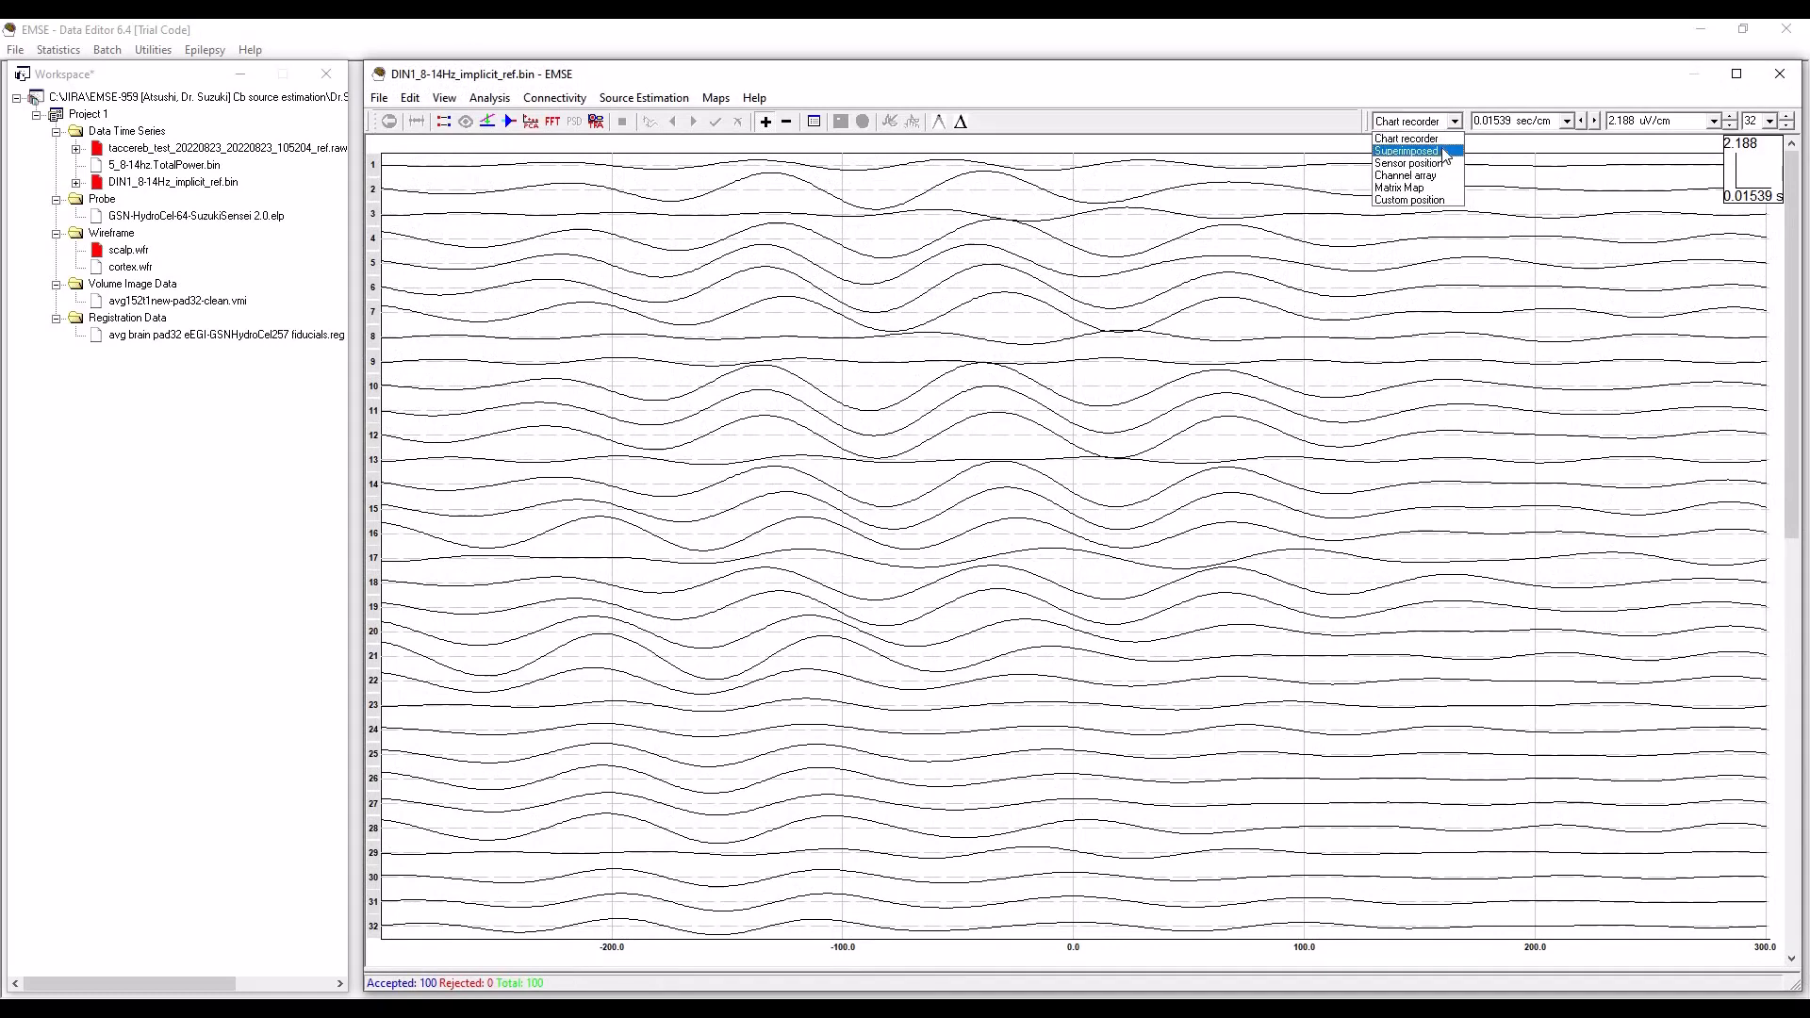
left_click(1446, 151)
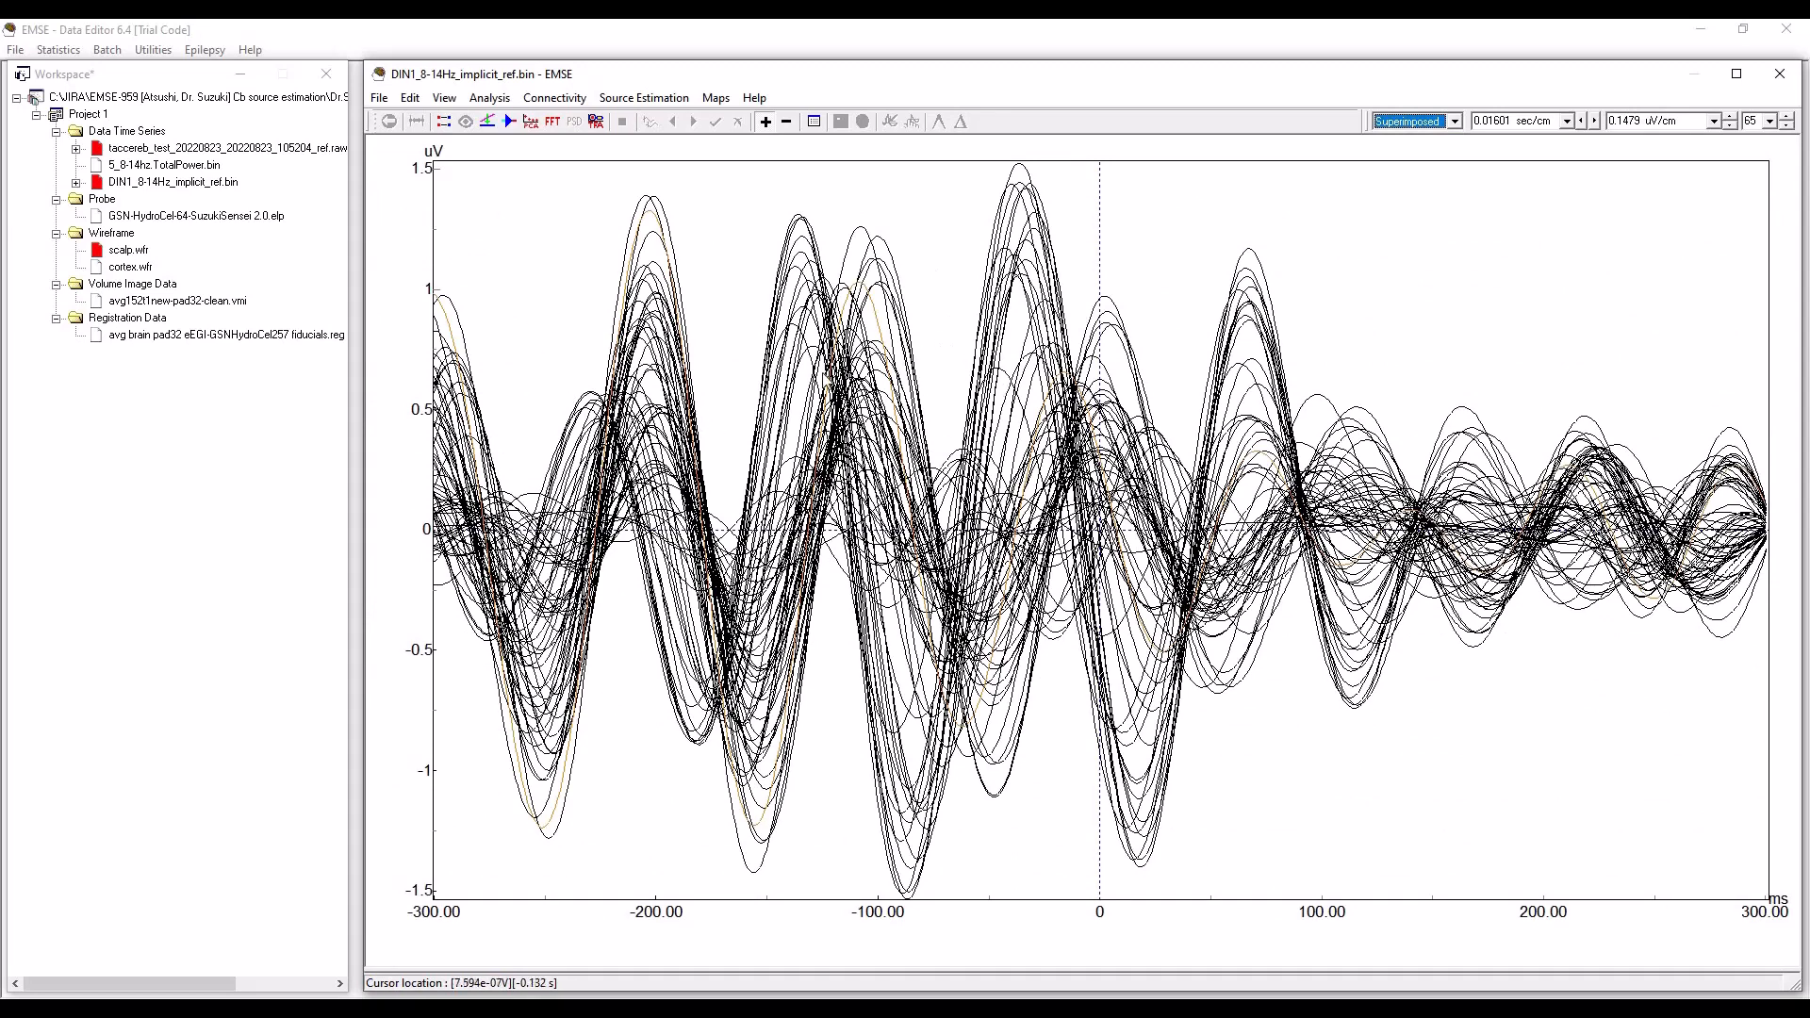
left_click(1101, 288)
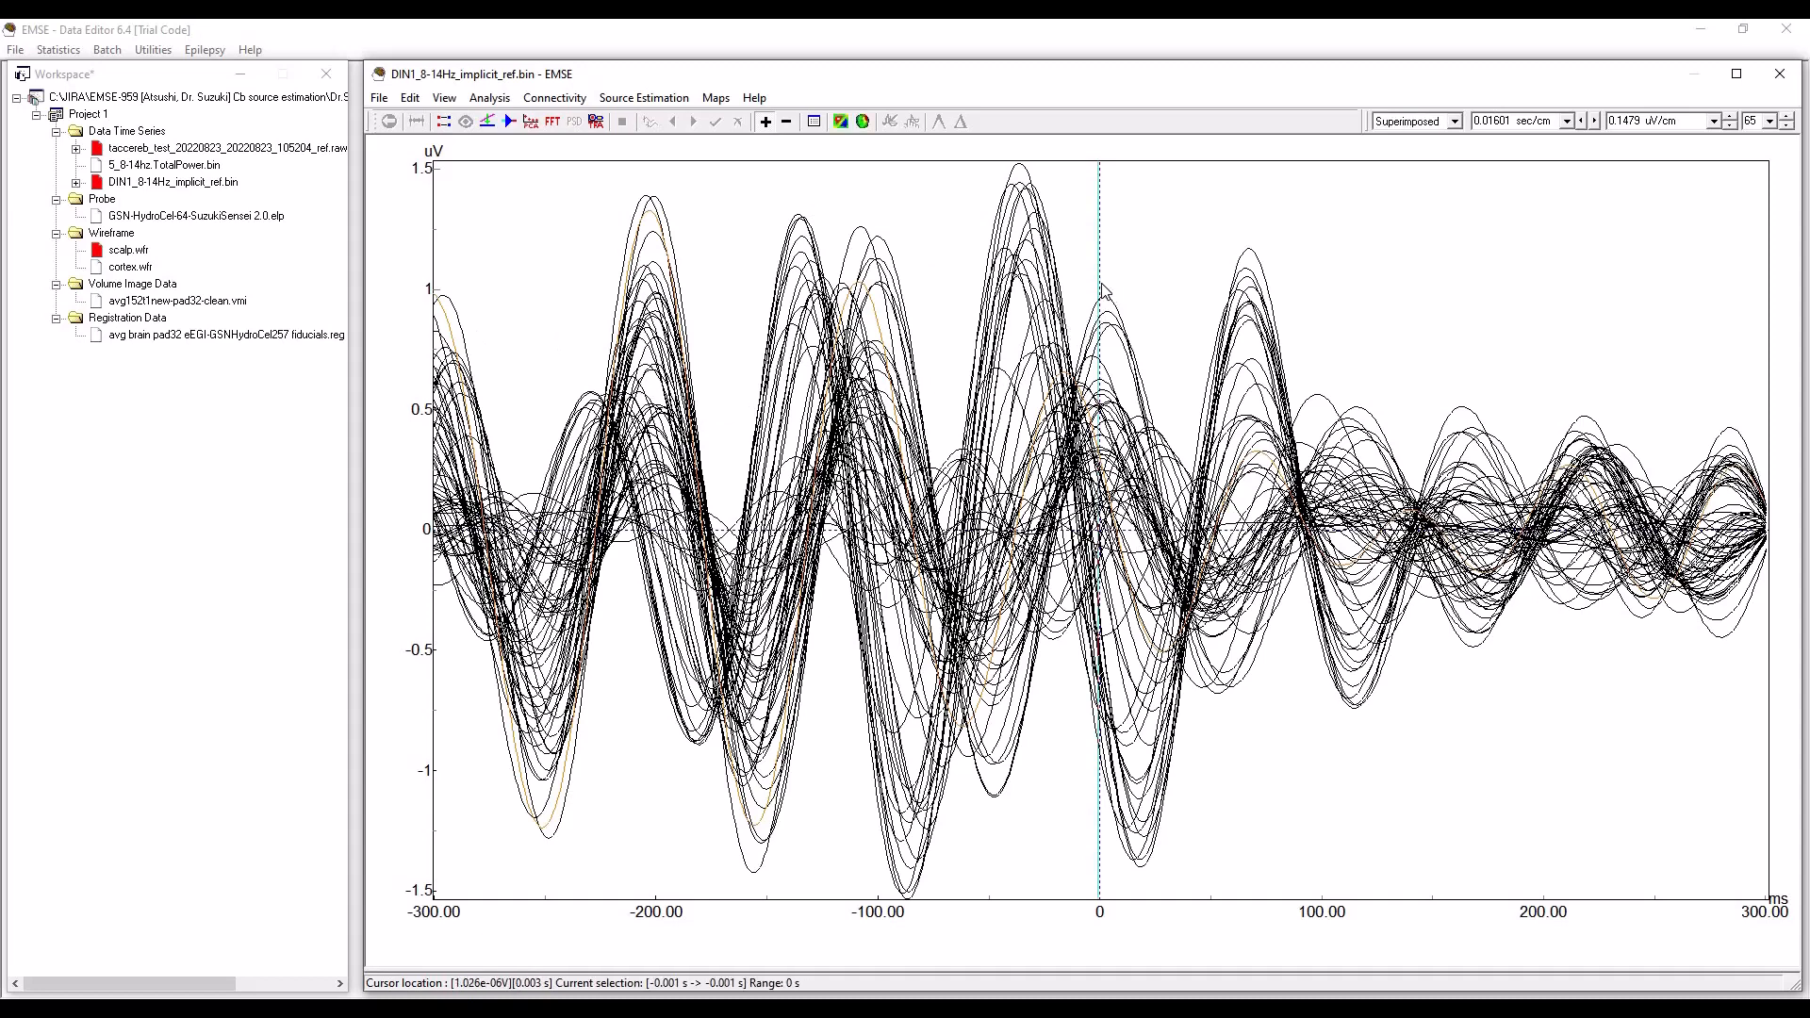
left_click(1104, 289)
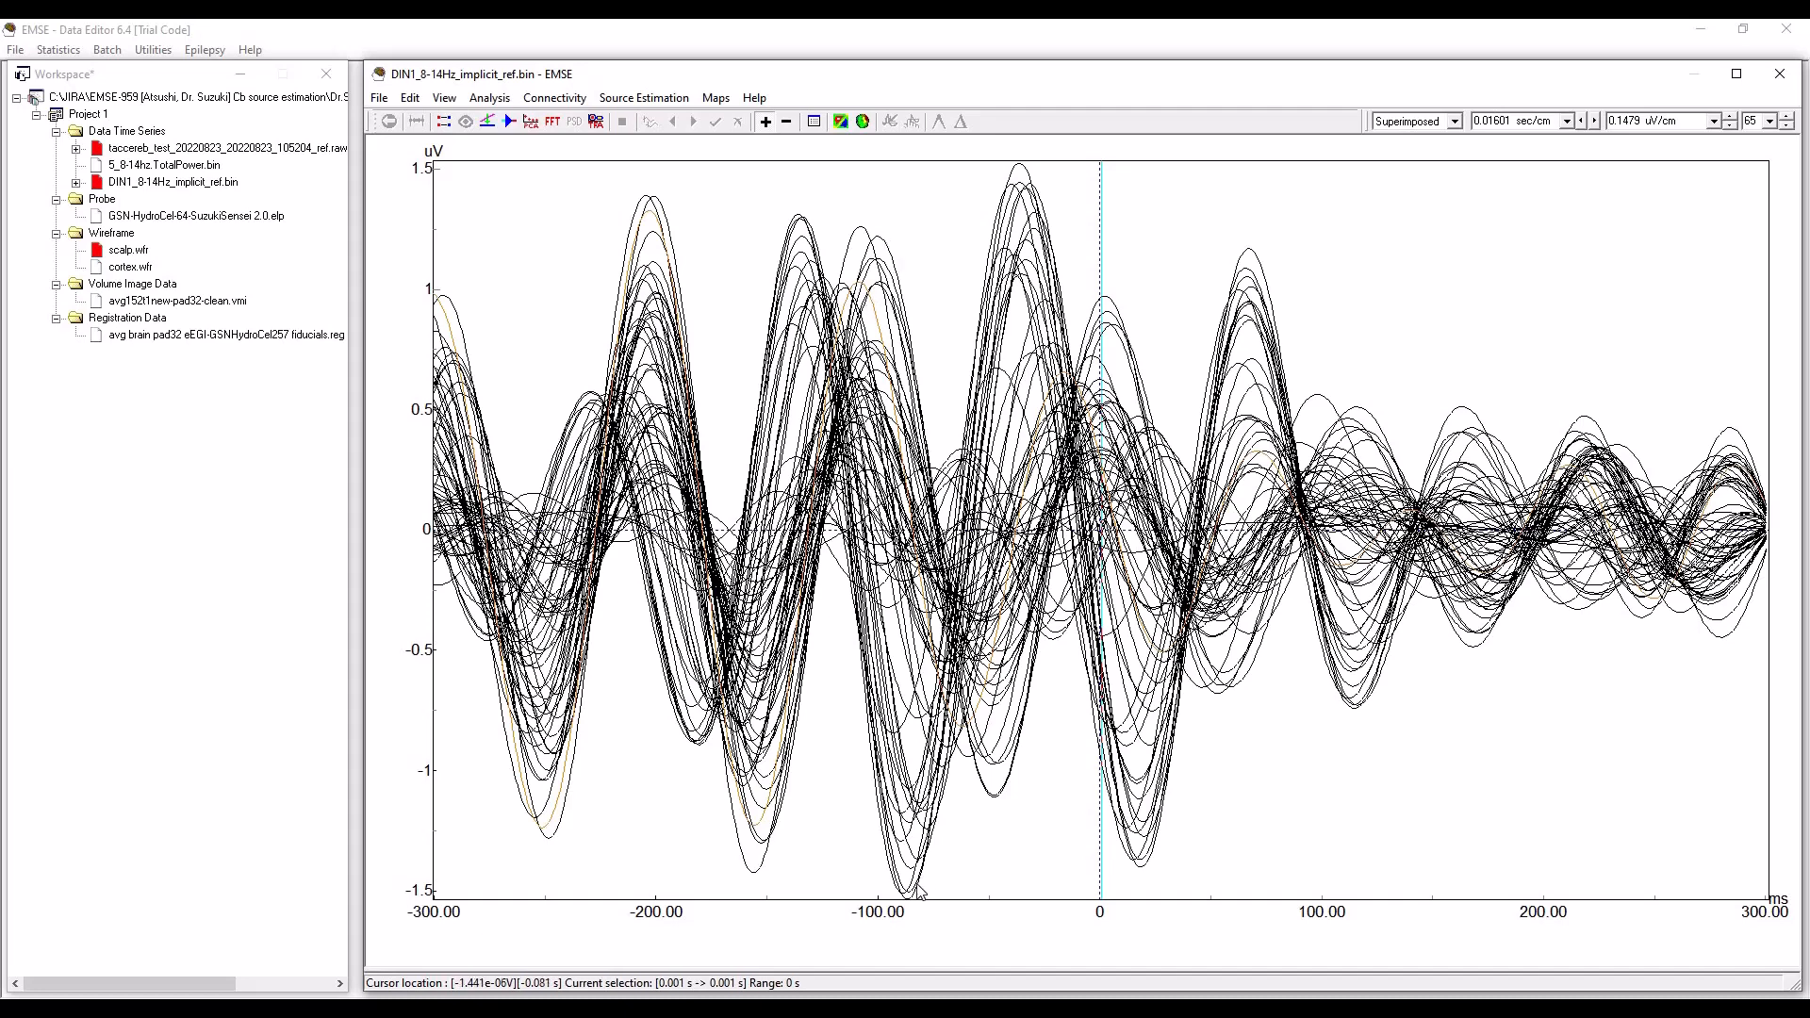
Place the time cursor at about -87 ms, view the 2D scalp topography for that latency, and close the map.
left_click(908, 890)
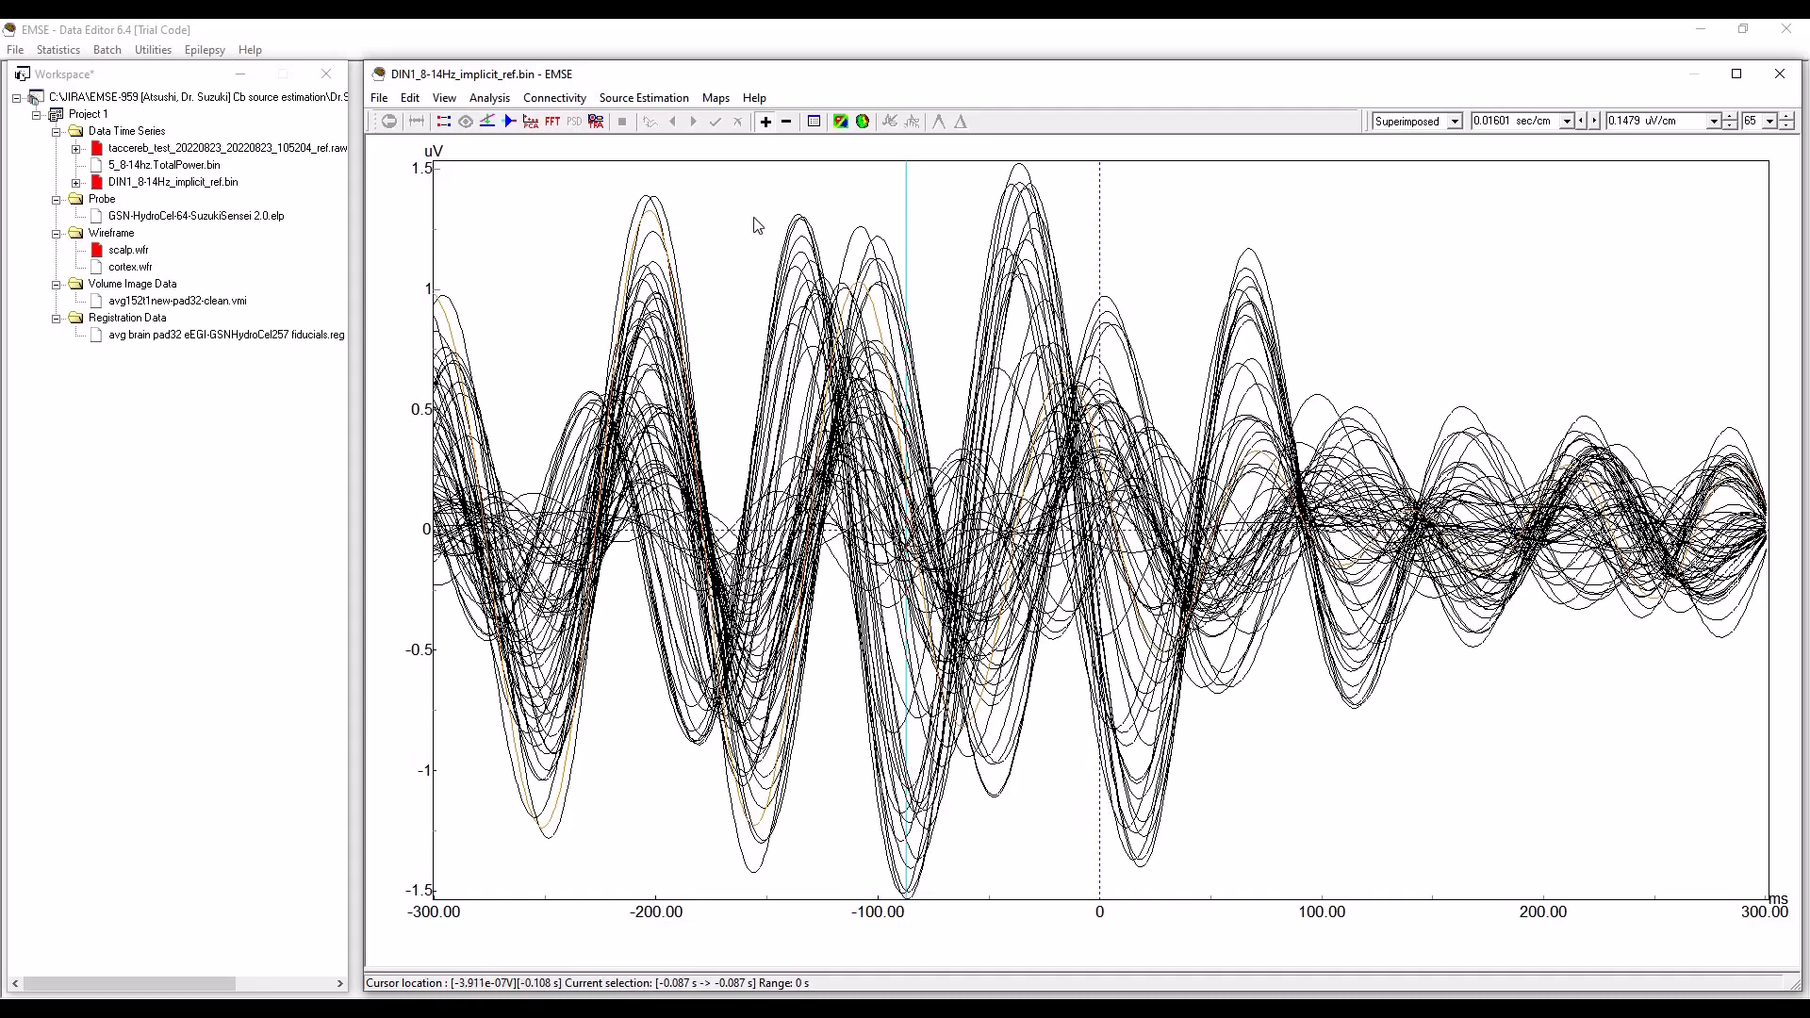
left_click(841, 121)
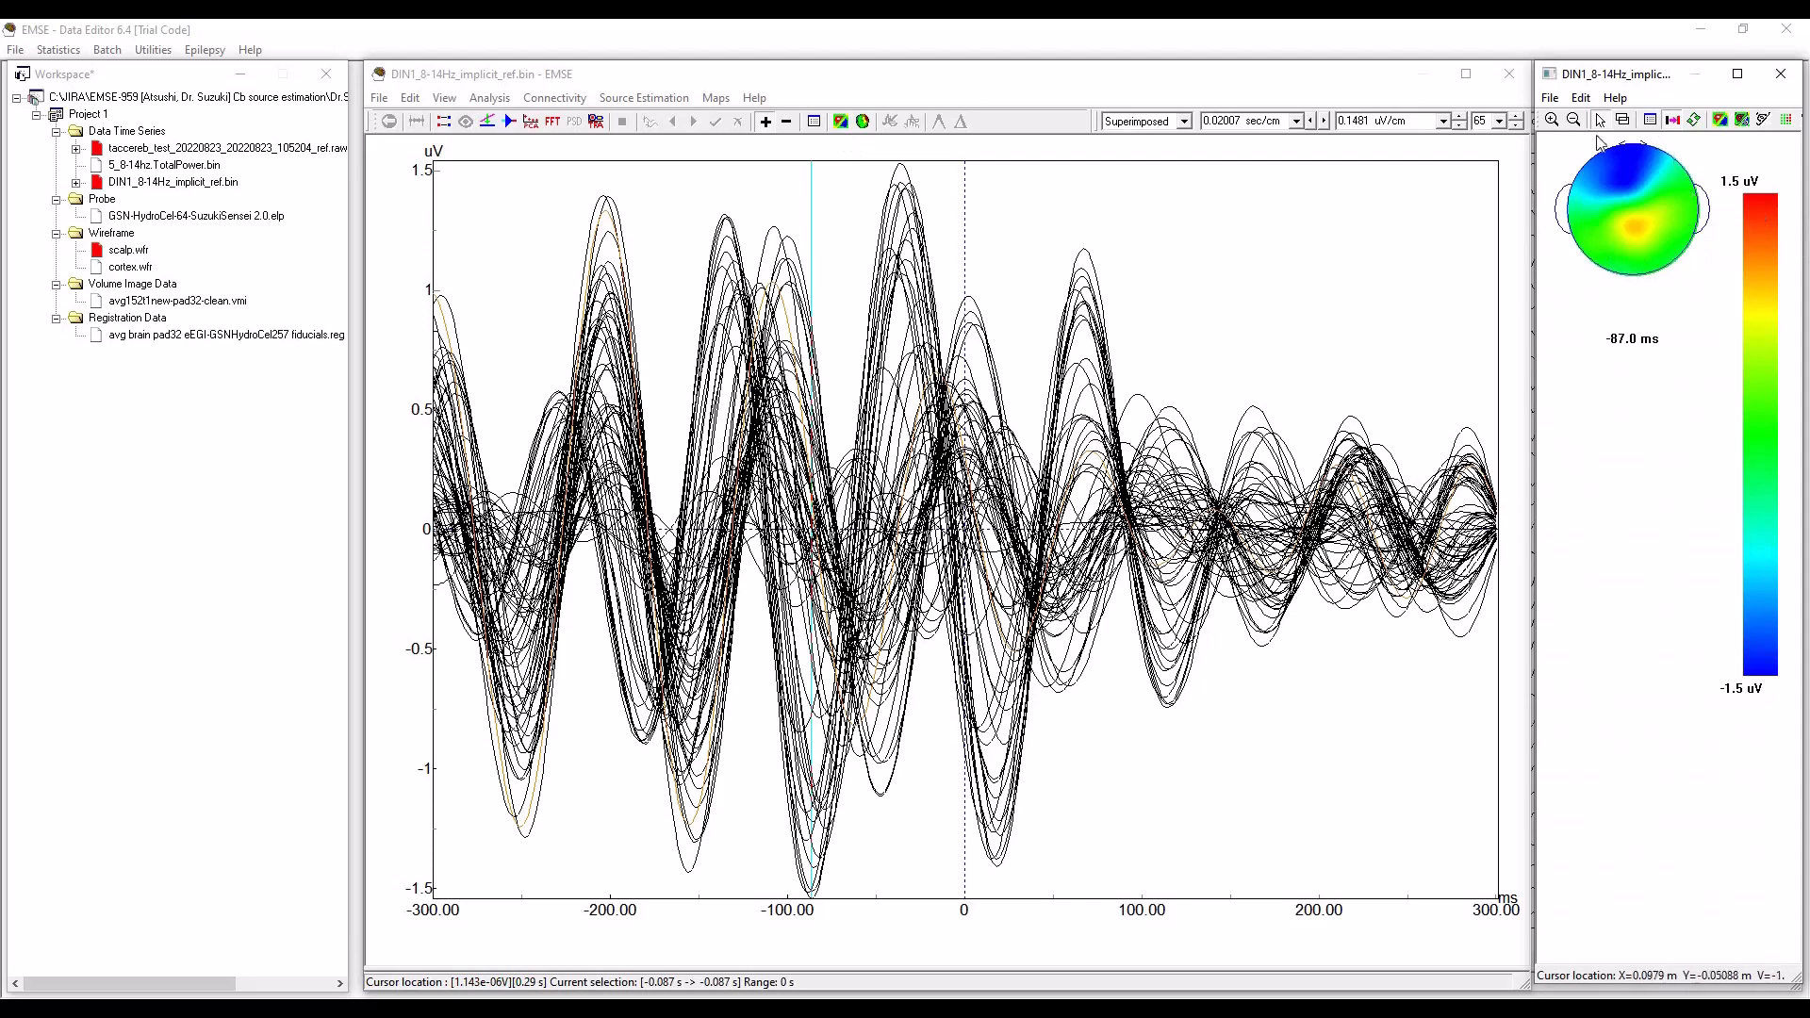
left_click(1781, 79)
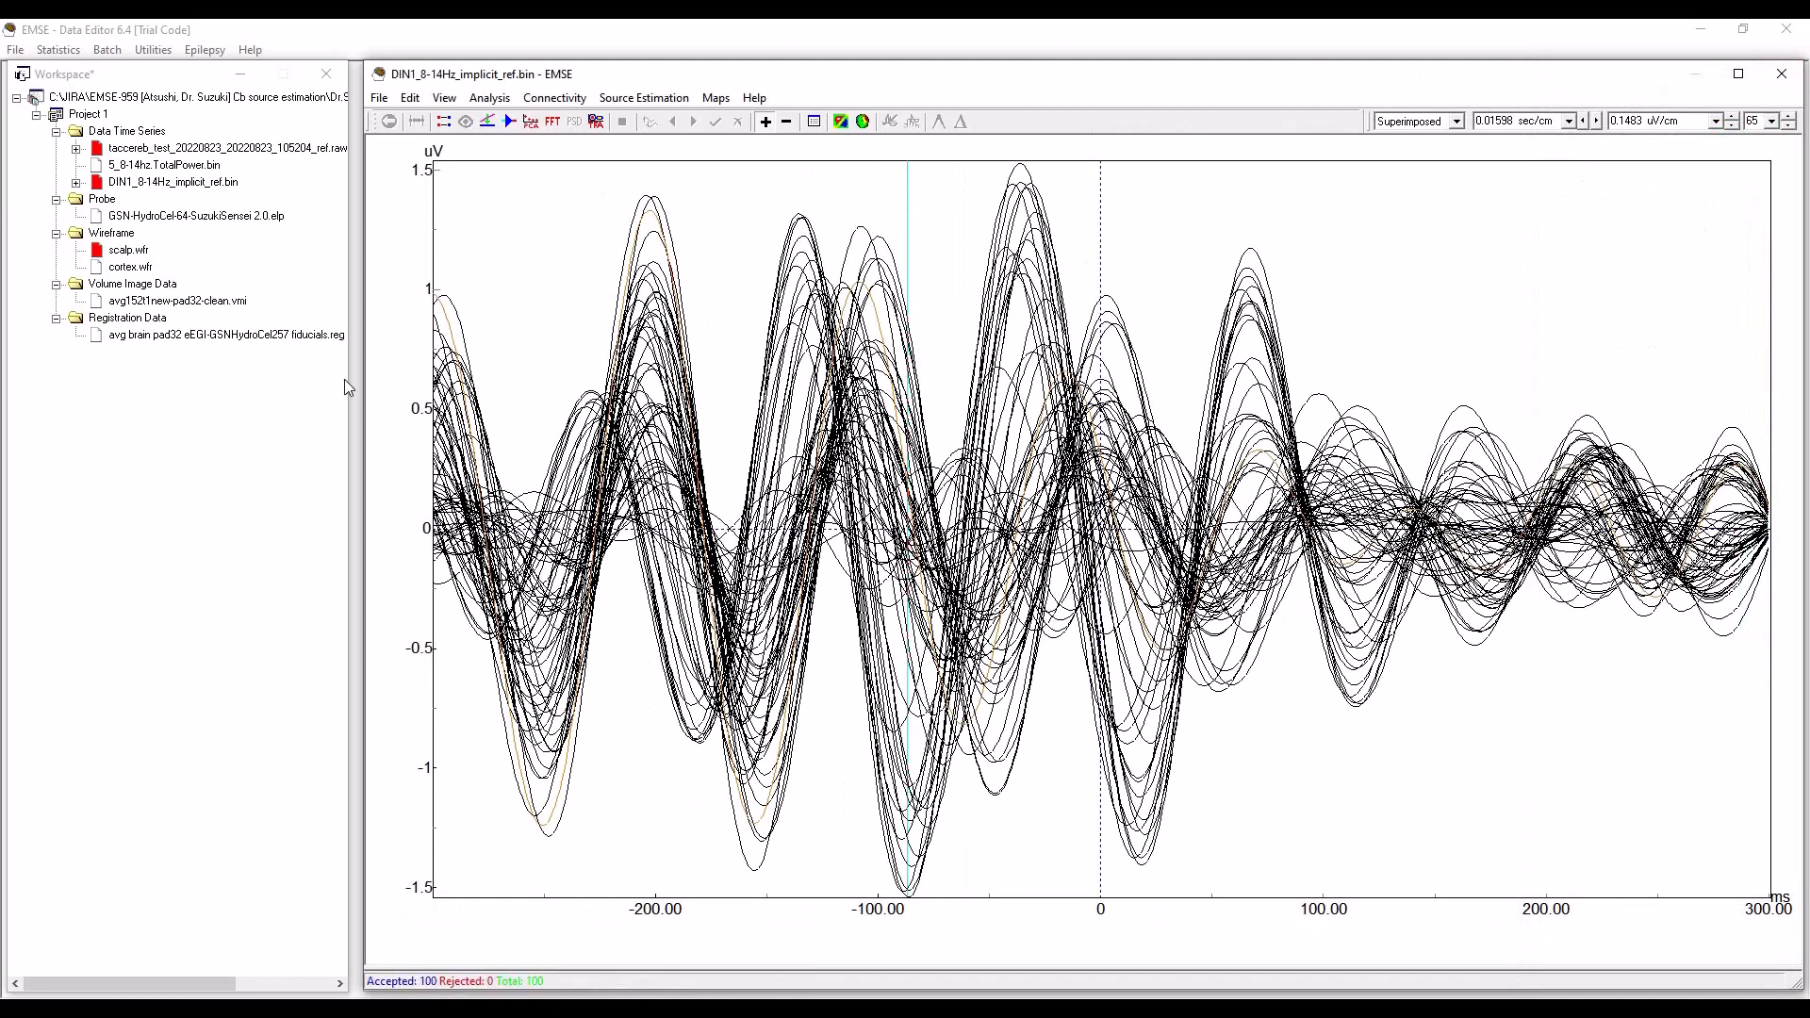
Display the scalp potential map on the 3D head model and rotate it to view the back of the head.
left_click(864, 122)
left_click(962, 439)
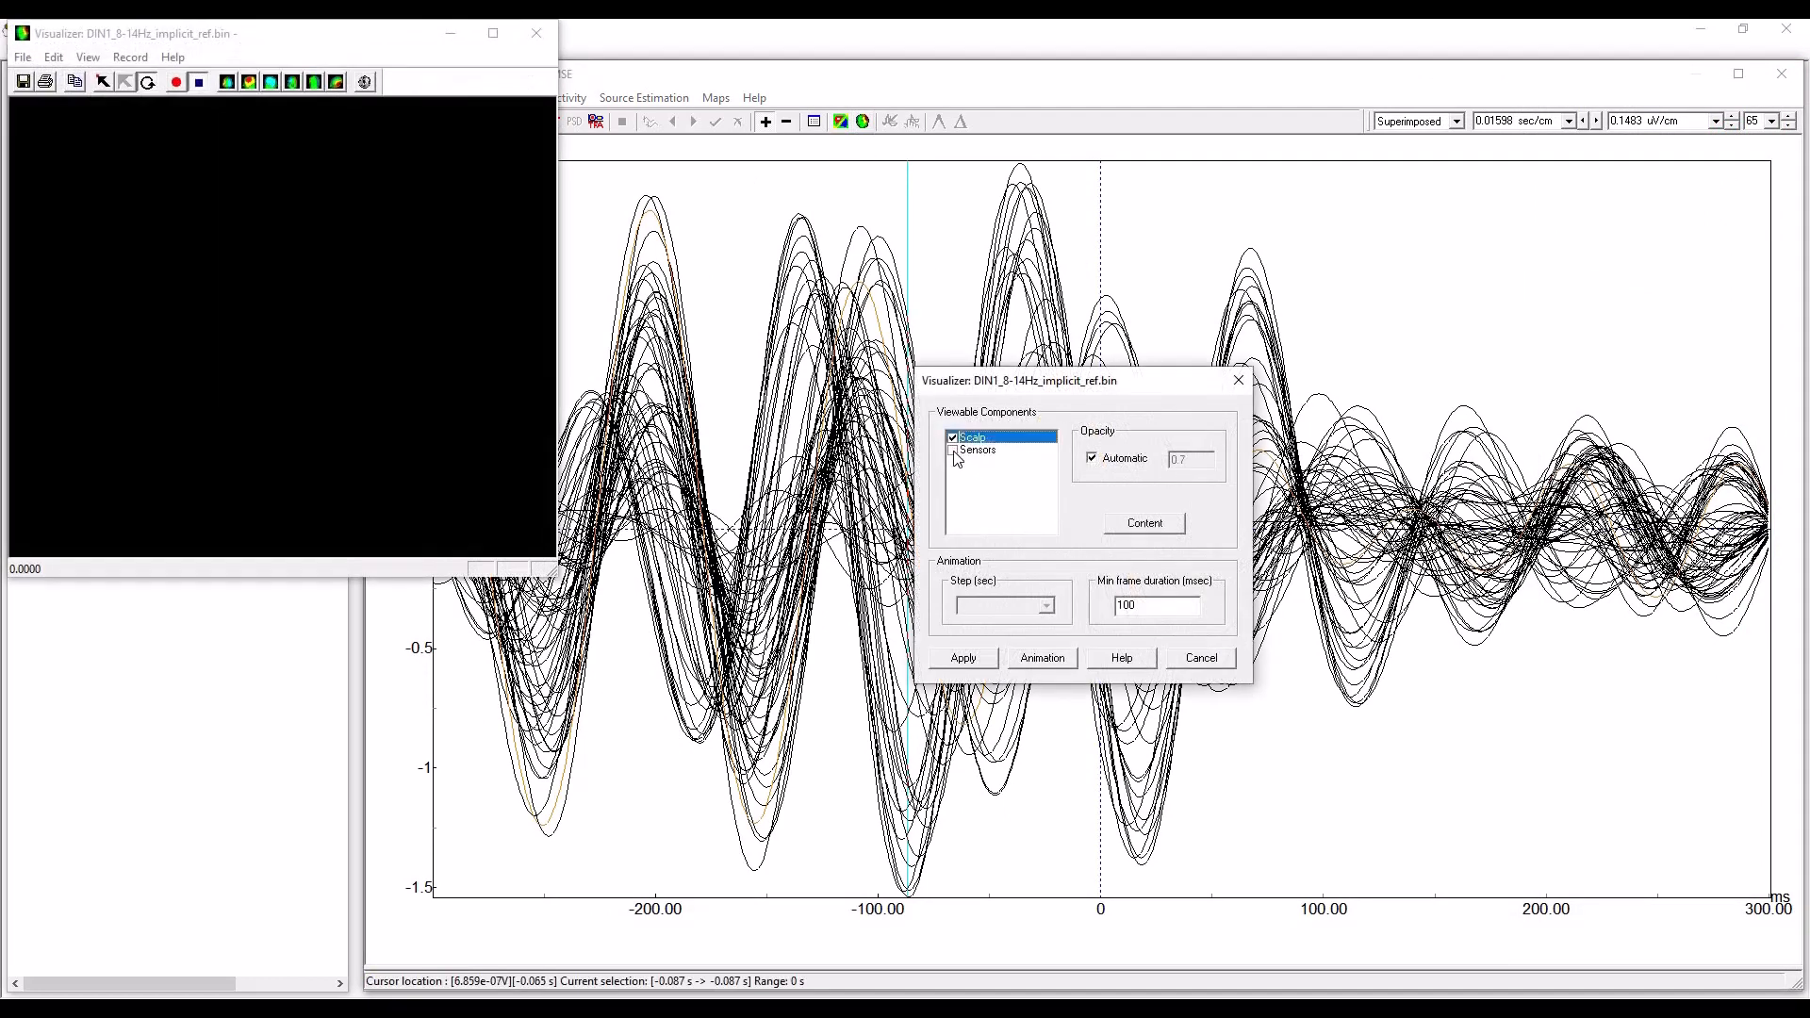
left_click(962, 658)
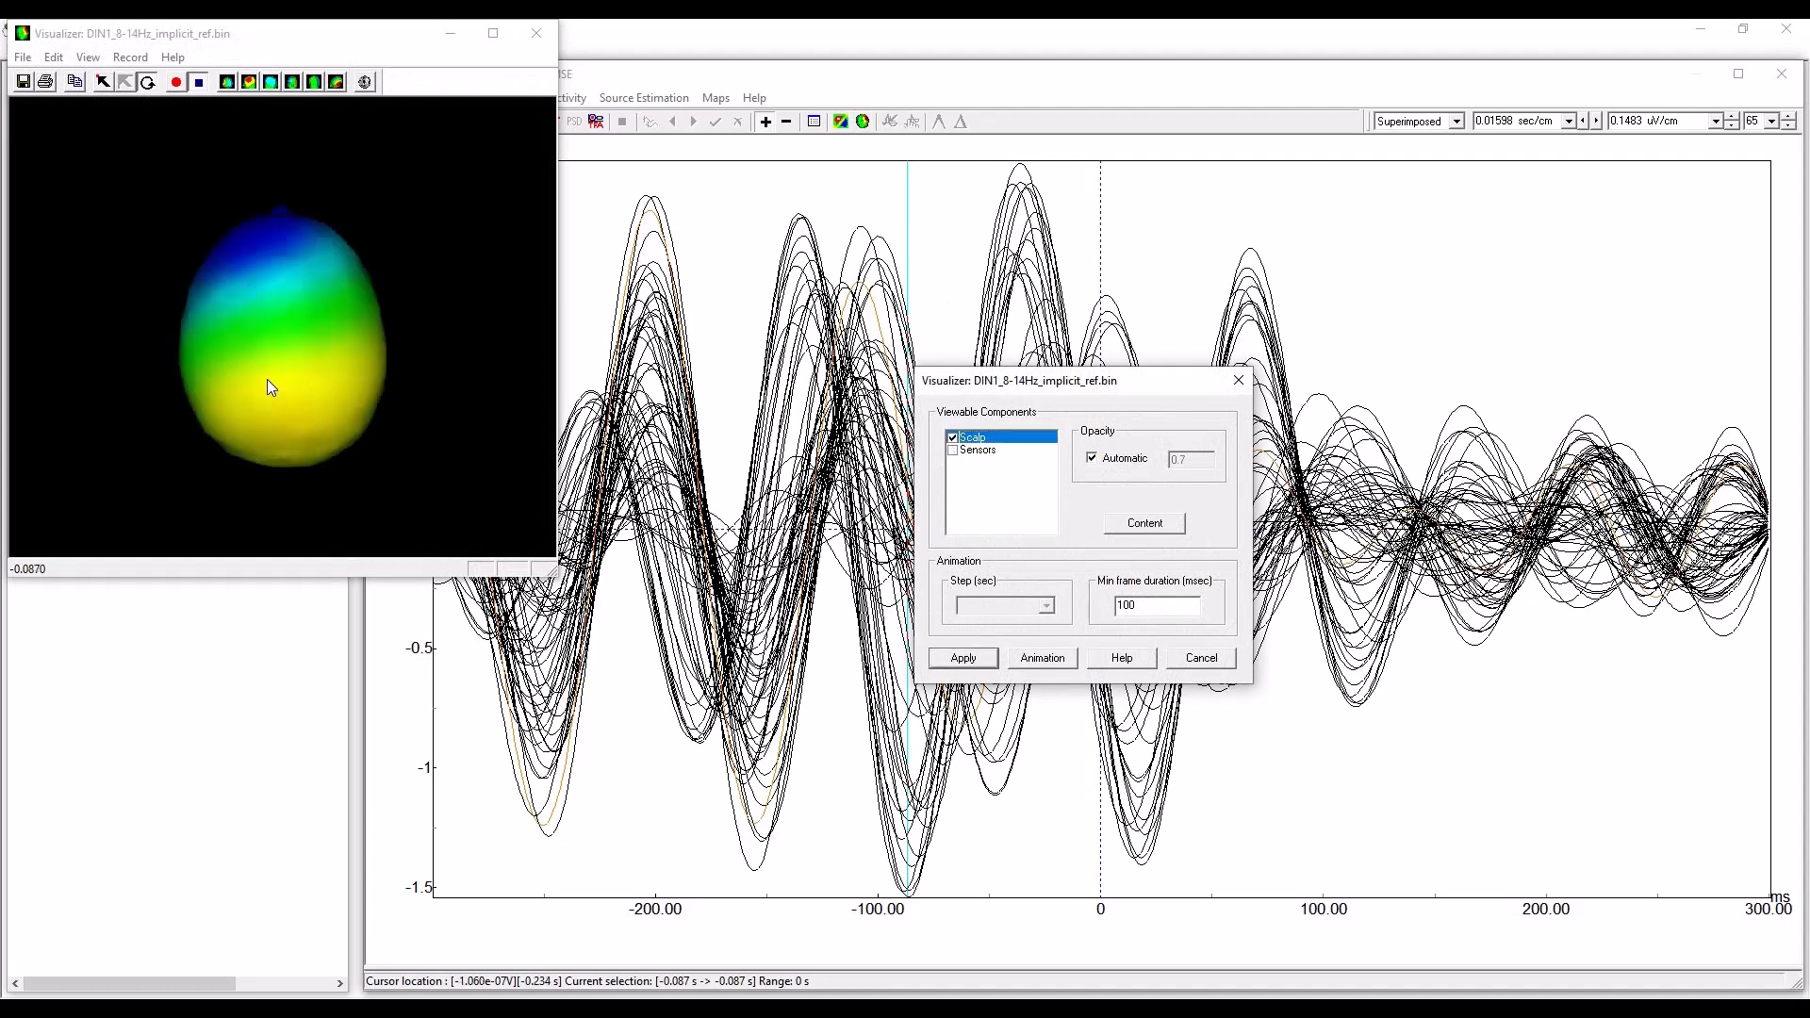
left_click_drag(267, 379, 274, 337)
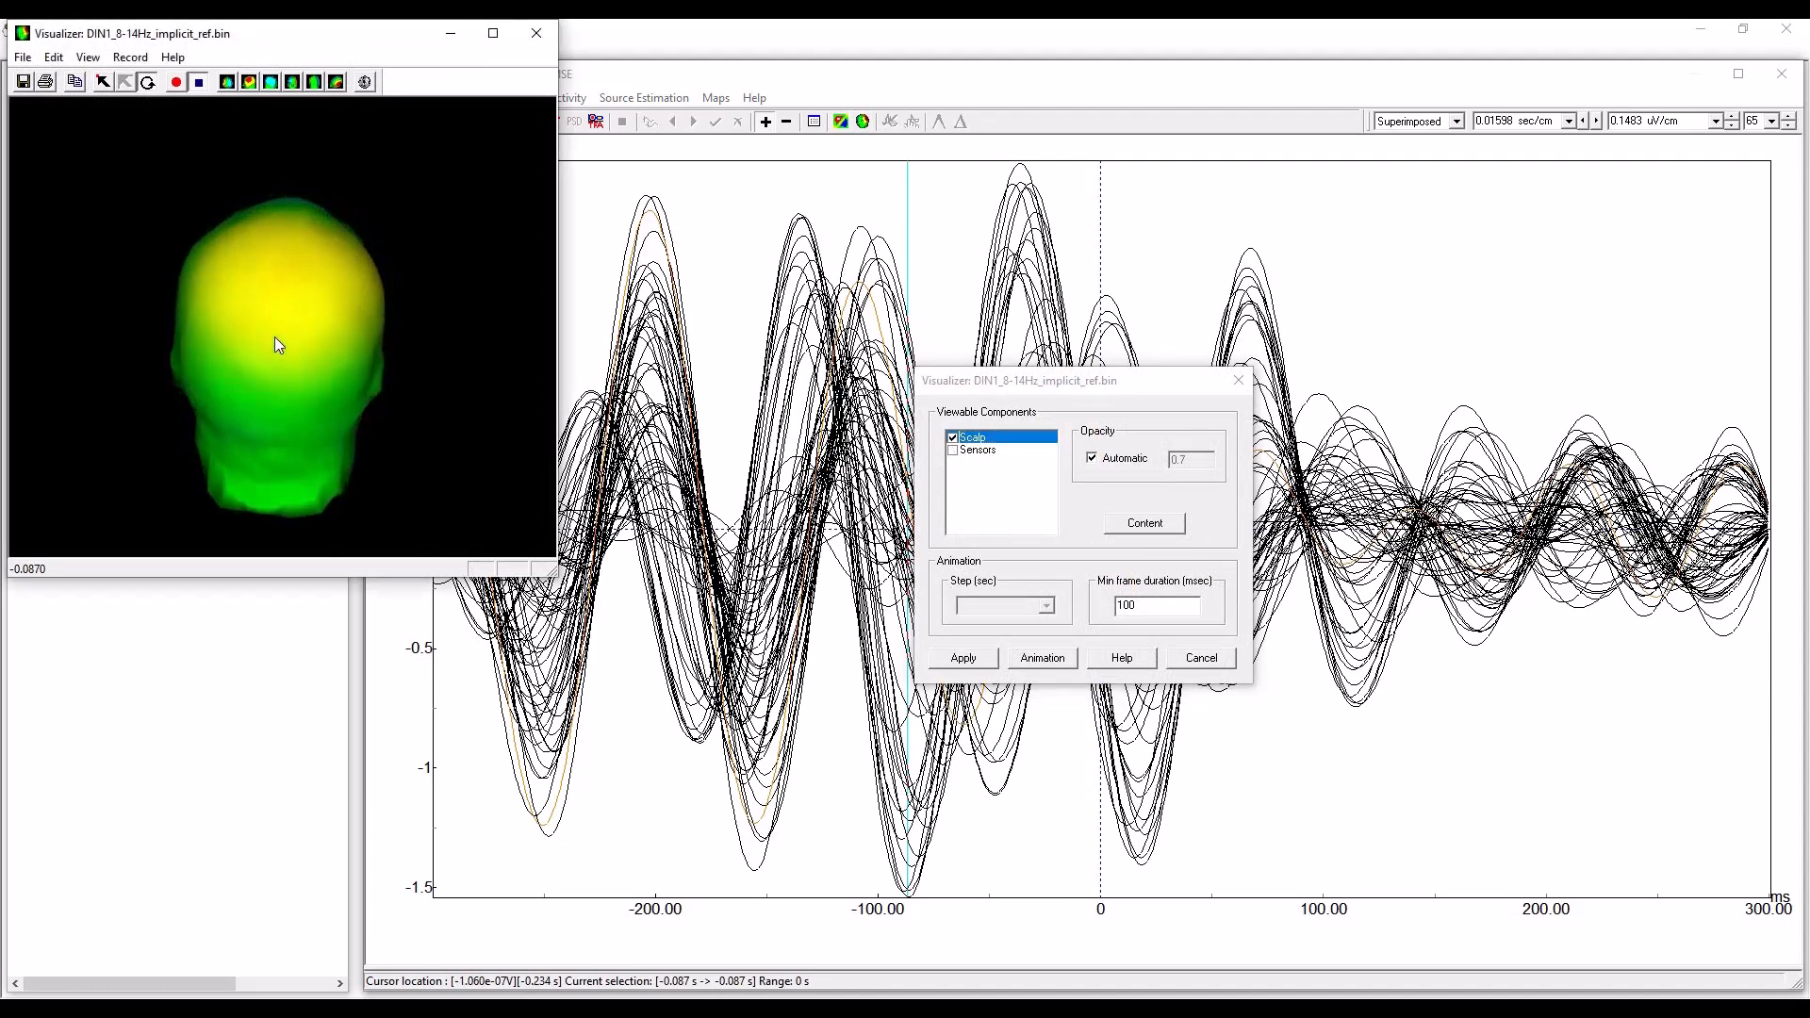
Set the scalp map's contouring to Contour over map and apply it to the 3D head.
left_click(1162, 533)
left_click(1164, 534)
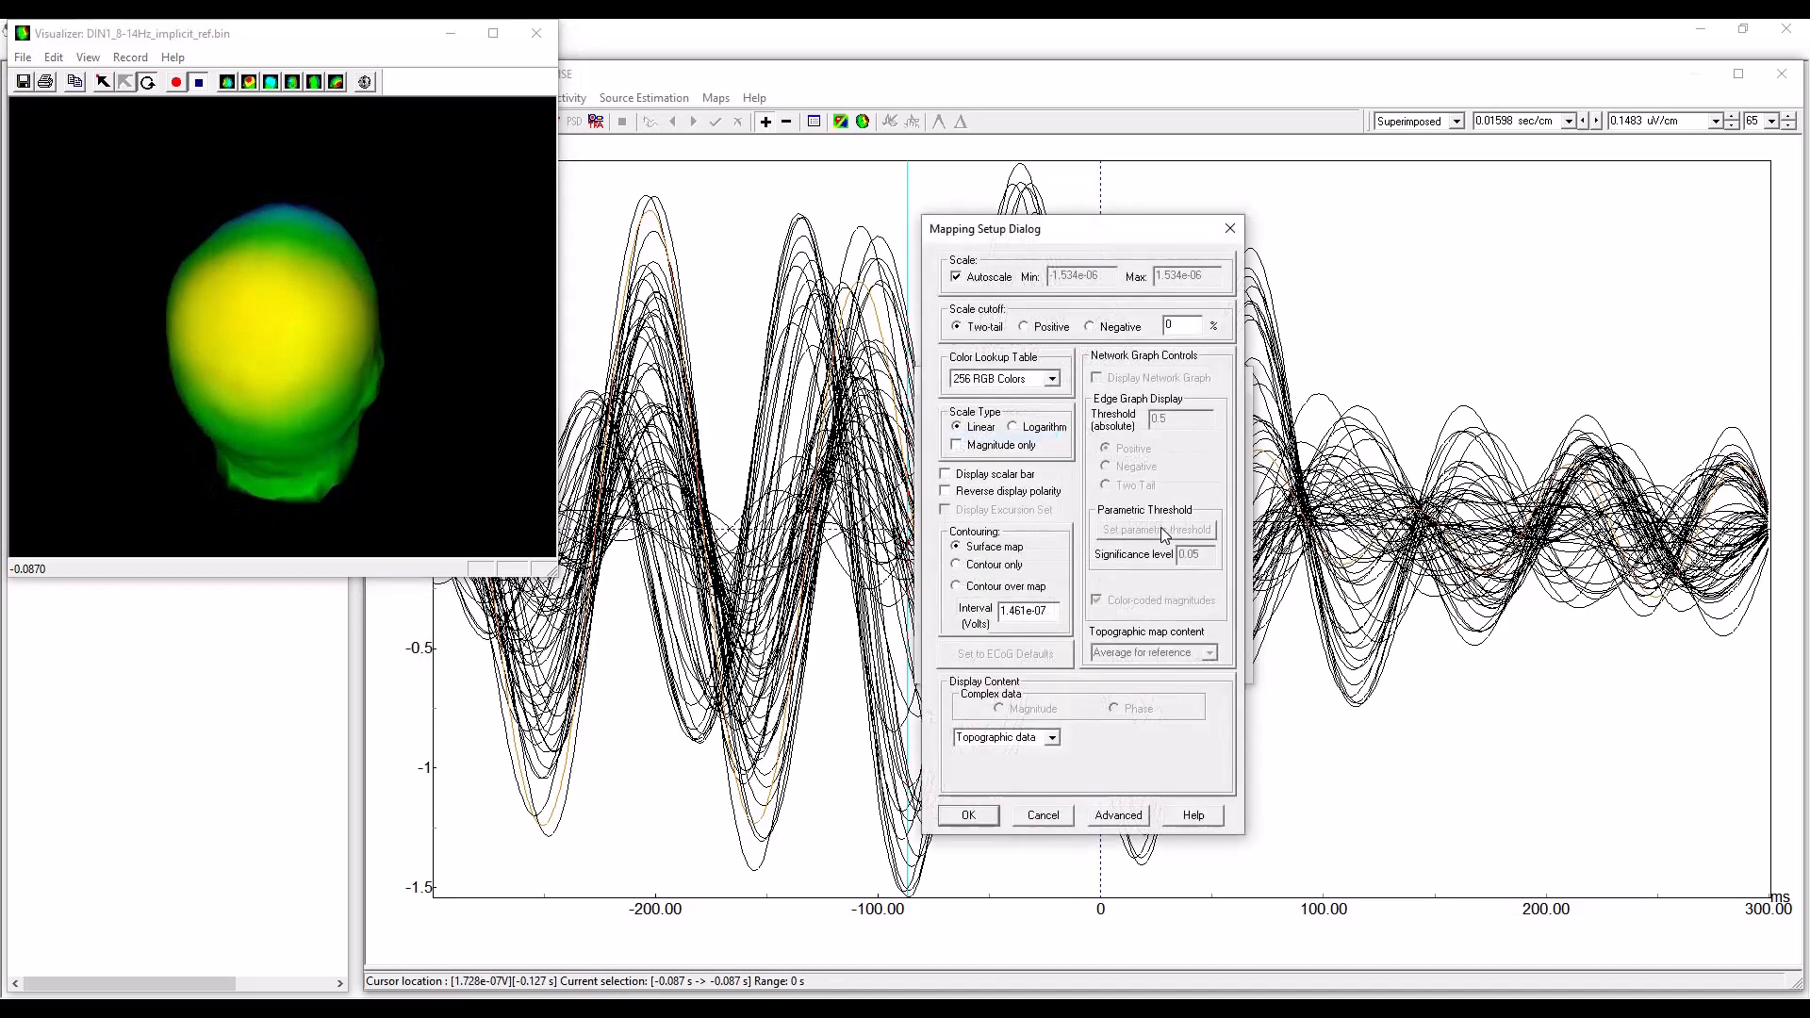
left_click(956, 585)
left_click(971, 816)
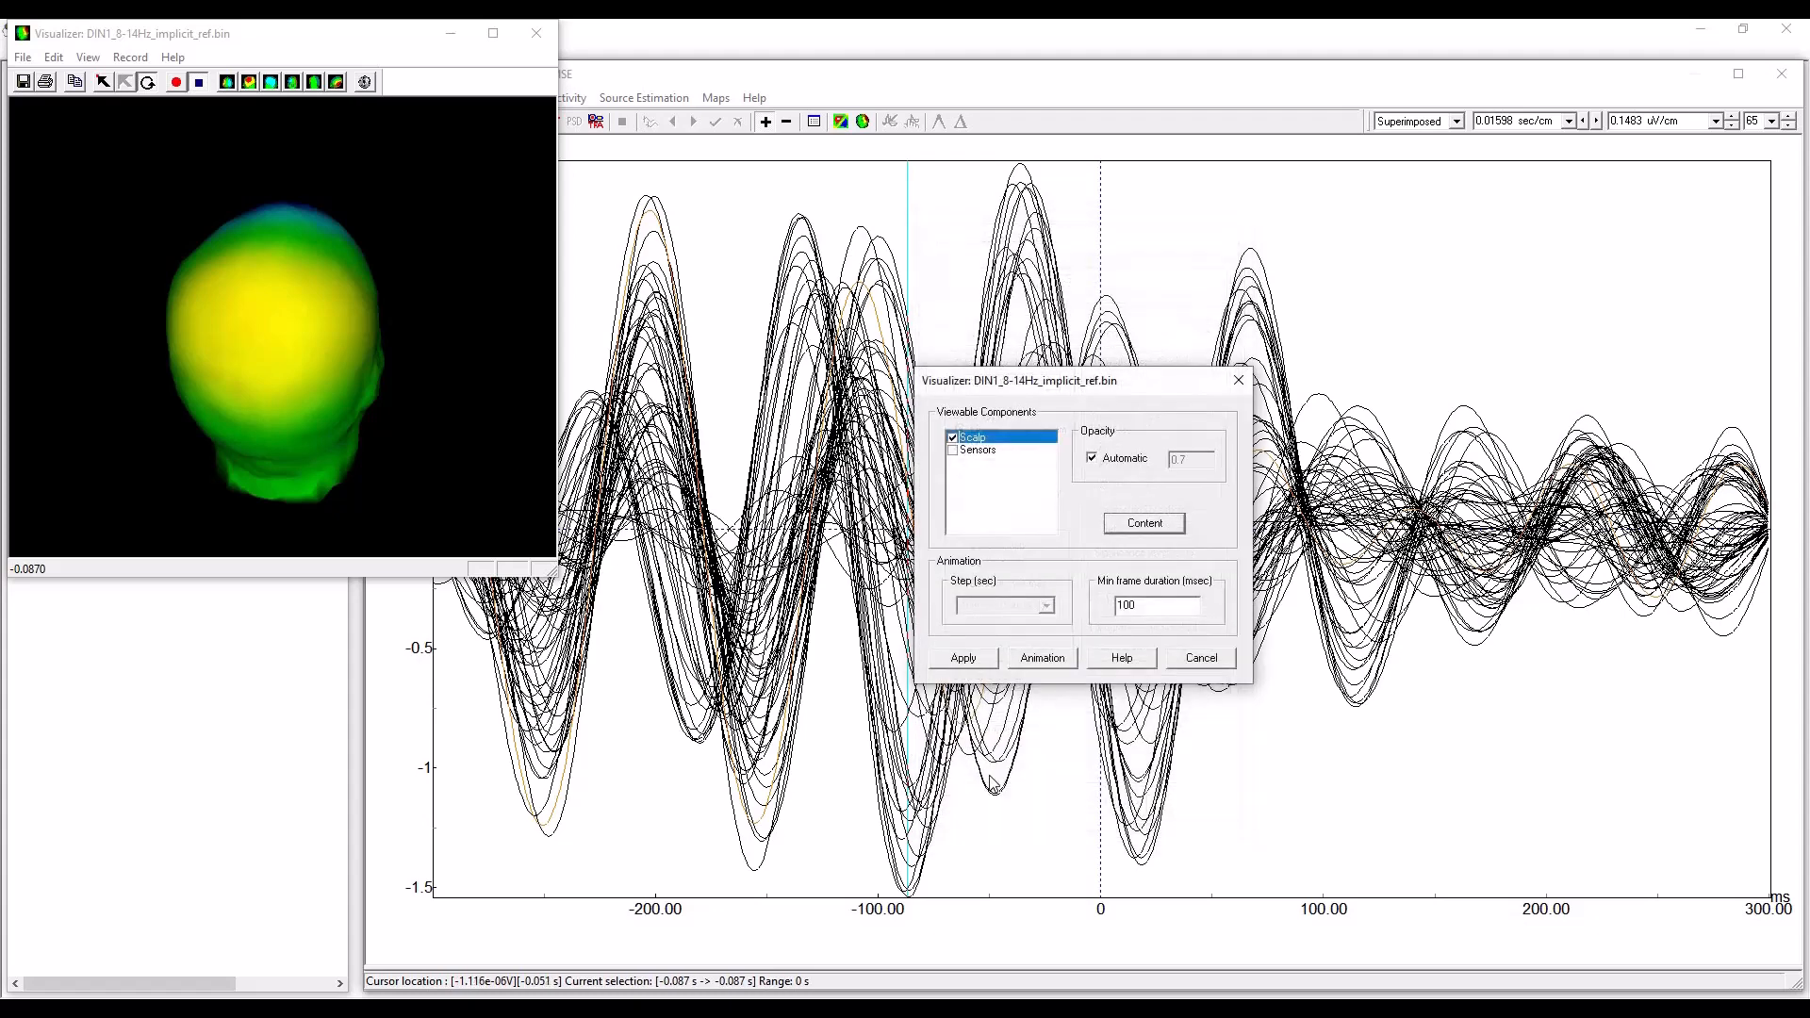
left_click(963, 658)
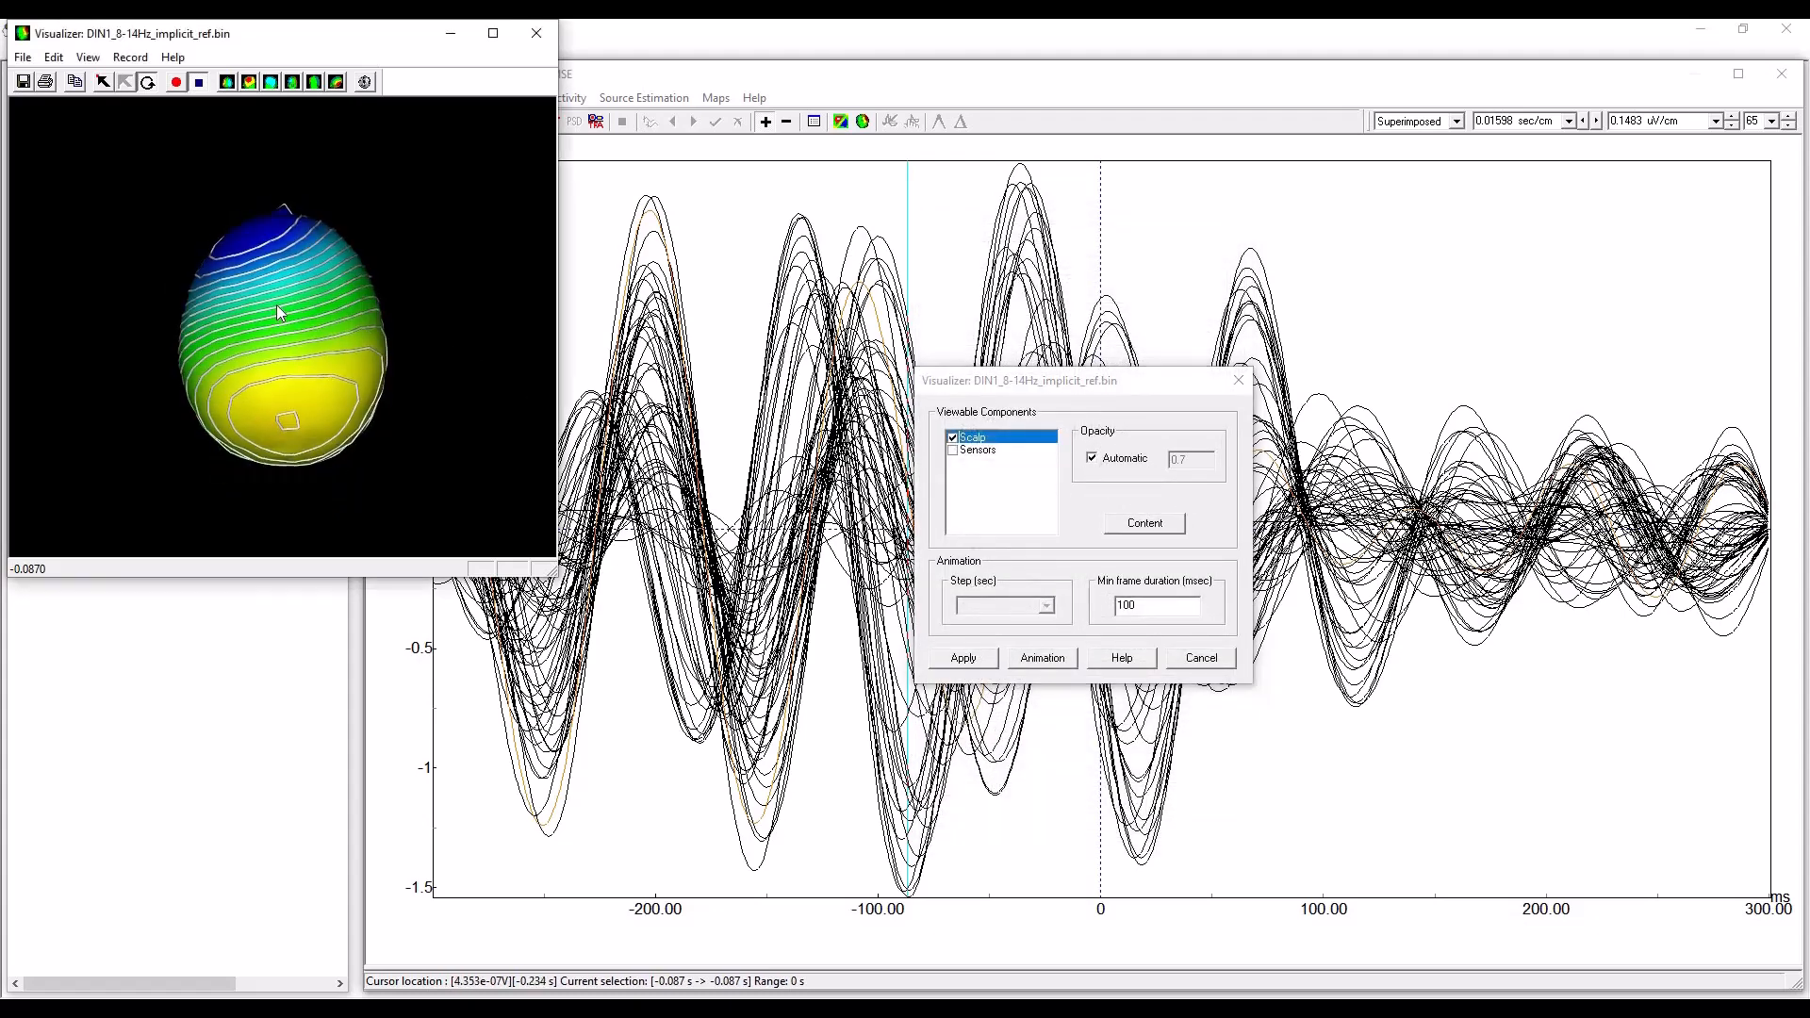
Examine the contoured scalp map from the back and both rear sides of the head, and close the 3D view.
left_click_drag(276, 304, 263, 410)
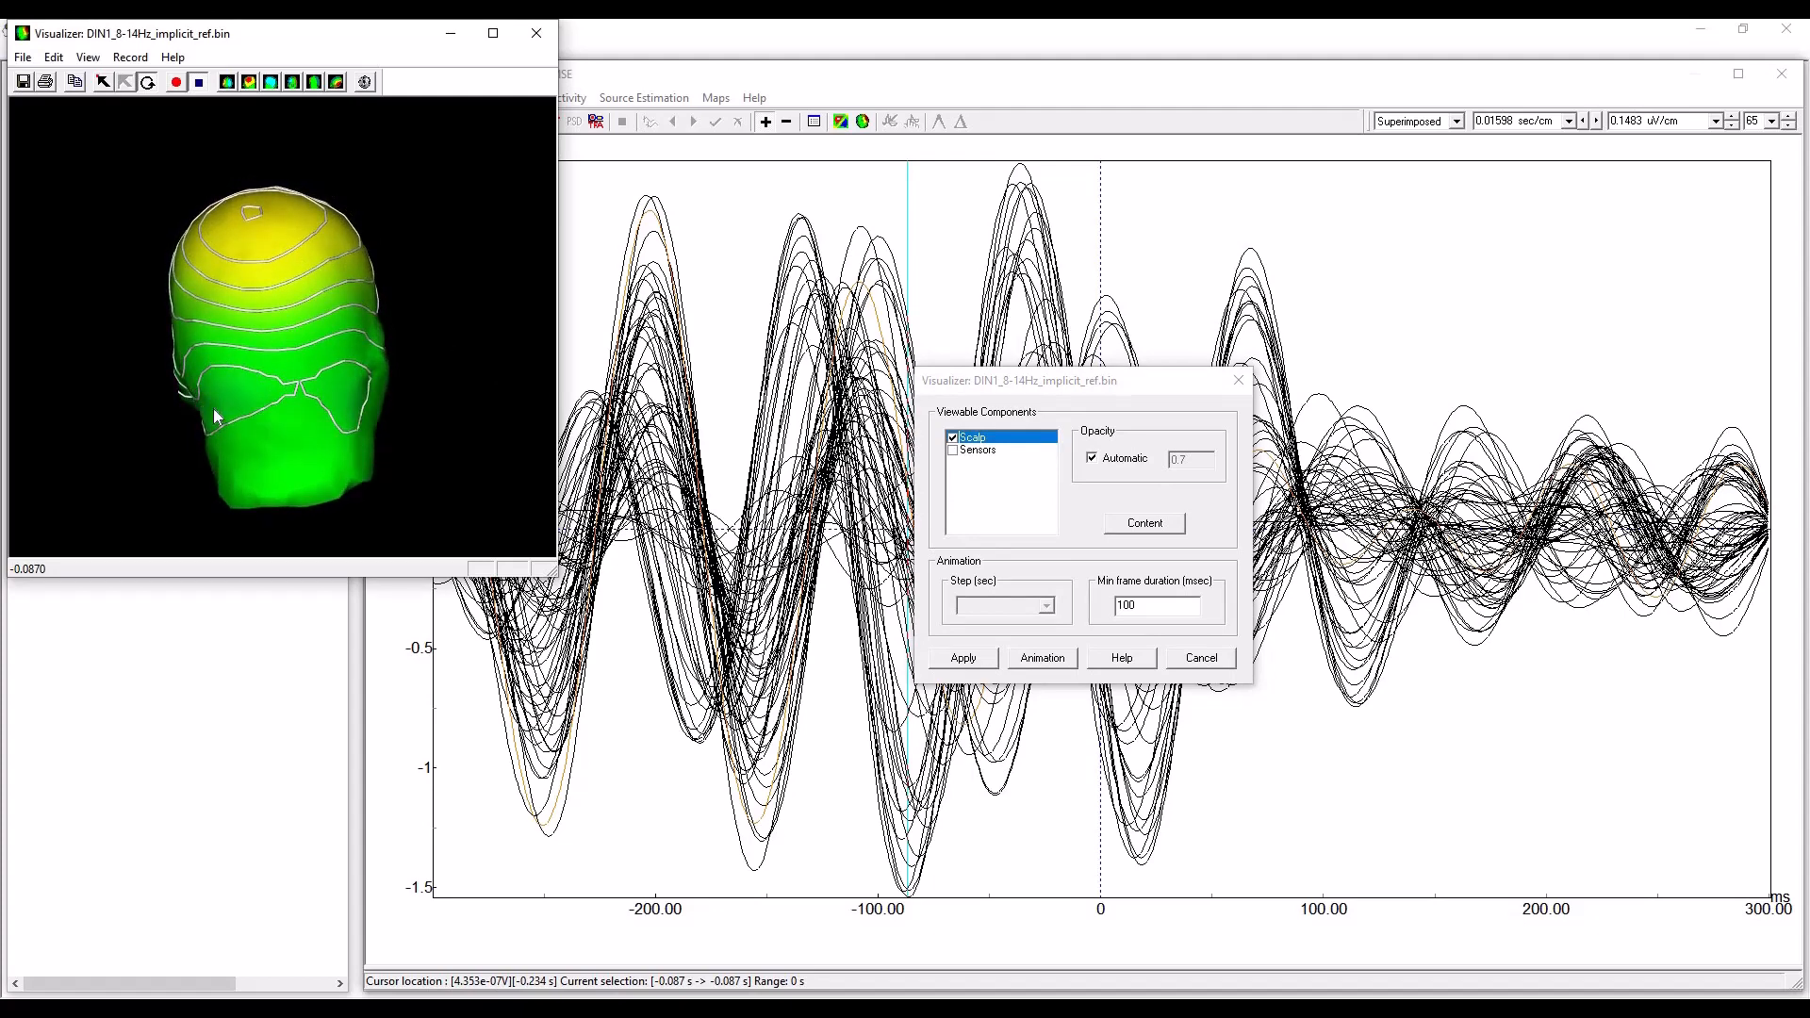
left_click_drag(275, 329, 308, 436)
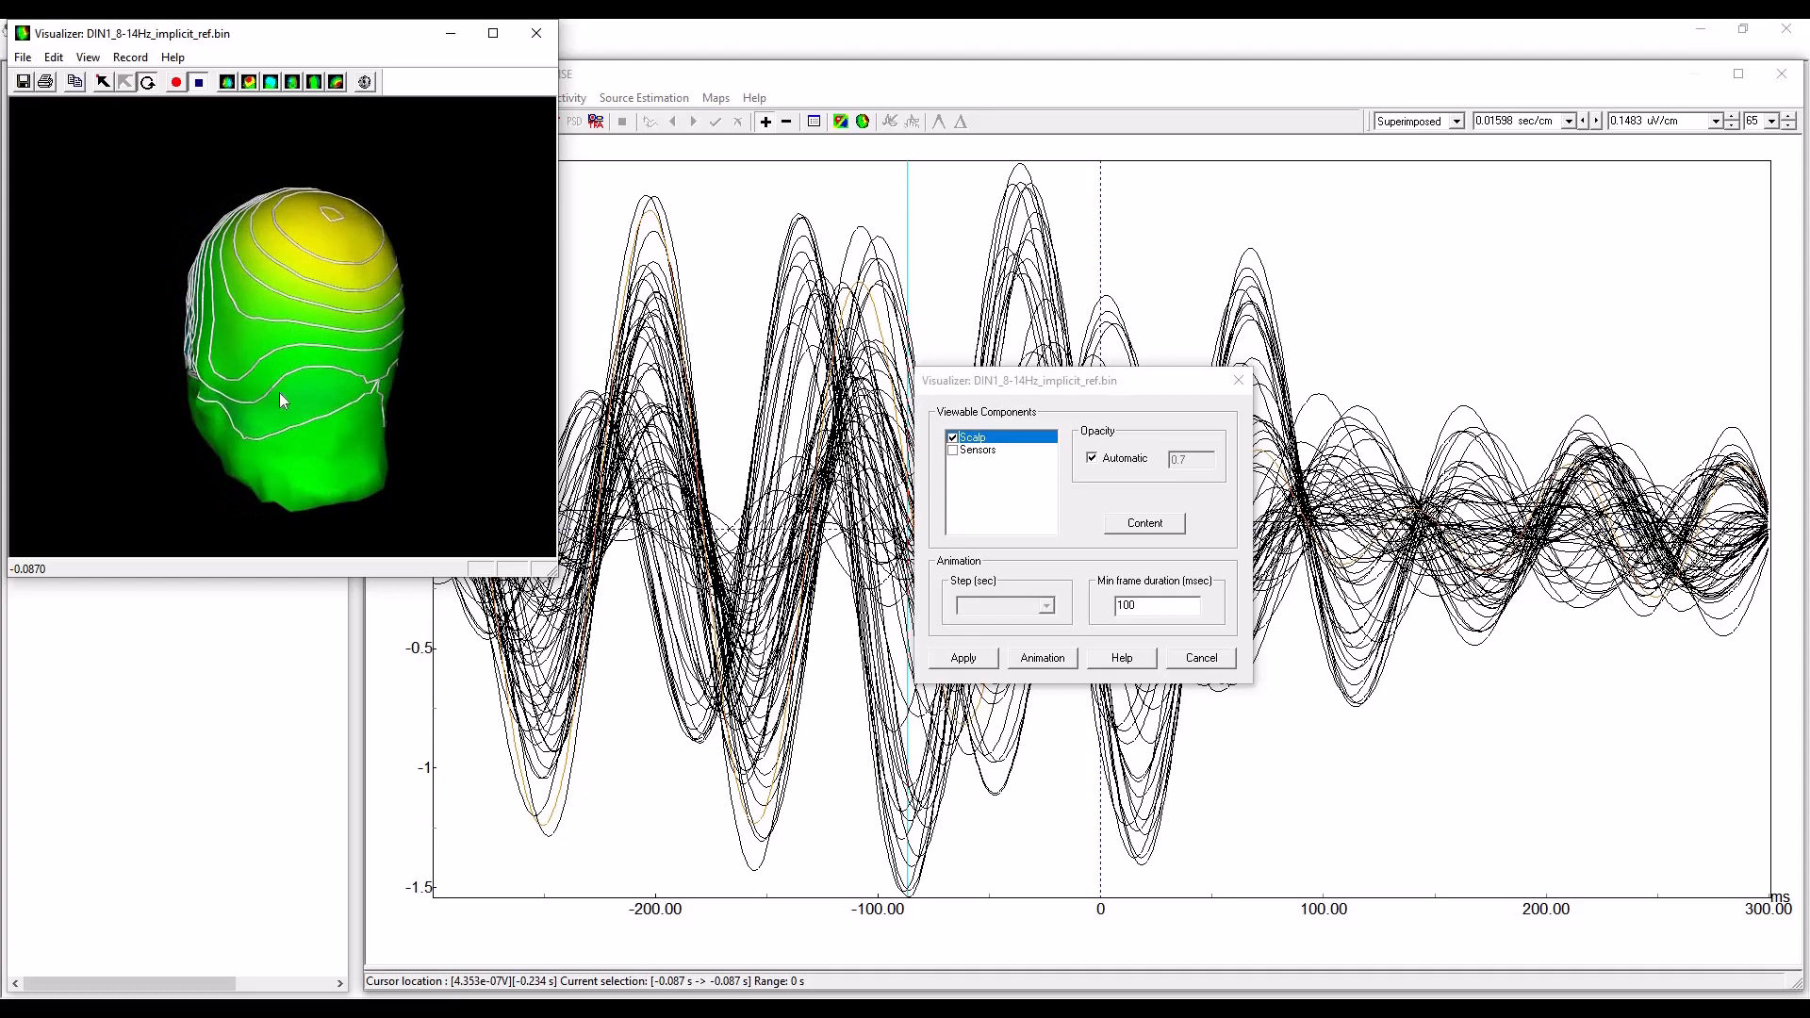
left_click_drag(270, 320, 243, 360)
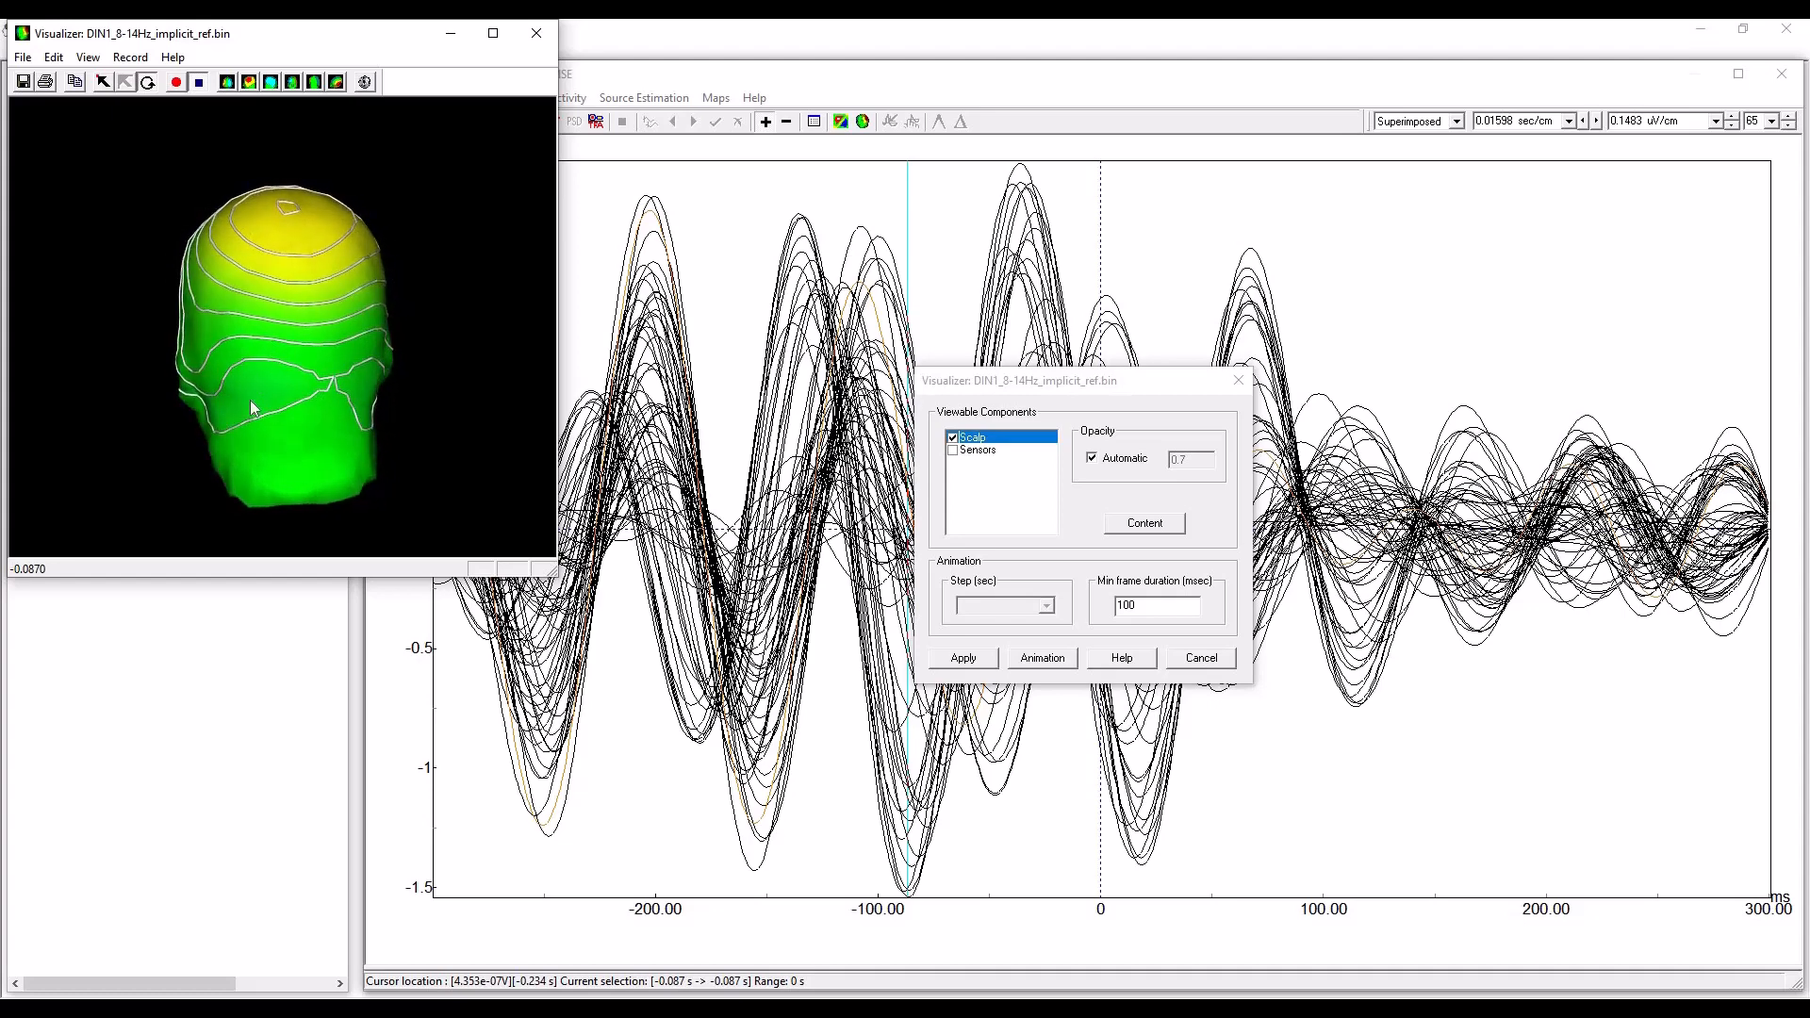
left_click_drag(306, 289, 291, 354)
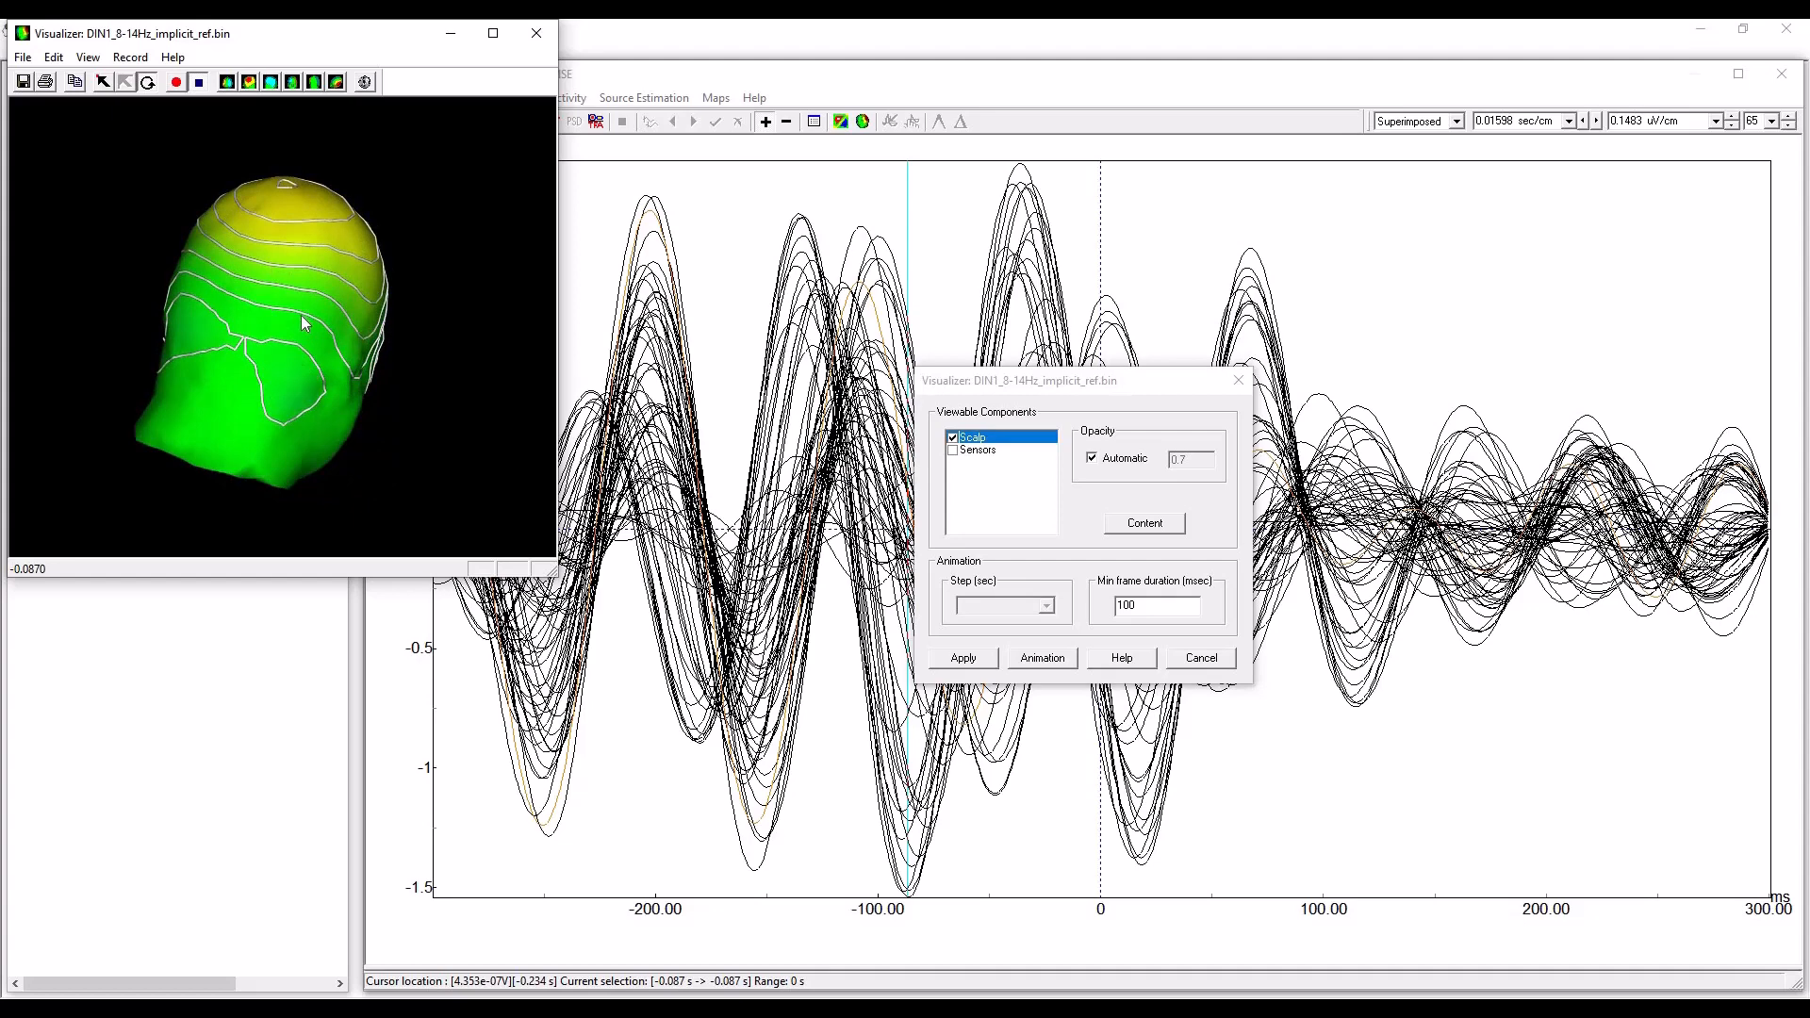
left_click(537, 34)
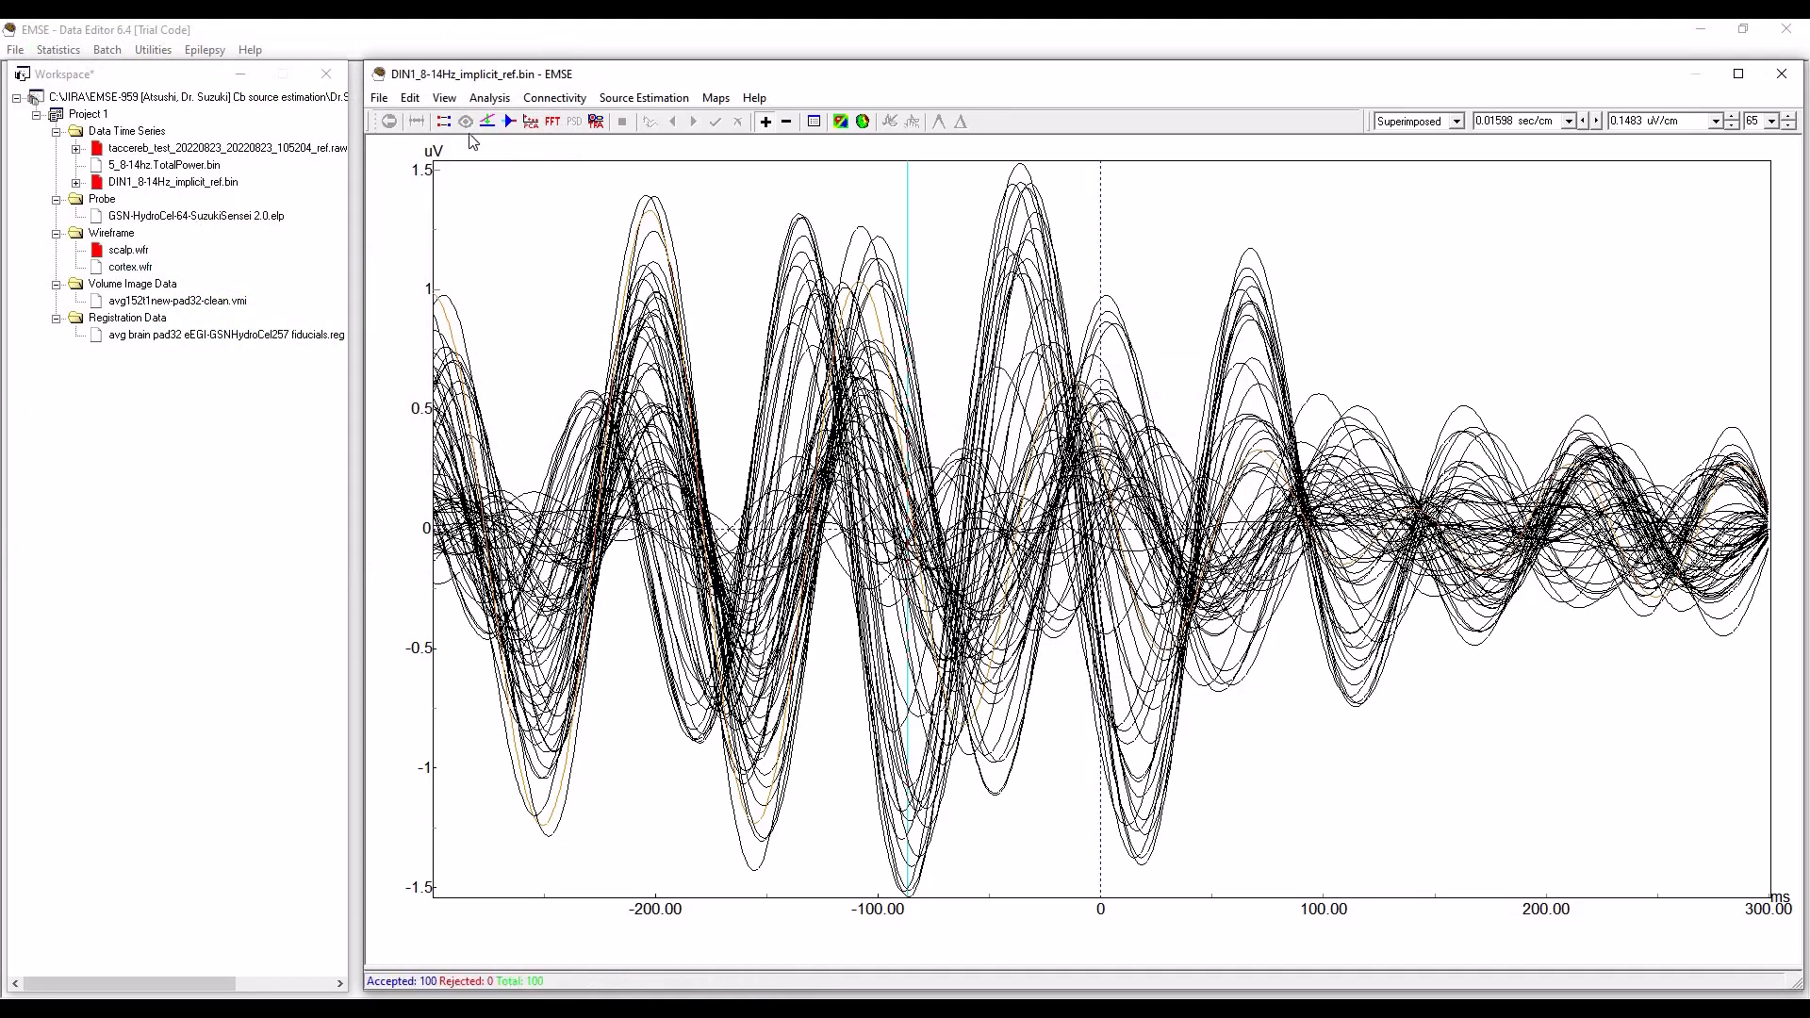
Run a LORETA tomographic source estimation with the source lattice starting at Z = -0.02 m and the 3 Shell Sphere forward model.
left_click(655, 104)
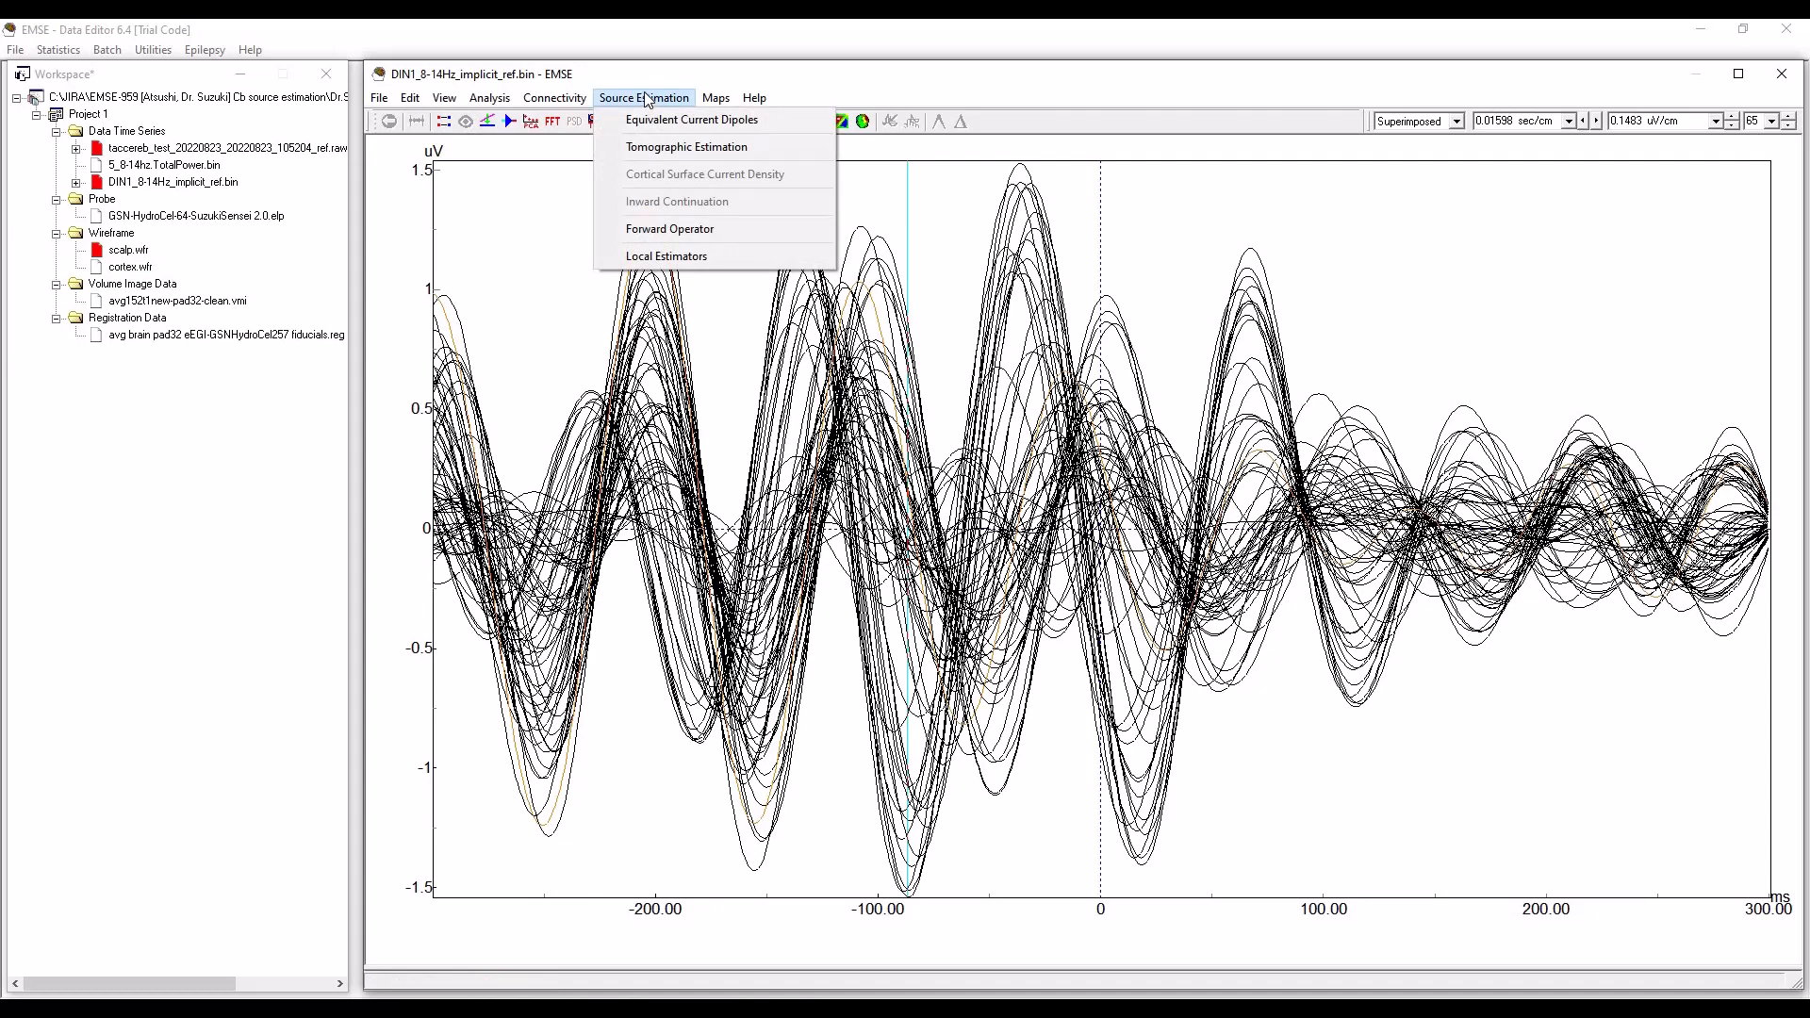
left_click(693, 148)
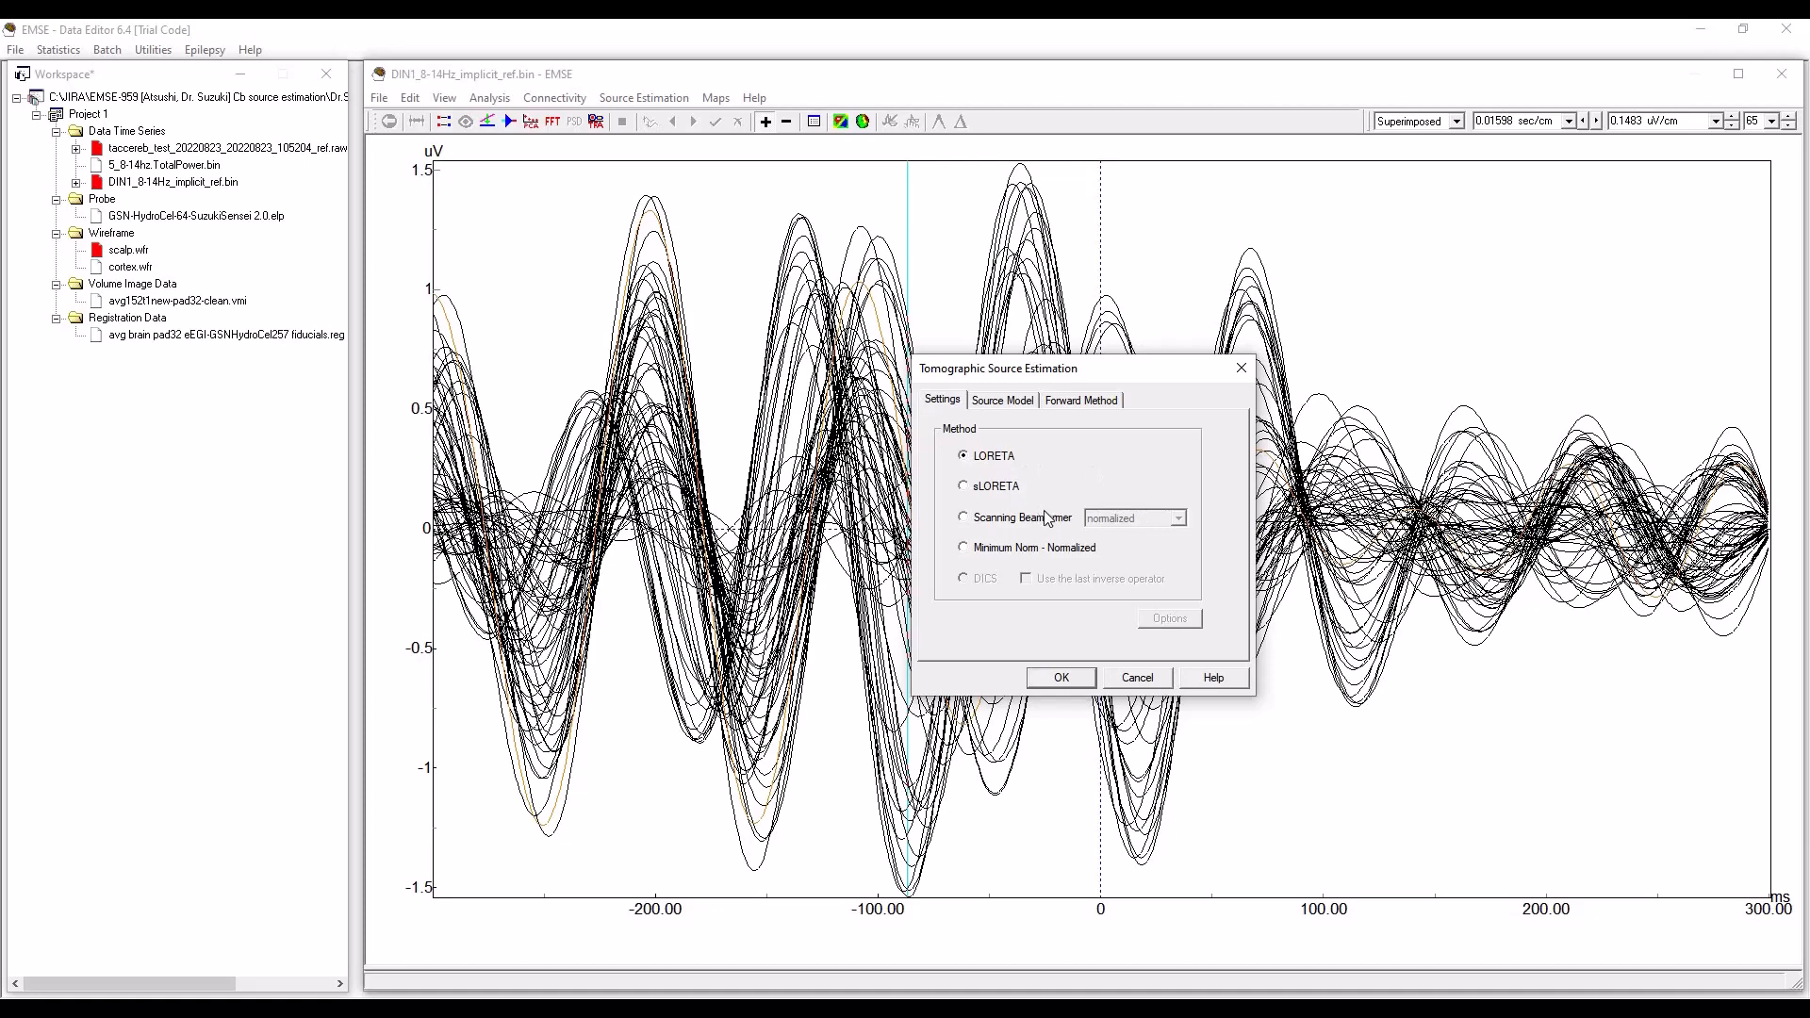
left_click(1003, 404)
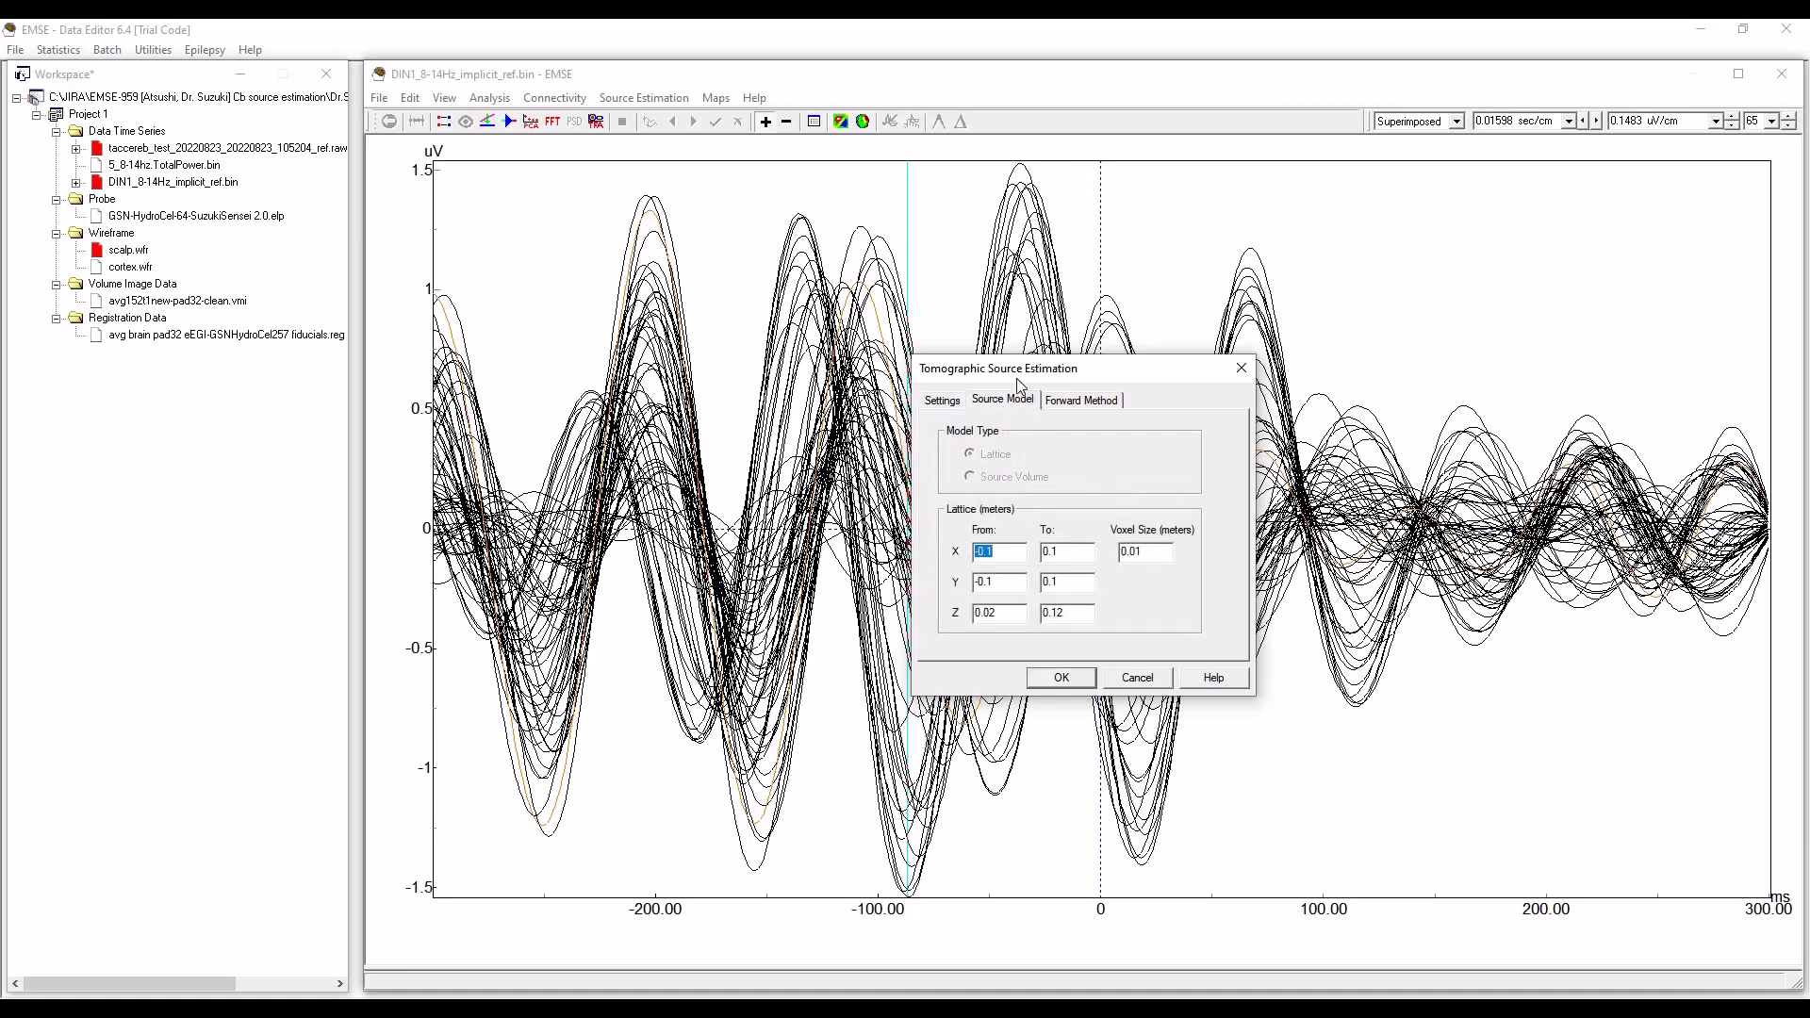
left_click(988, 613)
type("-")
left_click(998, 614)
left_click(1084, 399)
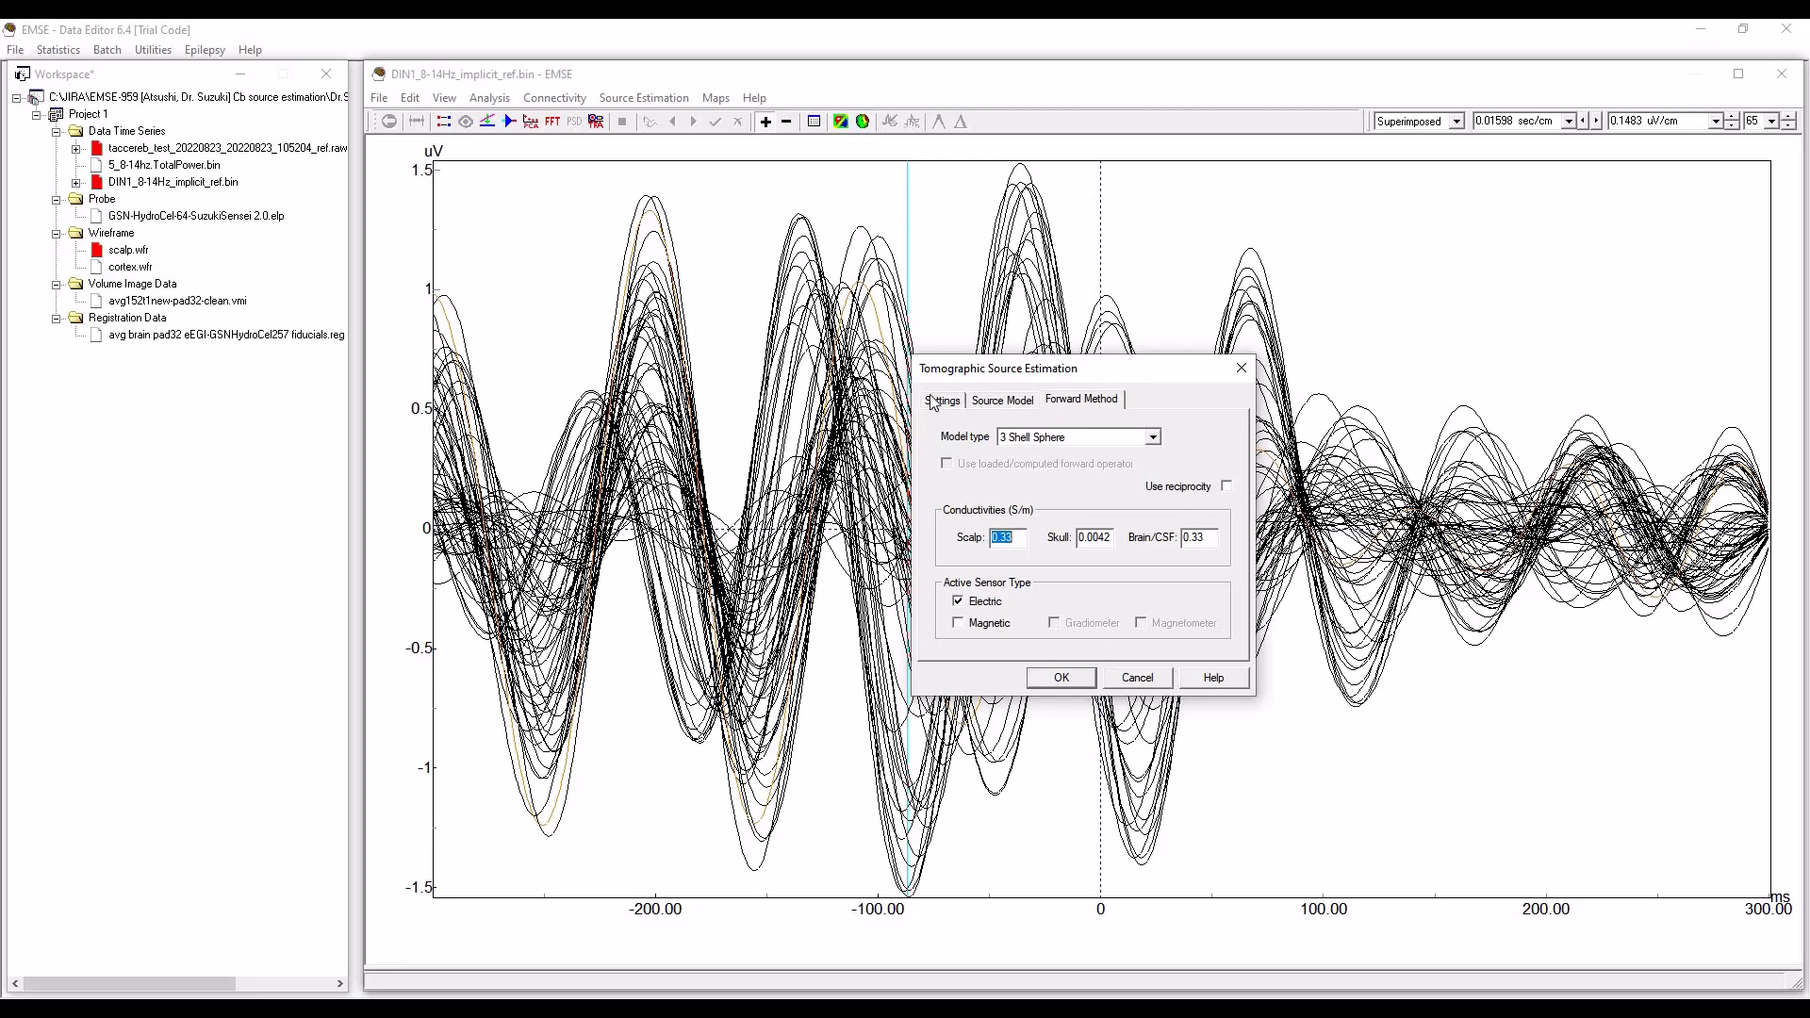
left_click(1063, 677)
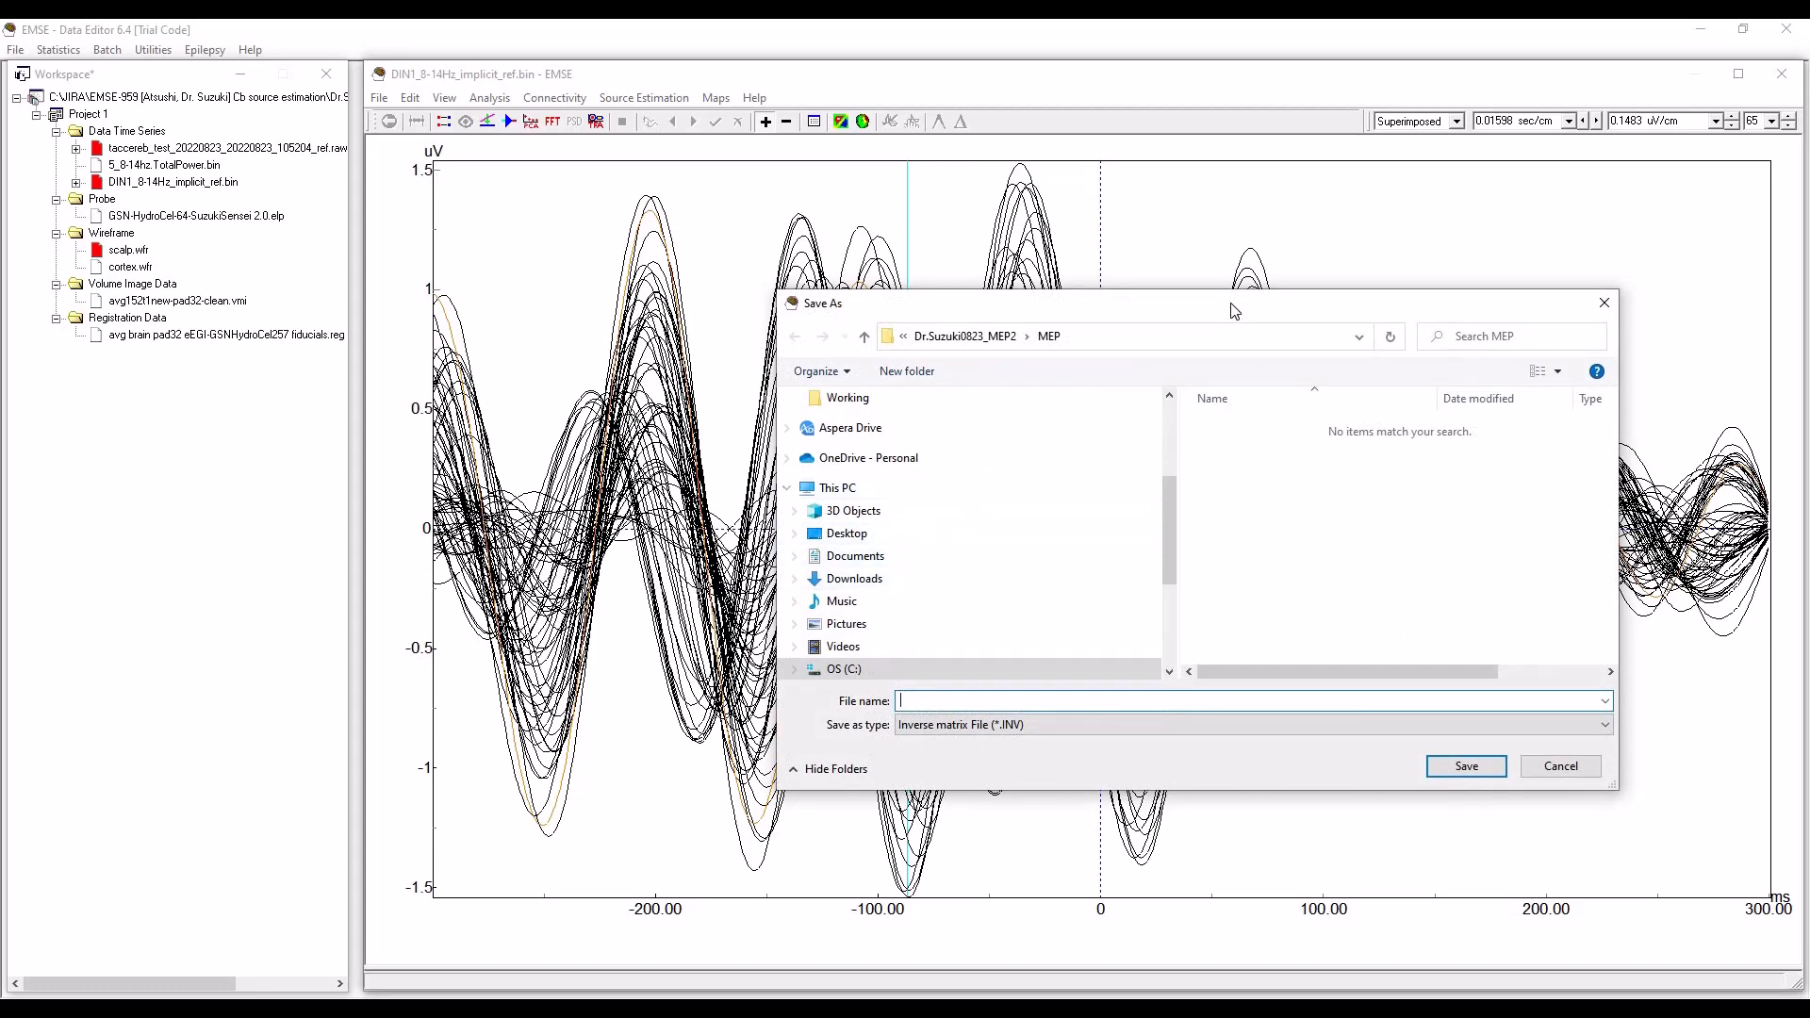
Save the inverse matrix as LORETA_Cb_implicit_ref in the MEP folder and add it to Project 1 in the workspace.
left_click_drag(1235, 311, 1035, 286)
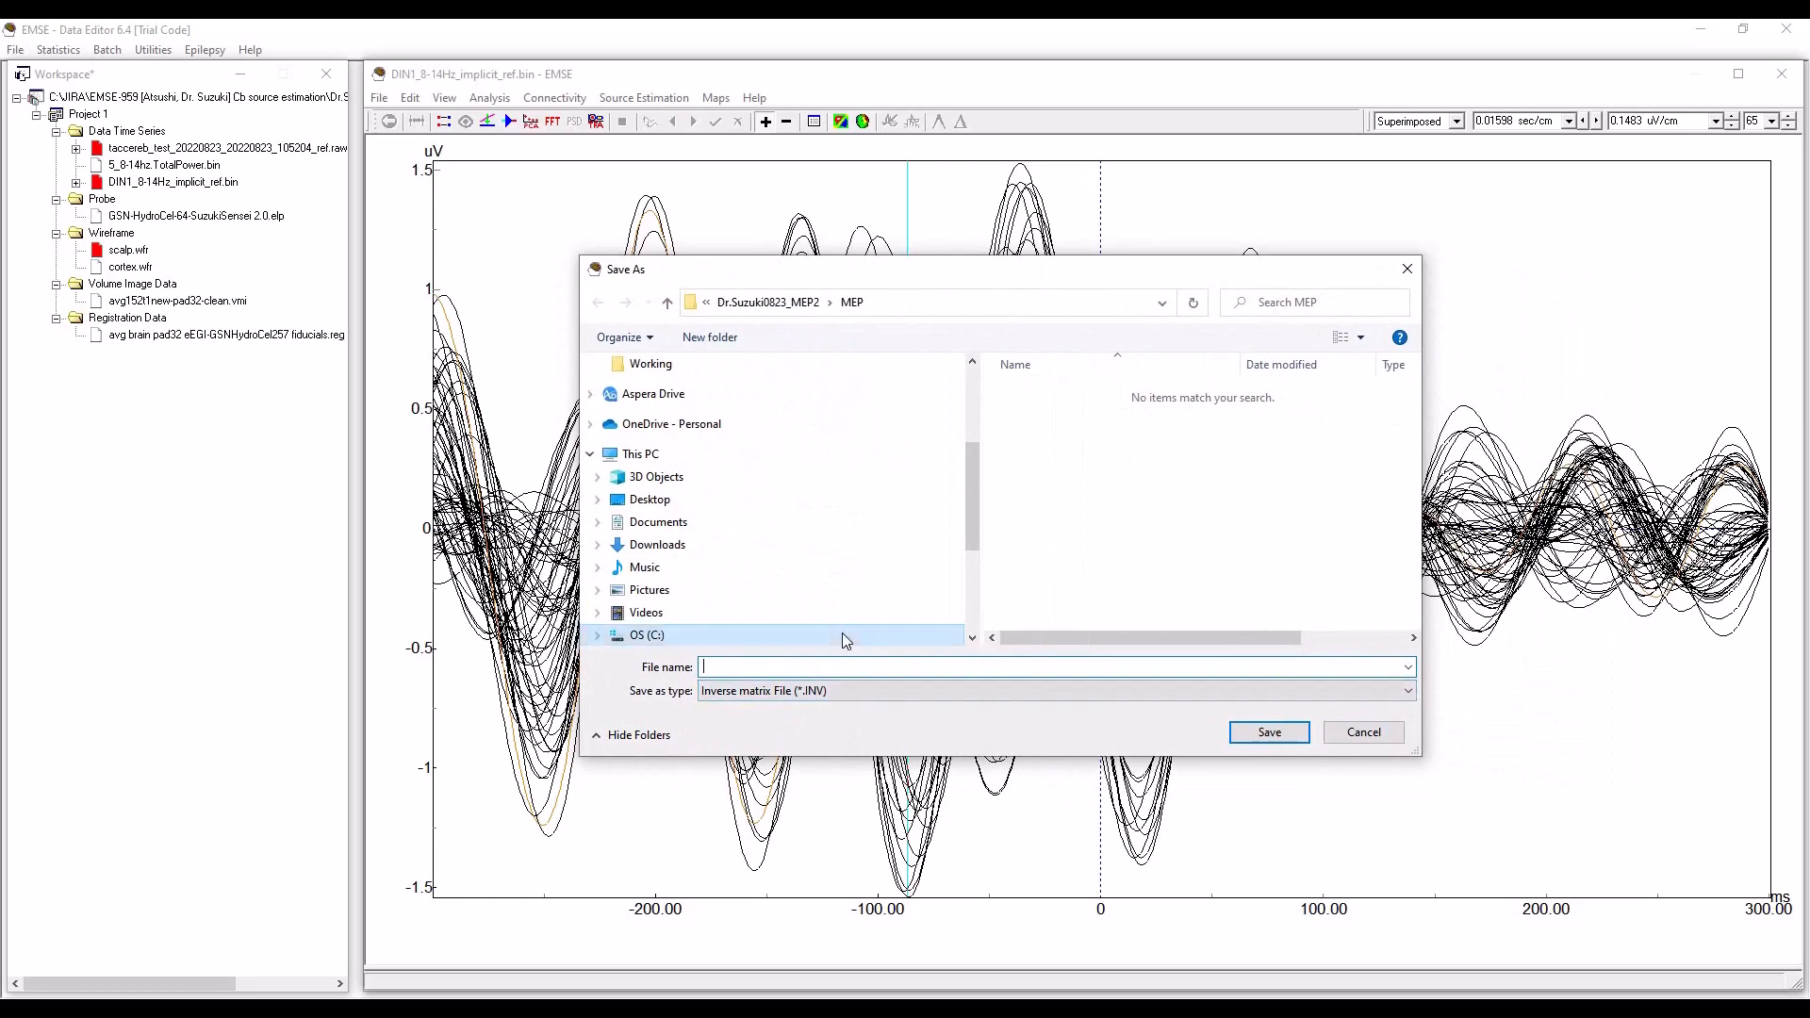
type("LORE")
type("TA_Cb")
type("_implicit_ref")
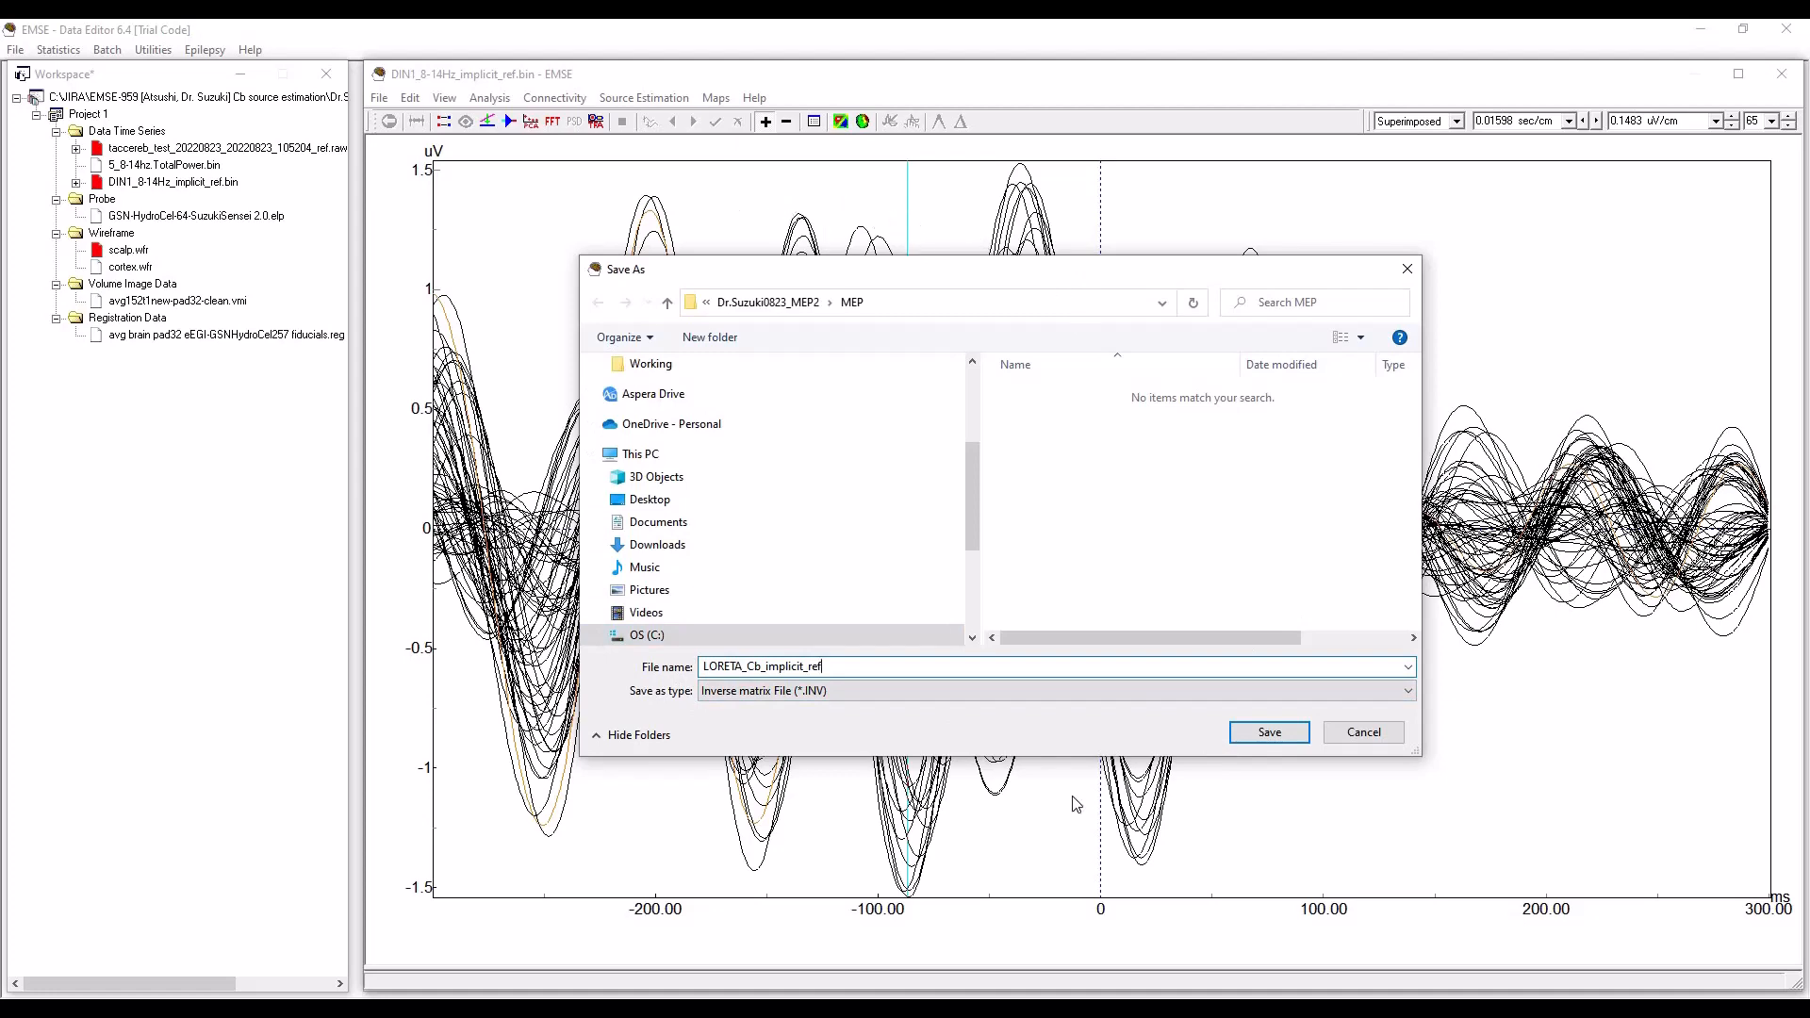
left_click(1279, 737)
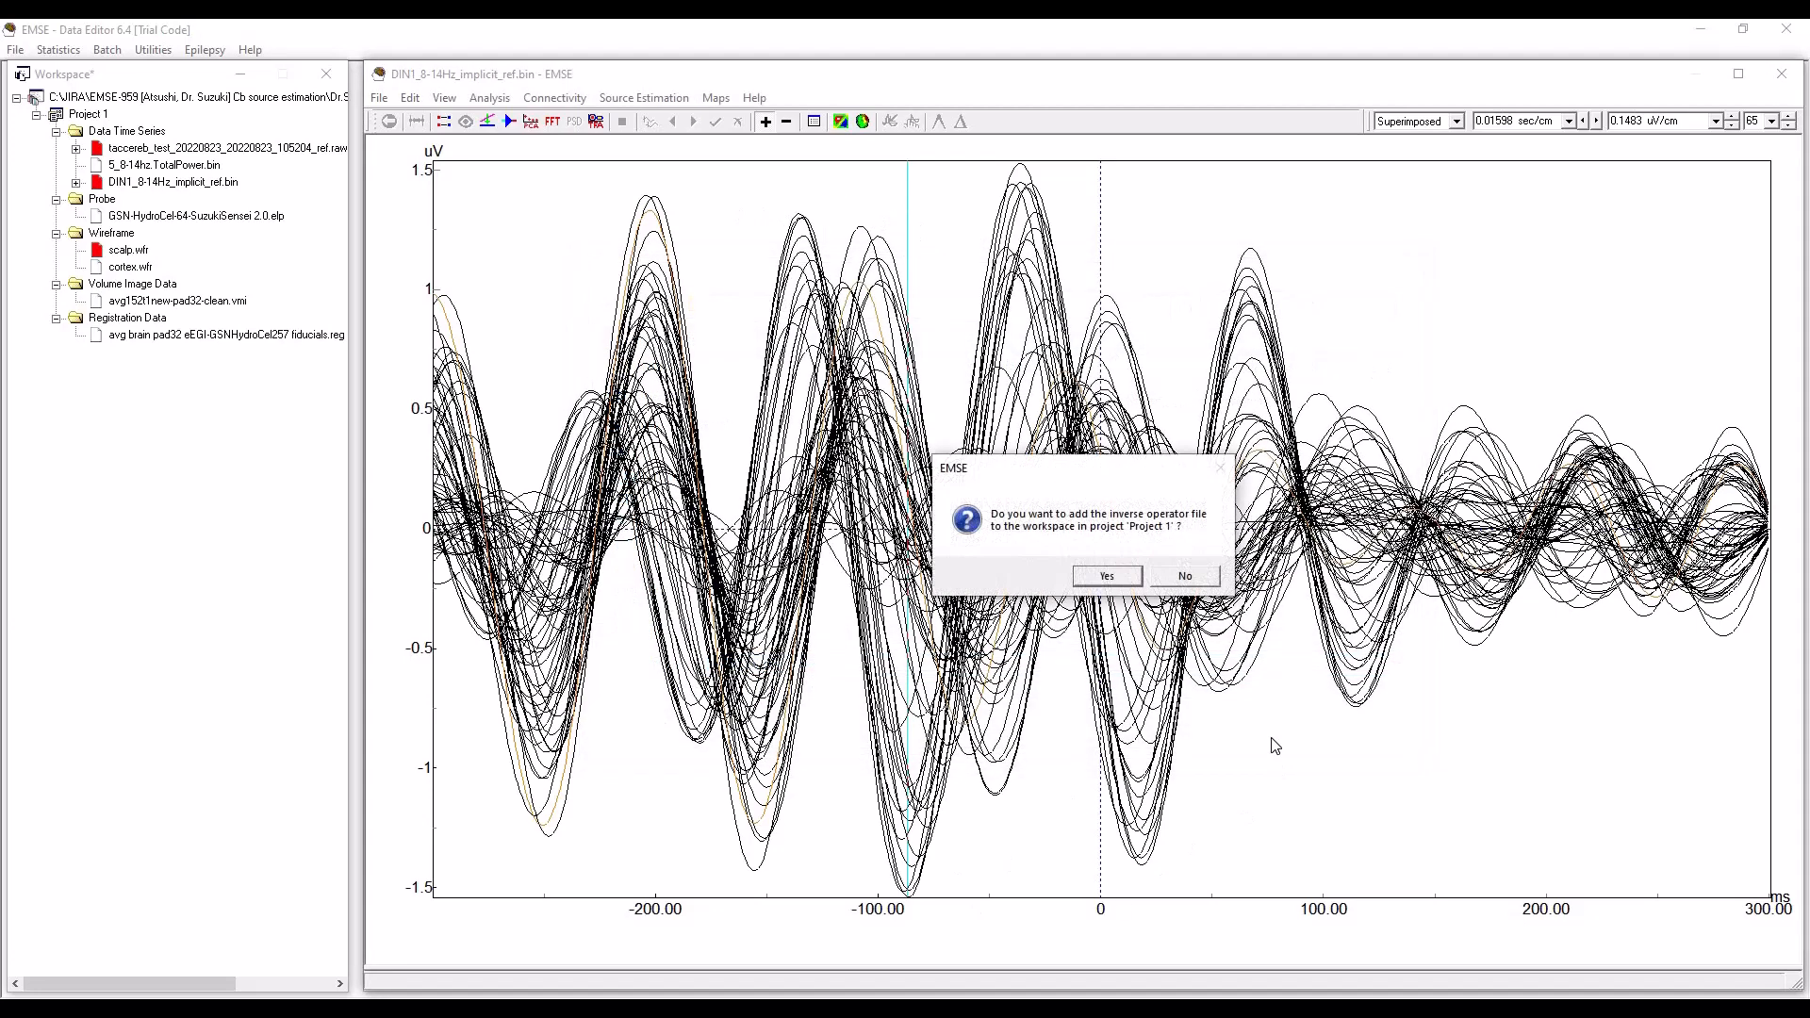
left_click(1107, 576)
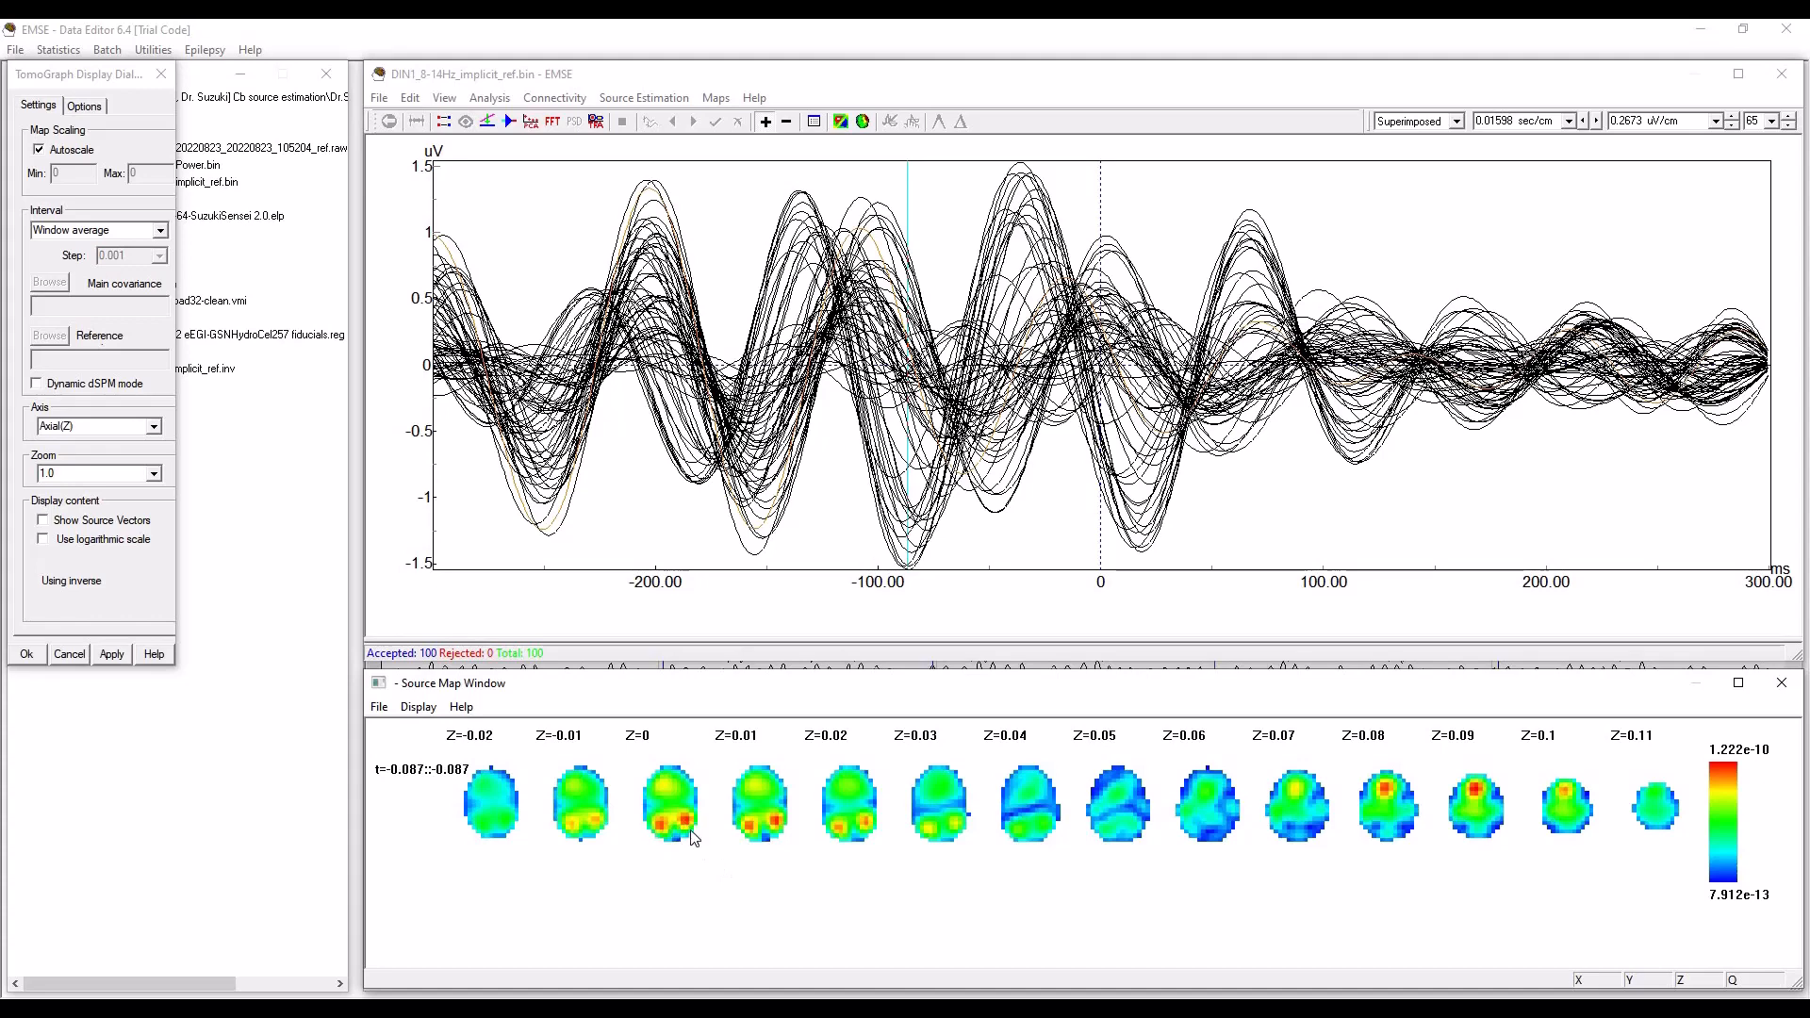
Move the tomograph display settings clear of the workspace tree and refresh the LORETA source maps for about -87 ms.
left_click_drag(76, 75, 127, 180)
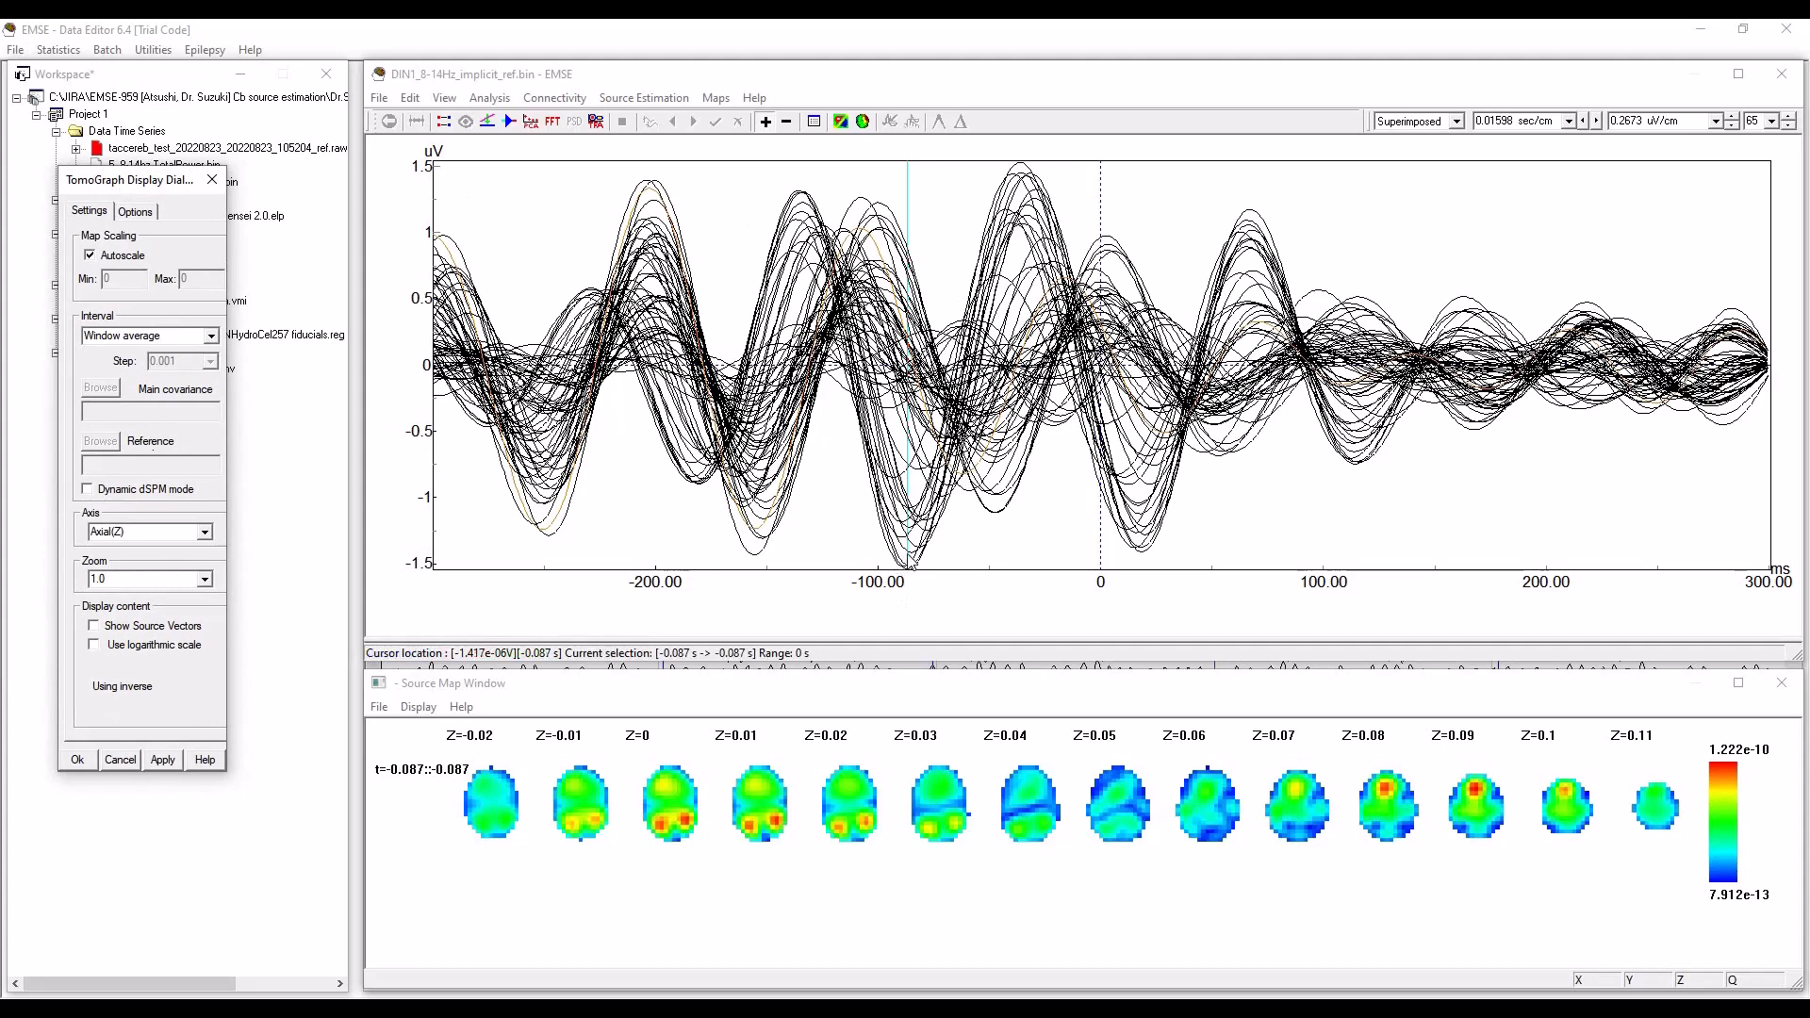
left_click(906, 566)
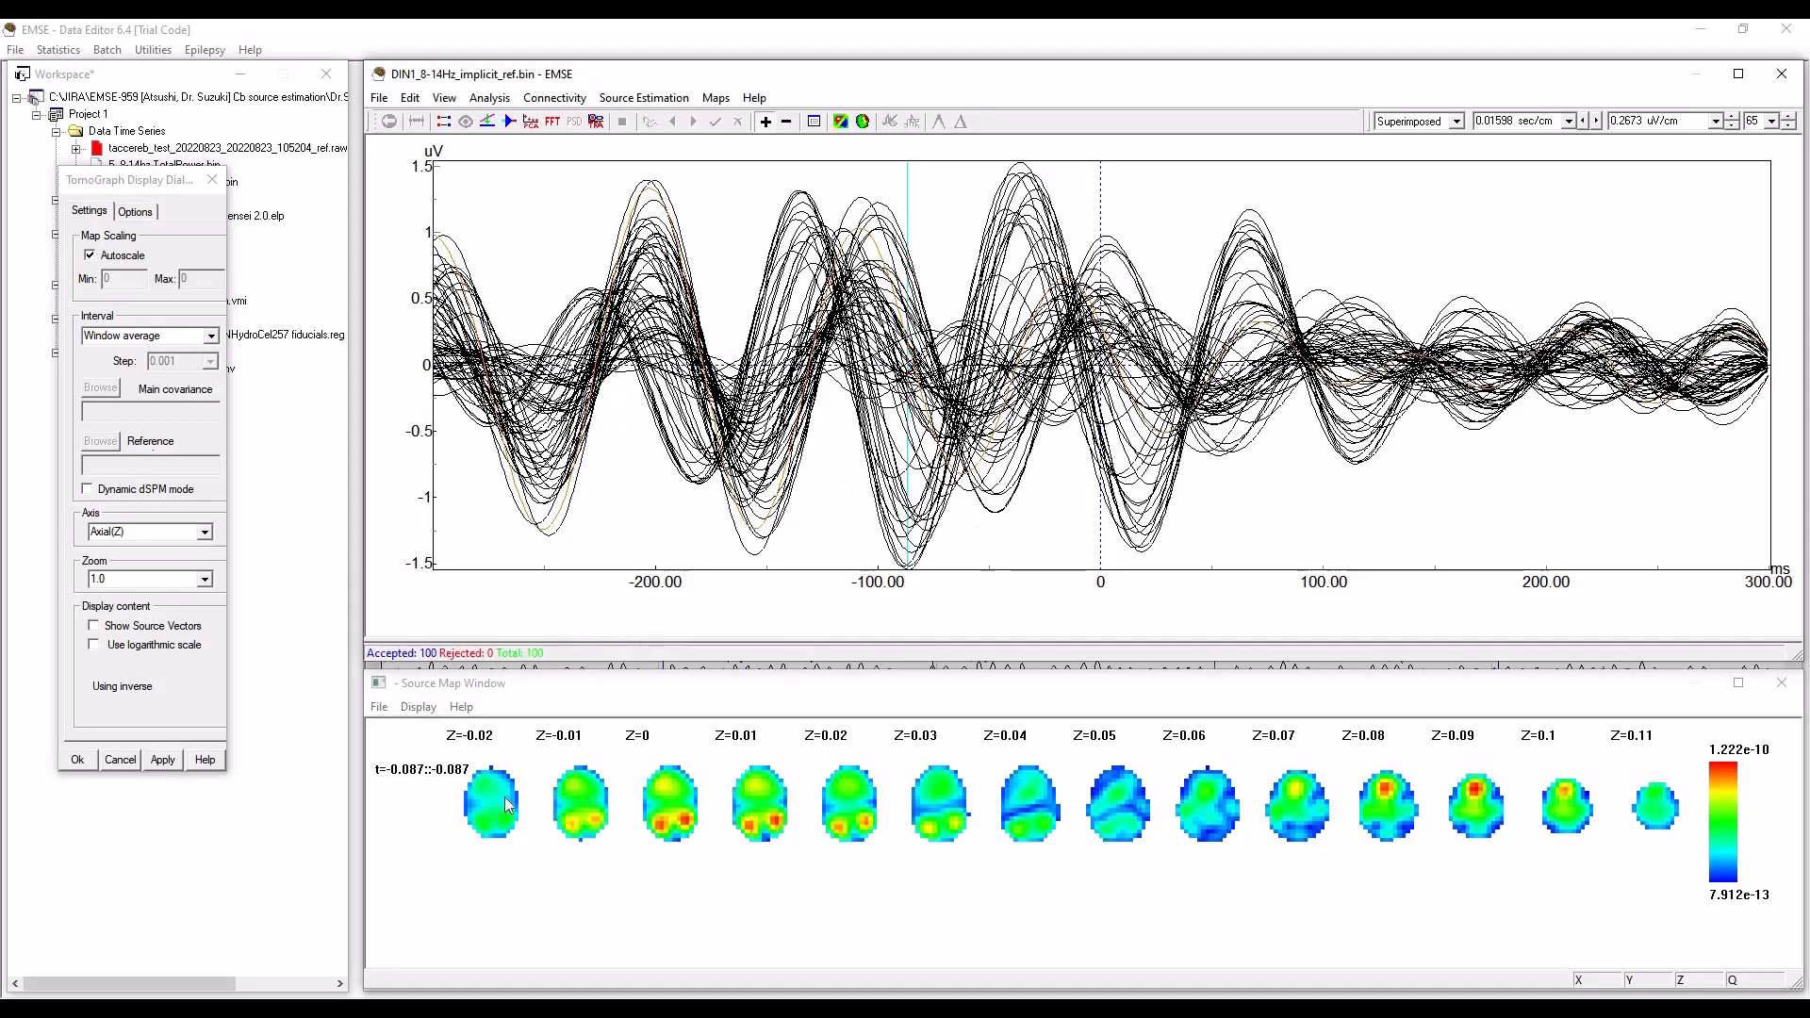
left_click(418, 707)
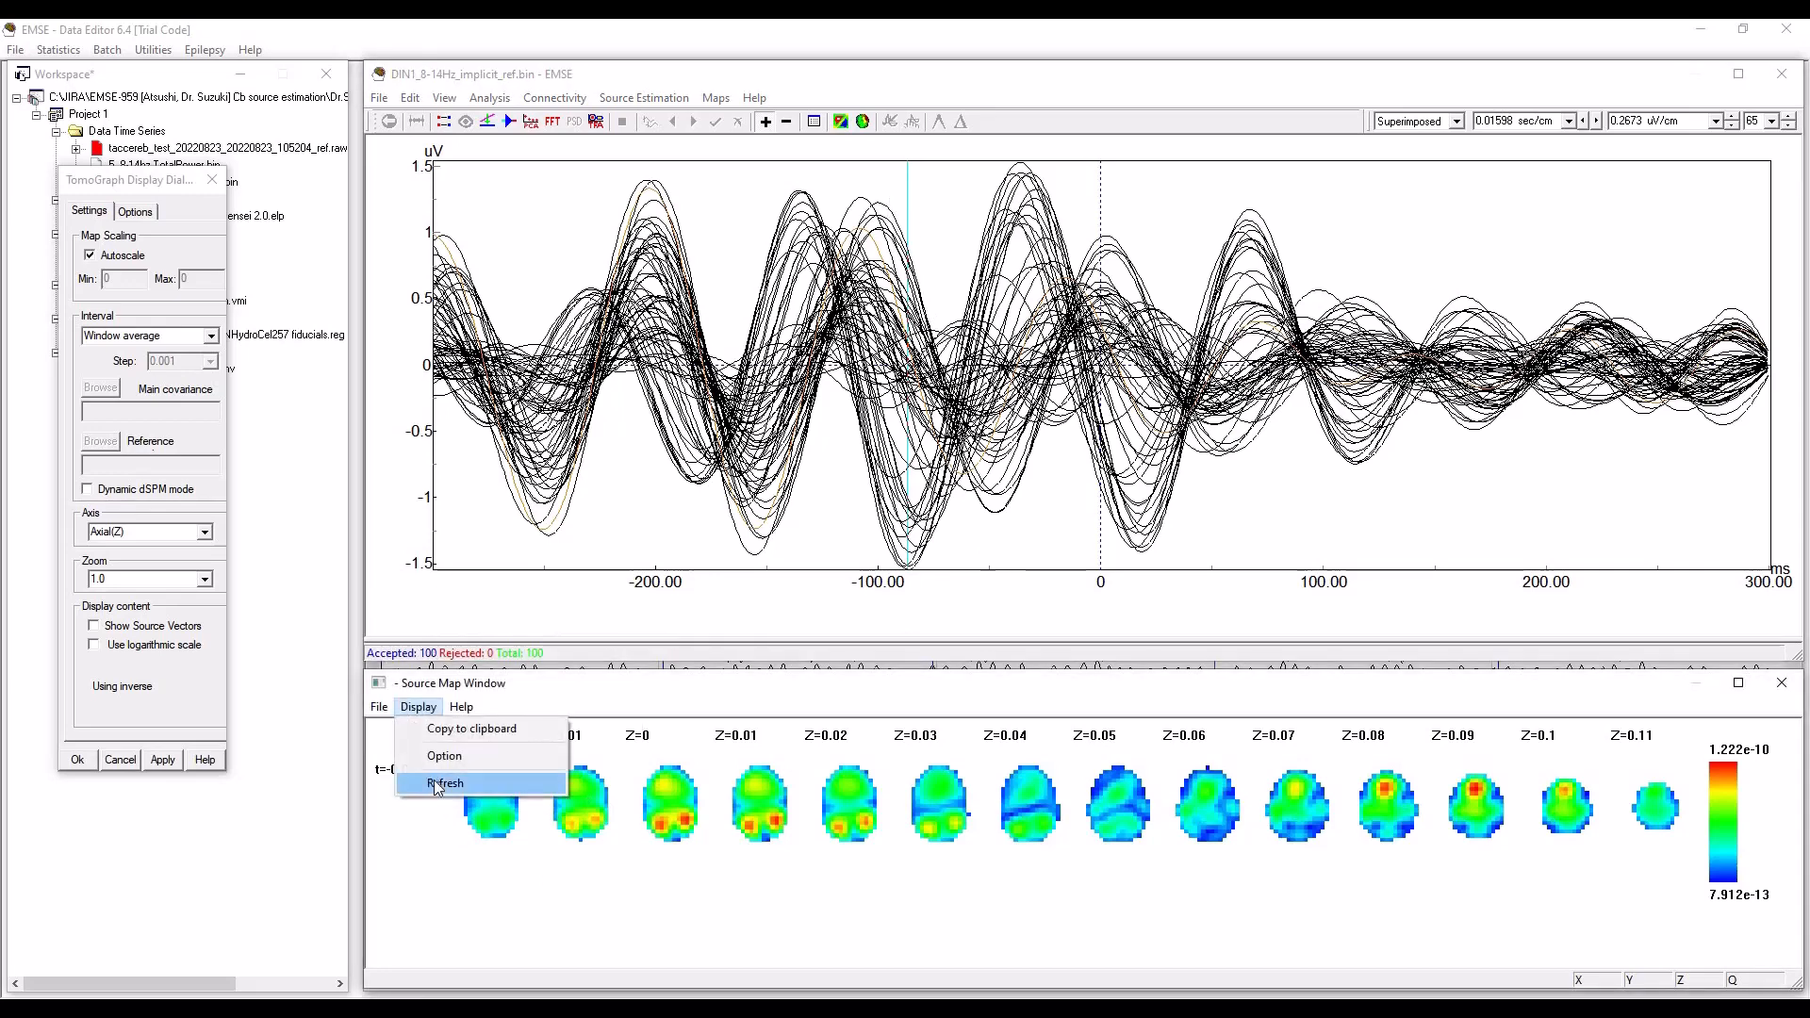
left_click(437, 784)
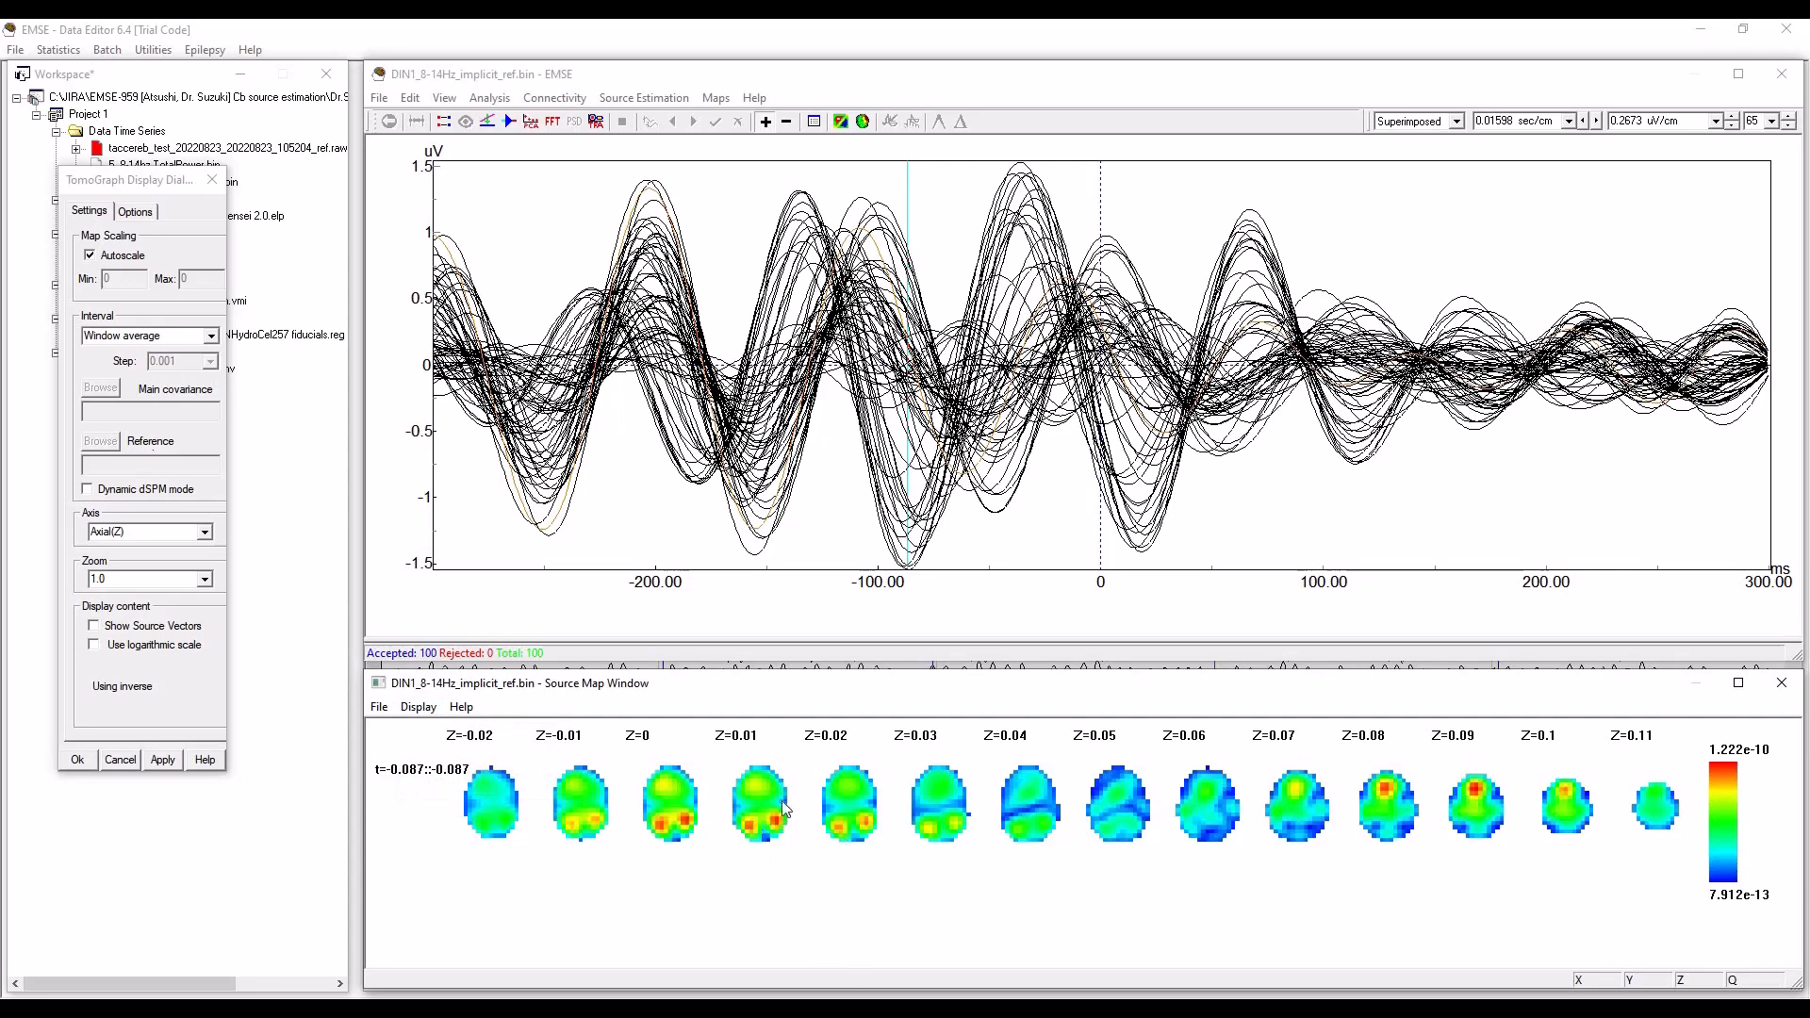
Place the time cursor at about 16 ms and refresh the LORETA source maps for that latency.
left_click(1139, 526)
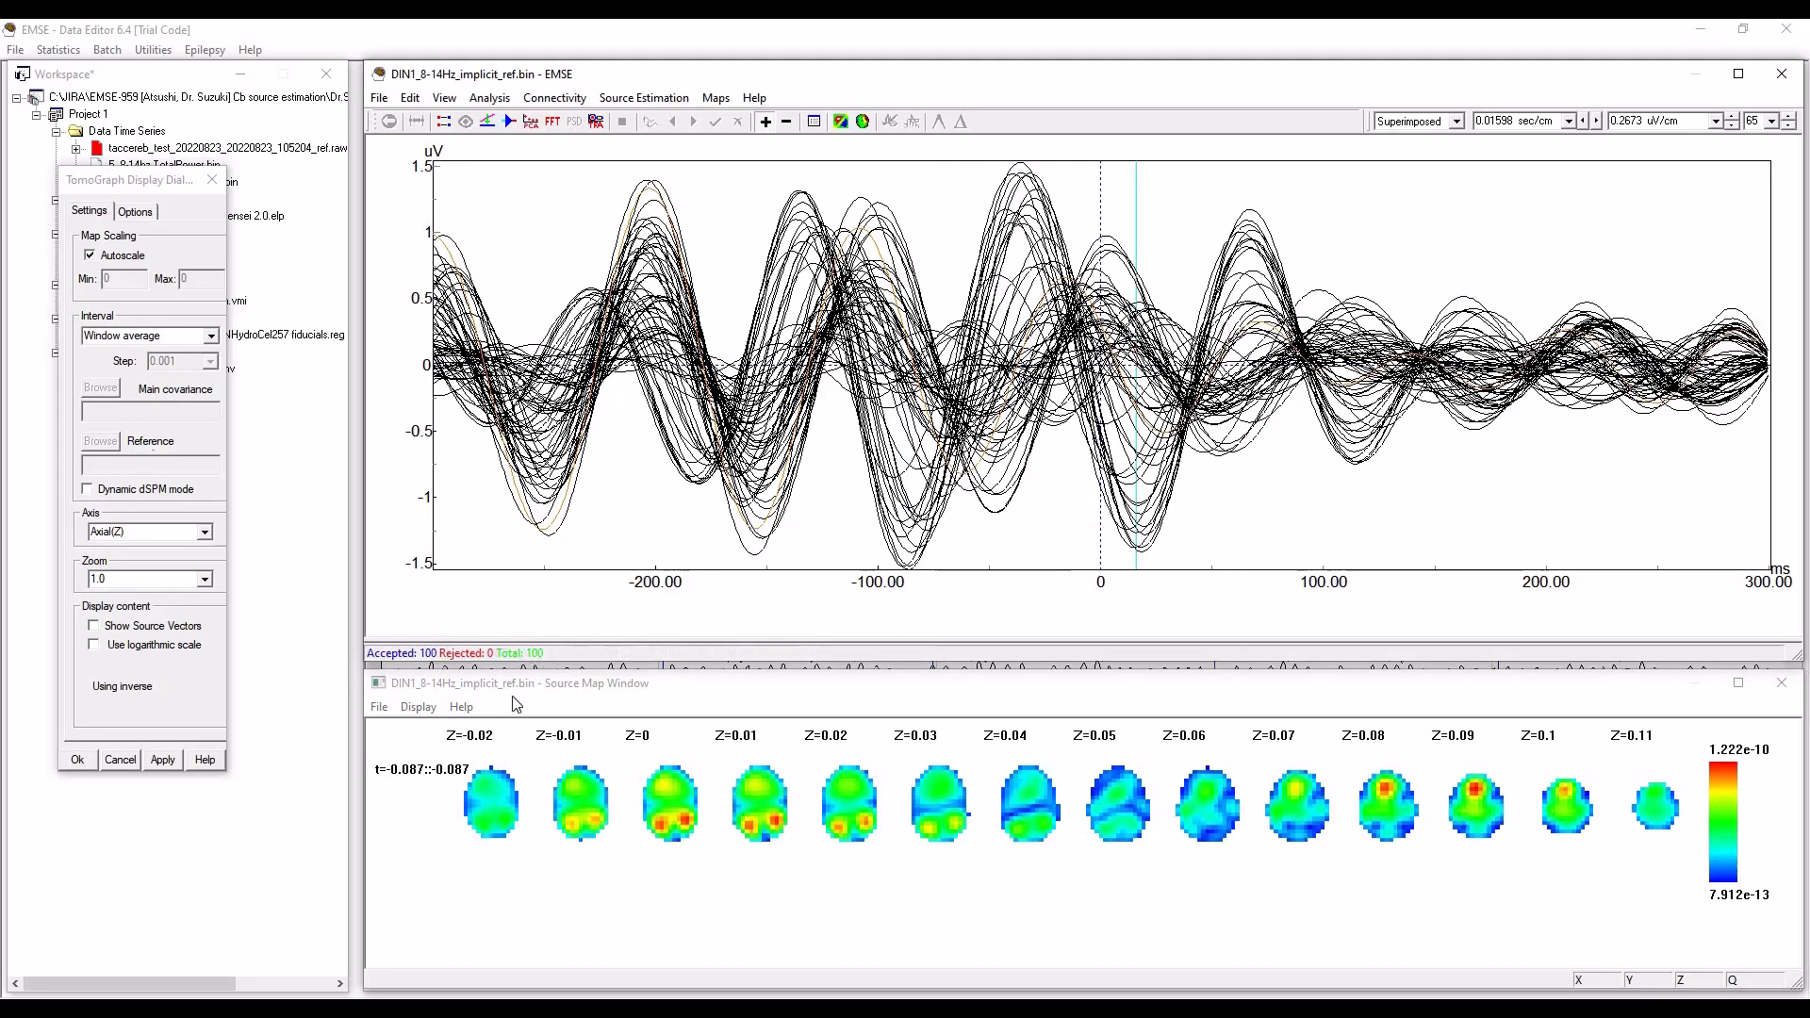
left_click(419, 707)
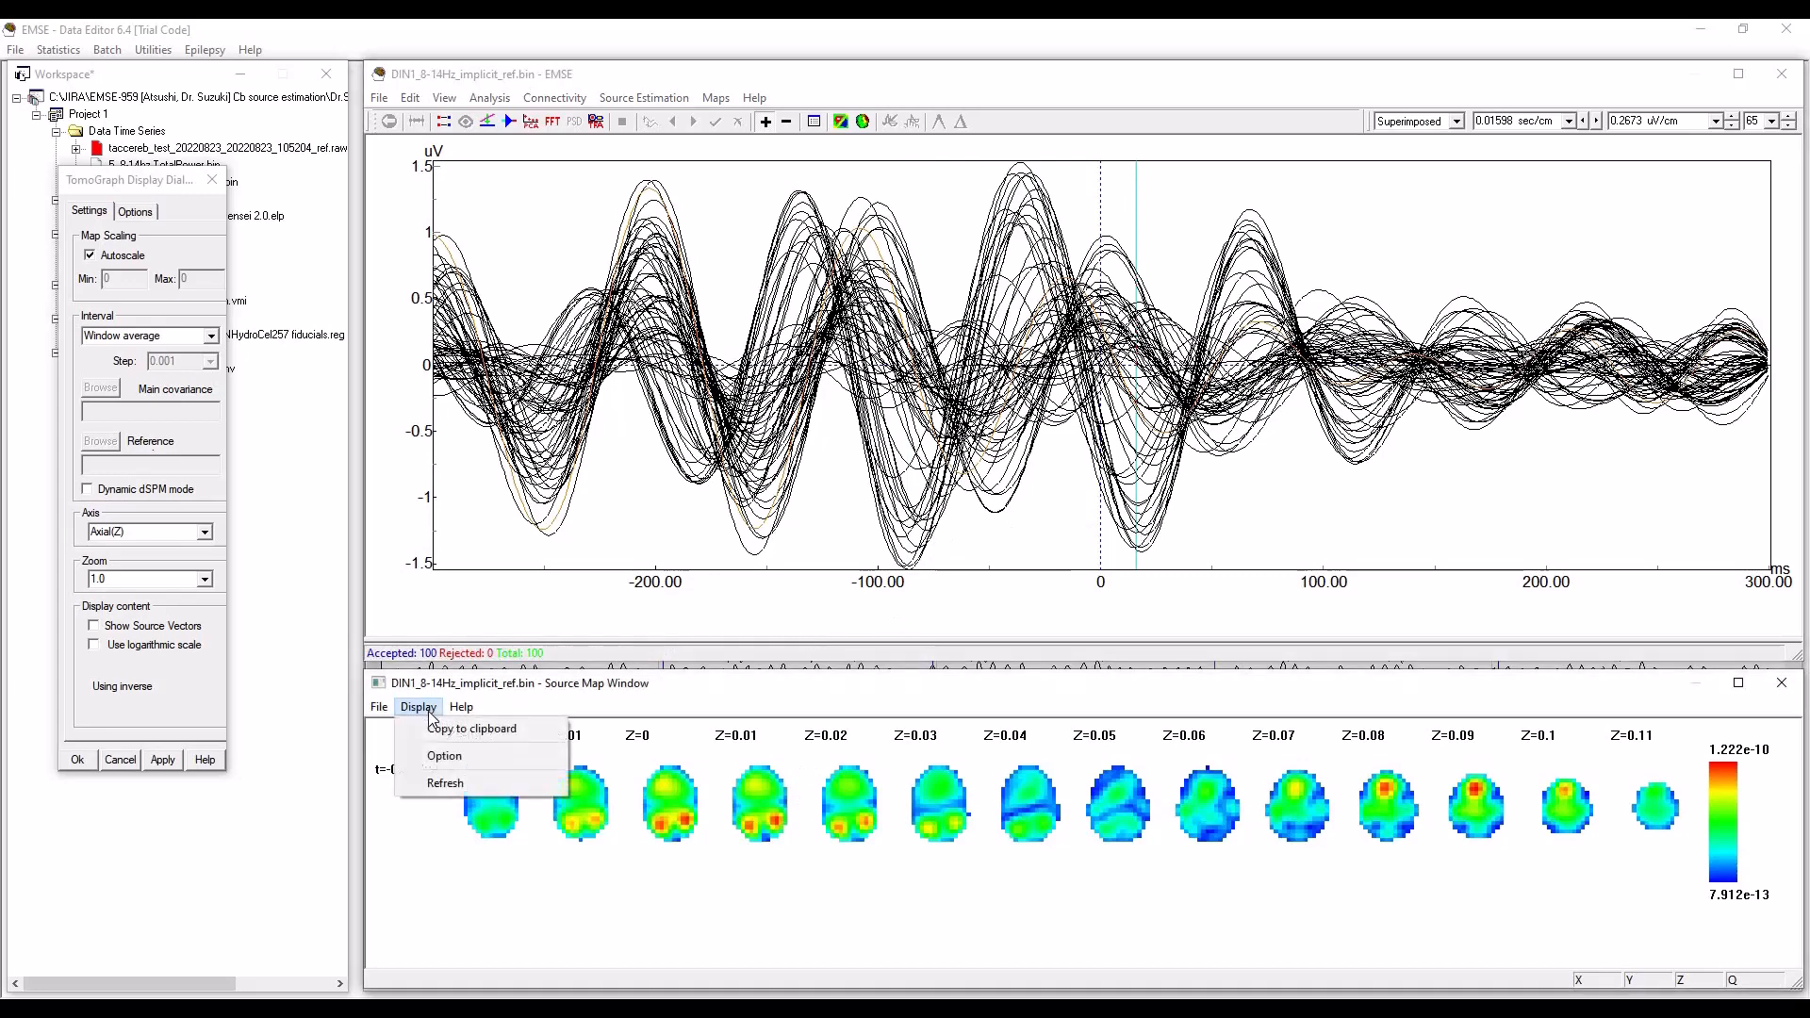
left_click(447, 784)
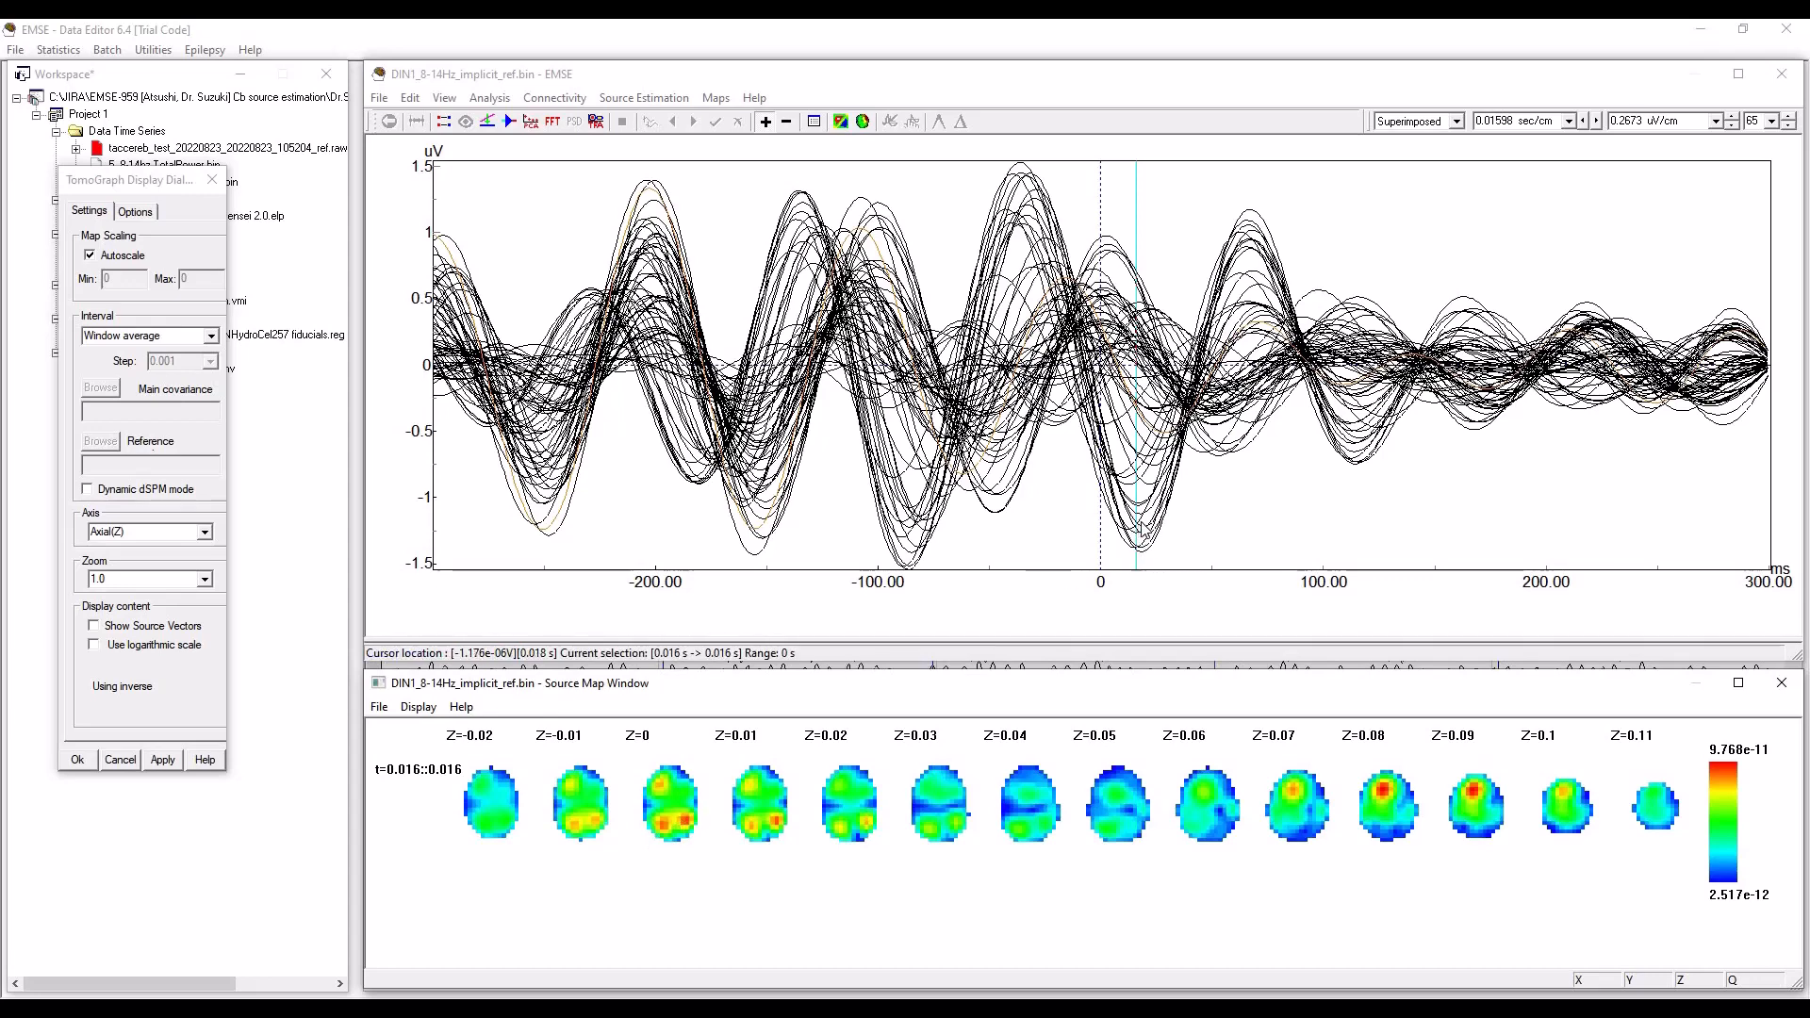
Select the entire time range of the averaged 8-14 Hz DIN1 waveforms.
left_click(908, 547)
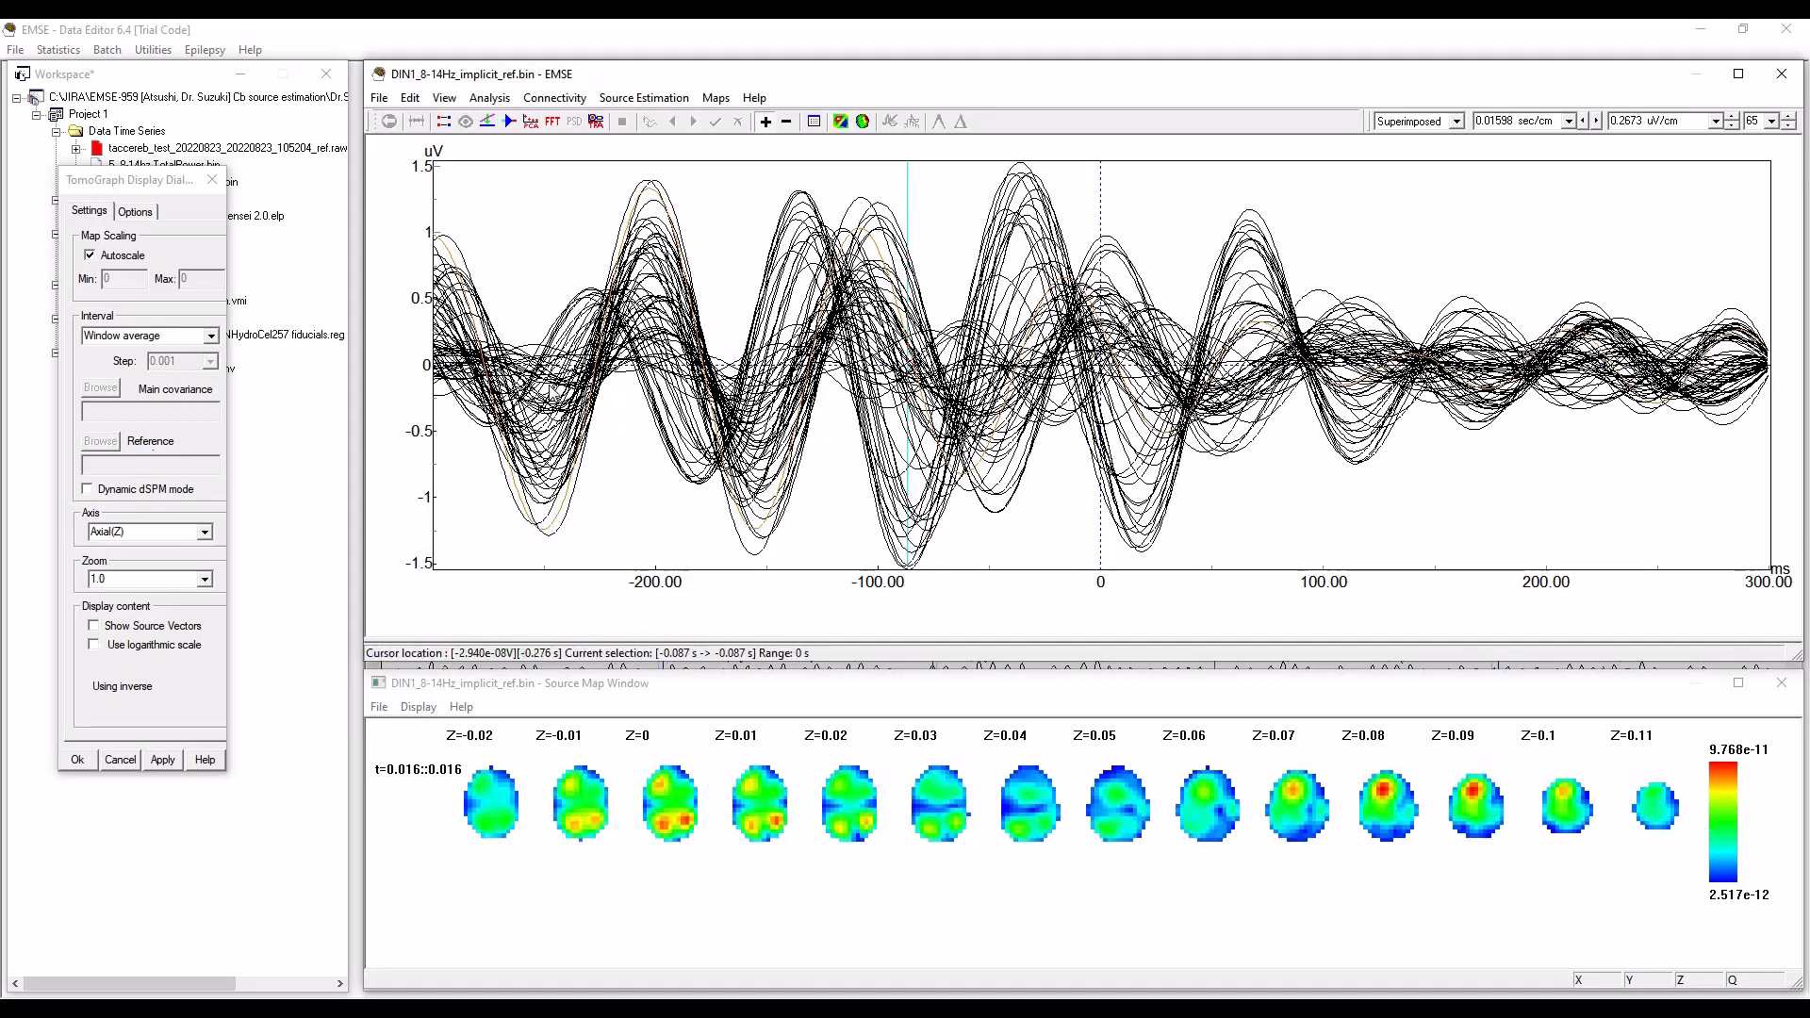
left_click(785, 351)
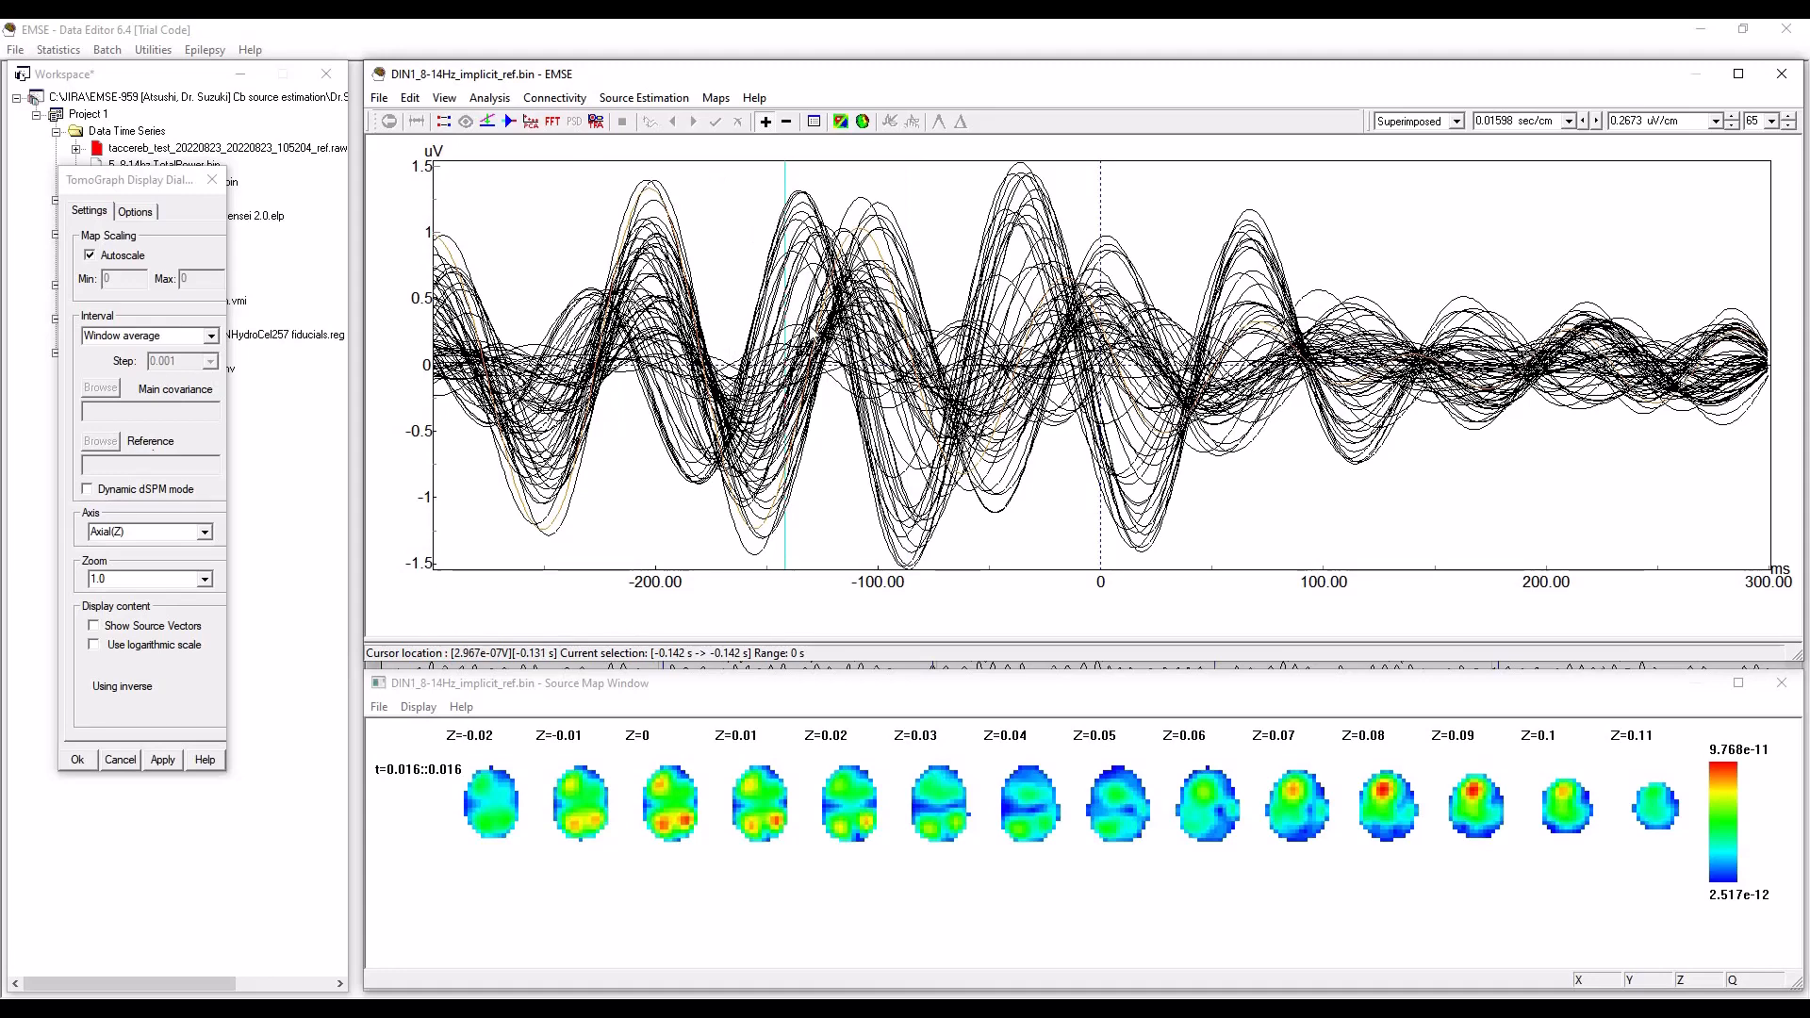
key("ctrl+a")
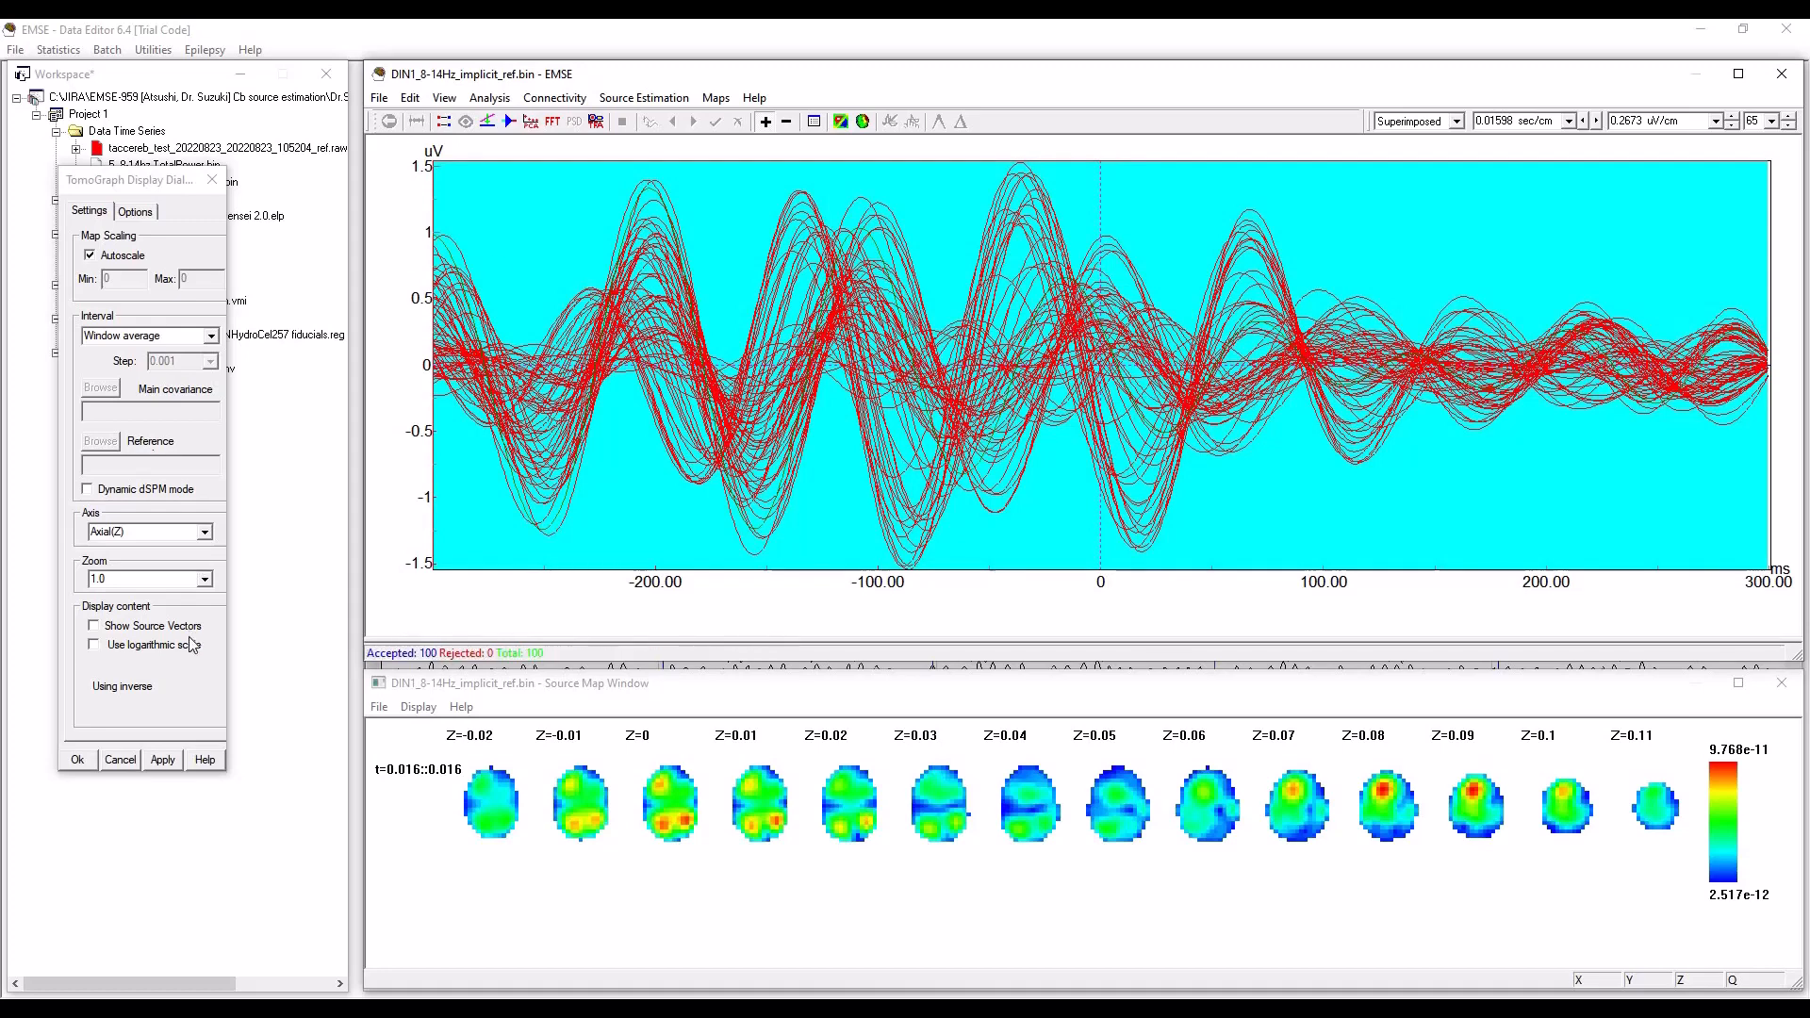
Save the source map data in the MEP folder as DIN1_LORETA_Cb_implicit_ref_8-14Hz in EMSE map series format and add it to the project.
left_click(379, 711)
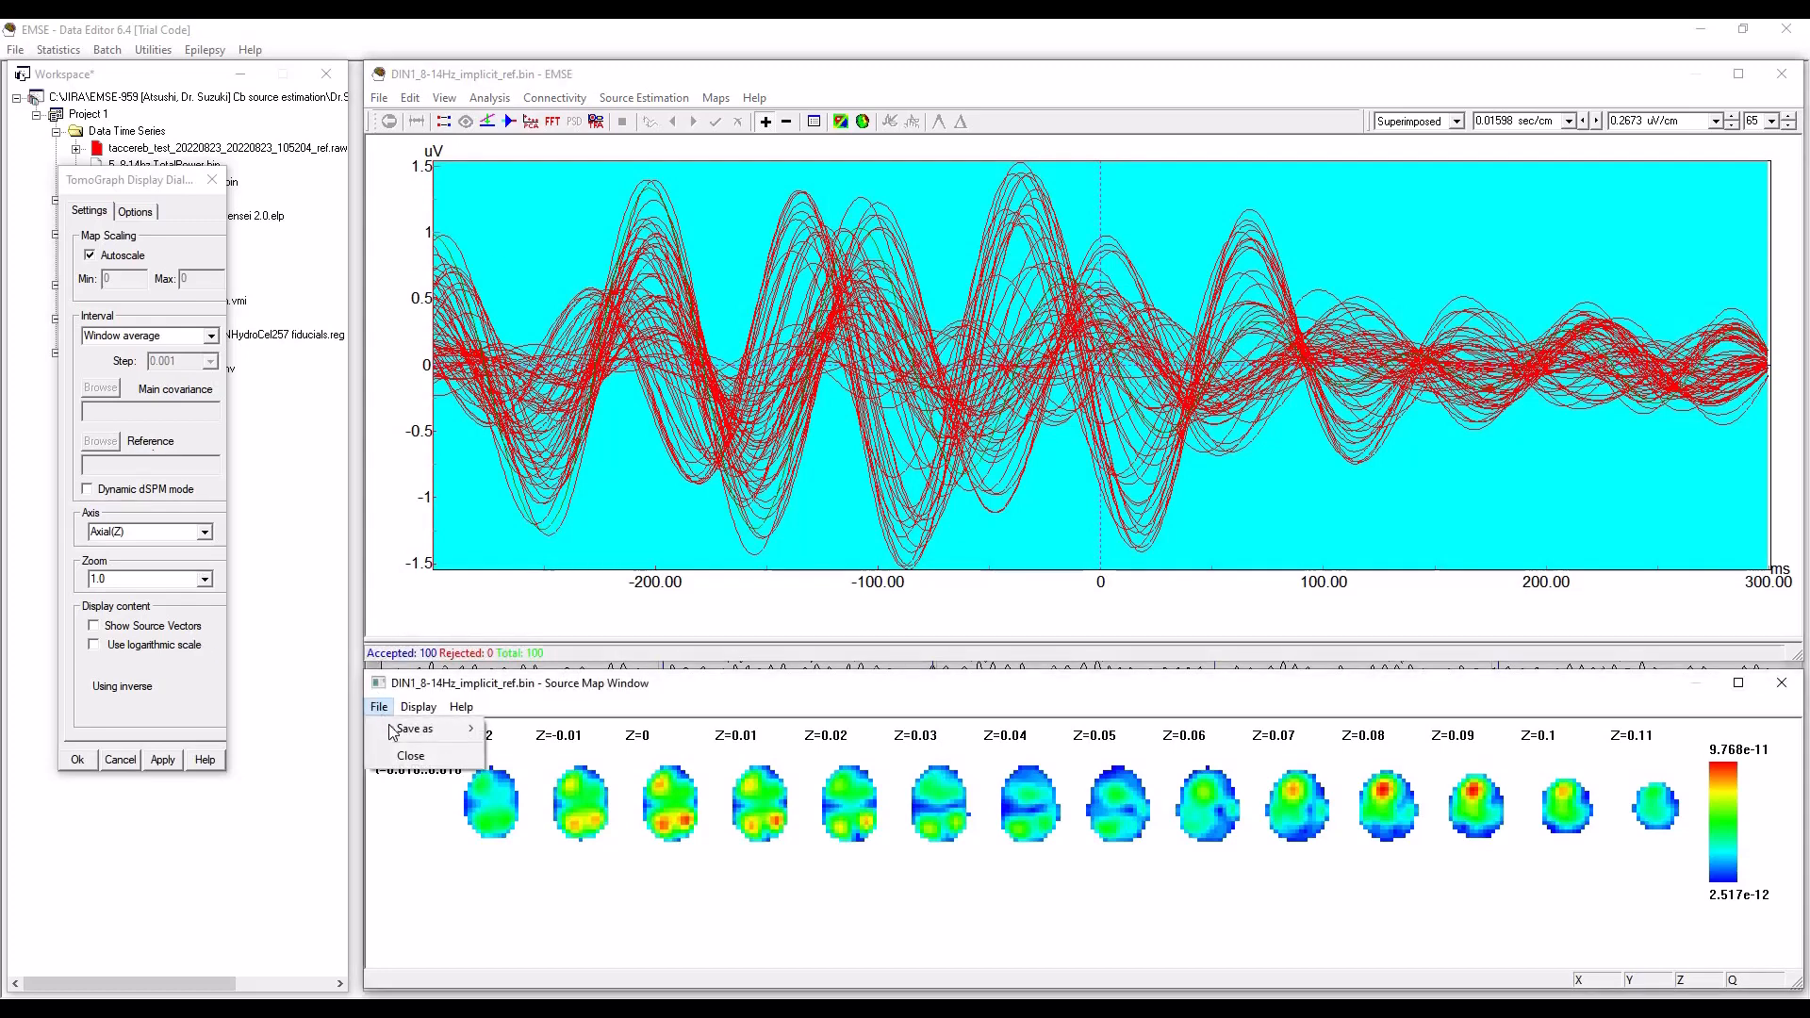
mouse_move(395, 731)
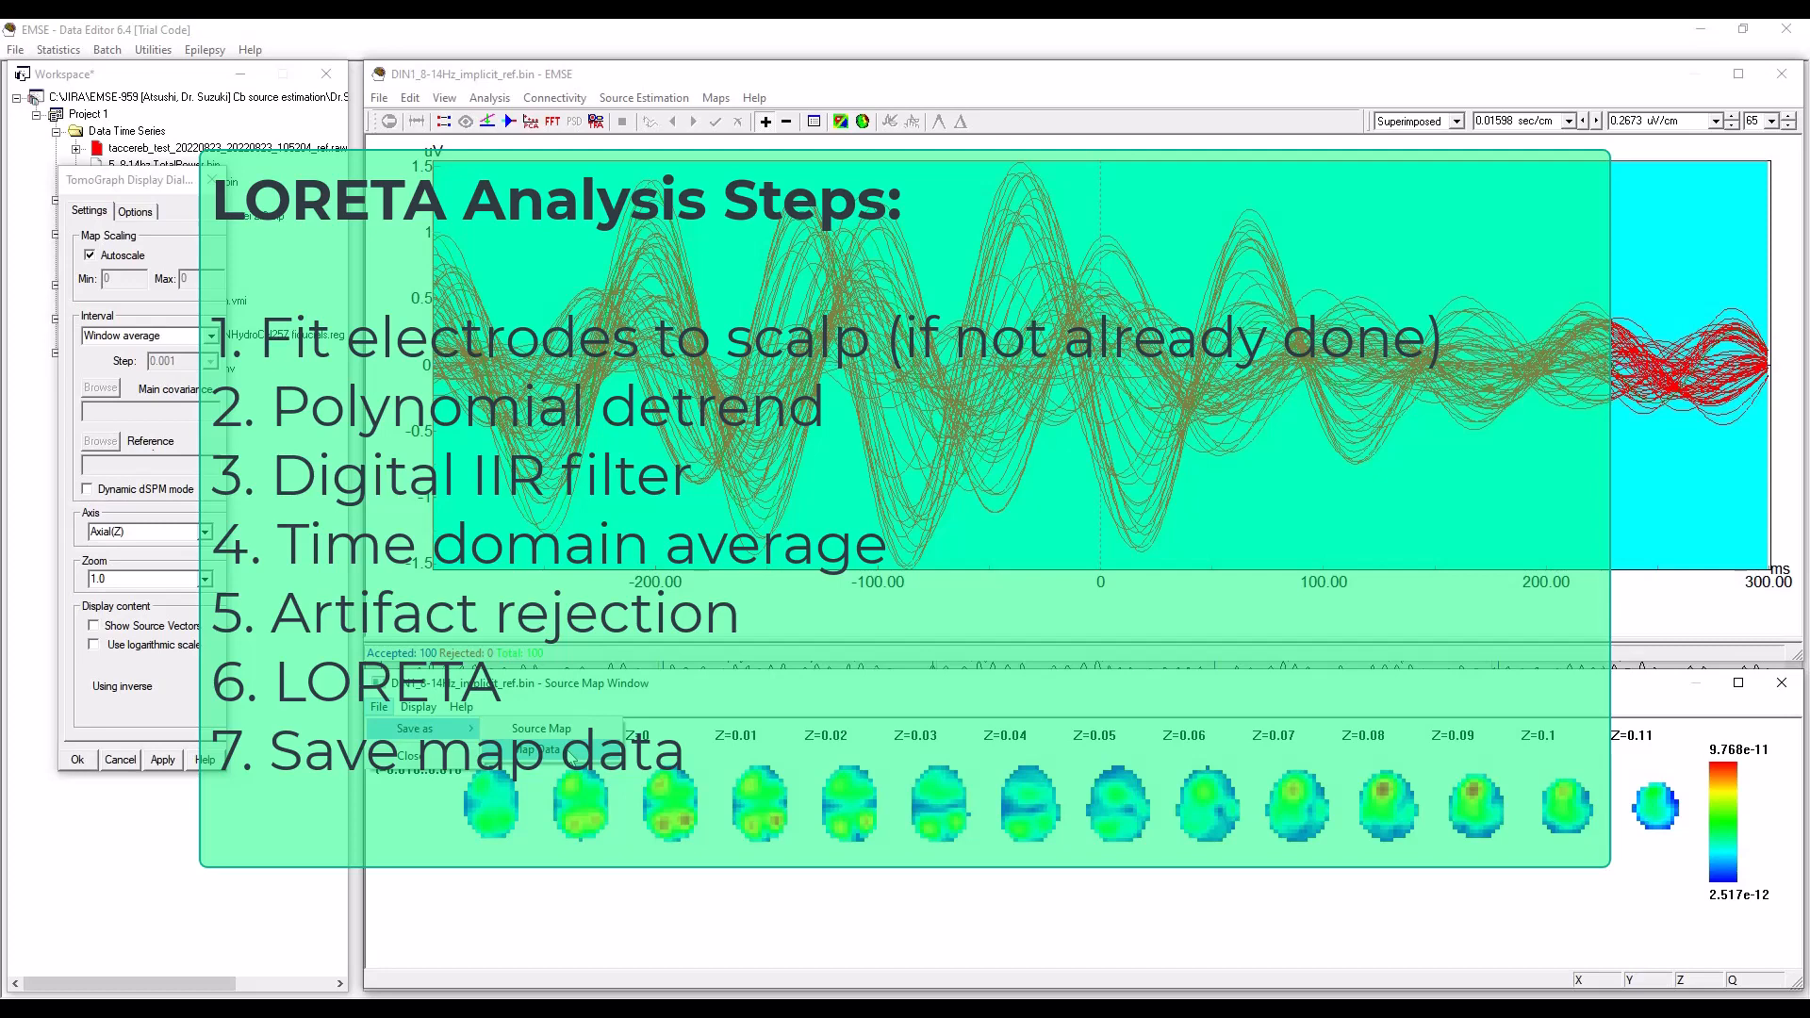
left_click(572, 754)
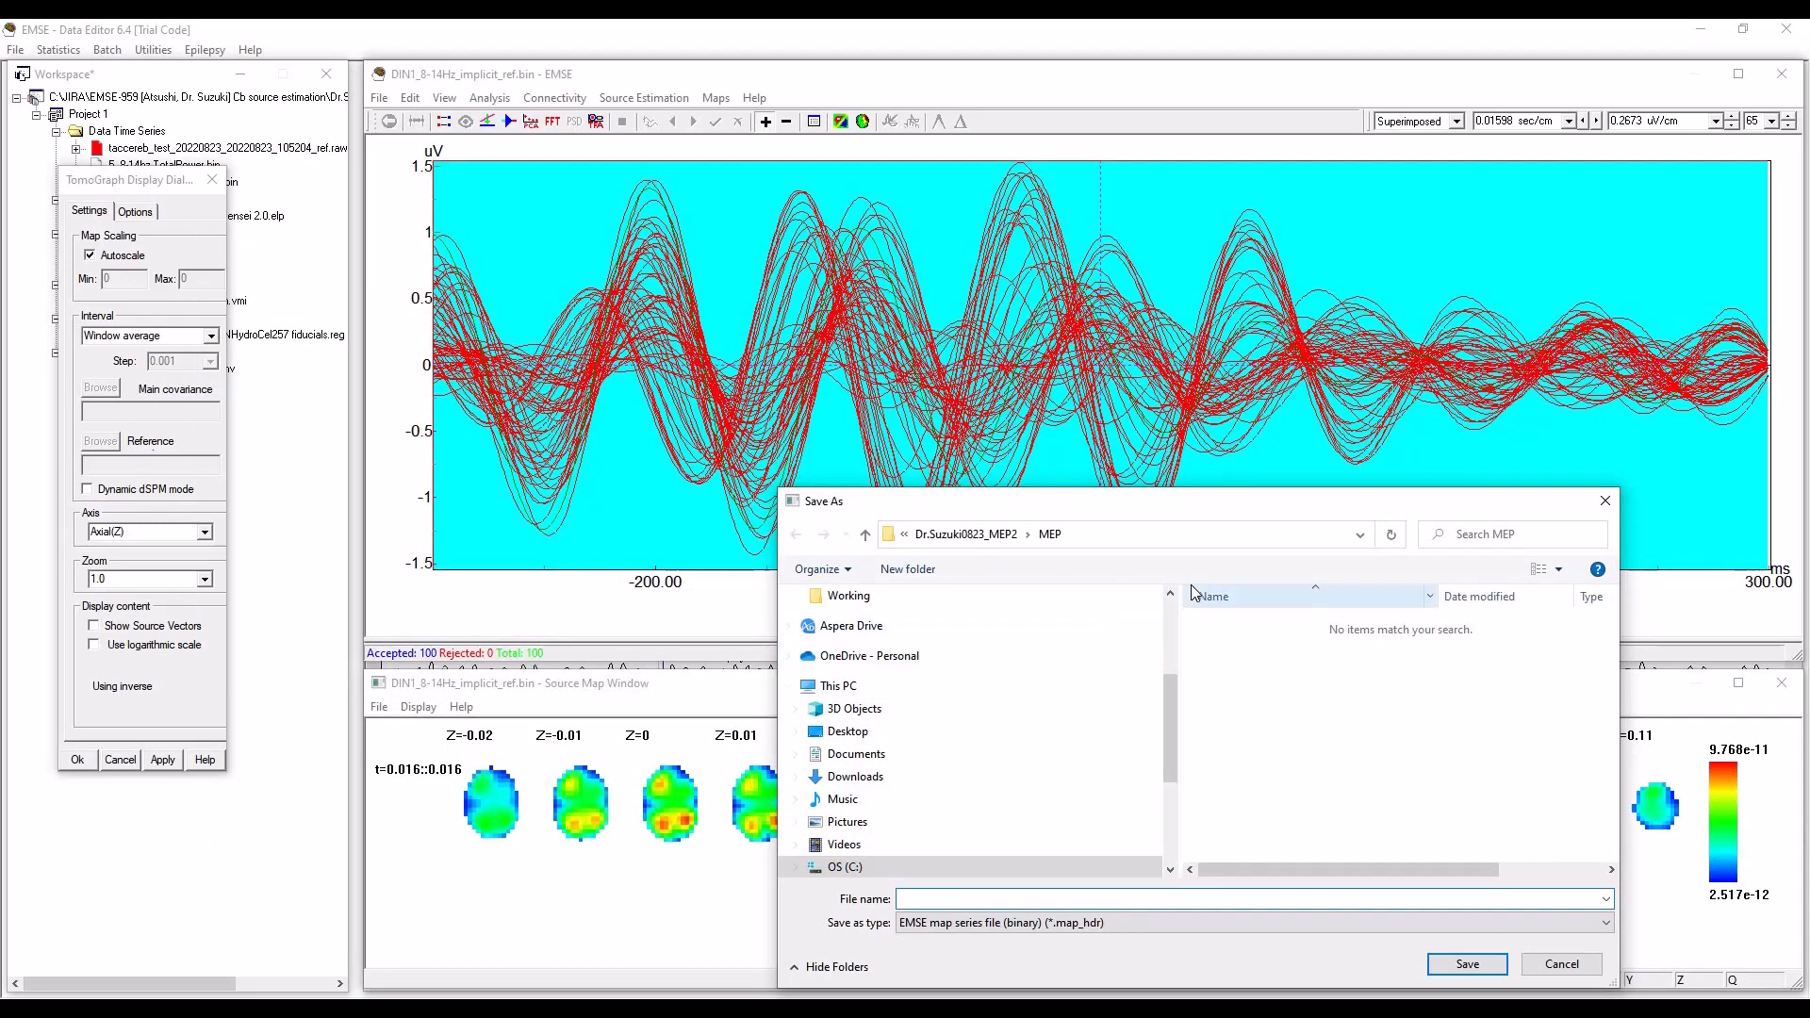
type("LORETA")
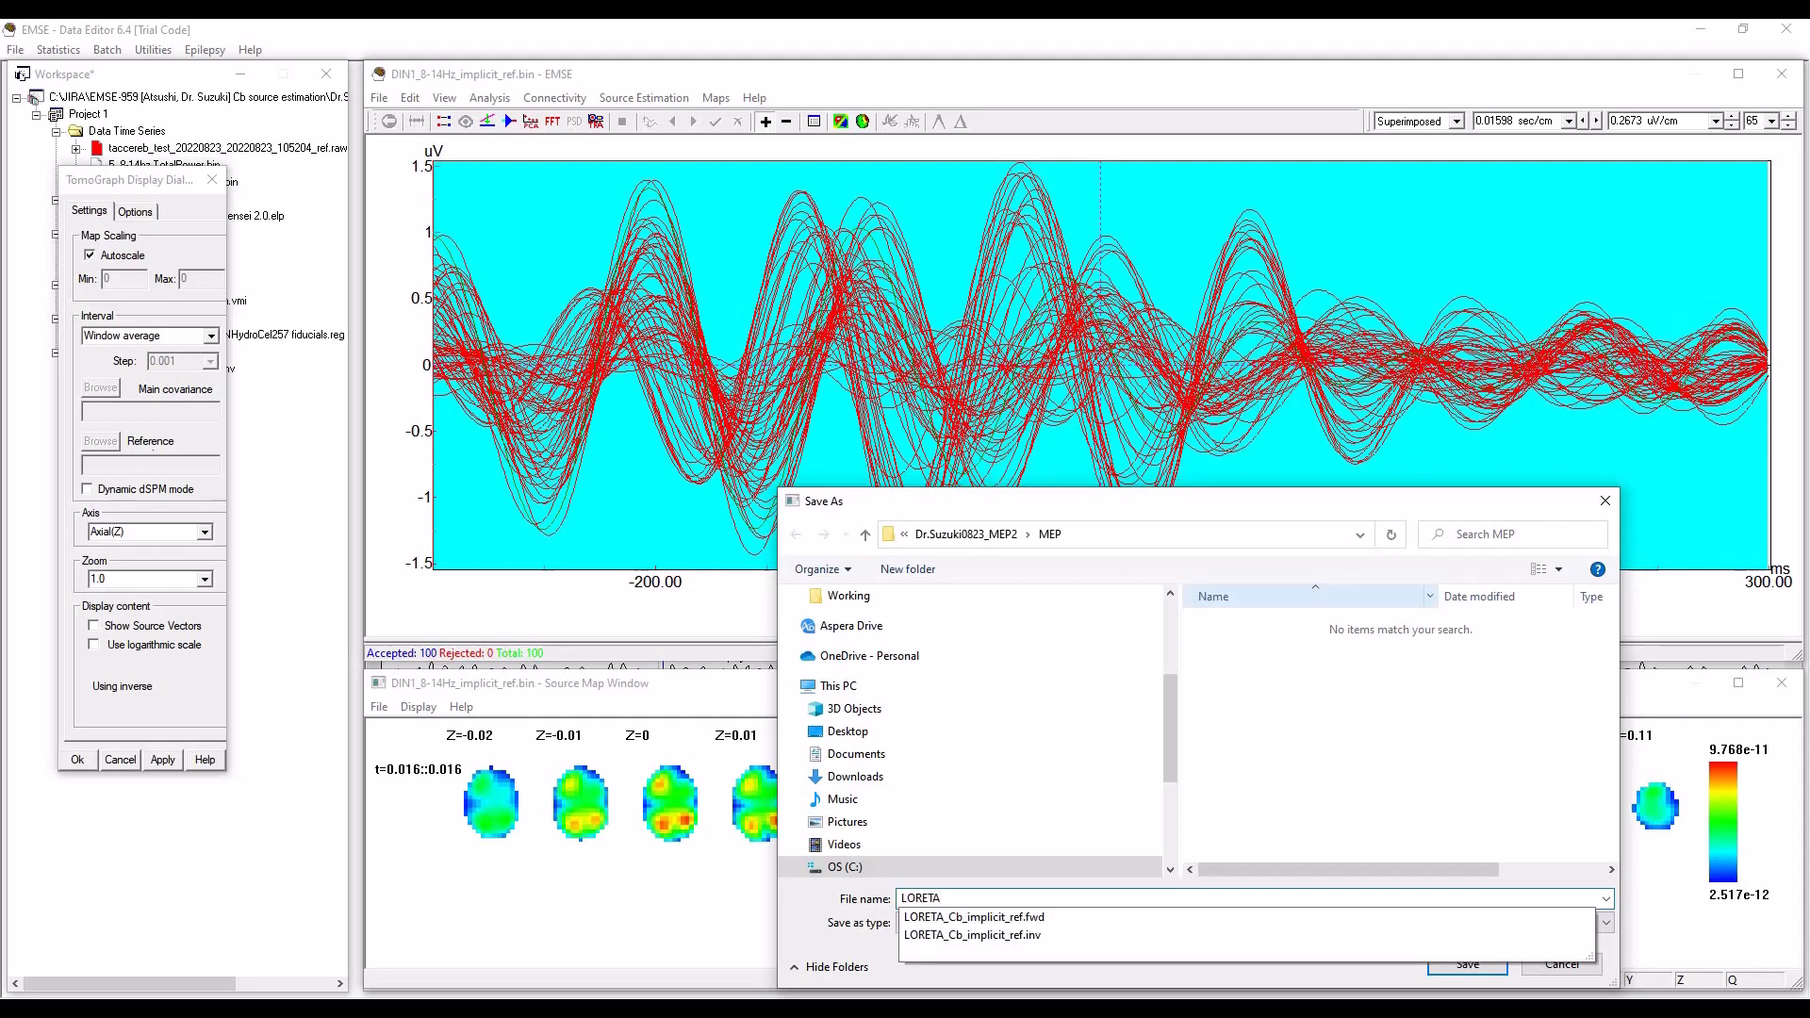
type("_Cb")
key("BackSpace")
key("BackSpace")
key("BackSpace")
key("BackSpace")
key("BackSpace")
key("BackSpace")
key("BackSpace")
key("BackSpace")
key("BackSpace")
key("BackSpace")
key("BackSpace")
type("DIN1_")
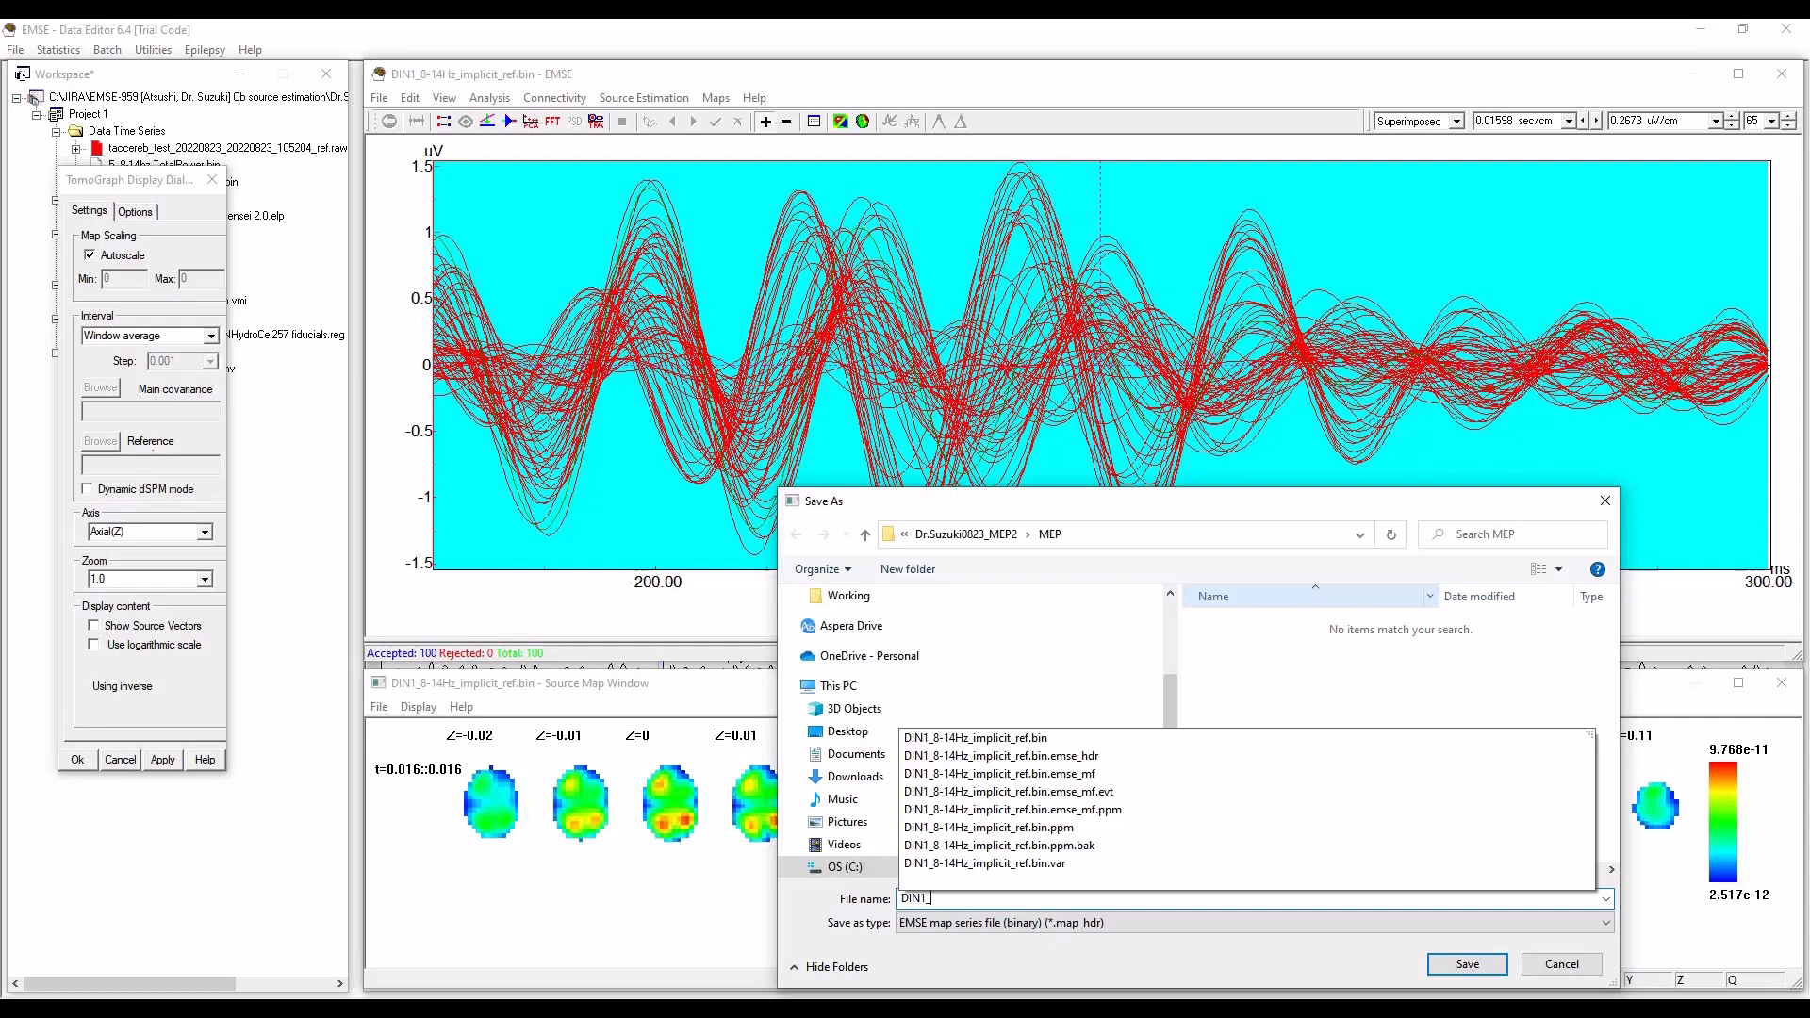
type("LORETA_Cb_")
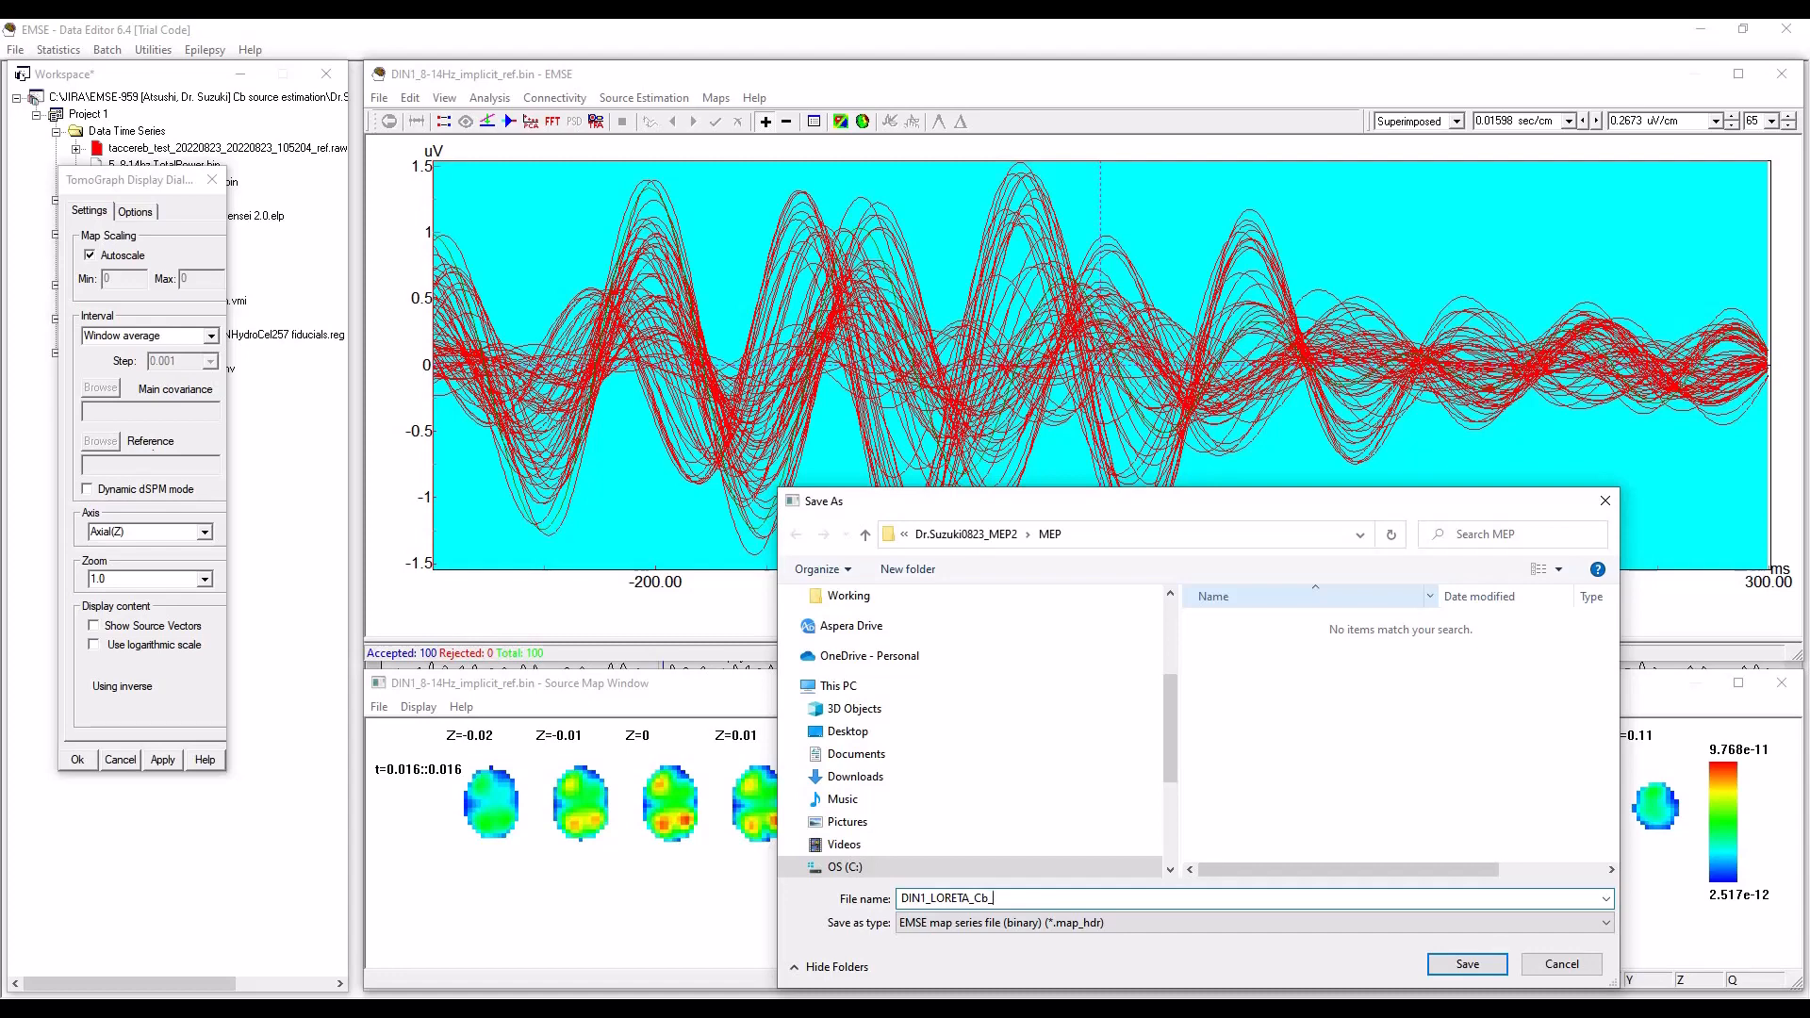
type("plicit_ref_8-14Hz")
left_click(1467, 971)
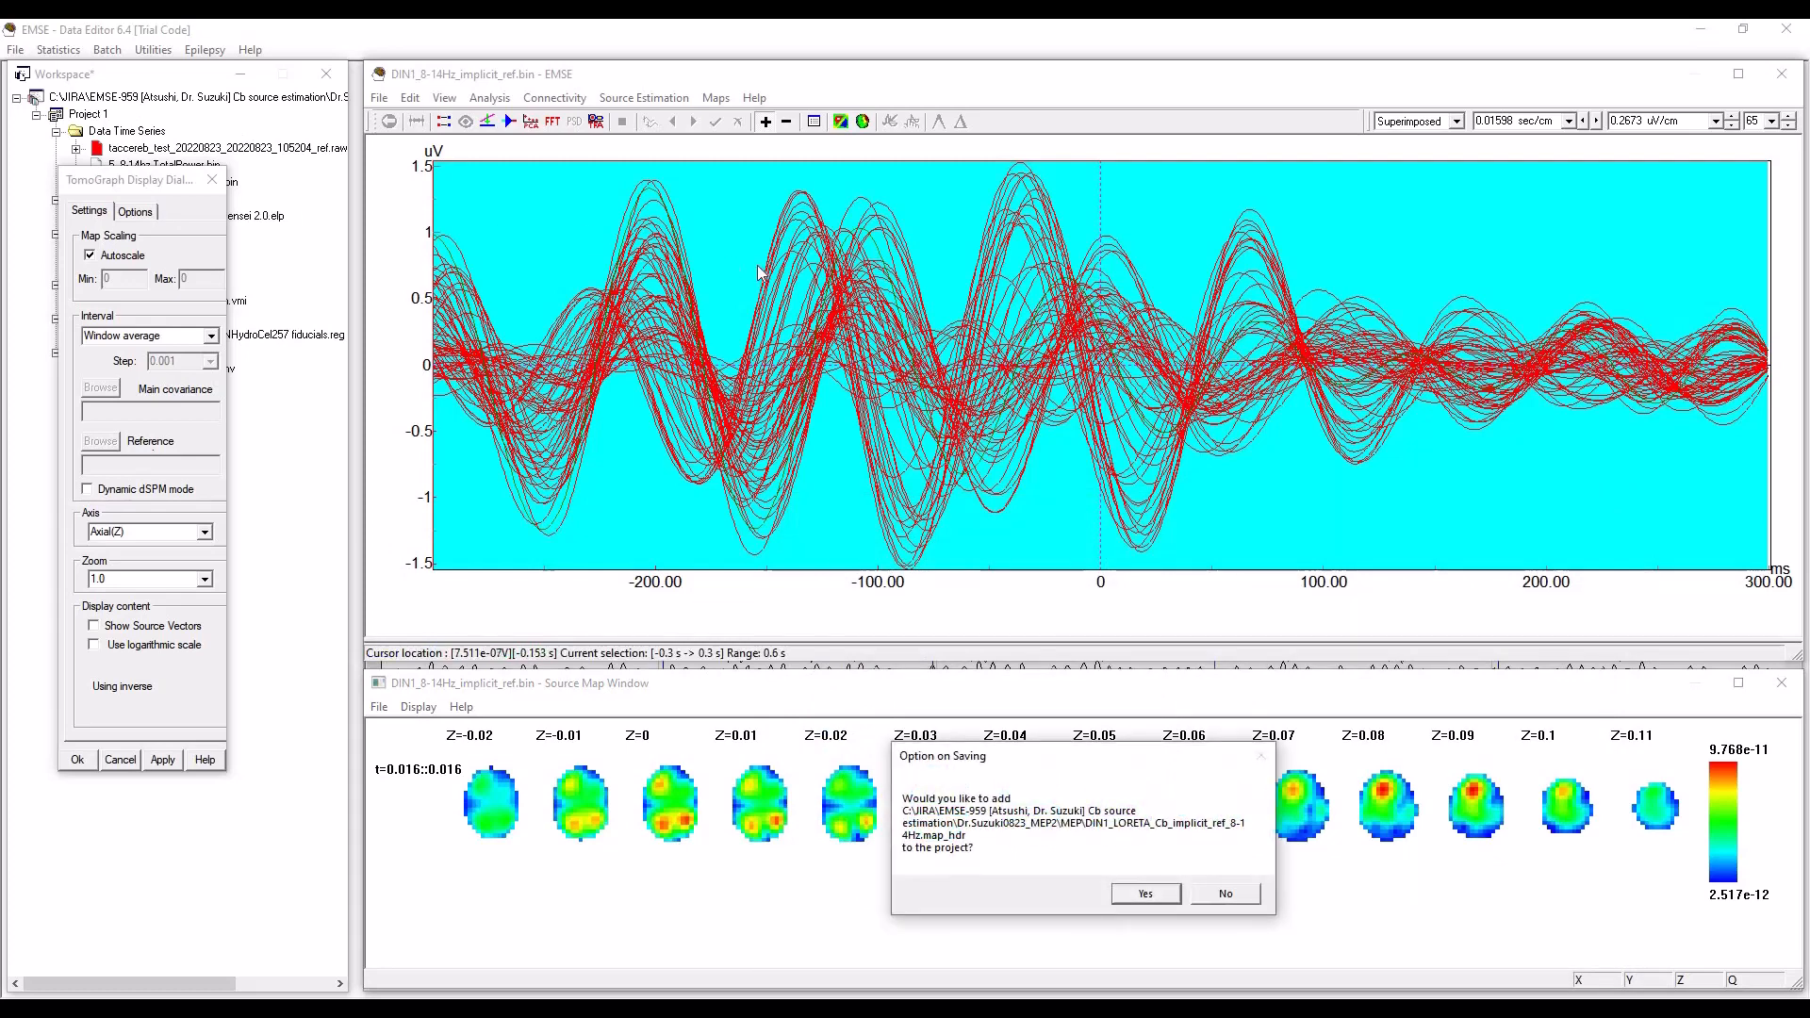
left_click(1152, 893)
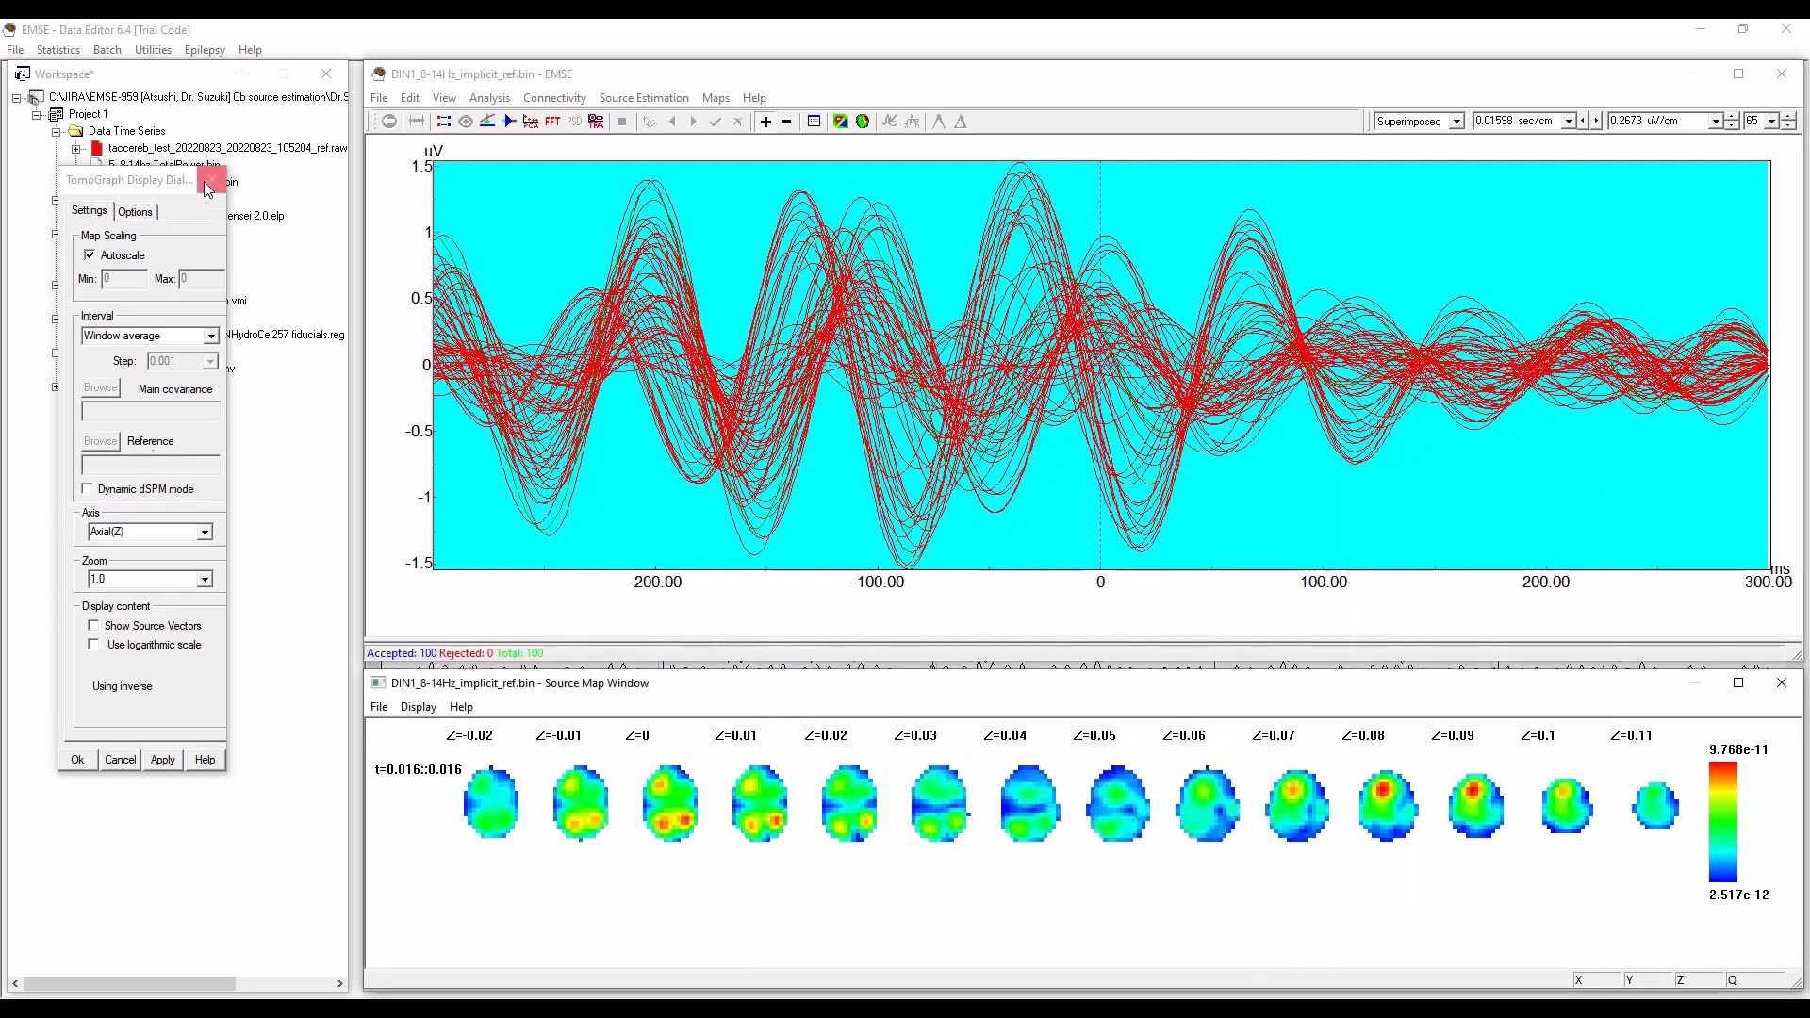
Move the tomograph display settings off the workspace tree and expand the Source Map branch down to the saved map data.
left_click_drag(122, 180, 615, 208)
left_click(57, 388)
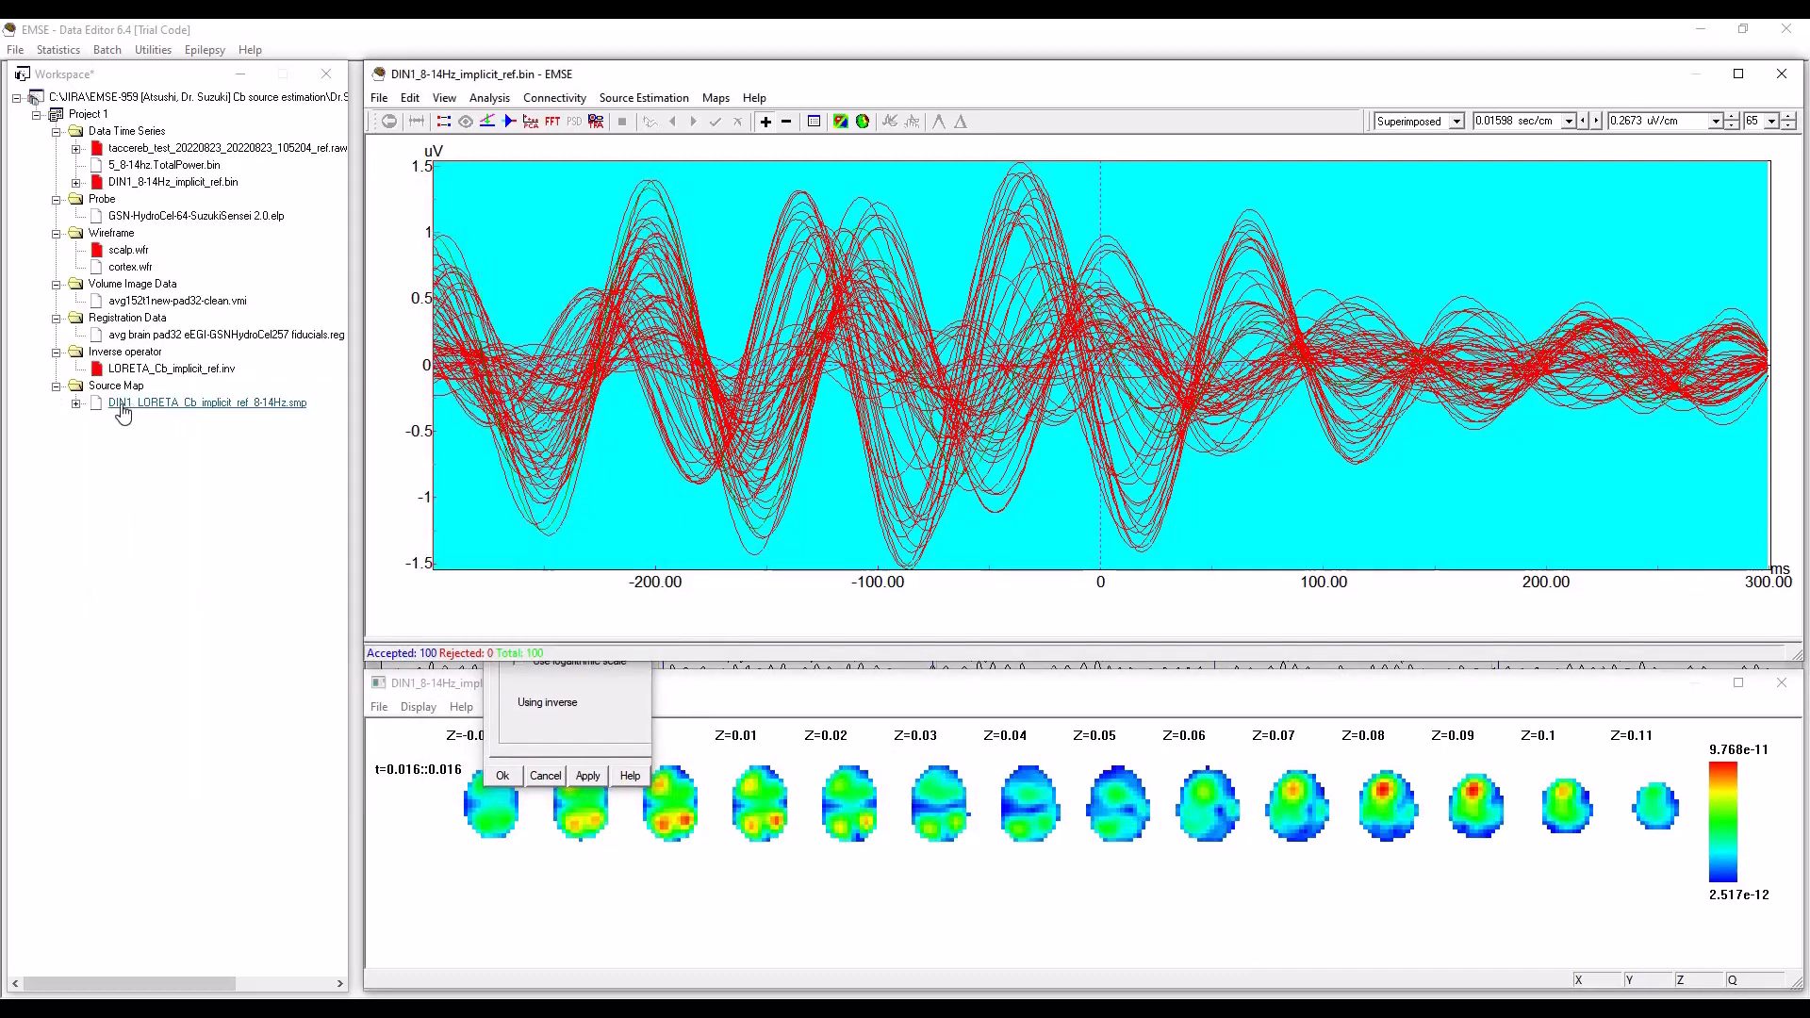
left_click(76, 404)
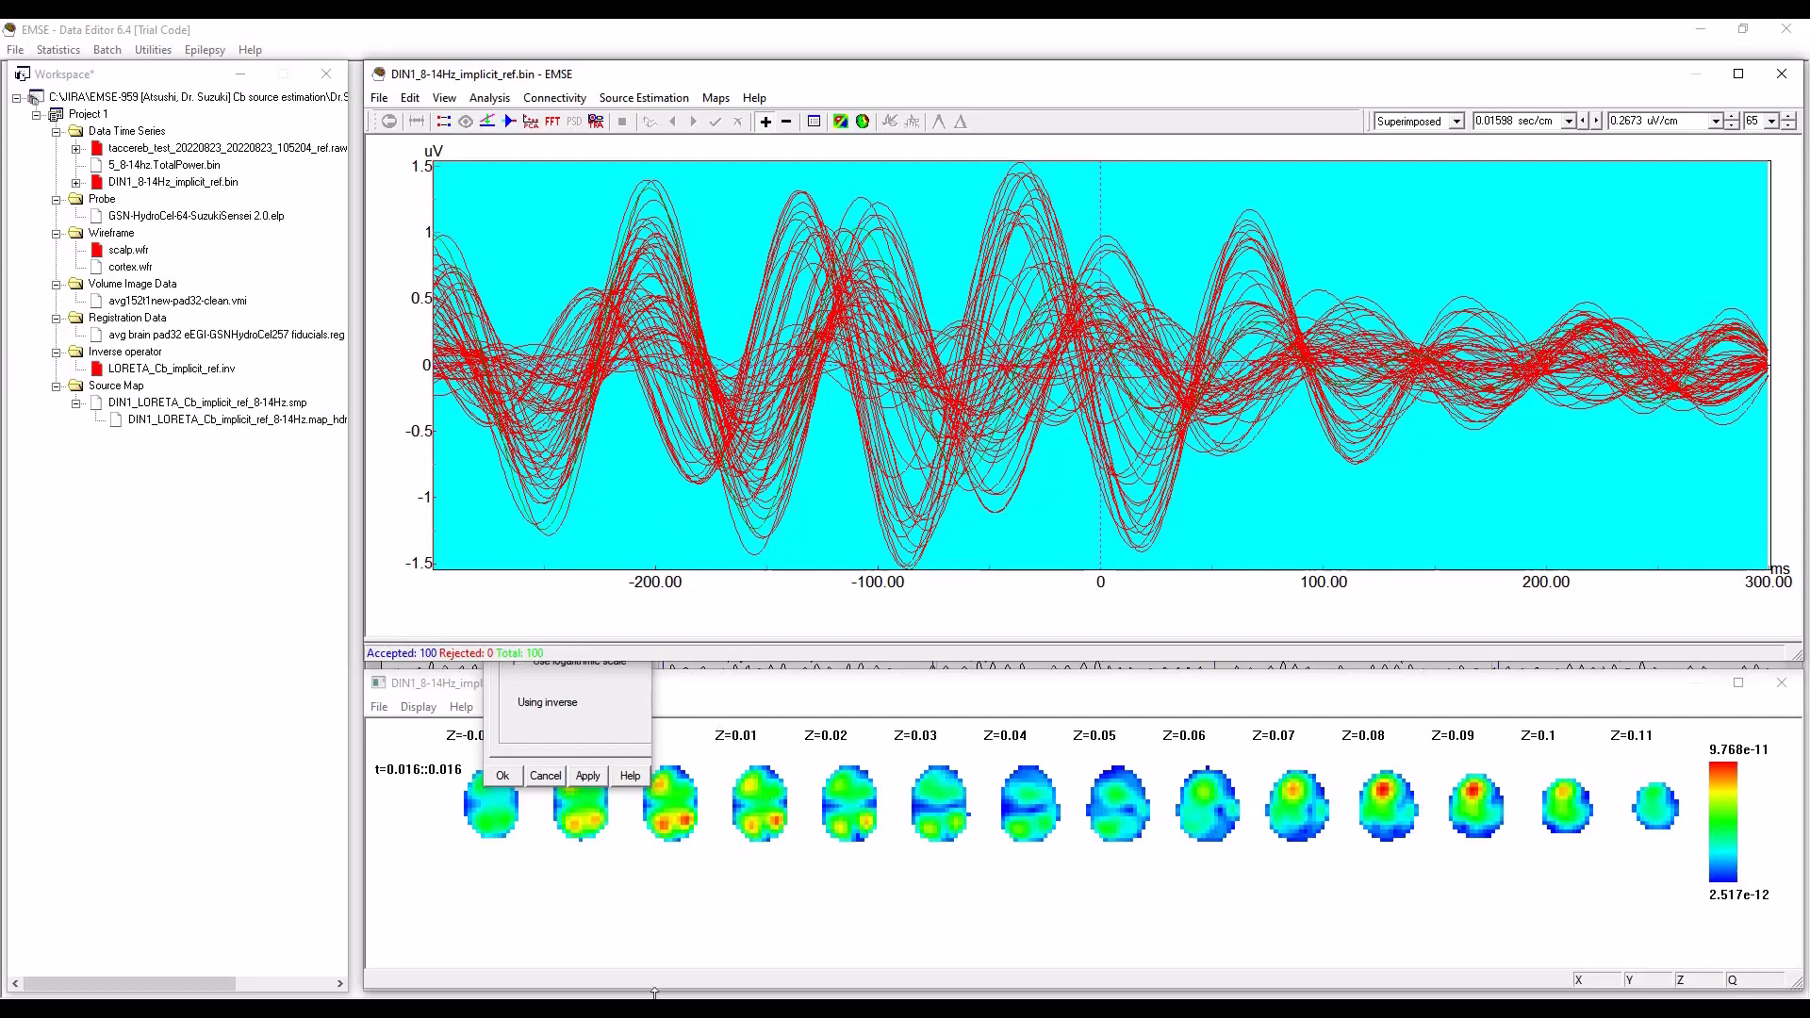
Save the workspace and accept the tomograph display settings to refresh the source maps for the whole selected time range.
left_click(625, 1010)
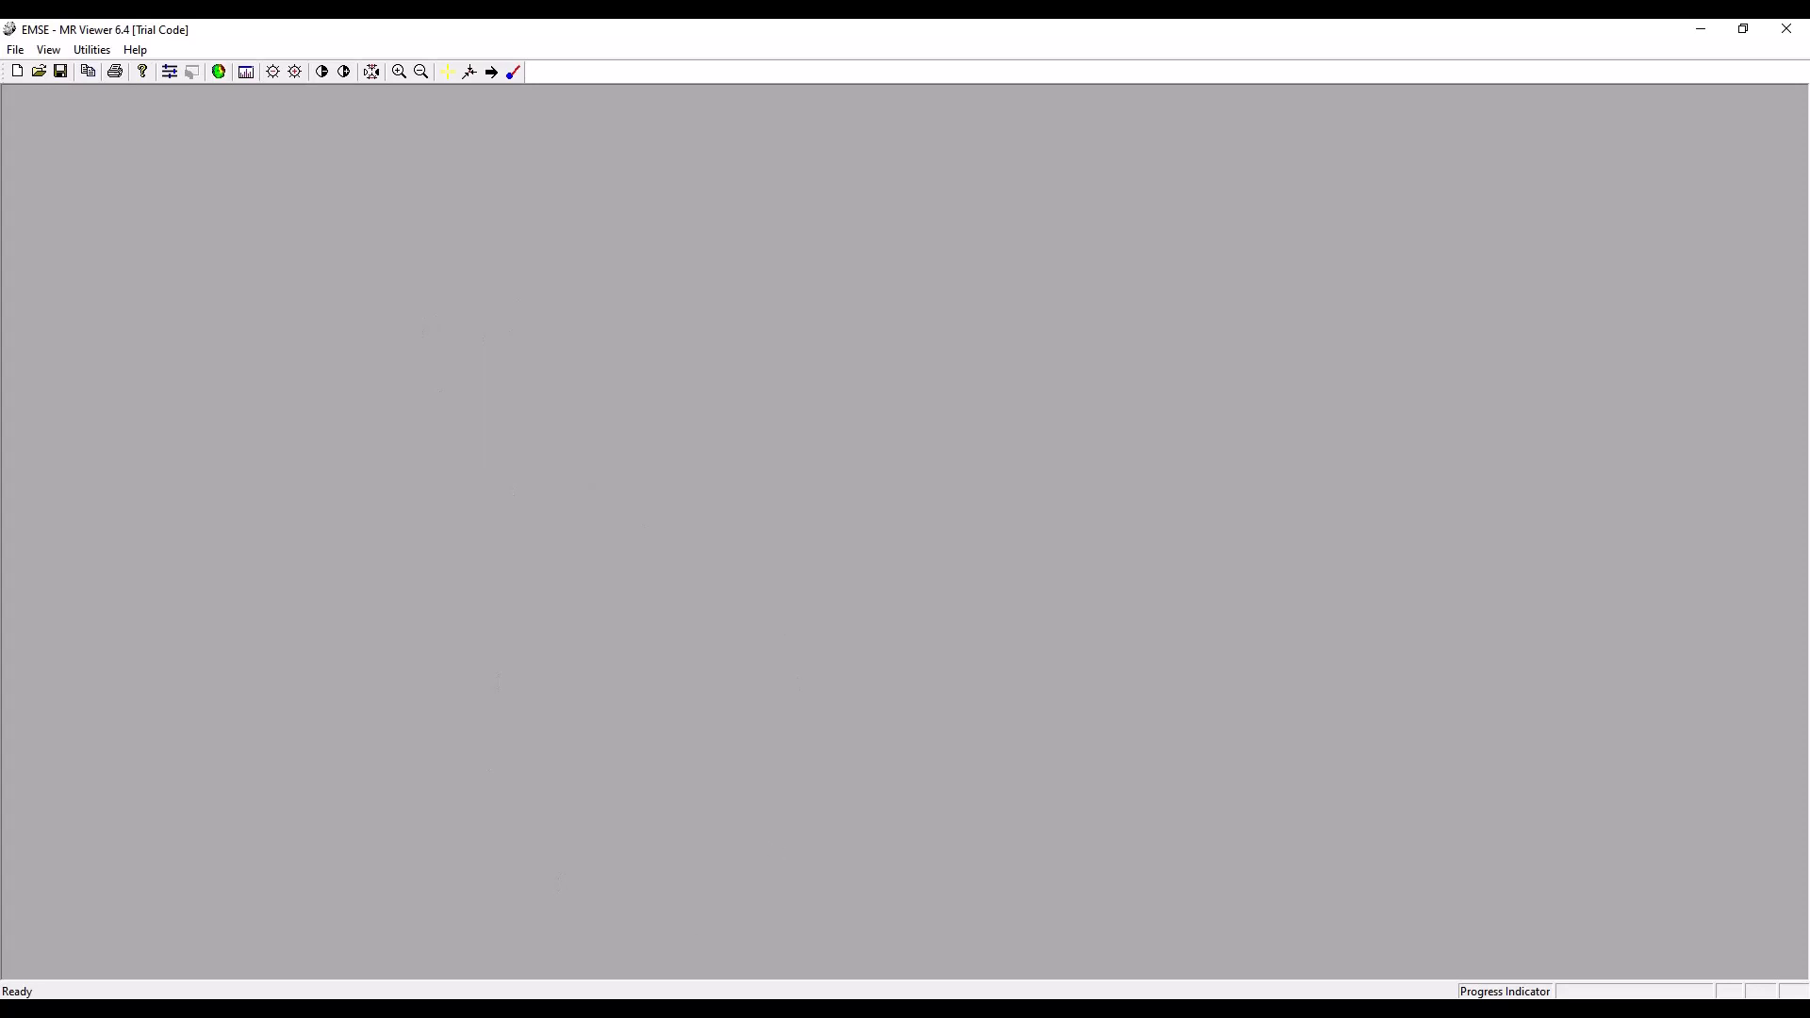
left_click(592, 1011)
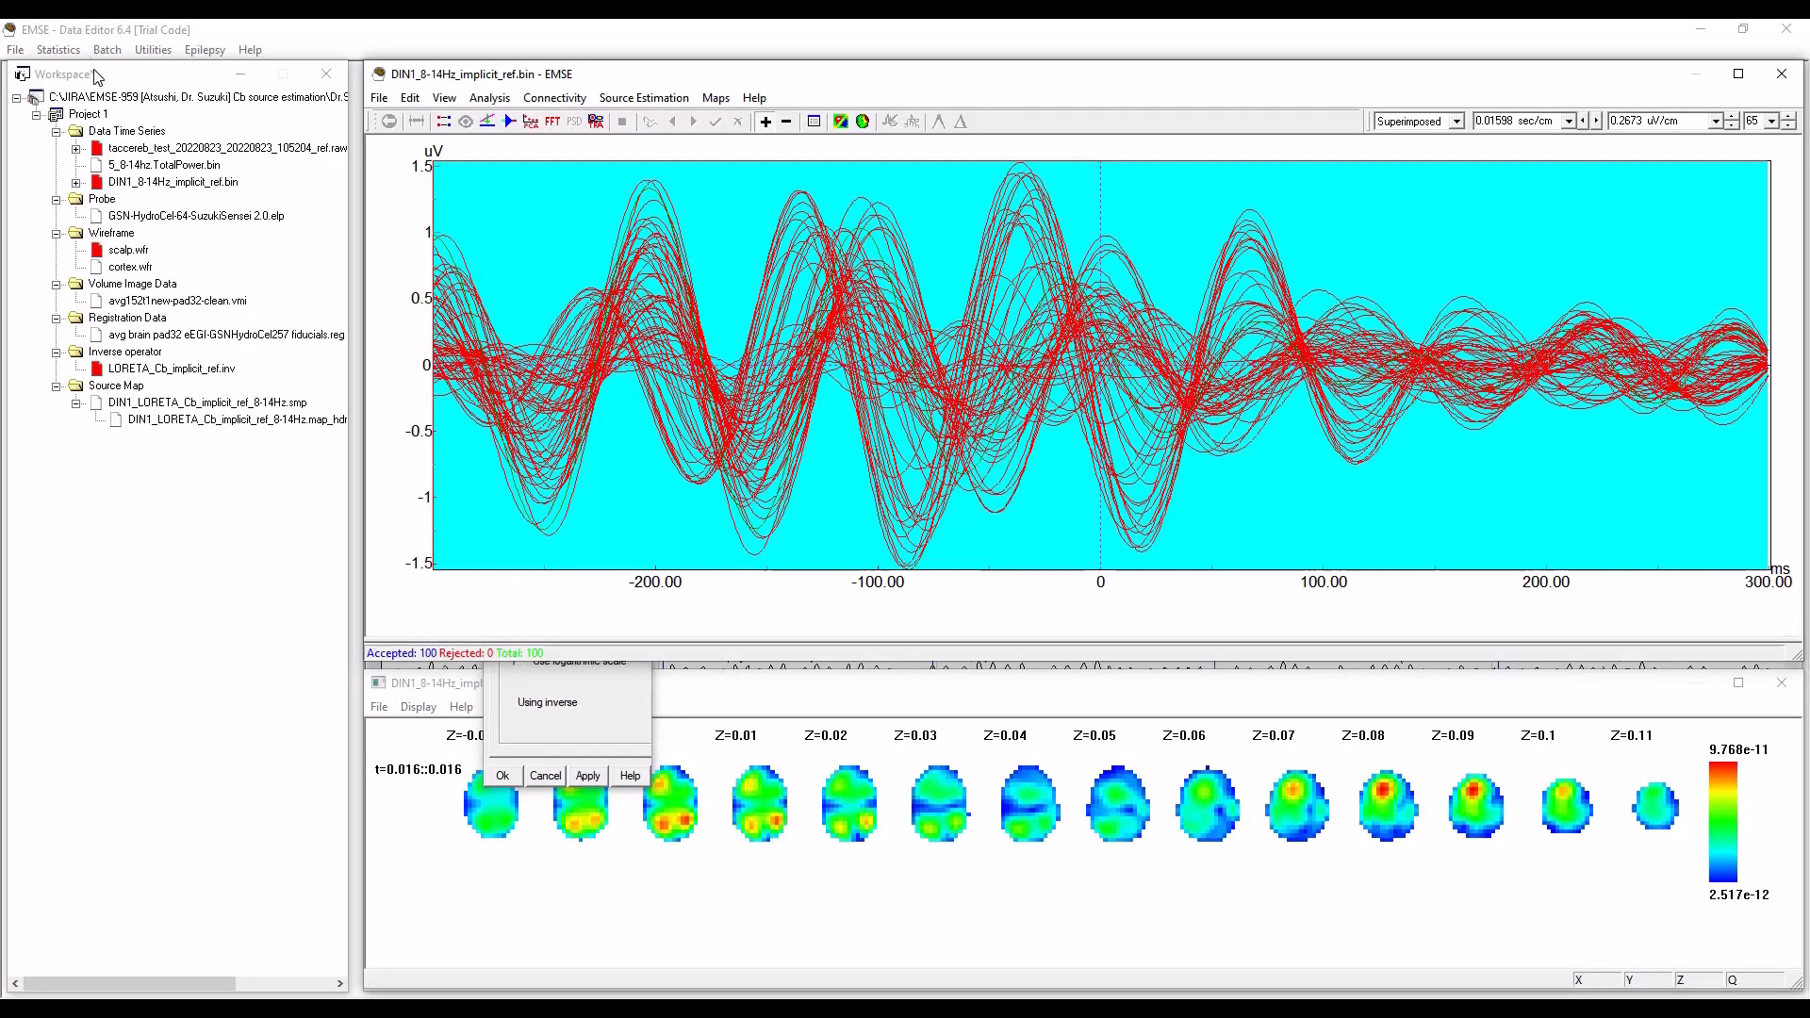
left_click(16, 50)
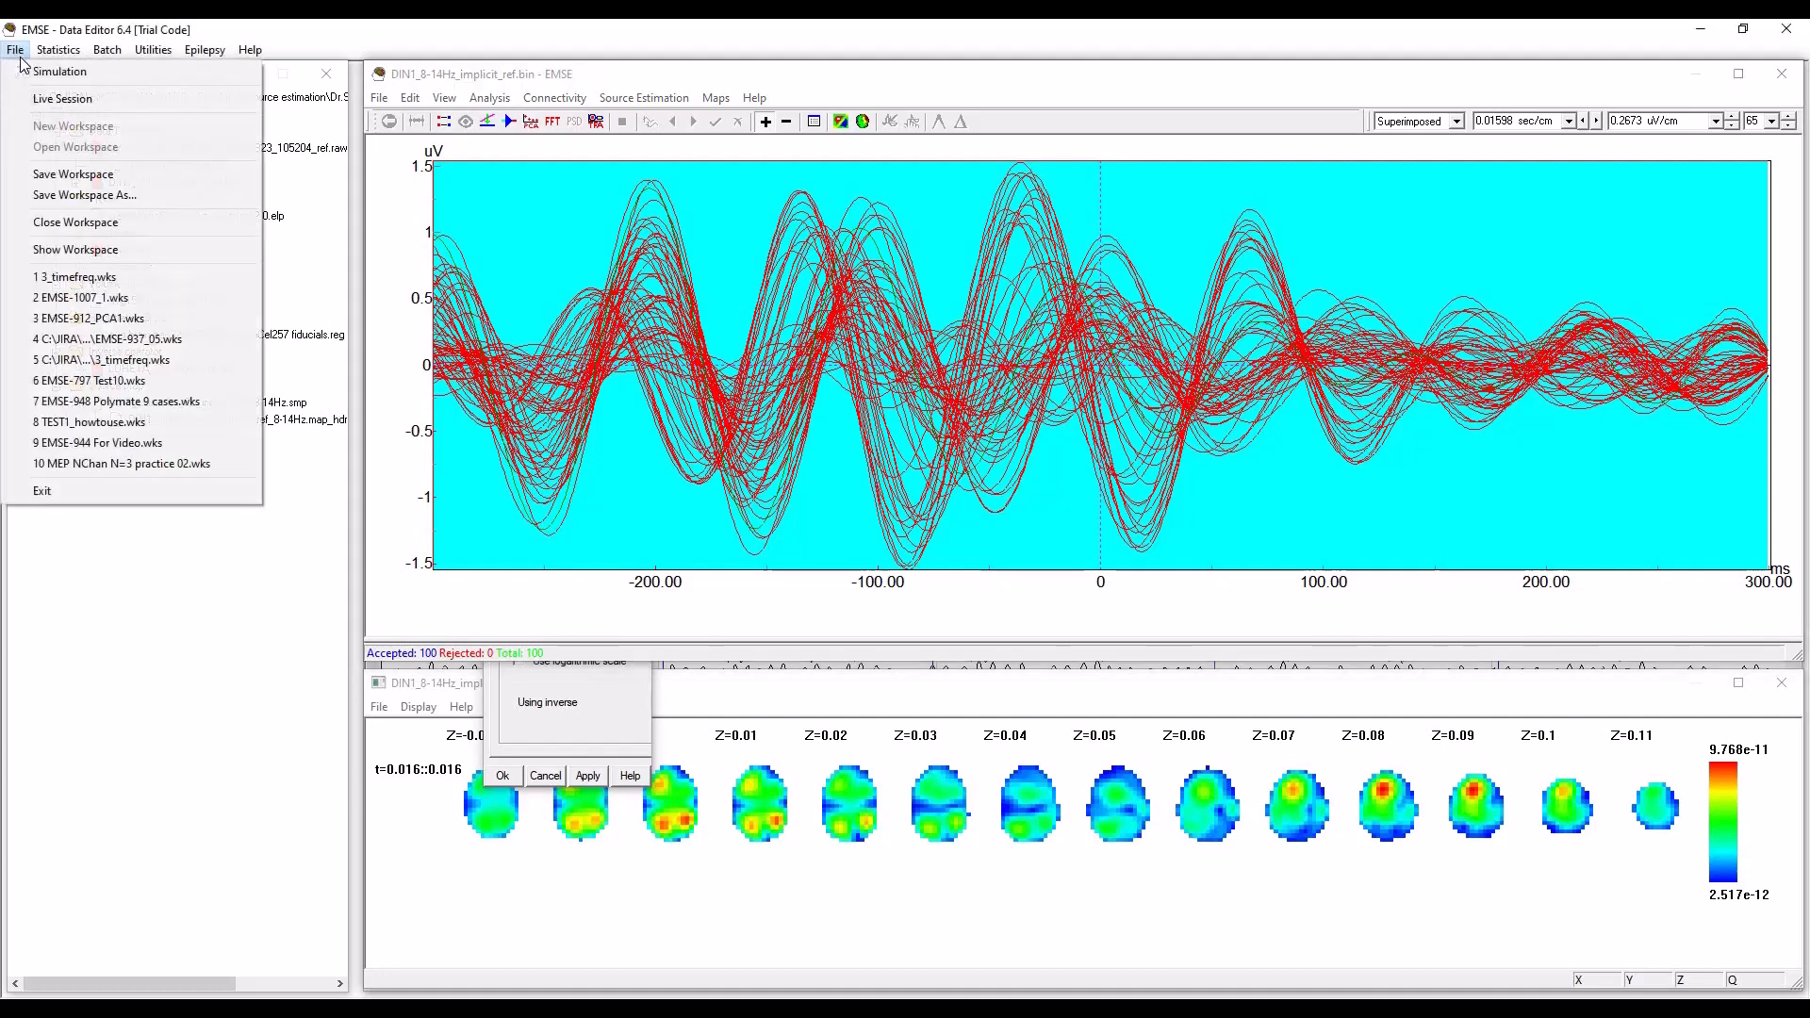
left_click(81, 175)
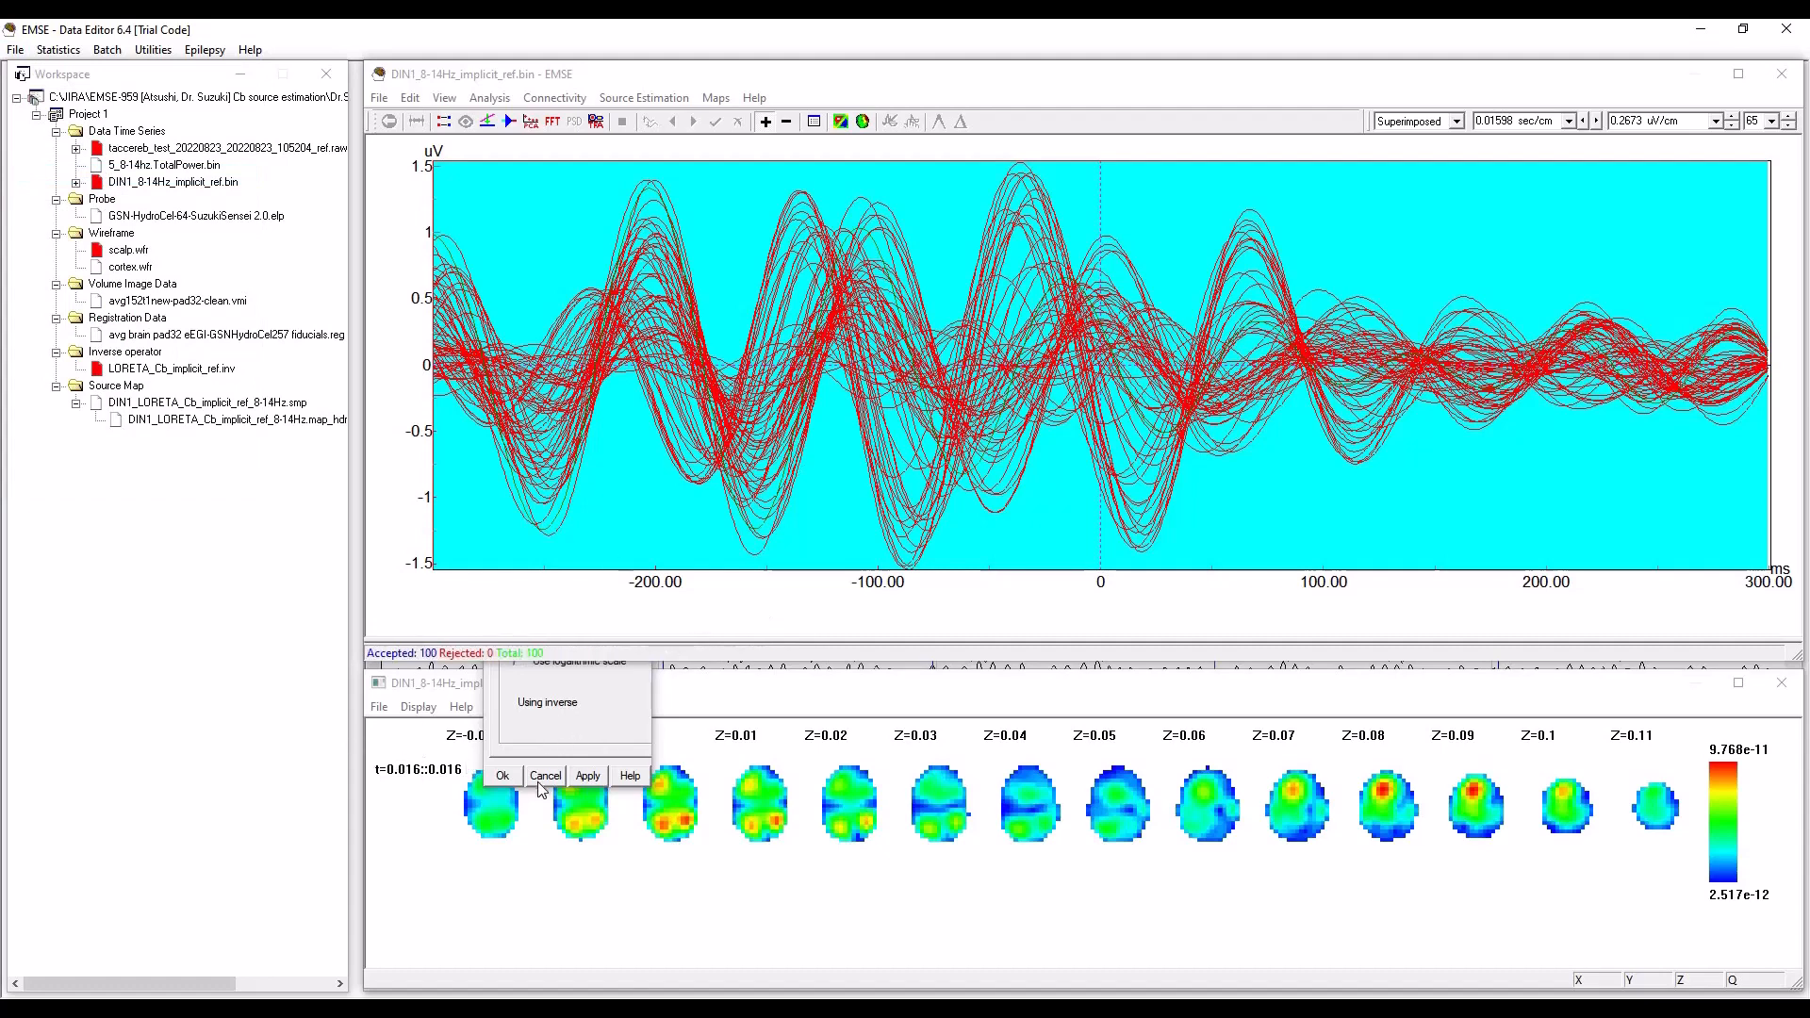
left_click(503, 776)
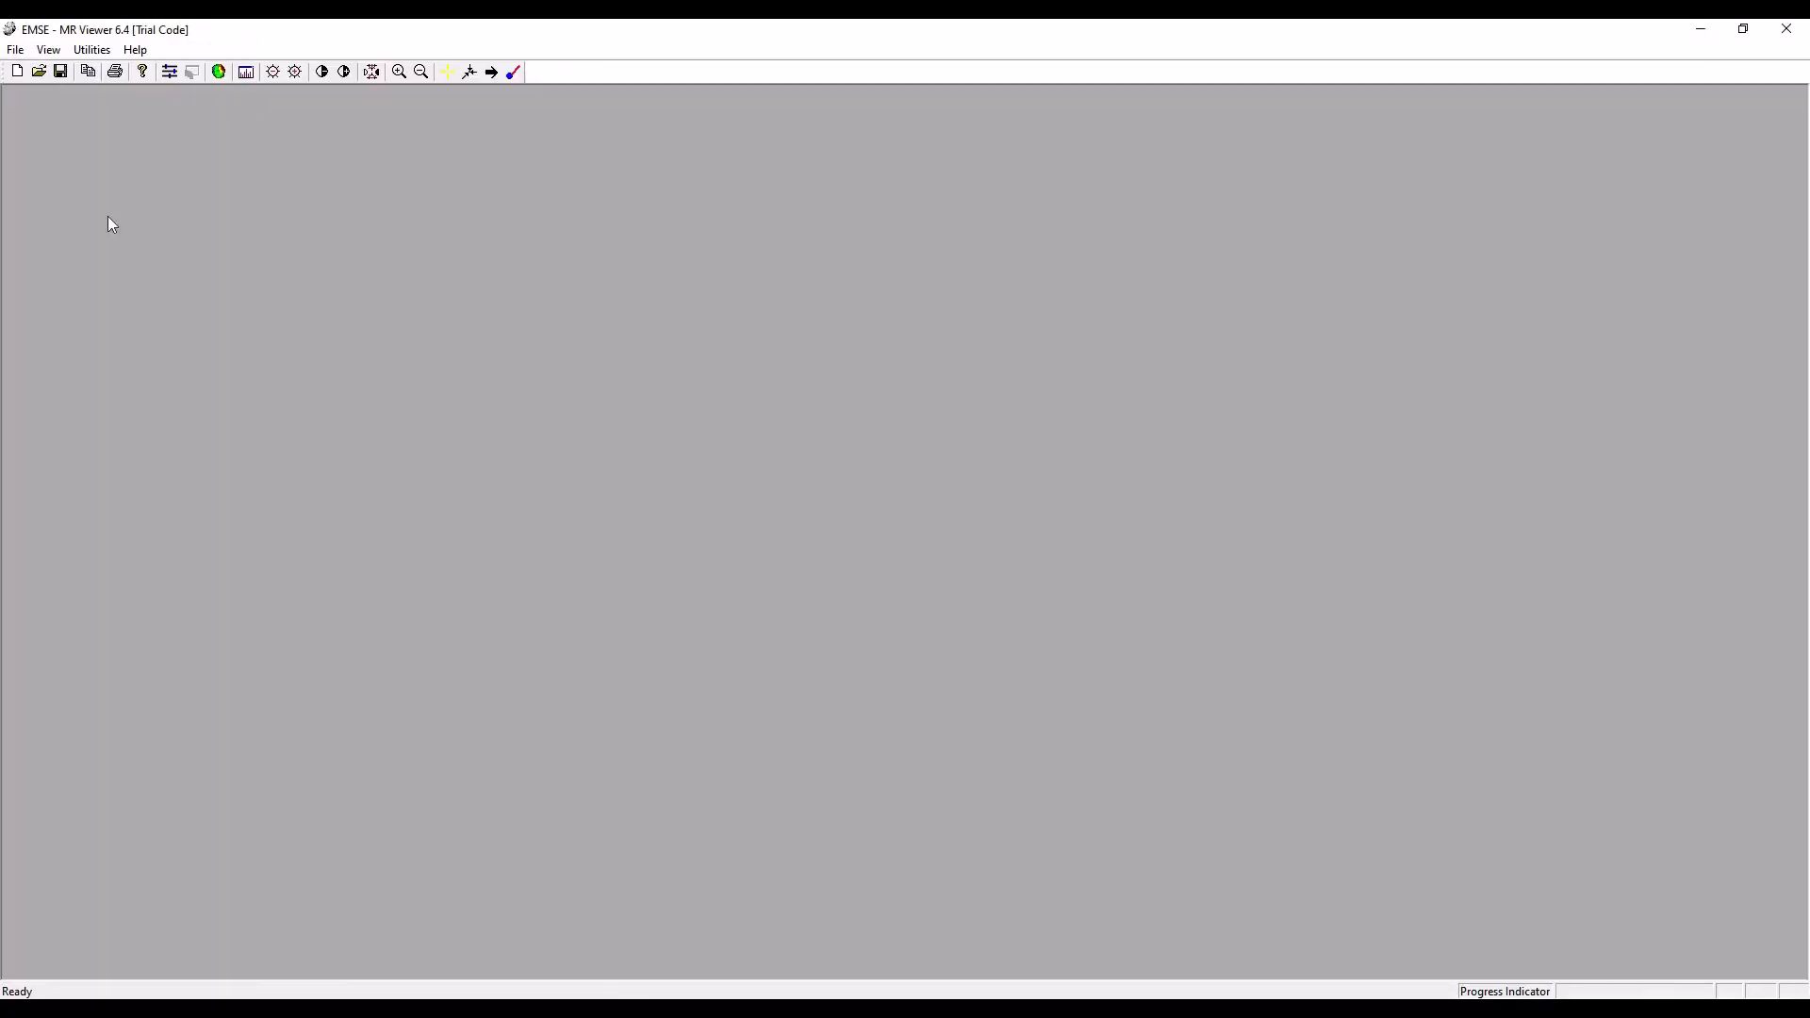
Switch to EMSE MR Viewer and open the 3_timefreq.wks workspace from the MEP2 data folder under C:\JIRA\EMSE-959.
left_click(8, 47)
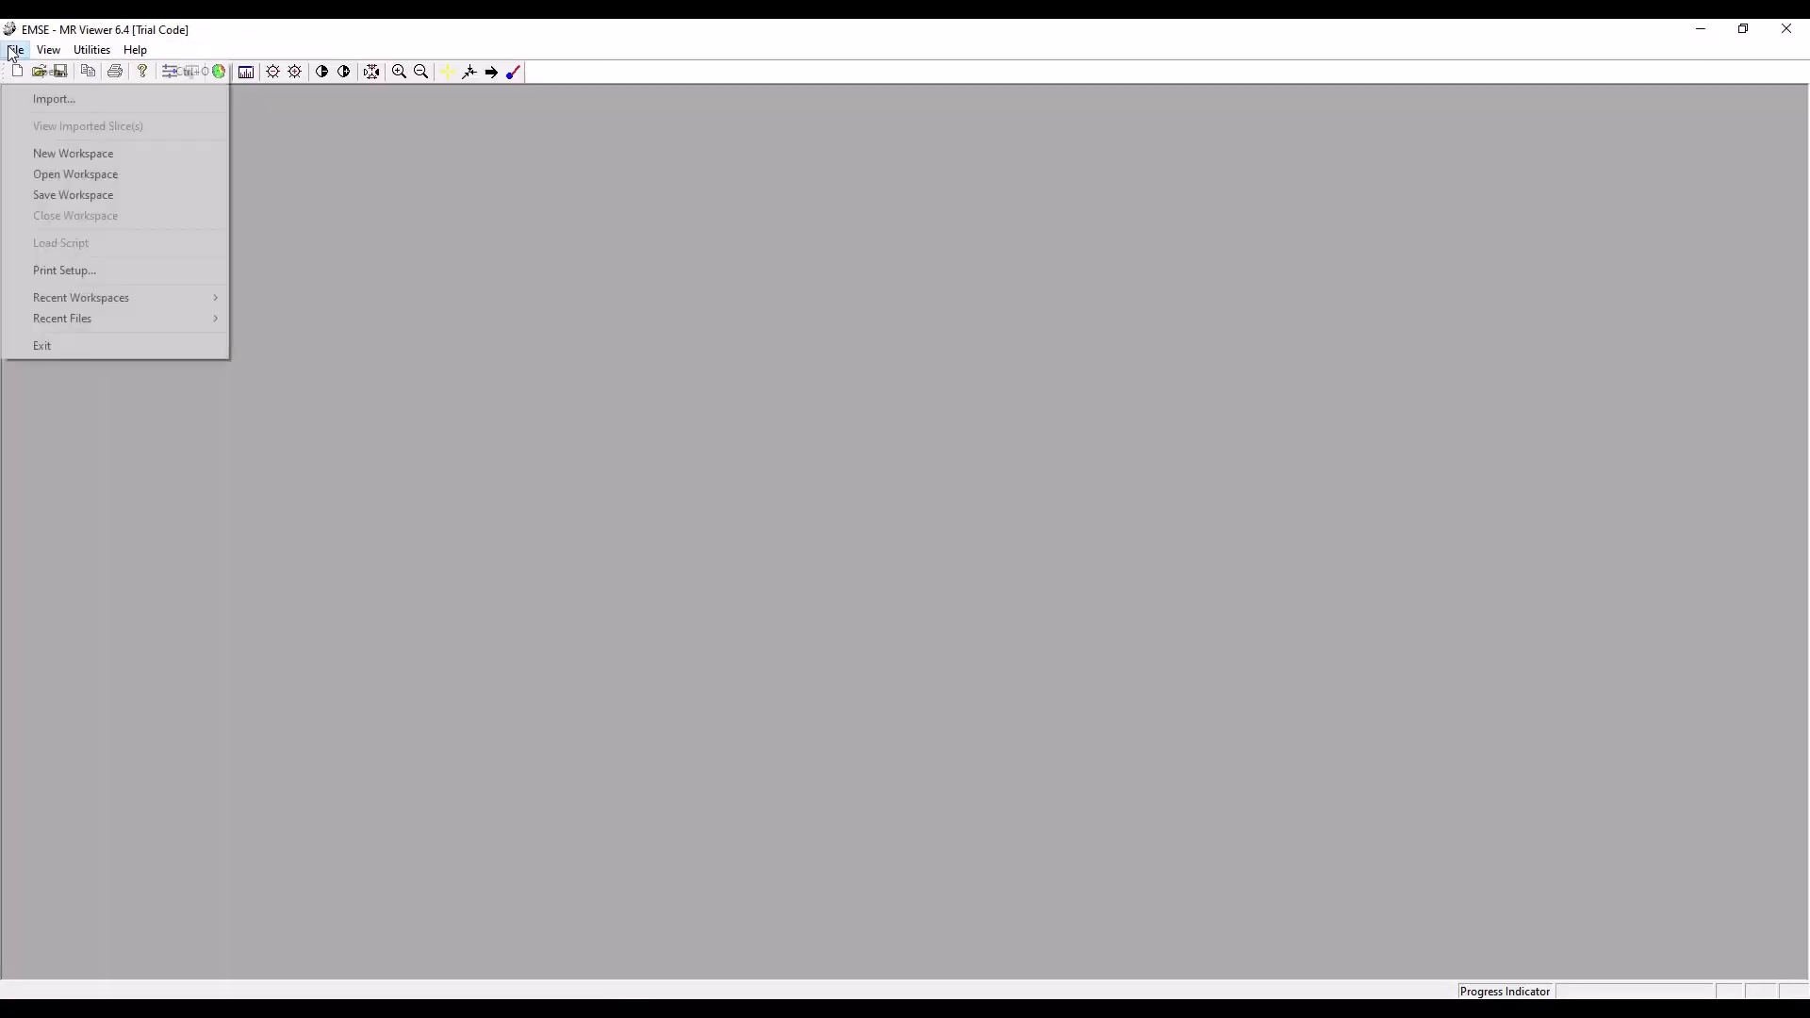
left_click(82, 173)
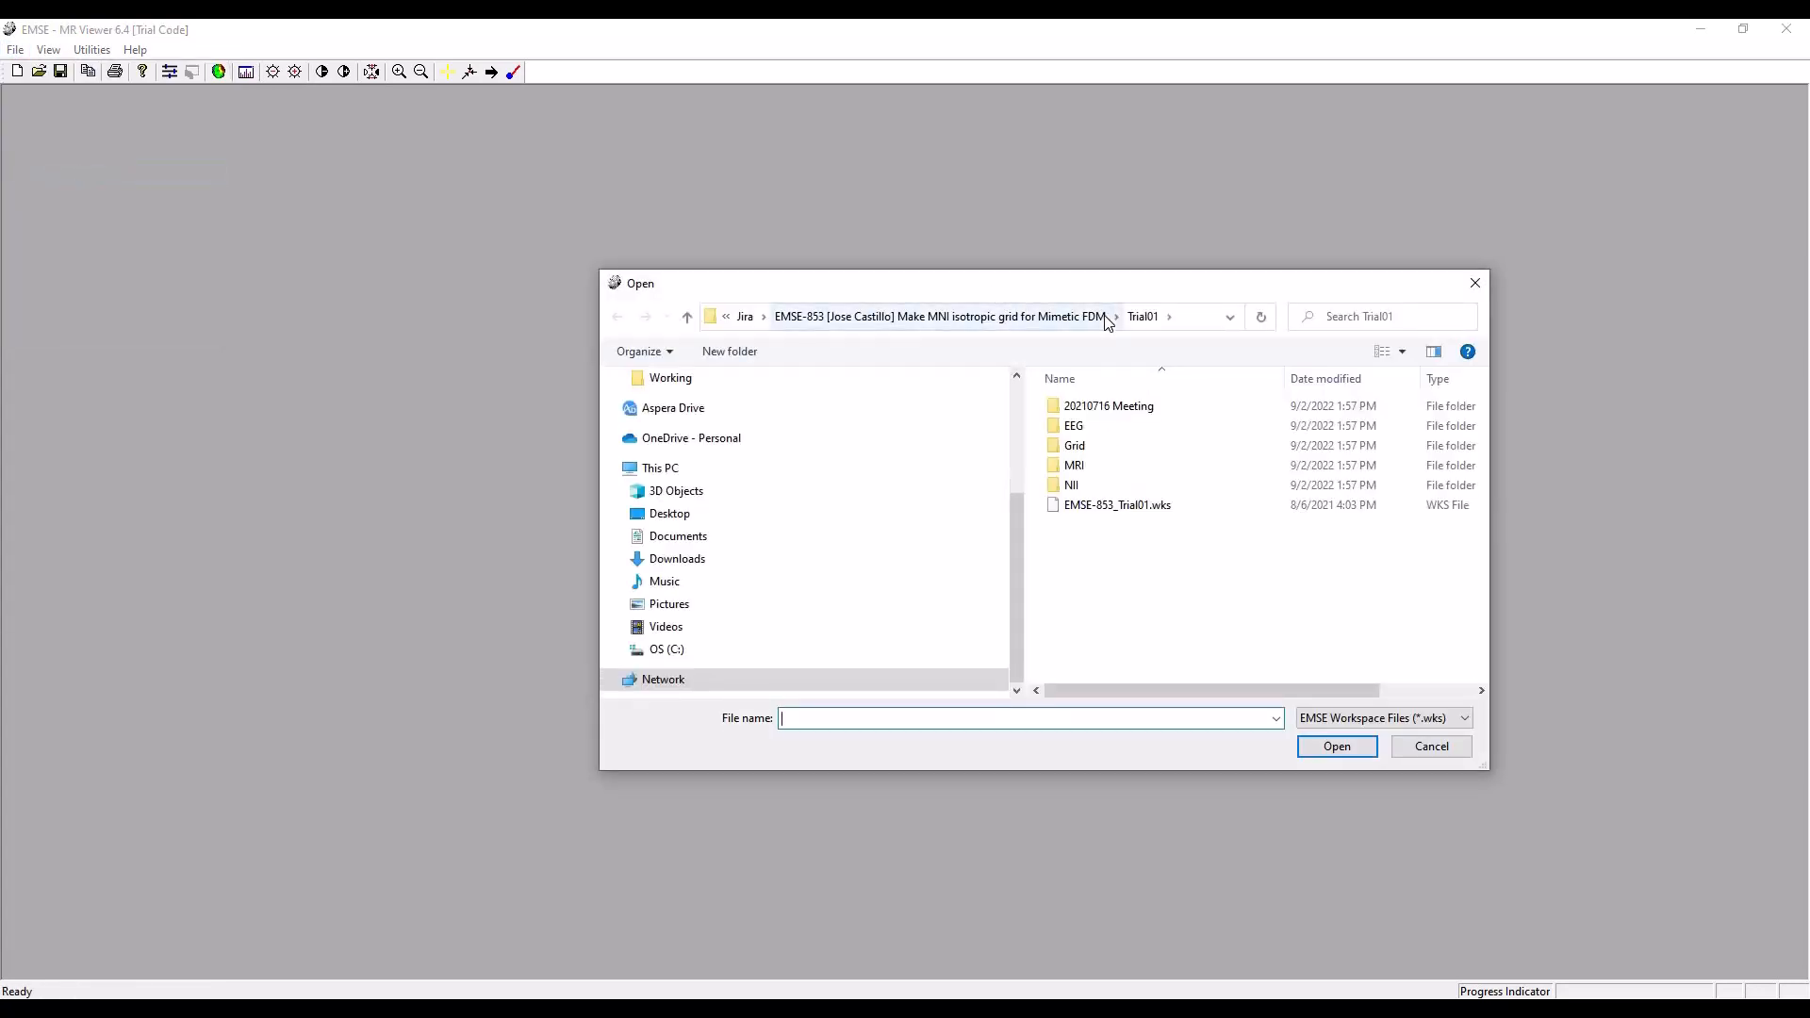
scroll(715, 477, "down", 3)
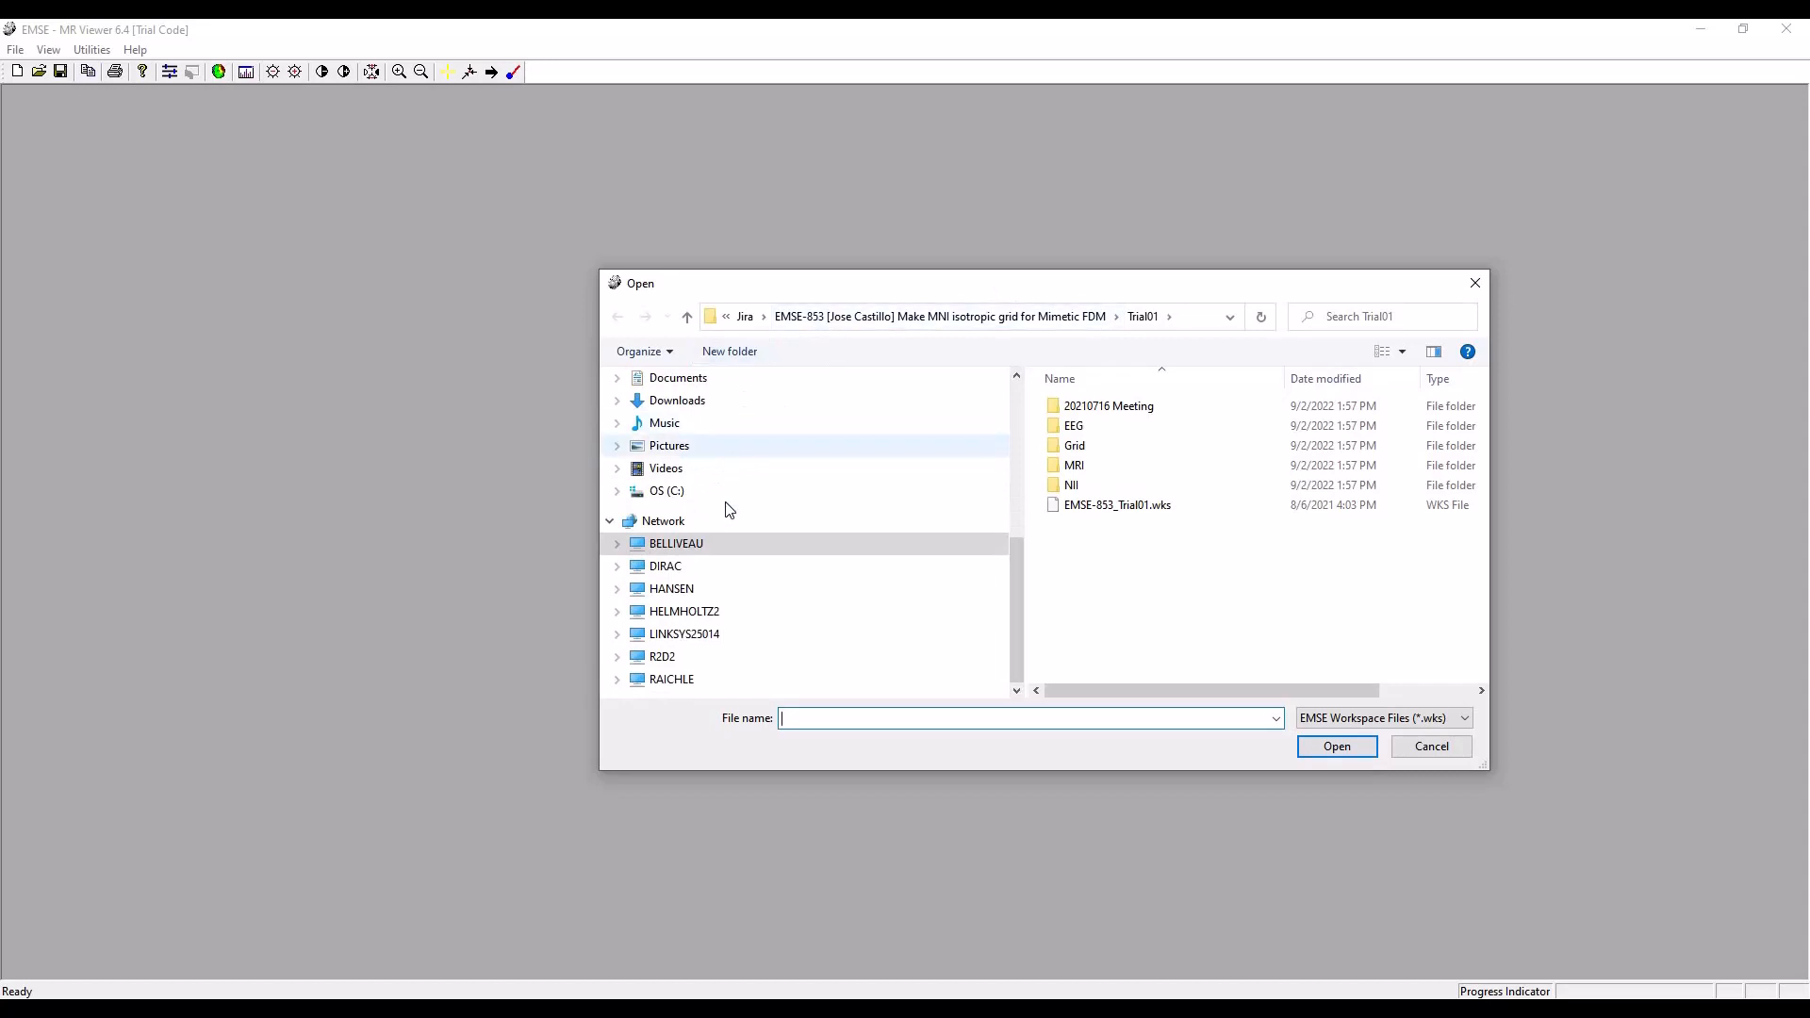
left_click(618, 492)
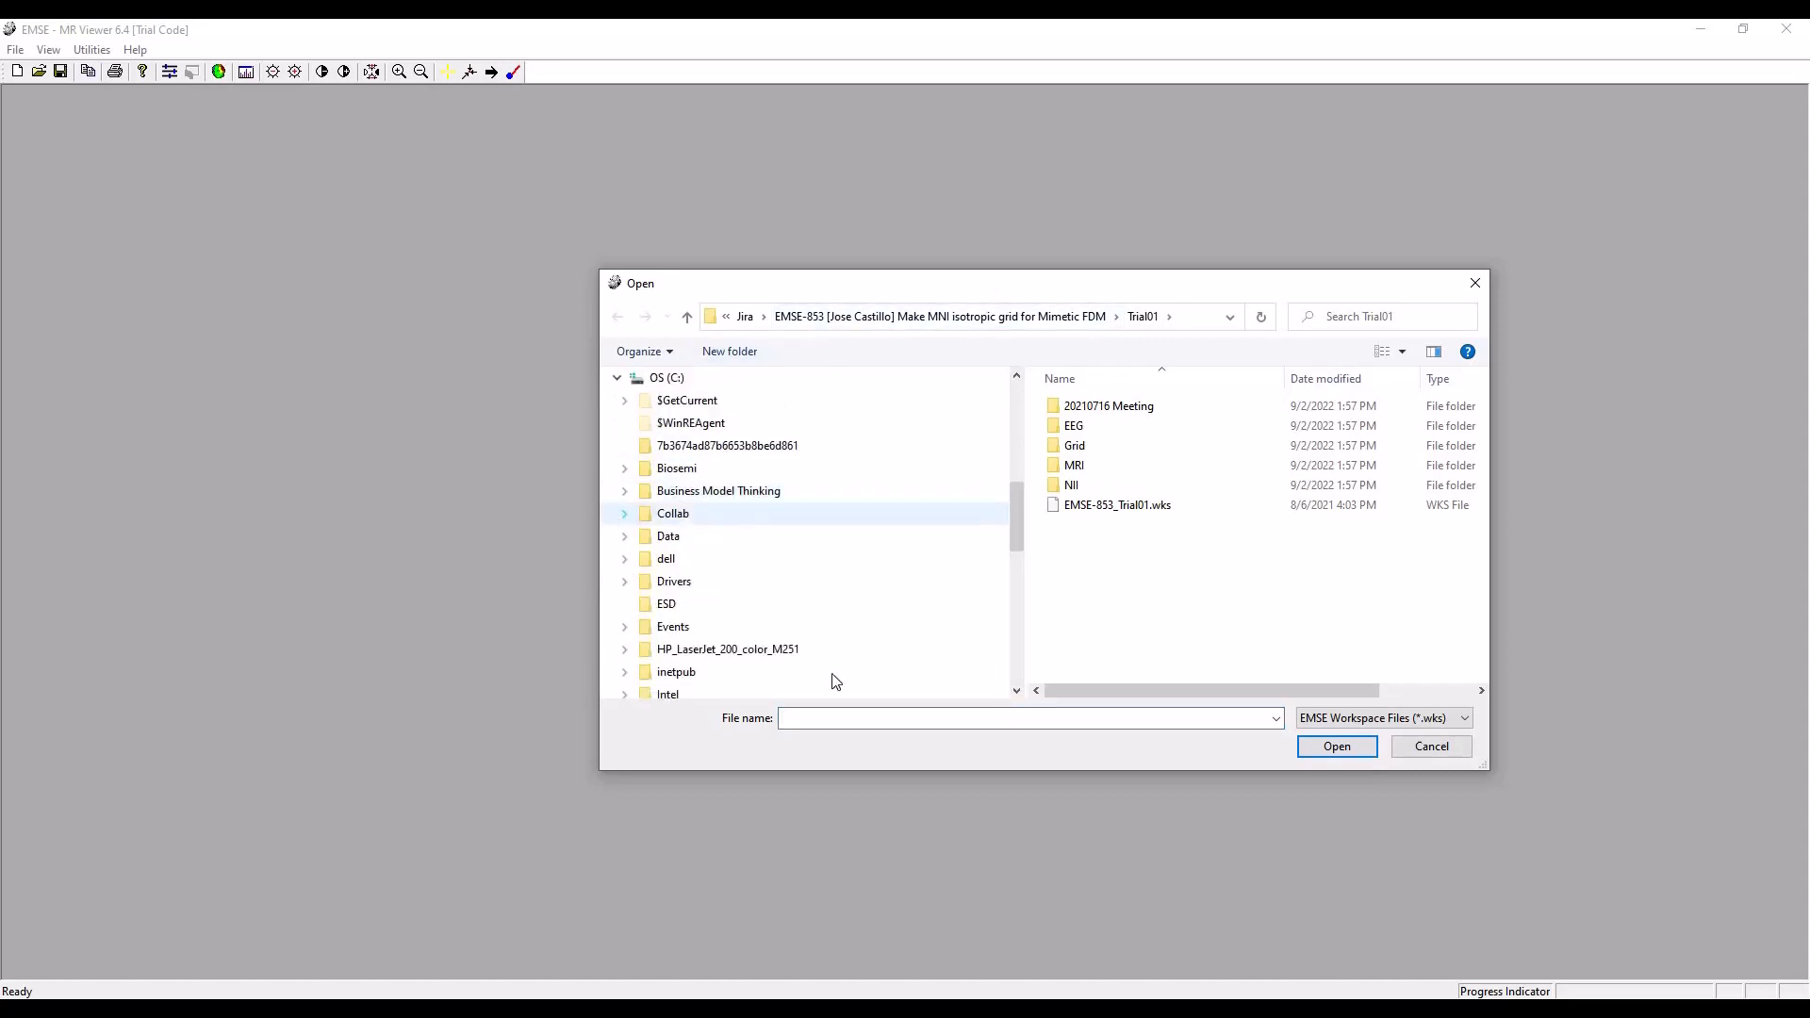
left_click_drag(1019, 535, 1005, 585)
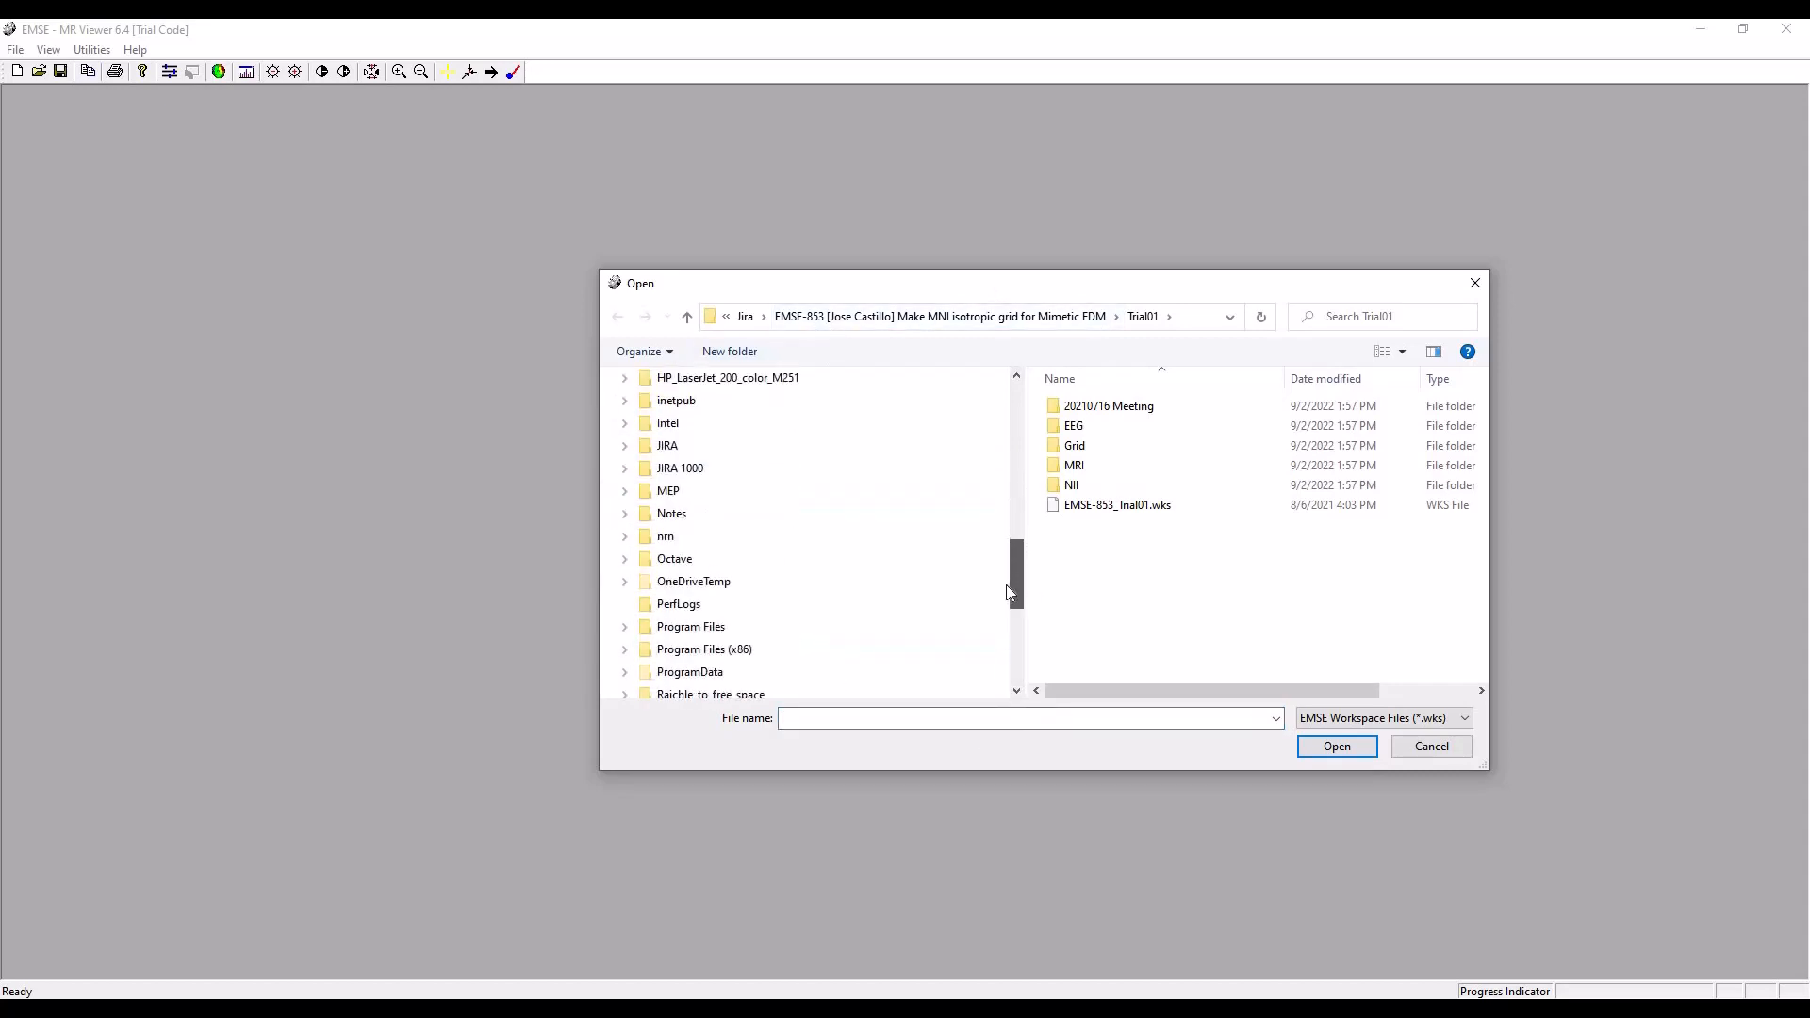
left_click(622, 450)
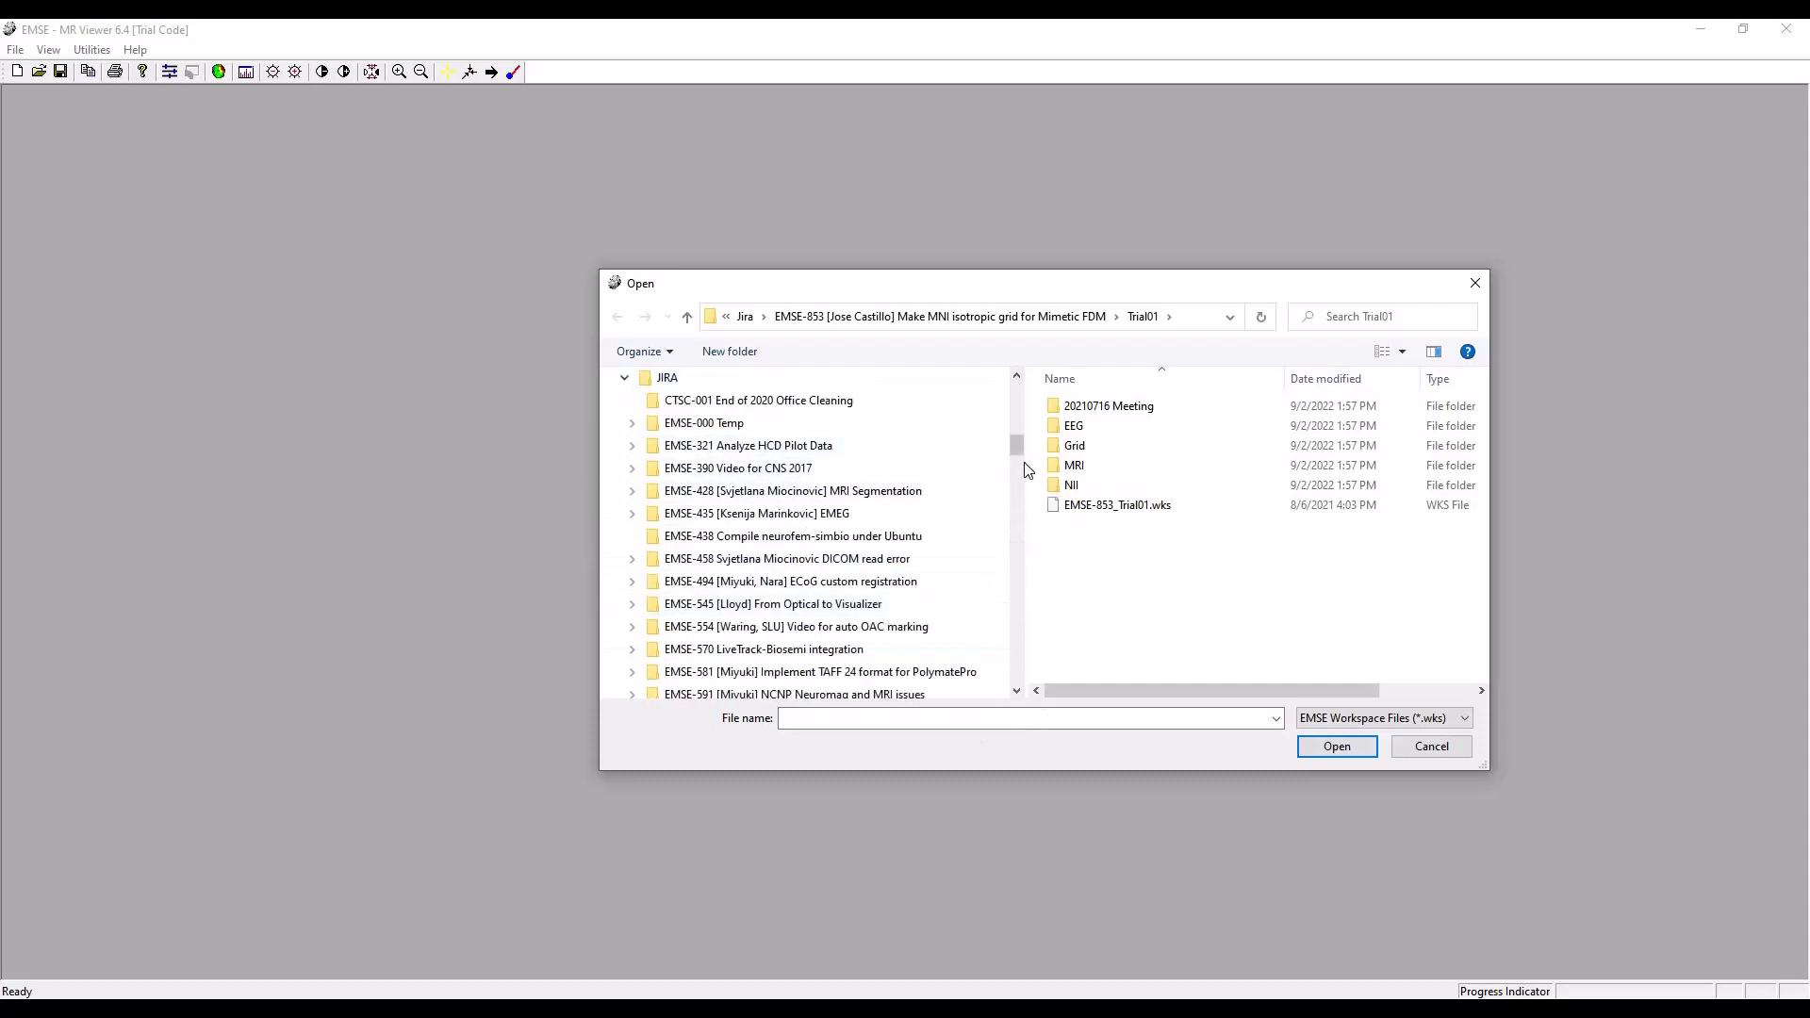
left_click_drag(1020, 462, 1001, 633)
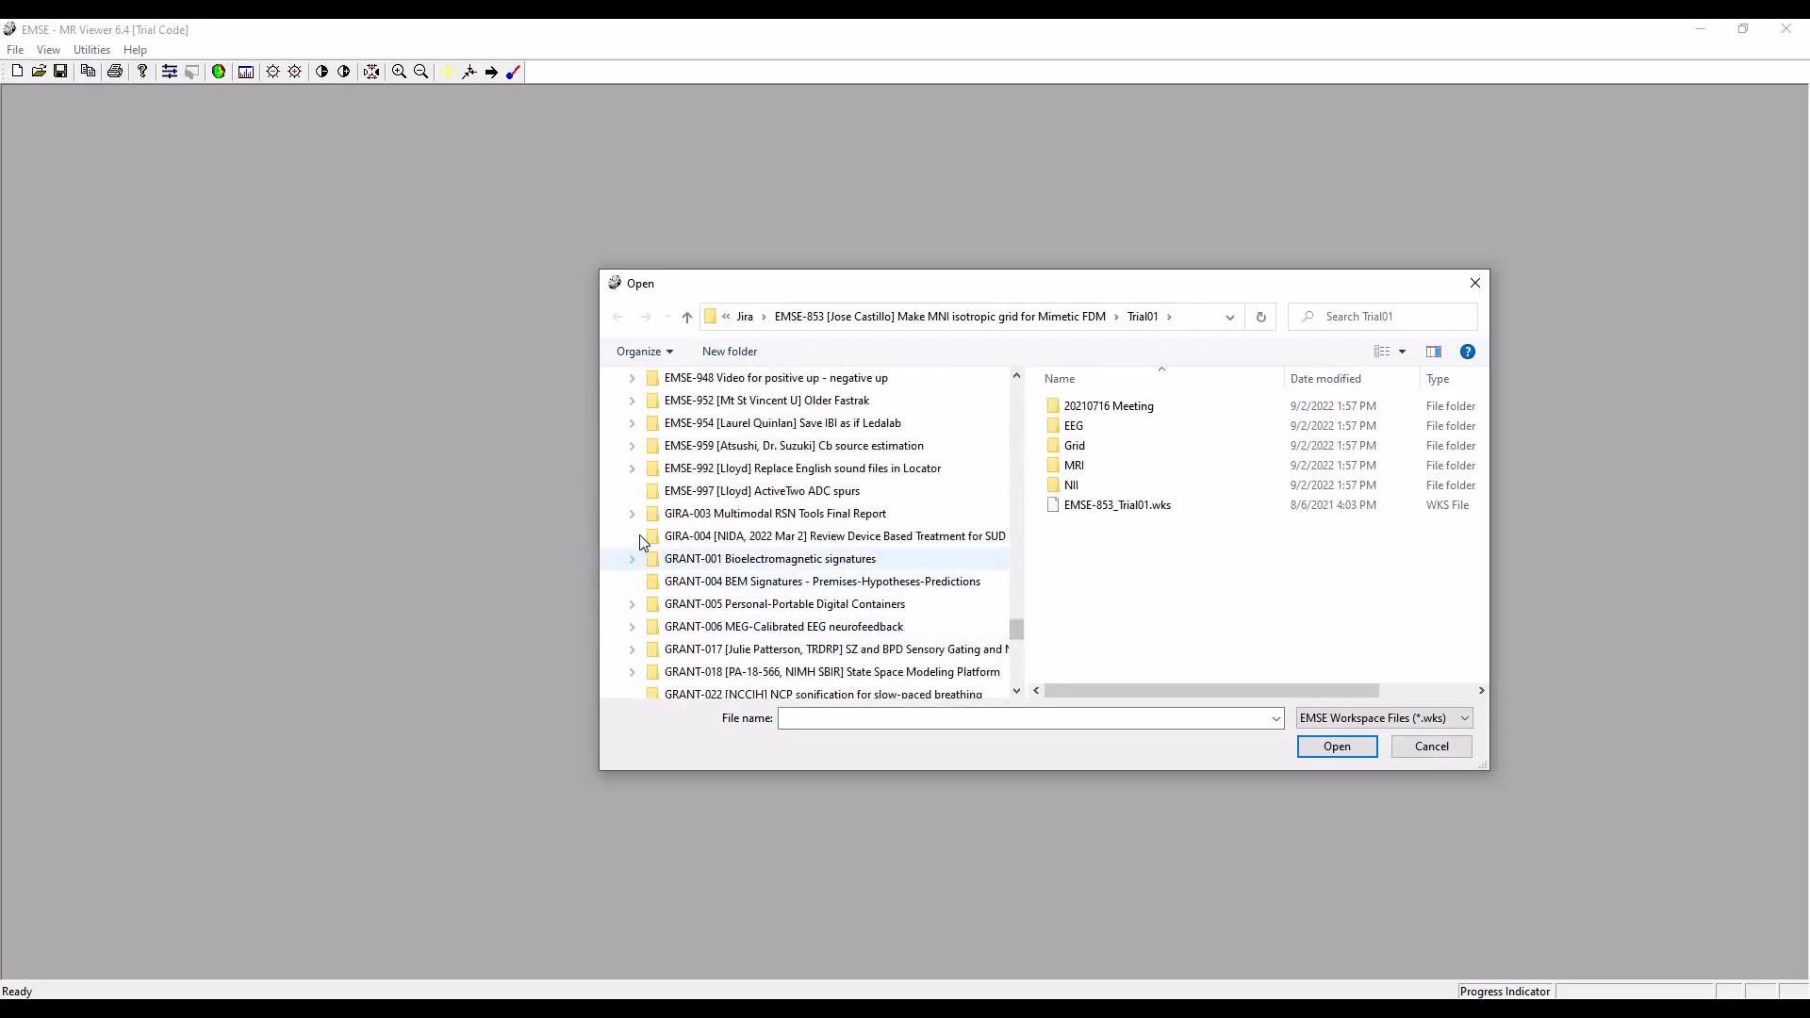
left_click(679, 452)
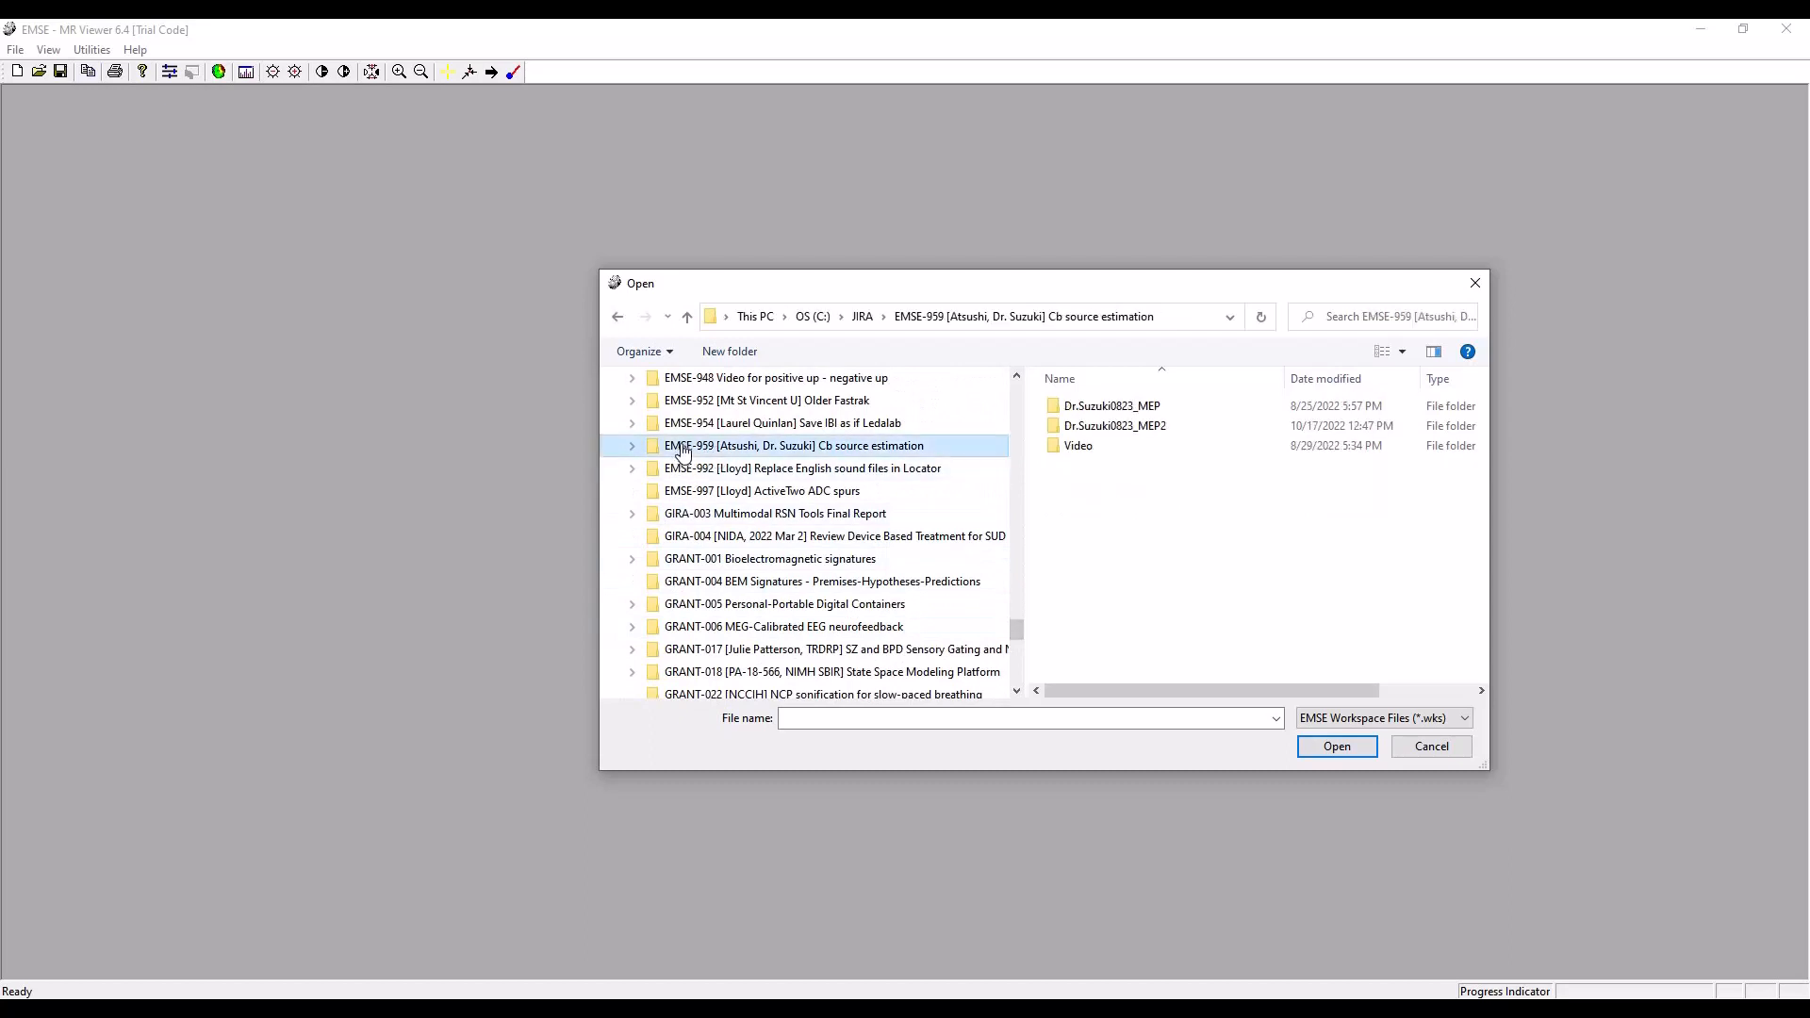
double_click(1147, 432)
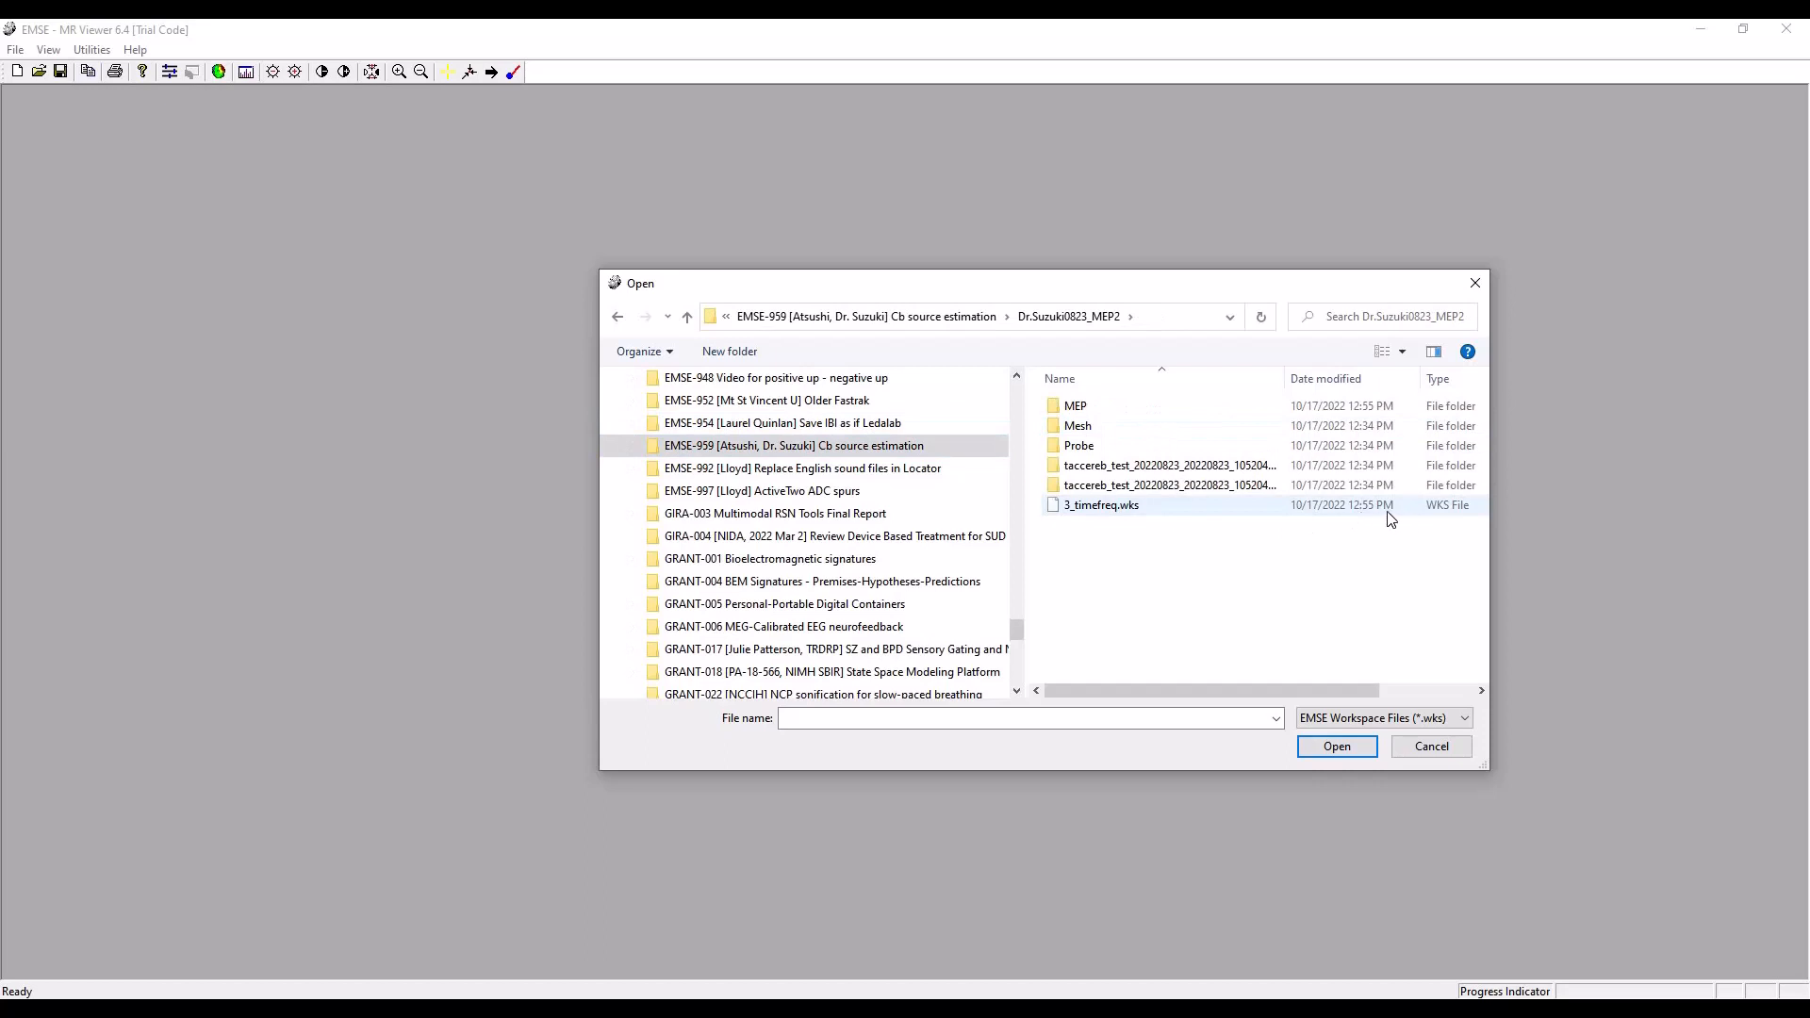
double_click(1108, 509)
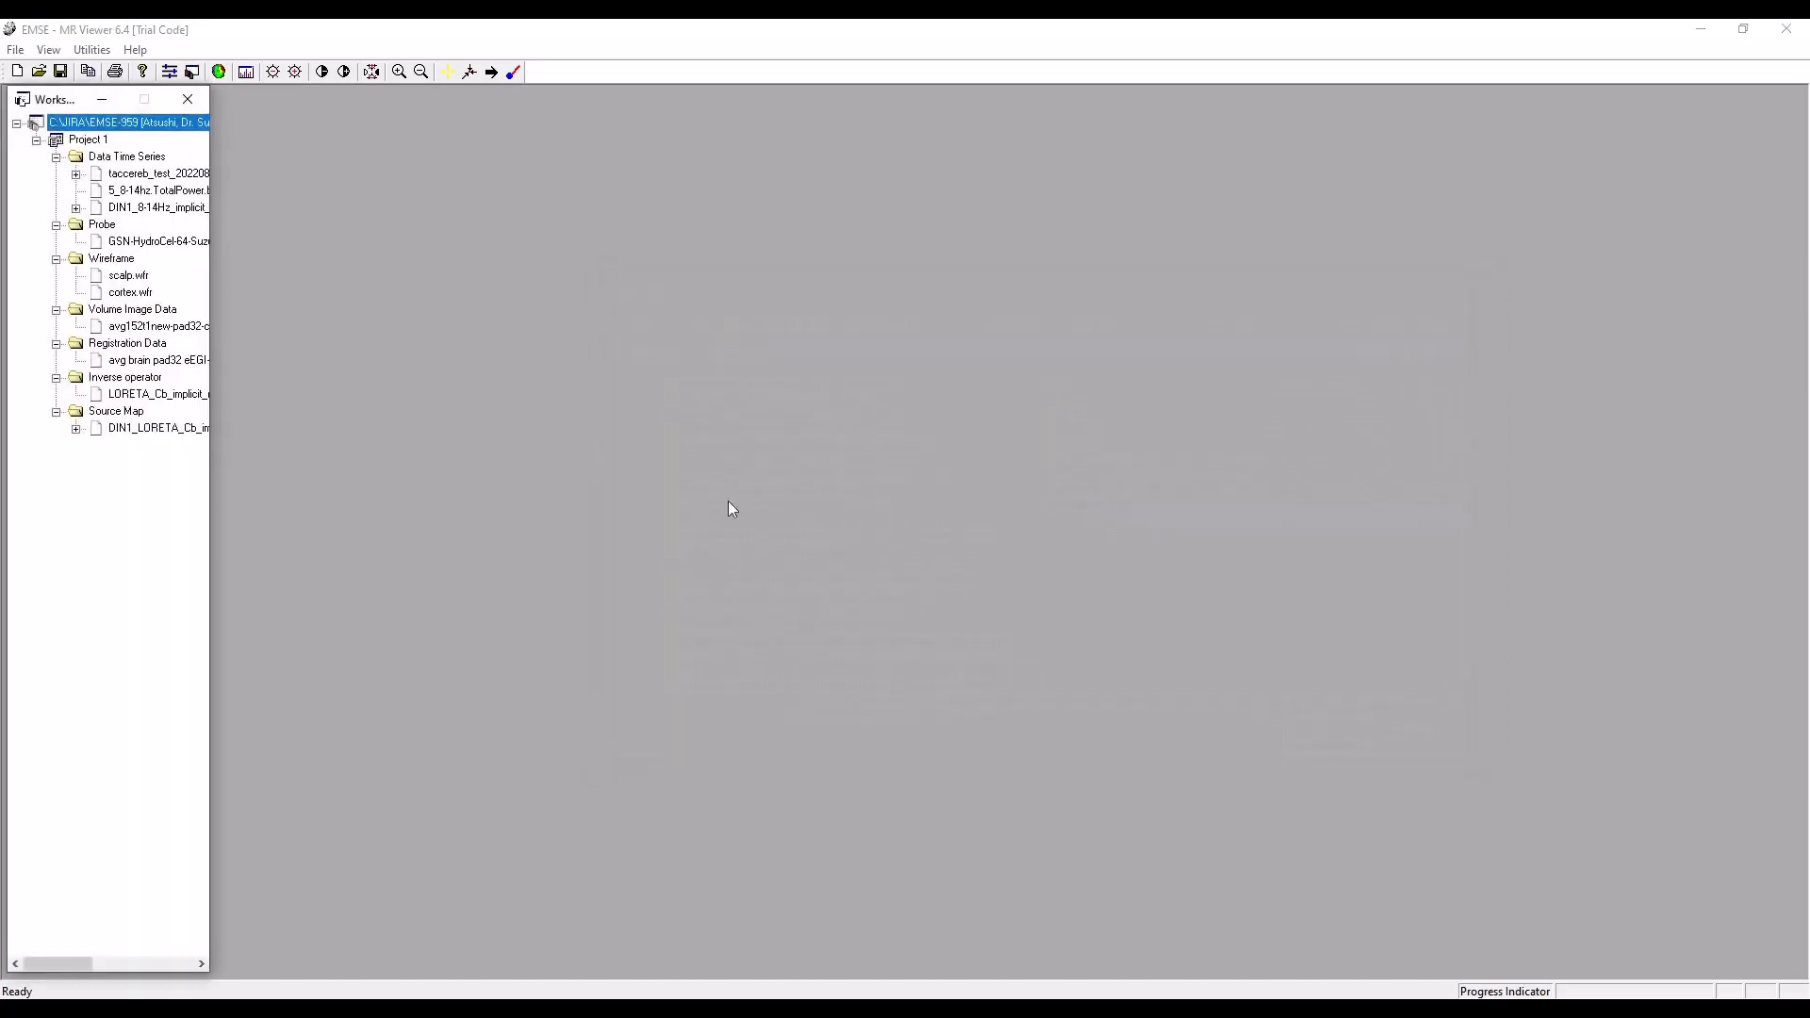
Widen and reposition the workspace tree, open the avg152t1new-pad32-clean.vmi volume image, and move its navigator below the slice views.
left_click_drag(218, 339, 374, 351)
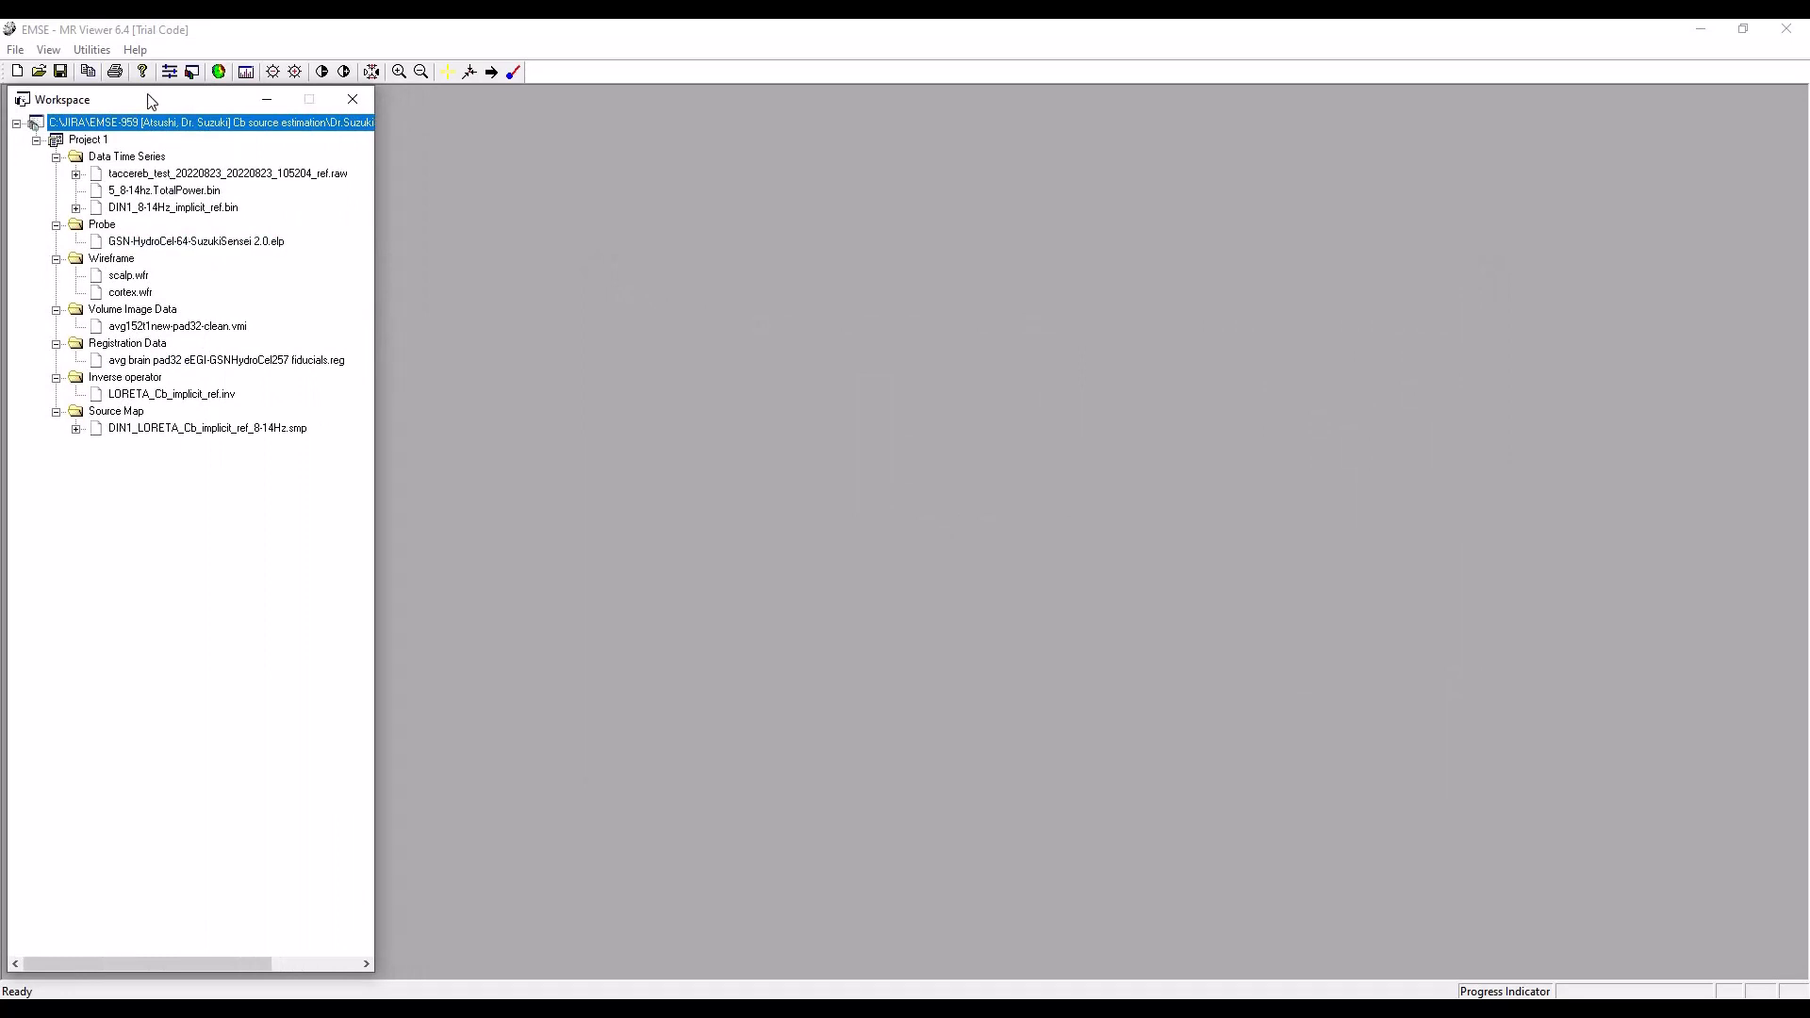
left_click_drag(151, 101, 1190, 101)
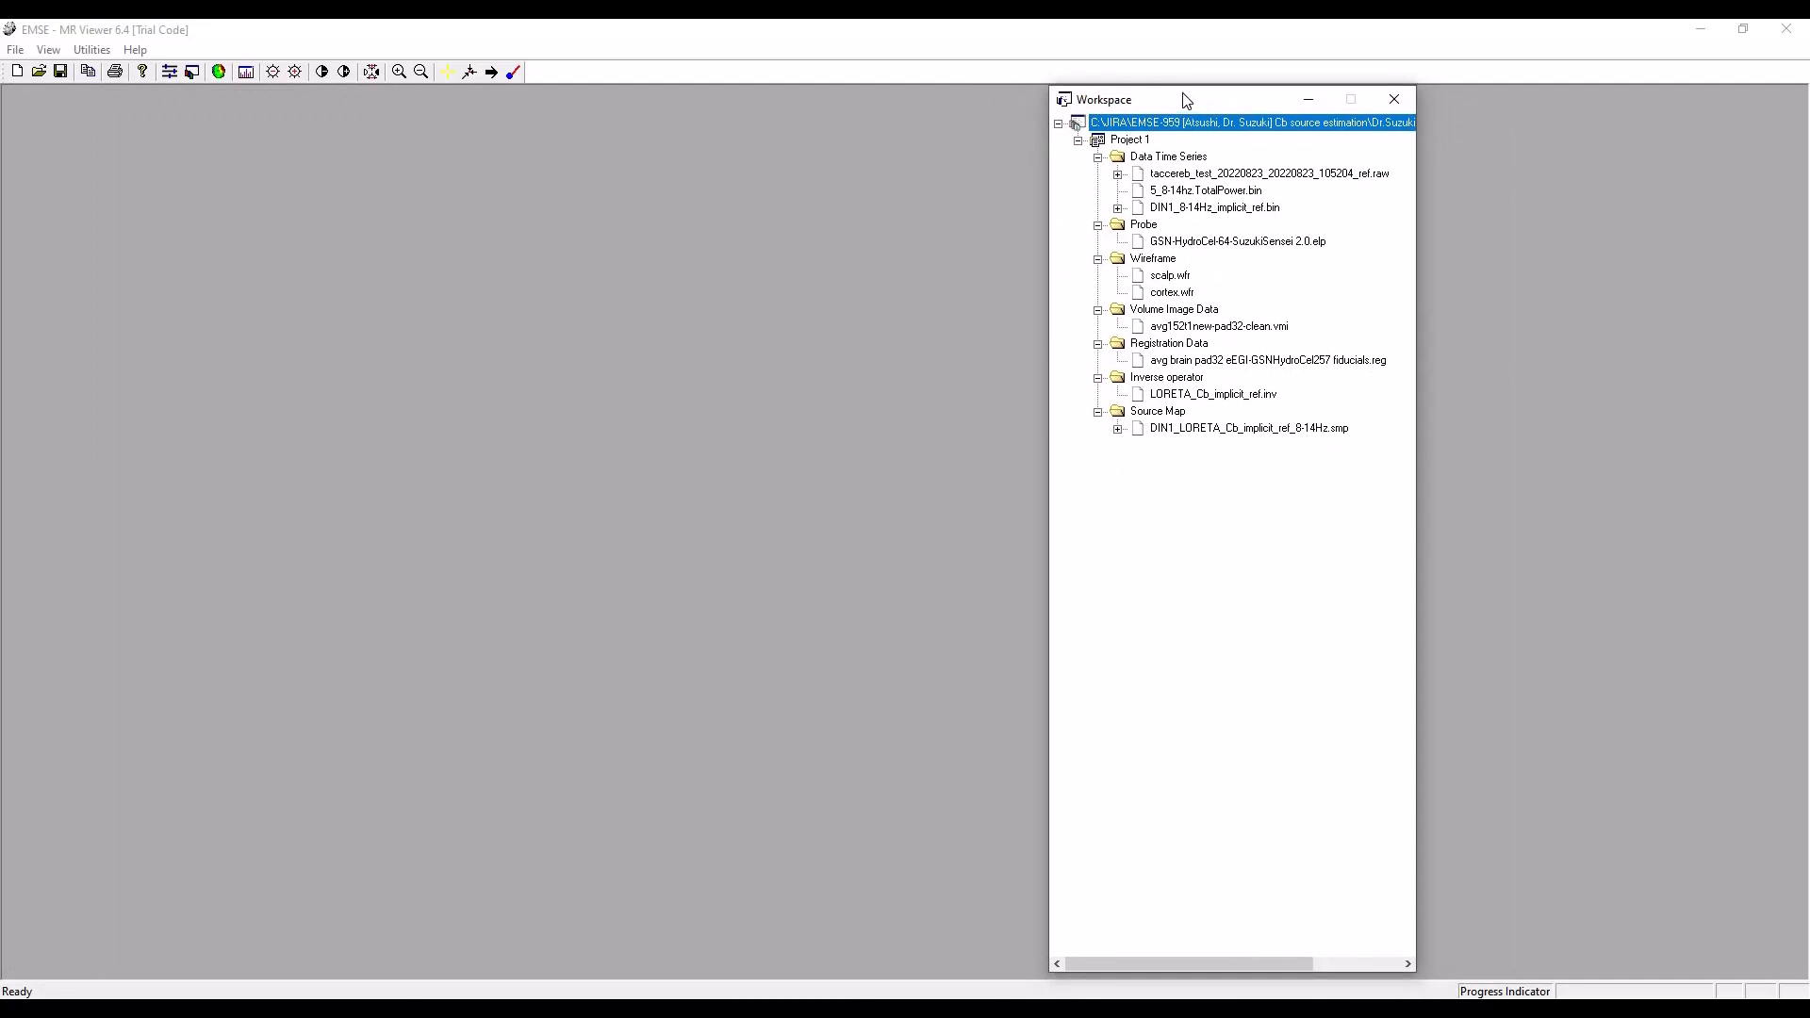
double_click(1235, 330)
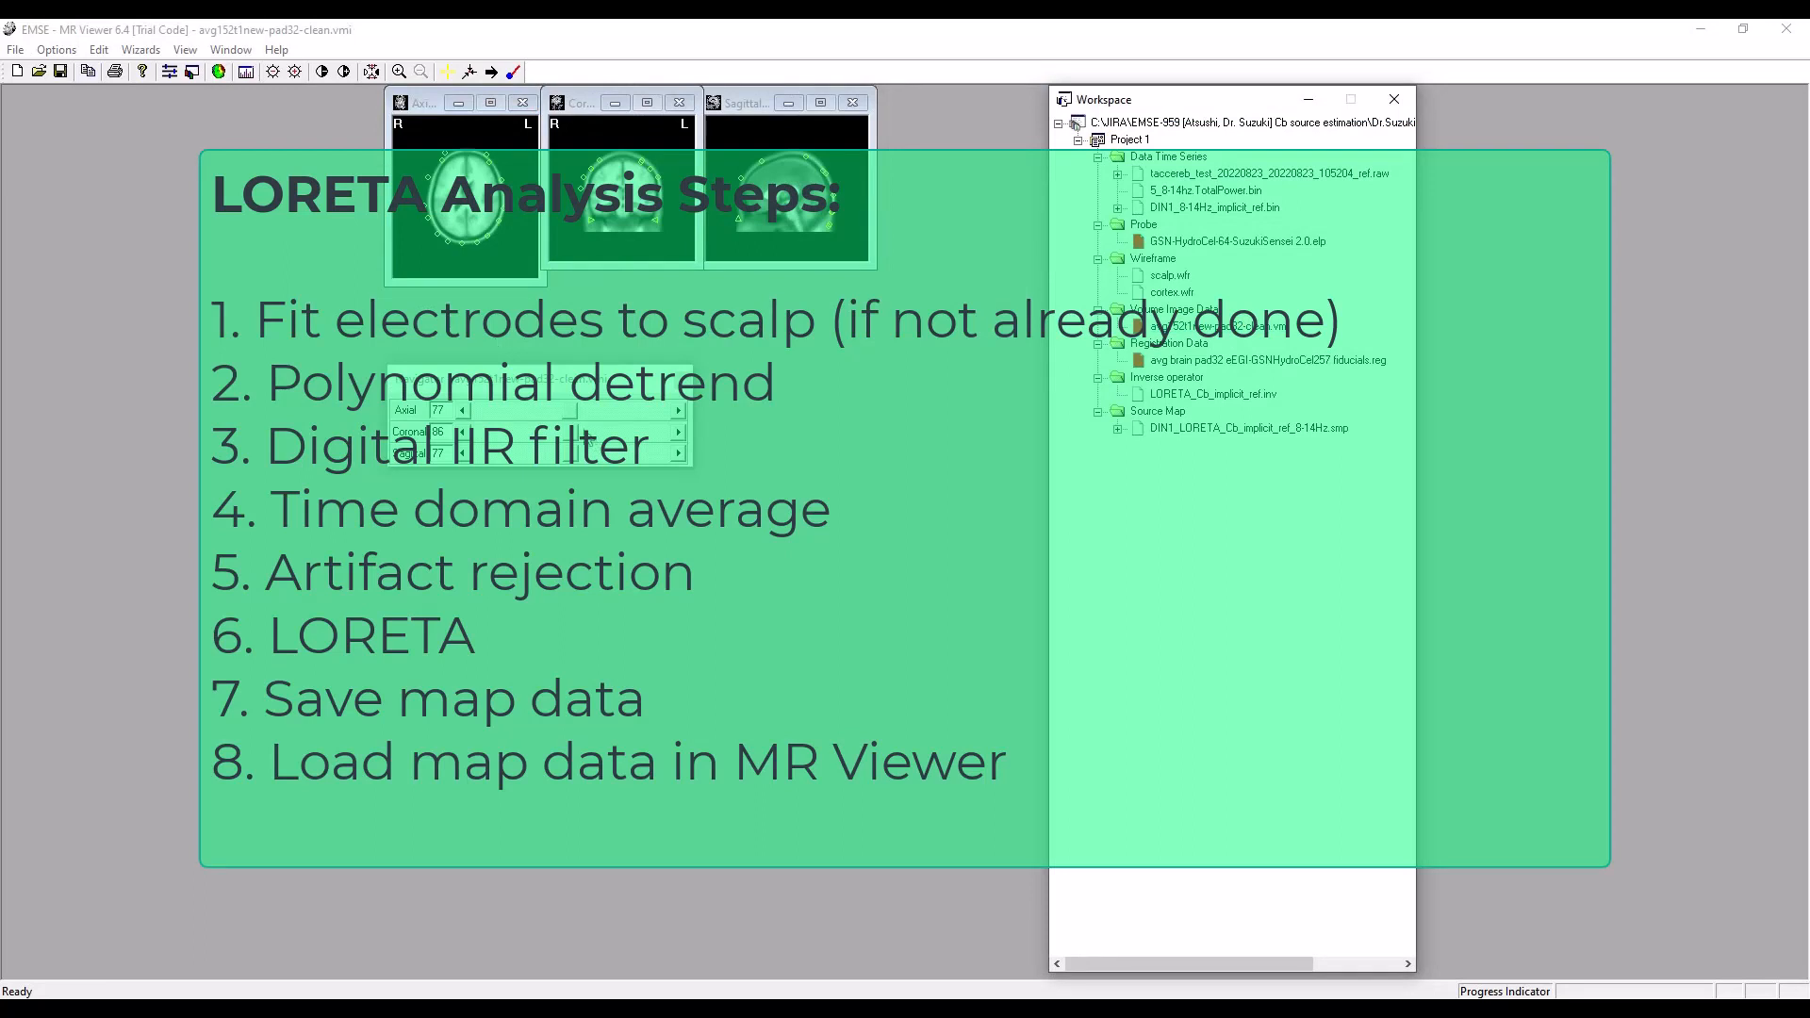
left_click_drag(582, 389, 729, 628)
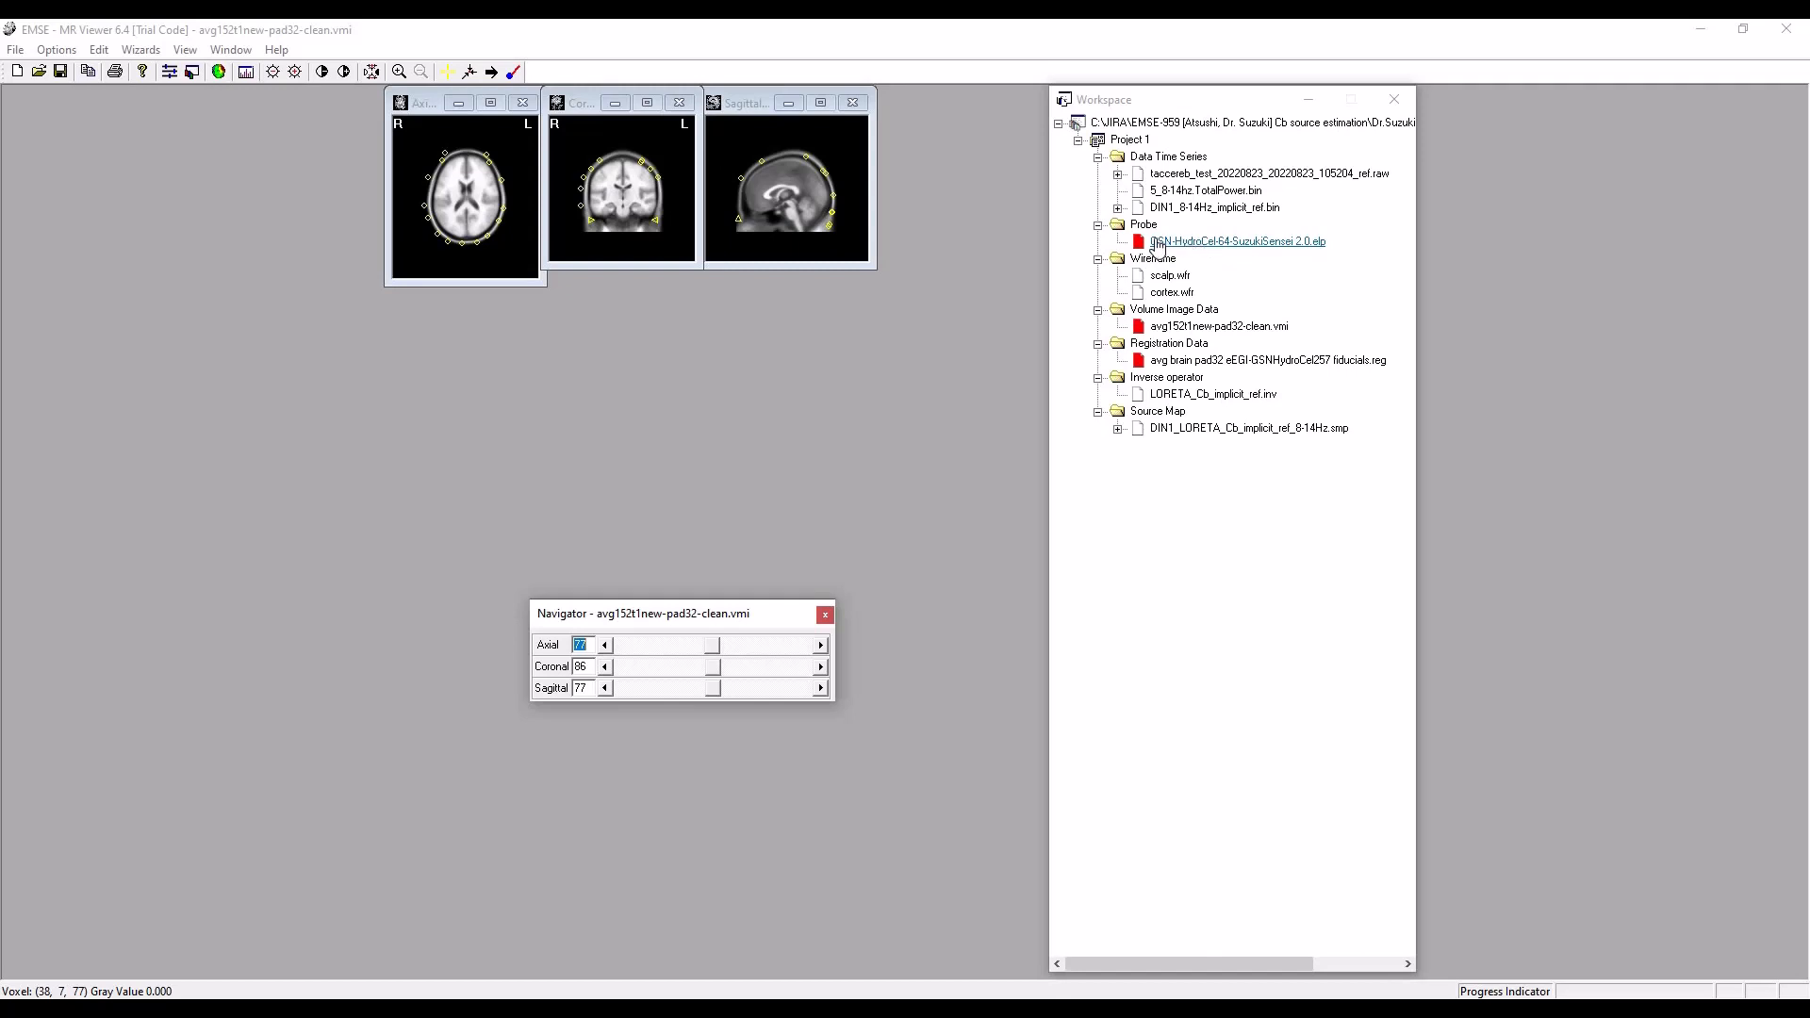
Try to fit the electrodes to the scalp with no scalp mesh loaded.
left_click(98, 51)
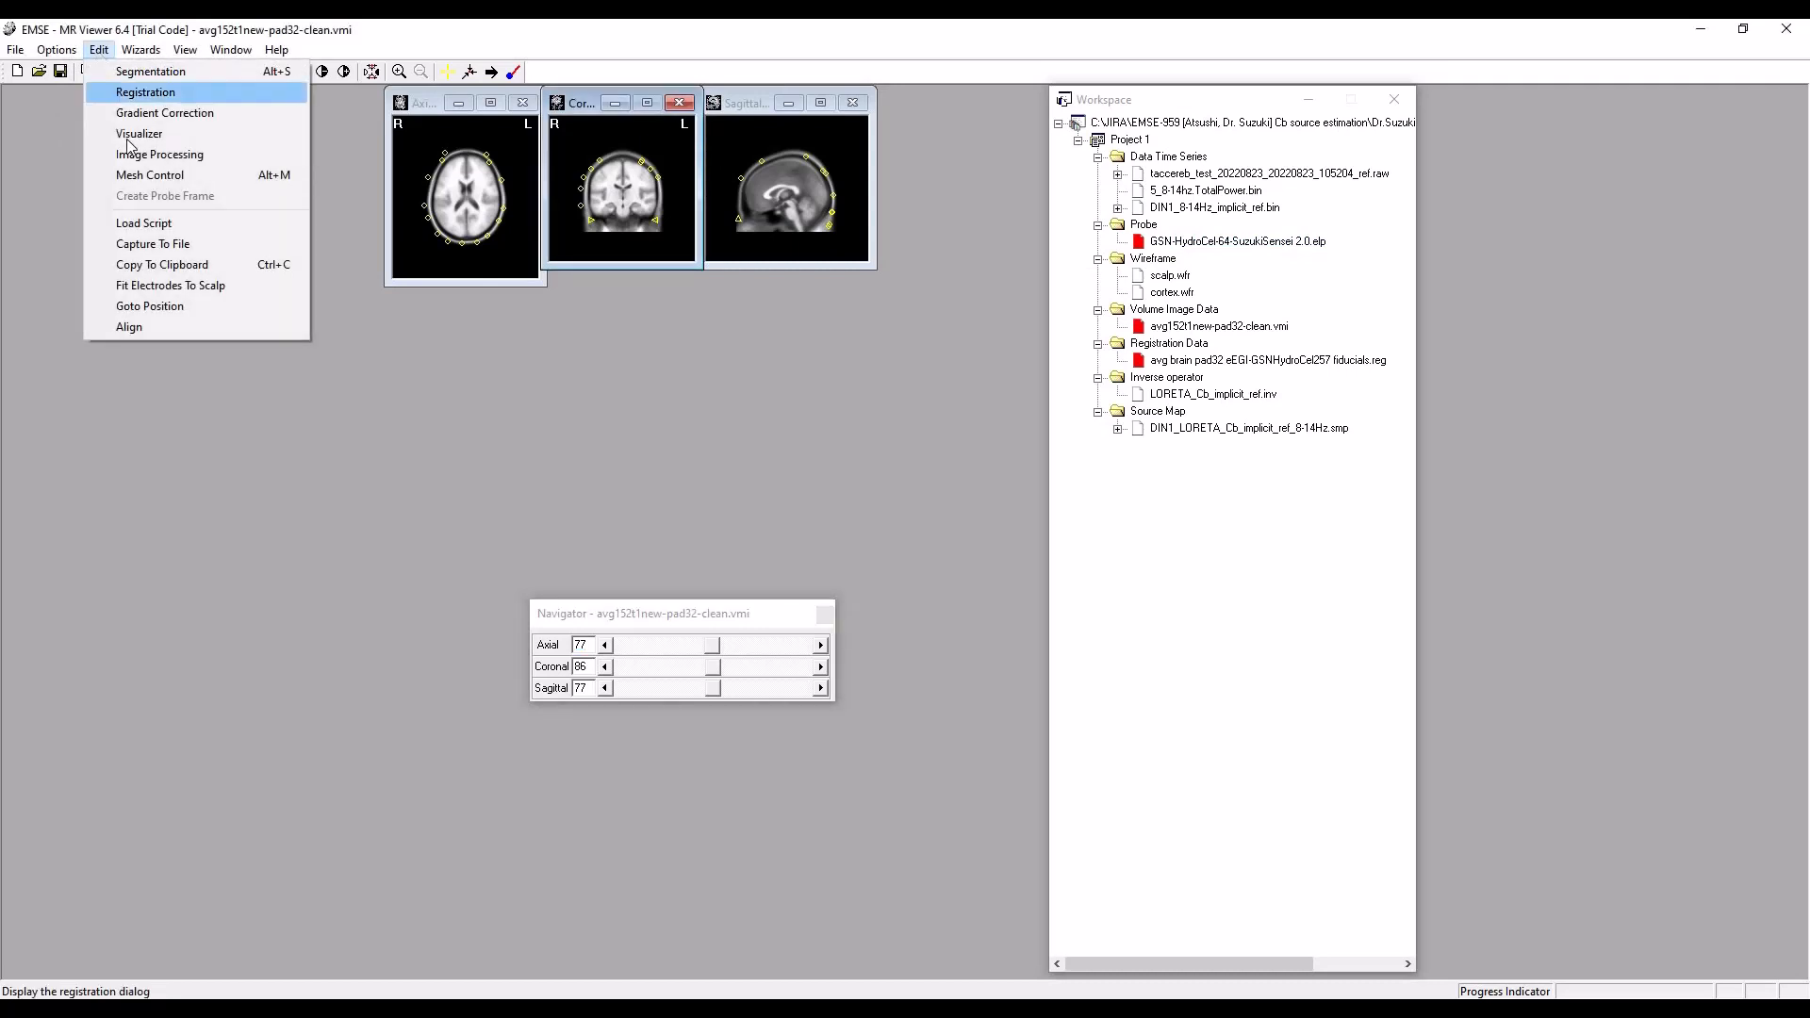
left_click(179, 286)
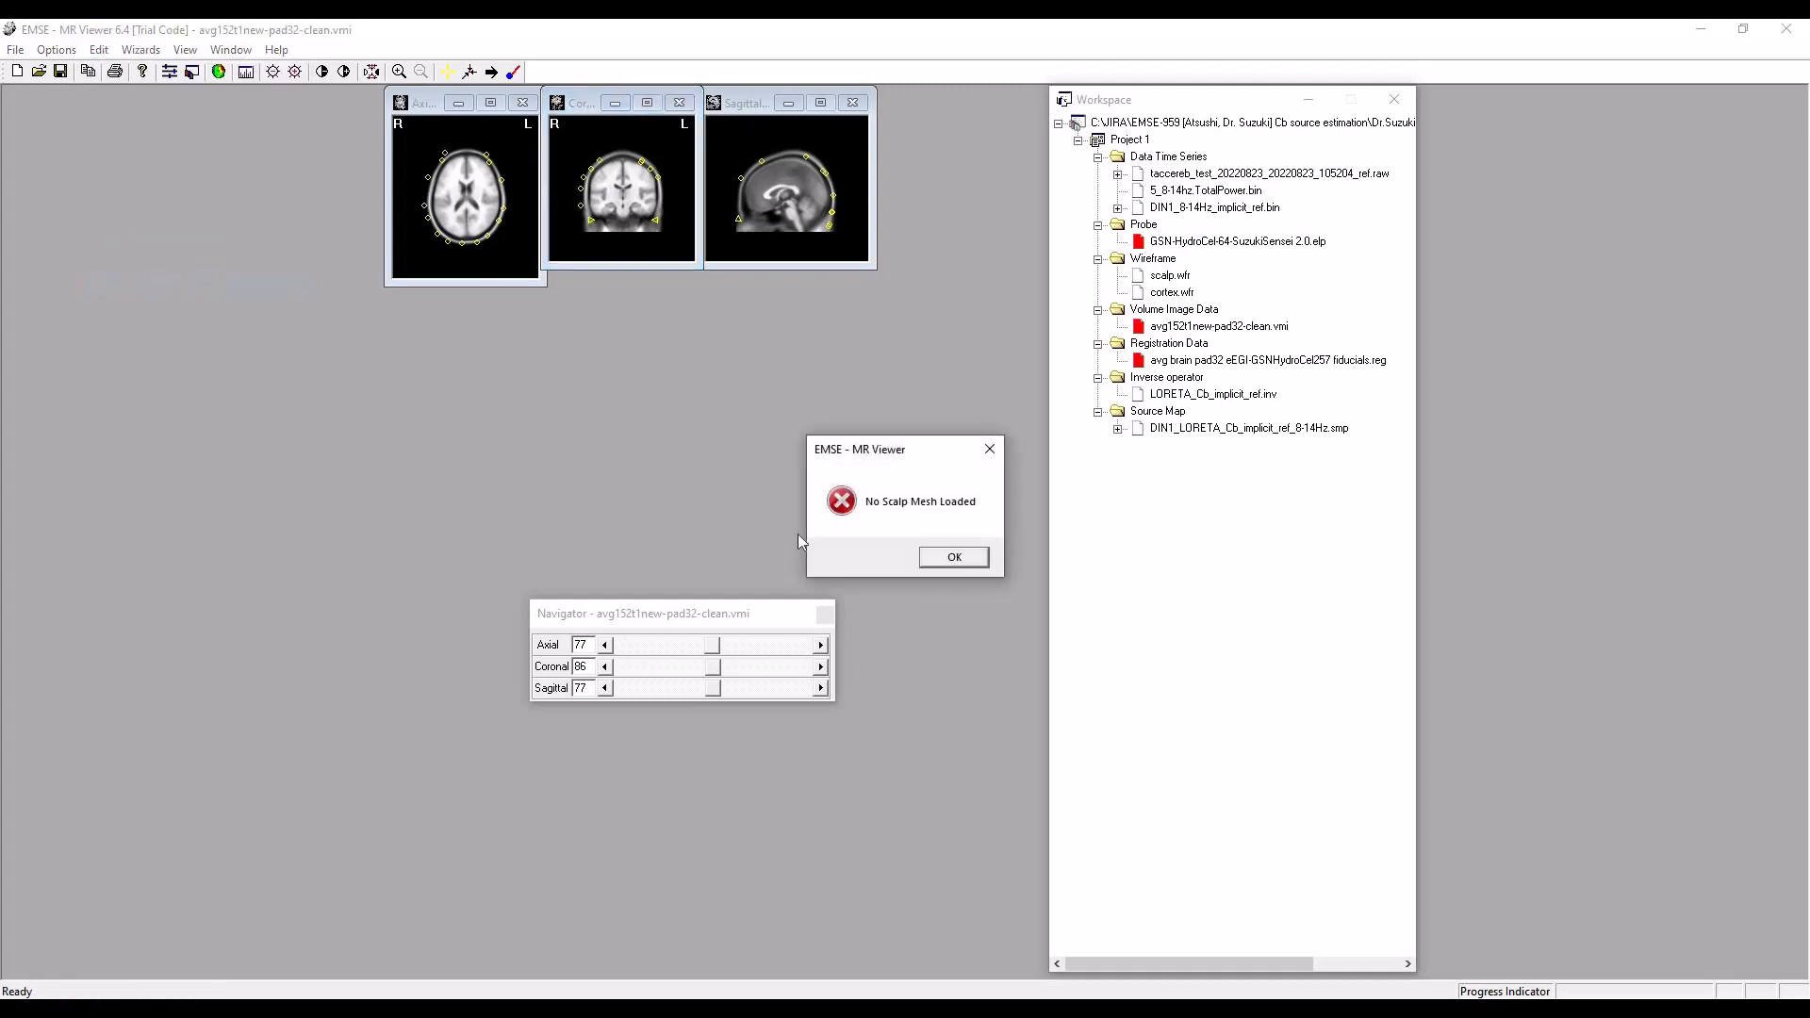
left_click(954, 559)
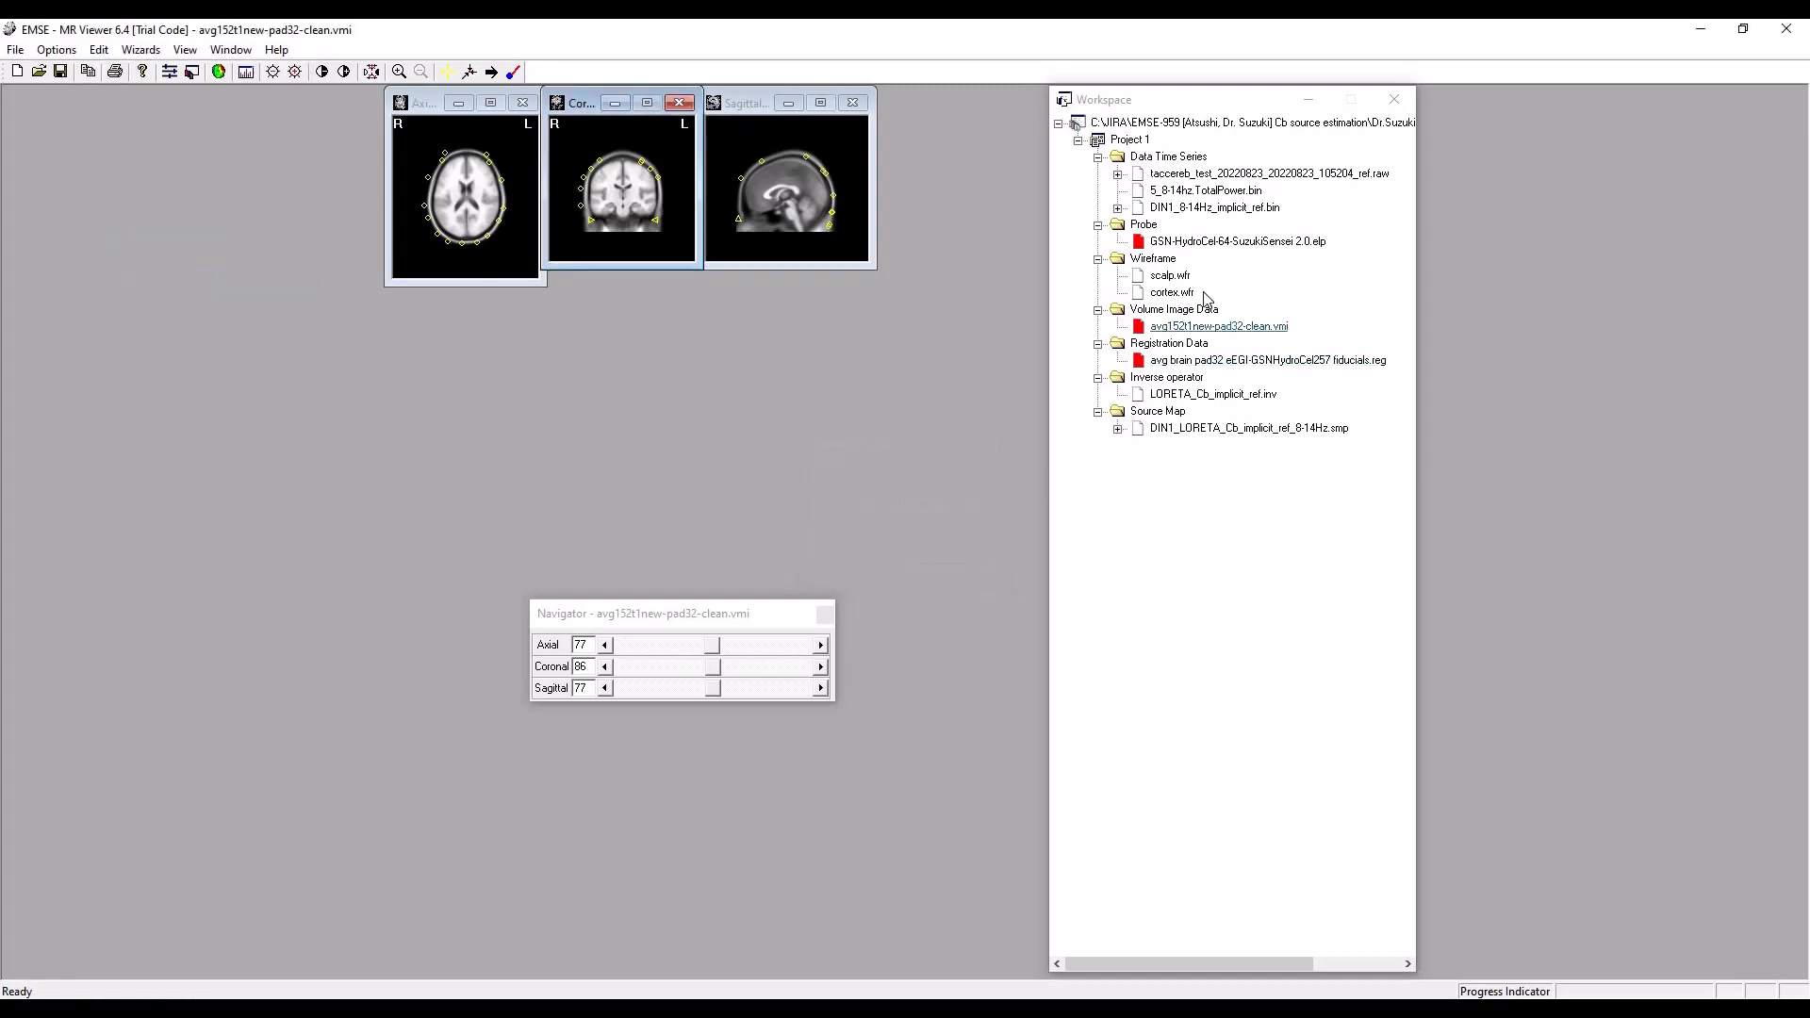
Load the scalp.wfr wireframe and fit the probe electrodes to the scalp.
double_click(1172, 276)
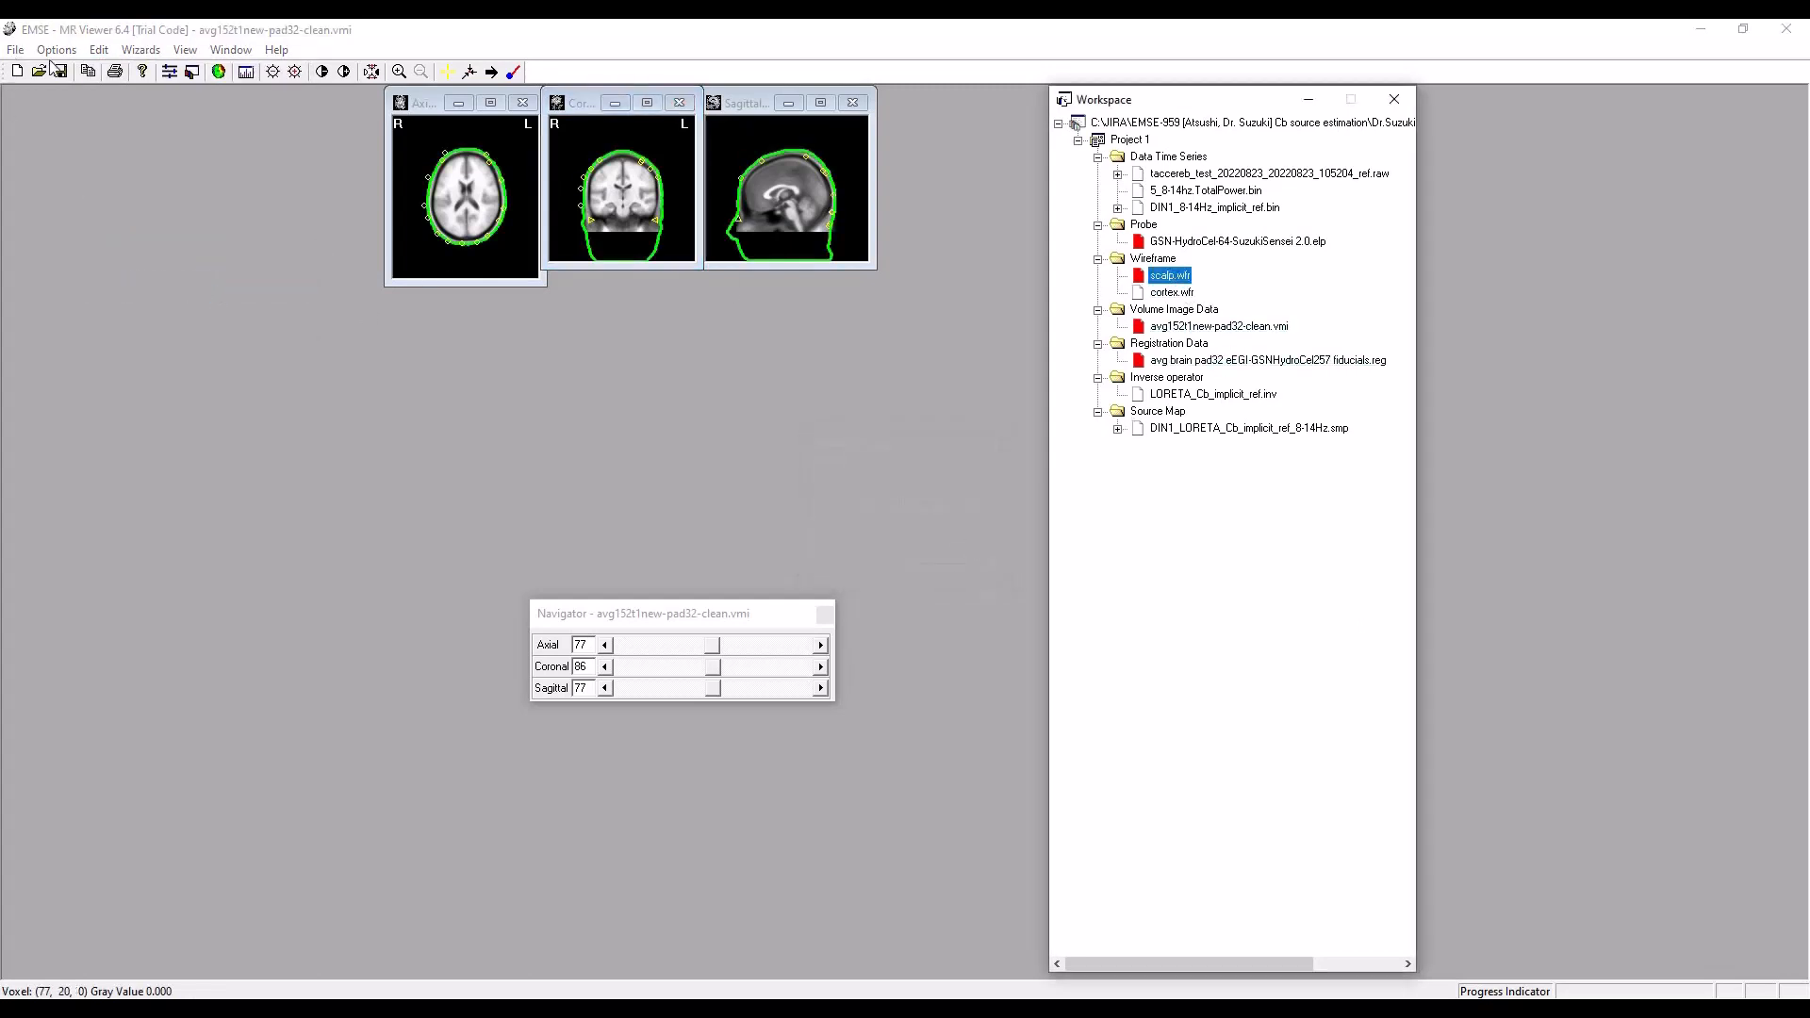
left_click(99, 51)
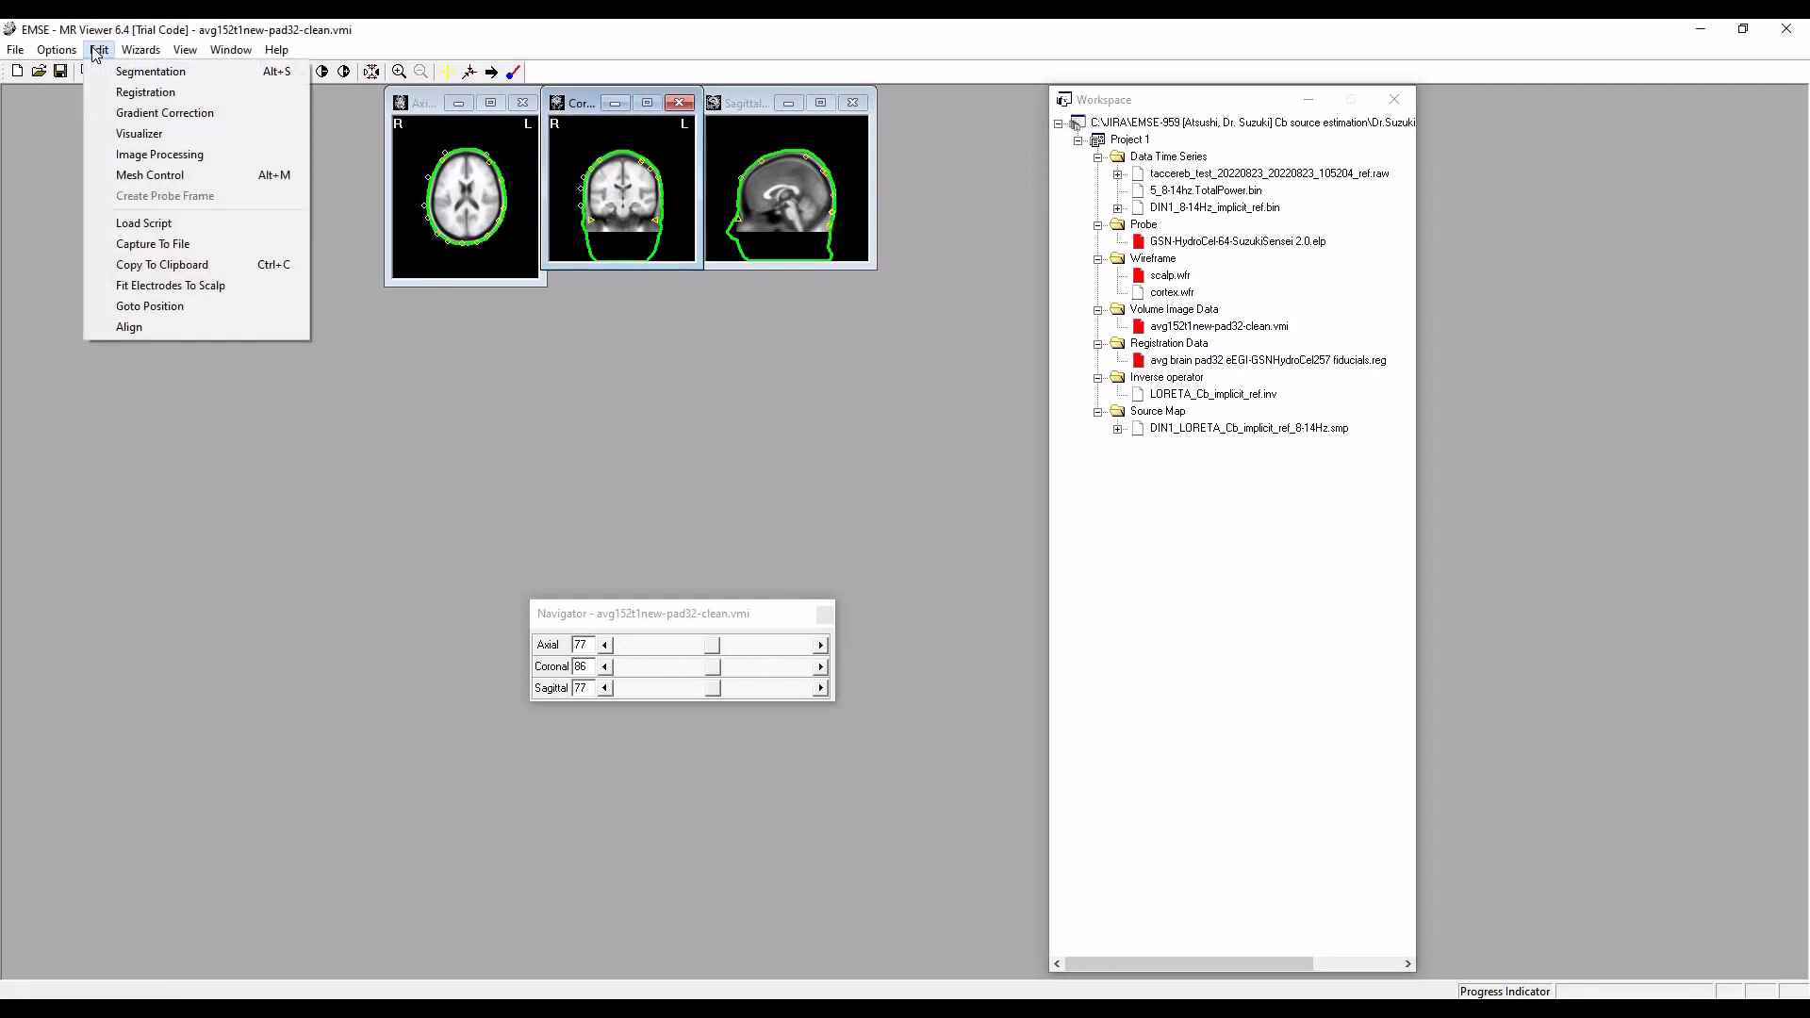
left_click(200, 284)
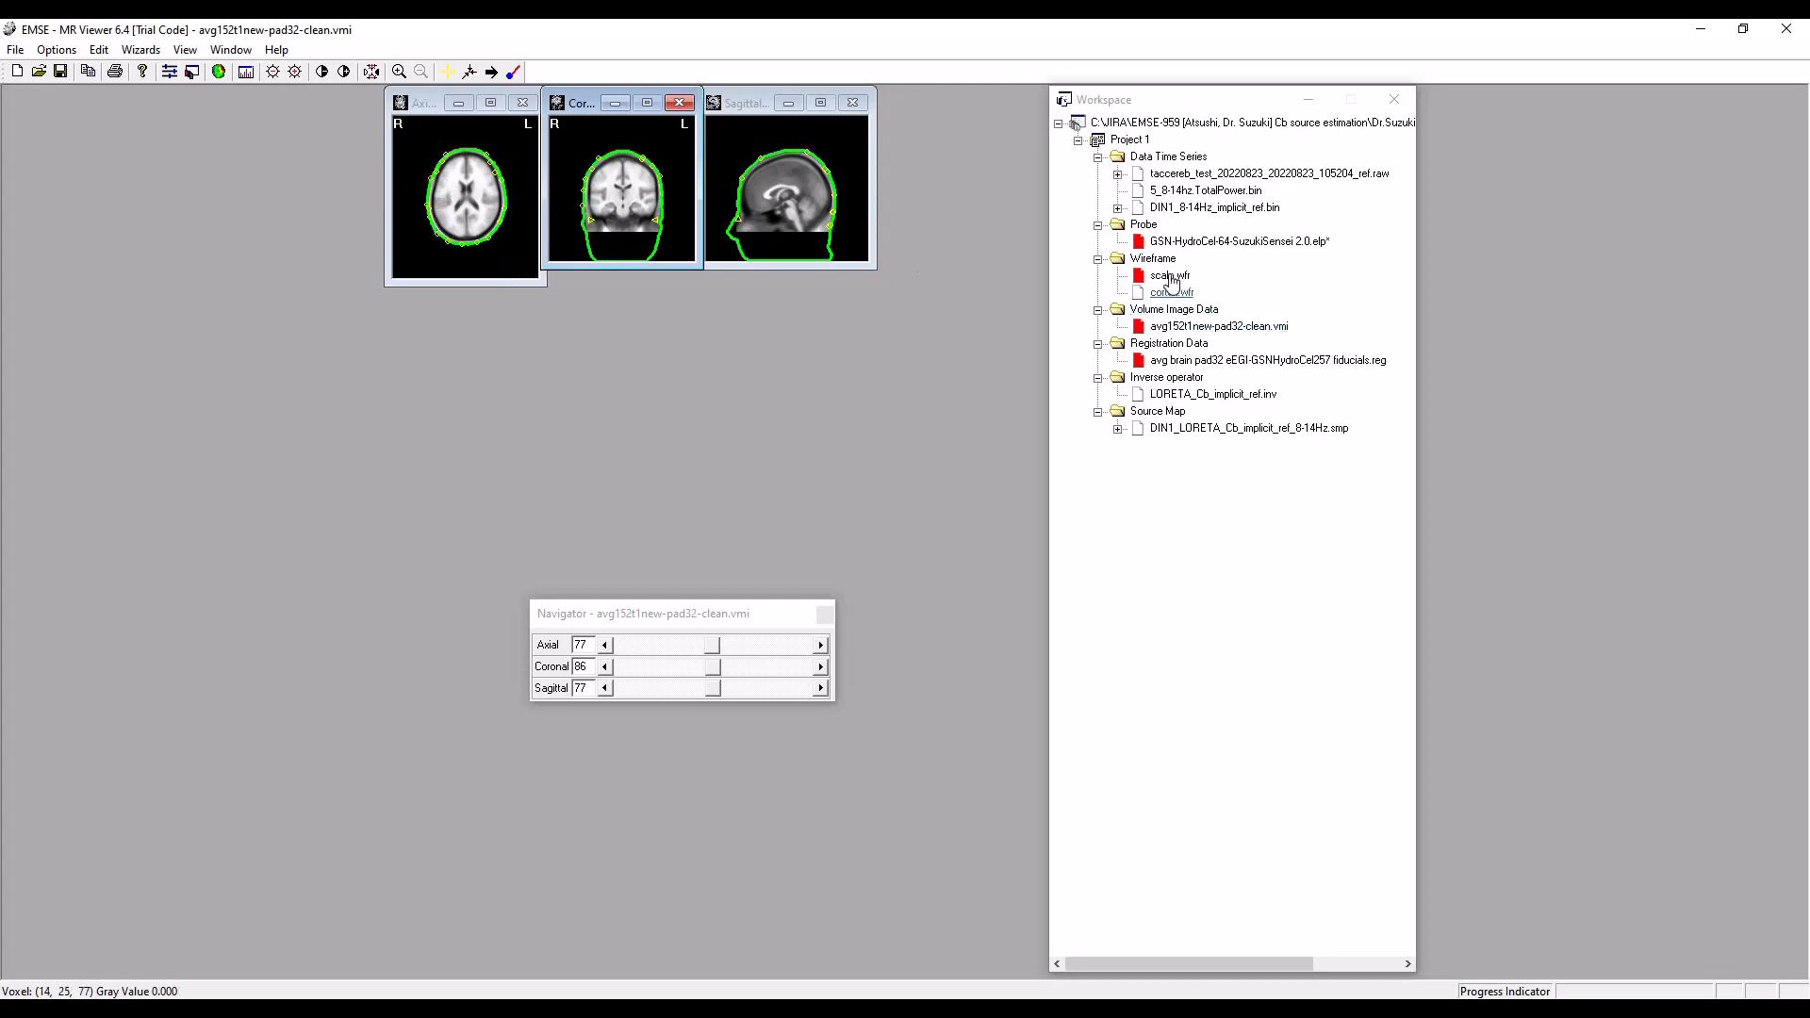
Unload the scalp.wfr wireframe and save the adjusted electrode probe file.
right_click(1170, 277)
left_click(1223, 308)
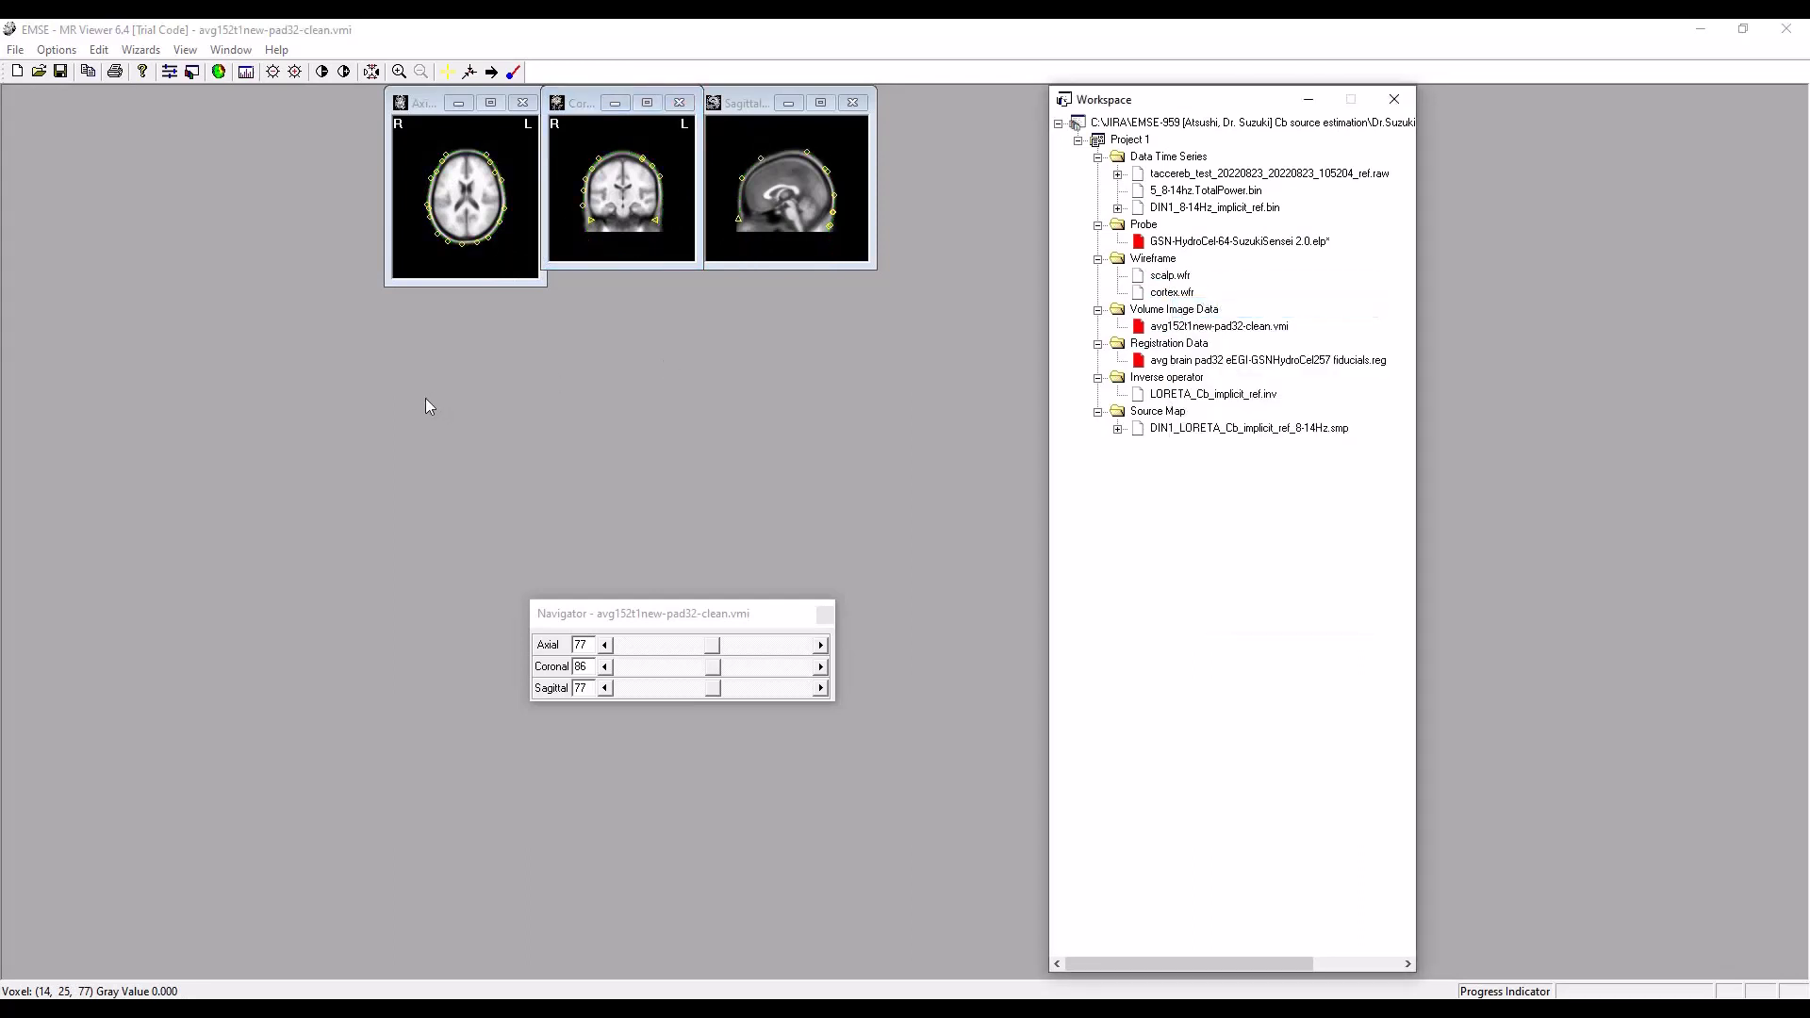
right_click(1272, 241)
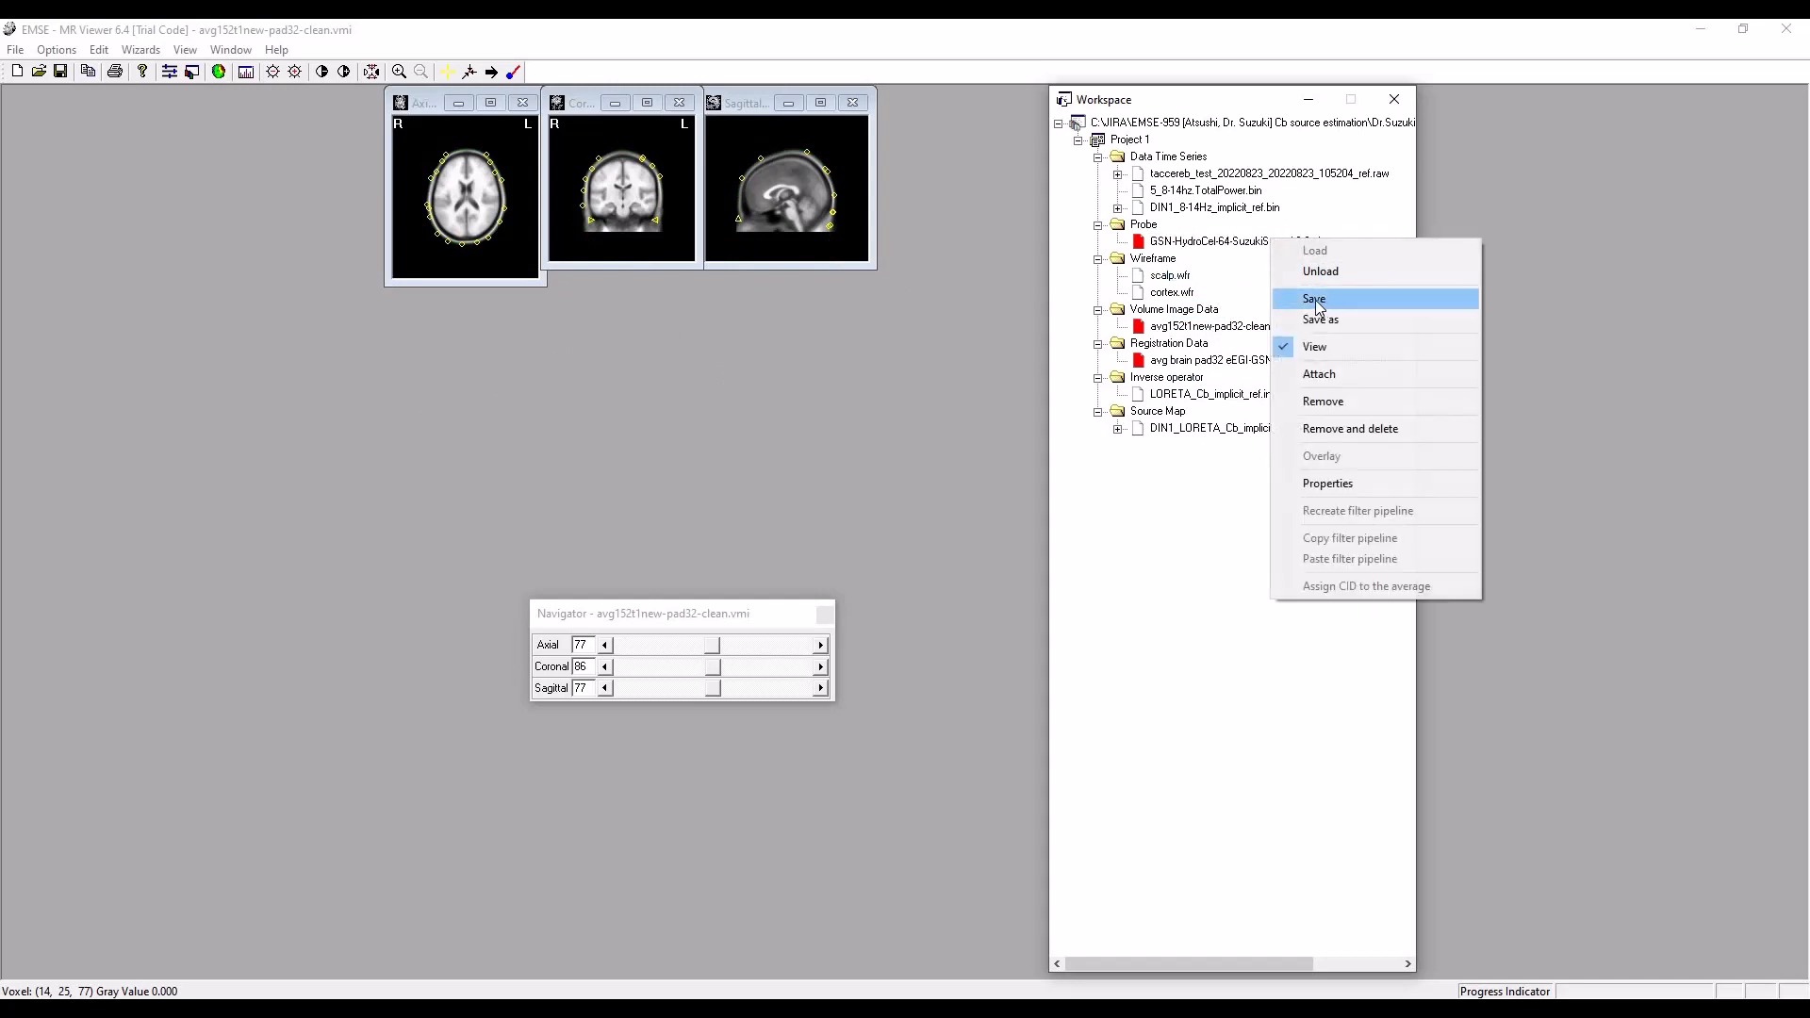
left_click(1316, 300)
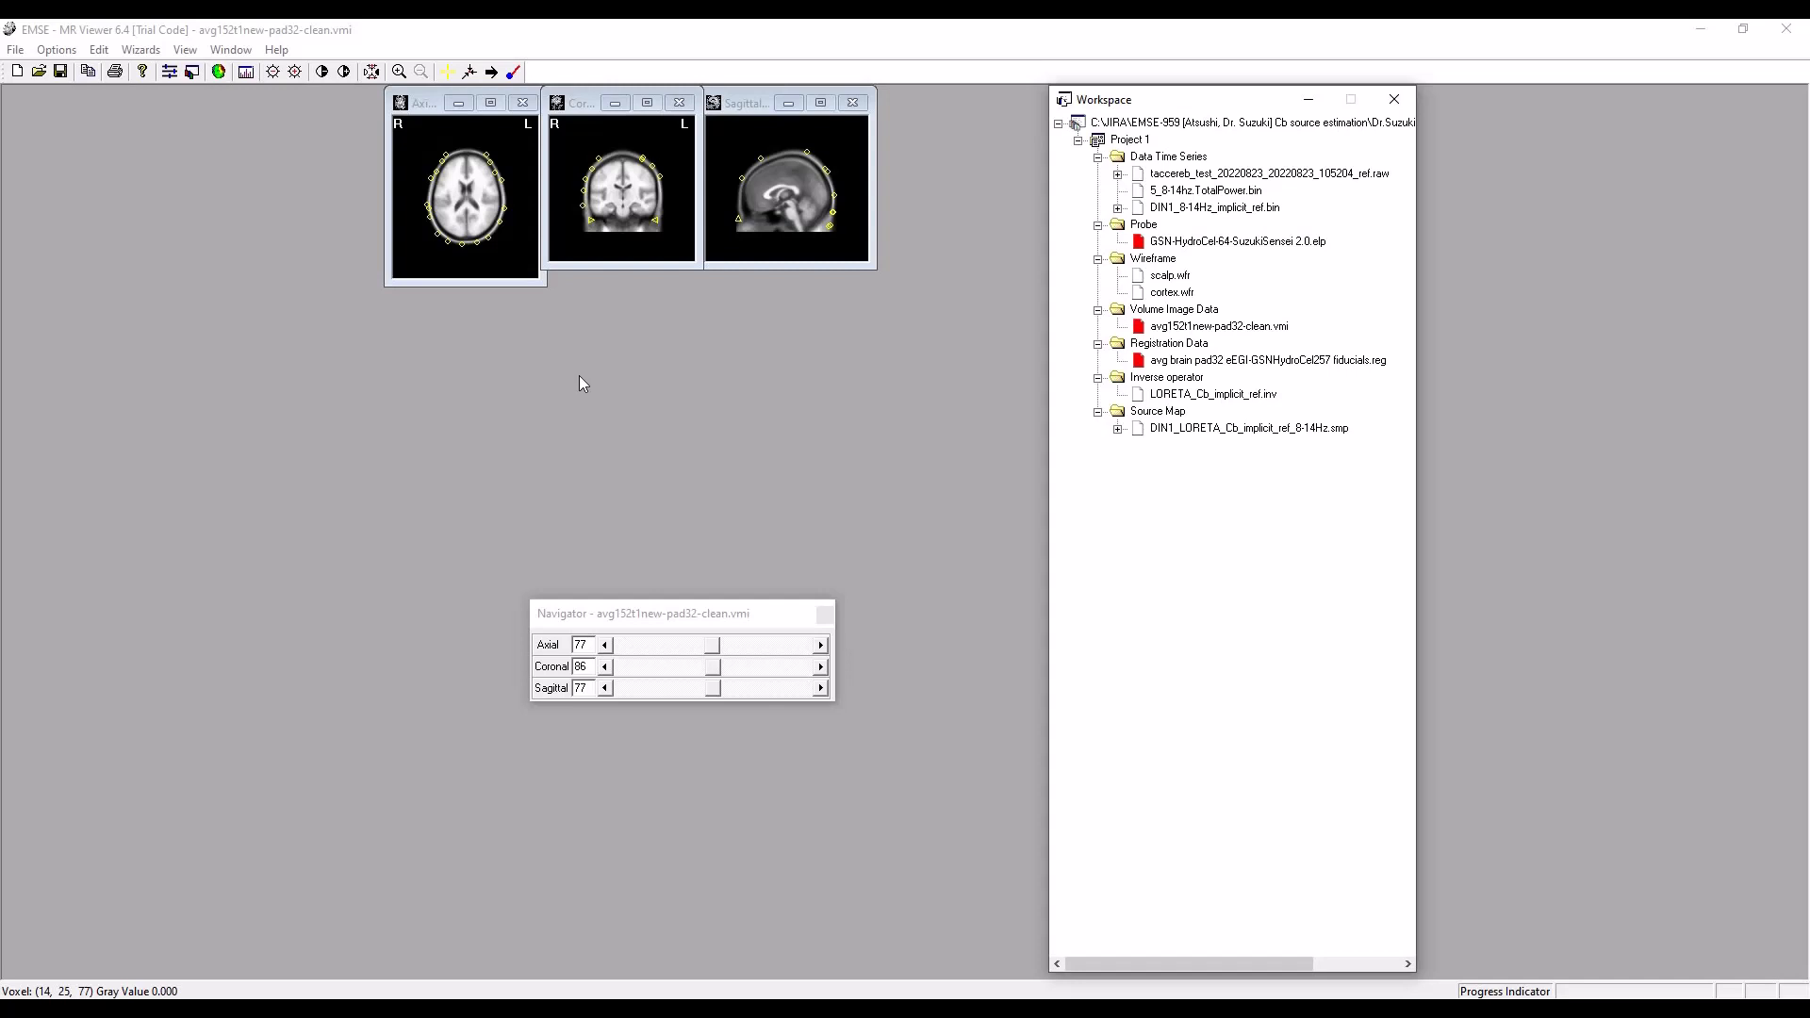
Enlarge the slice views, place the navigator under the sagittal view and the axial view under the coronal view.
left_click(398, 72)
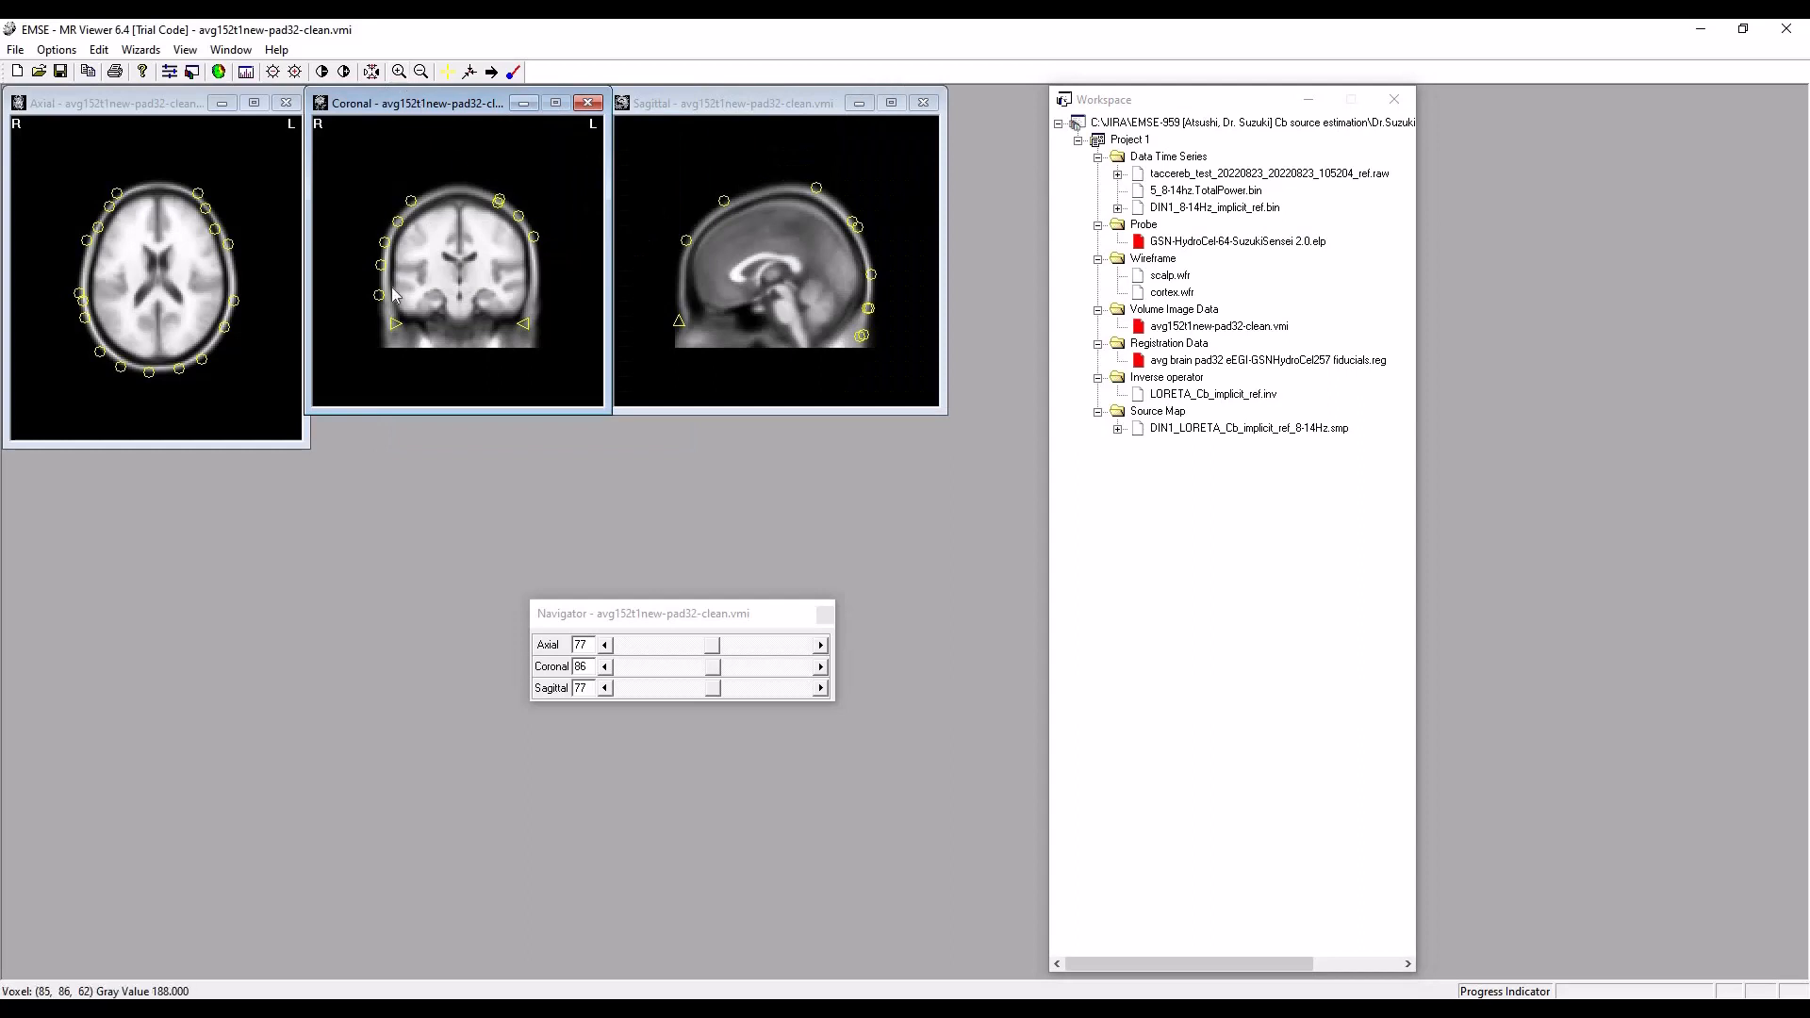
left_click_drag(750, 600, 876, 429)
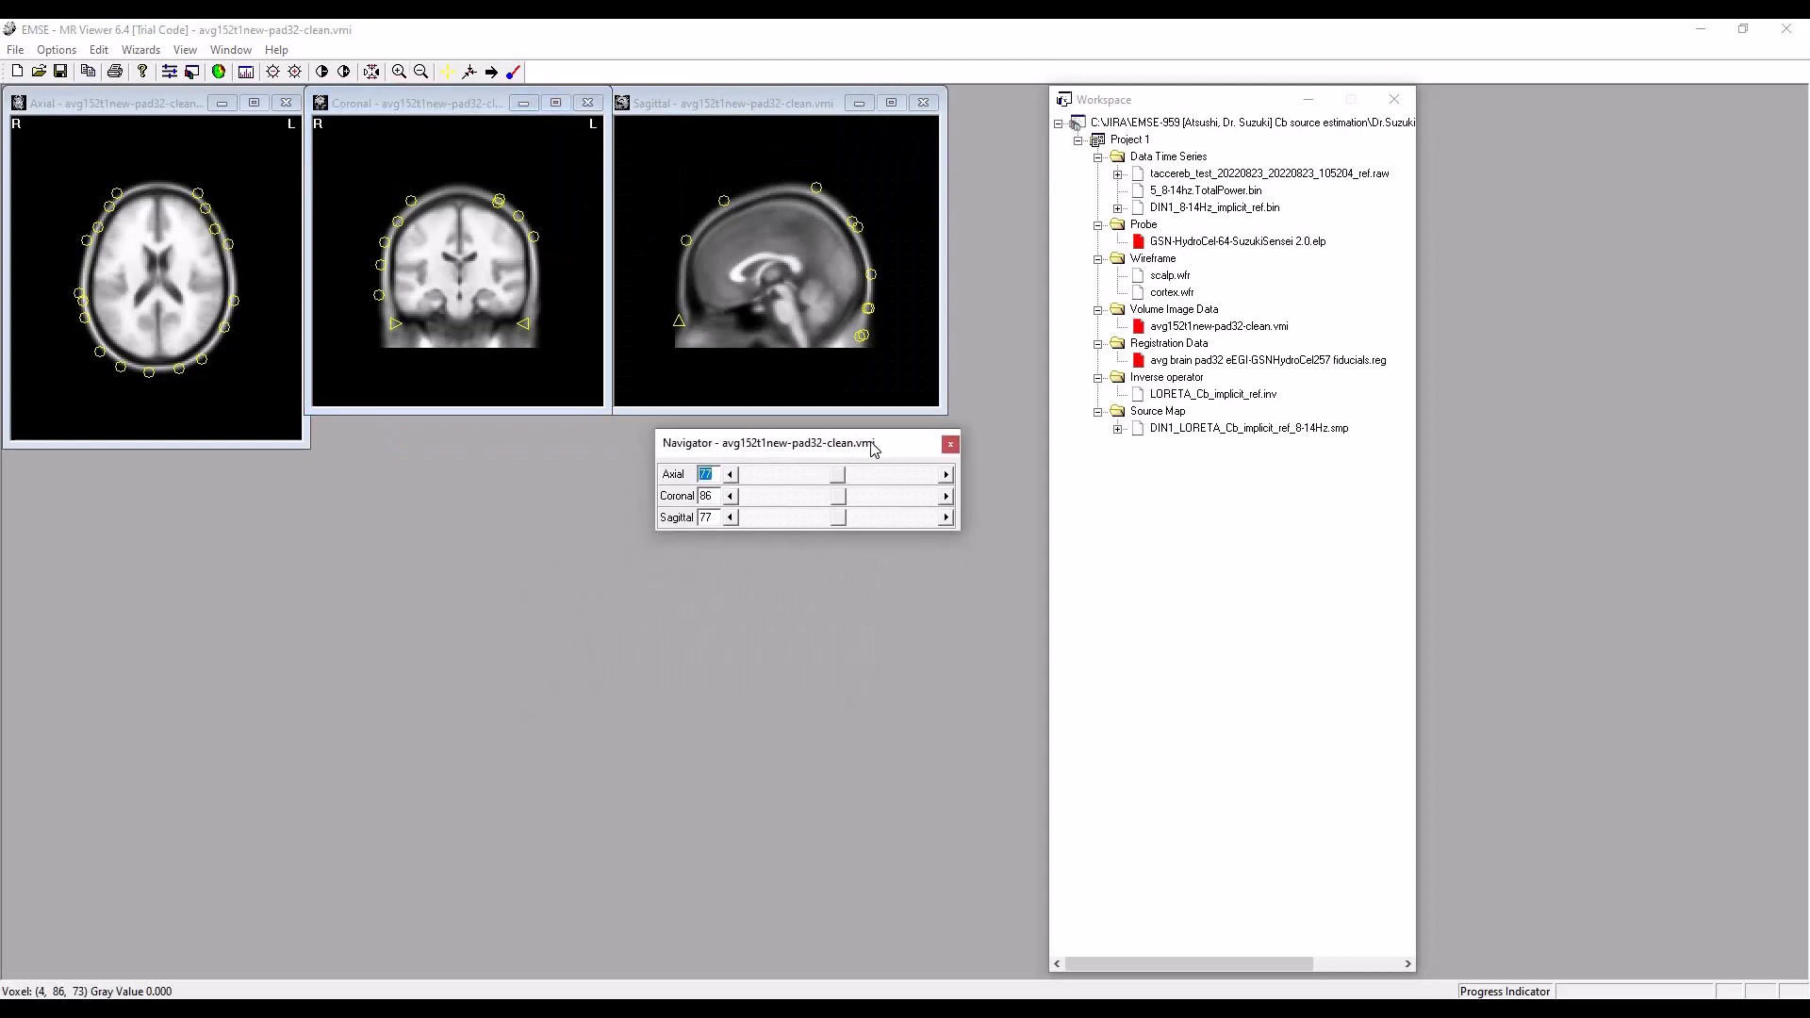
left_click(105, 116)
left_click_drag(107, 121, 411, 396)
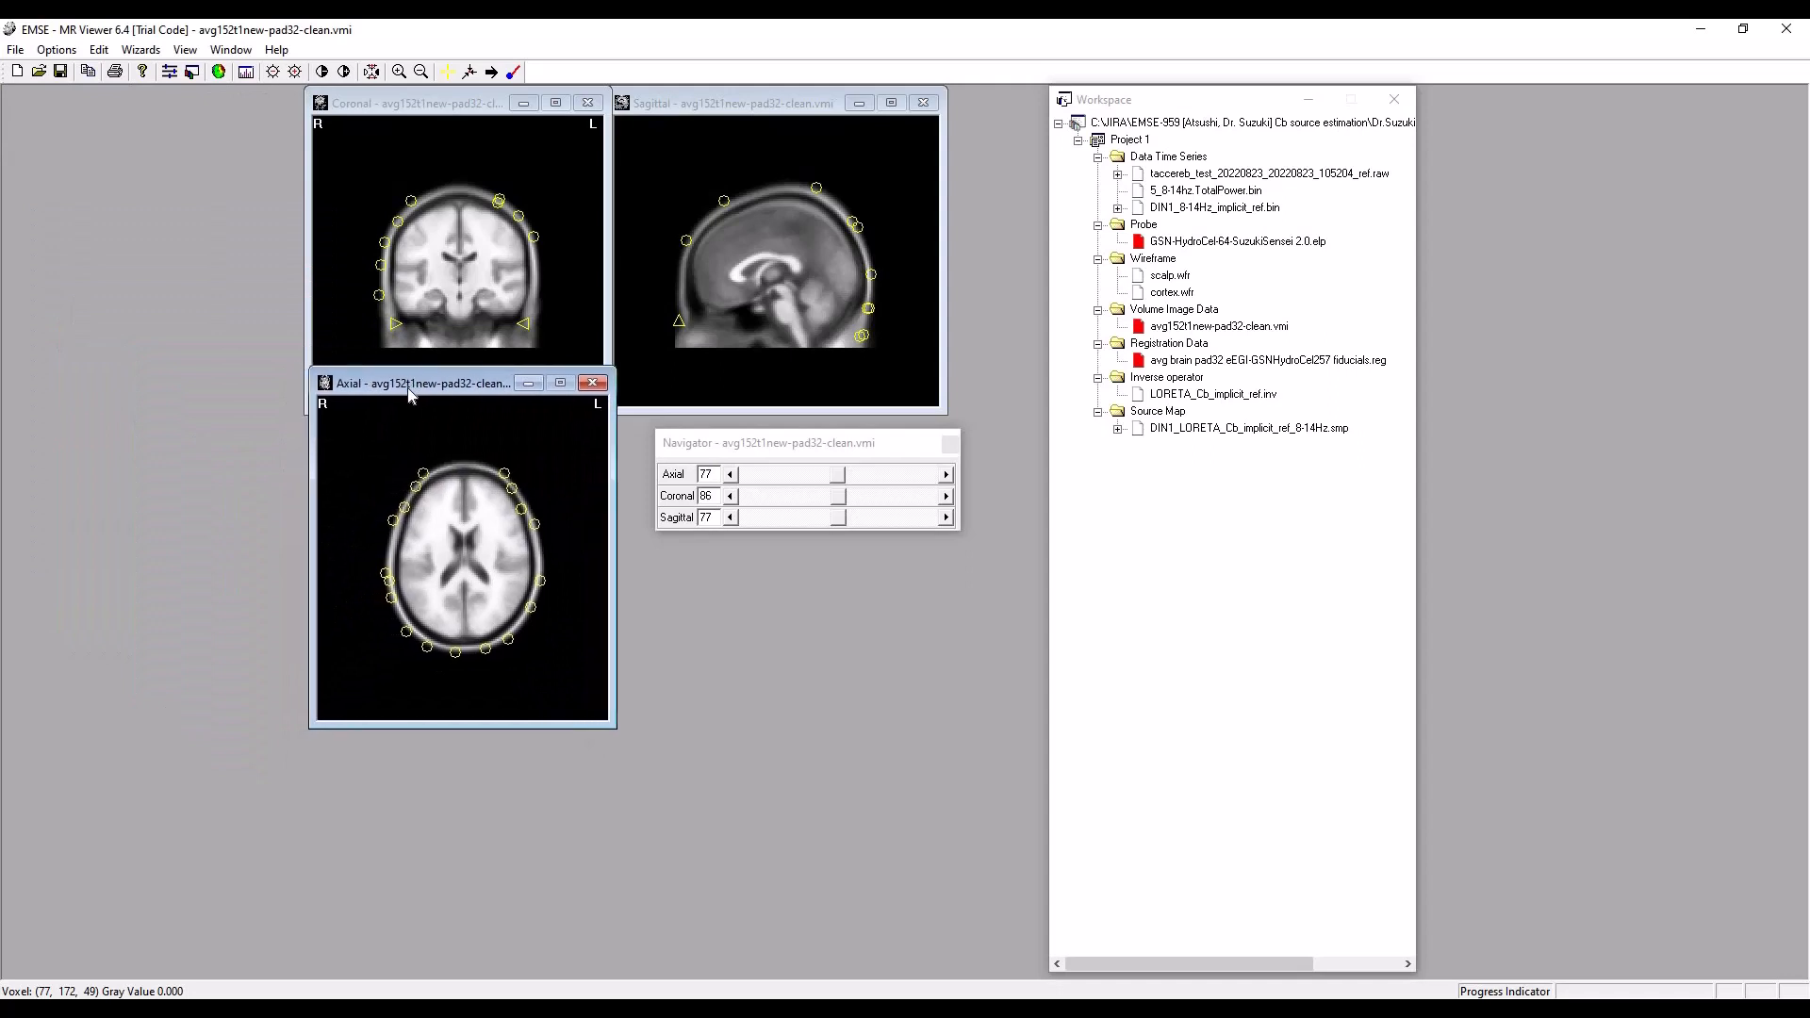
Enable Warp To Point and move the linked crosshair to axial 79, coronal 102, sagittal 89.
left_click(468, 73)
left_click(431, 255)
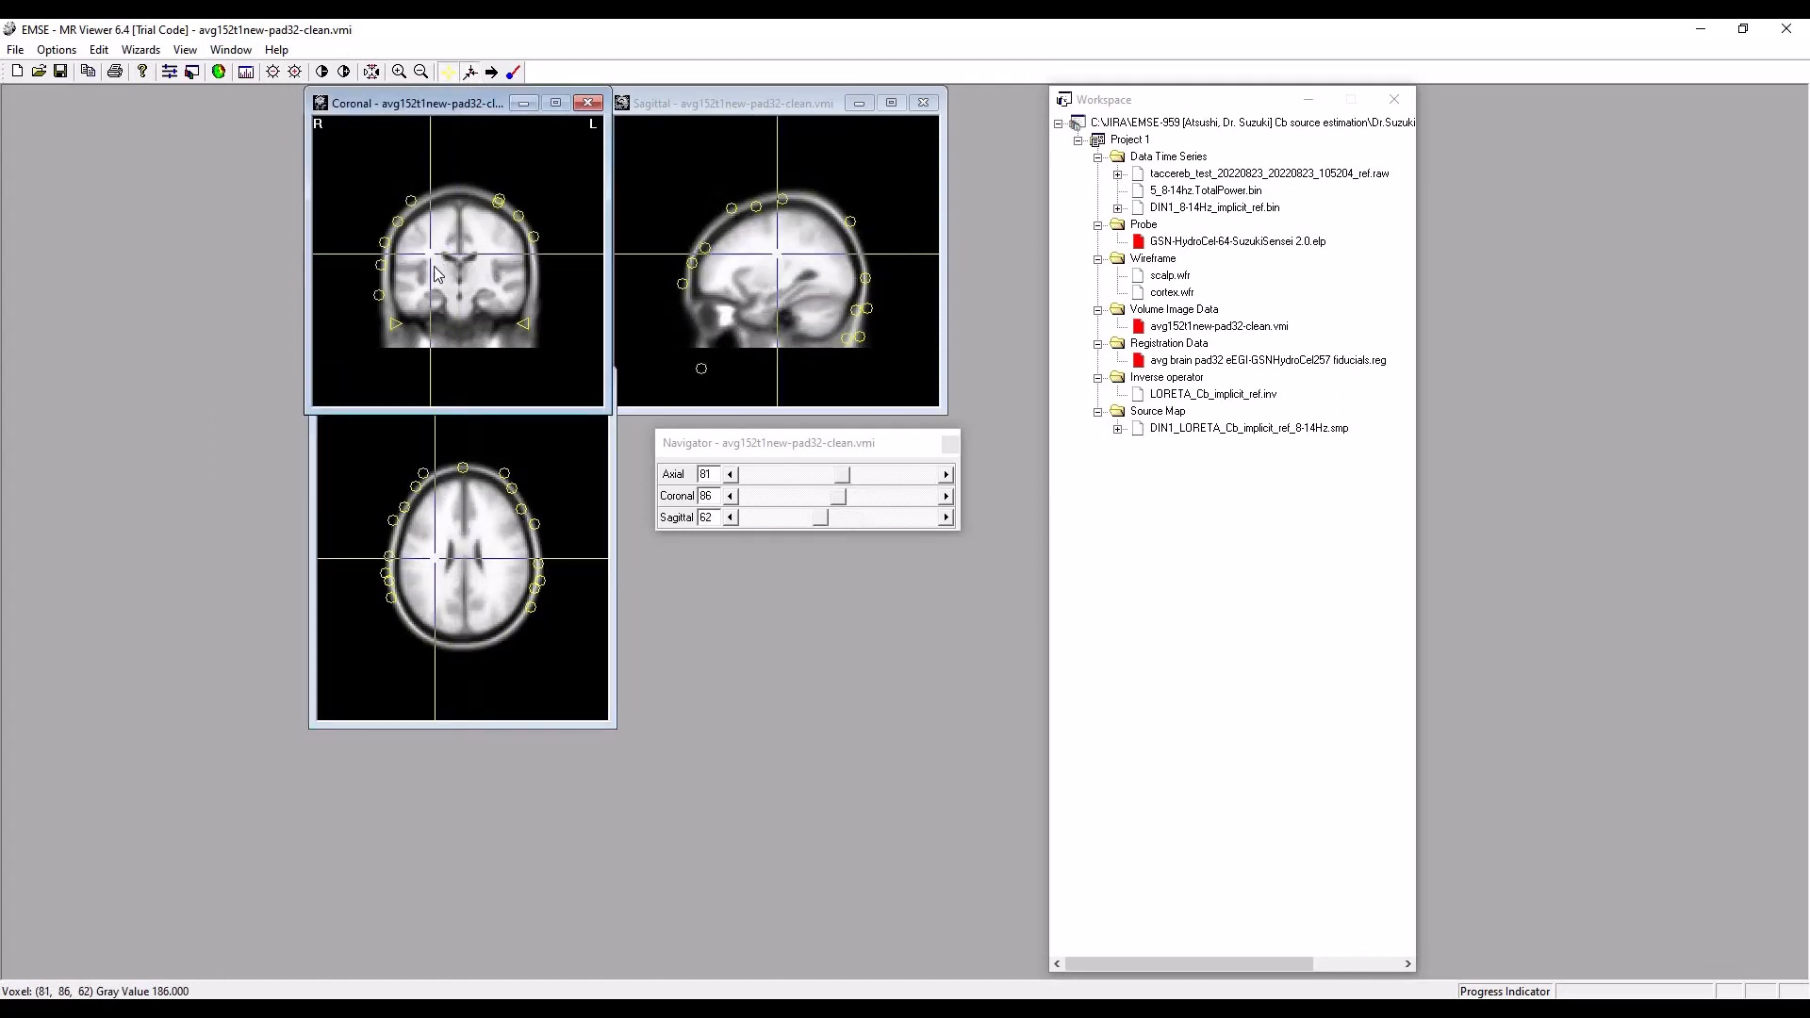
left_click(481, 272)
left_click(827, 323)
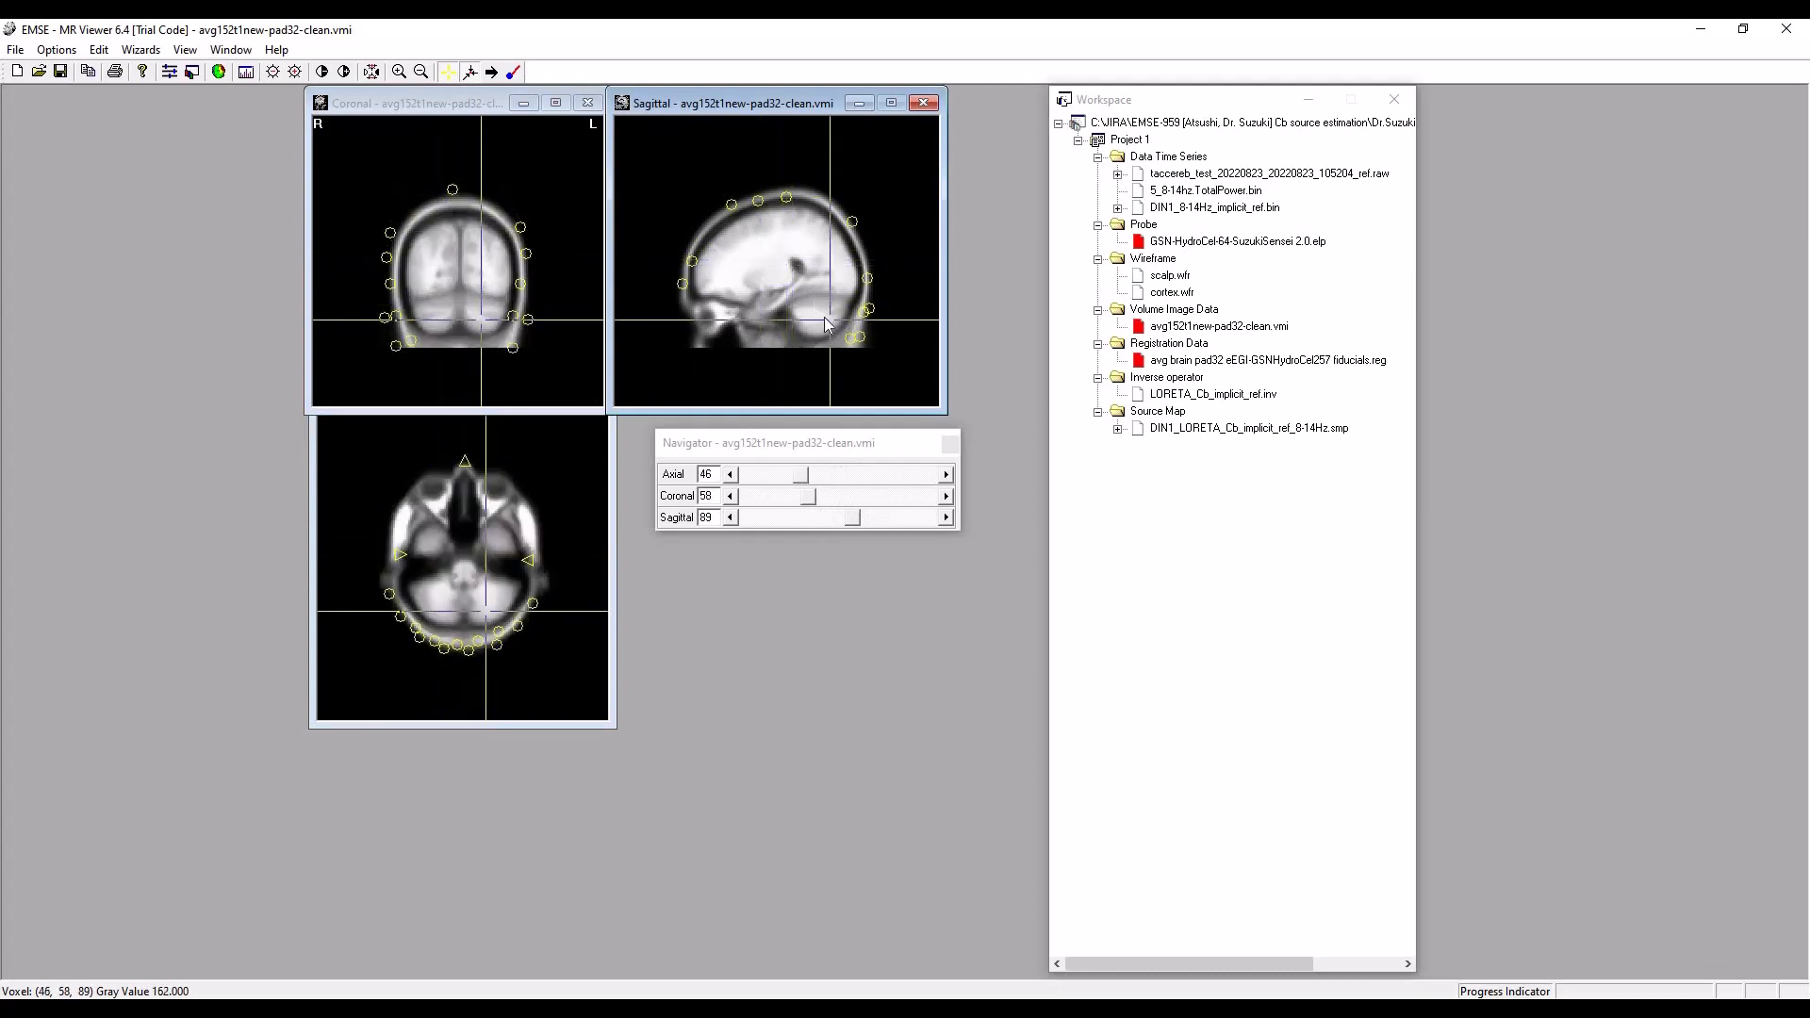
left_click_drag(825, 318, 747, 256)
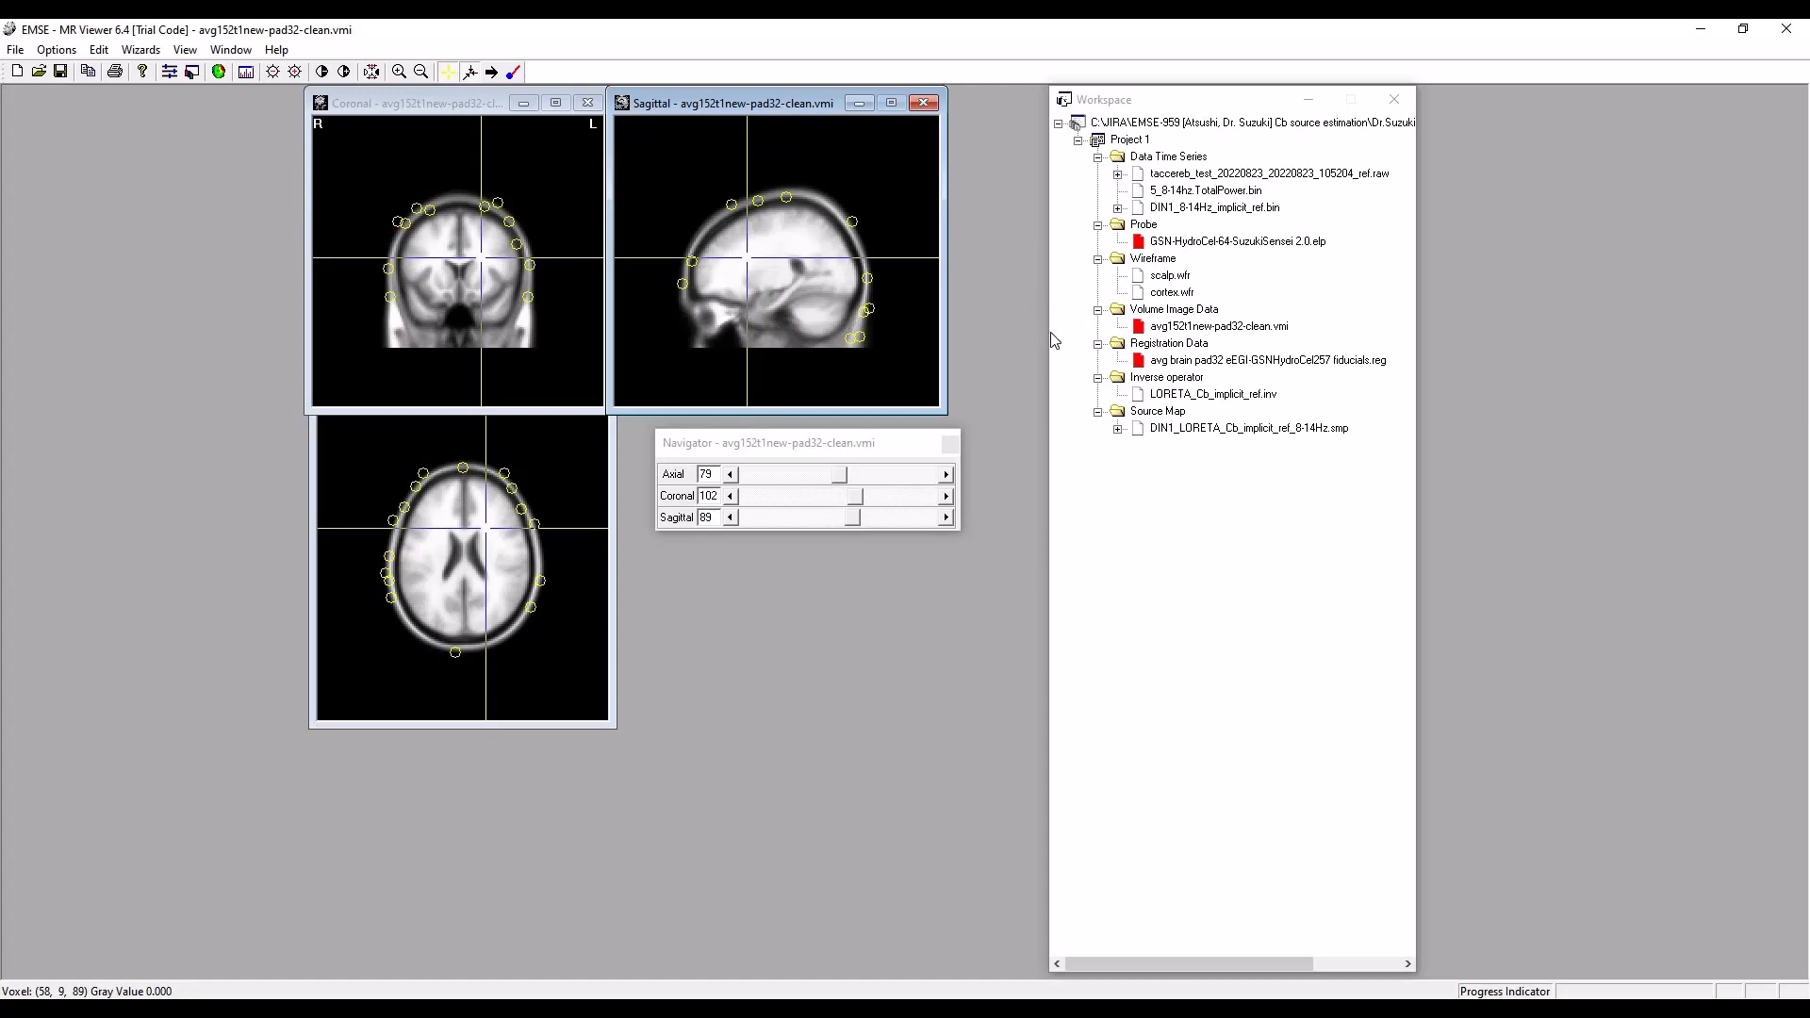
Load the DIN1_LORETA_Cb_implicit_ref_8-14Hz.smp source map onto the MRI, expand its entry, and shift the workspace tree closer to the slice views.
left_click_drag(874, 443, 853, 448)
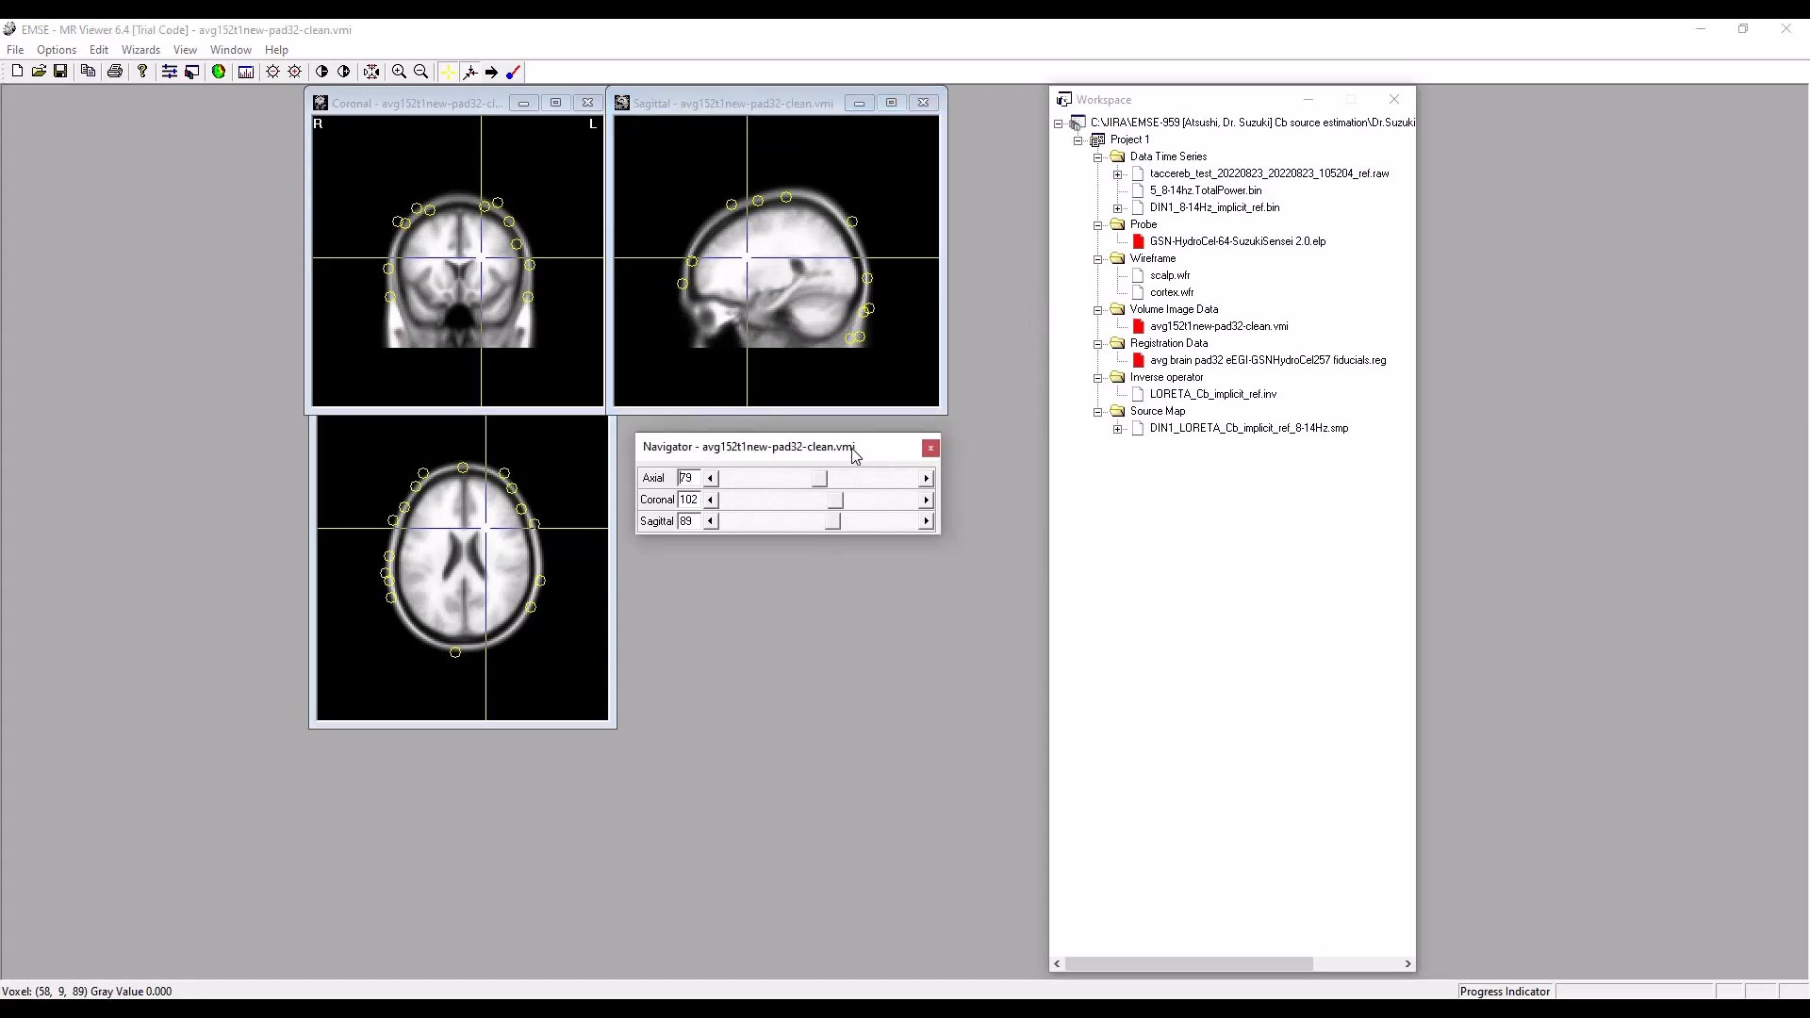
double_click(1236, 429)
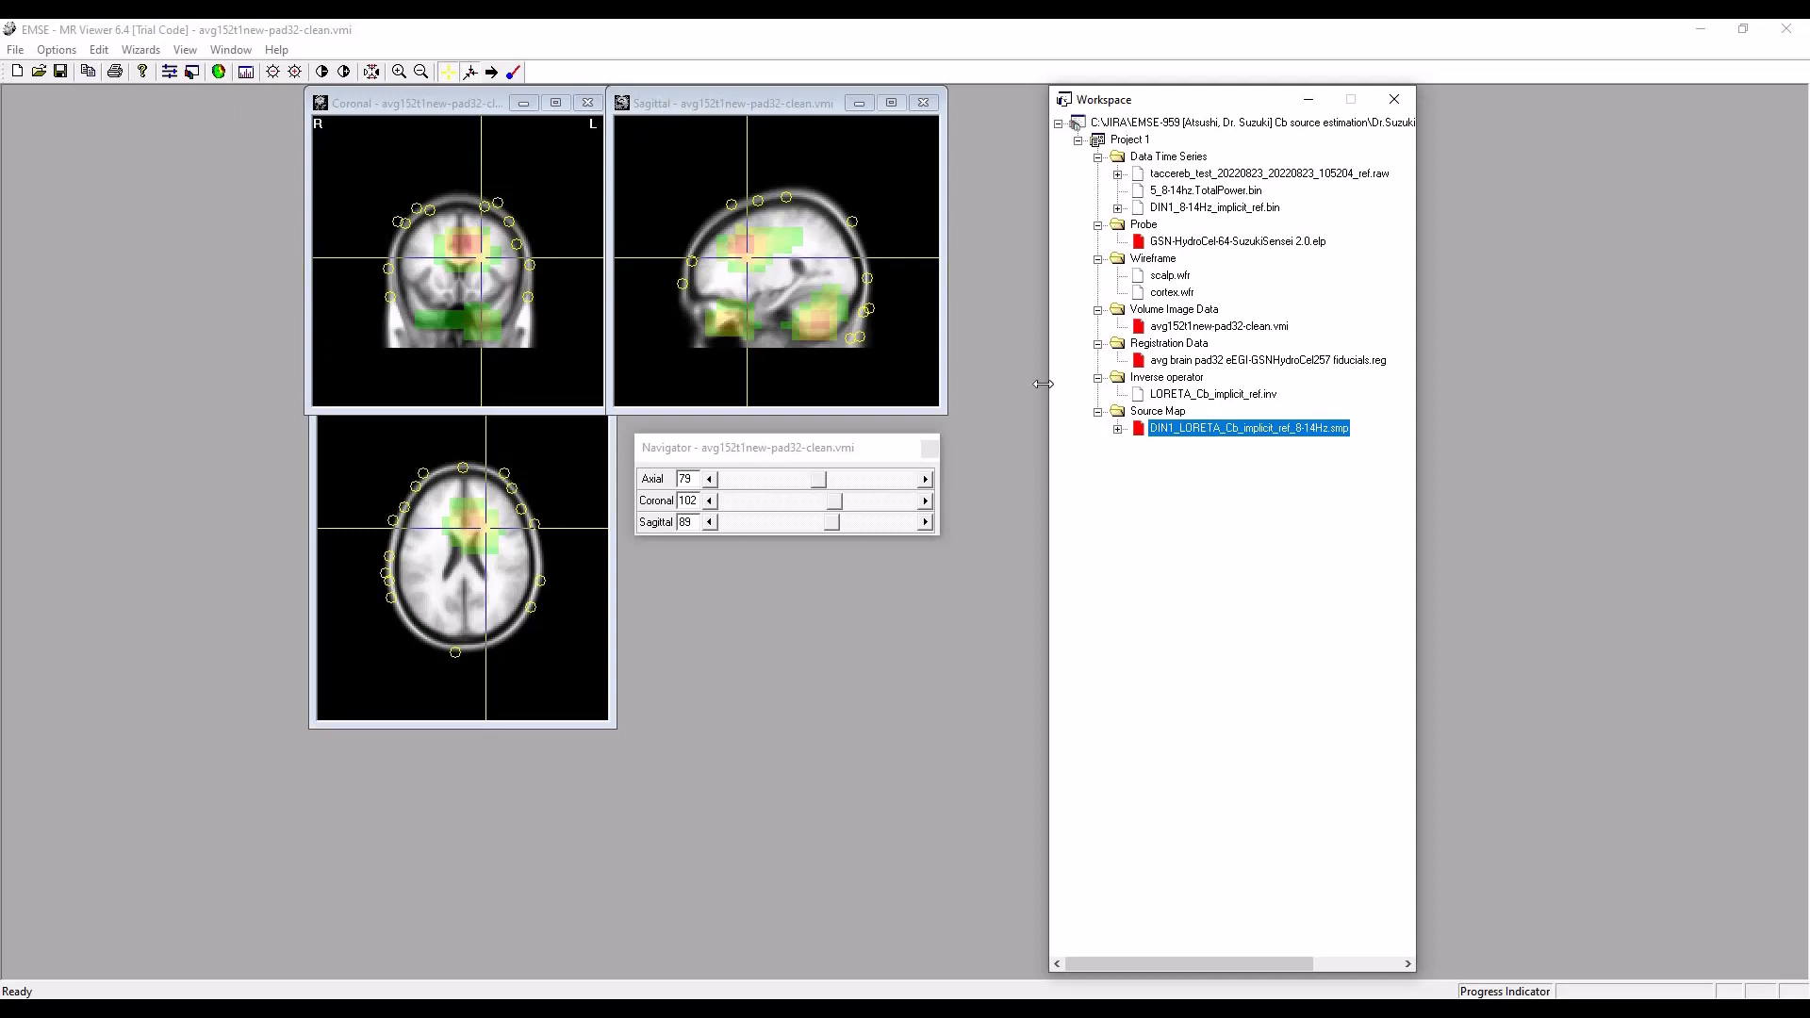
left_click(1118, 429)
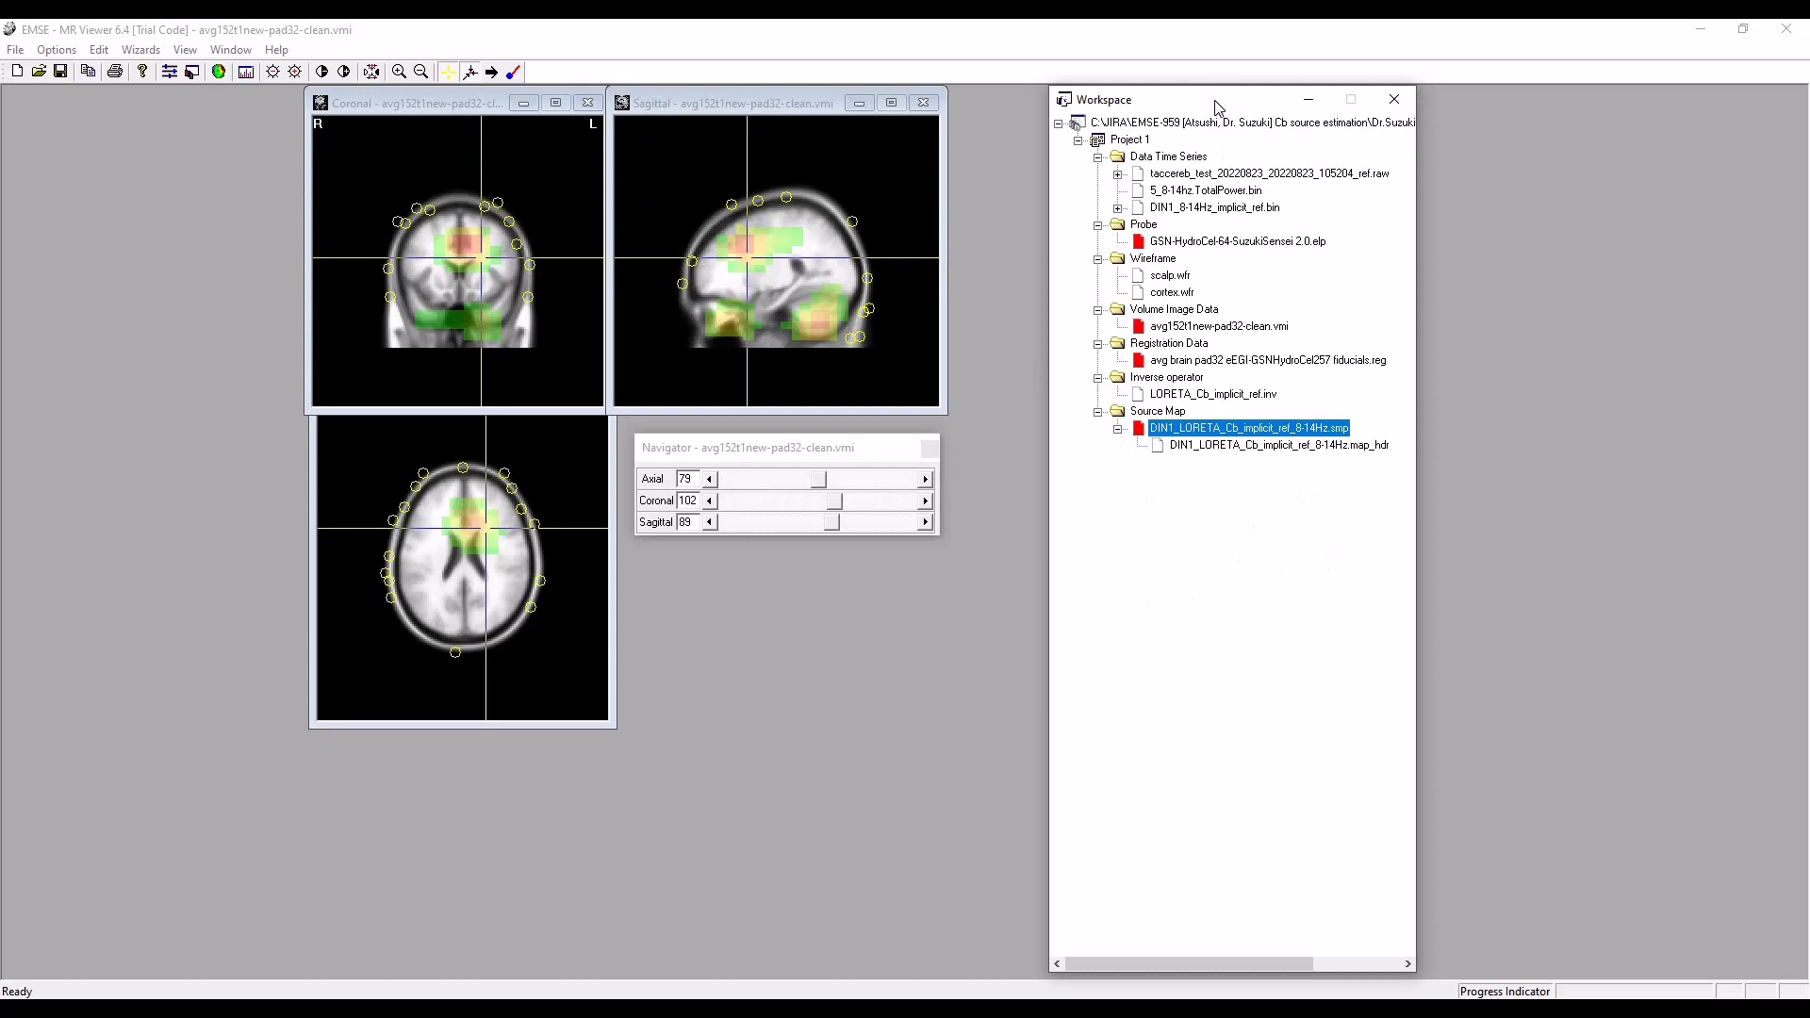
left_click_drag(1216, 106, 1128, 106)
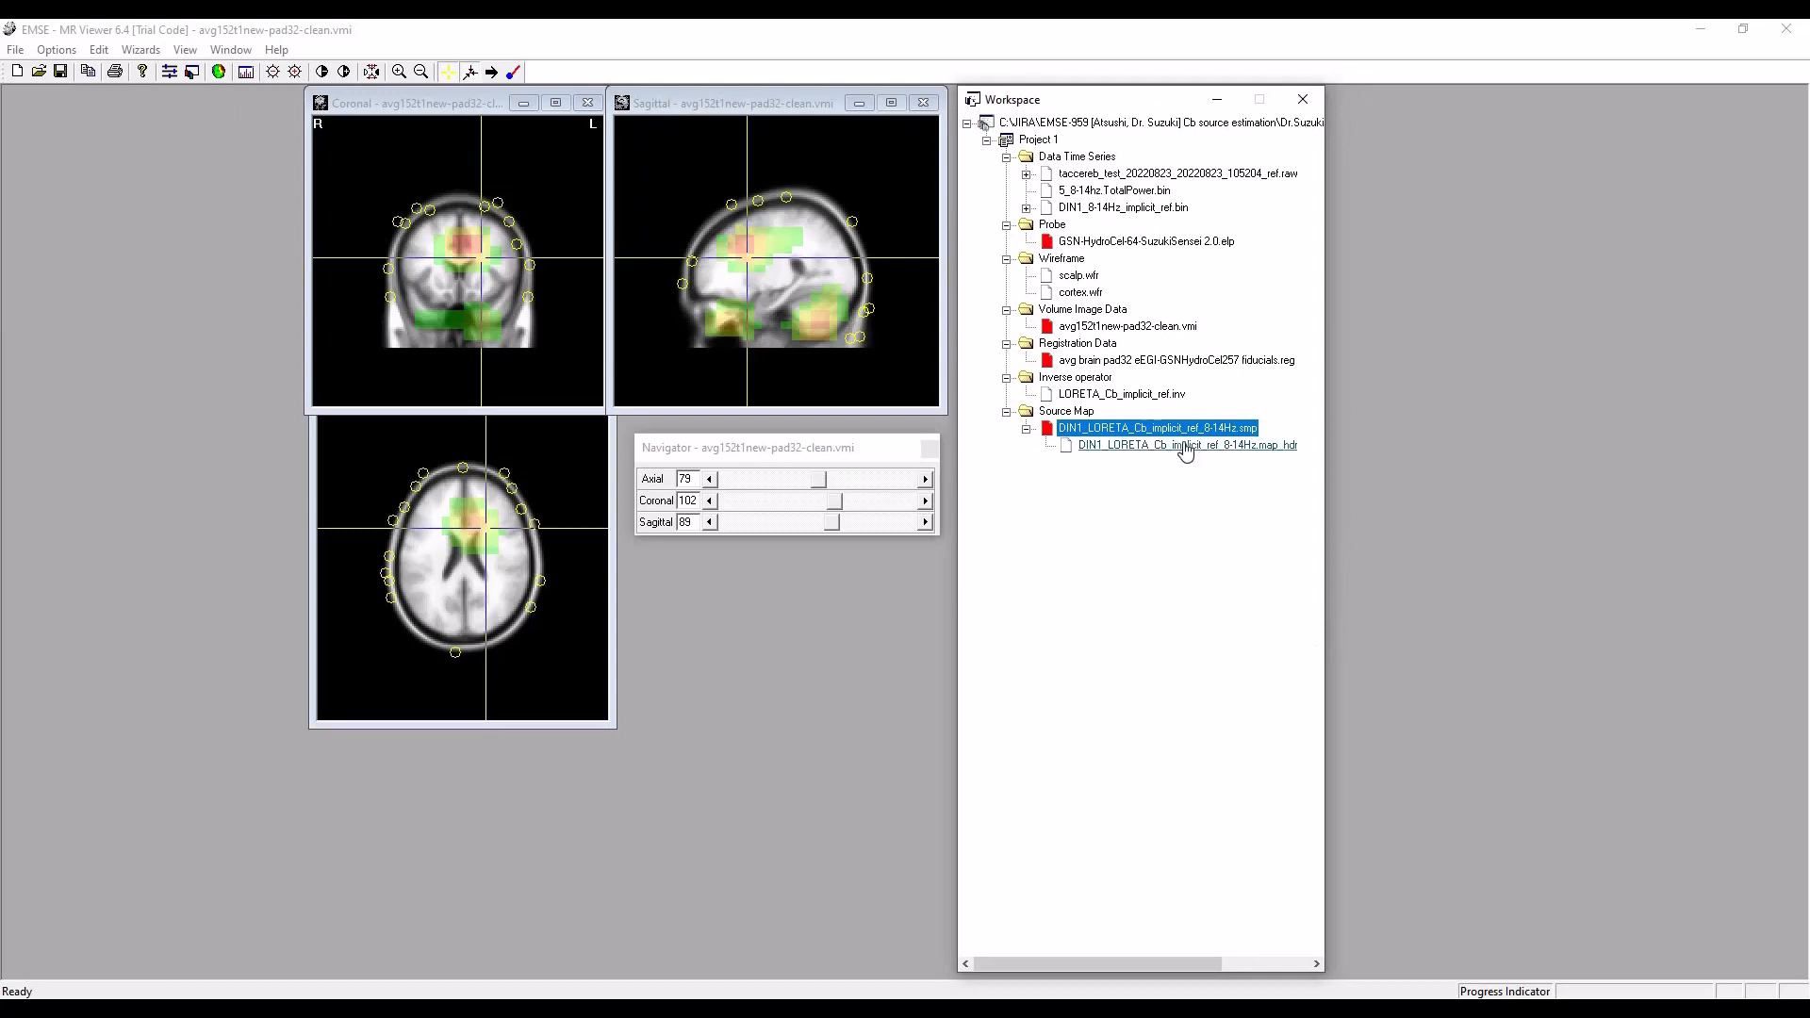
Check the Source Maps display options for the loaded map and close them.
left_click(44, 51)
left_click(73, 68)
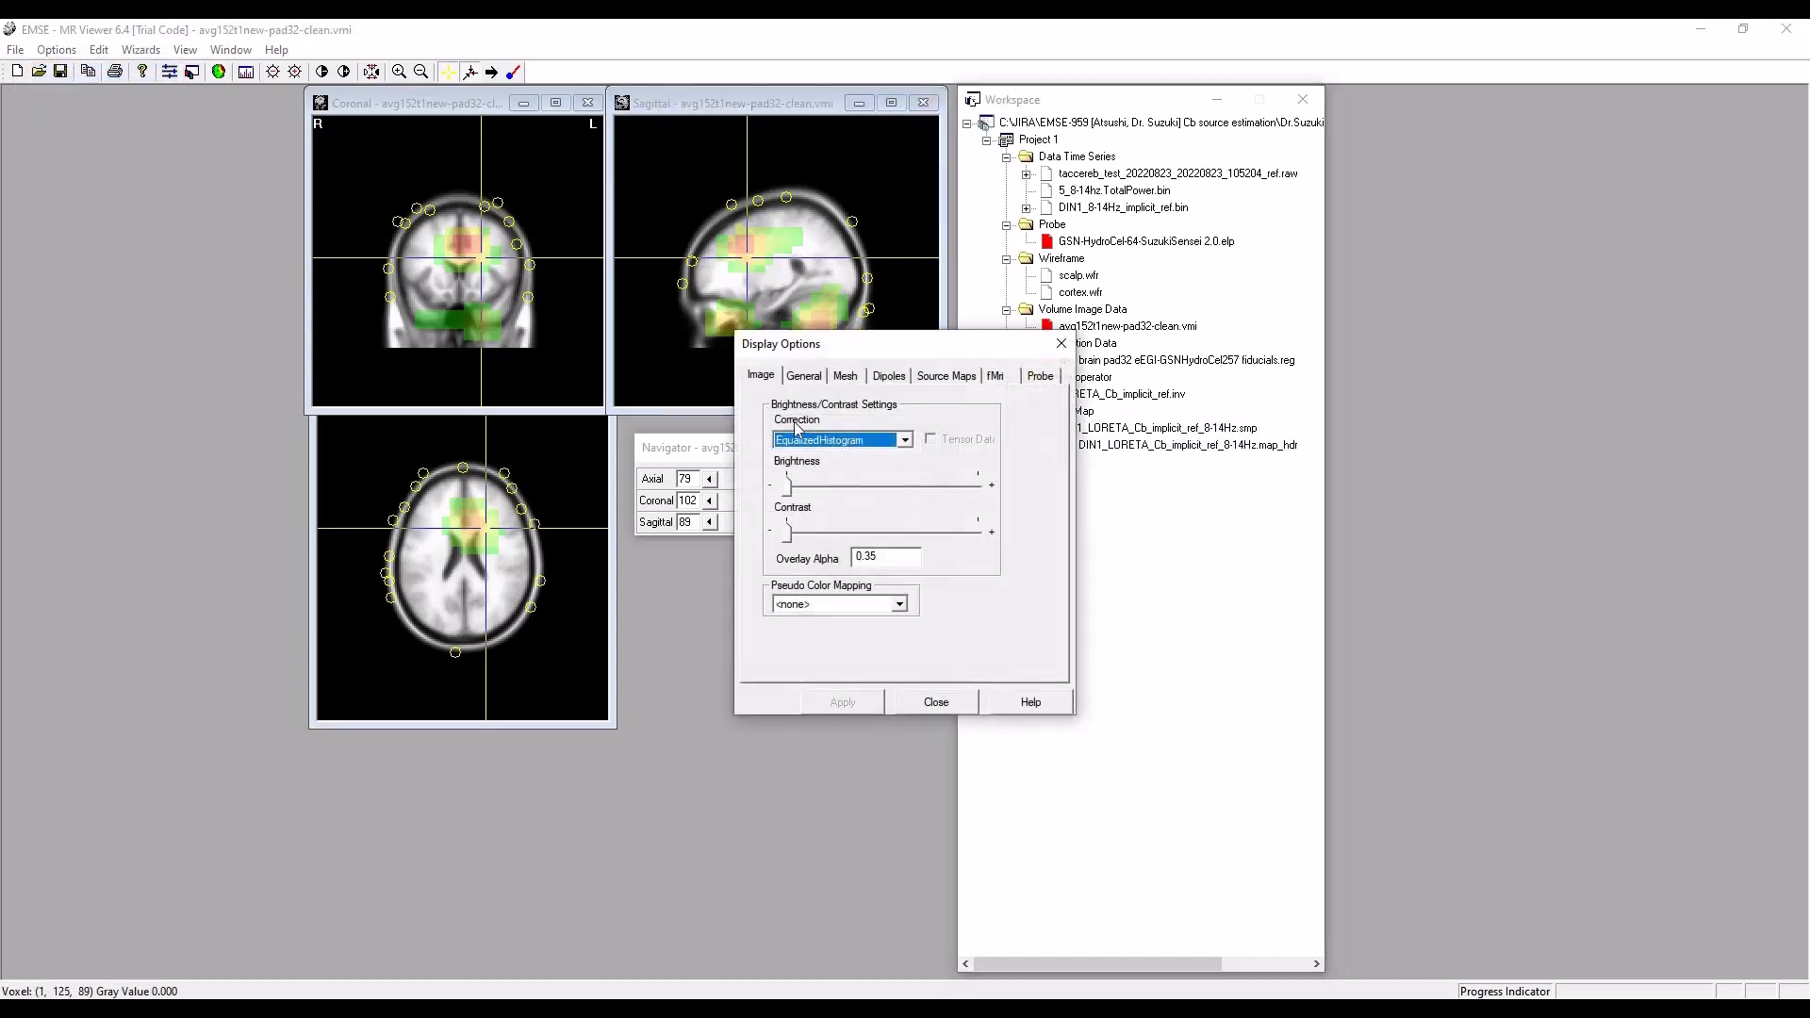
left_click(947, 377)
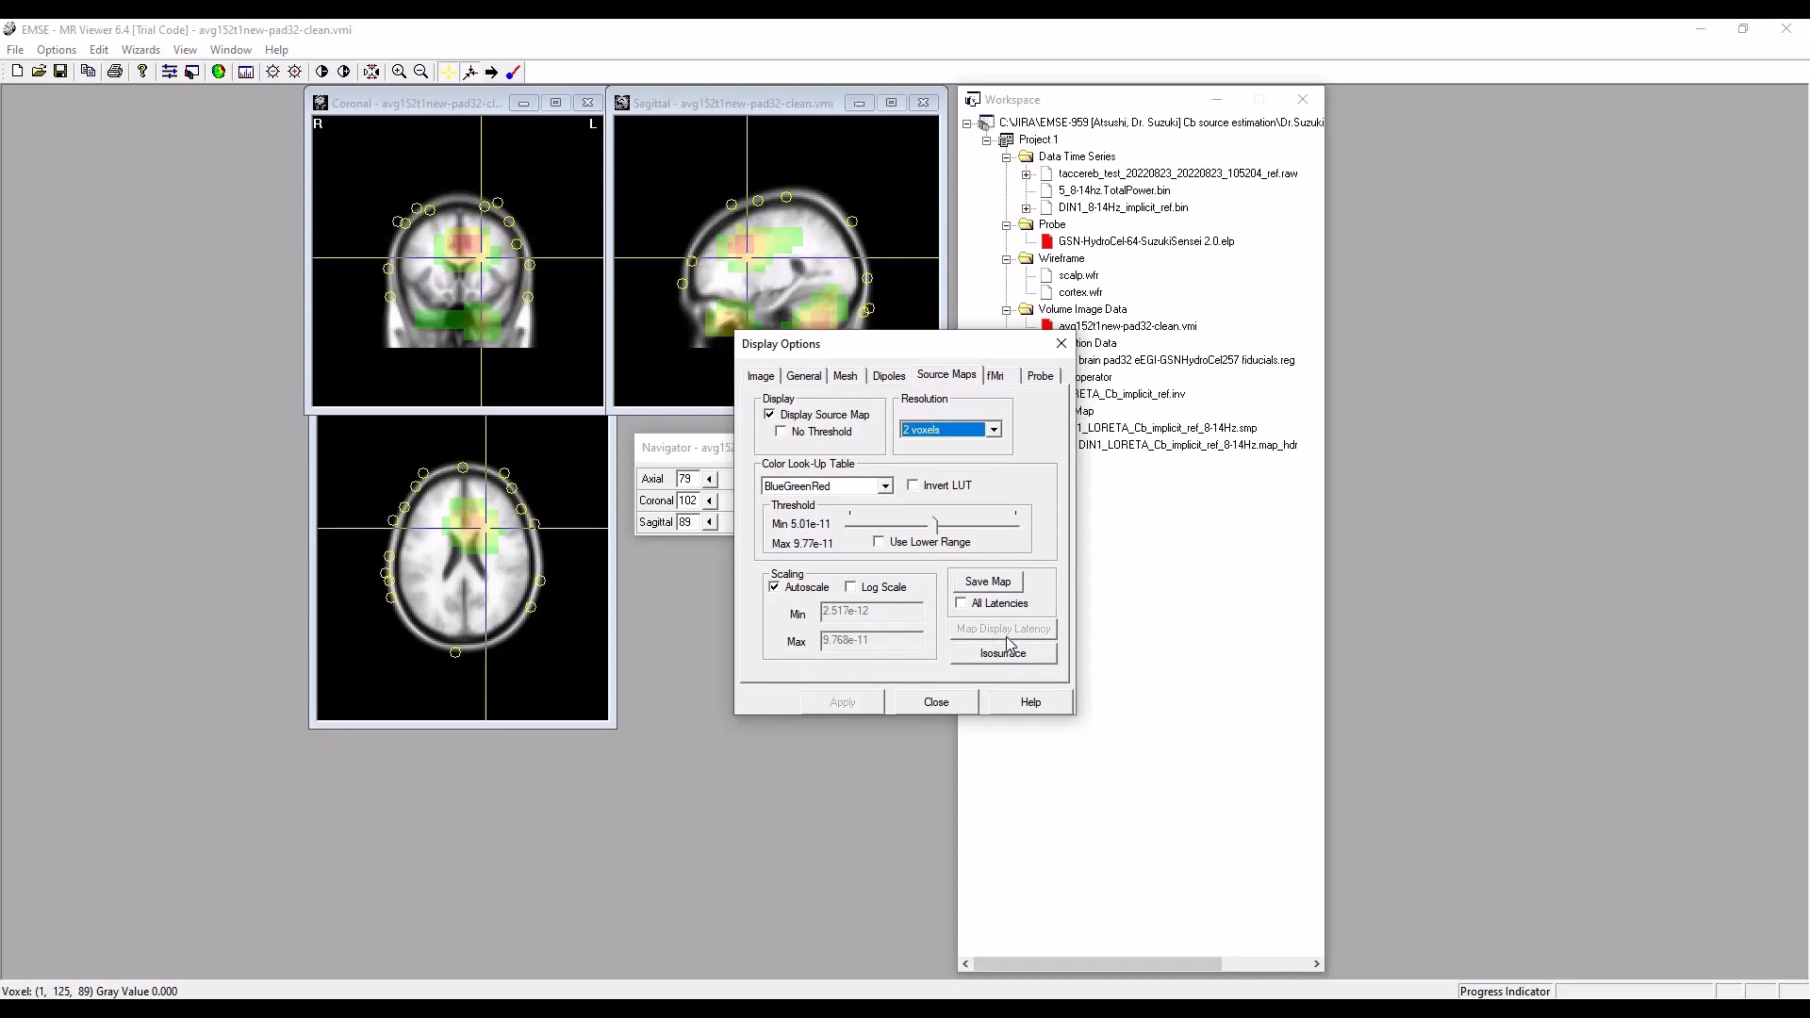
left_click(943, 705)
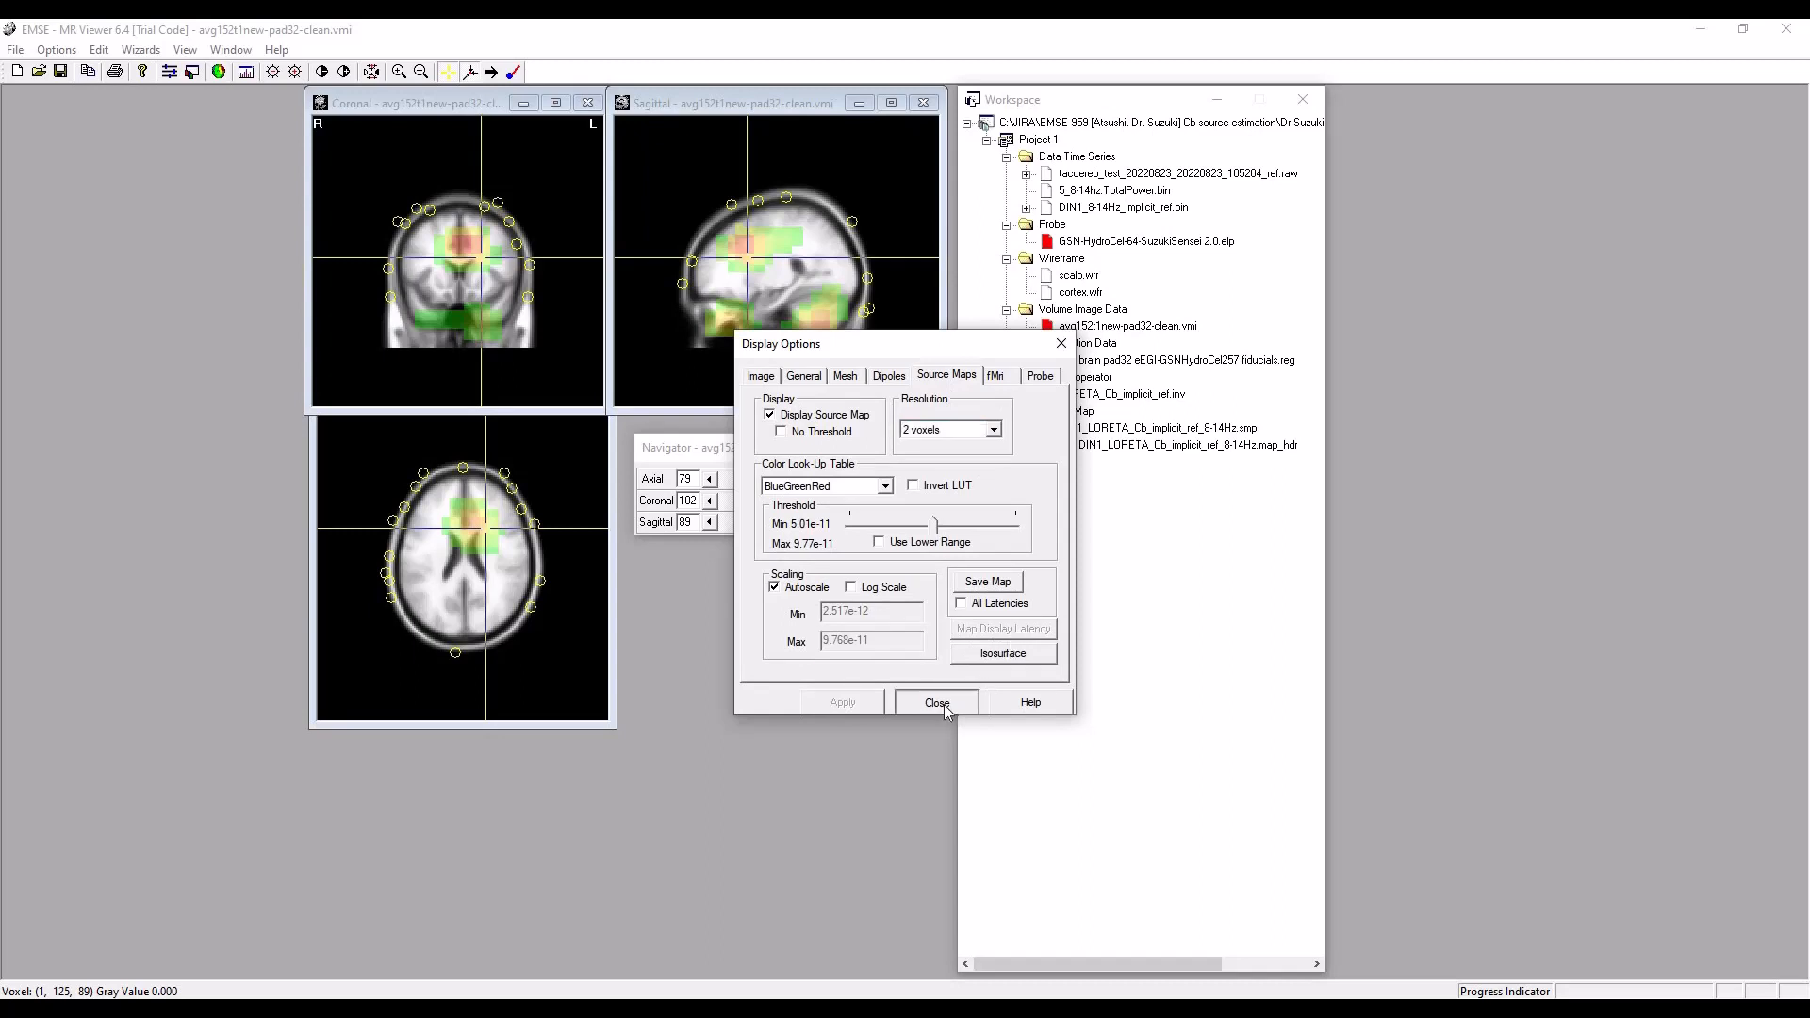
Try to load the DIN1_LORETA_Cb_implicit_ref_8-14Hz.map_hdr map data and cancel the file update.
double_click(1196, 457)
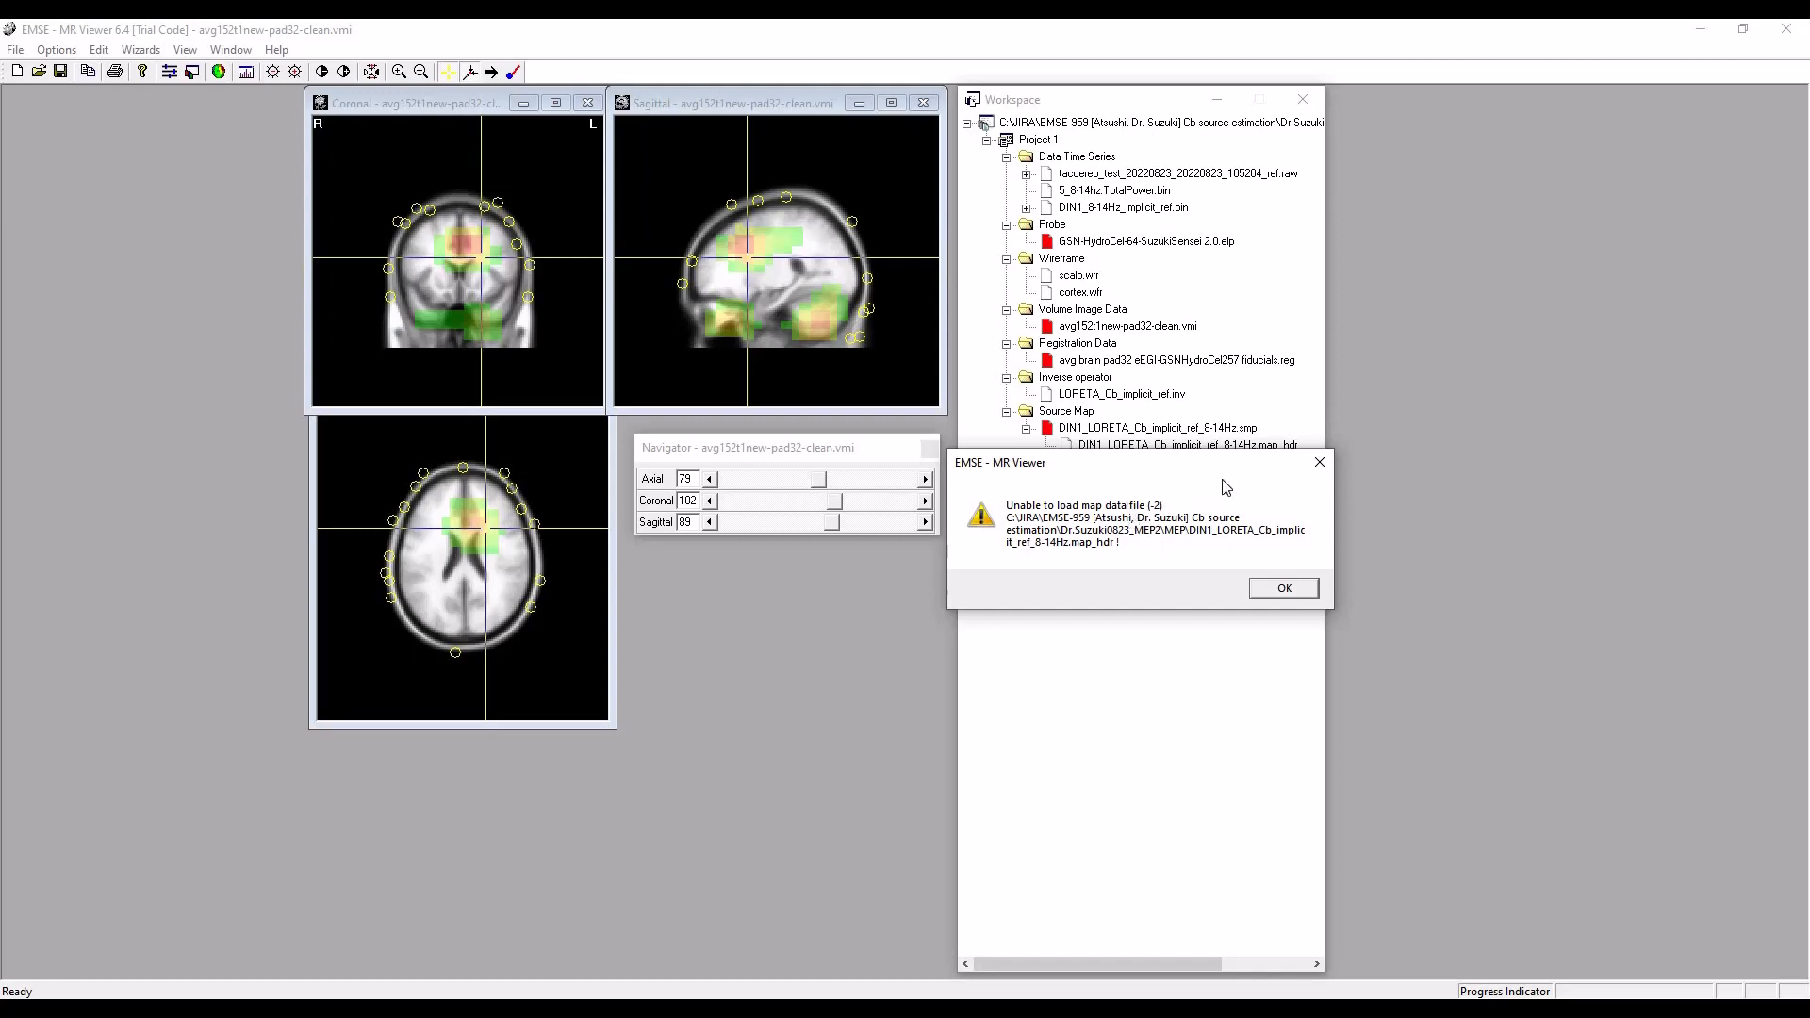
left_click(1284, 588)
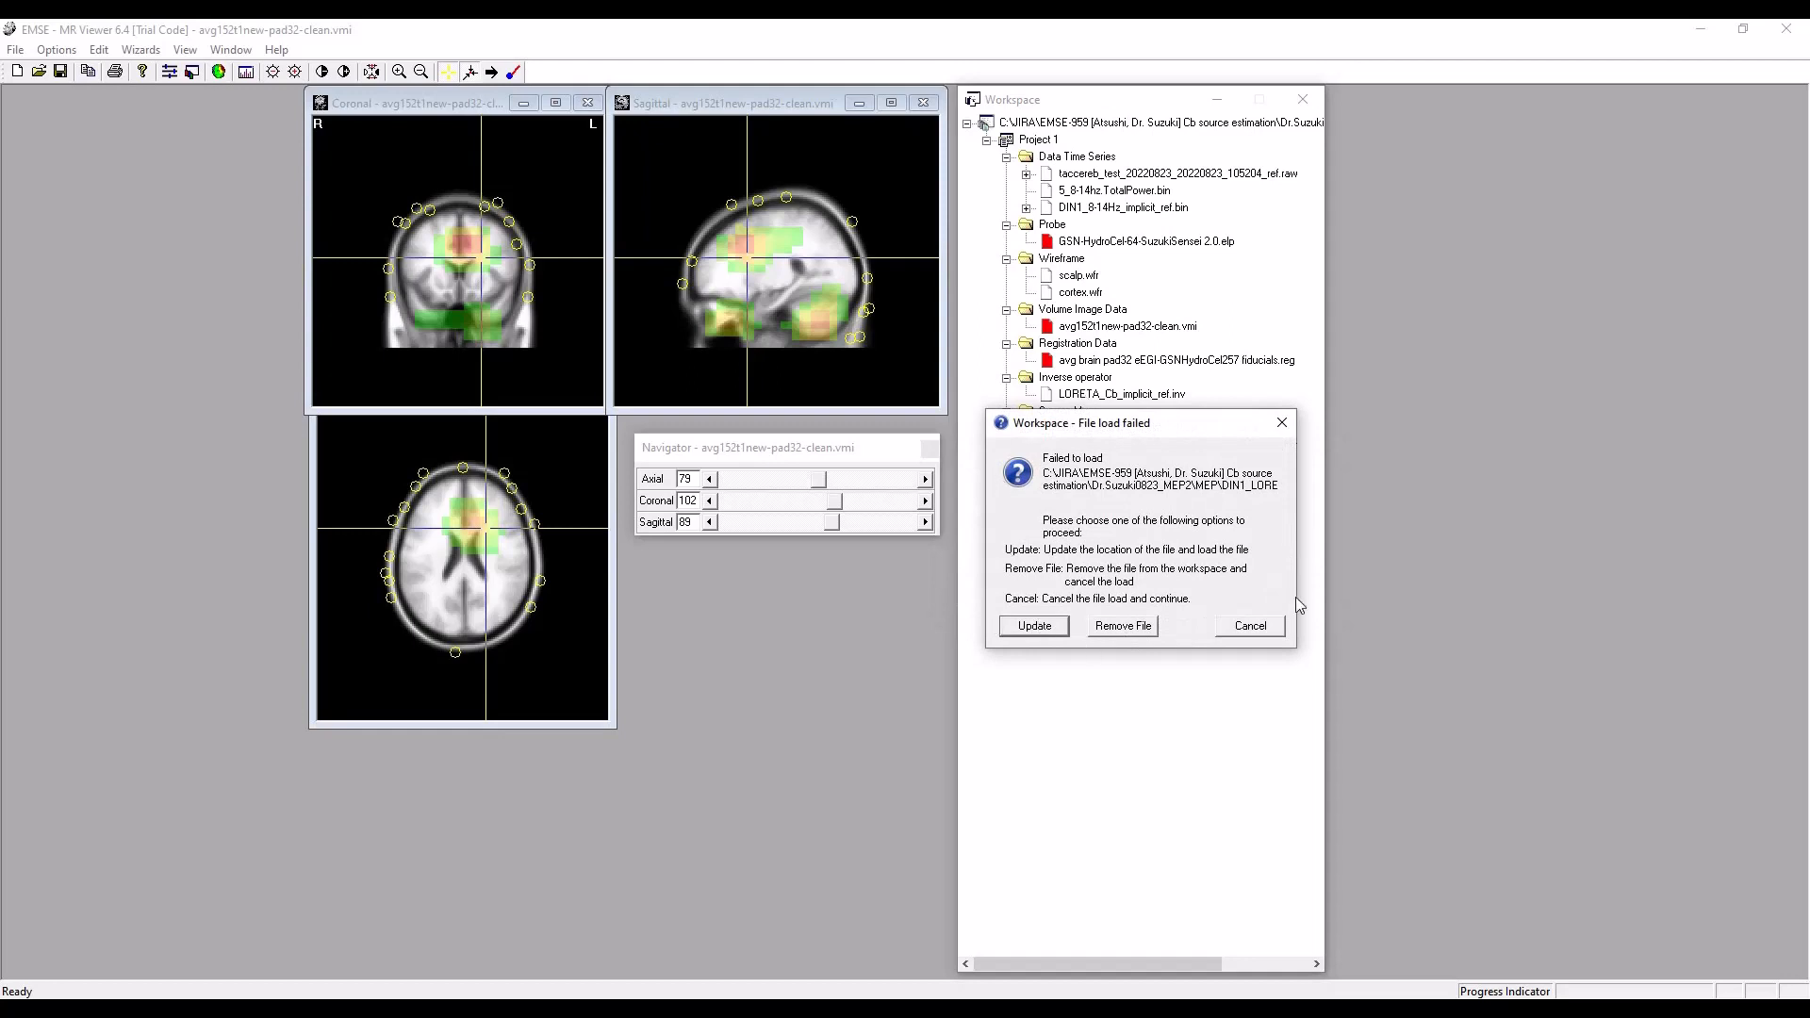
left_click(1252, 628)
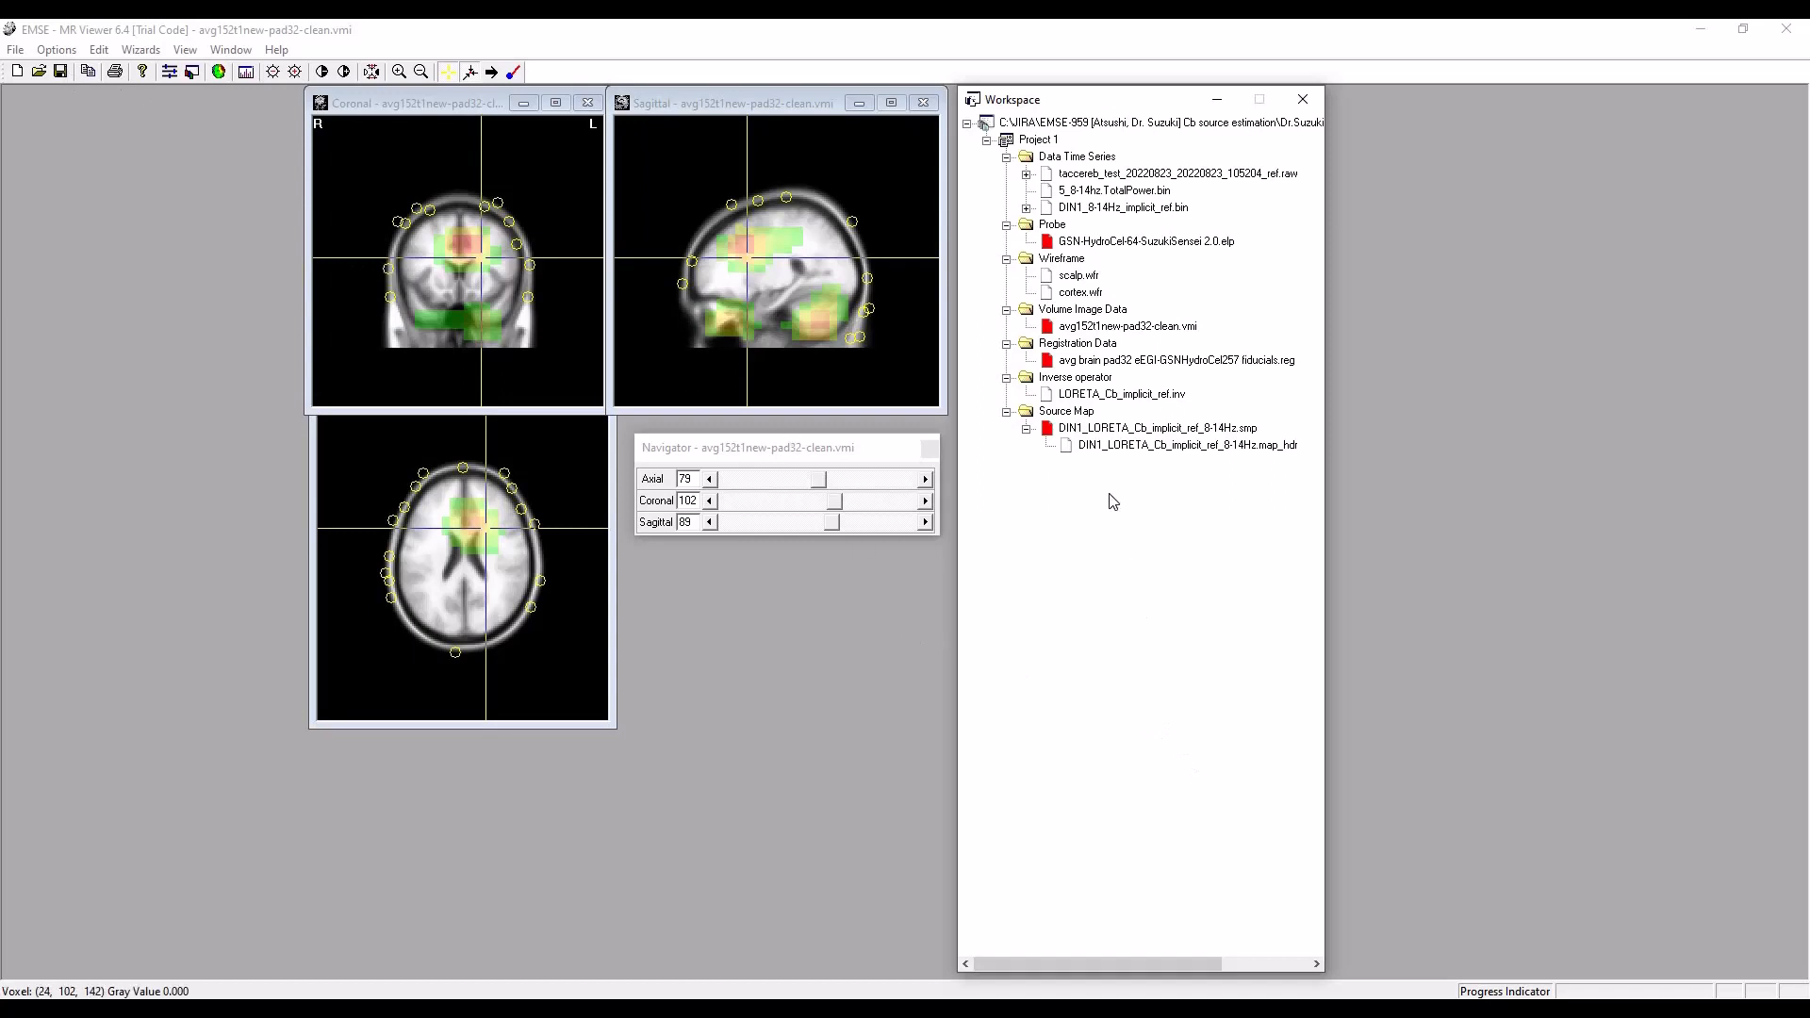
Open the Source Maps display options and the Map Display Latency control, and move both dialogs clear of the slice views.
left_click(51, 50)
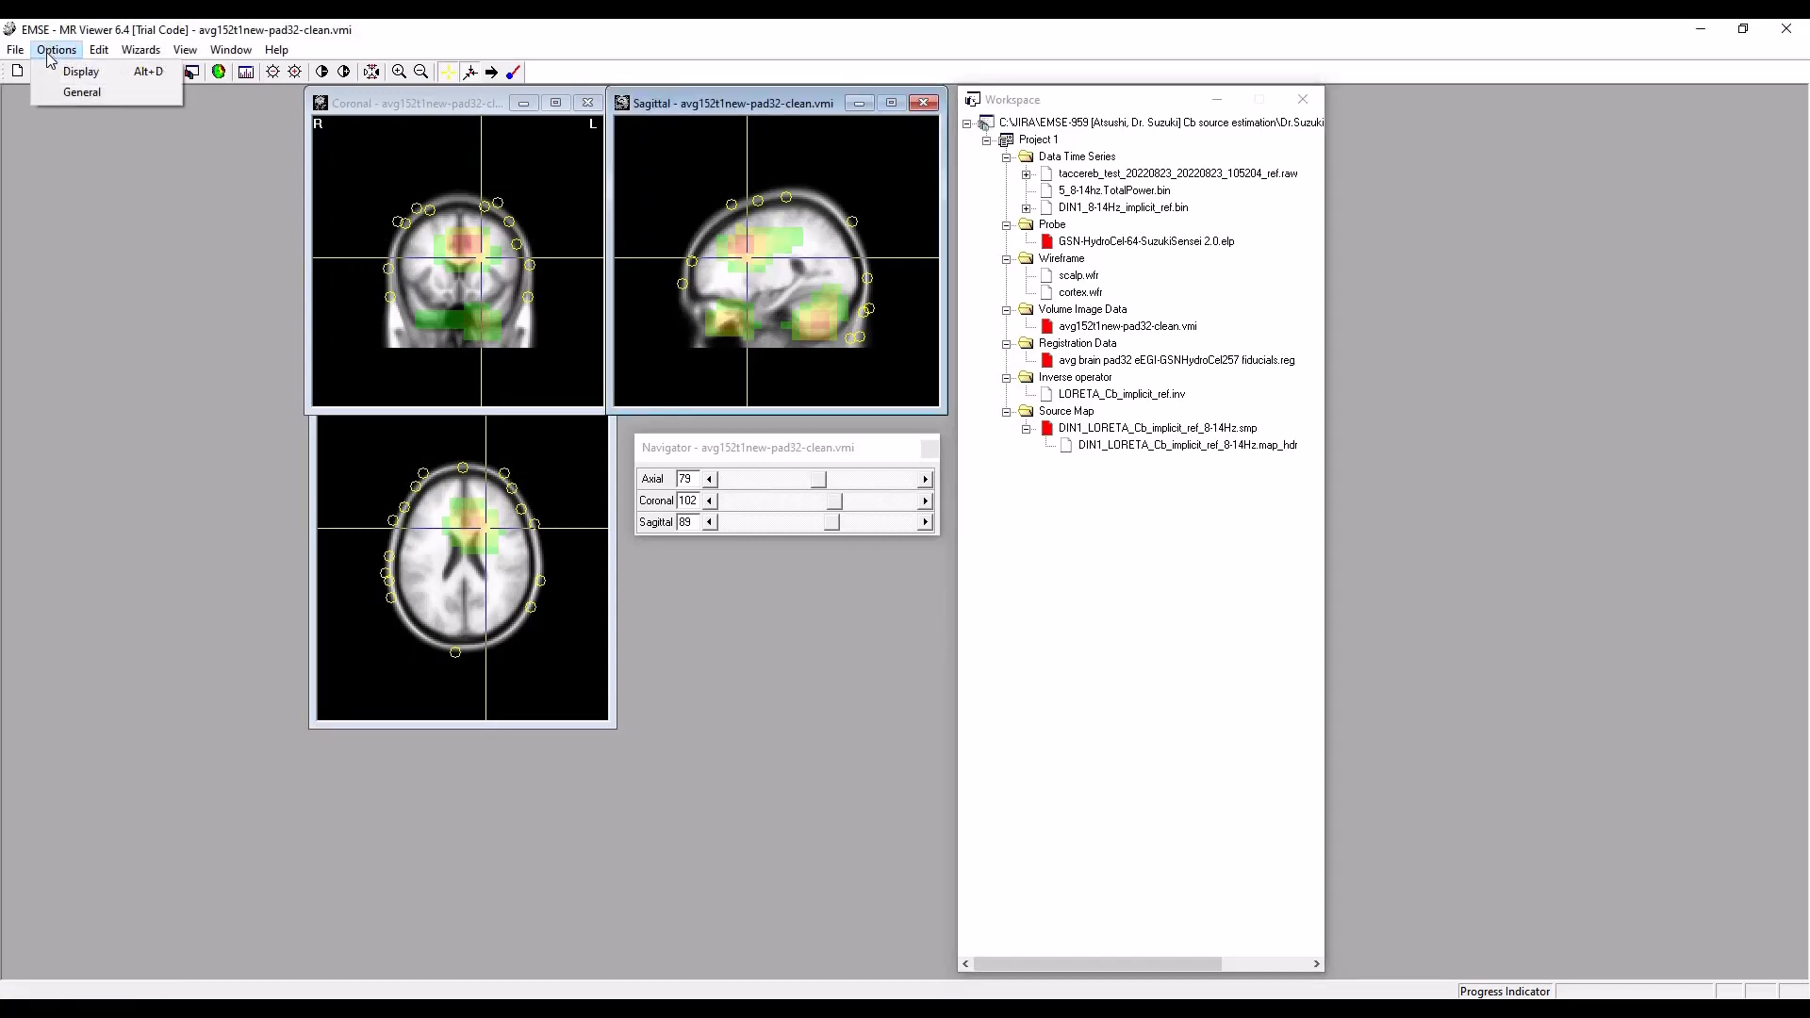
left_click(64, 72)
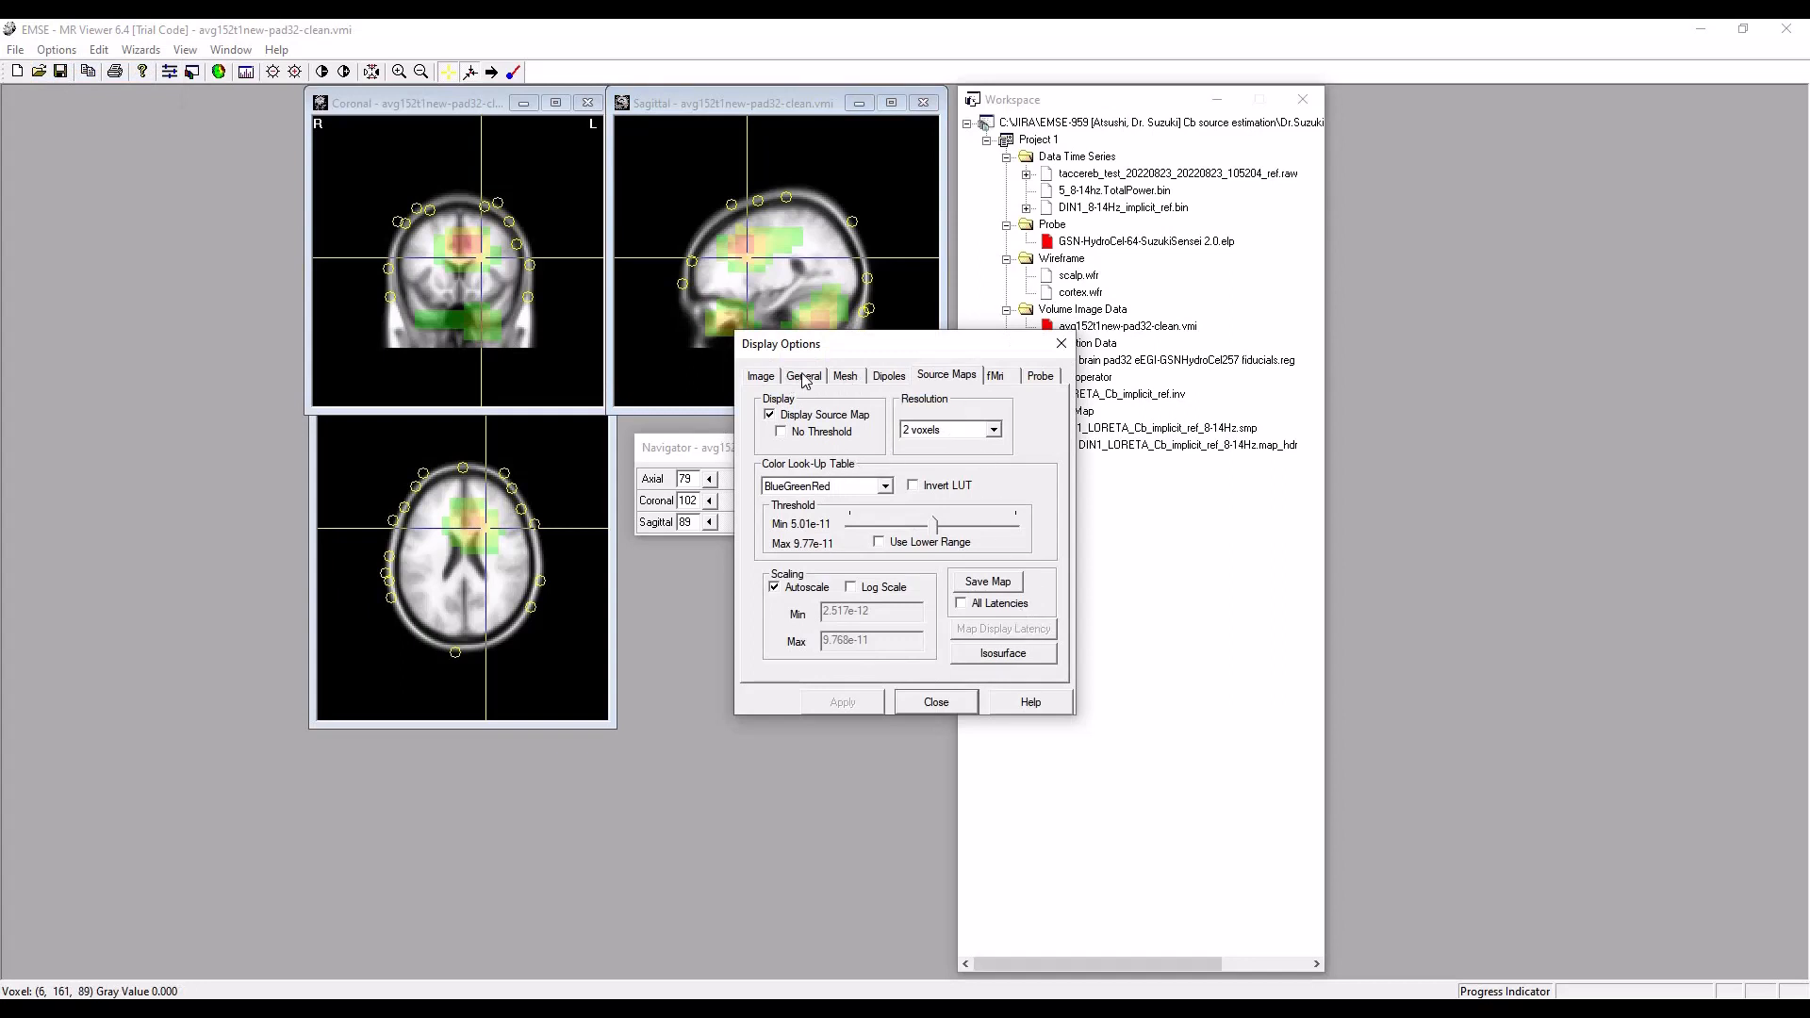
left_click(759, 377)
left_click(802, 376)
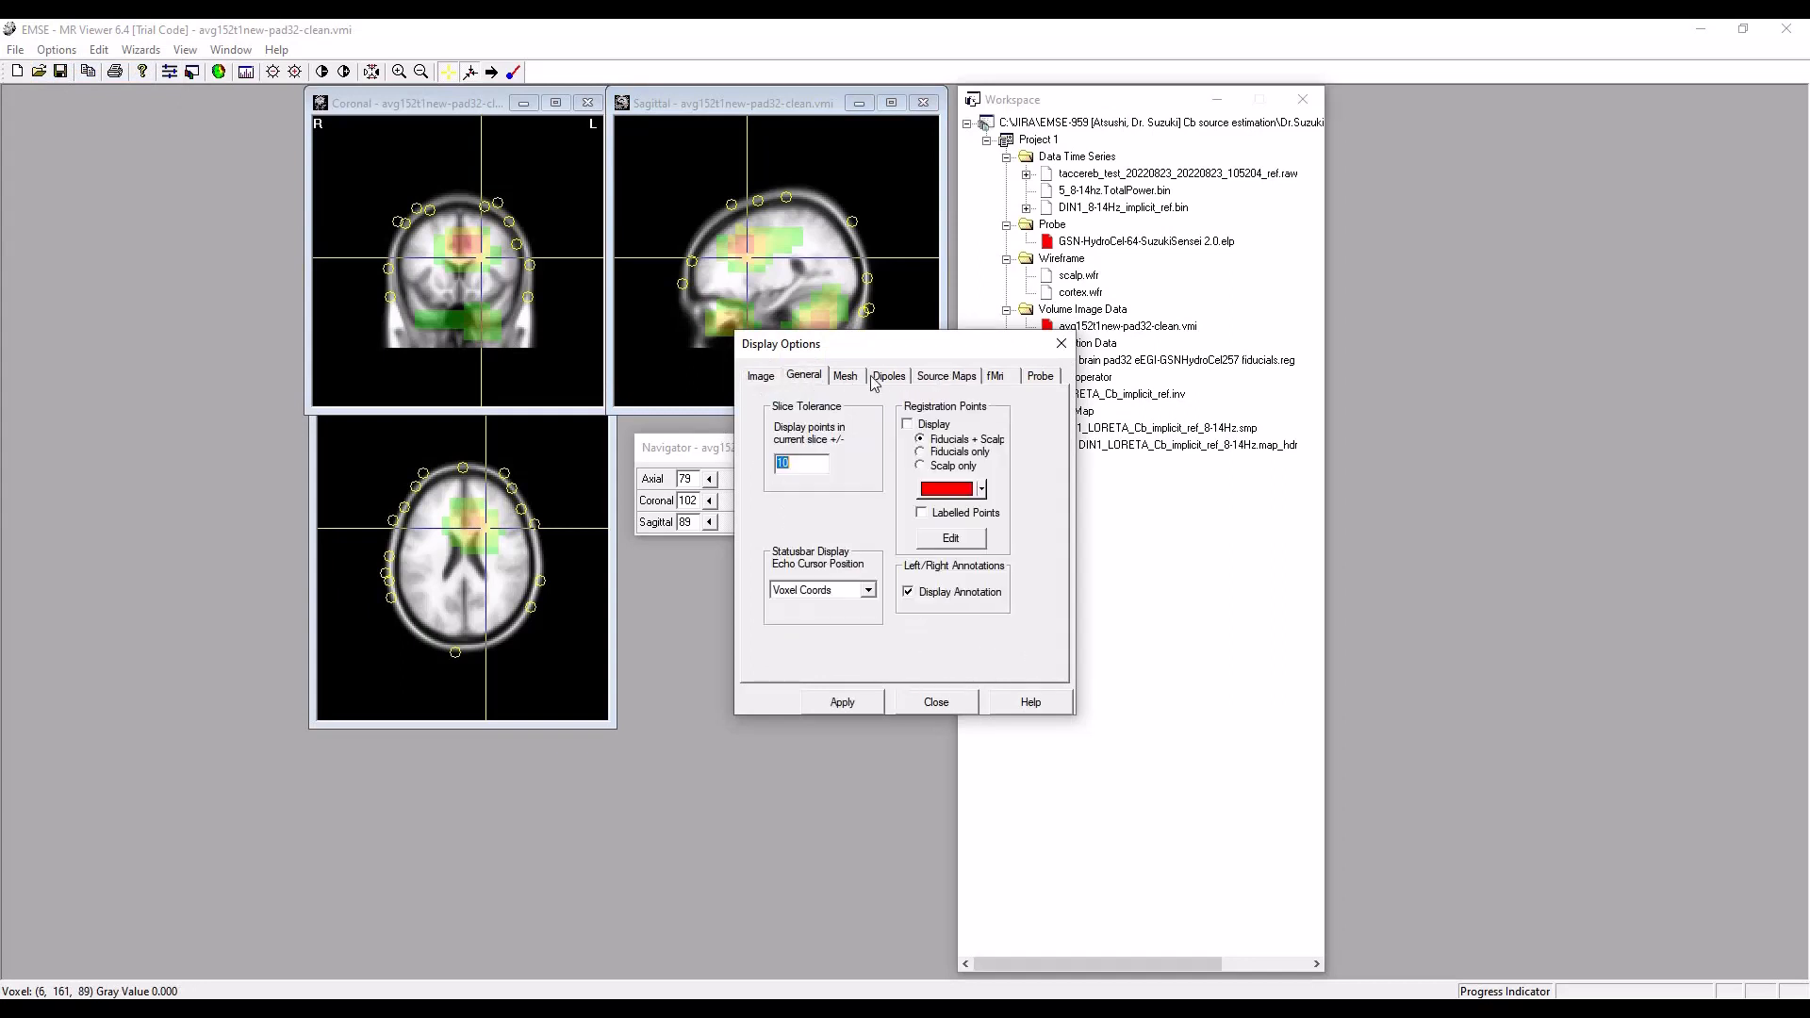
left_click(963, 379)
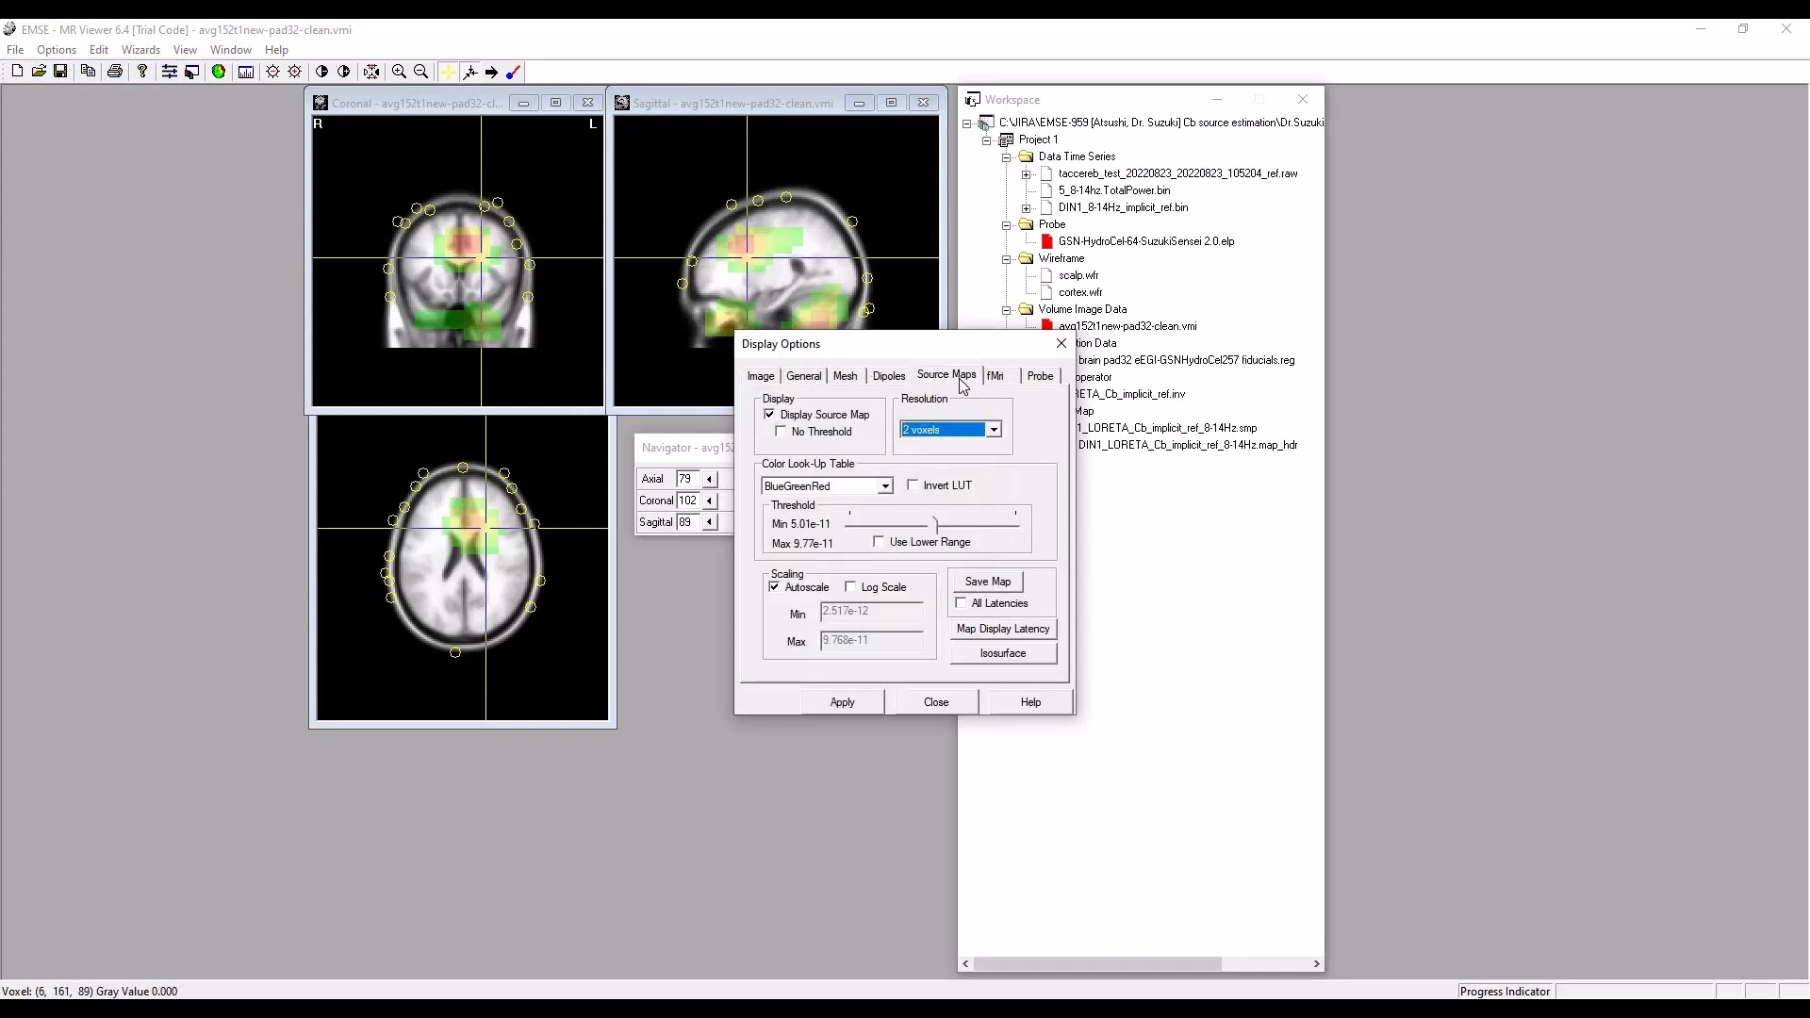
left_click(1003, 630)
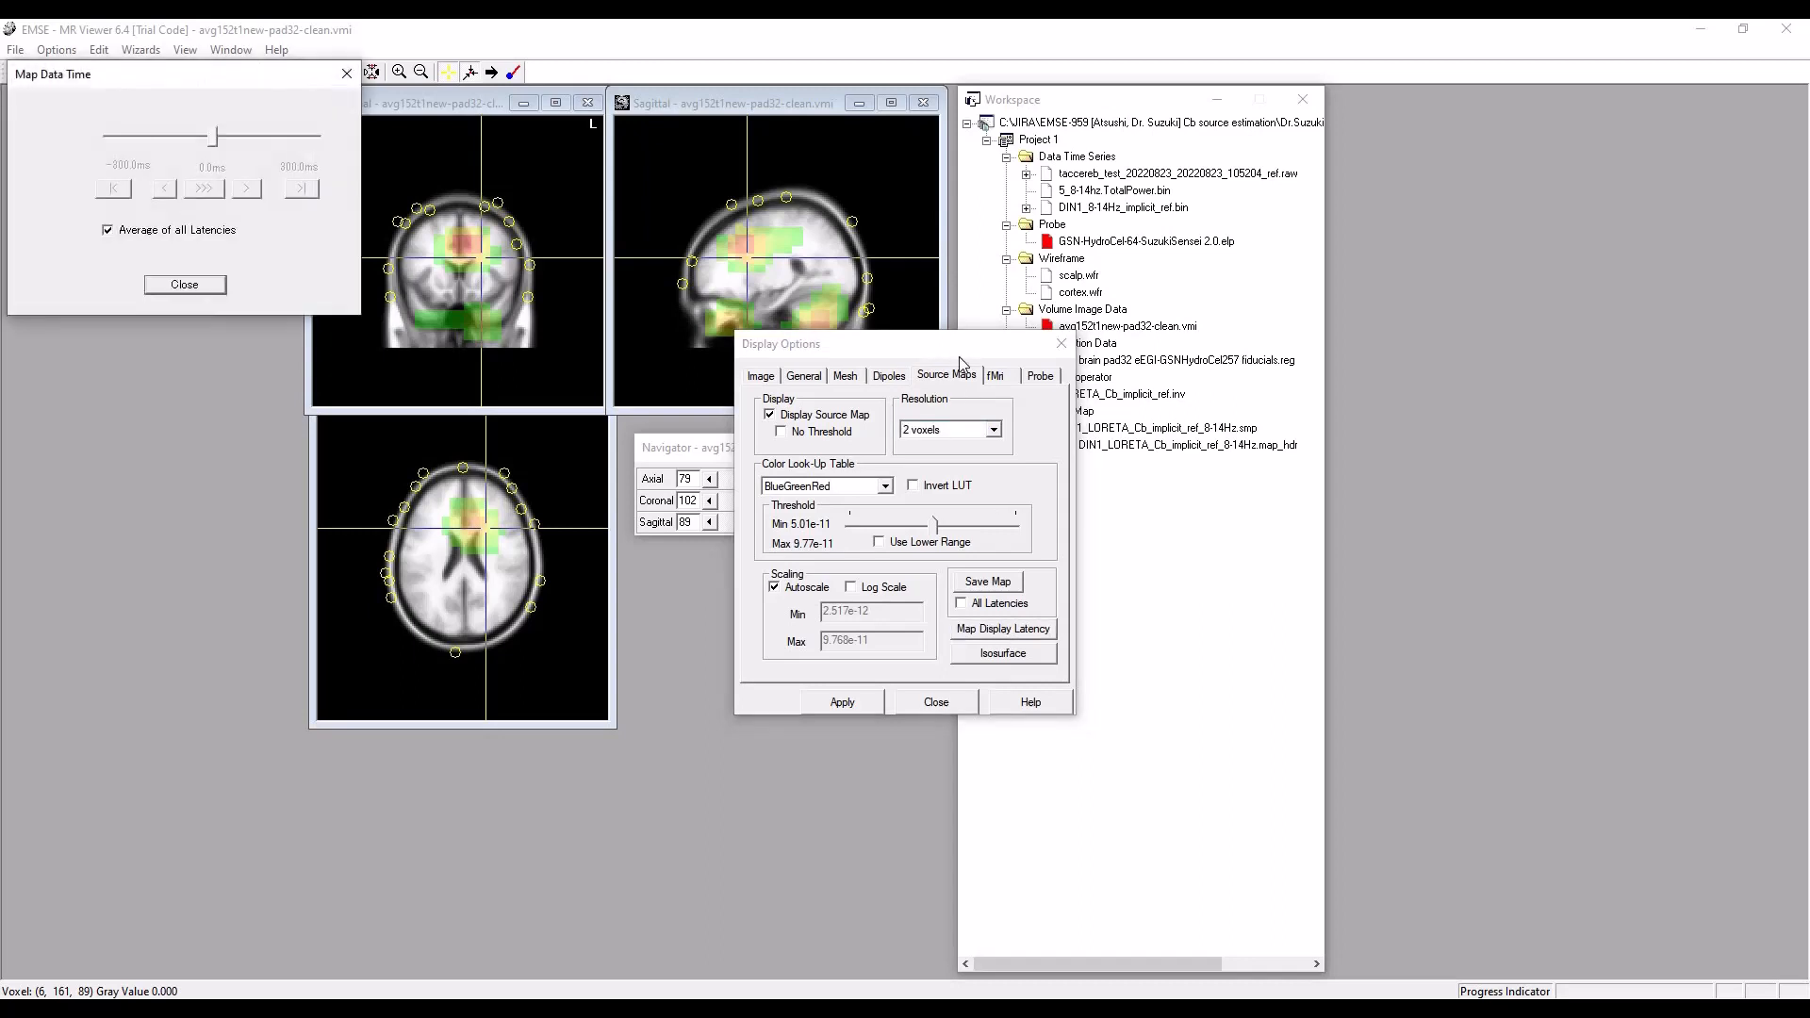
left_click_drag(942, 348, 1121, 417)
left_click_drag(1254, 483, 1320, 500)
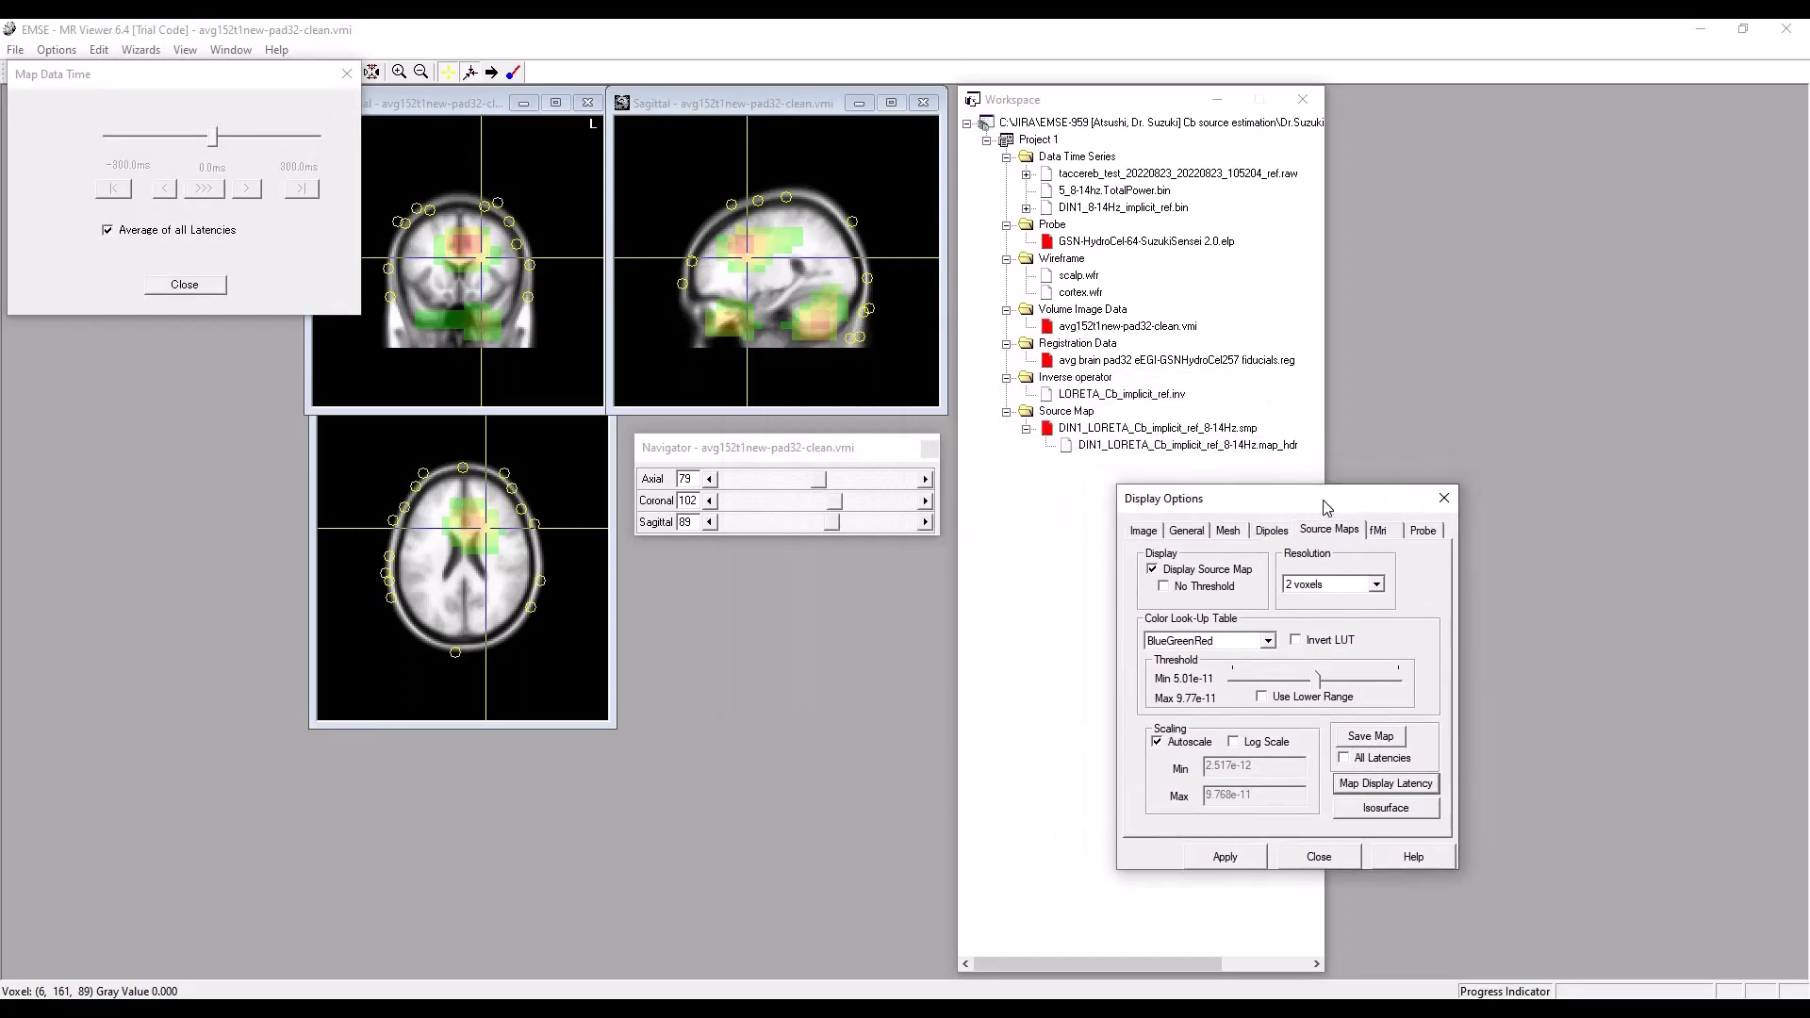
left_click_drag(183, 81, 801, 568)
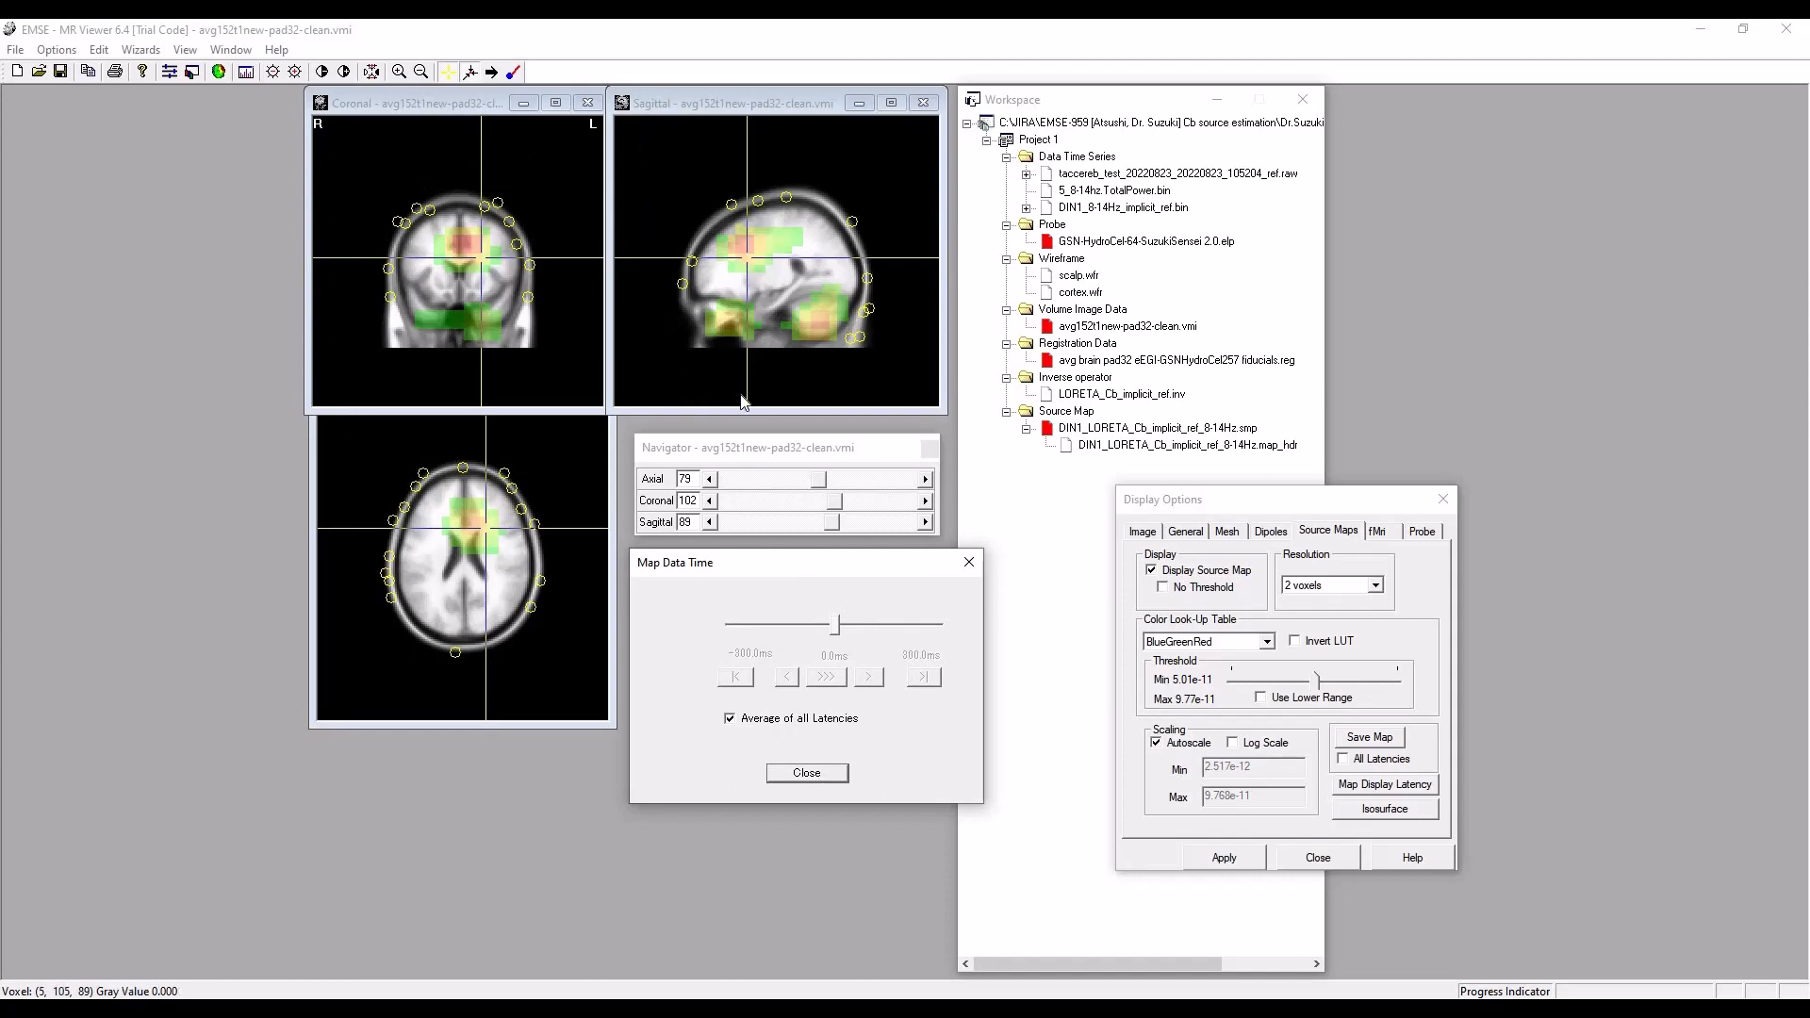
Turn off averaging of all latencies and set the map display time to -124 ms.
left_click(731, 720)
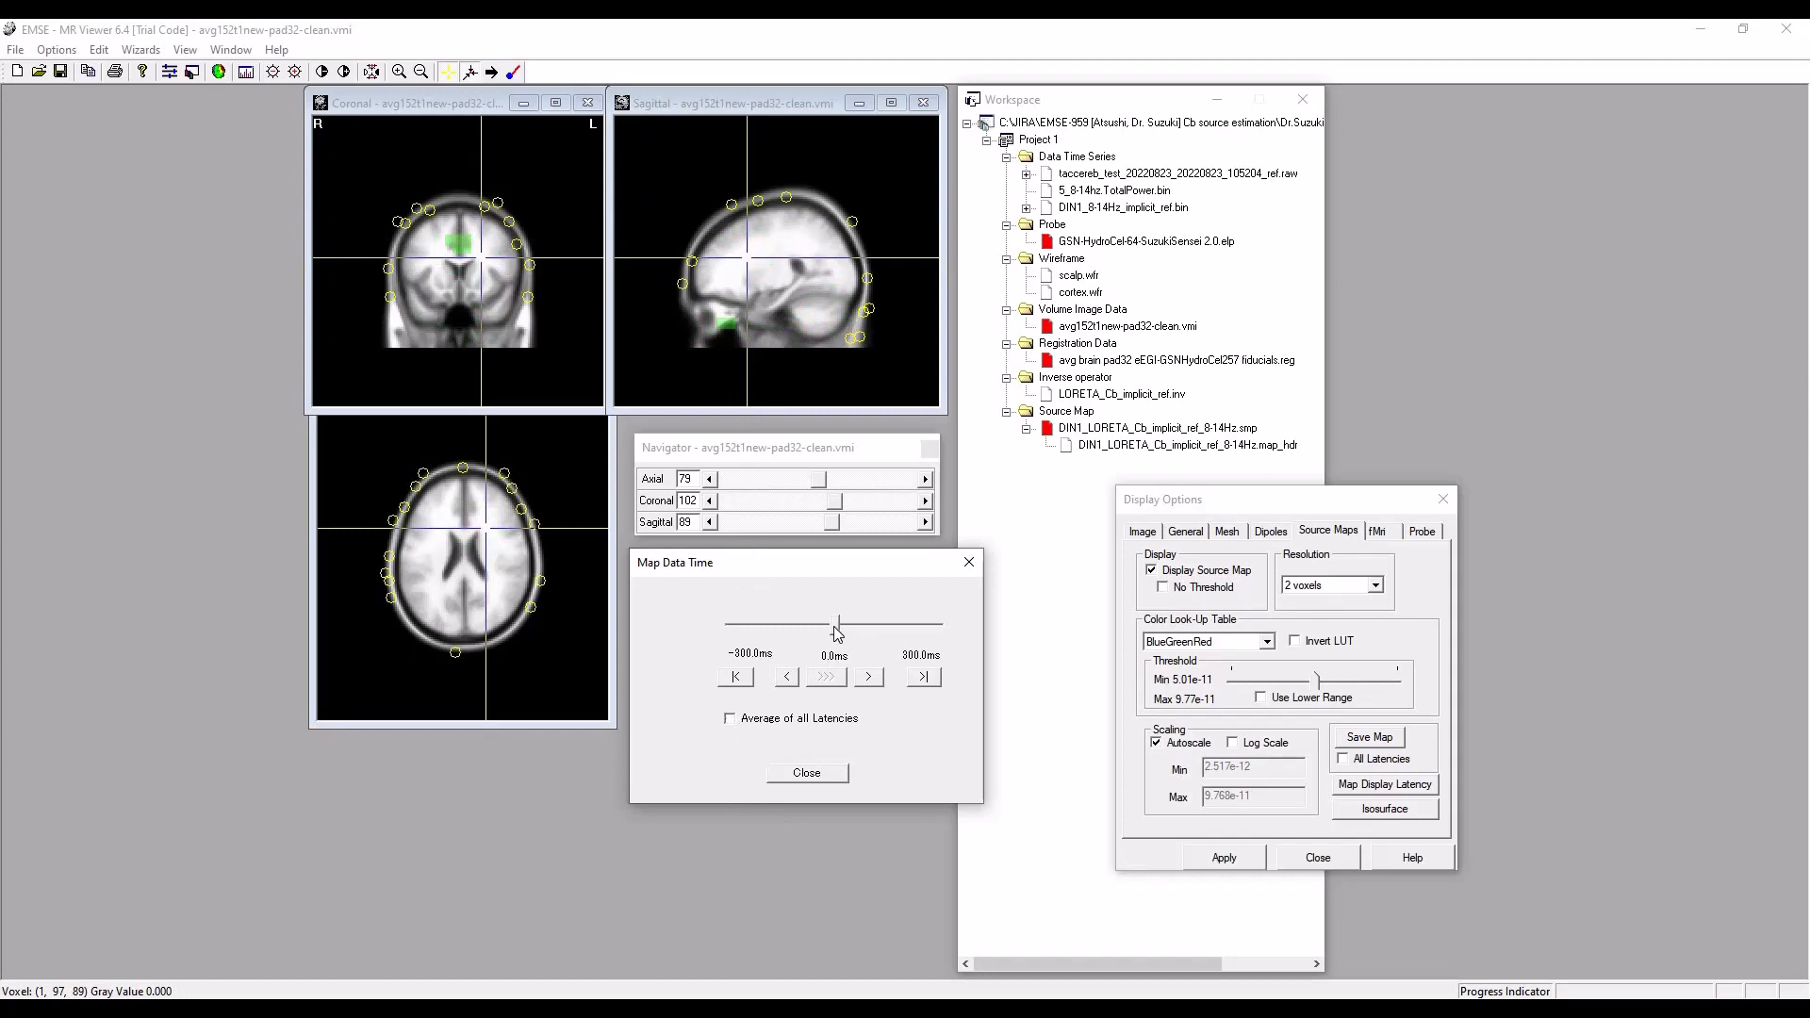
left_click_drag(838, 633, 796, 632)
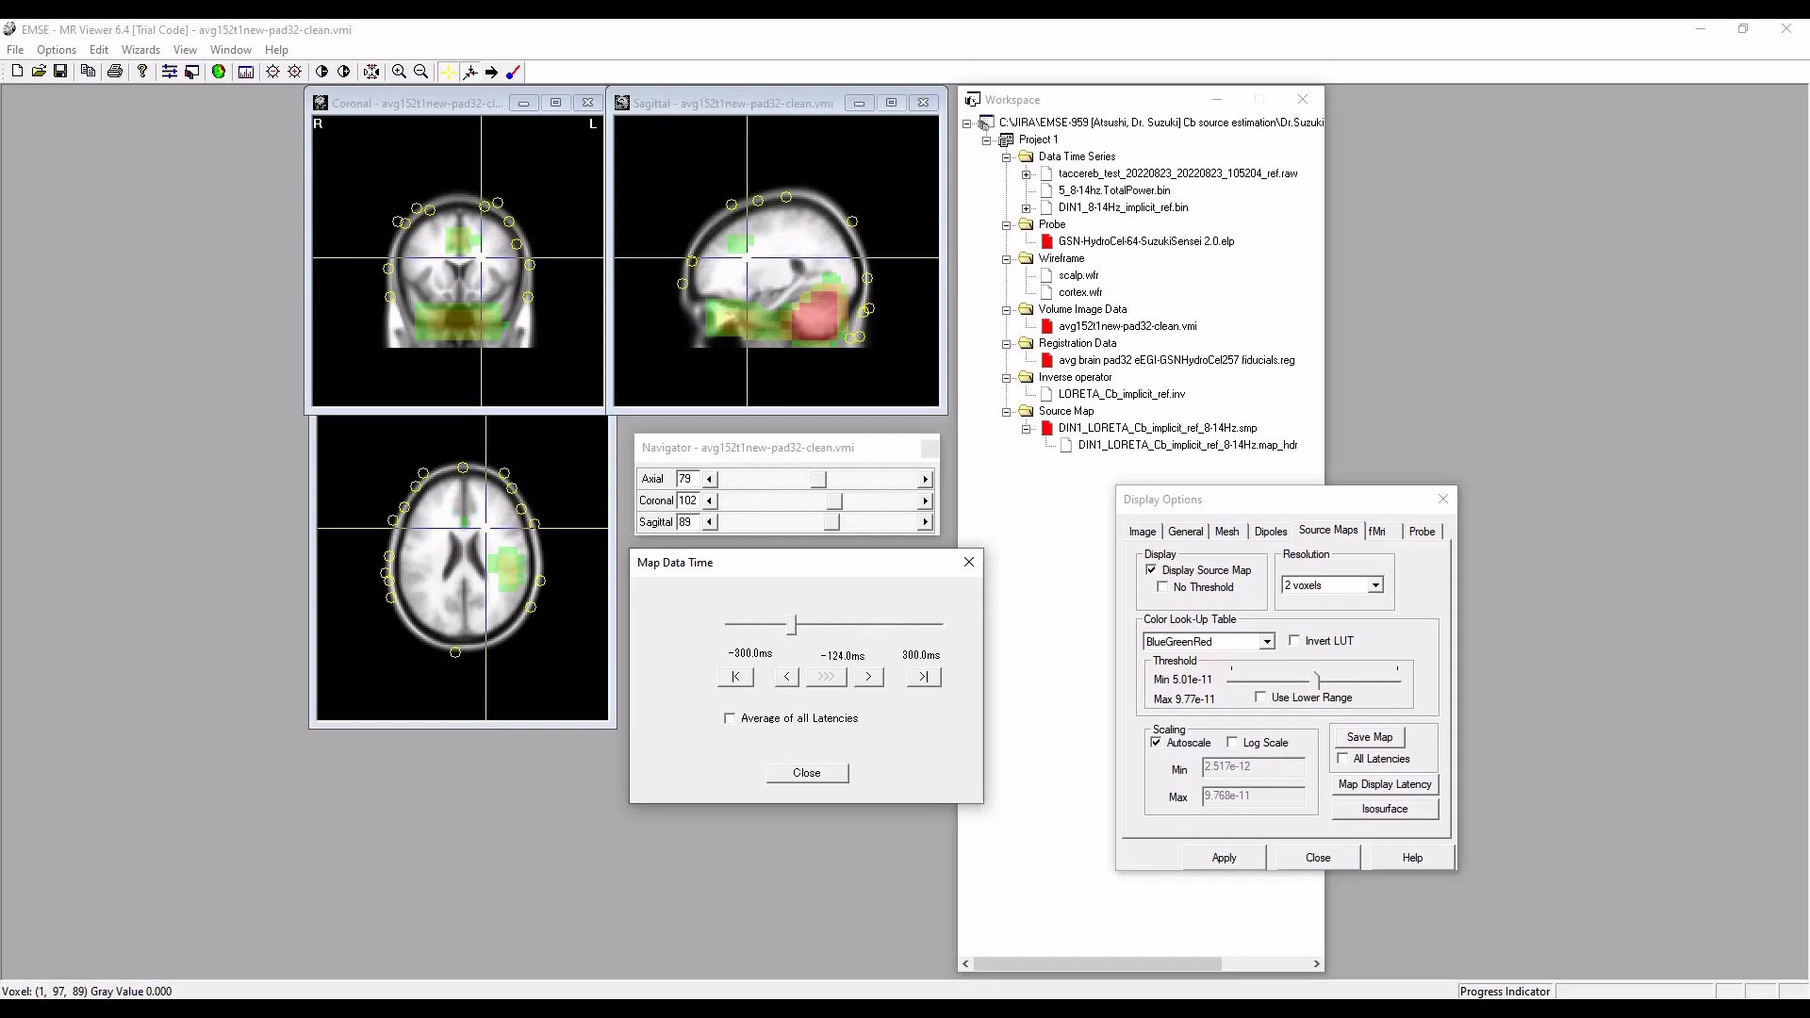
Switch to EMSE Data Editor with the DIN1 8-14 Hz average waveforms and source maps.
mouse_move(670, 1007)
left_click(671, 934)
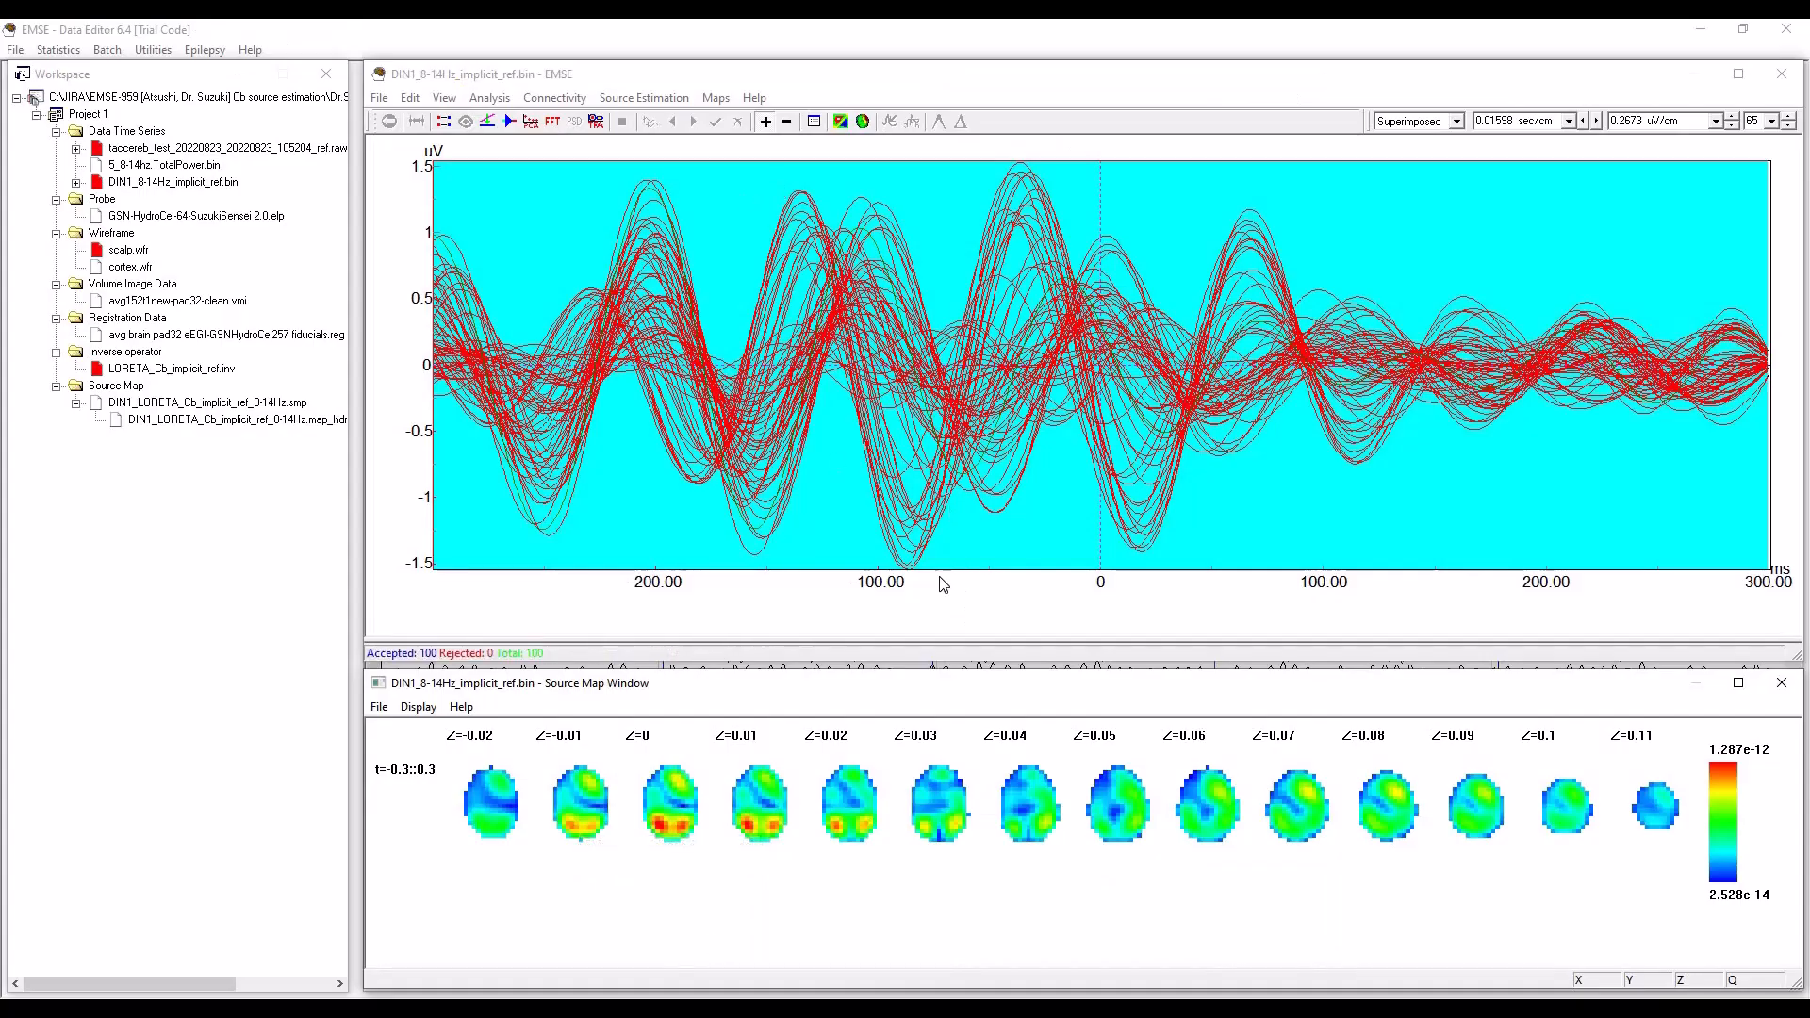
Mark the waveform trough at -87 ms, switch to MR Viewer and set the map display time to -87 ms.
left_click(911, 557)
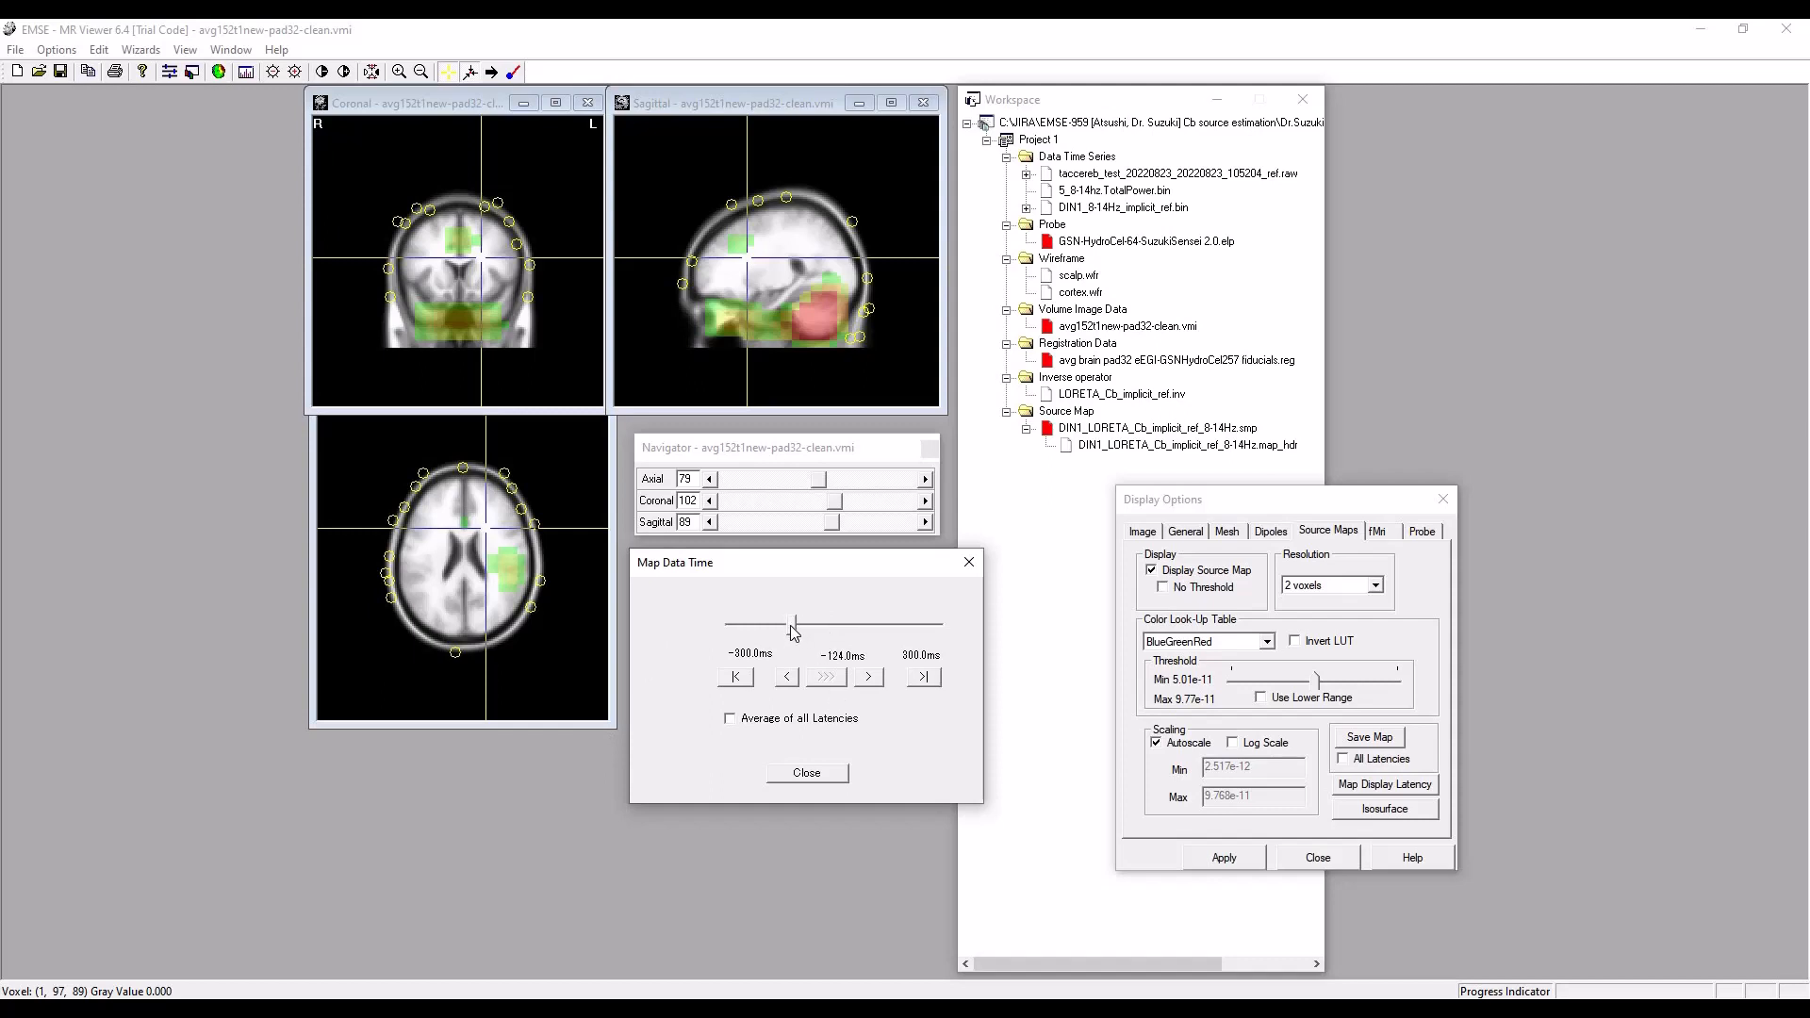
left_click_drag(793, 628, 805, 630)
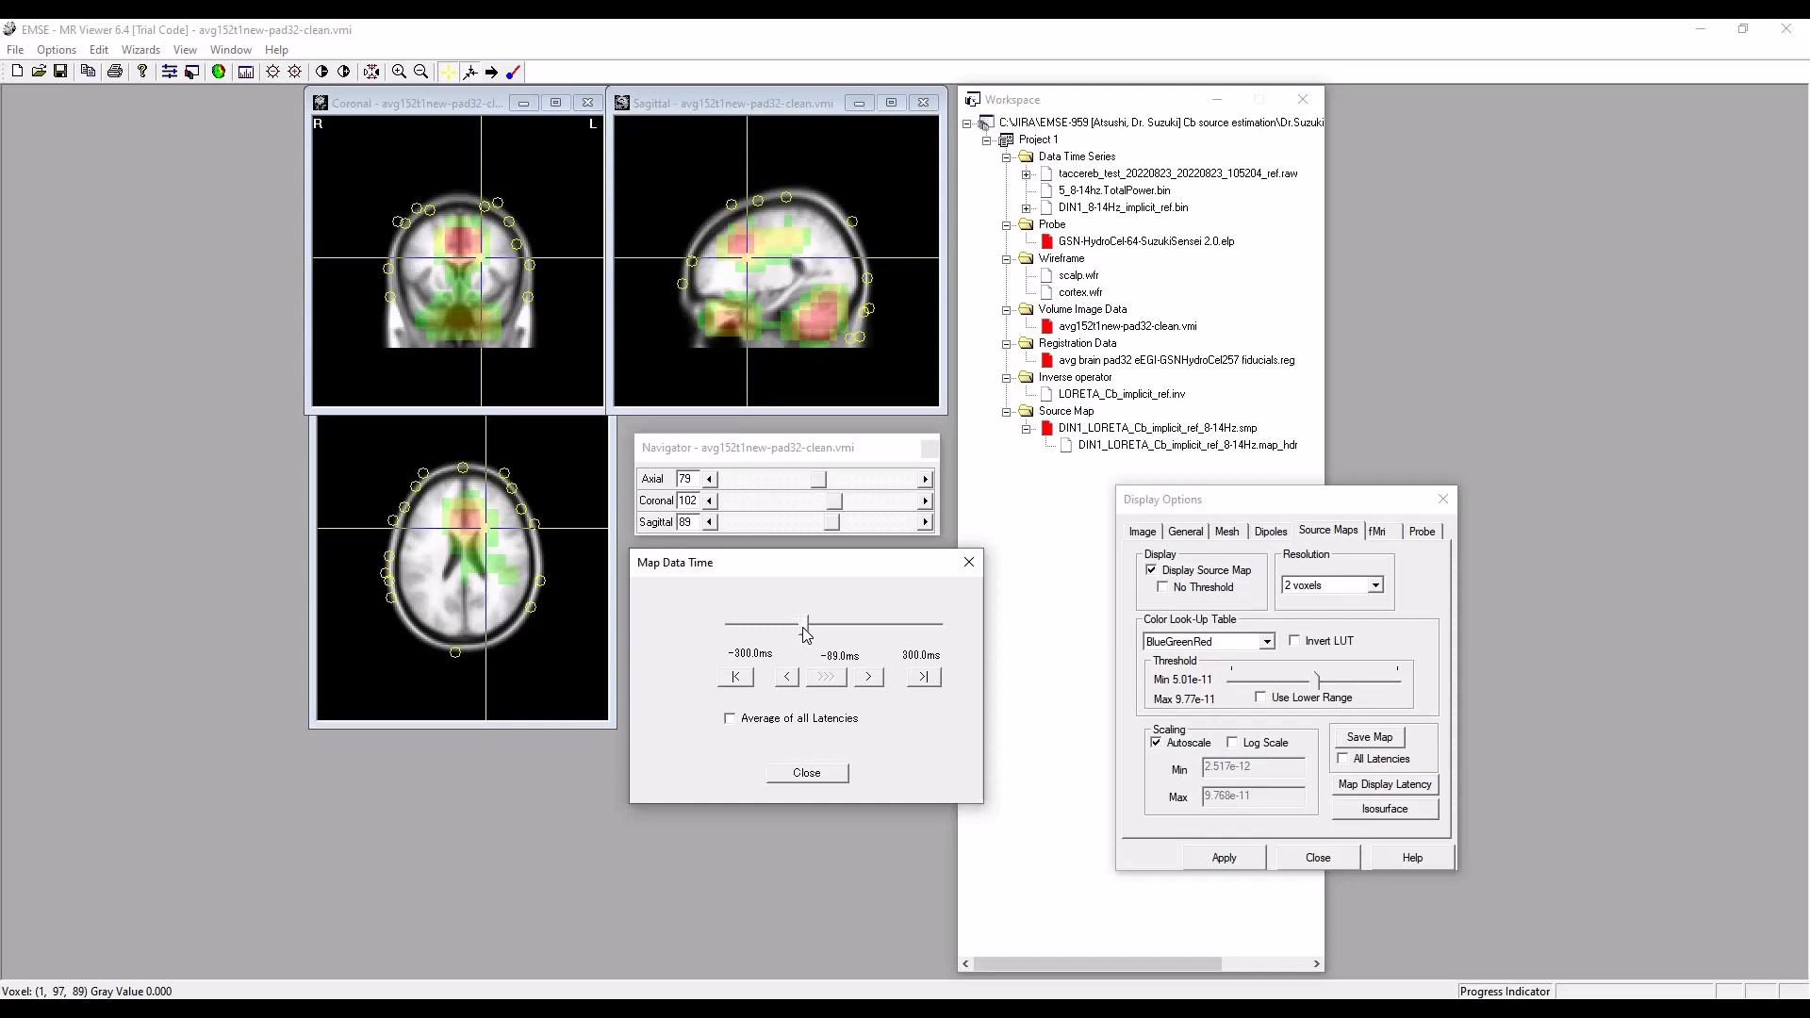
left_click(868, 676)
left_click_drag(859, 564, 865, 572)
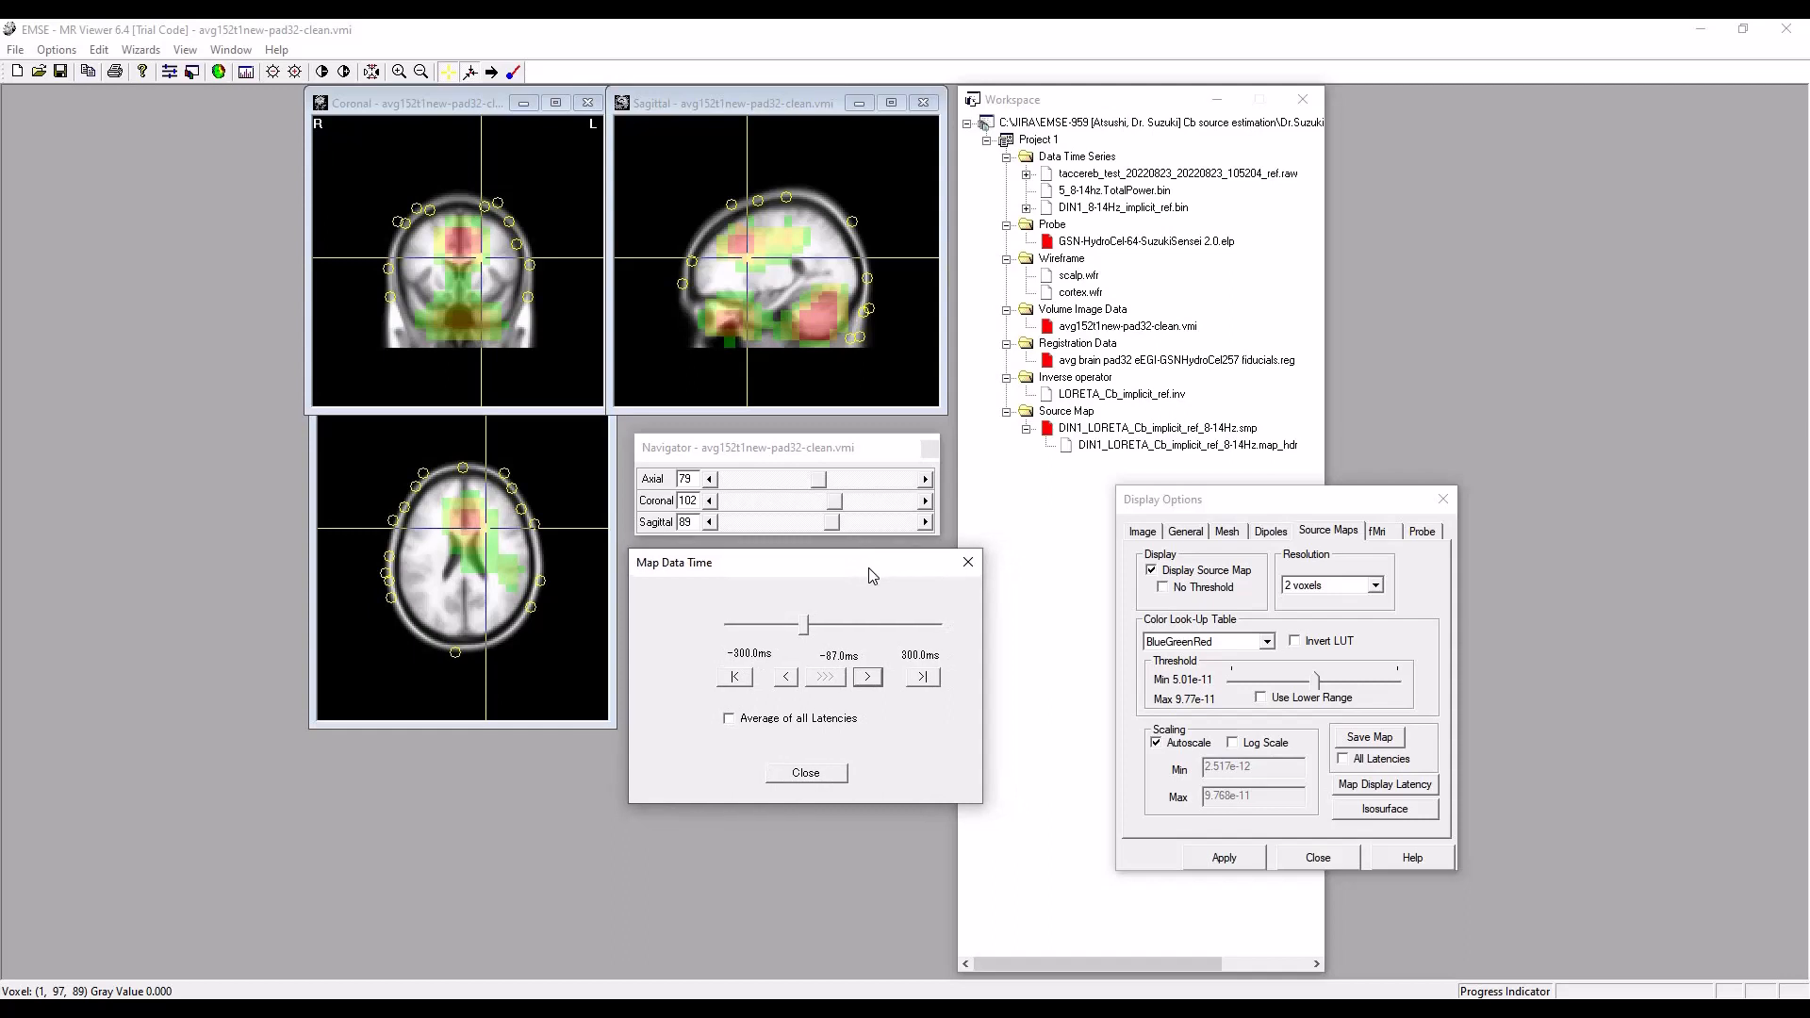
Examine the left cerebellar source by centring the crosshairs on it in the sagittal and coronal slices.
left_click(818, 320)
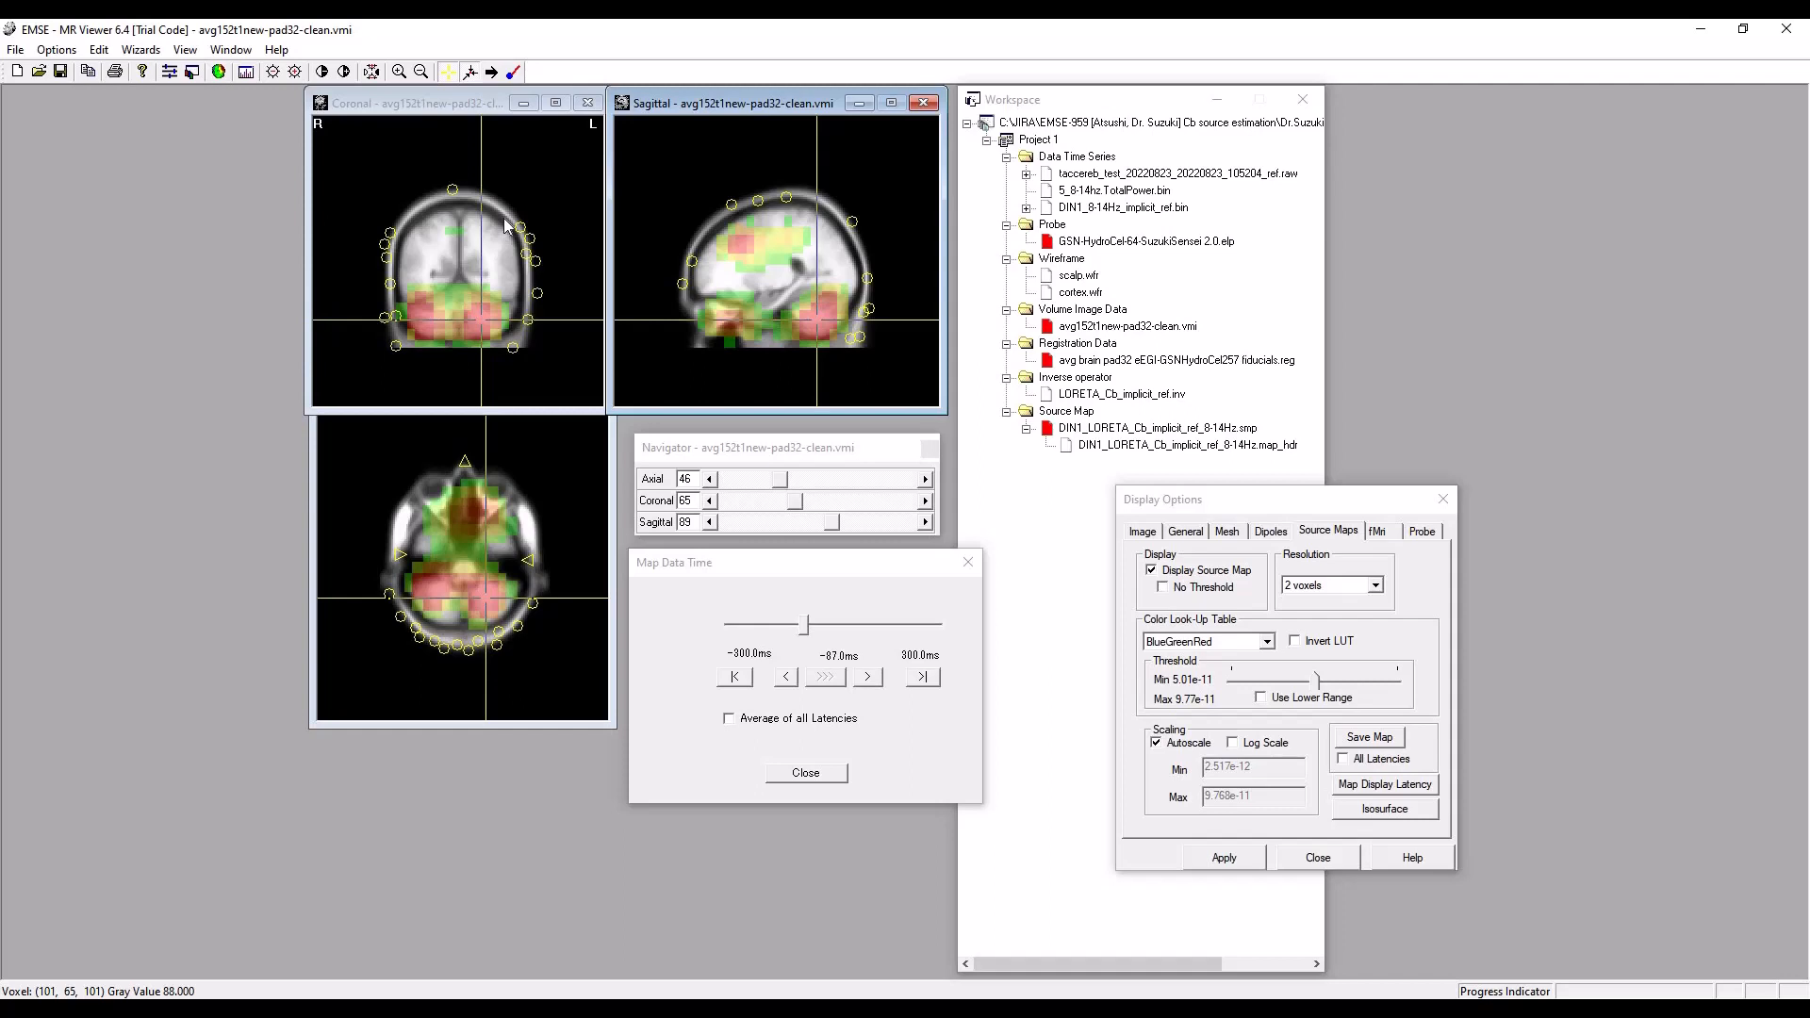
left_click(504, 331)
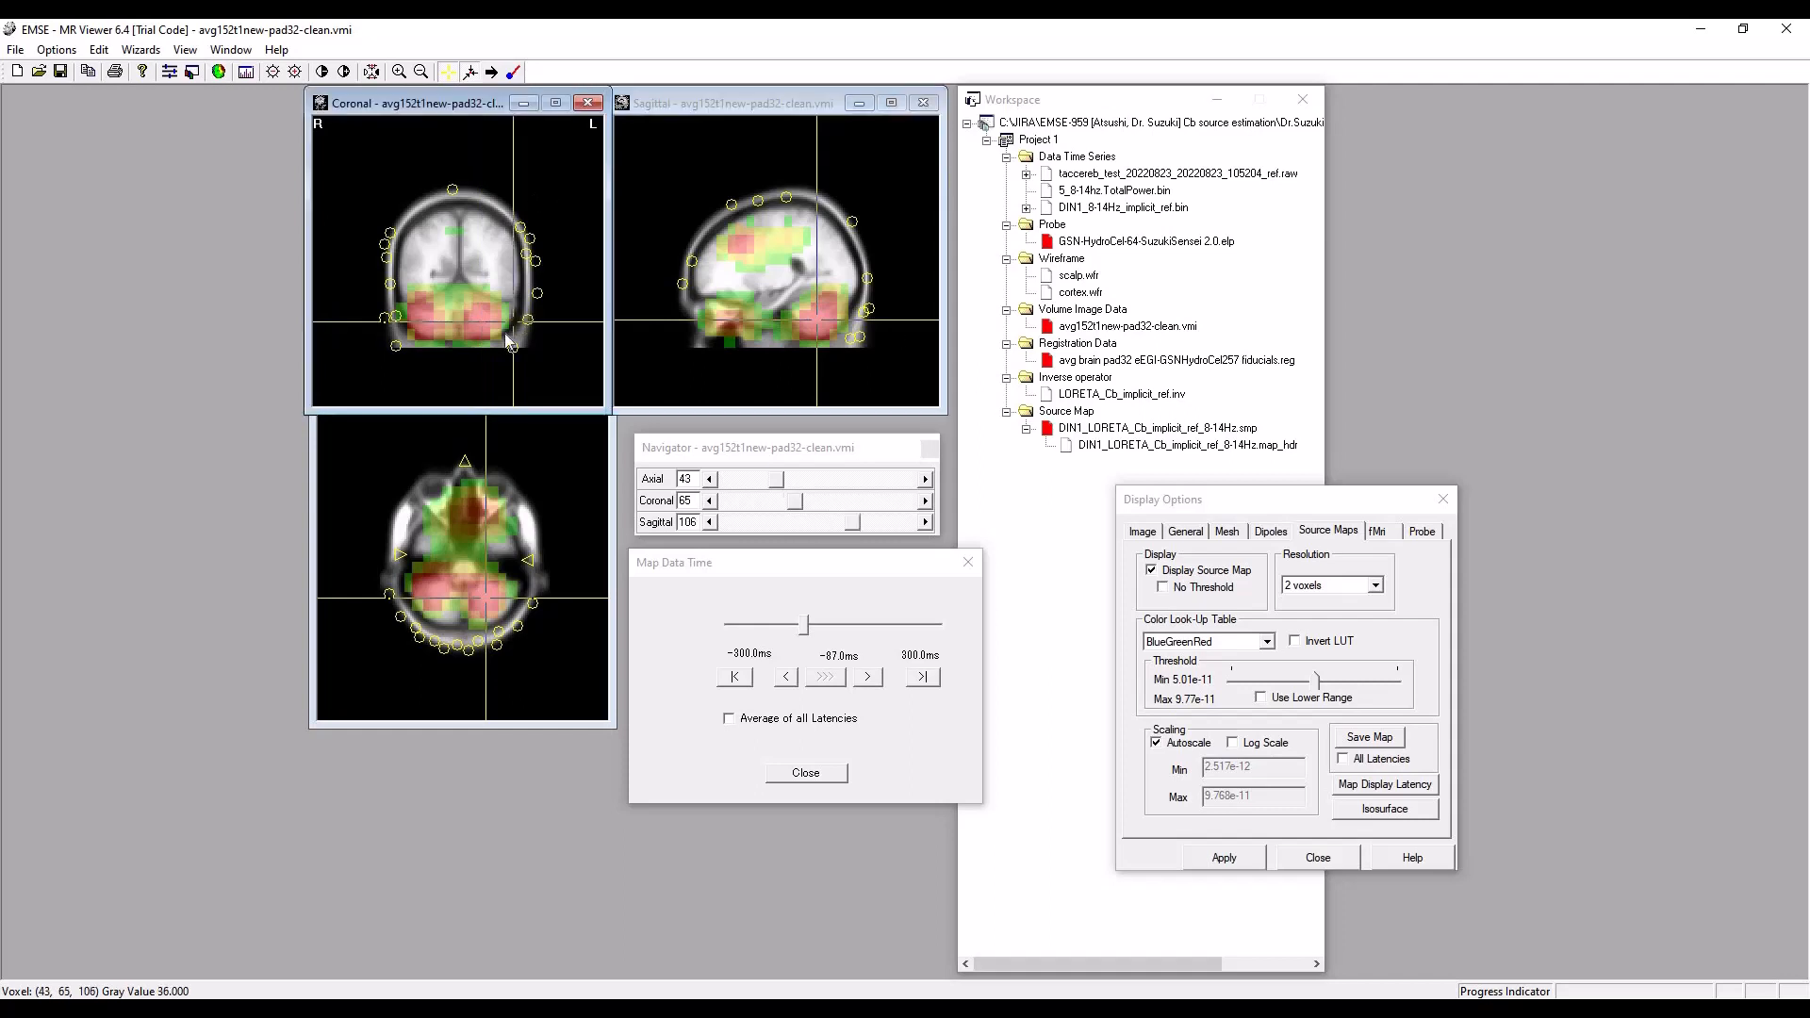
left_click(483, 320)
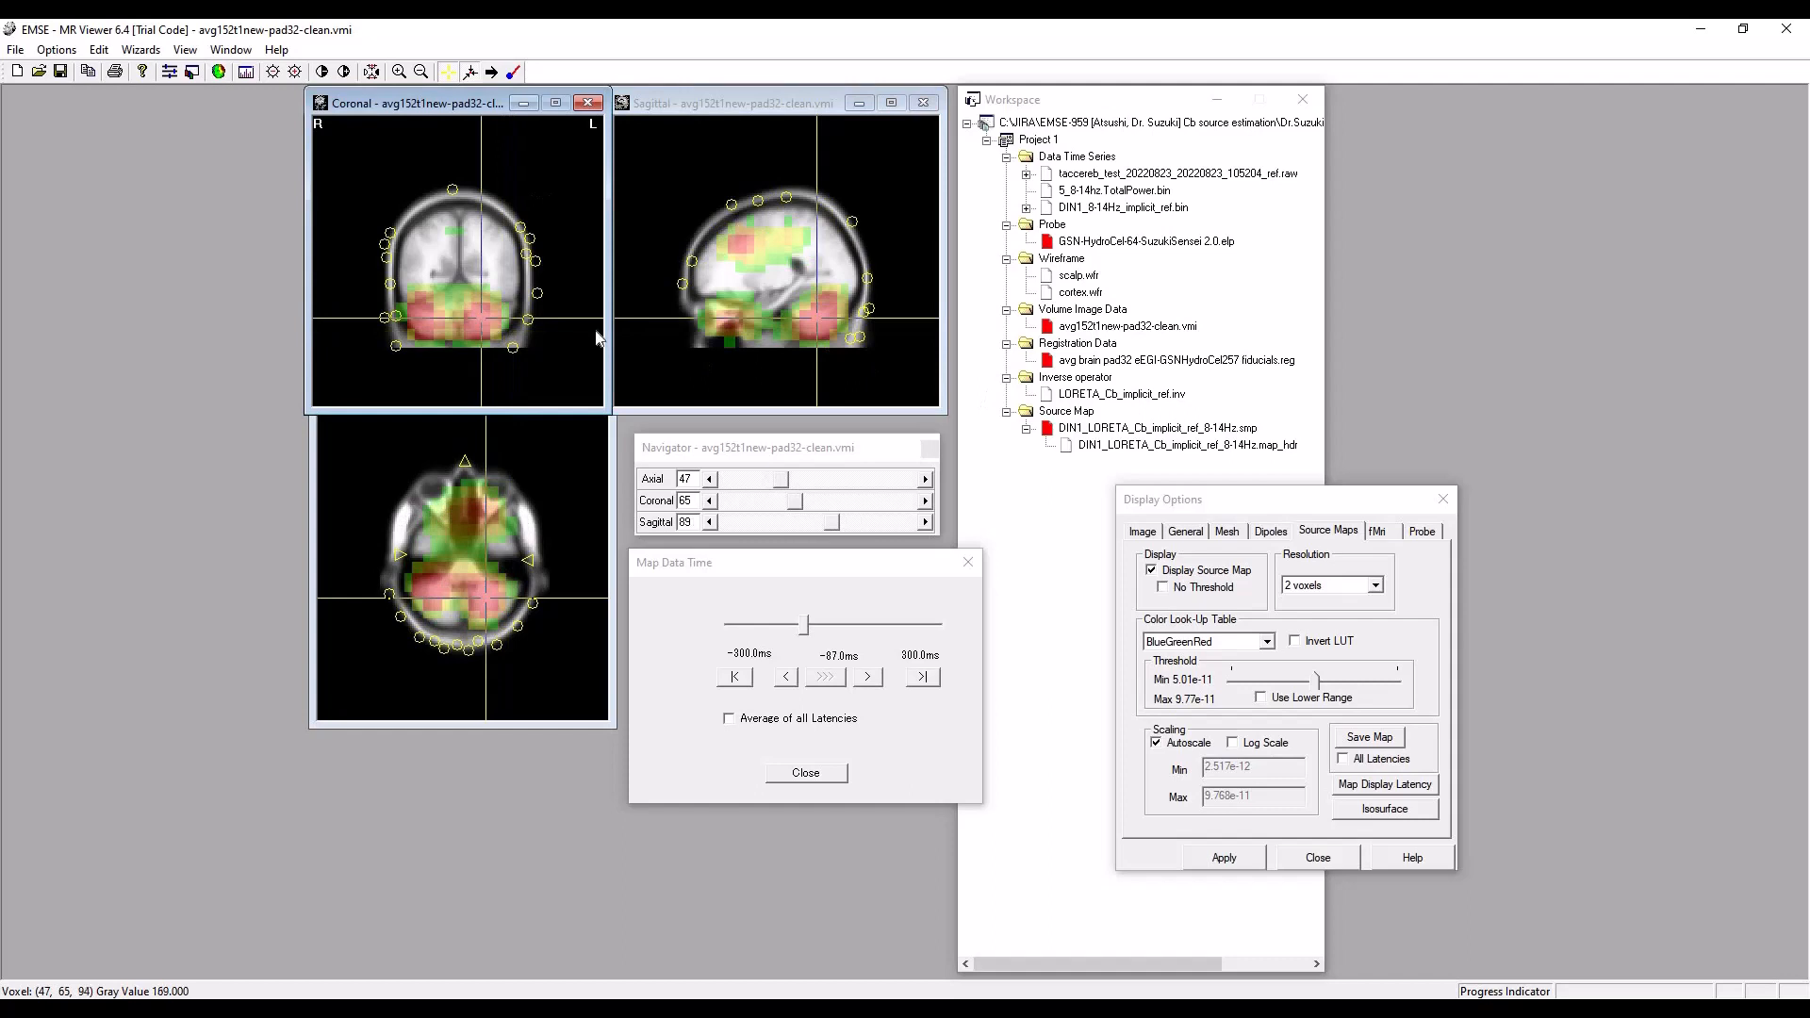
left_click(818, 324)
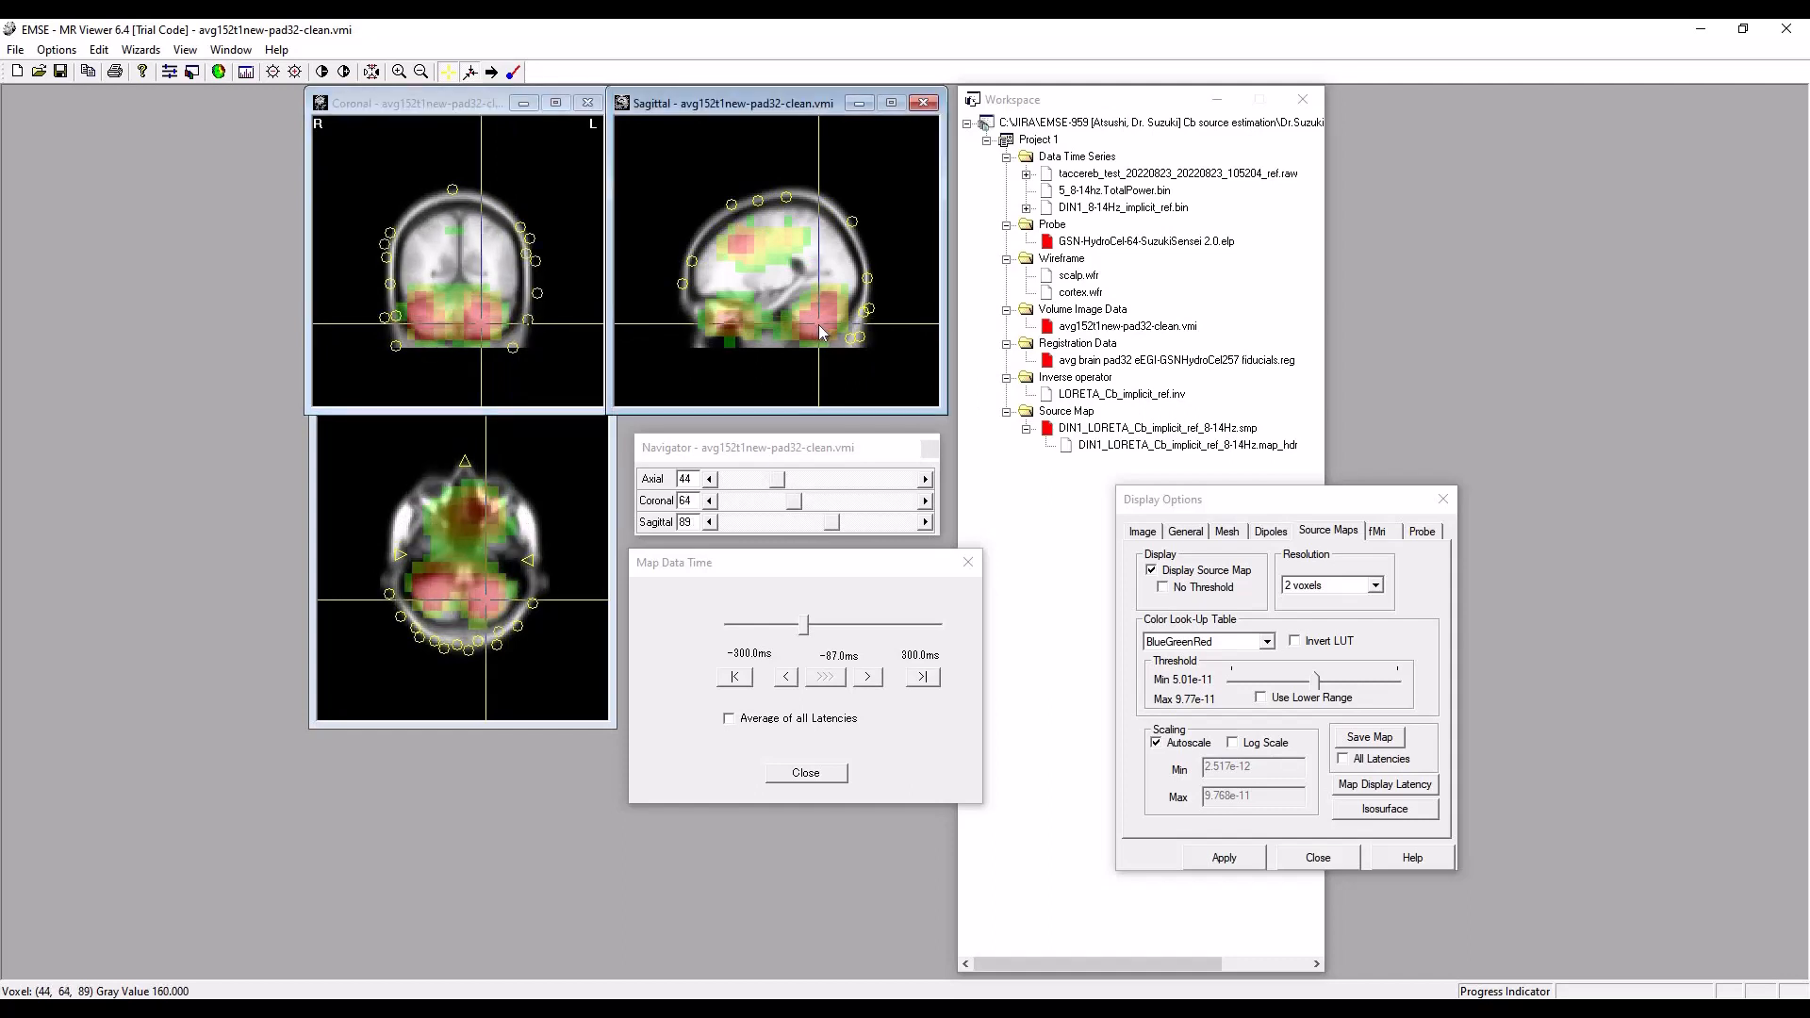
left_click(477, 320)
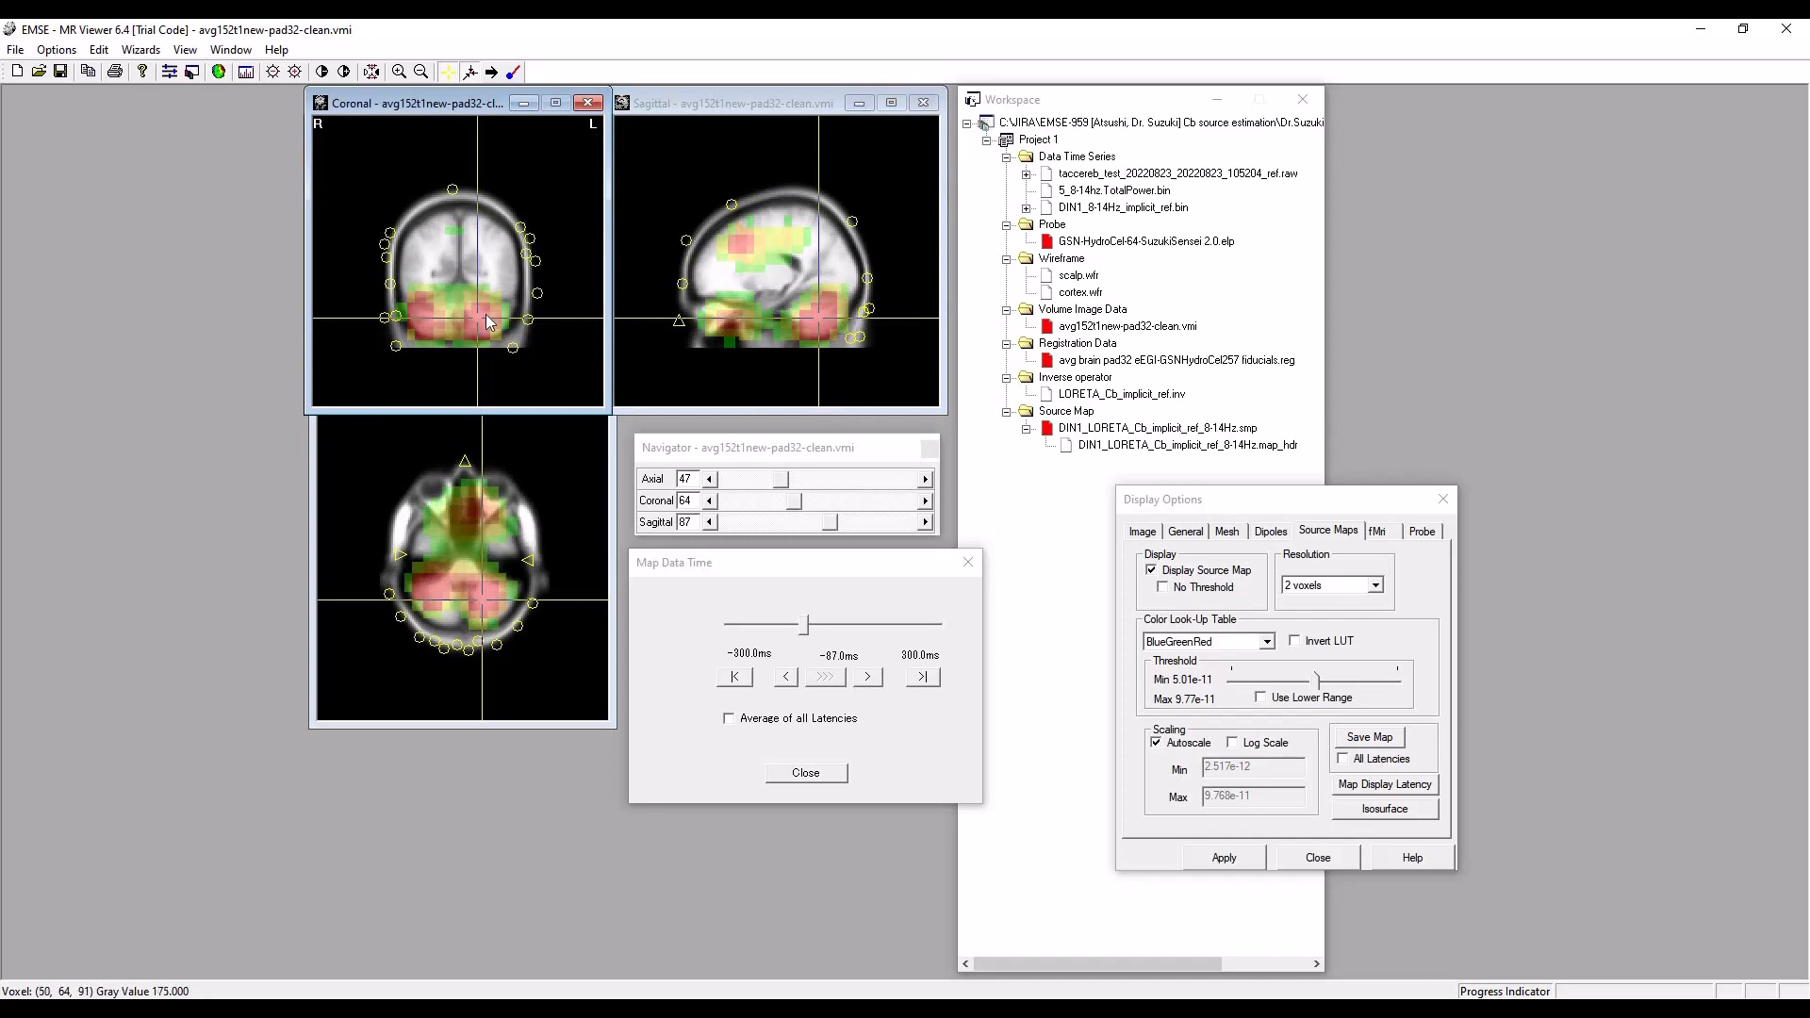
Compare the right and left cerebellar sources by moving the crosshairs between them in the coronal and axial slices.
left_click(427, 316)
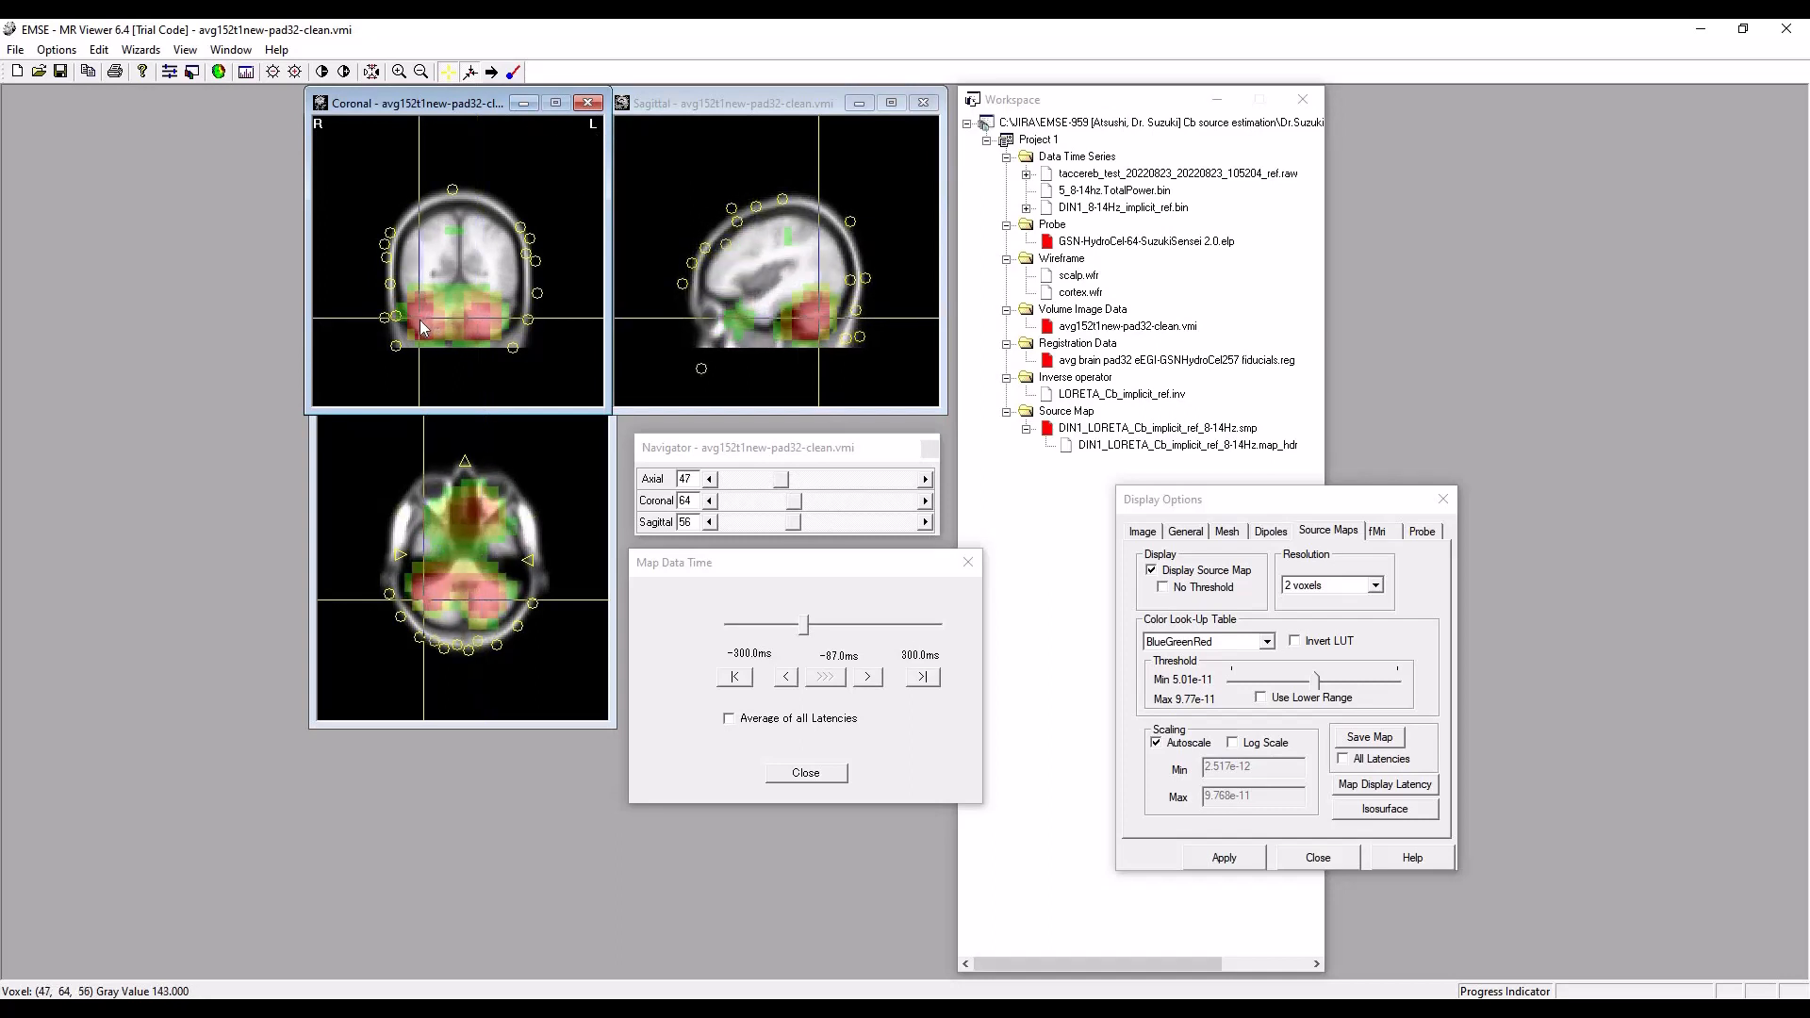
left_click(419, 319)
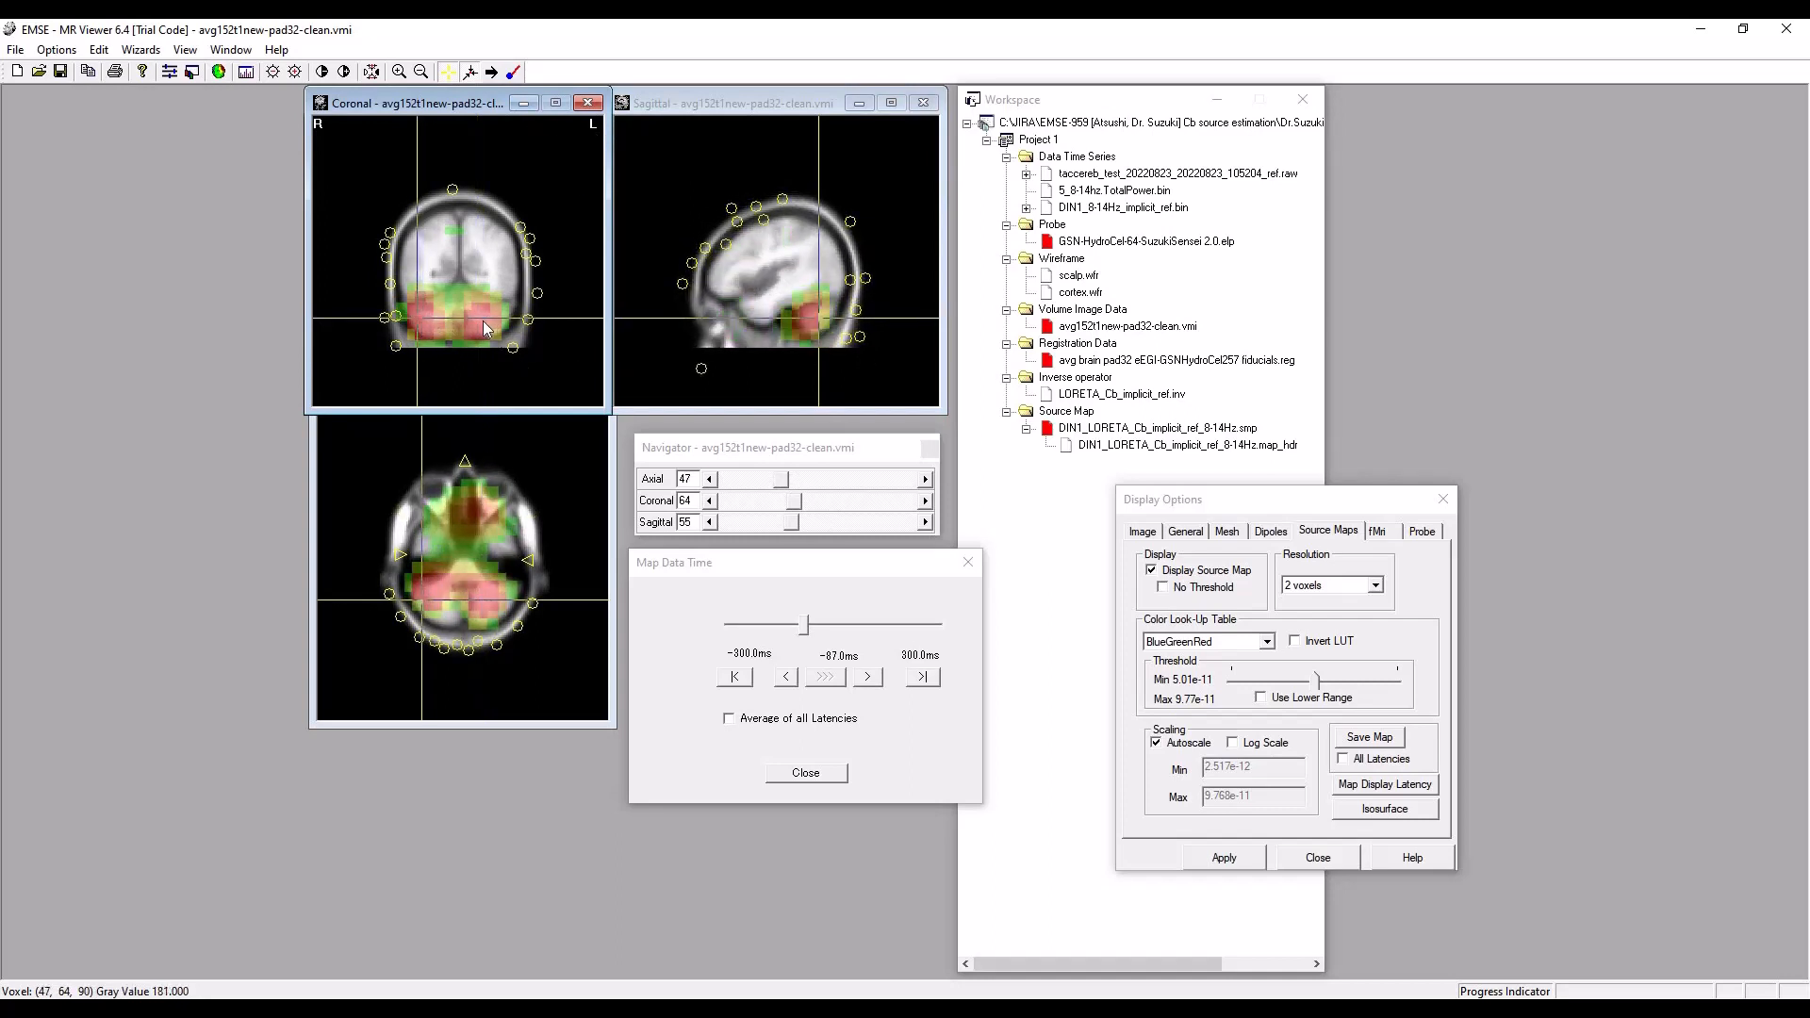
left_click(483, 321)
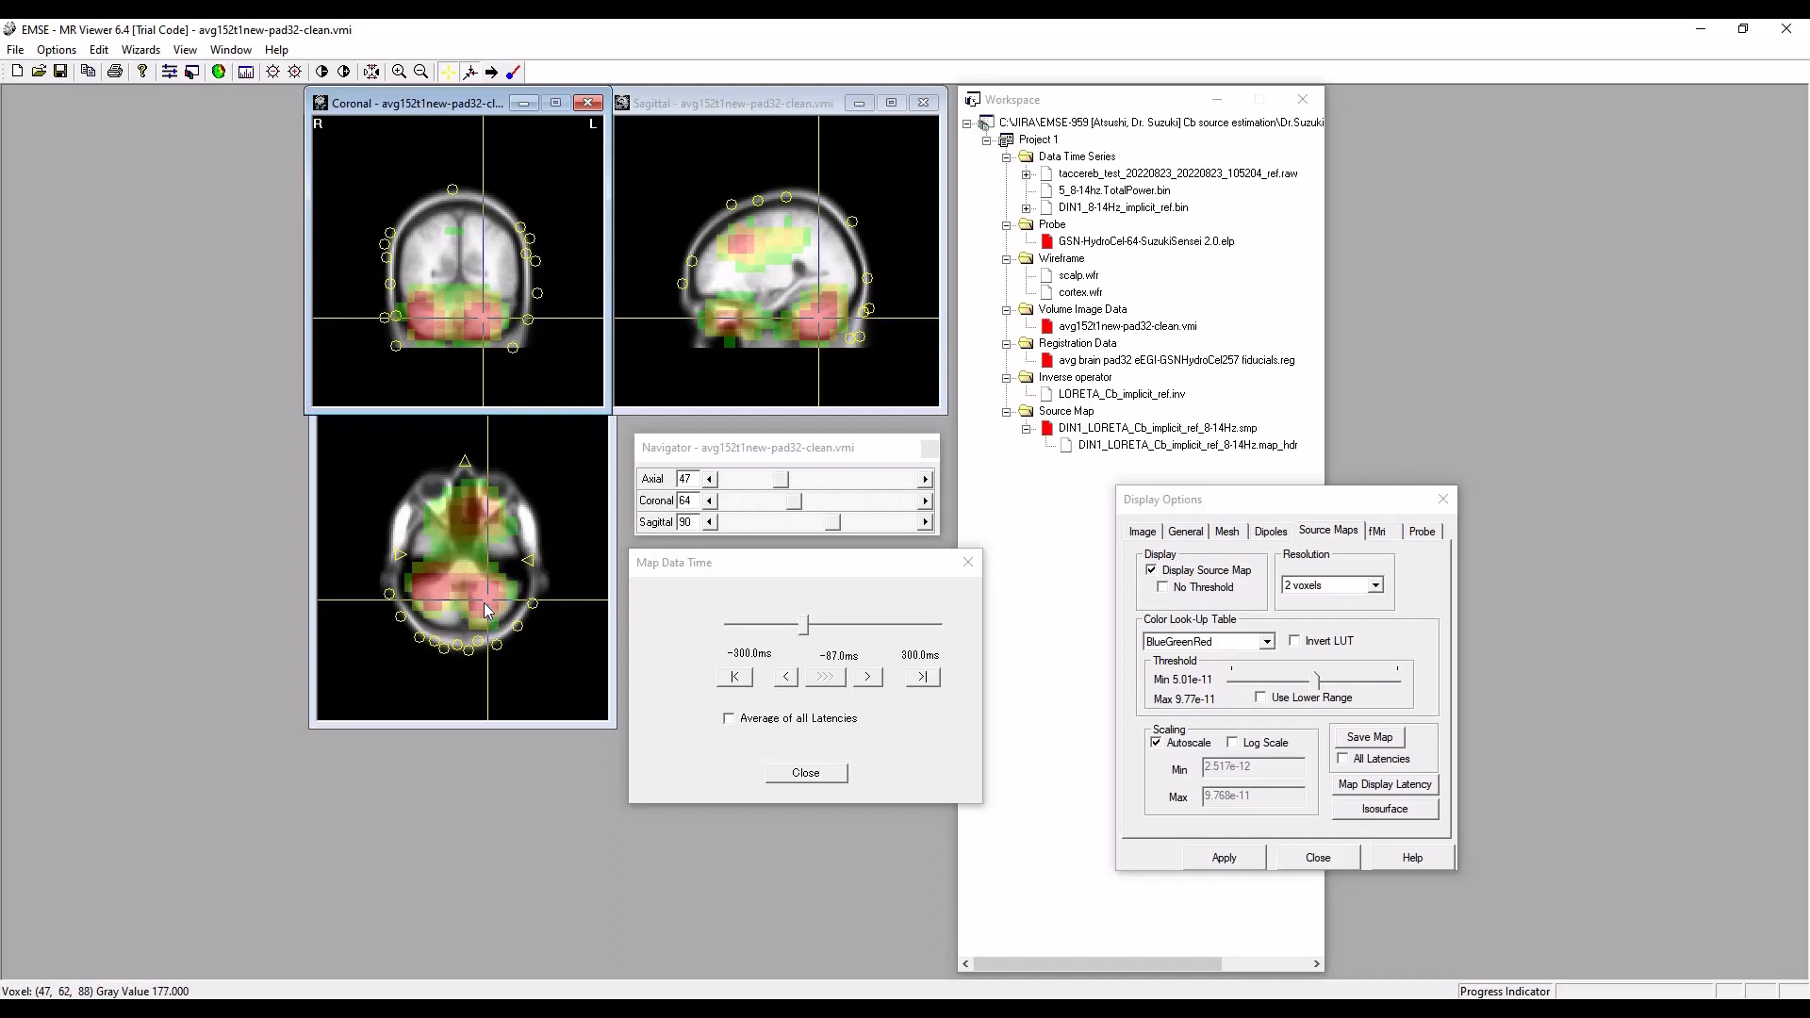
left_click(435, 603)
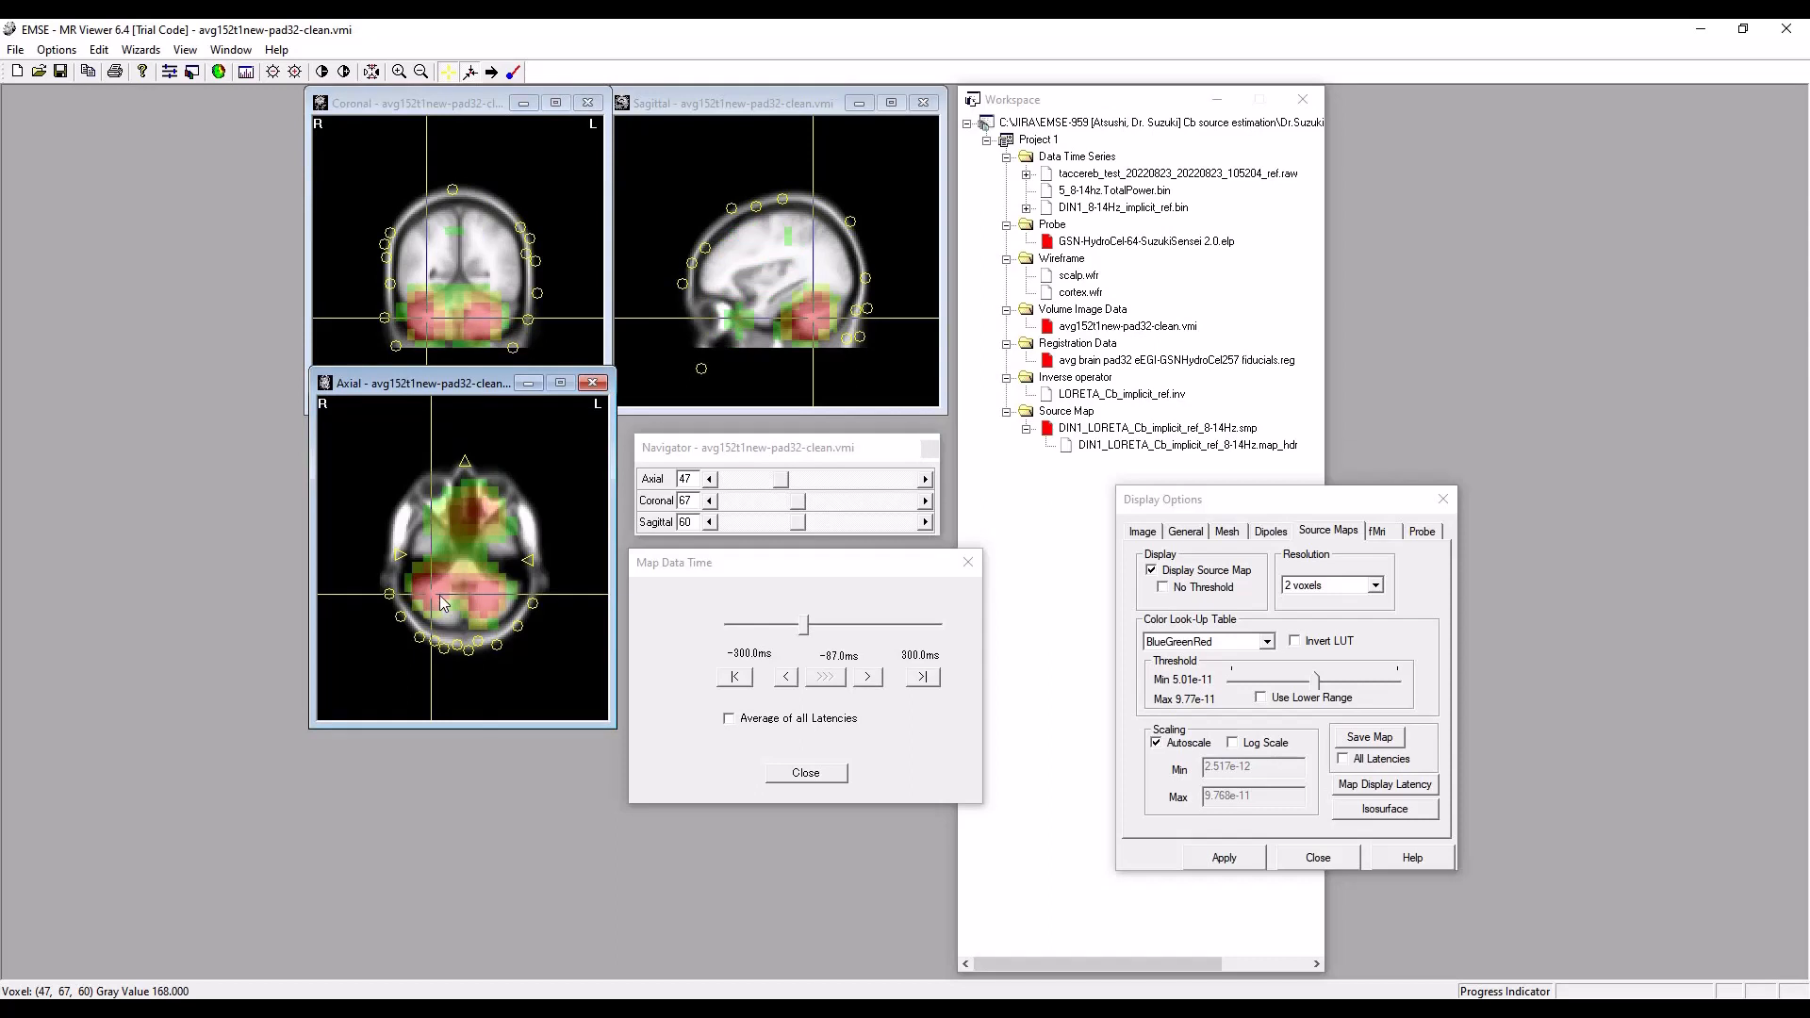
left_click(486, 594)
left_click(488, 608)
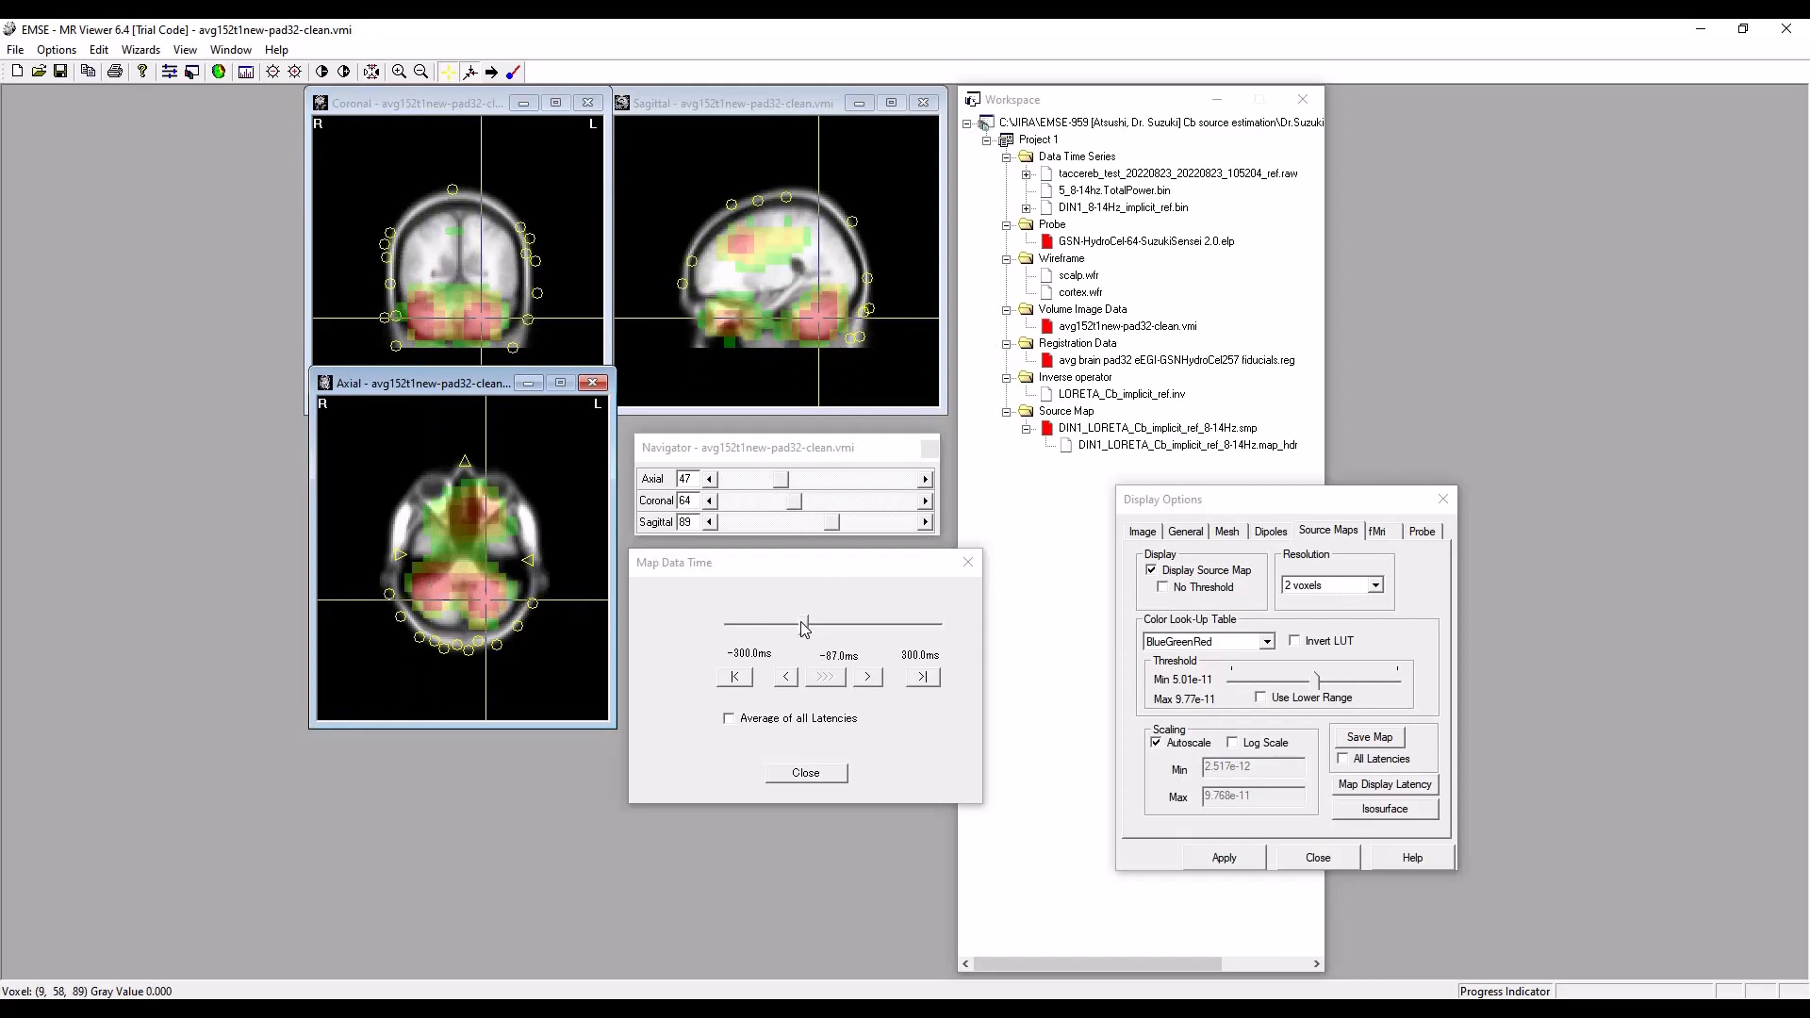
Set the map display time to -141 ms and centre the crosshairs on the medial frontal source near axial 87, coronal 107, sagittal 76.
left_click_drag(807, 633, 782, 598)
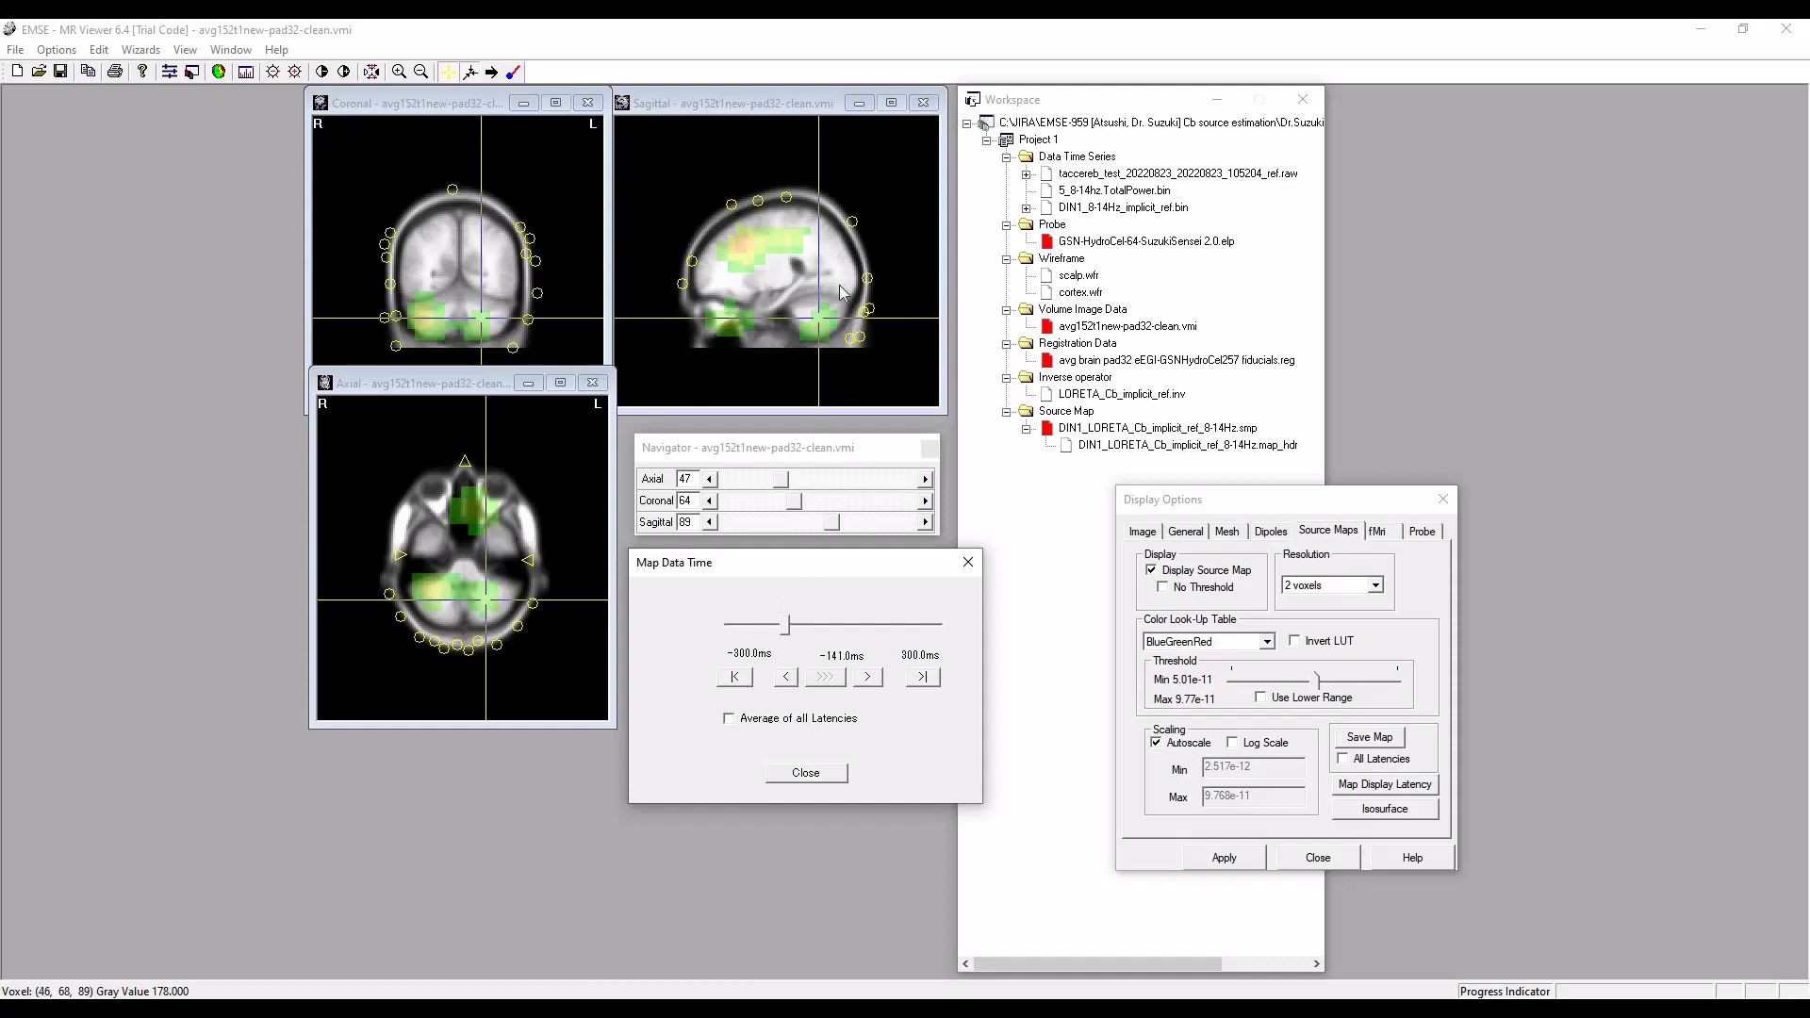
left_click(741, 246)
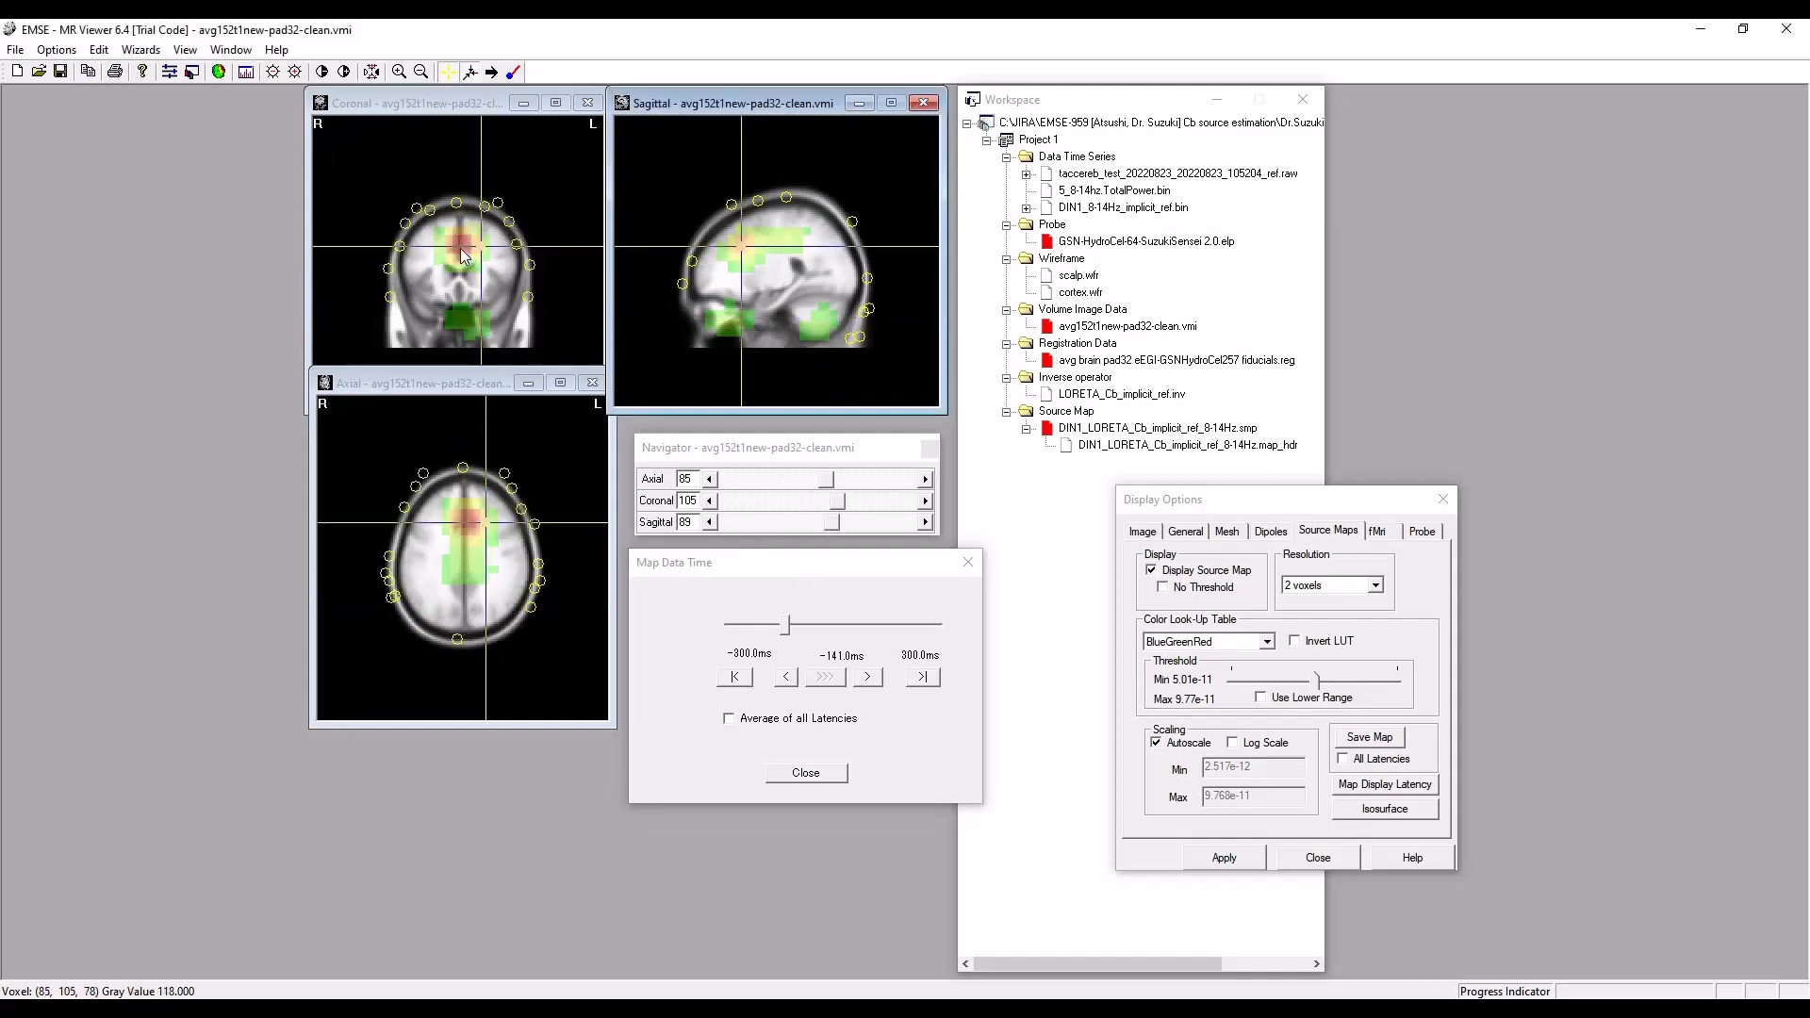
left_click(462, 253)
left_click(744, 245)
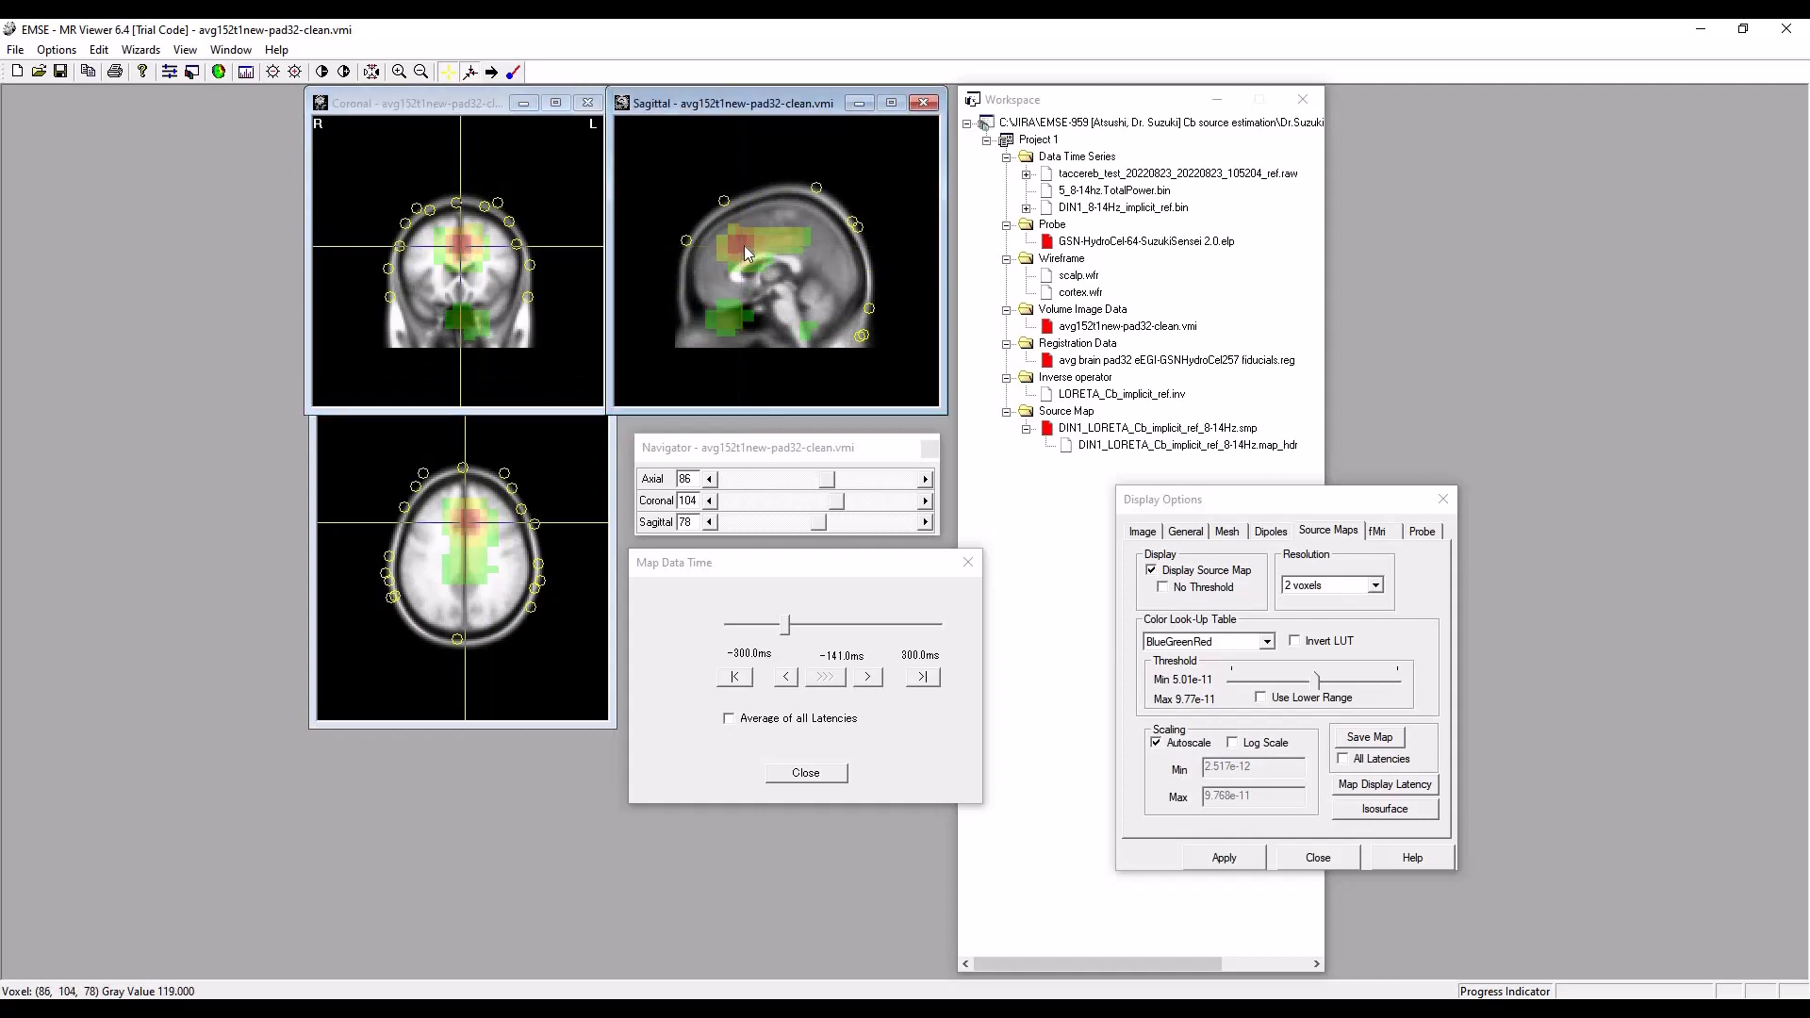
left_click(737, 246)
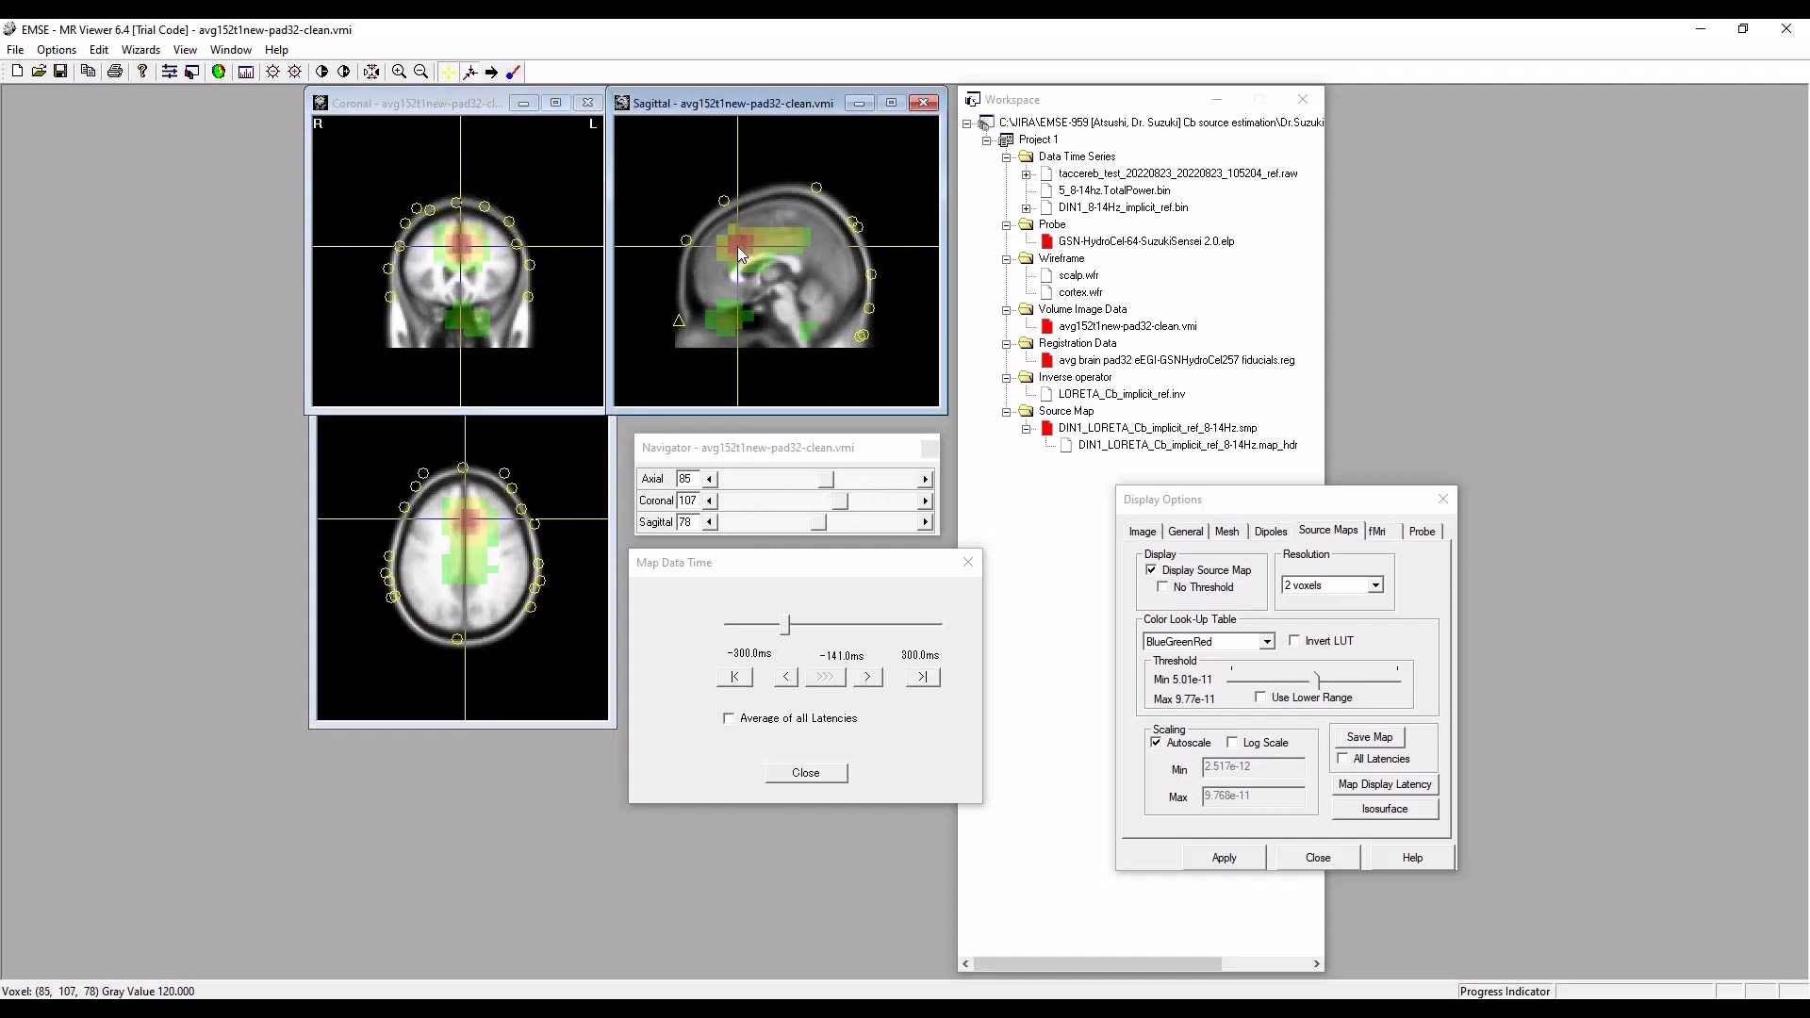
left_click(457, 241)
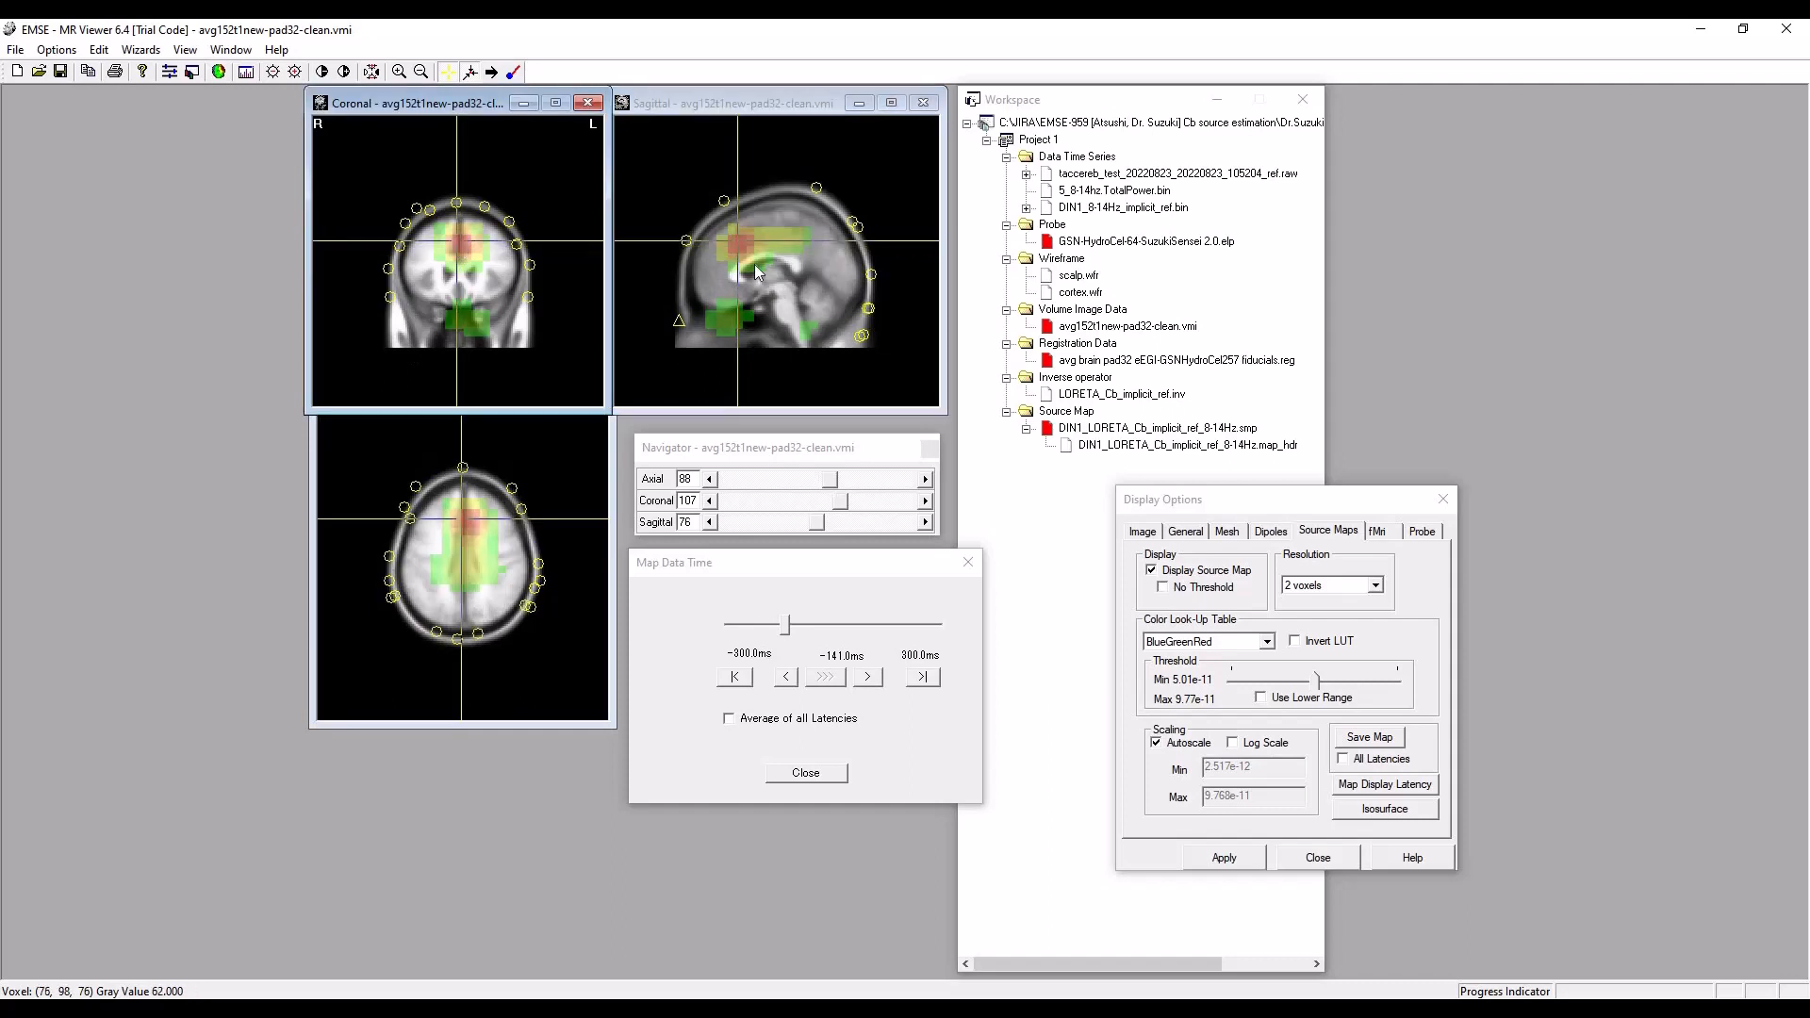
left_click(737, 244)
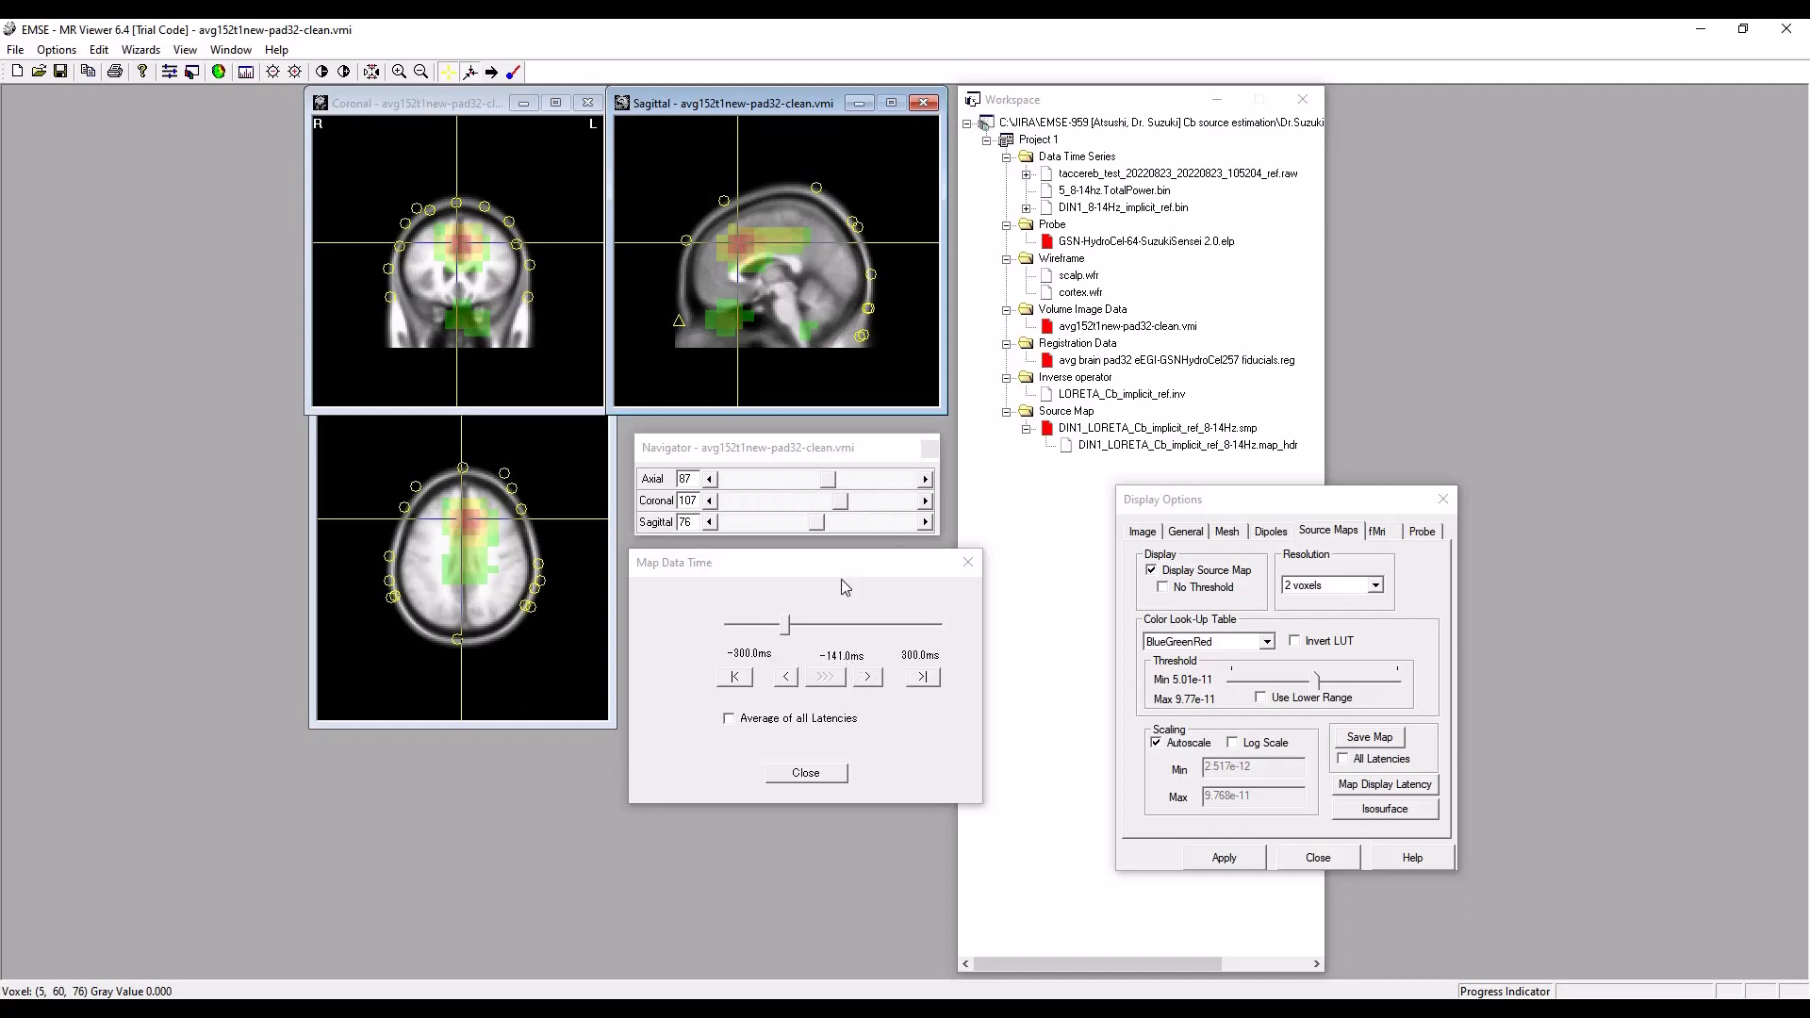
Review the source maps from -141 ms forward to -128 ms, and return to the first latency at -300 ms.
left_click(866, 678)
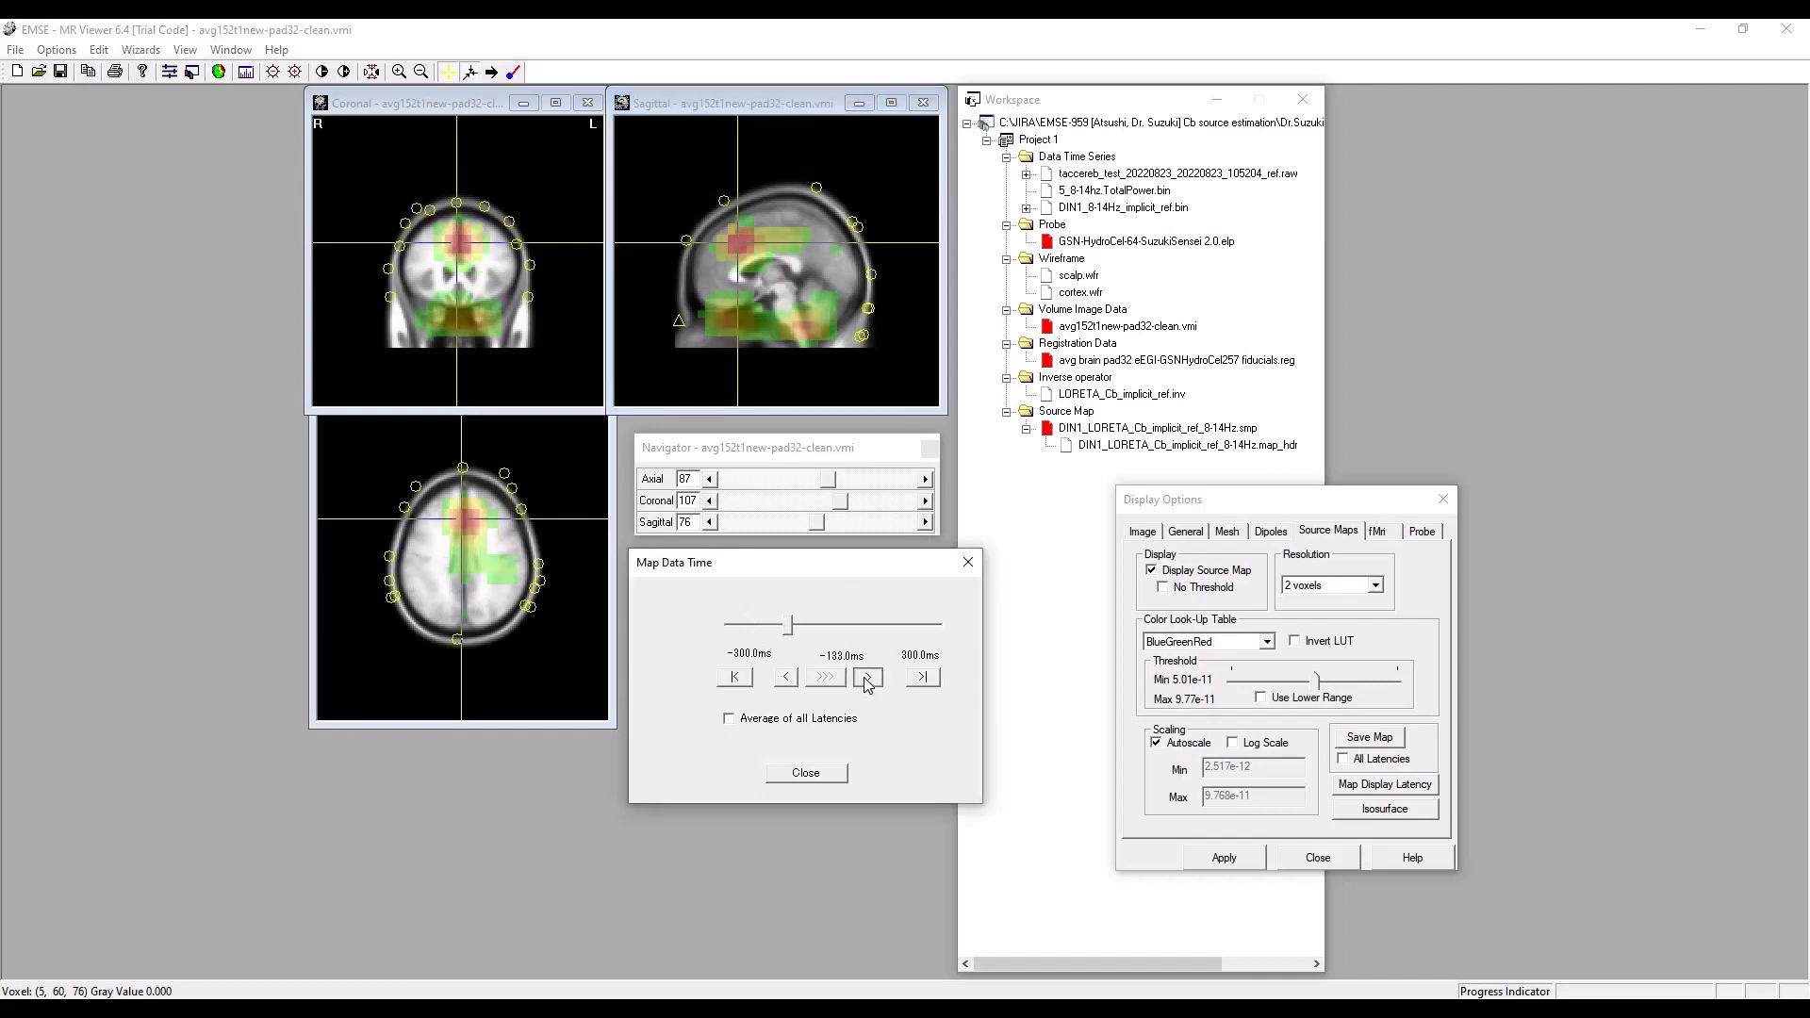
left_click(867, 678)
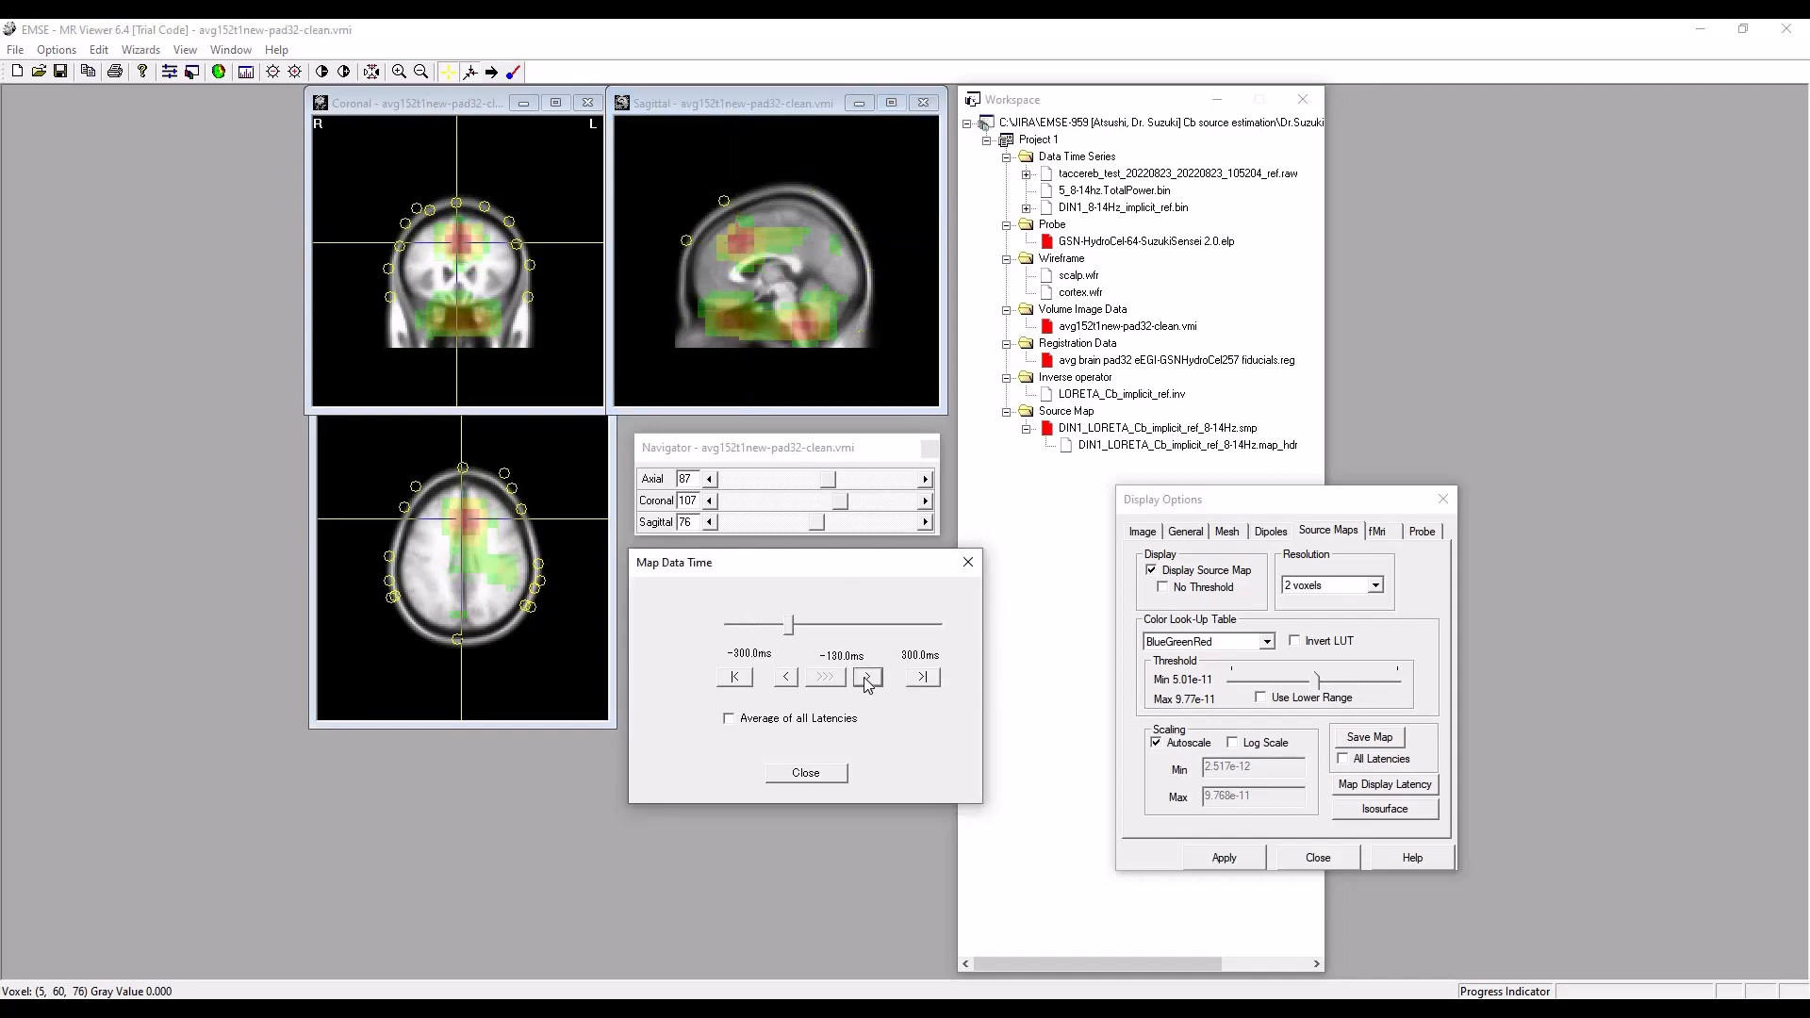
left_click(748, 678)
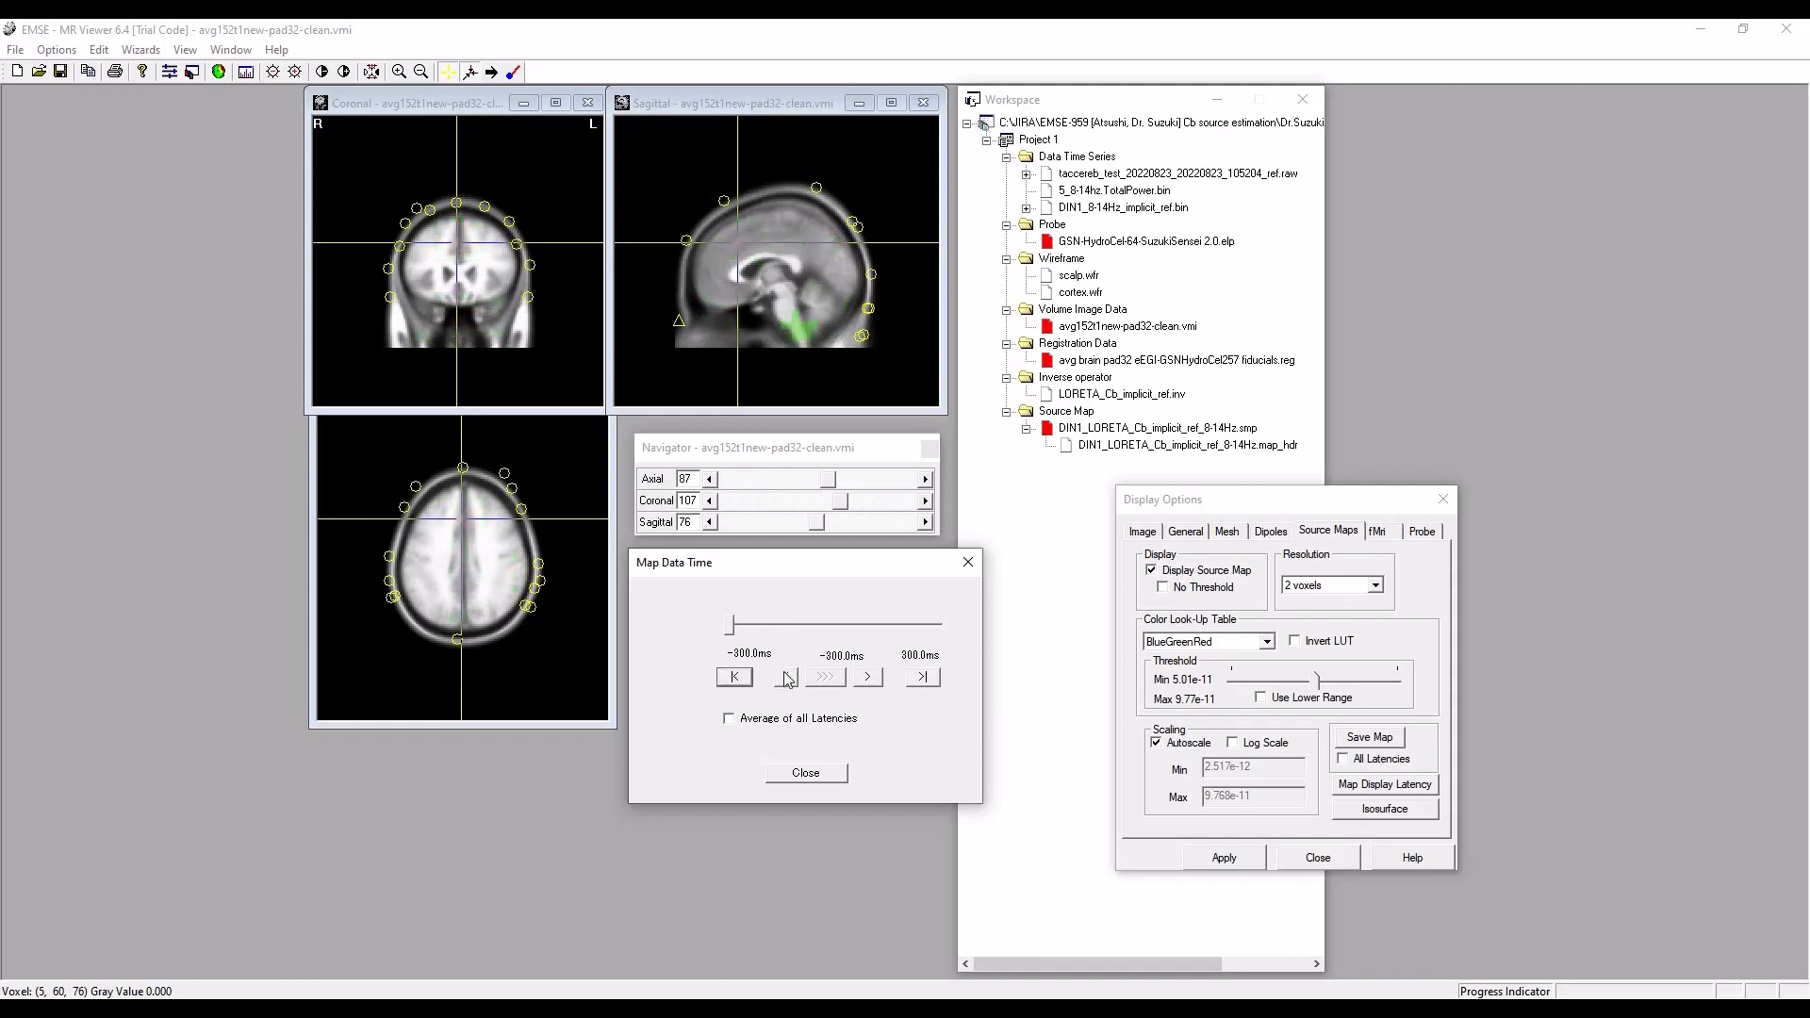
left_click(868, 678)
Move the map display time back to the frontal source activity and settle on -145 ms.
left_click_drag(737, 634, 788, 630)
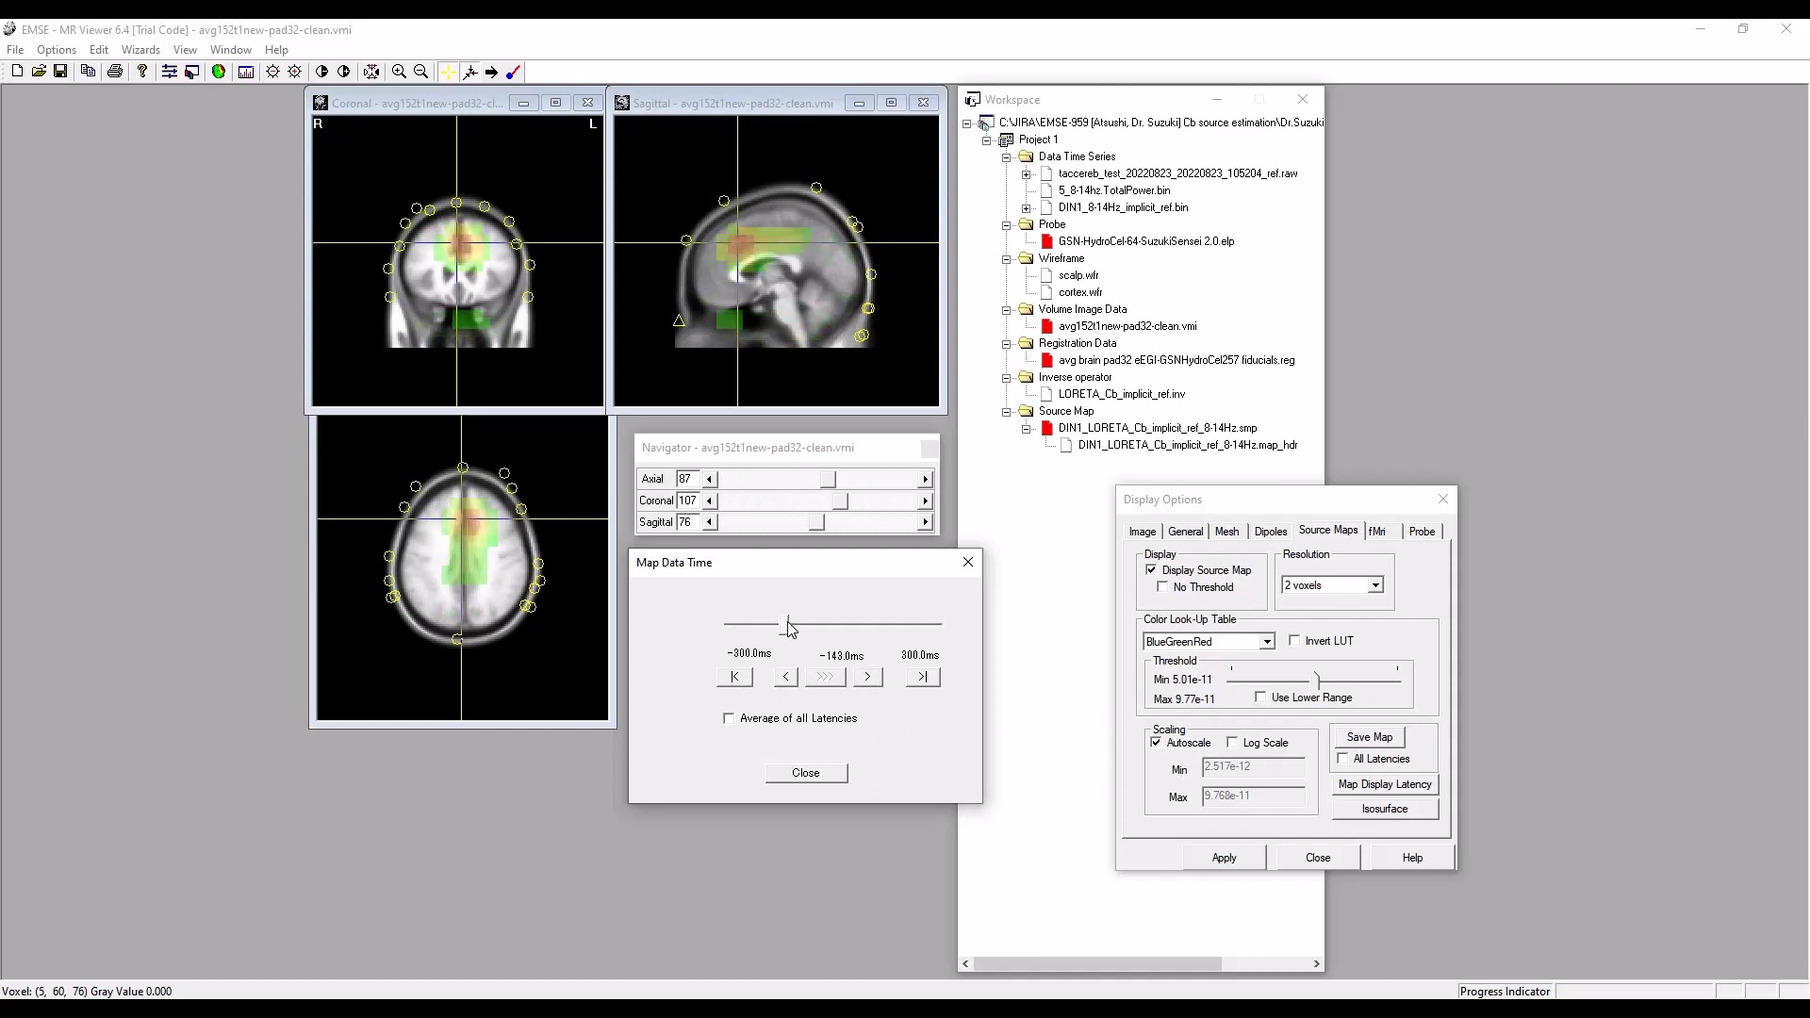
left_click(868, 677)
left_click(786, 679)
left_click(871, 678)
left_click(785, 678)
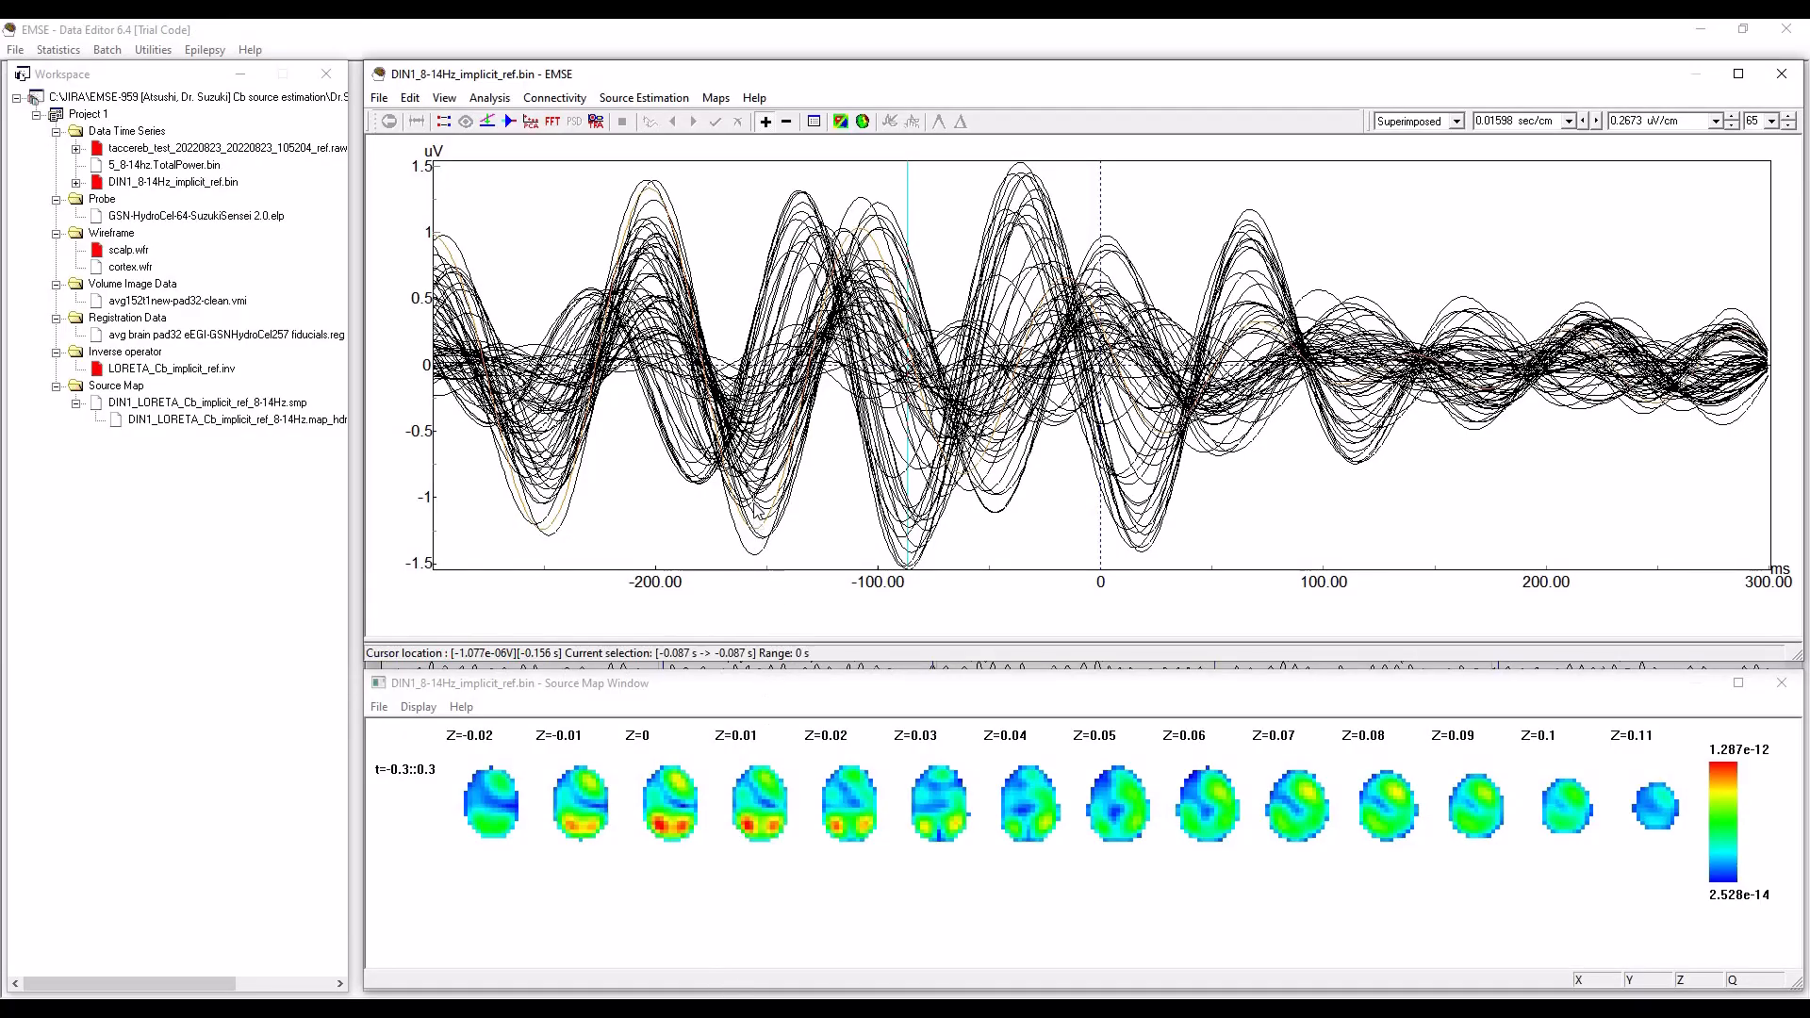
Switch to Data Editor and mark latencies from -158 to -153 ms around the waveform trough before -100 ms.
left_click(749, 485)
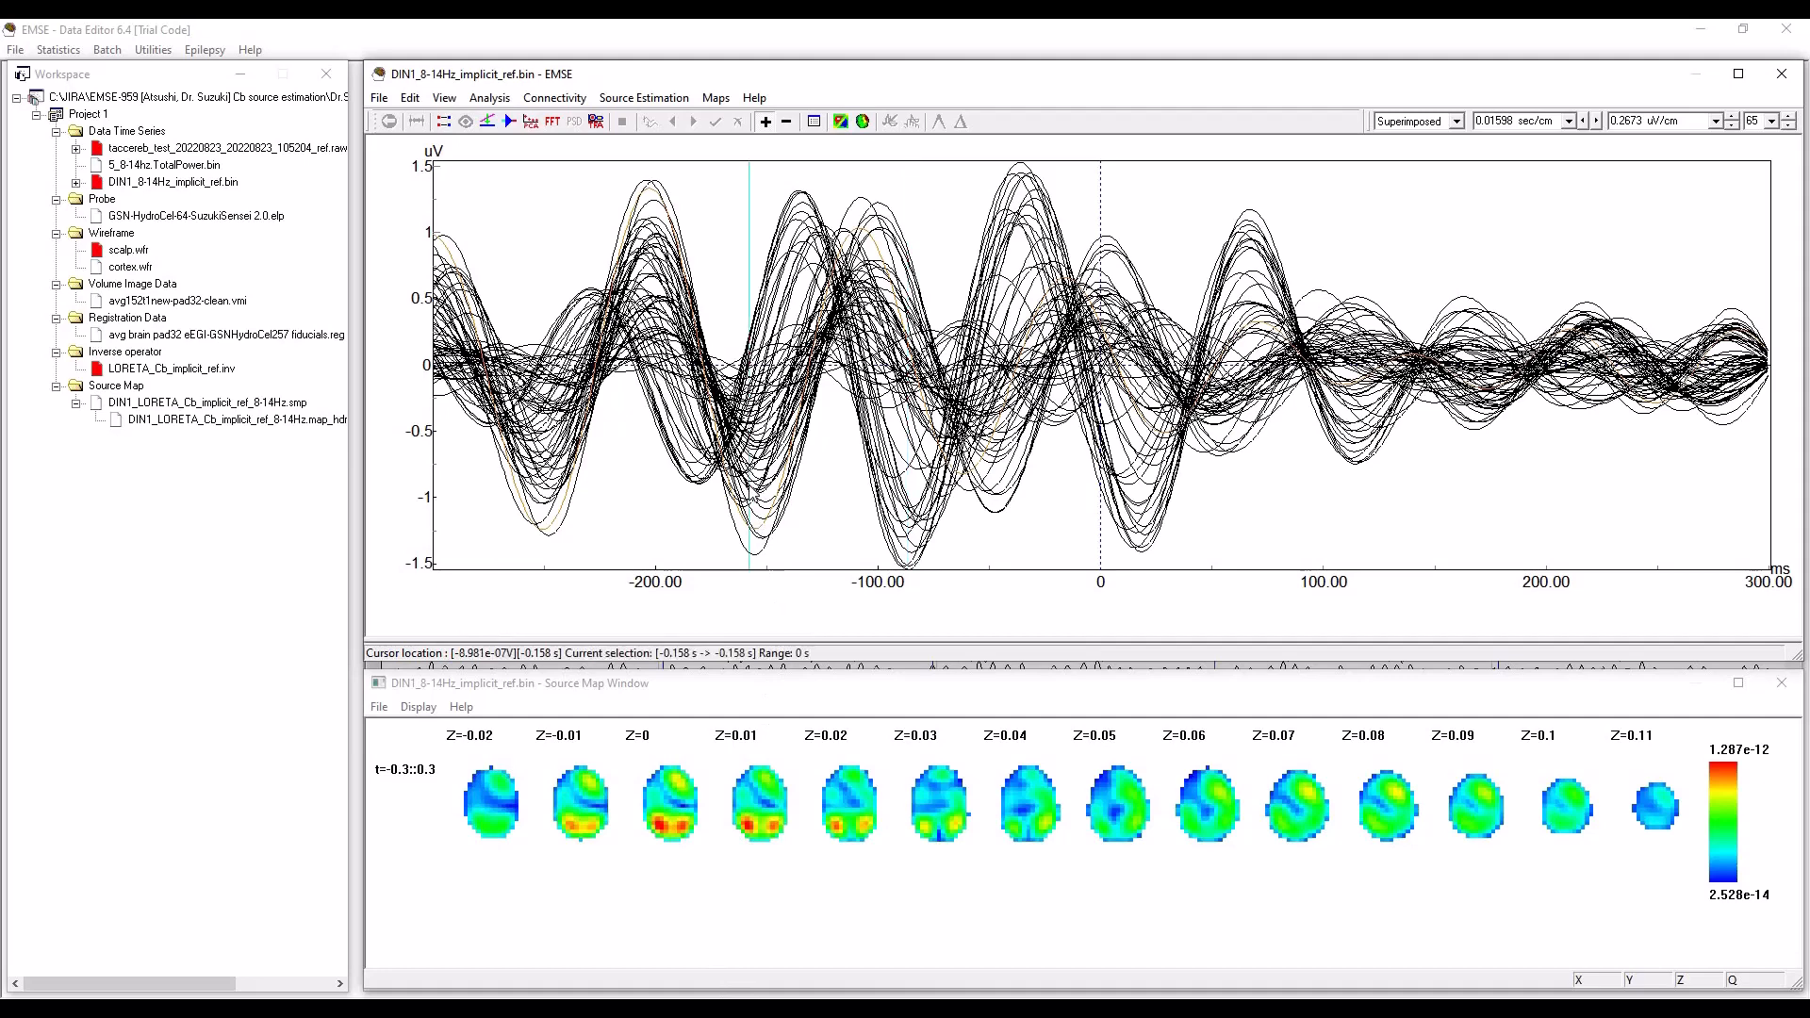
left_click(754, 492)
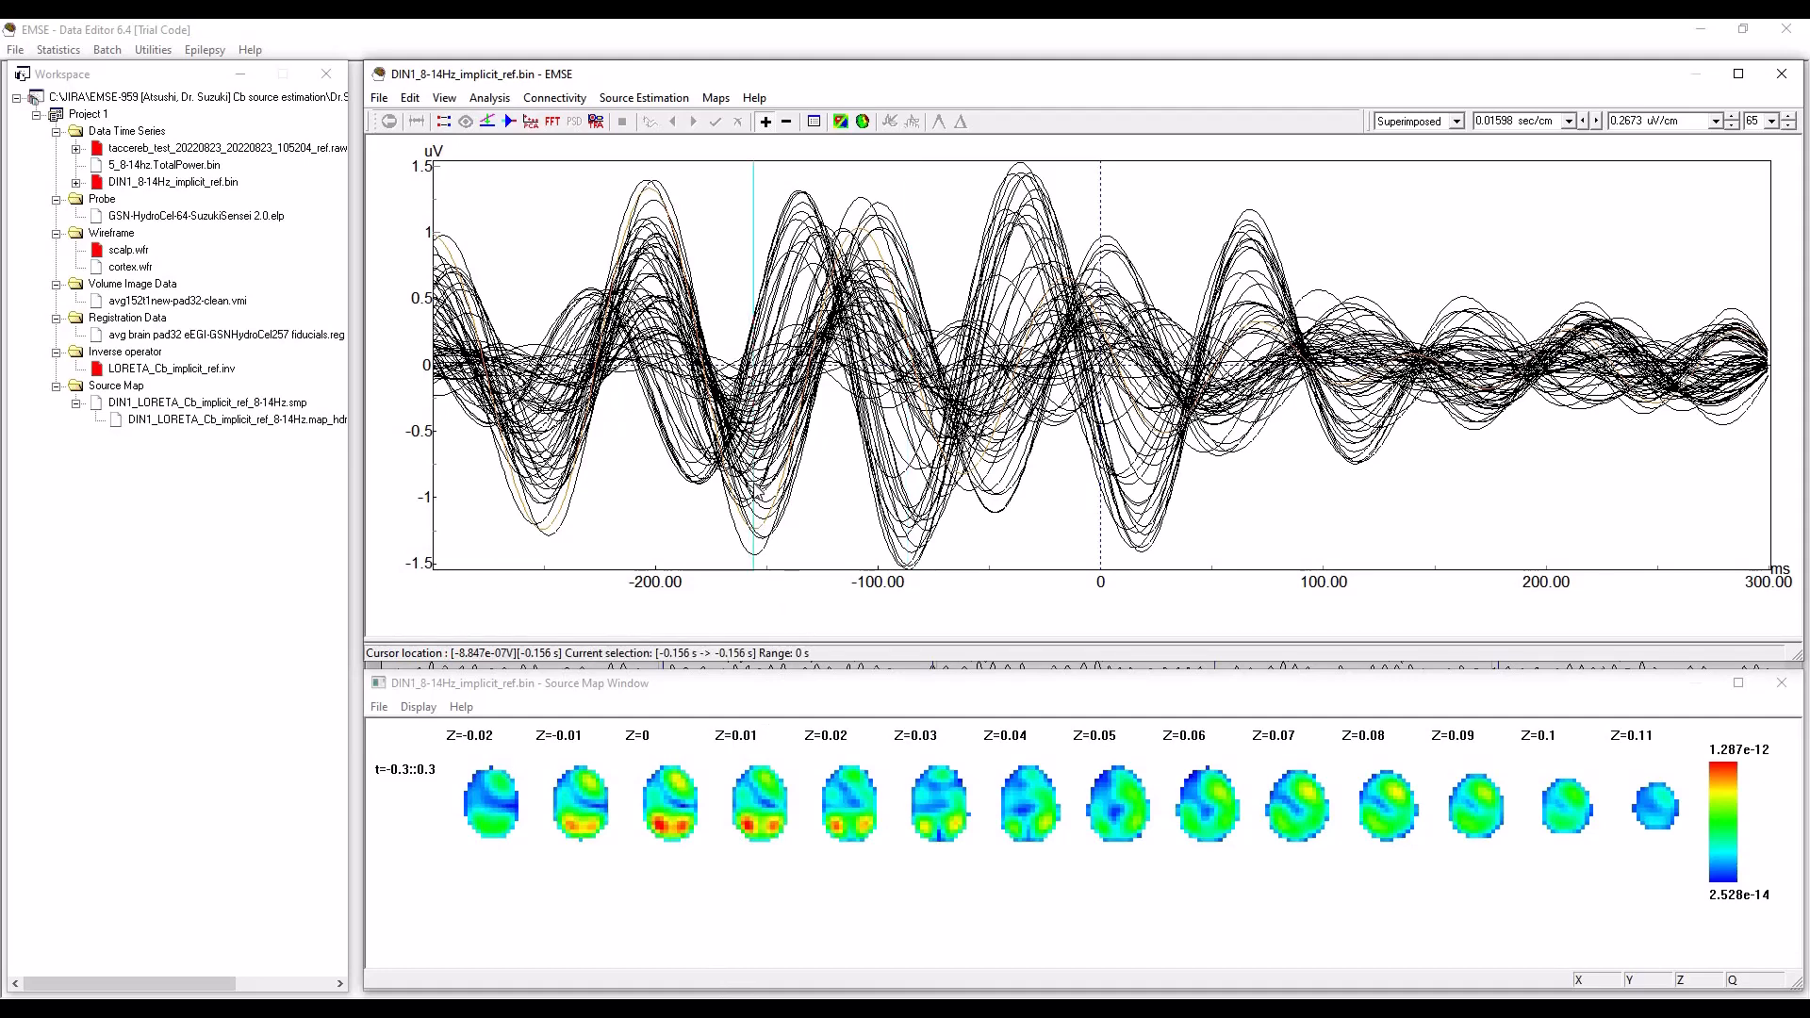
left_click(760, 492)
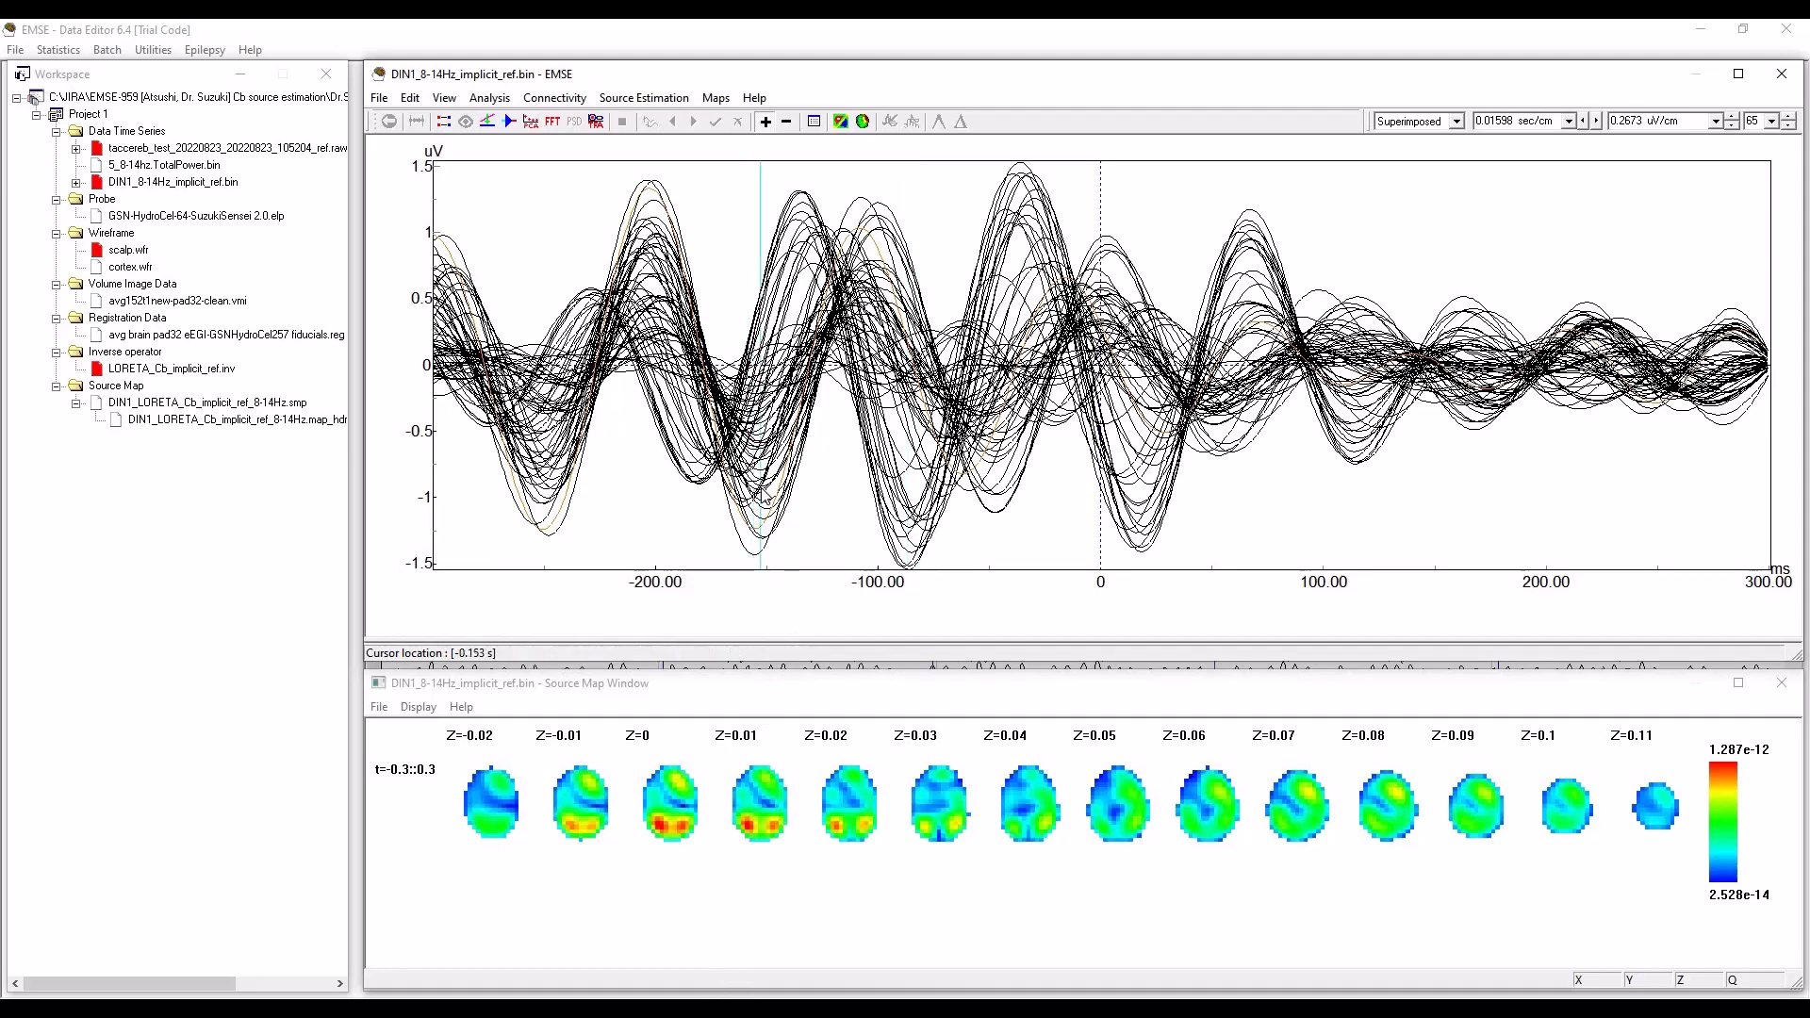
left_click(764, 494)
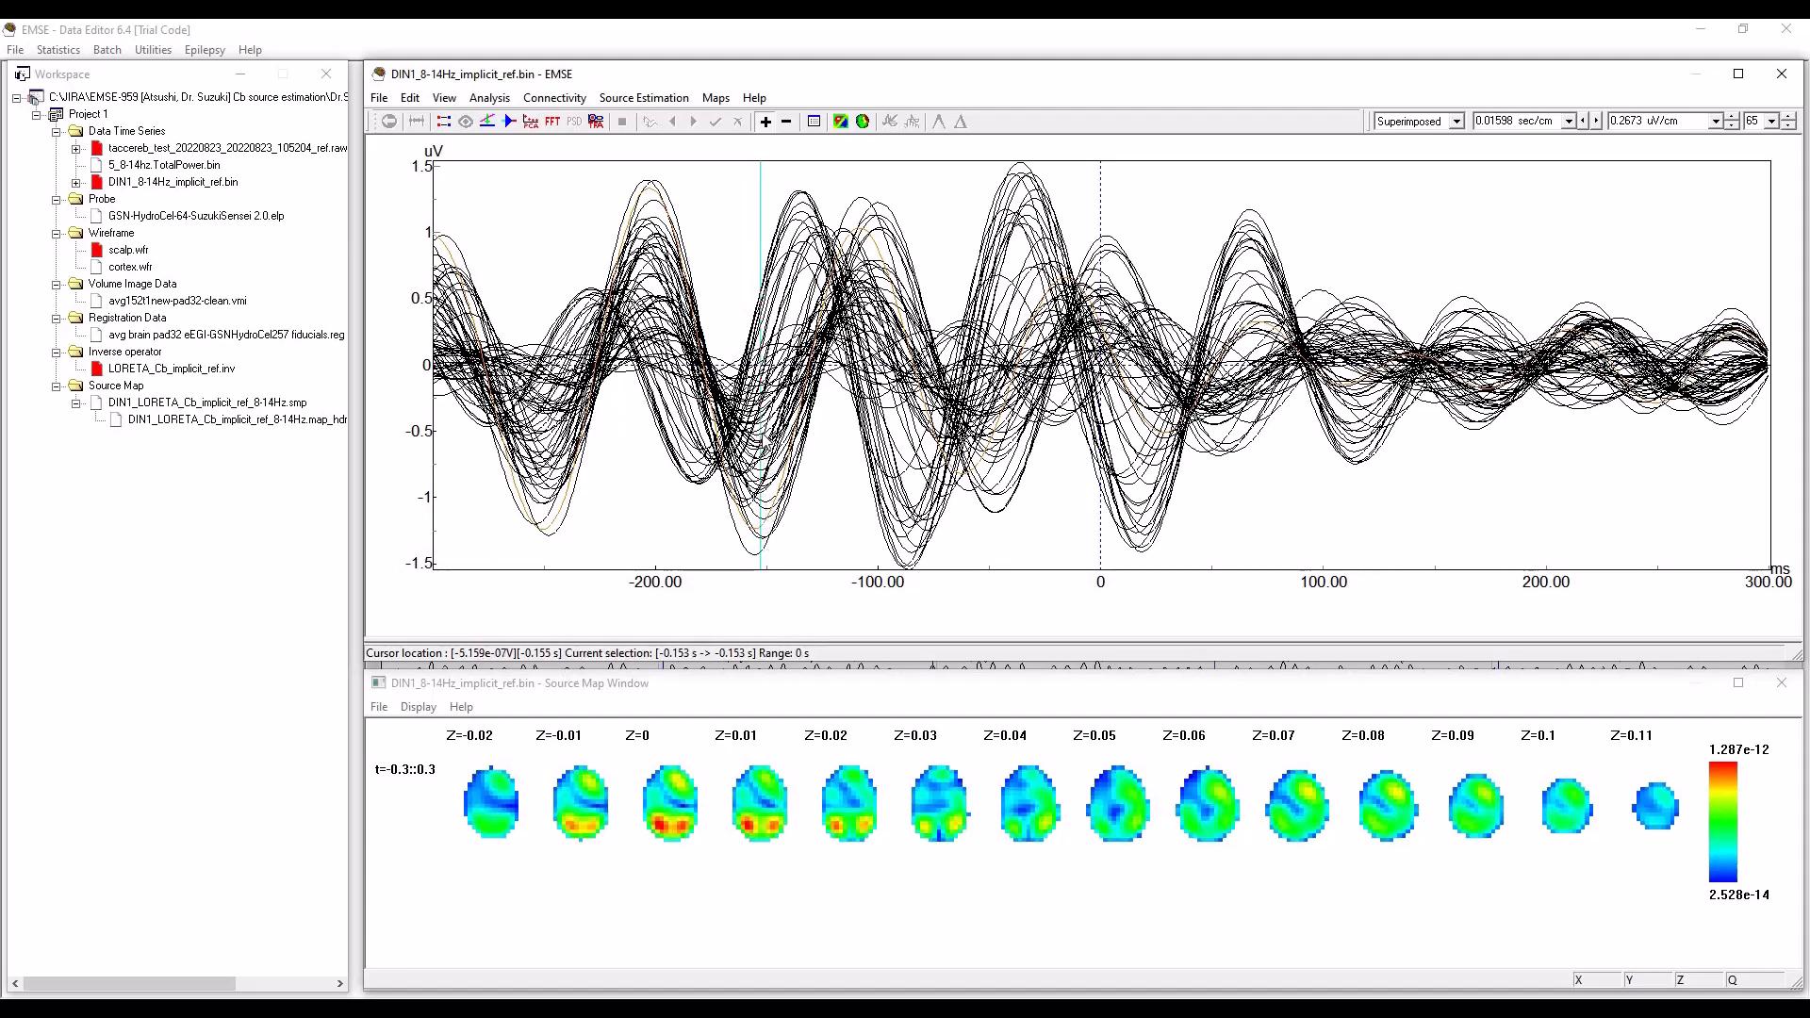
left_click(765, 507)
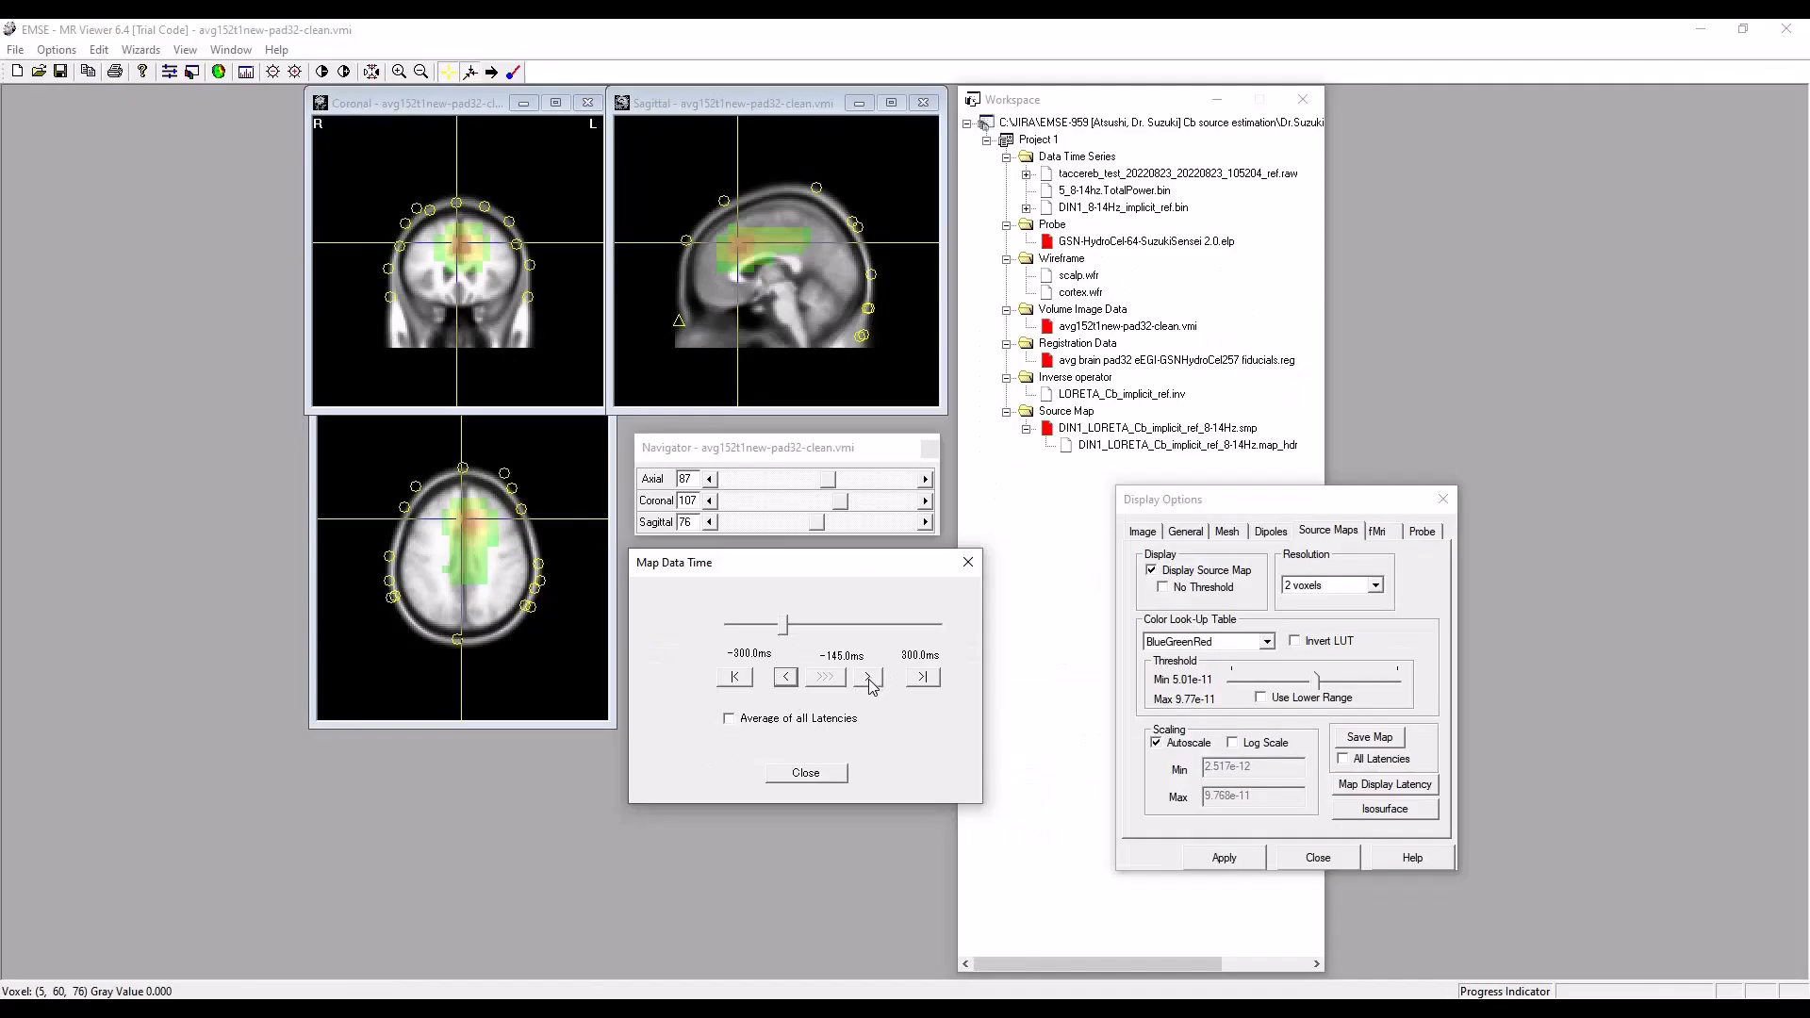
Switch to MR Viewer and step the map display time back to -151 ms.
left_click(792, 680)
left_click(790, 679)
left_click(790, 680)
left_click(790, 679)
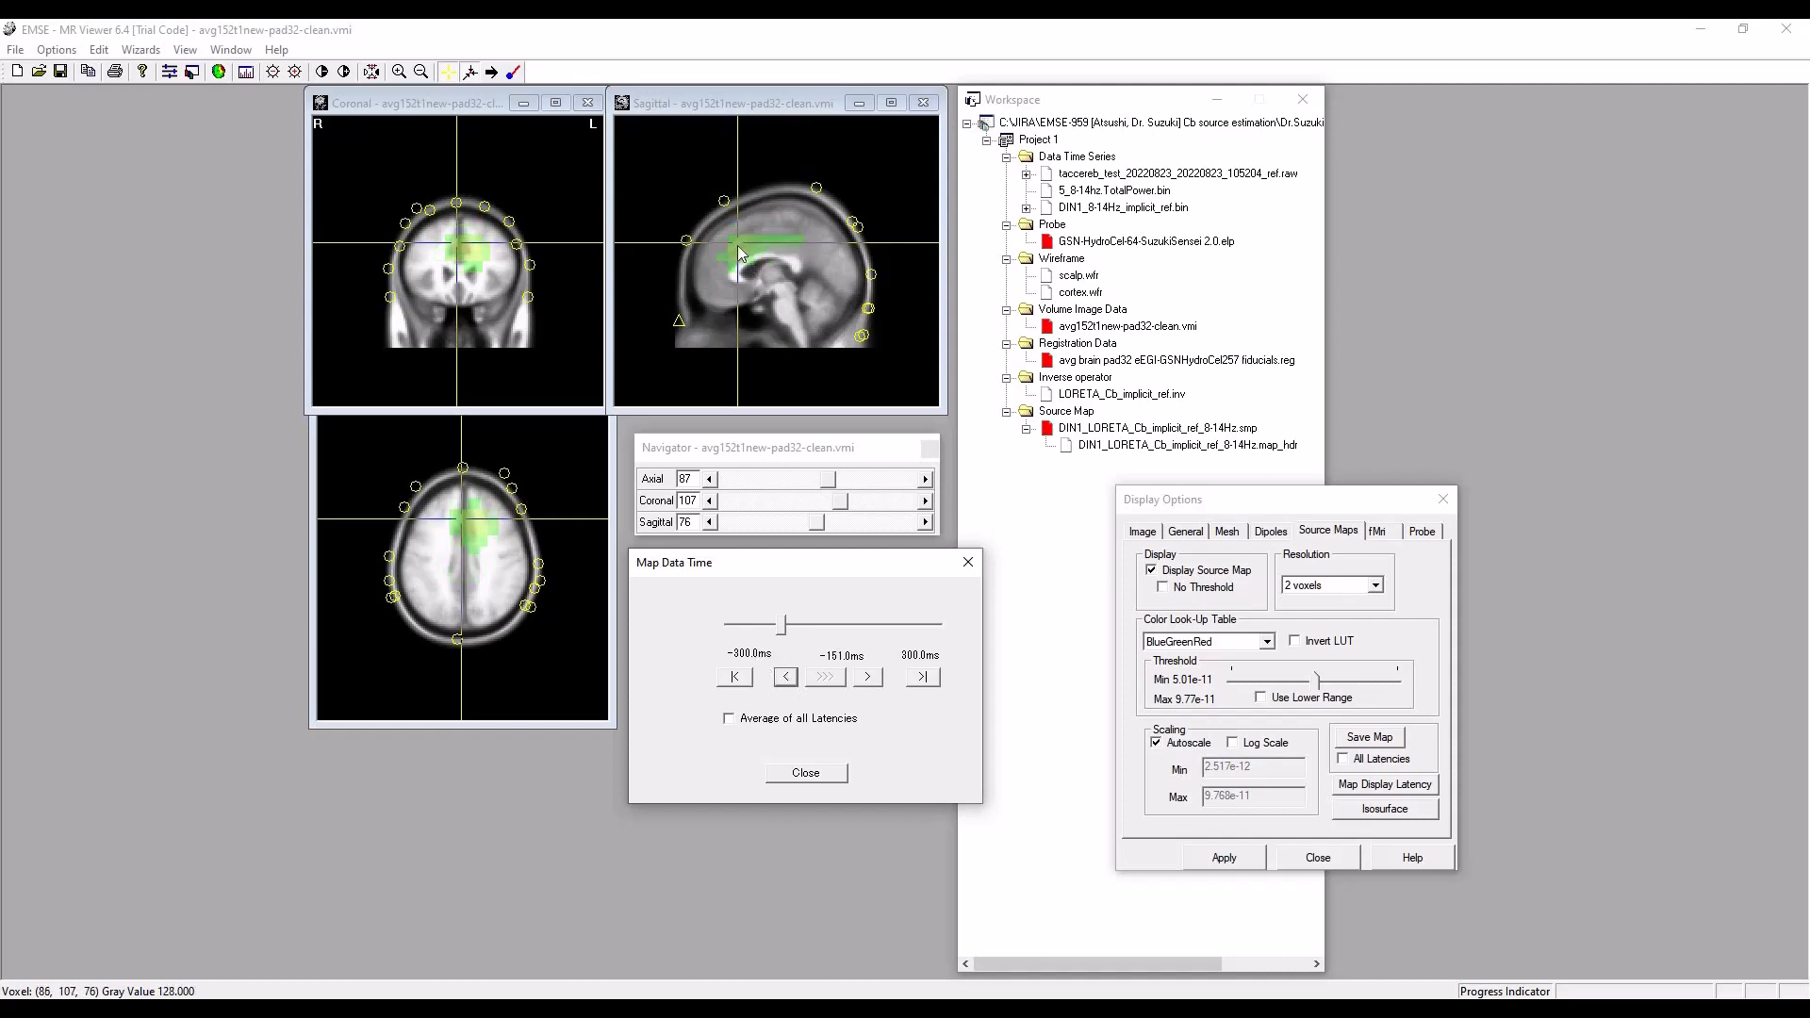
Advance the map display time to -138 ms and point out the medial frontal source in the sagittal and coronal slices.
left_click(870, 678)
left_click(869, 678)
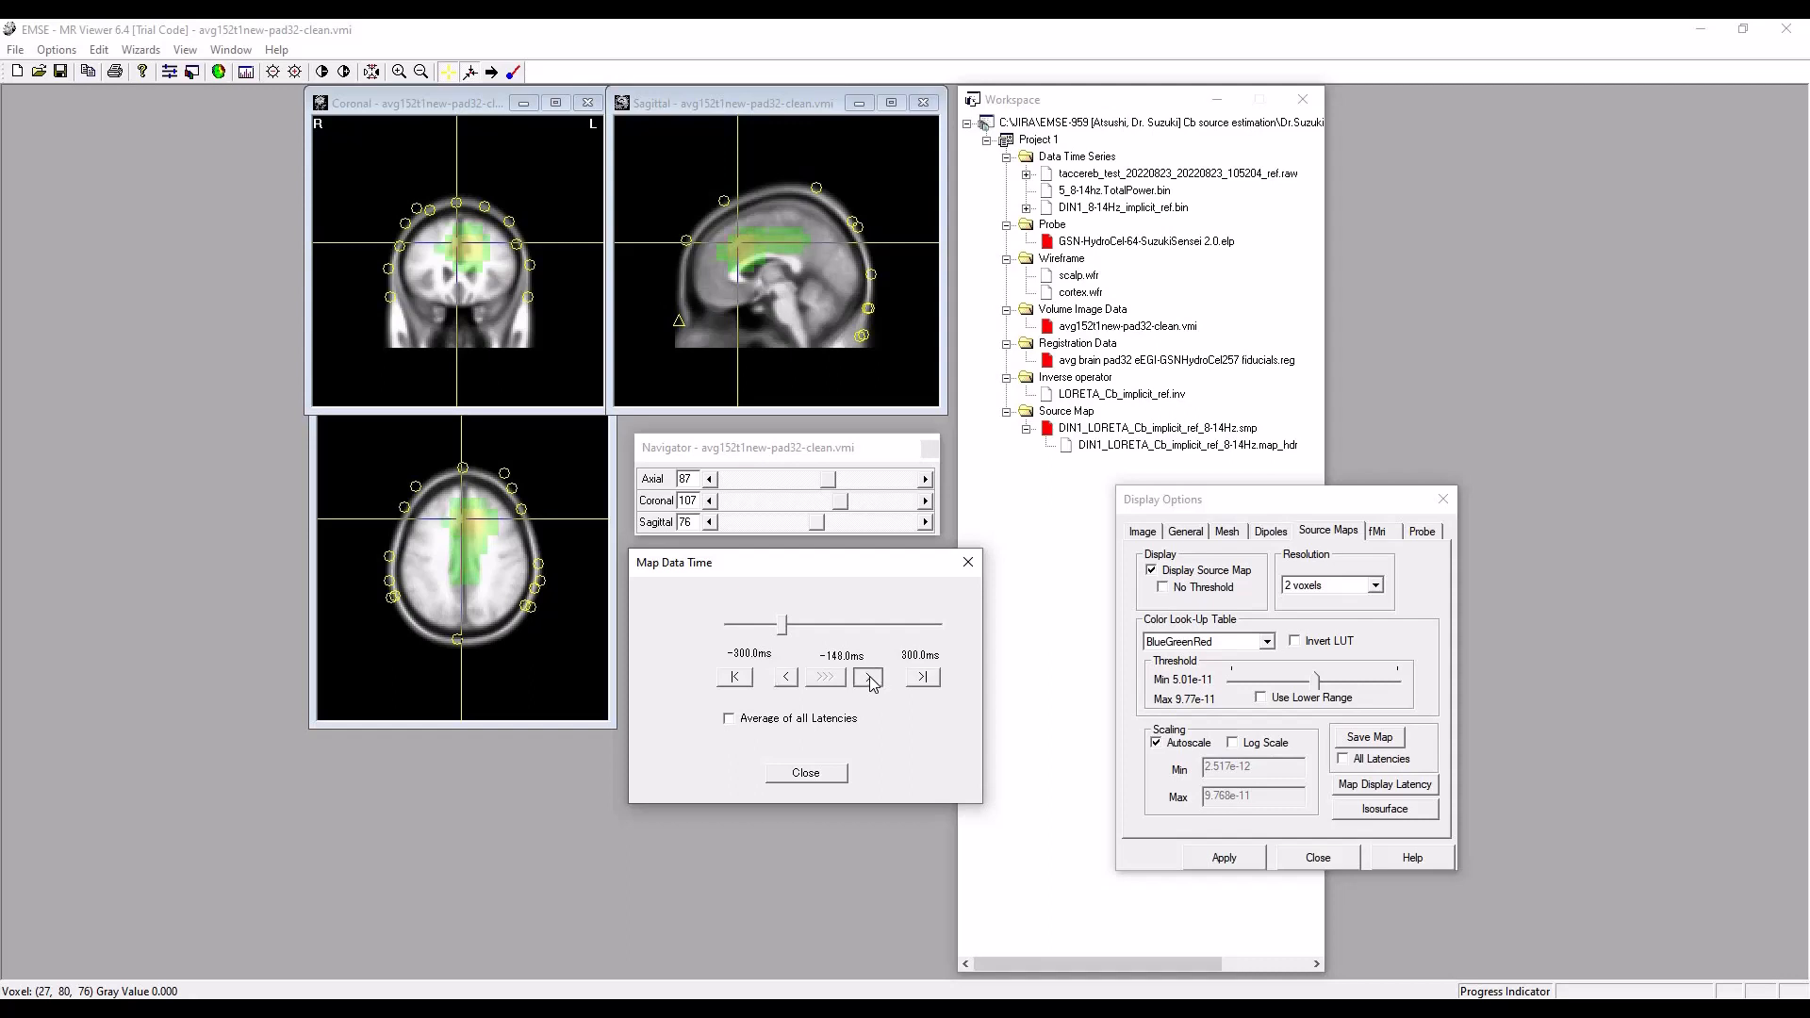
left_click(871, 679)
left_click(870, 678)
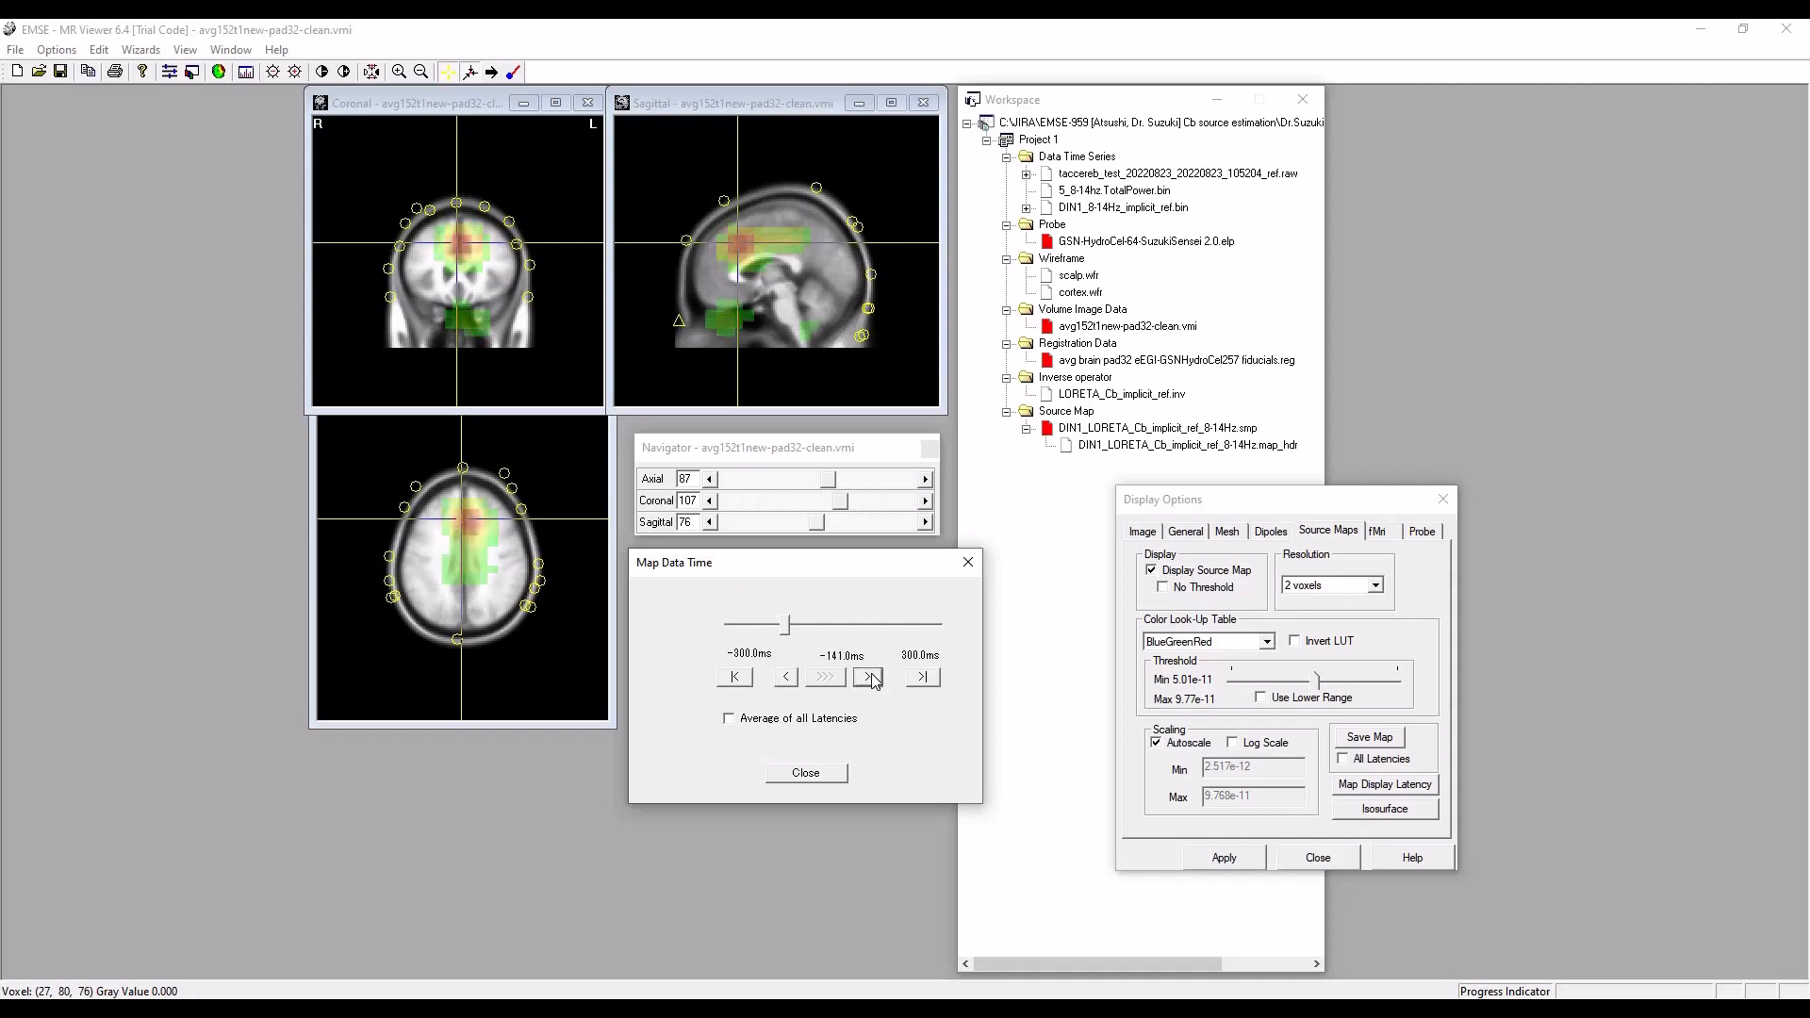
left_click(869, 678)
left_click(869, 678)
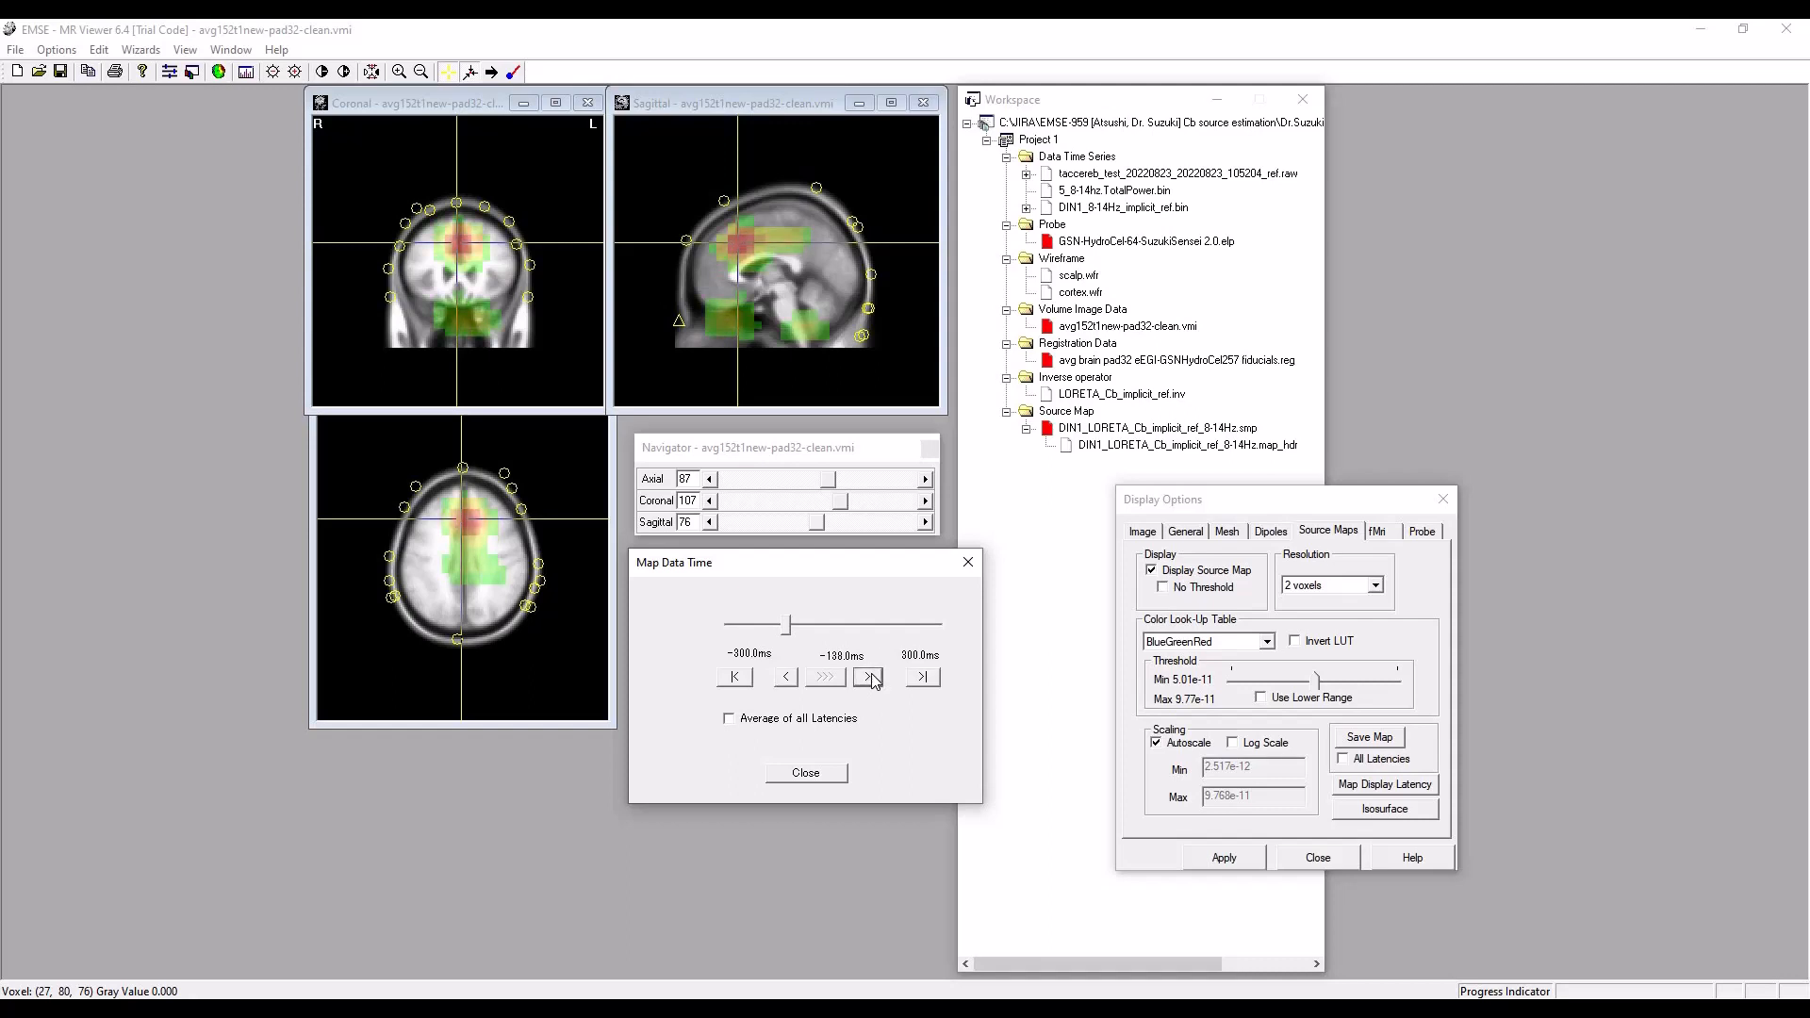
left_click(742, 253)
left_click(458, 247)
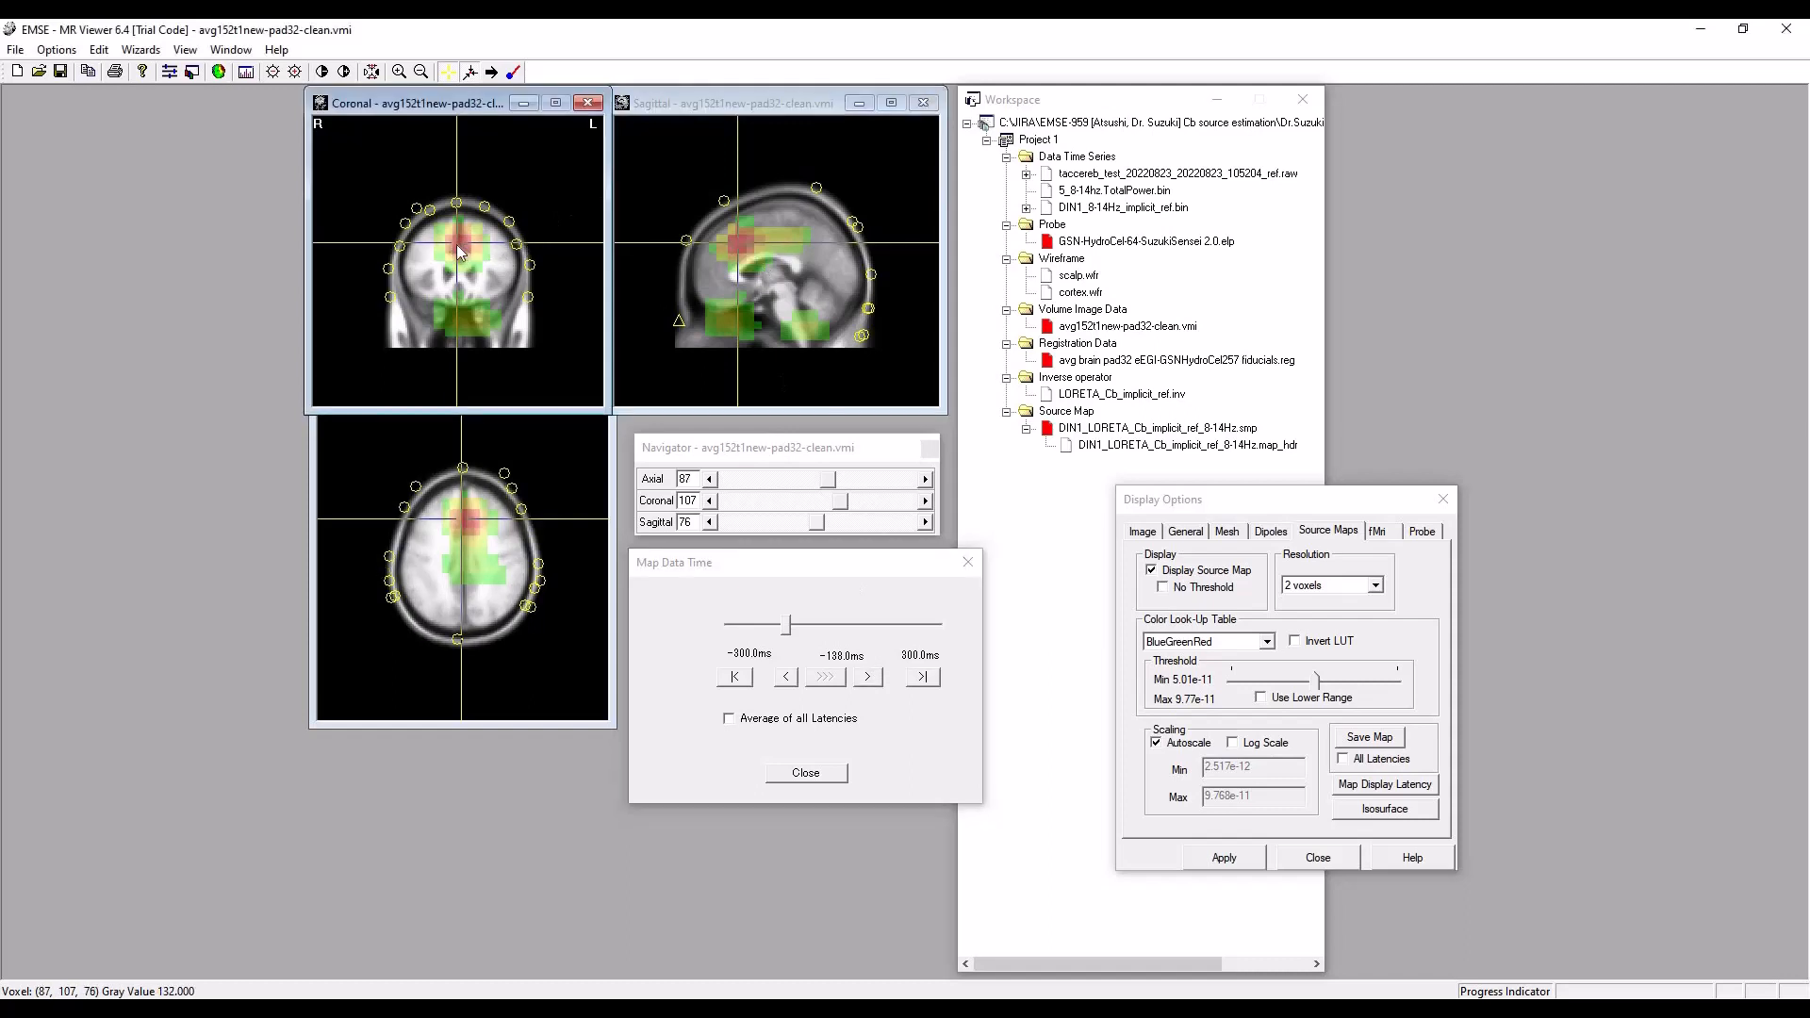
Fine-tune the map display time to -136 ms.
left_click(866, 680)
left_click(866, 680)
left_click(866, 679)
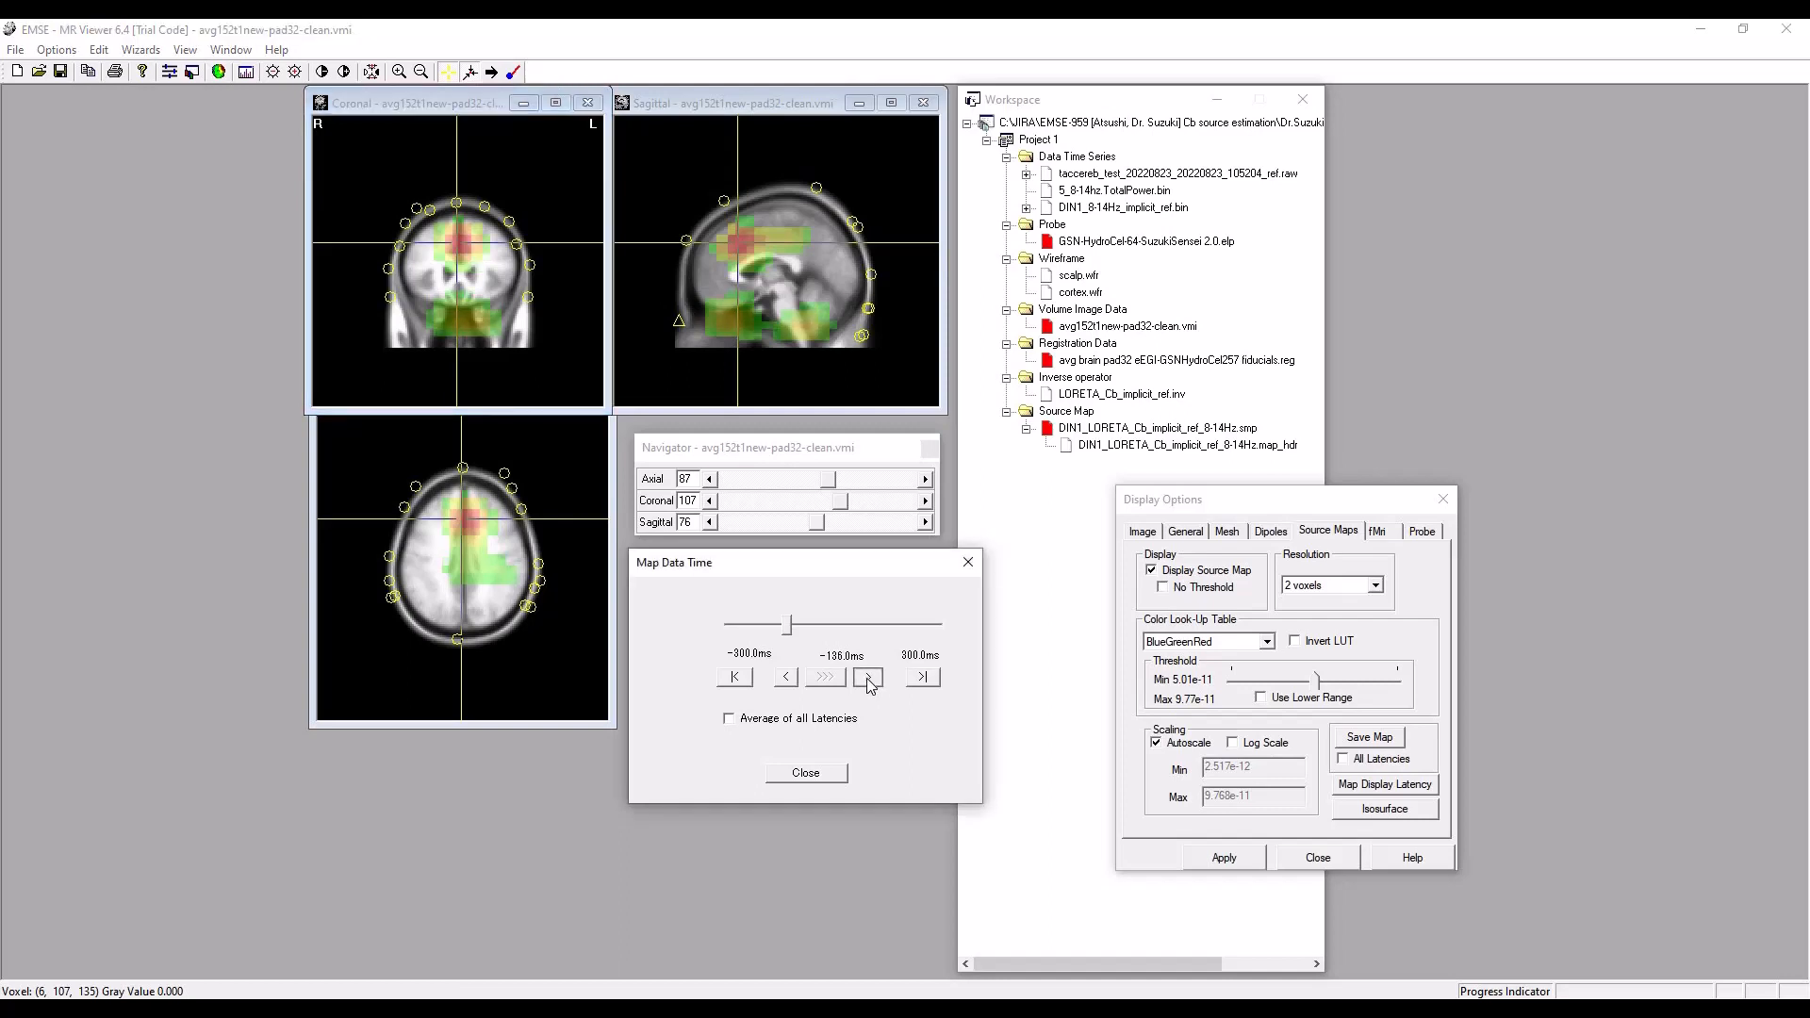
left_click(787, 679)
Center the slice crosshairs on the right cerebellar source, at axial 44, coronal 69 and sagittal 62.
left_click(803, 324)
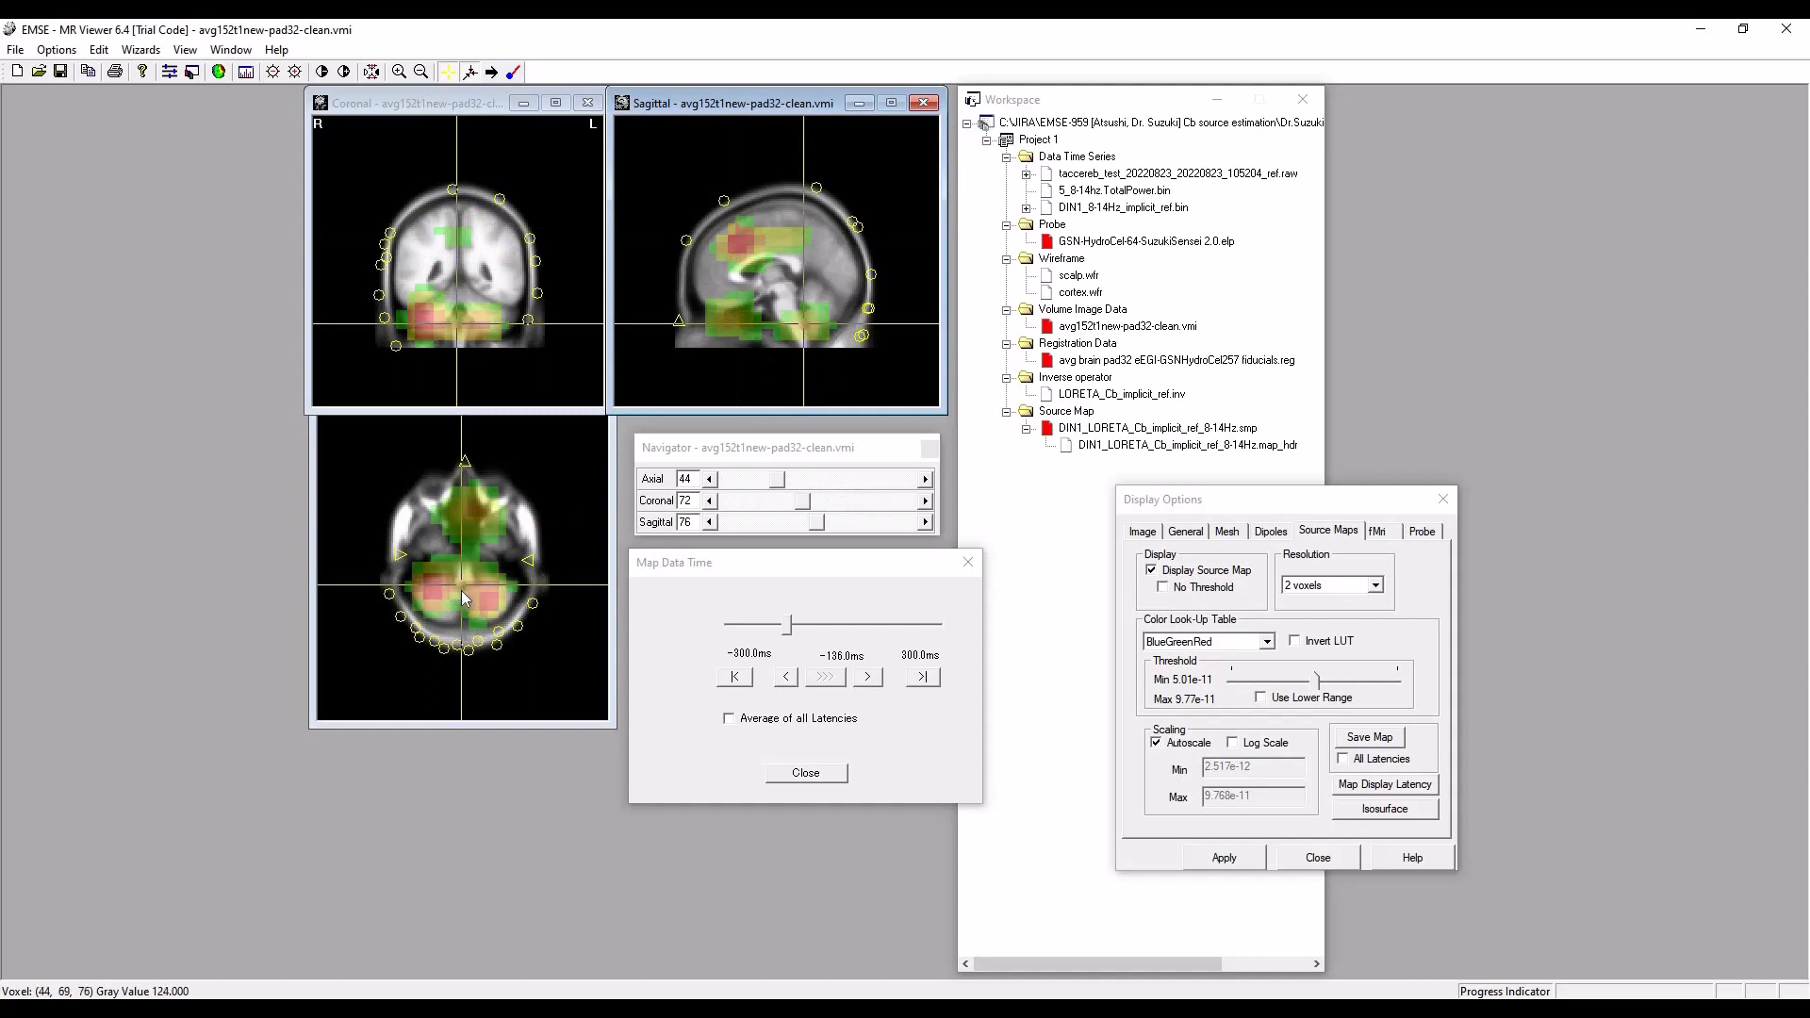
left_click_drag(461, 590, 431, 591)
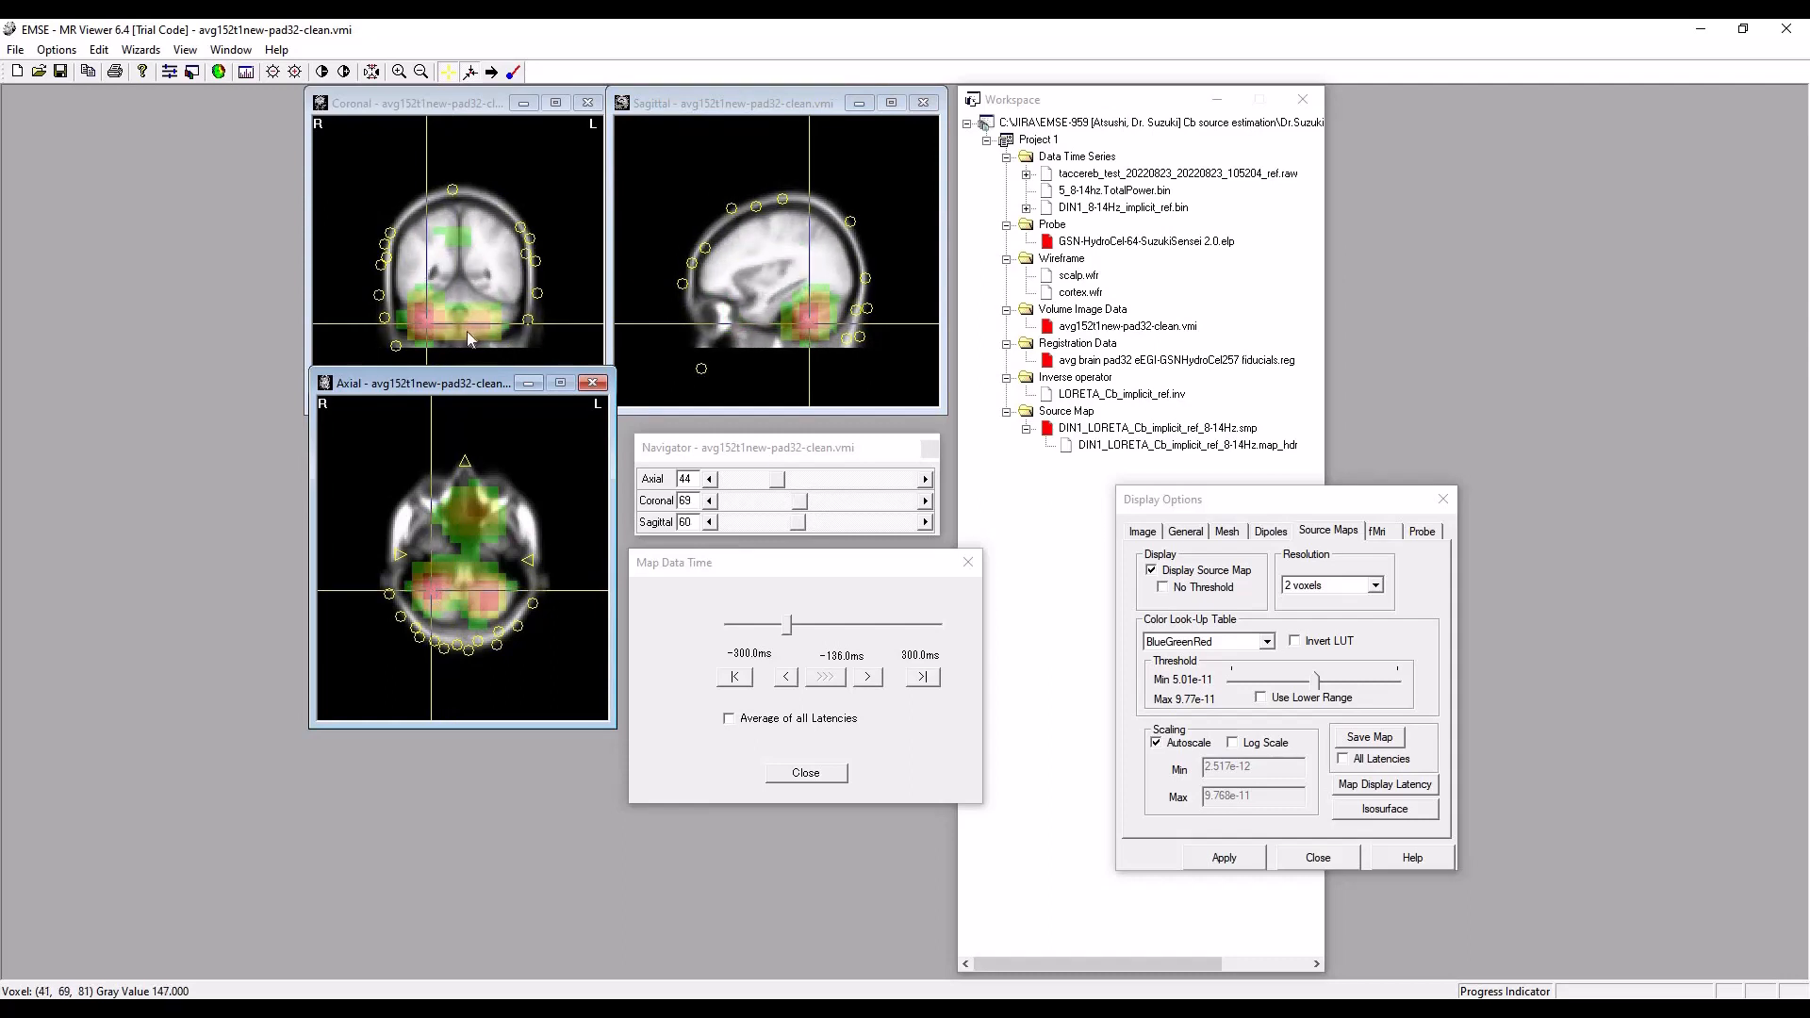
left_click(435, 591)
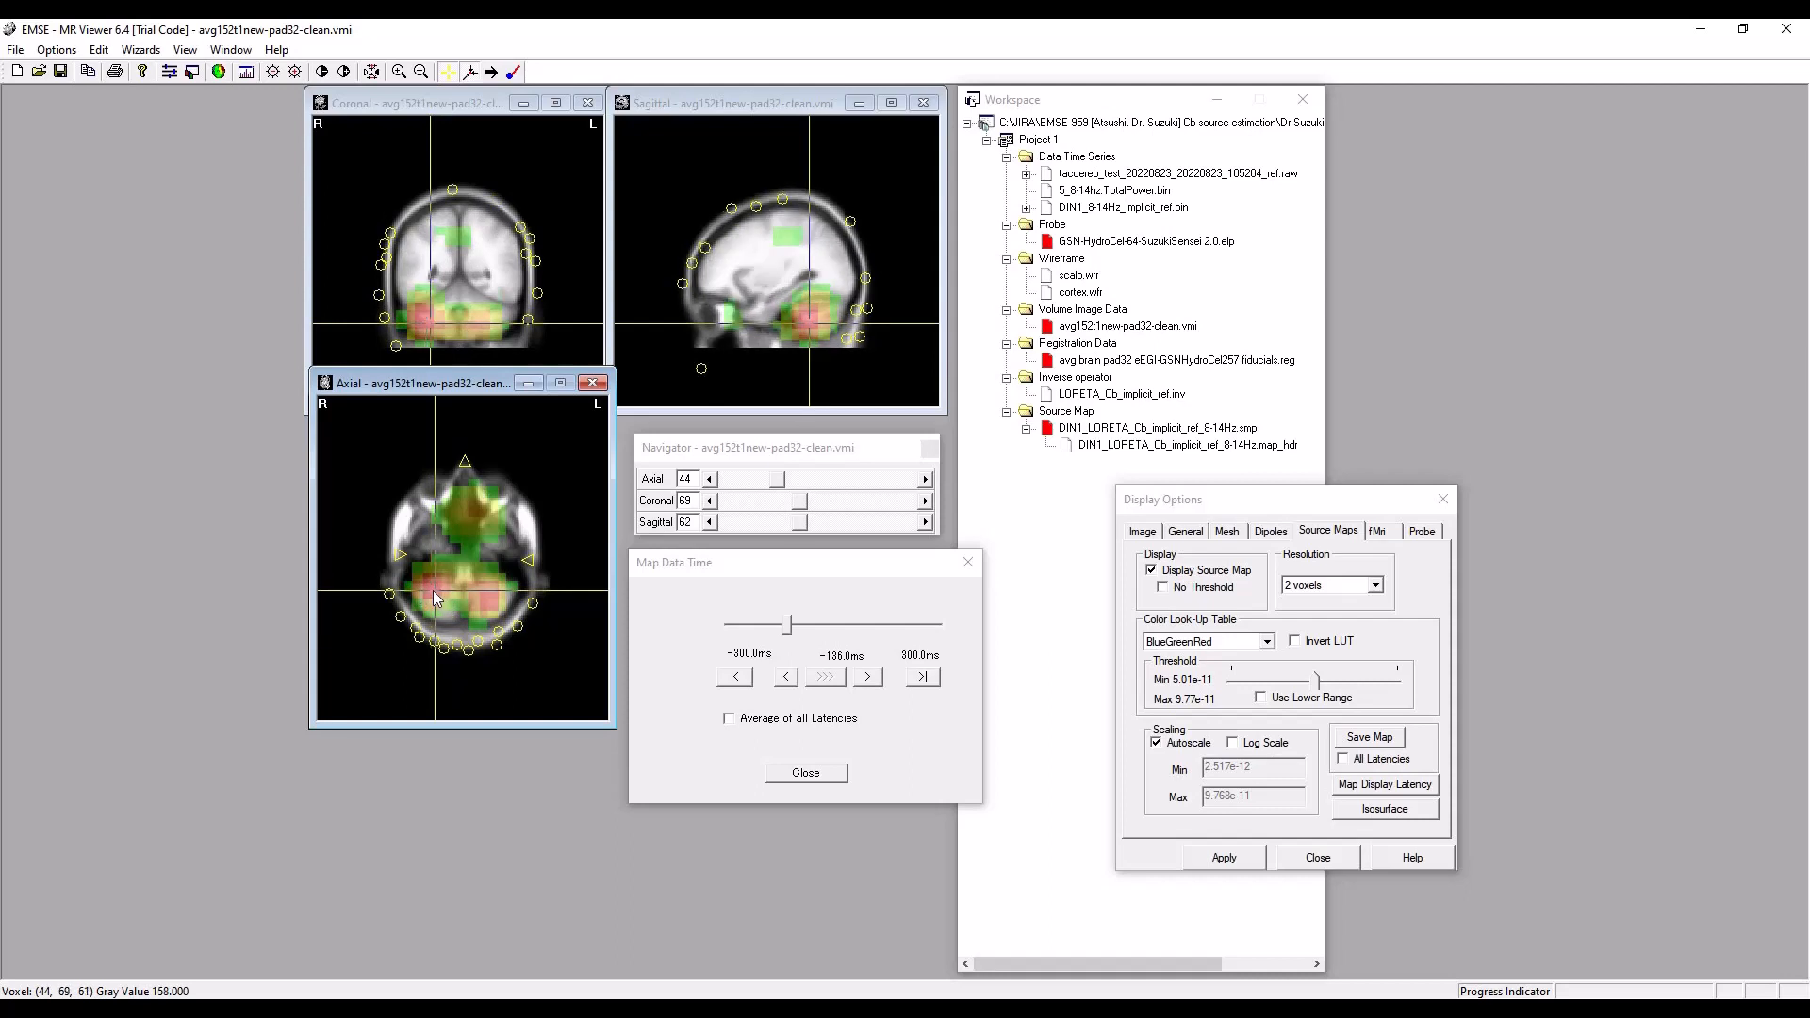
Advance the map display time past -131 ms and -35 ms to -8 ms while watching the cerebellar sources.
left_click(866, 680)
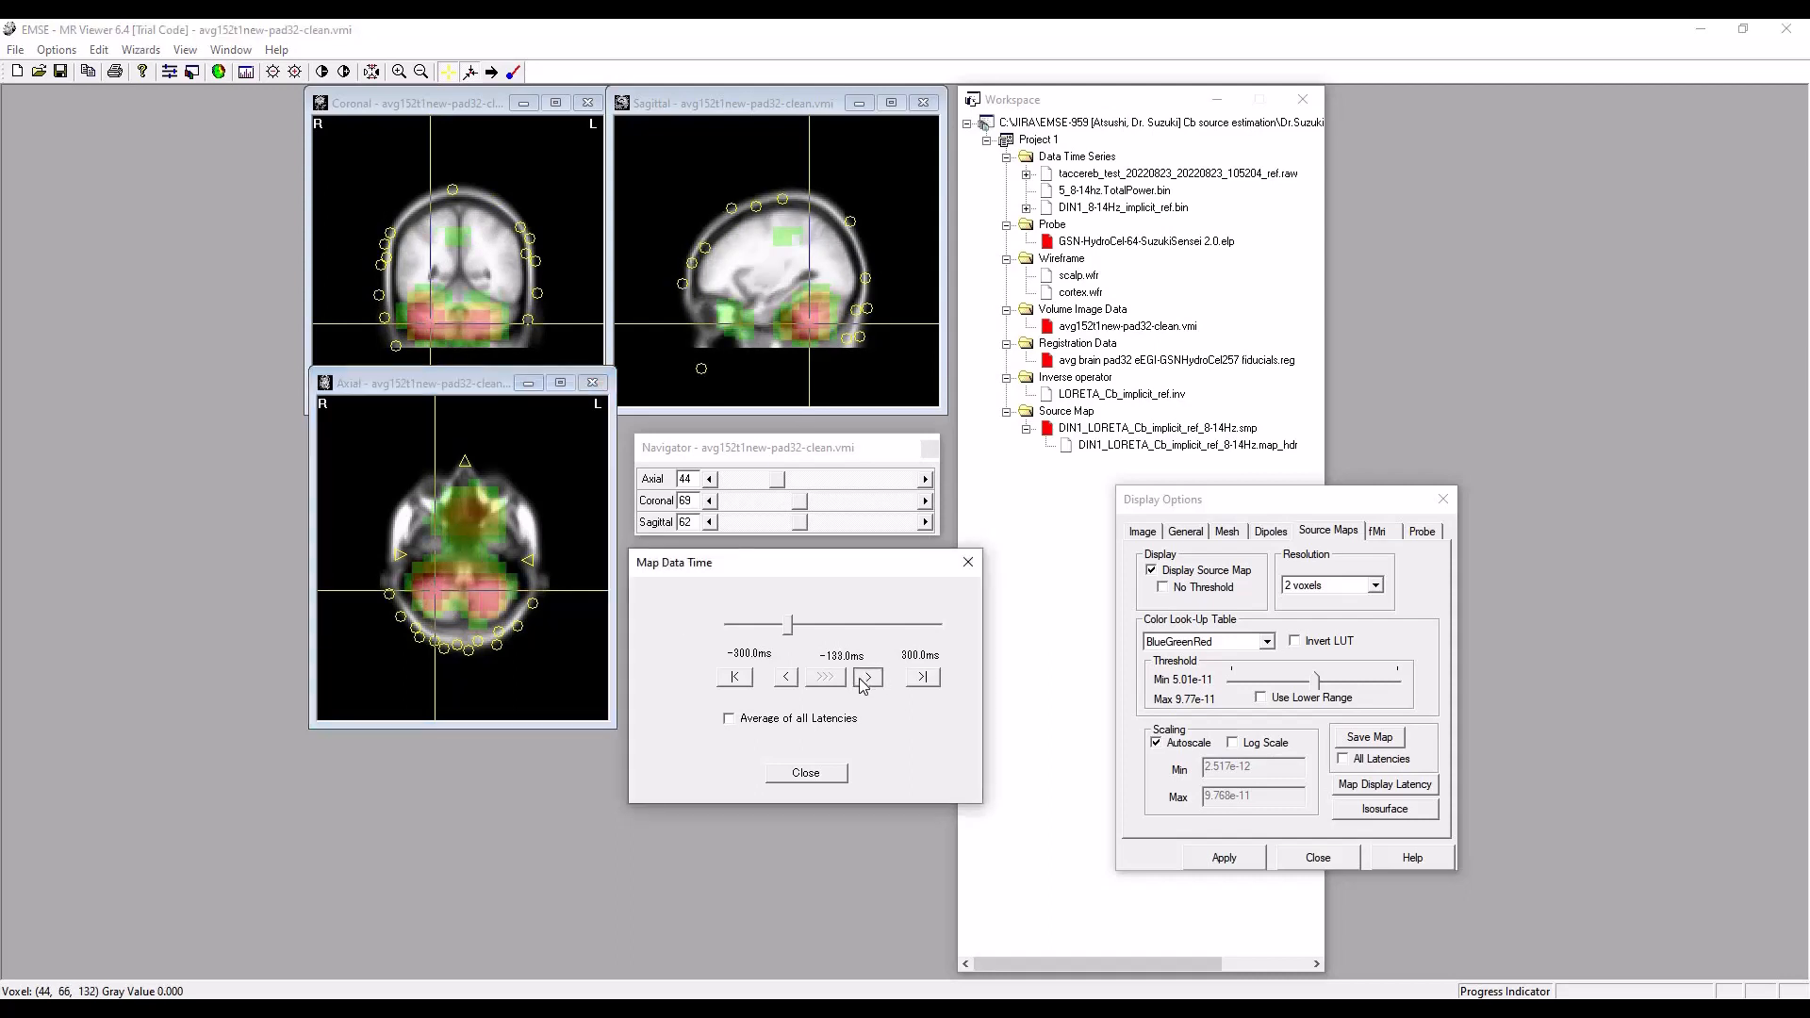
left_click(866, 680)
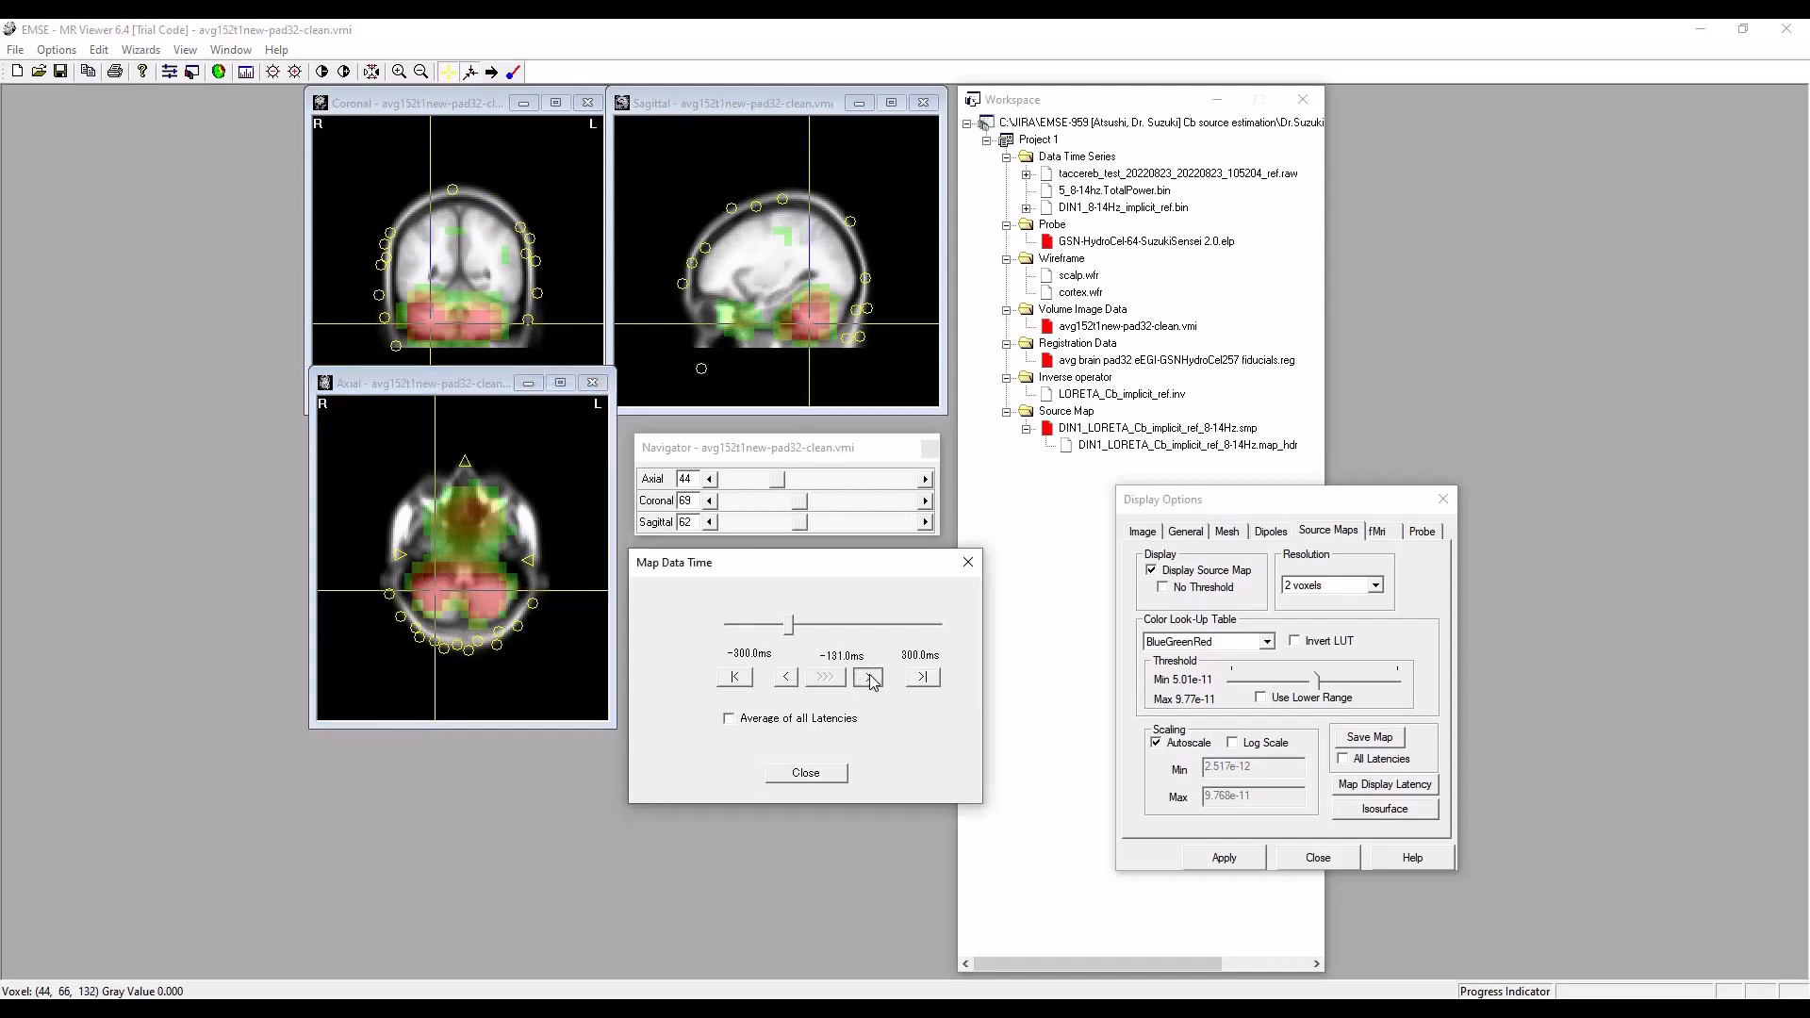
left_click(869, 678)
left_click_drag(792, 632, 825, 635)
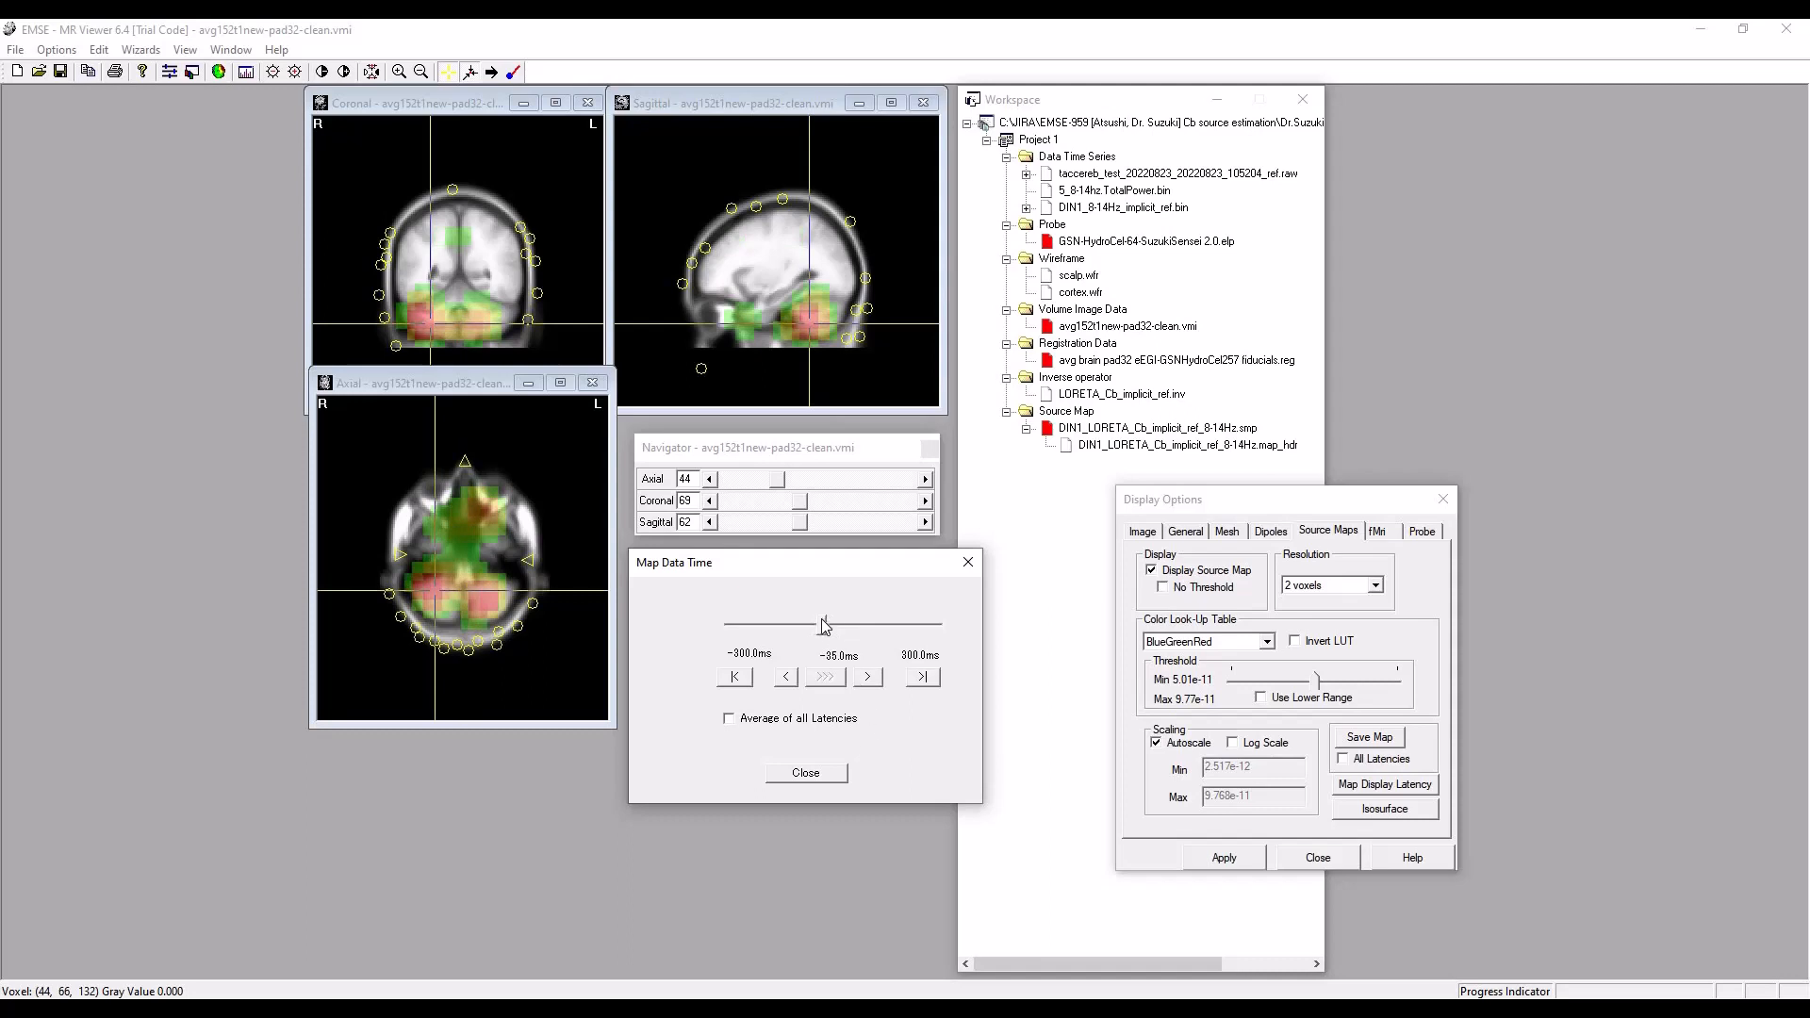
left_click_drag(824, 630, 835, 631)
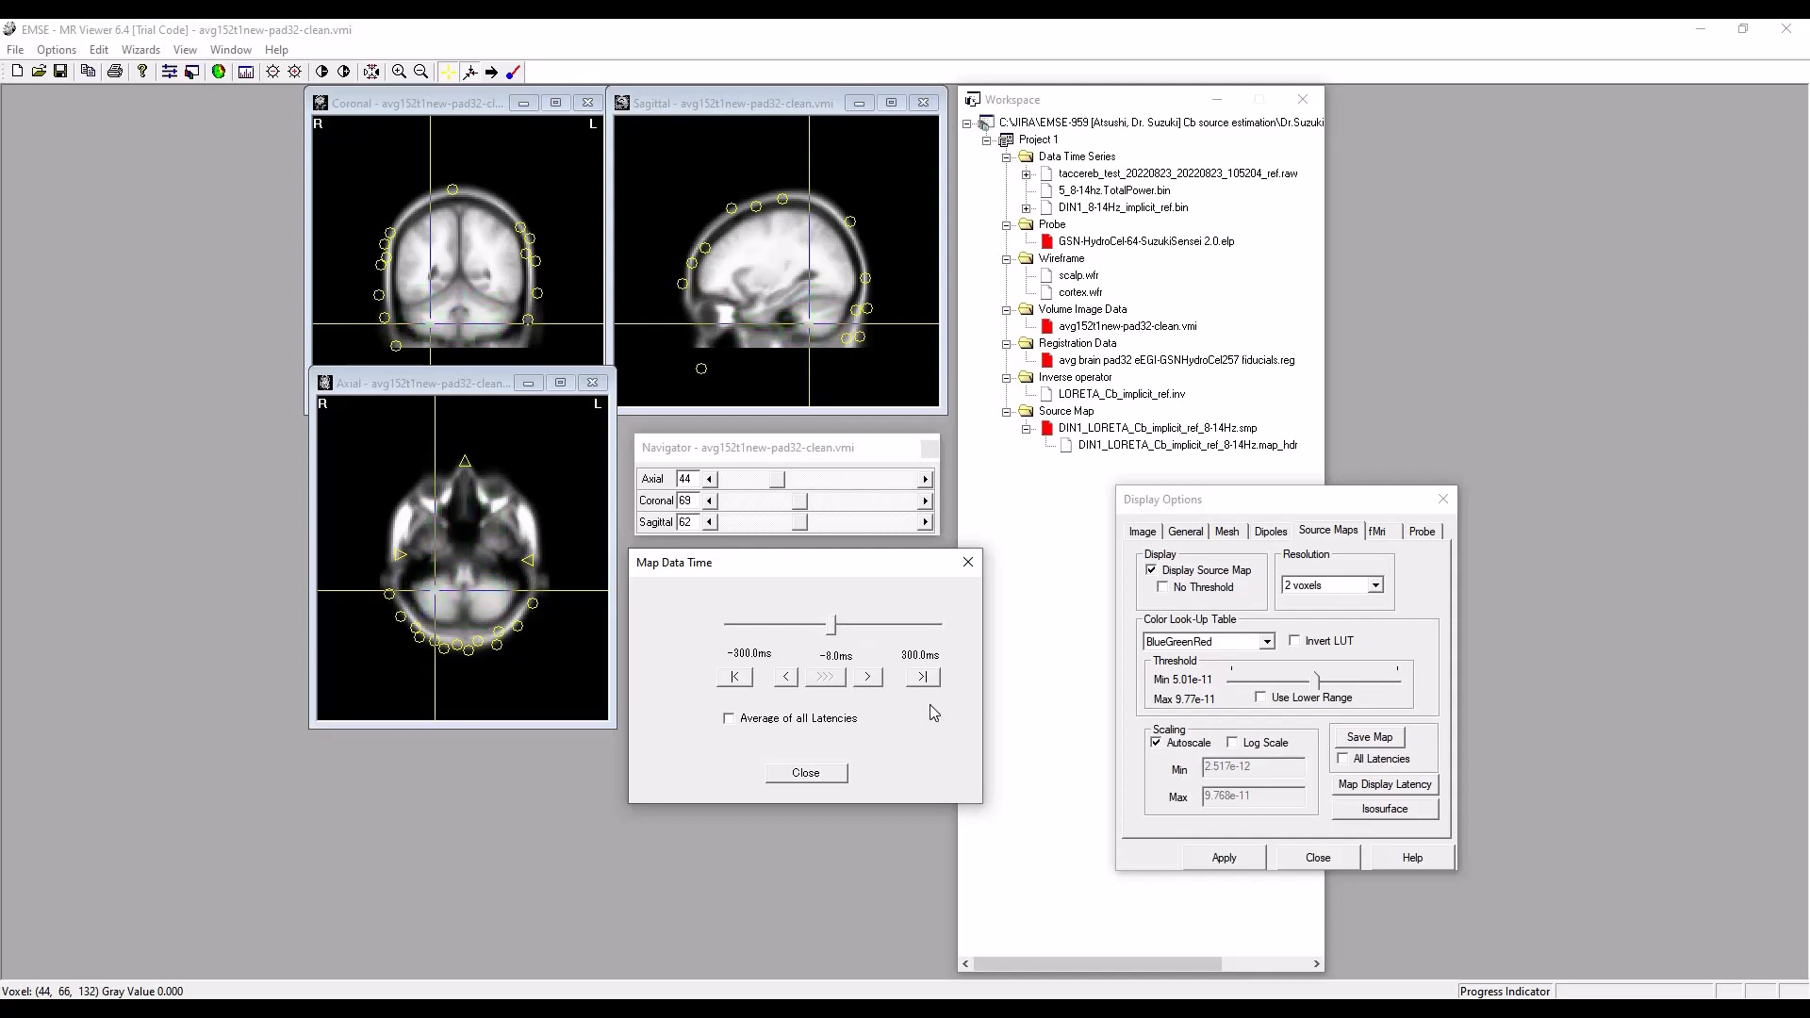
Step the map display time forward from -8 ms through 6, 13 and 20 ms to about 39 ms, following the cerebellar sources.
left_click(868, 679)
left_click(870, 683)
left_click(870, 684)
left_click(870, 684)
left_click(870, 683)
left_click(788, 678)
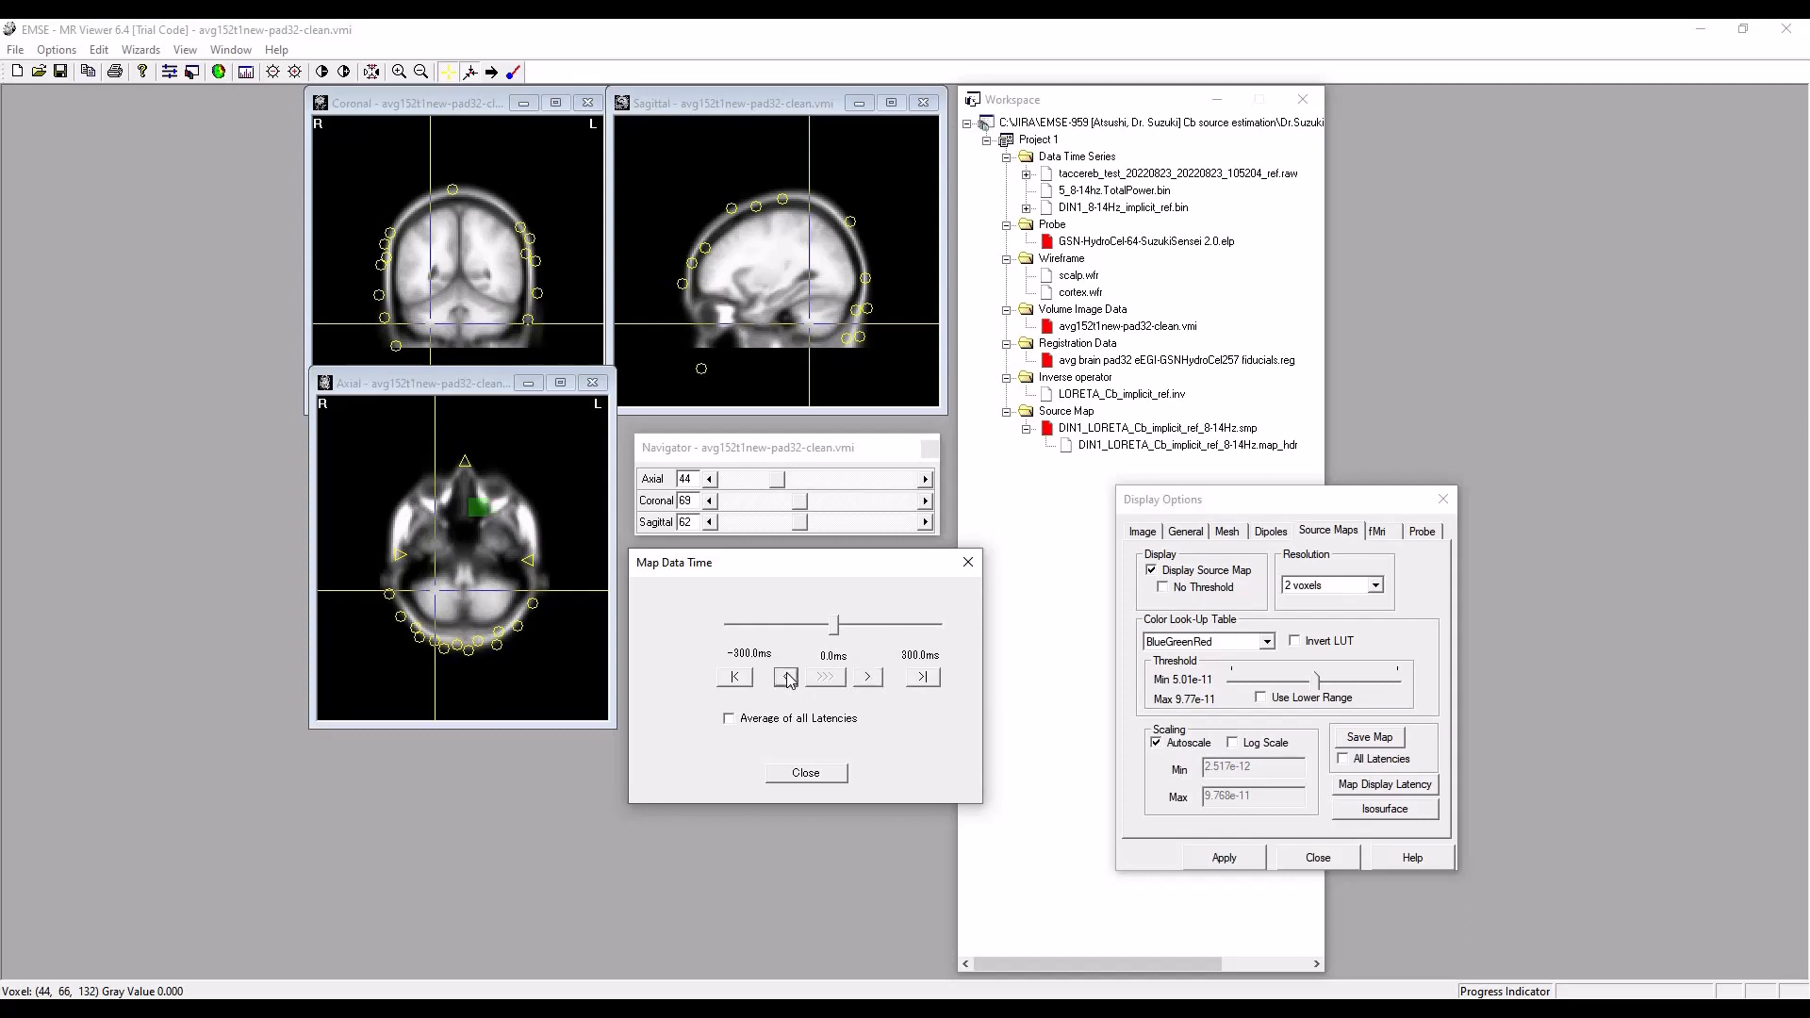
left_click(870, 679)
left_click(869, 679)
left_click(870, 678)
left_click(869, 678)
left_click(869, 679)
left_click(869, 679)
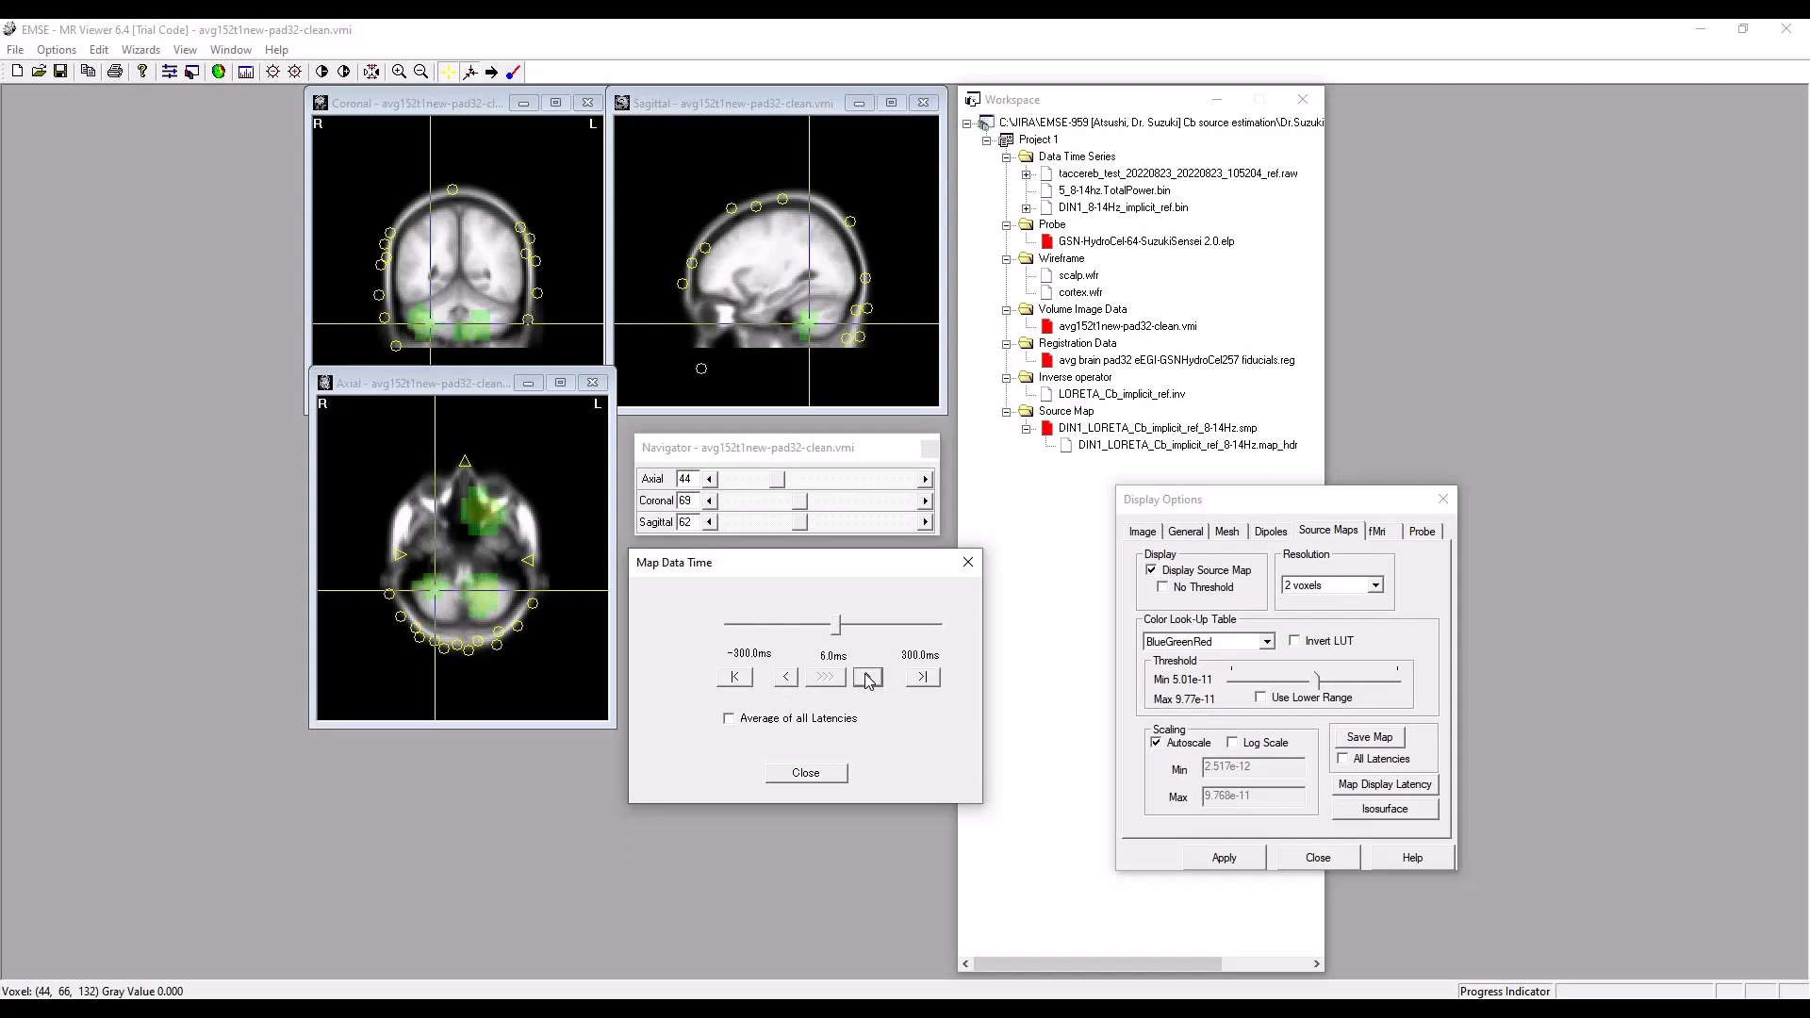
left_click(869, 679)
left_click(869, 679)
left_click(867, 678)
left_click(867, 678)
left_click(867, 677)
left_click(867, 678)
left_click(867, 678)
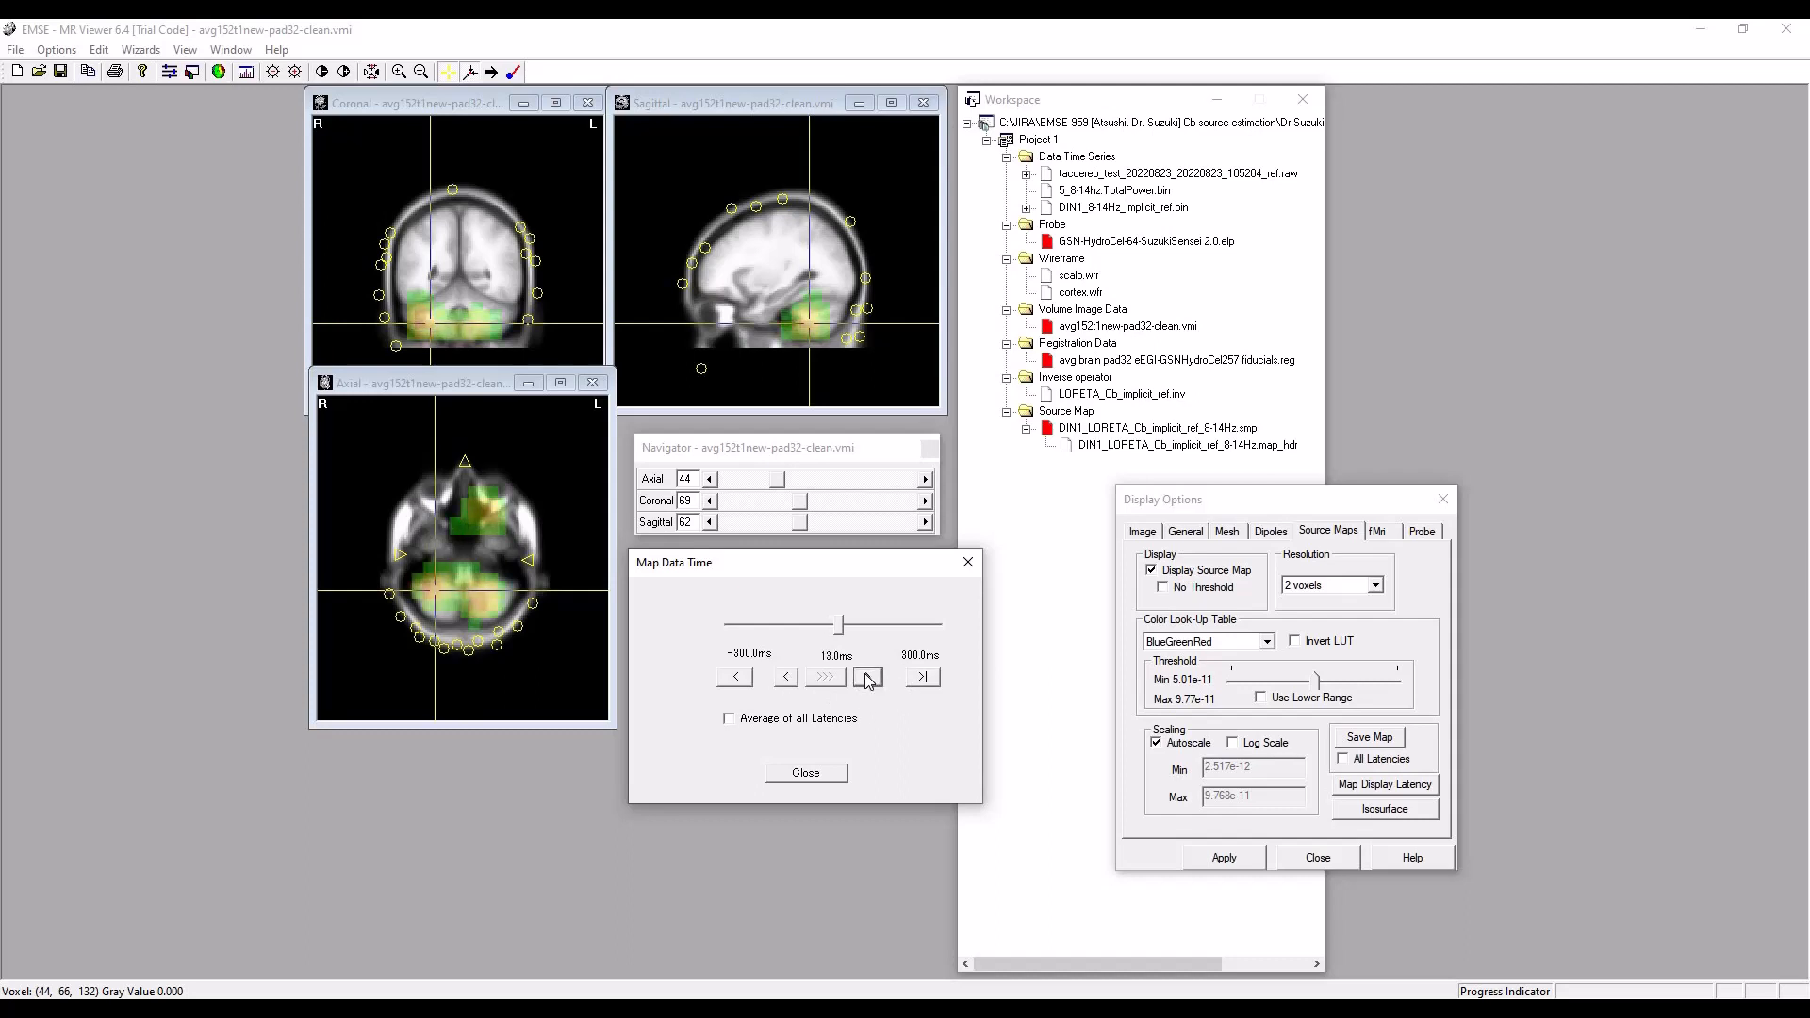
left_click(868, 678)
left_click(868, 678)
left_click(868, 678)
left_click(867, 677)
left_click(868, 678)
left_click(867, 678)
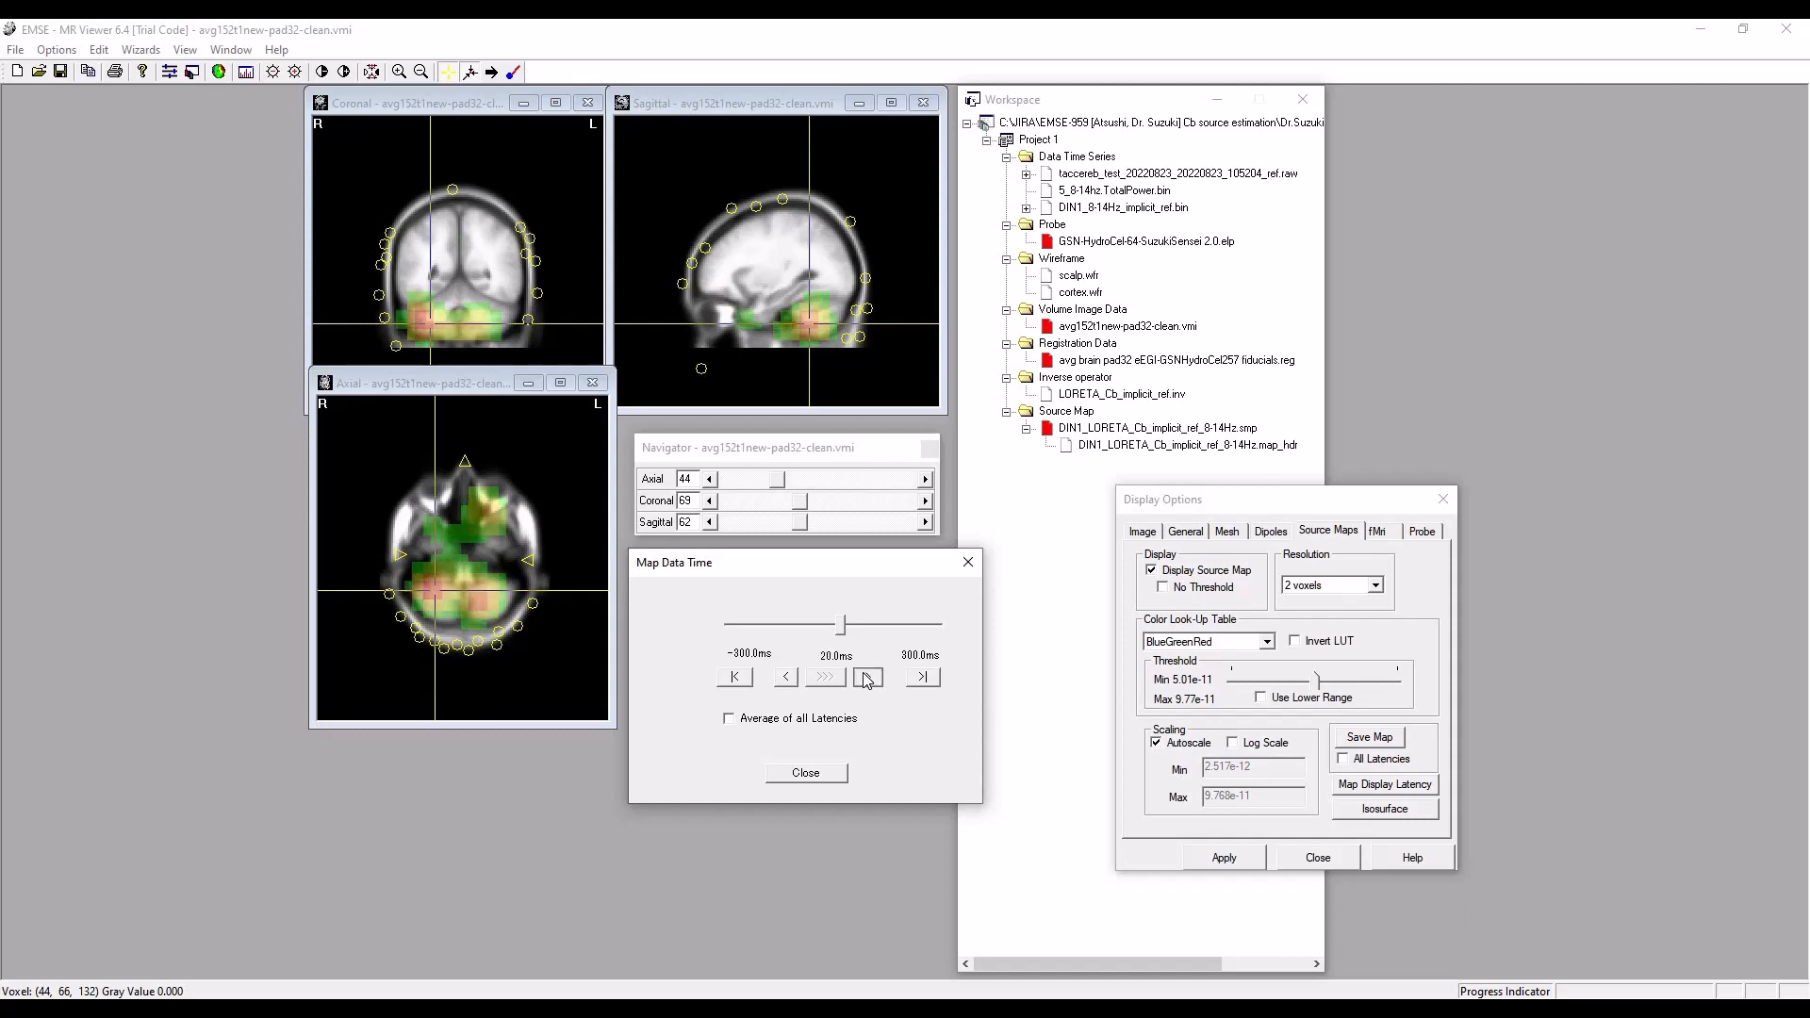
left_click(867, 677)
left_click(867, 678)
left_click(867, 678)
left_click(867, 678)
left_click(867, 678)
left_click(868, 678)
left_click(867, 678)
left_click(868, 677)
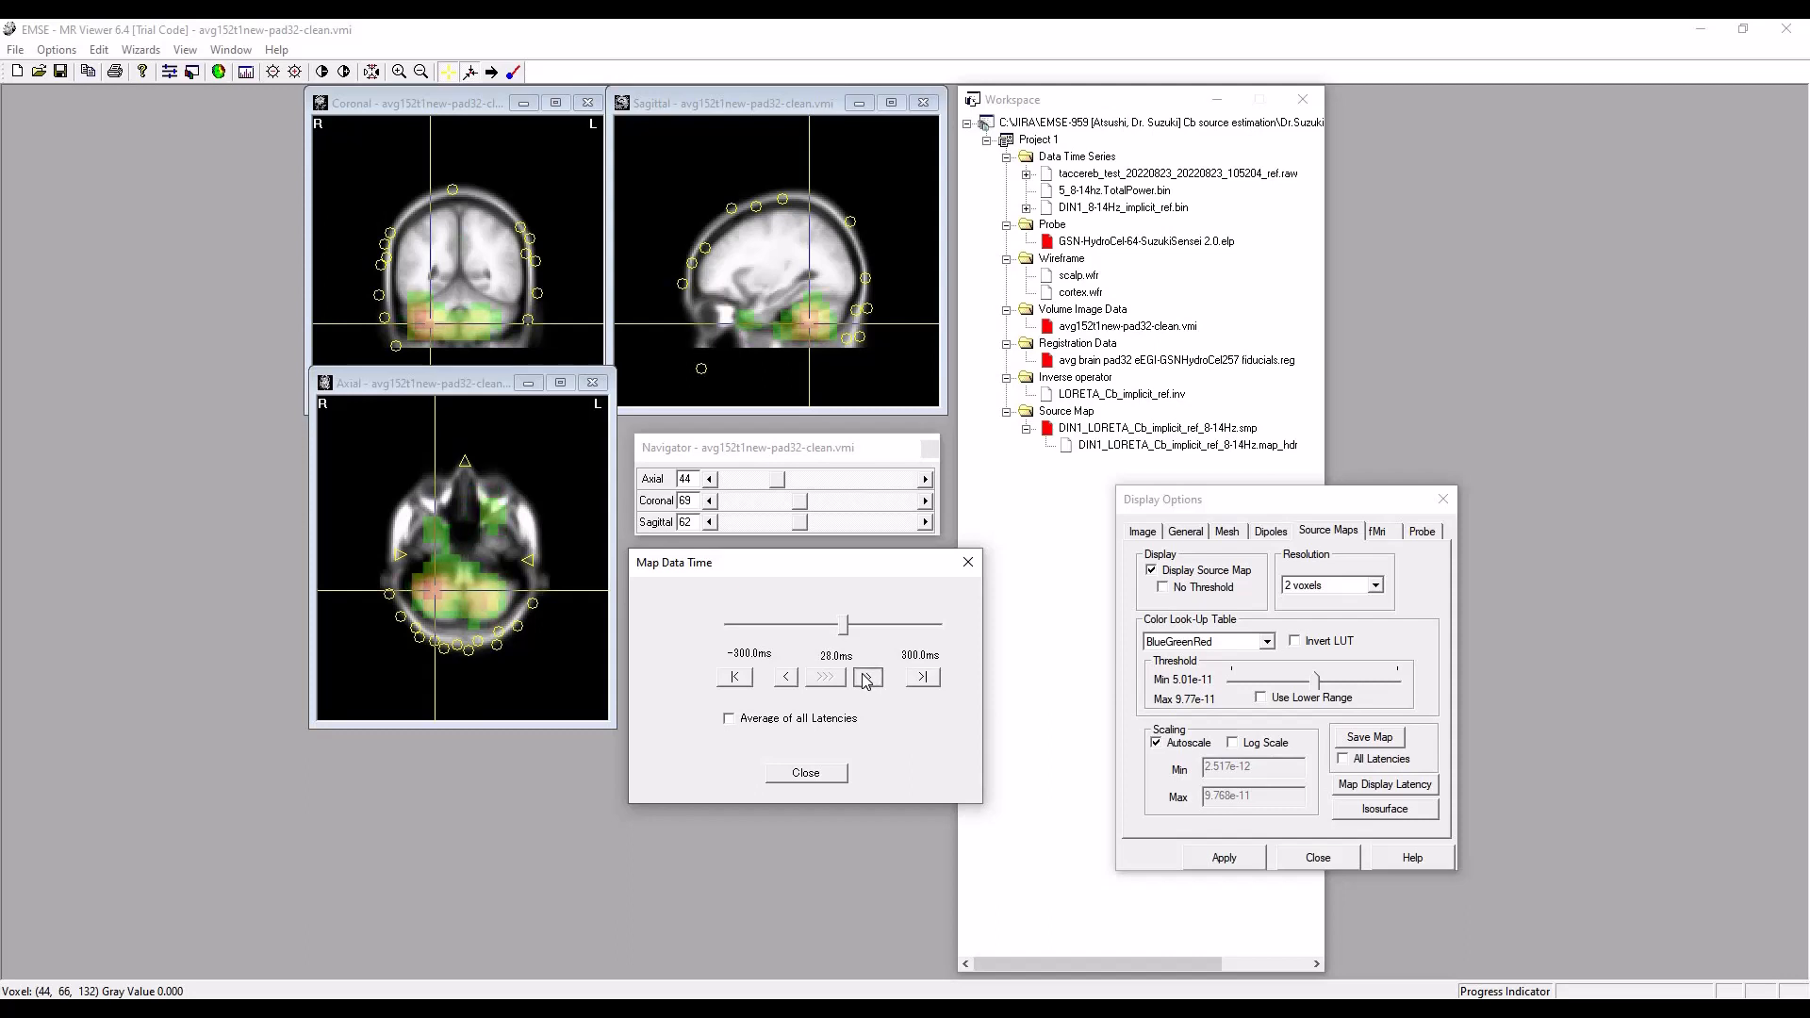
left_click(868, 678)
left_click(867, 677)
left_click(868, 677)
left_click(867, 678)
left_click(867, 678)
left_click(868, 678)
left_click(867, 678)
left_click(867, 677)
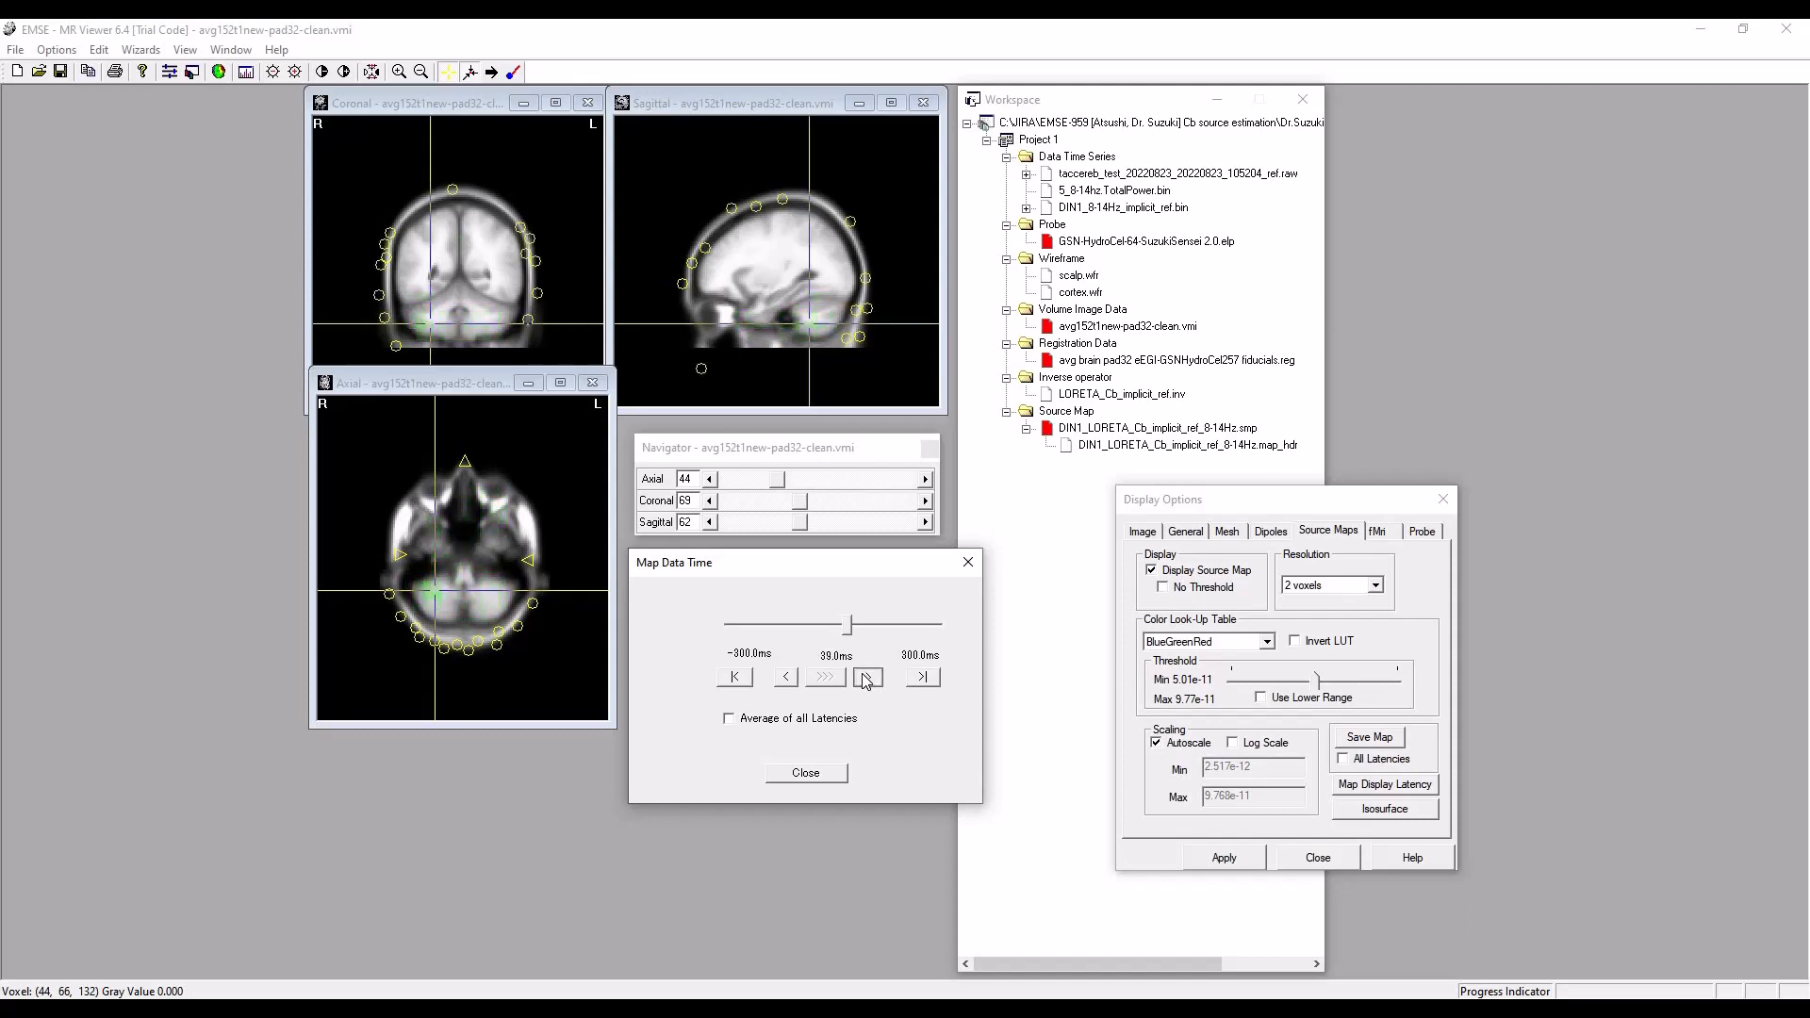
left_click(867, 677)
left_click(867, 678)
Switch to Data Editor and add a Common Average Reference Montage with the preselected channels, excluding the physical reference, to the preprocessing functions.
left_click(675, 1009)
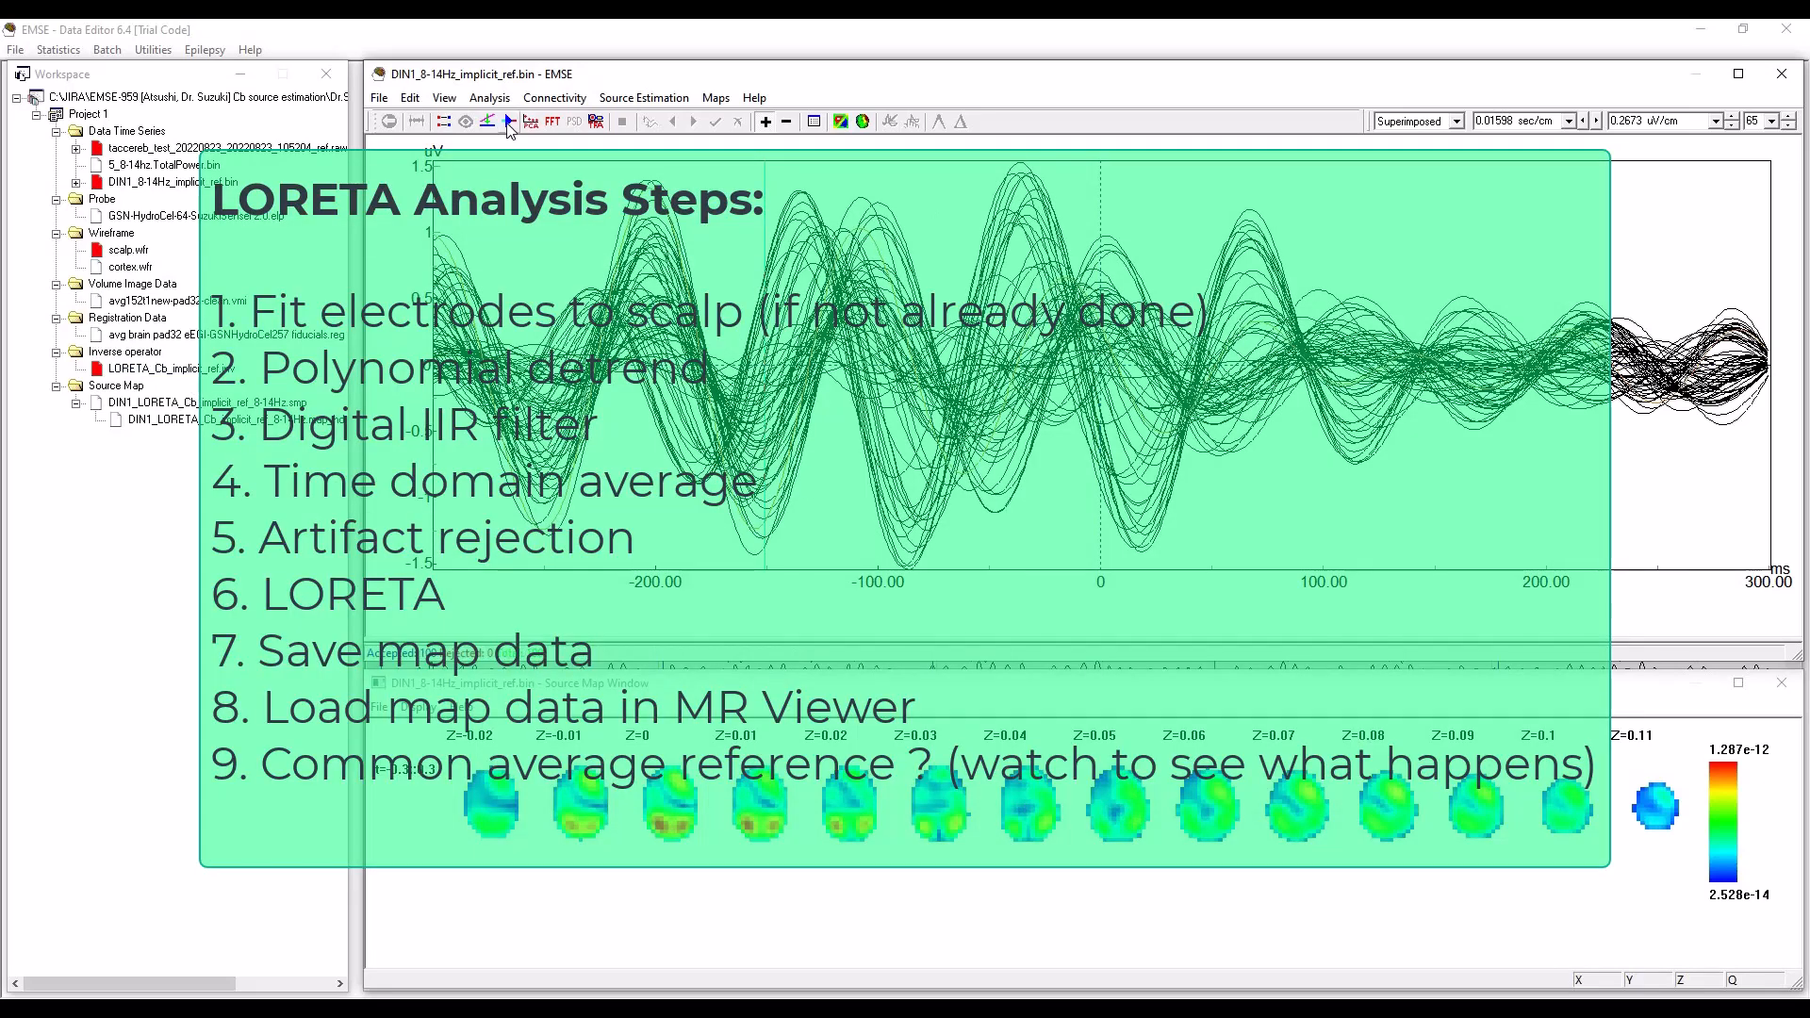
left_click(509, 123)
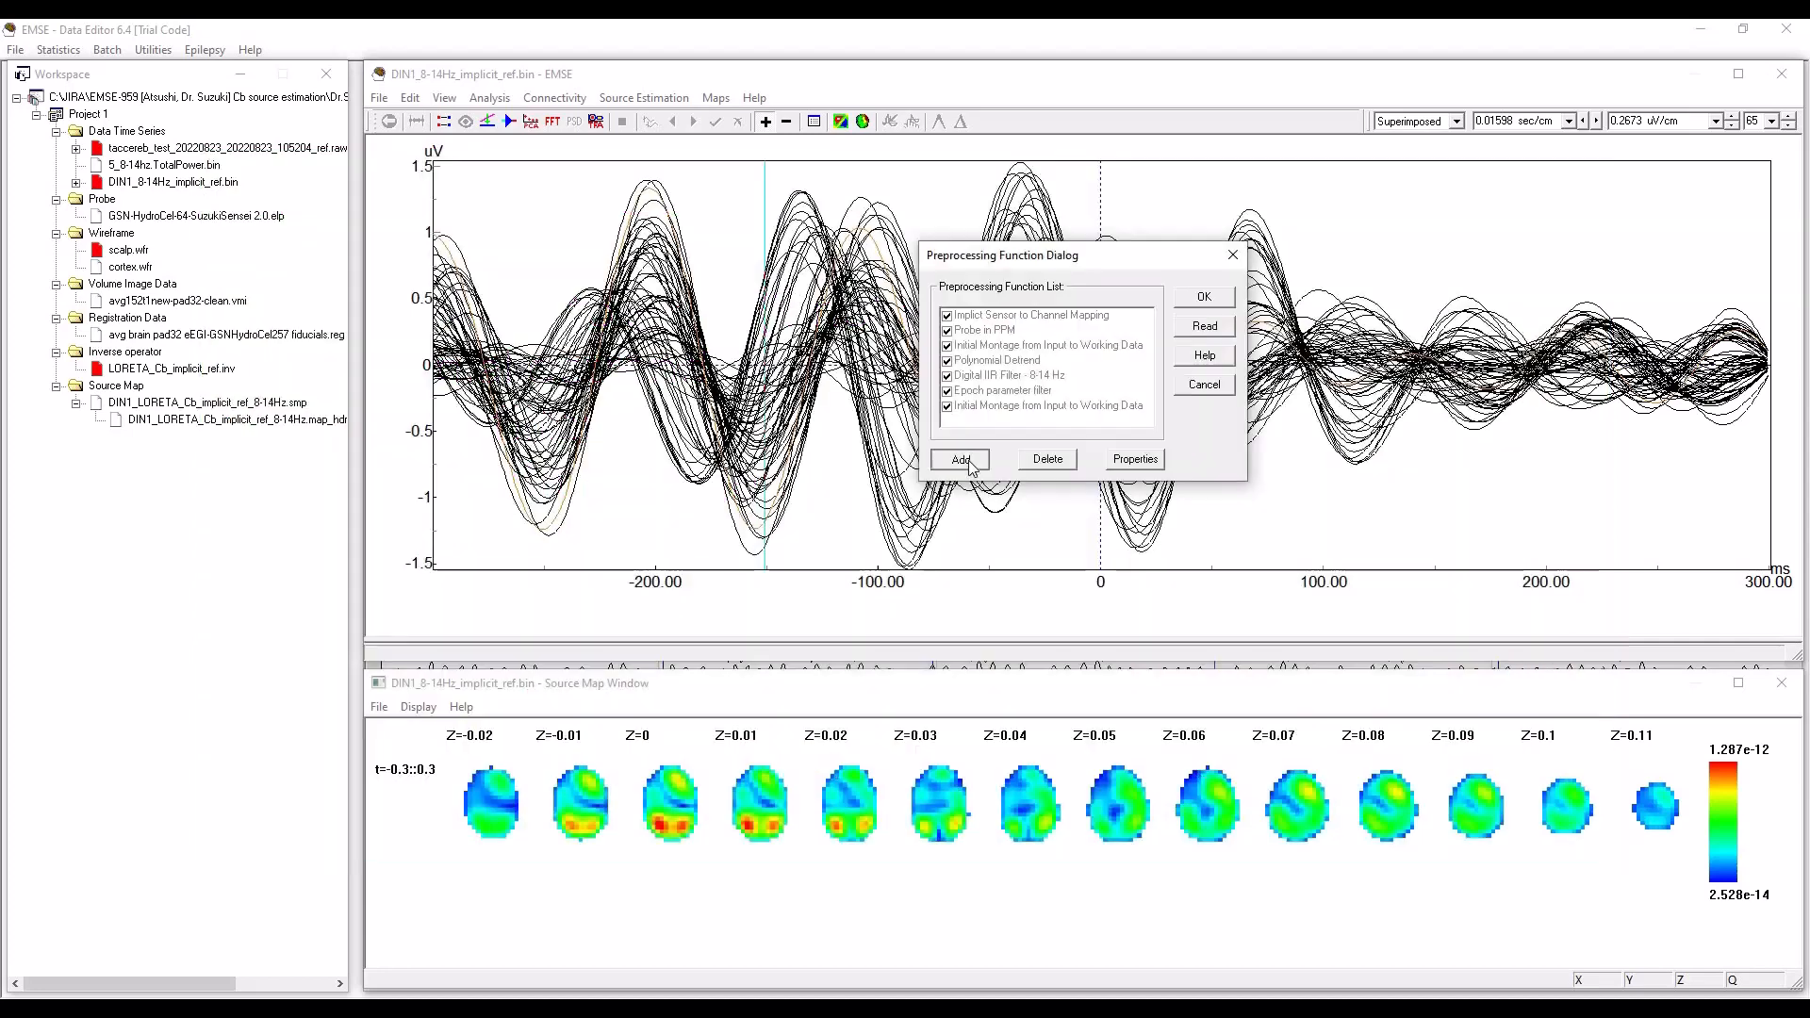
left_click(964, 462)
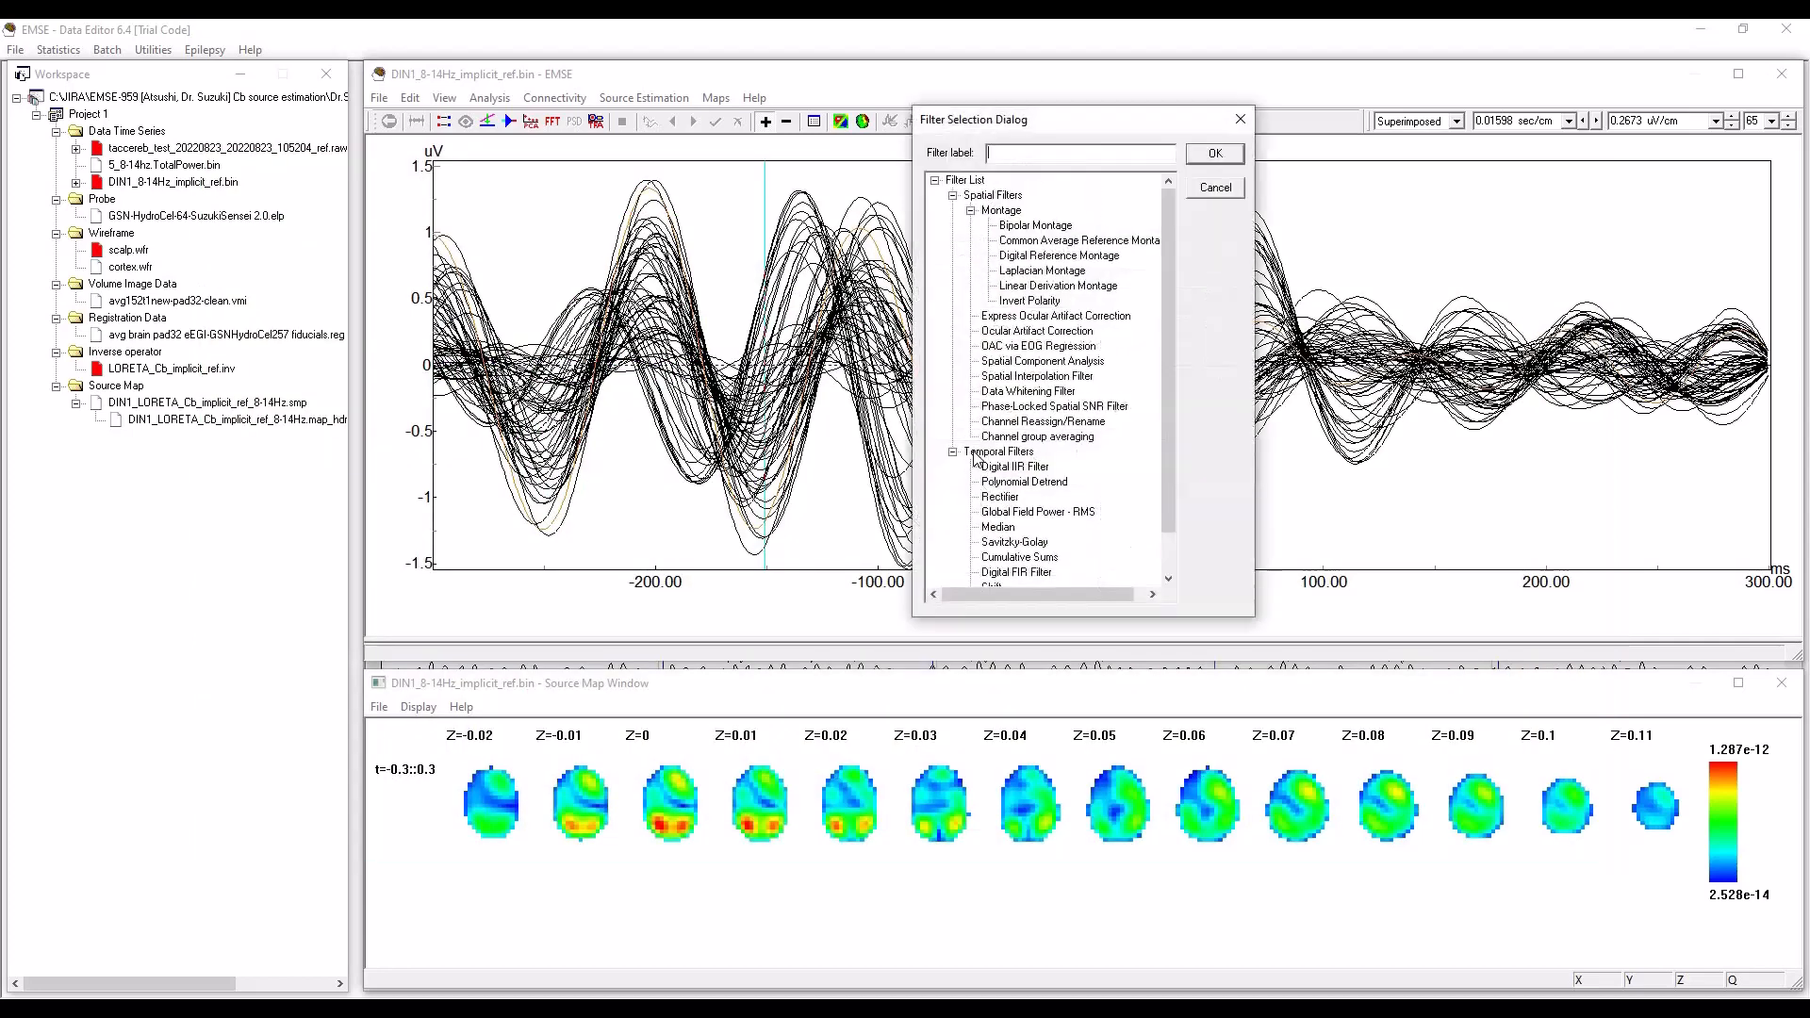
left_click(1094, 243)
left_click(1215, 154)
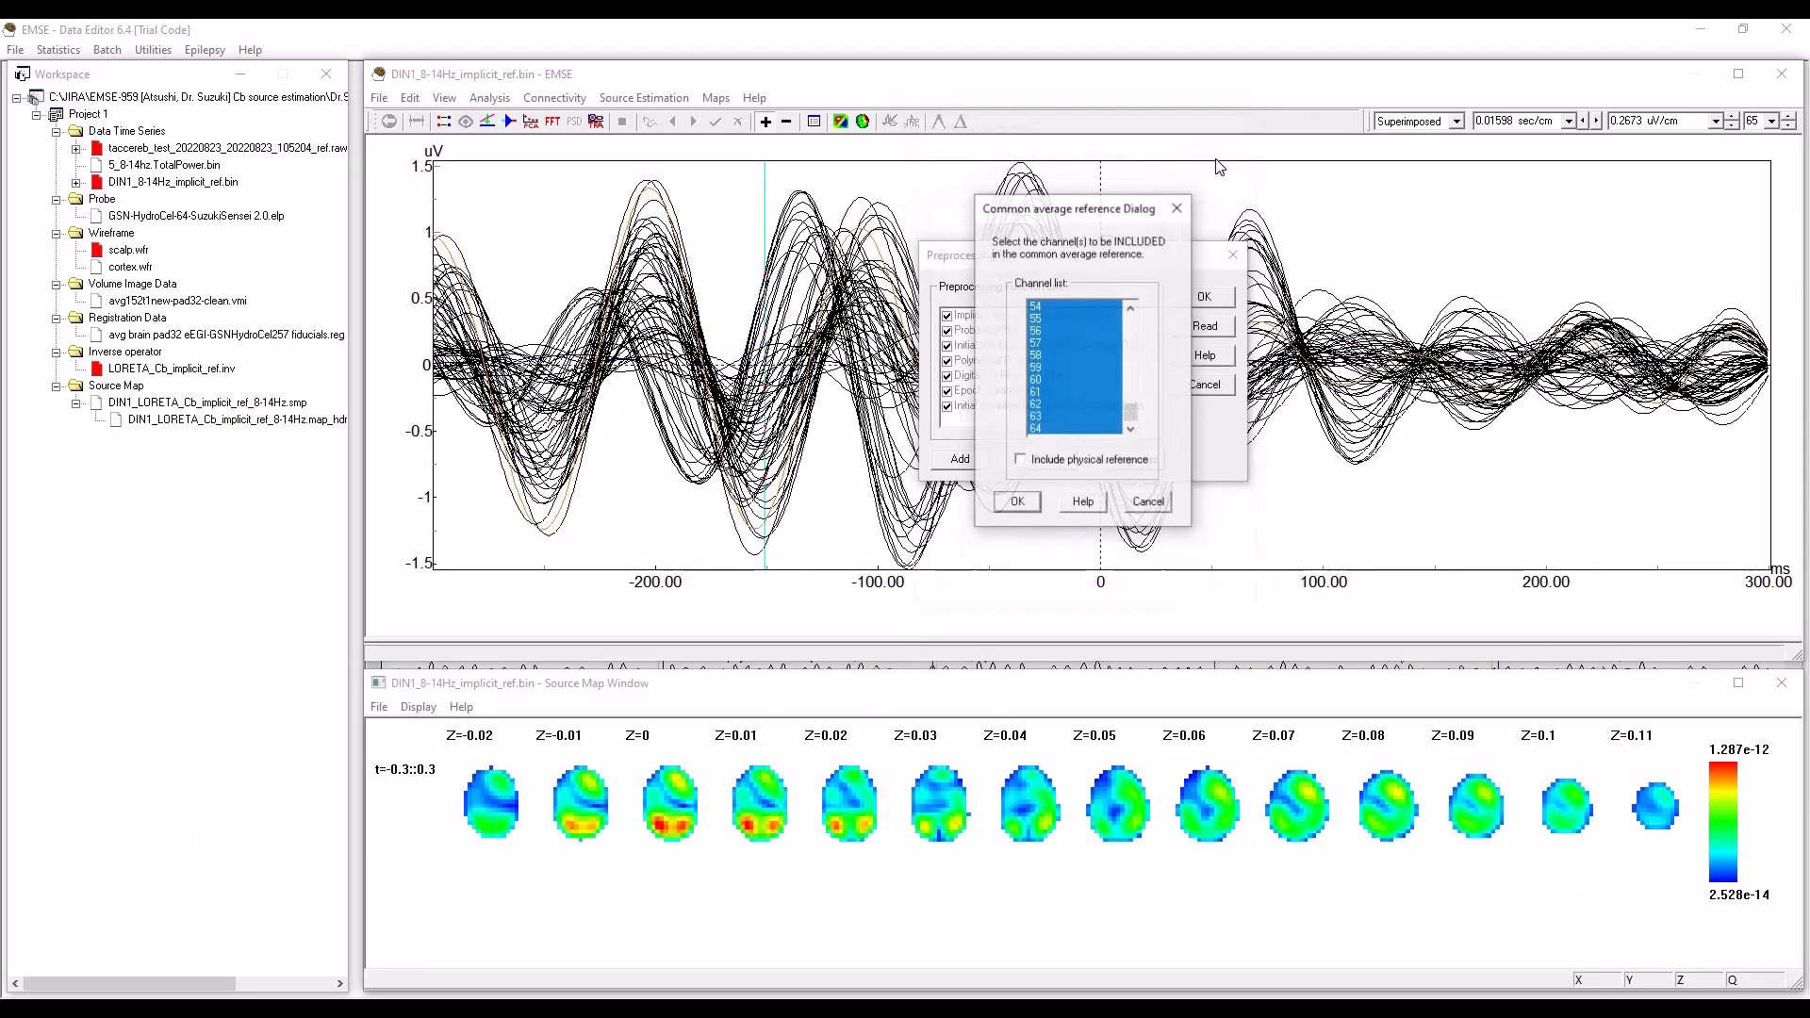
mouse_move(1132, 422)
left_mouse_down()
mouse_move(1128, 355)
mouse_move(1130, 421)
left_mouse_up()
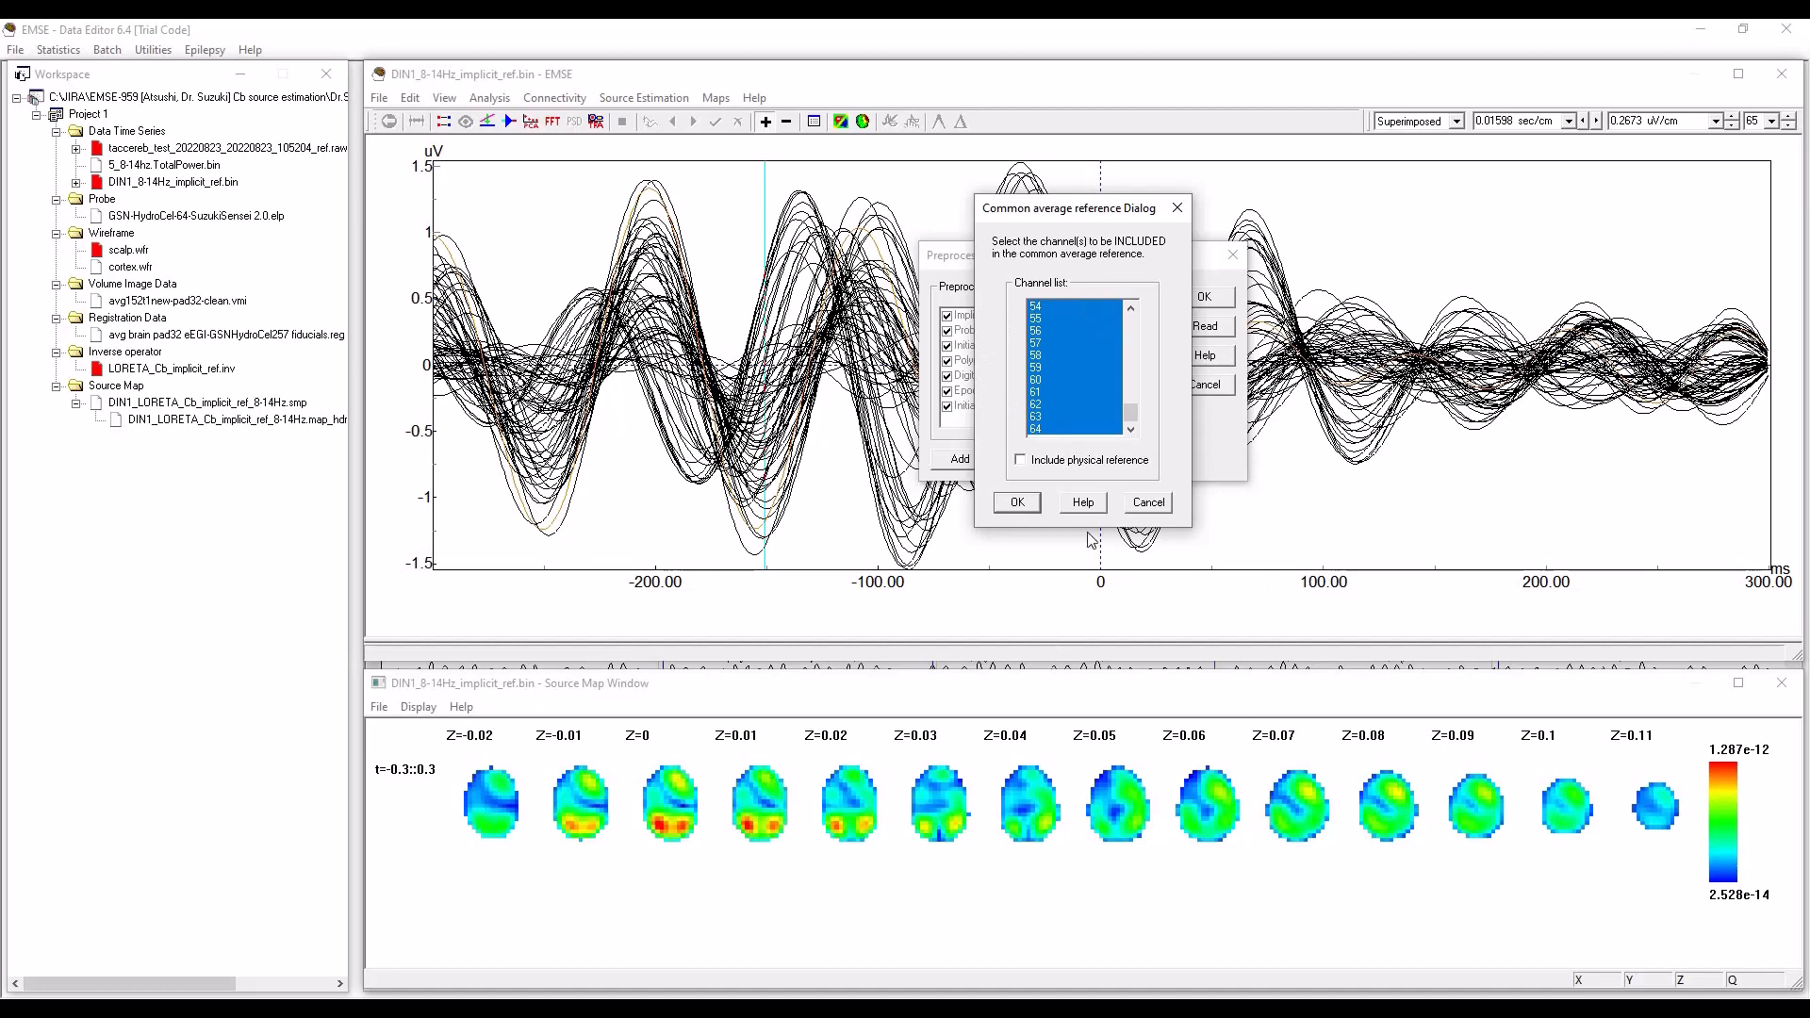
left_click(1017, 502)
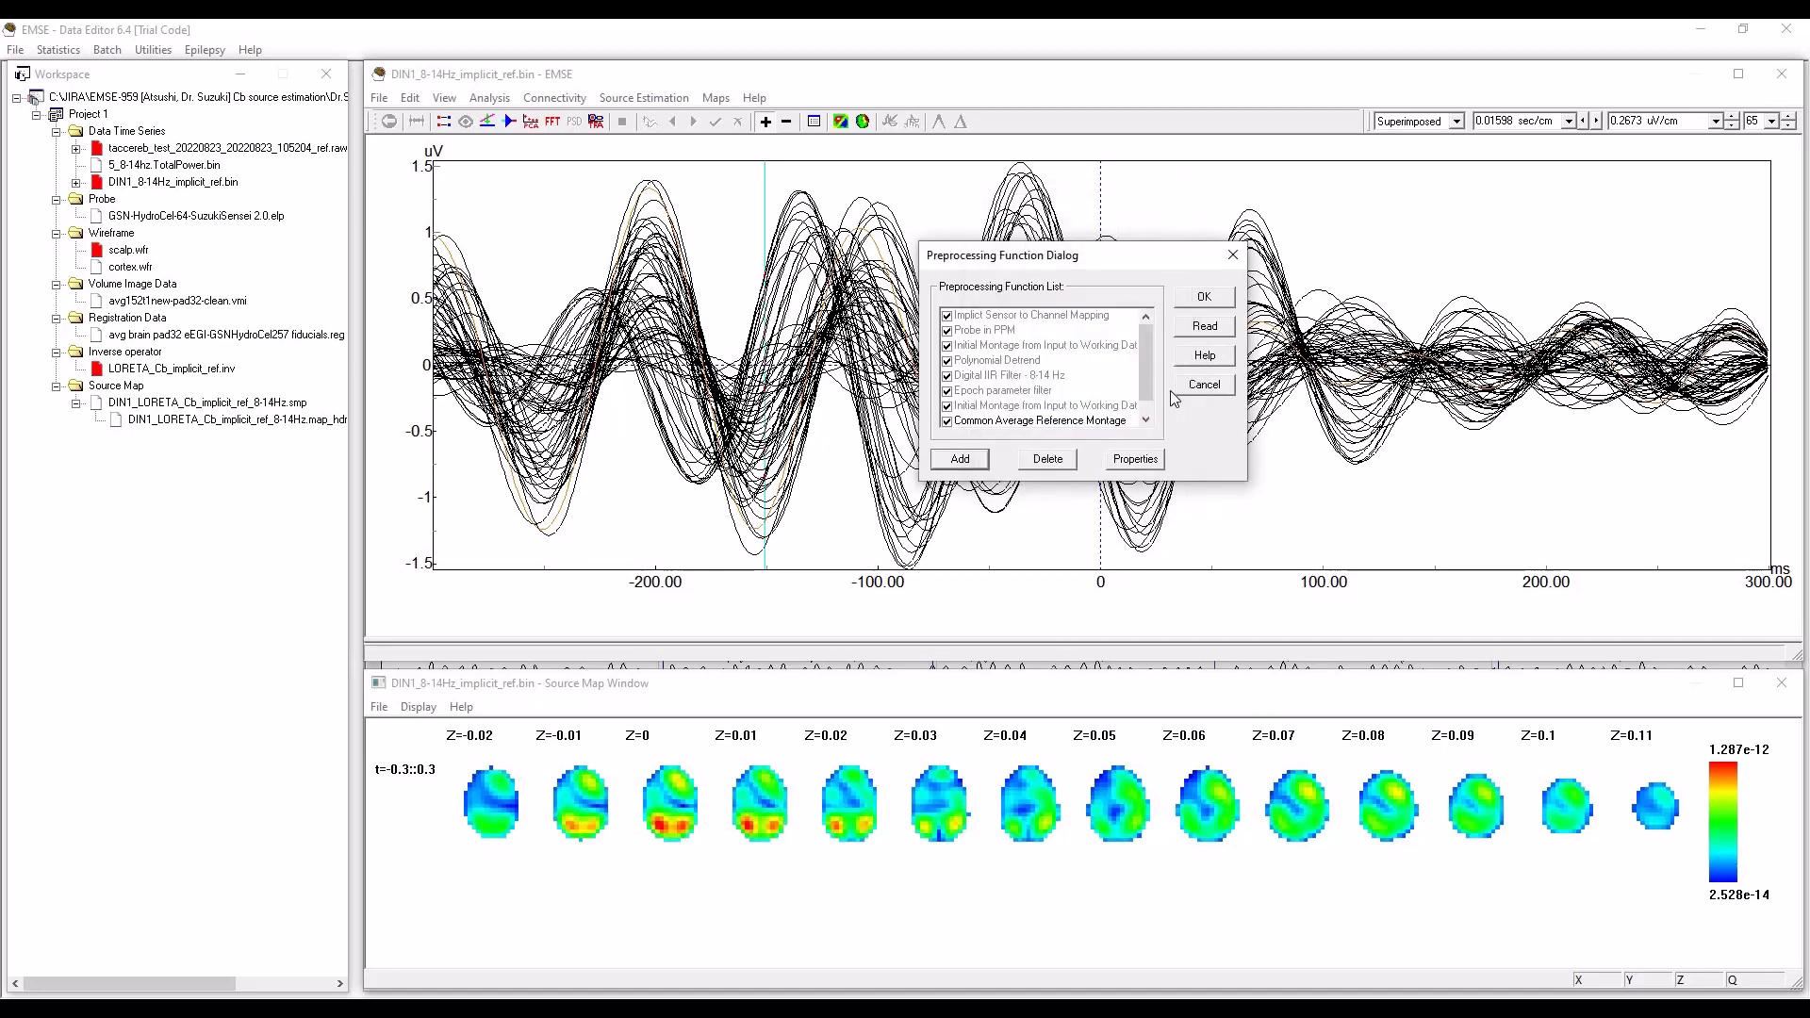
left_click(1205, 298)
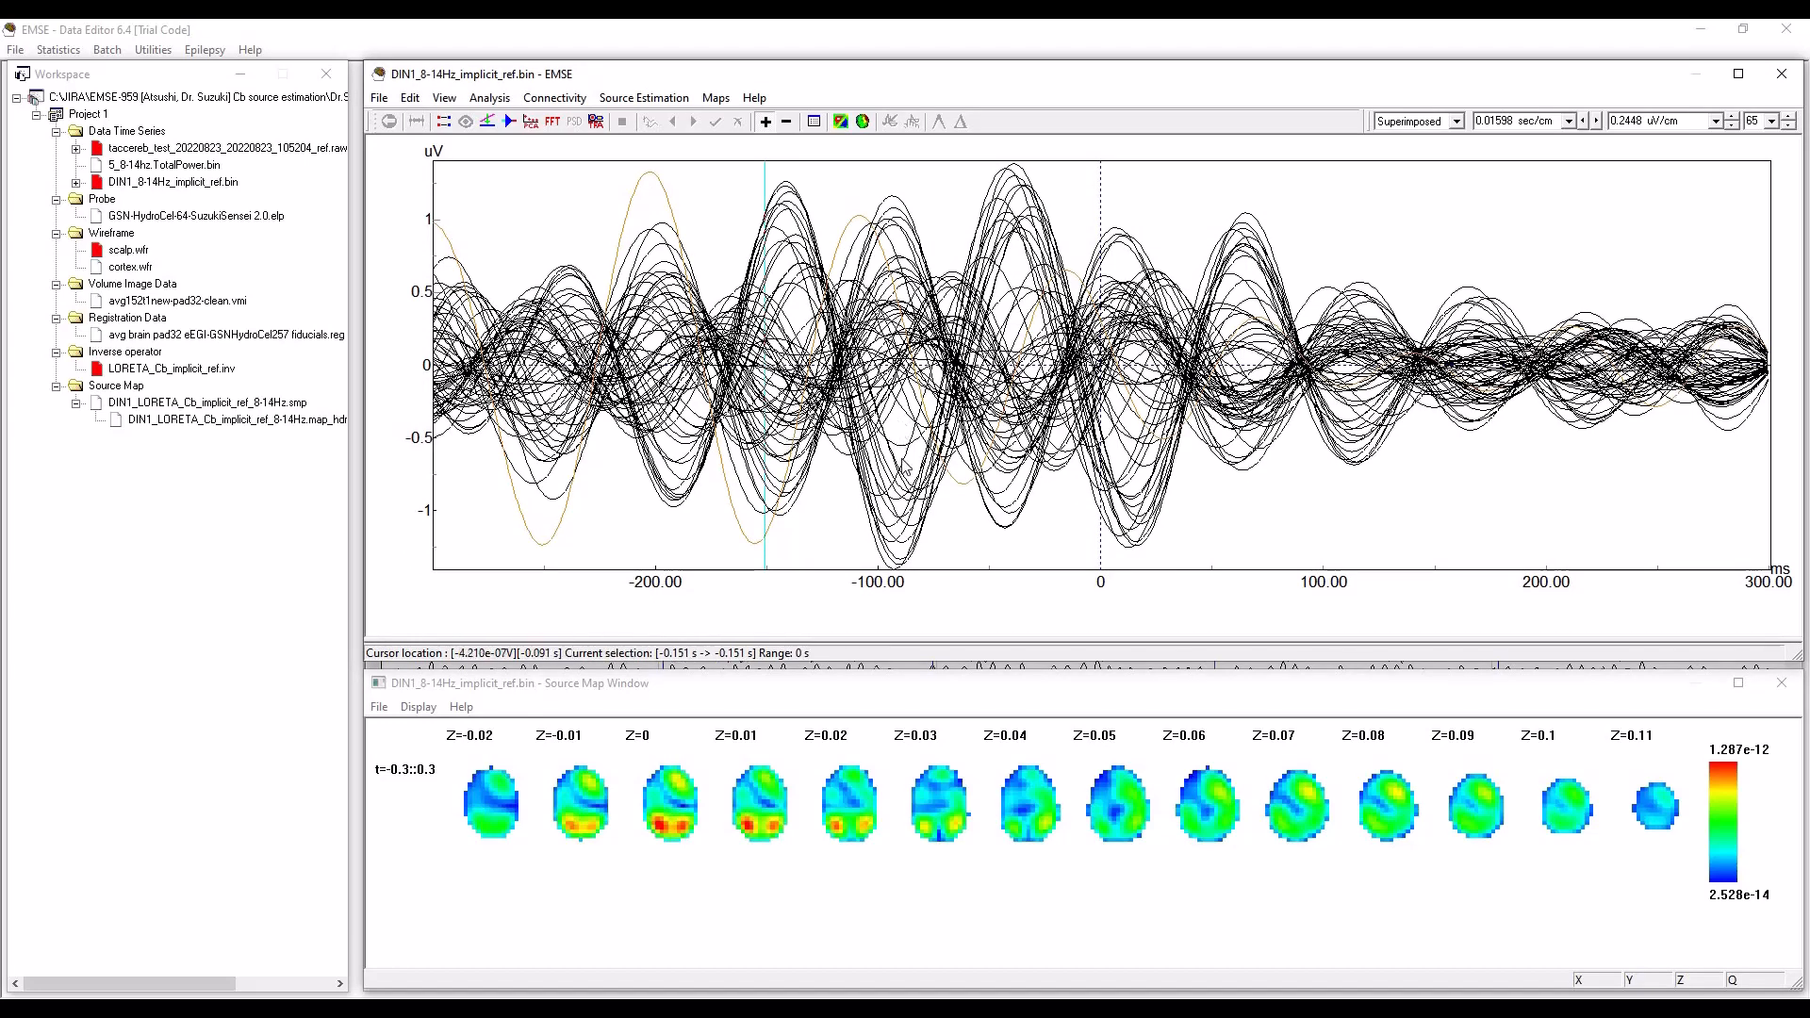
Mark the waveform trough at -92 ms and try to refresh the source map with the re-referenced data.
left_click(898, 556)
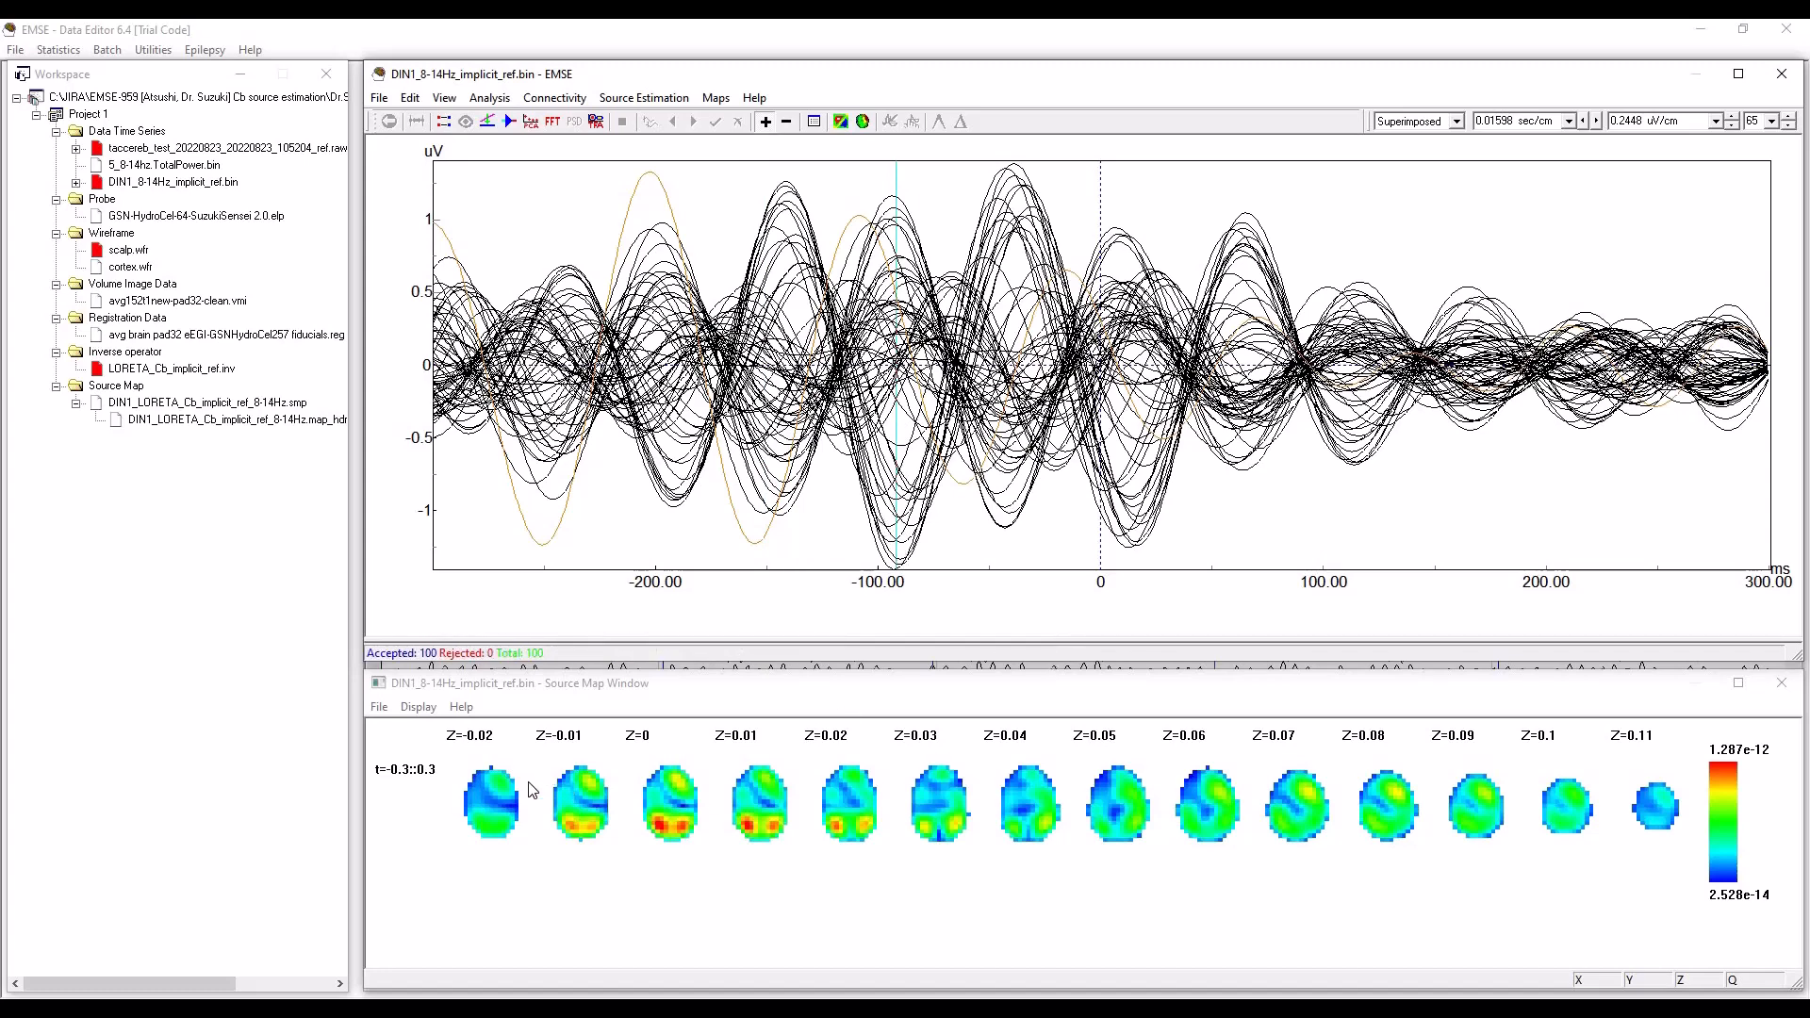
left_click(418, 706)
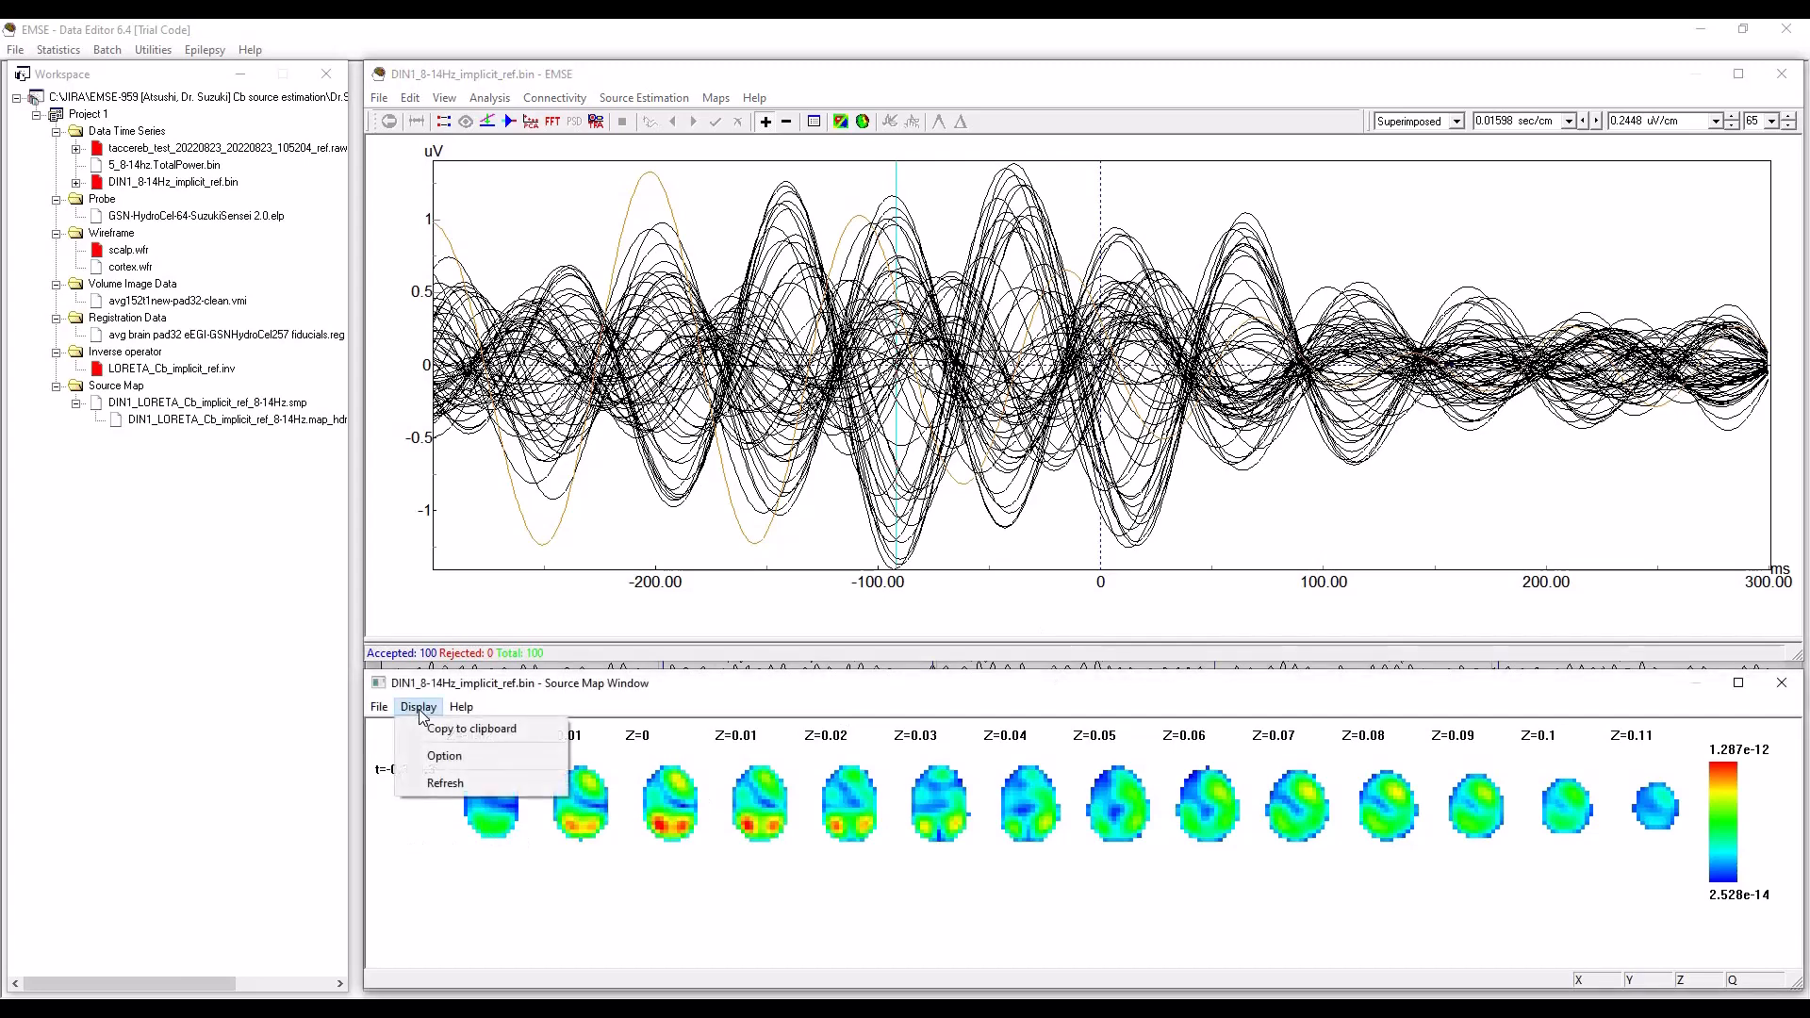
left_click(444, 784)
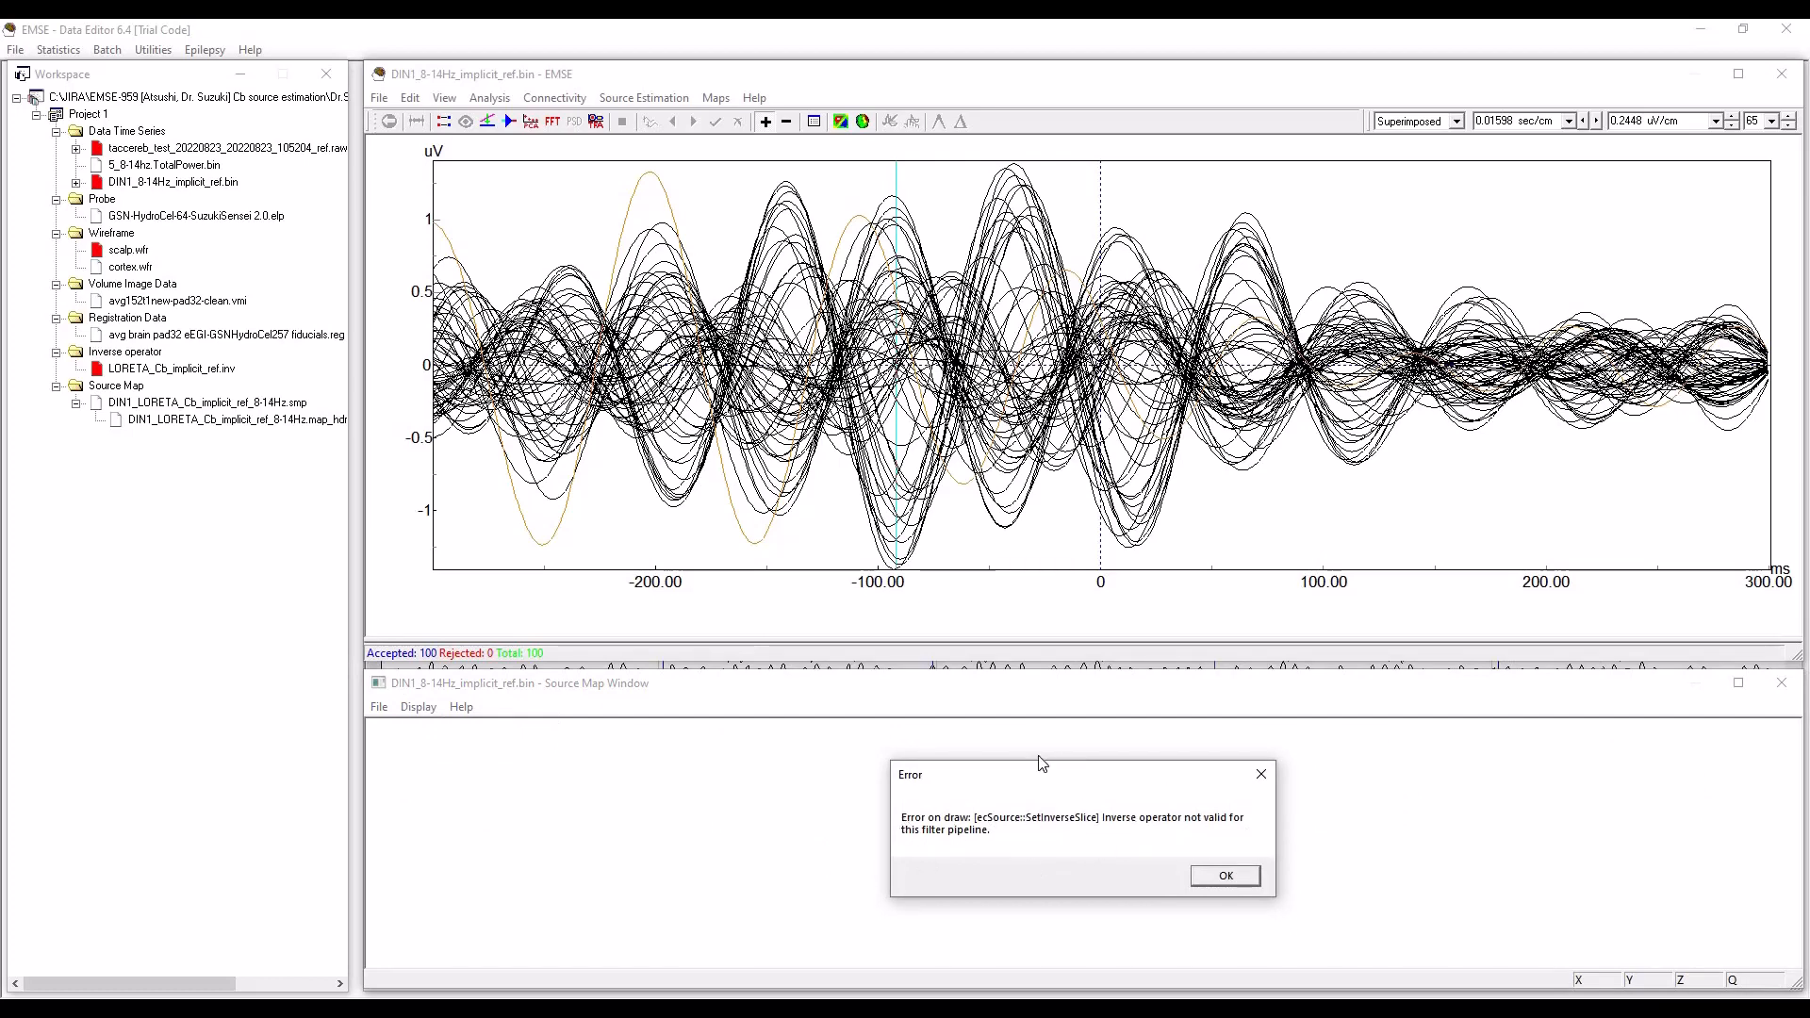
left_click_drag(1062, 783, 1036, 736)
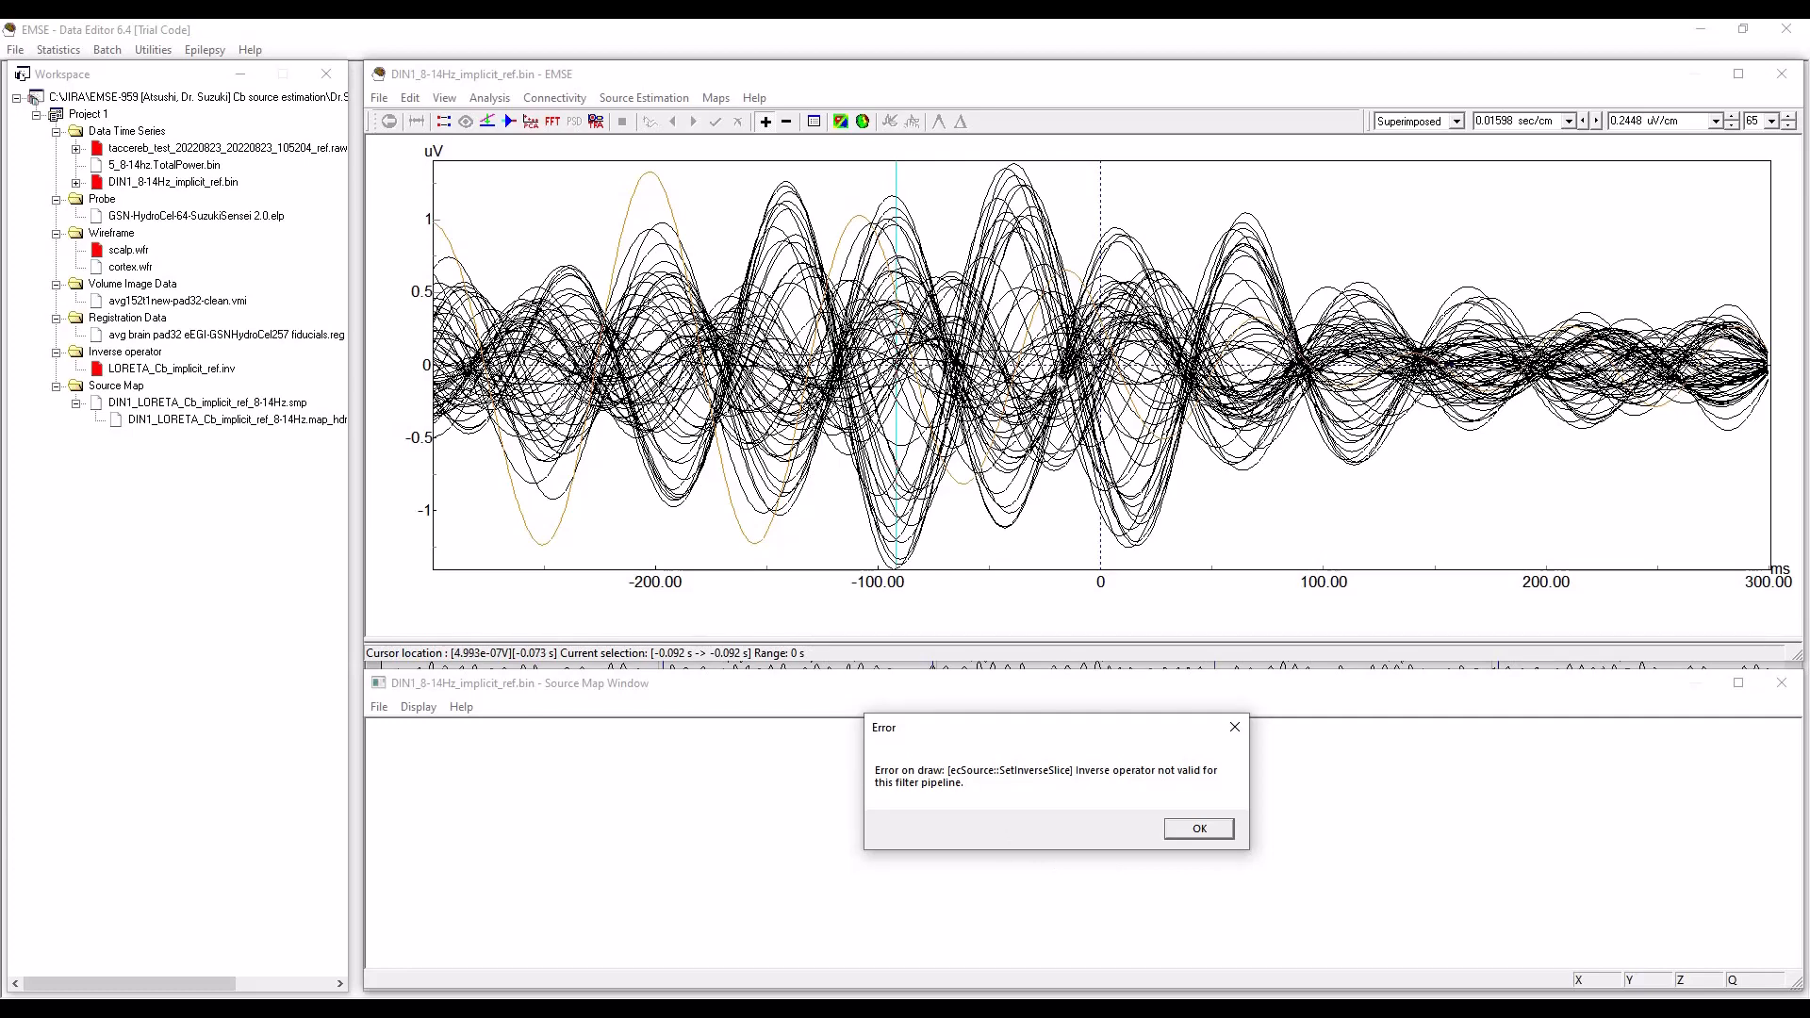
left_click(1197, 831)
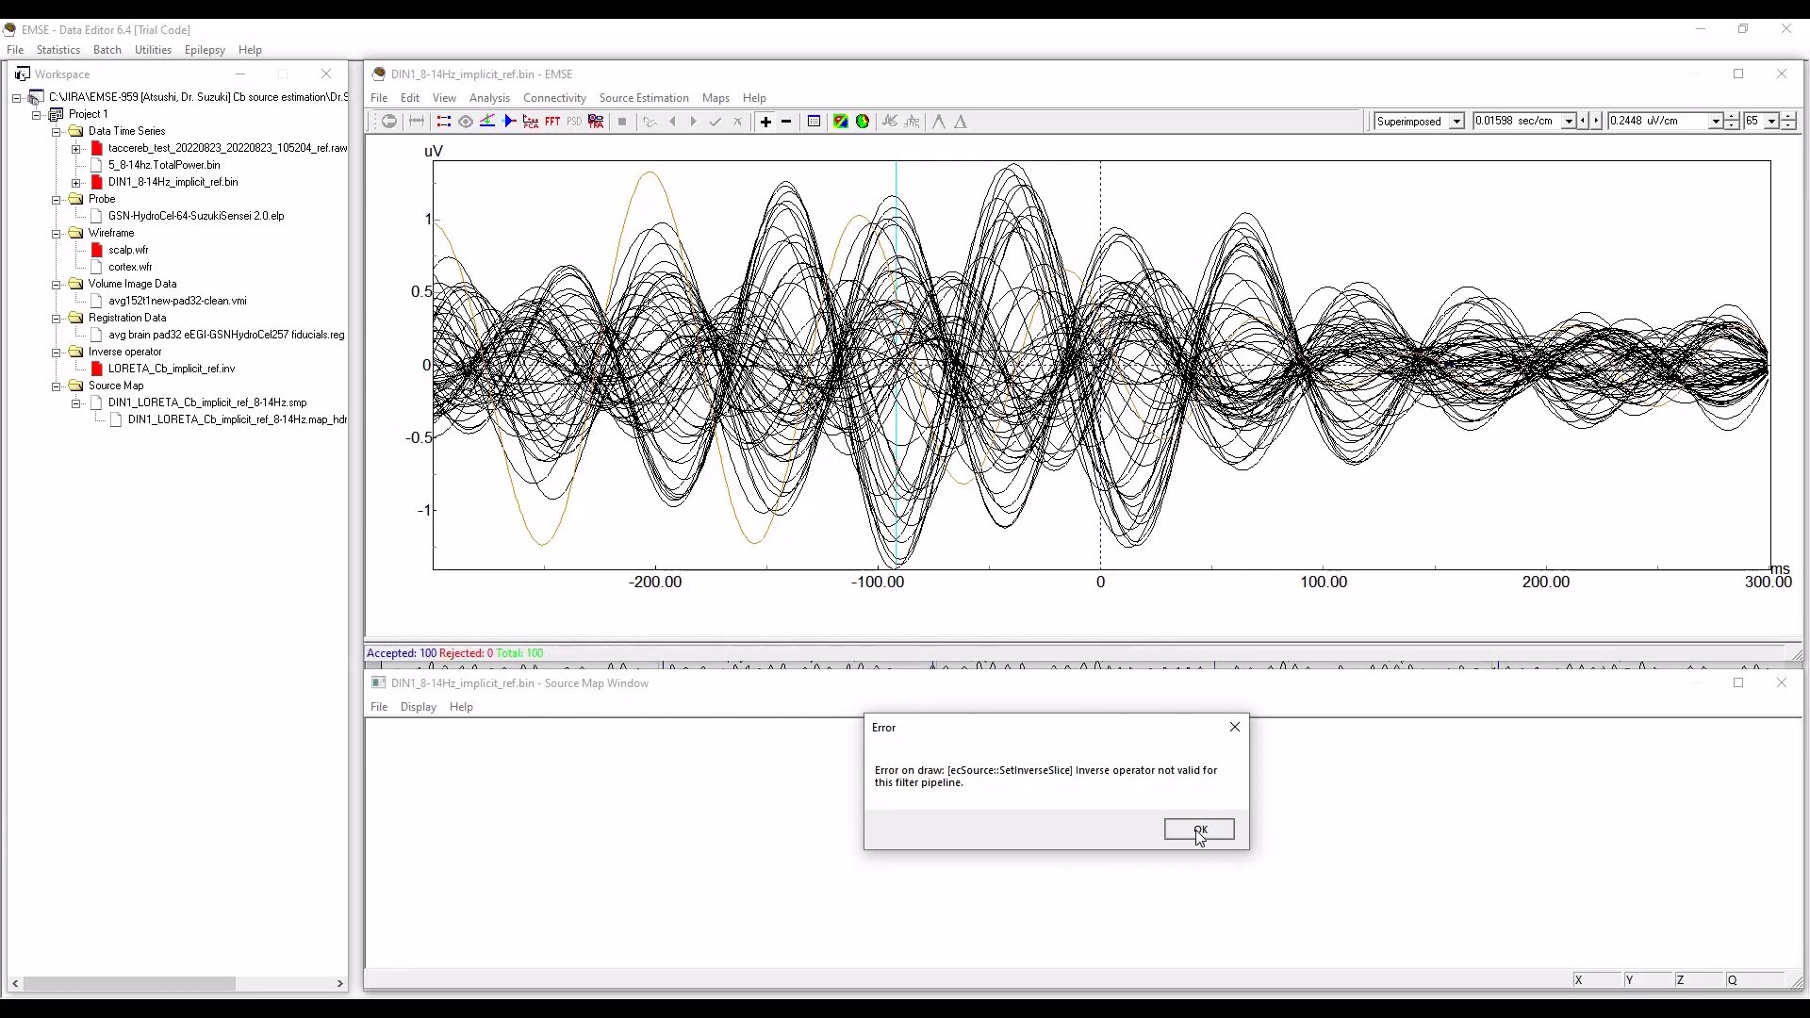
Close the source map window and unload the inverse operator LORETA_Cb_implicit_ref.inv.
left_click(1782, 683)
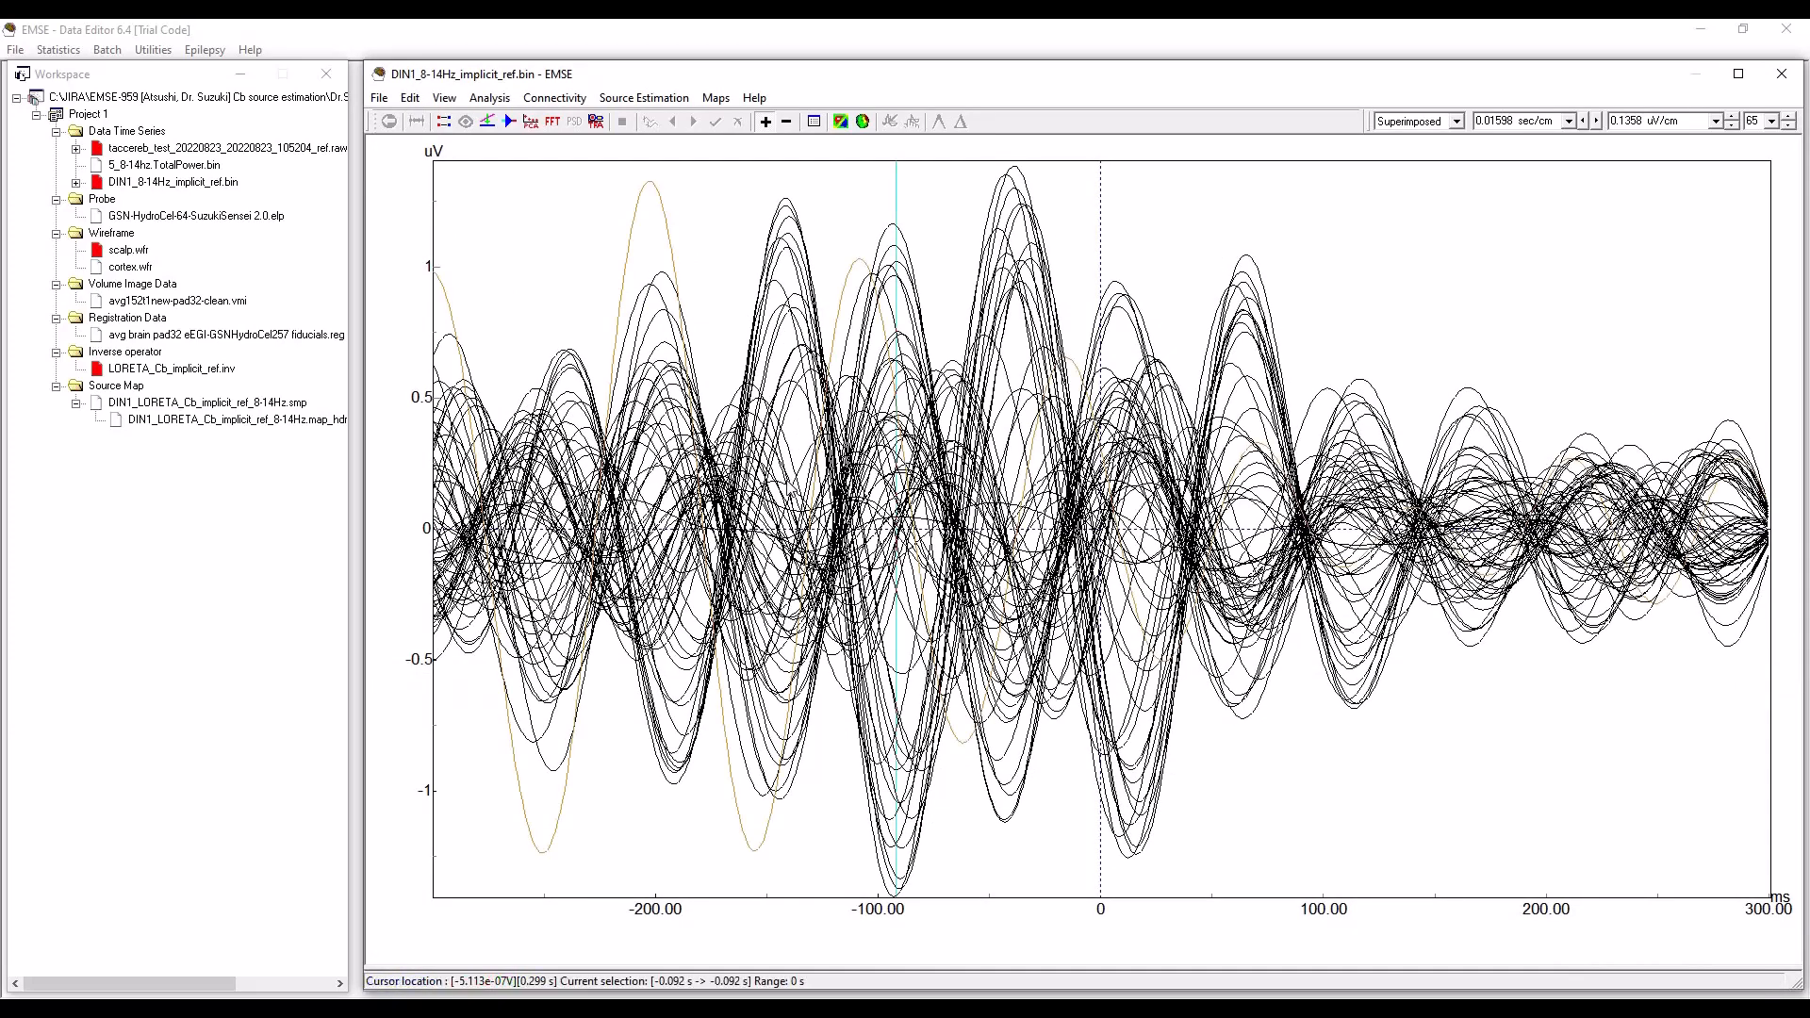
right_click(151, 372)
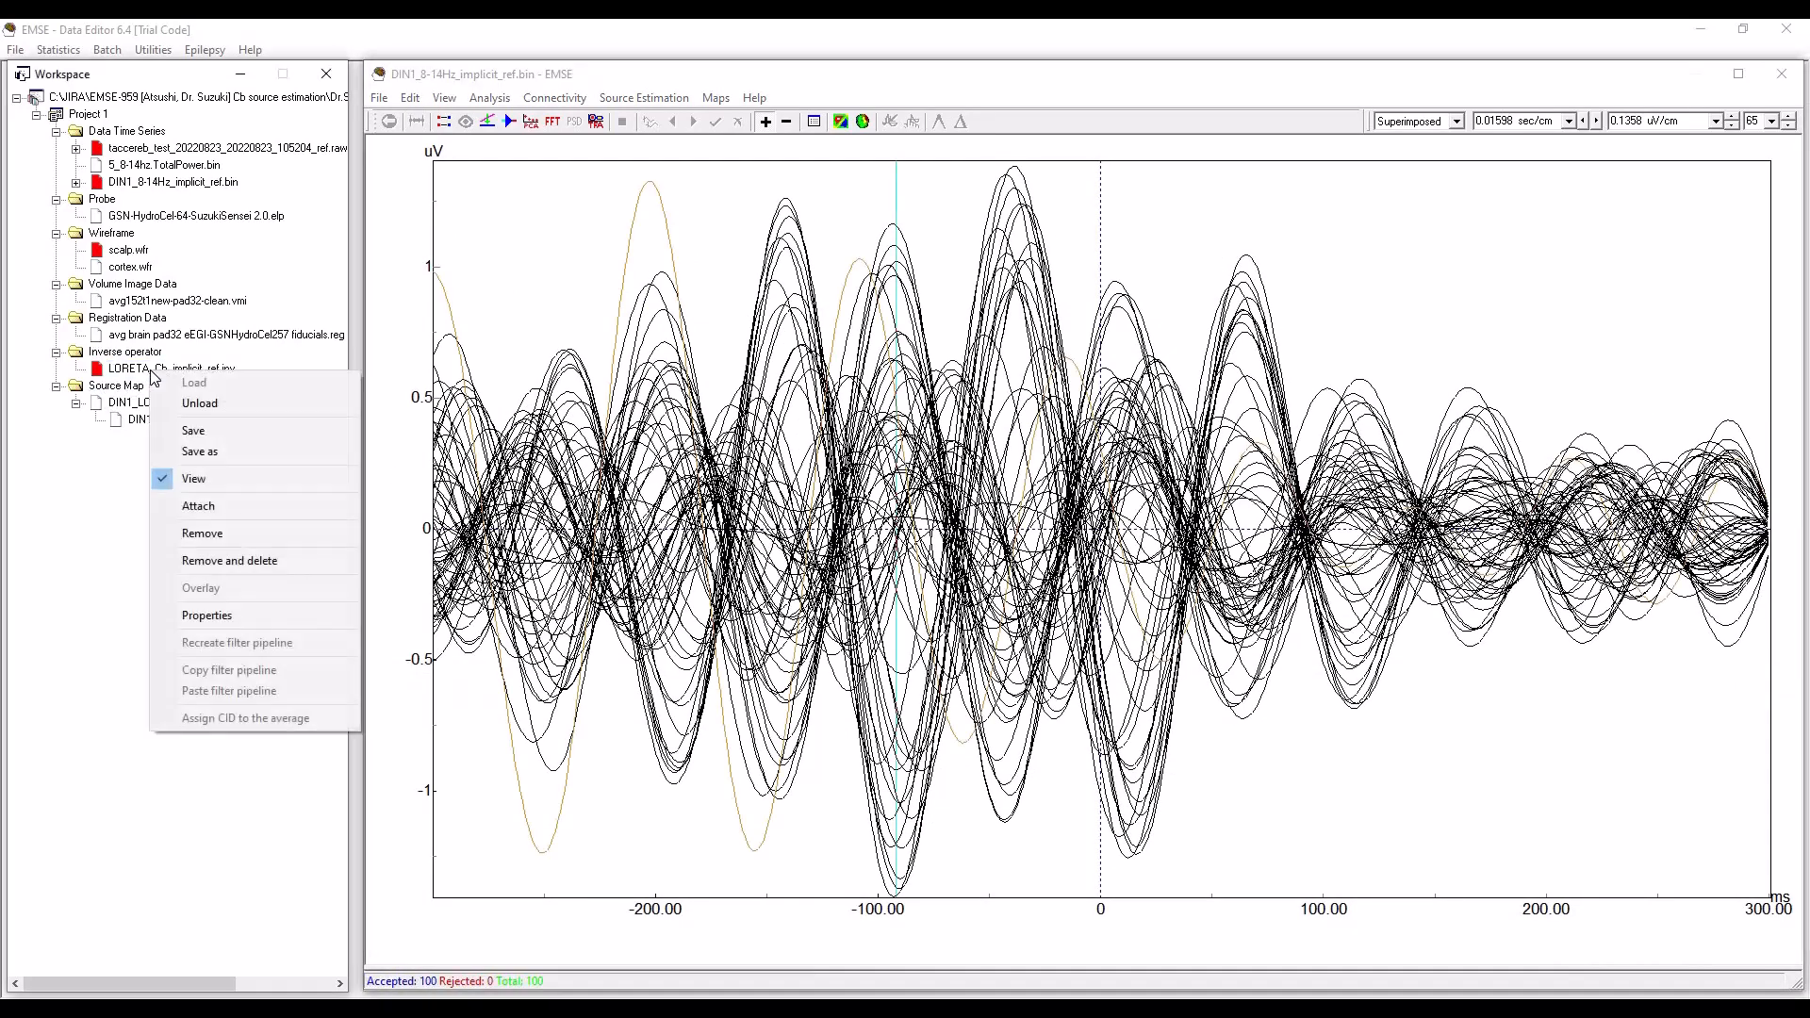
left_click(201, 411)
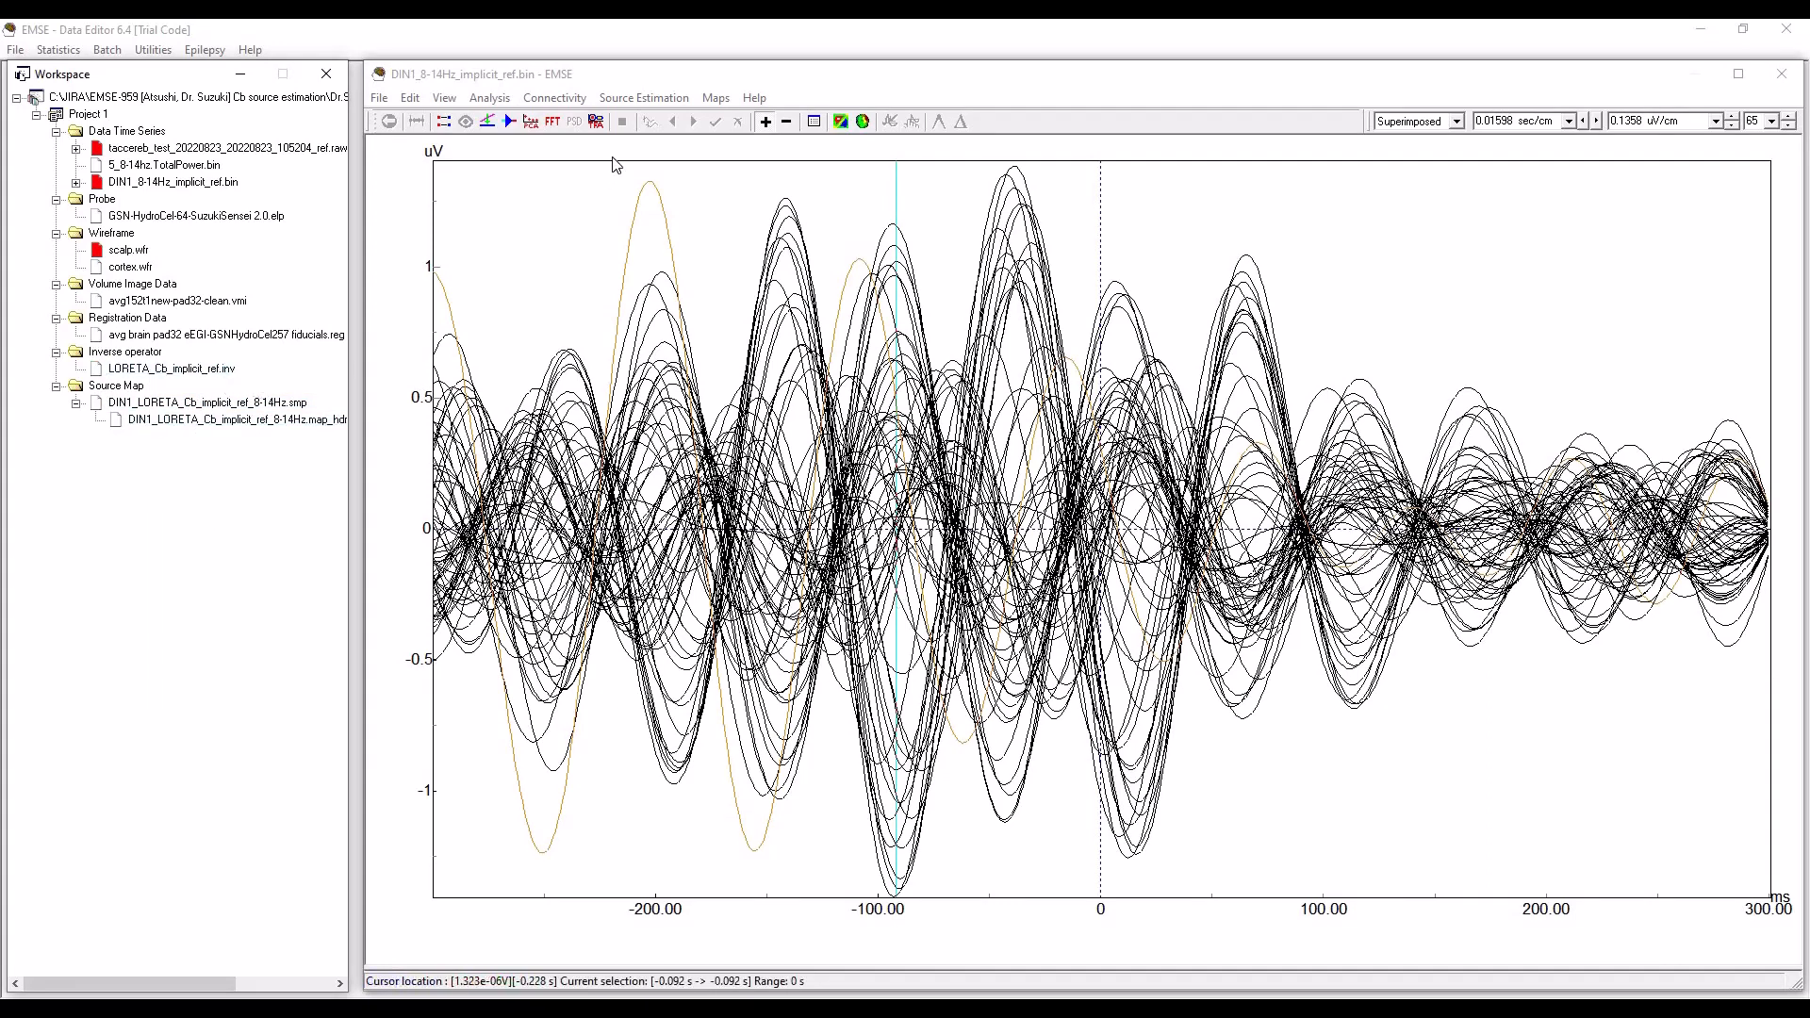
Review the source model and forward method settings, then run a LORETA tomographic source estimation on the common-average-referenced data.
left_click(641, 99)
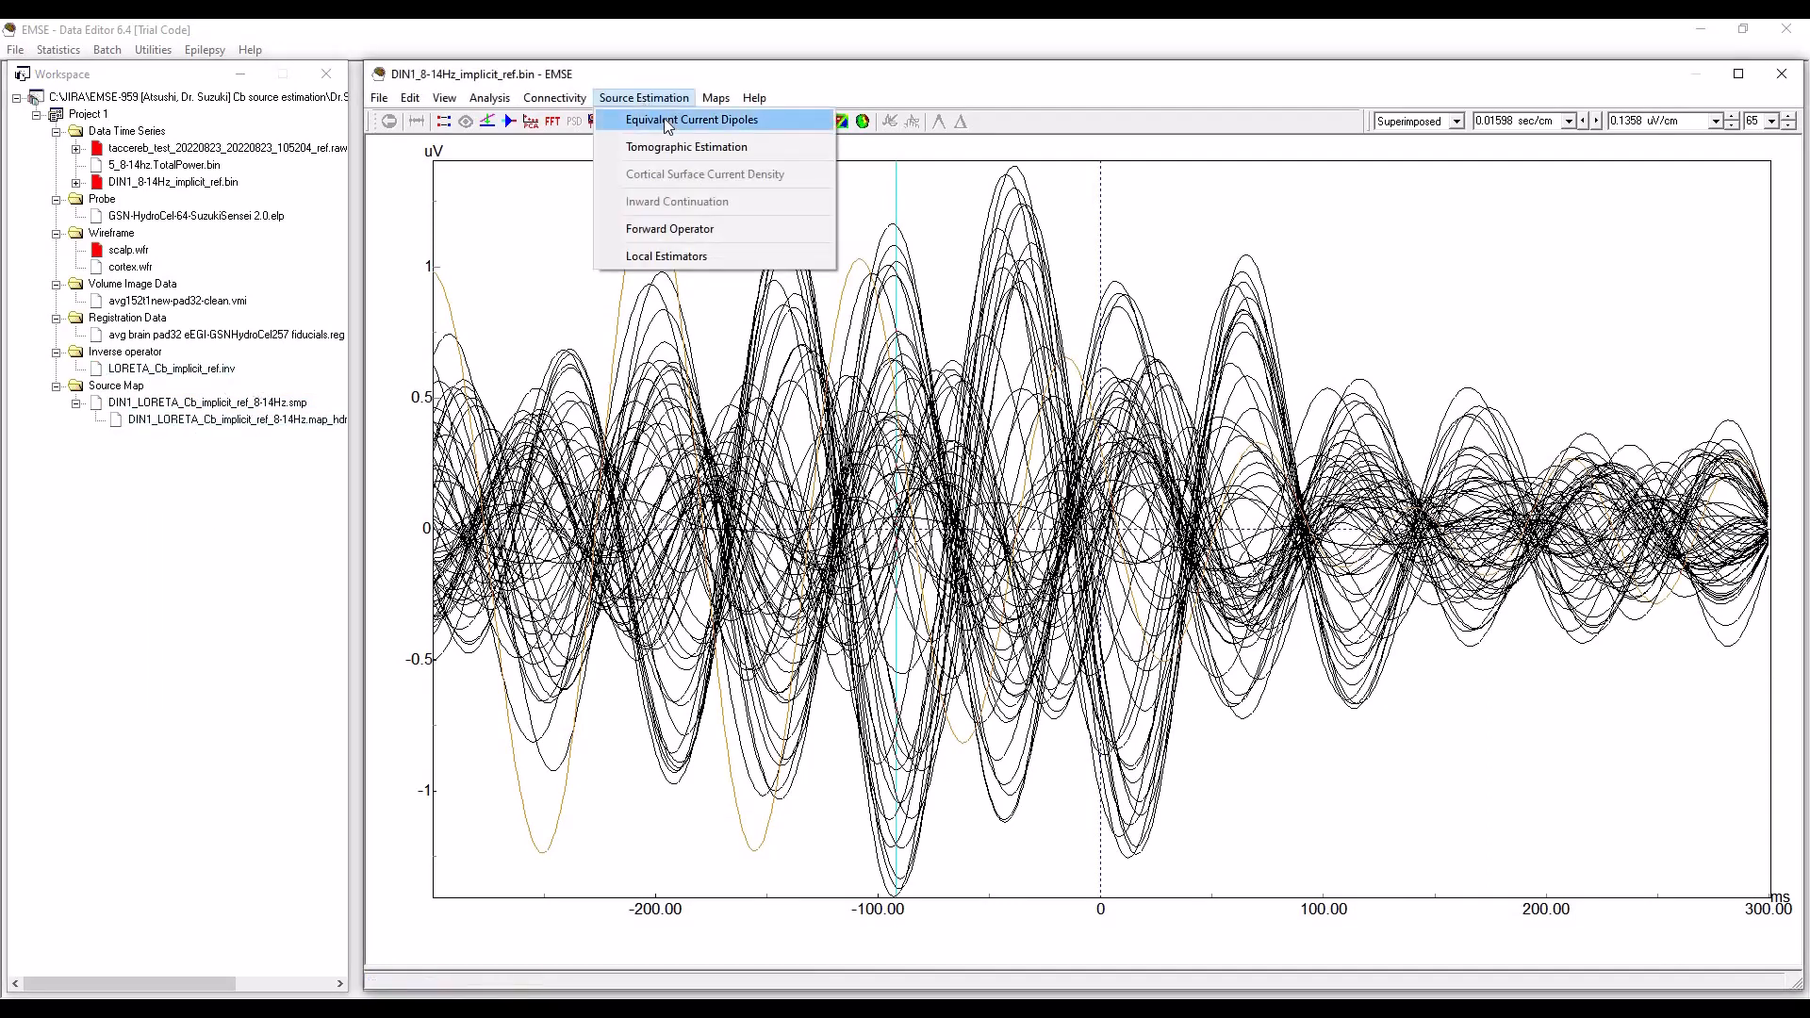
left_click(698, 148)
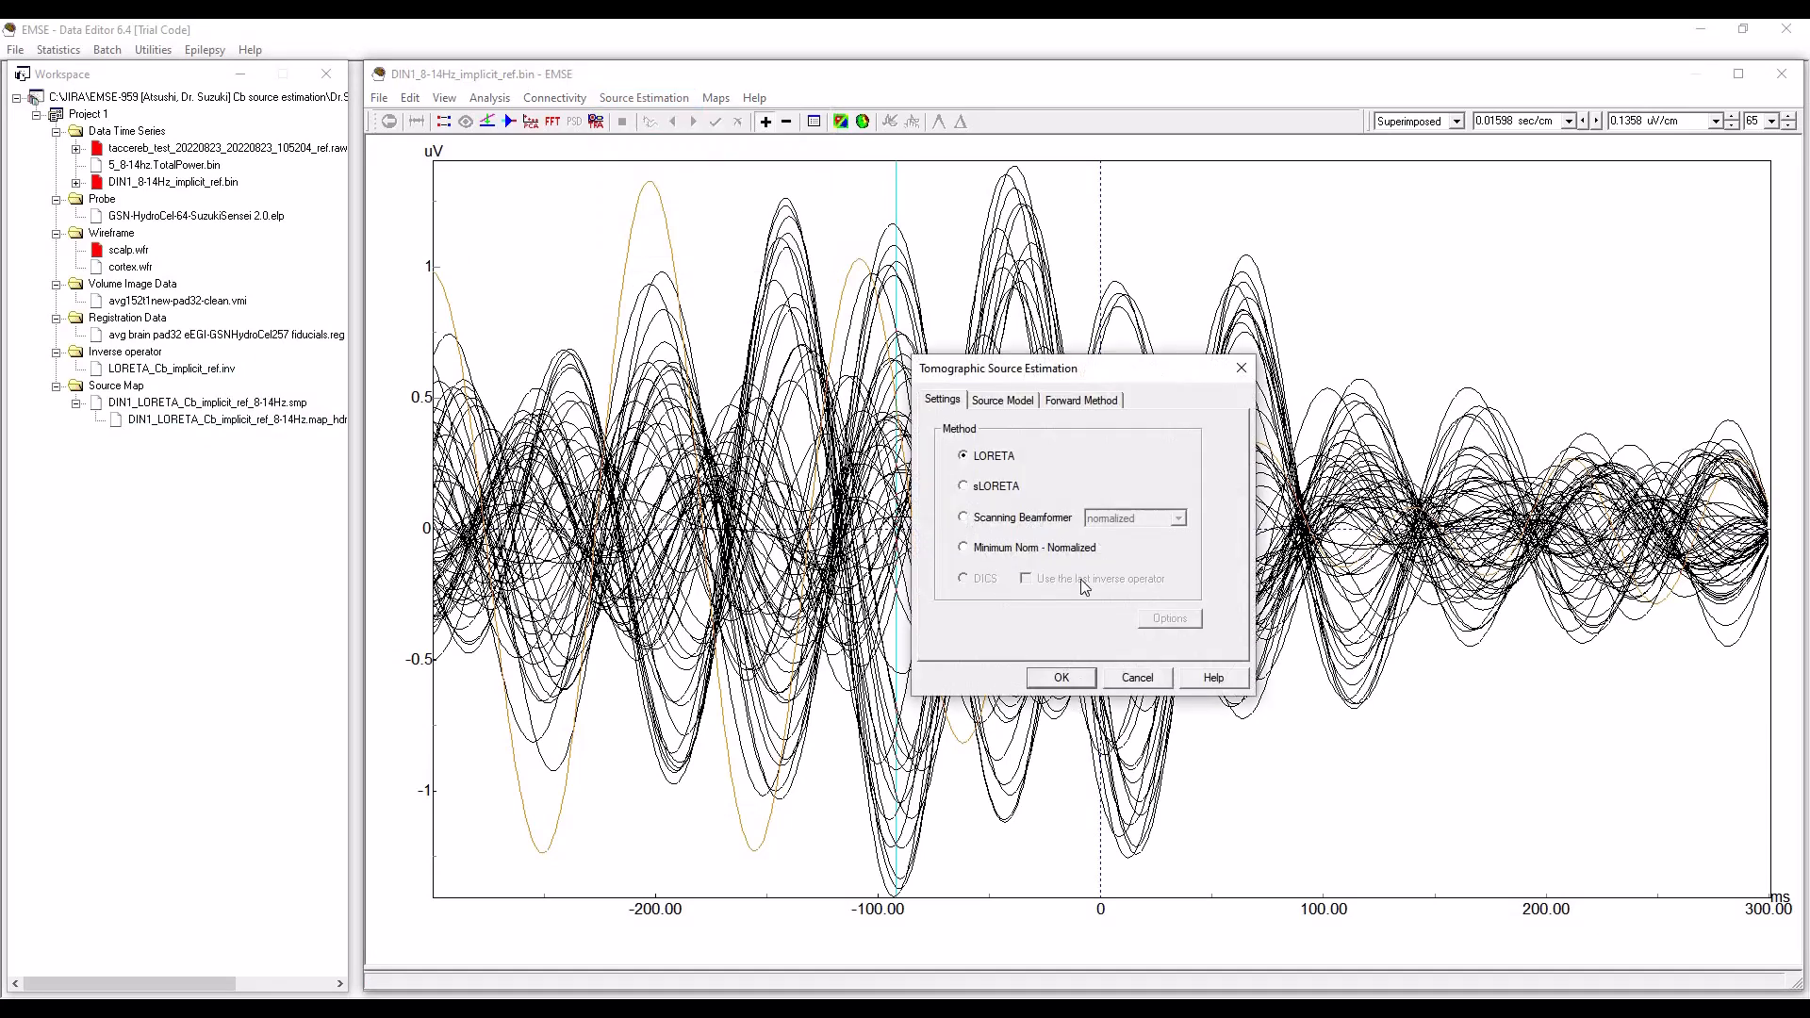
left_click(1008, 406)
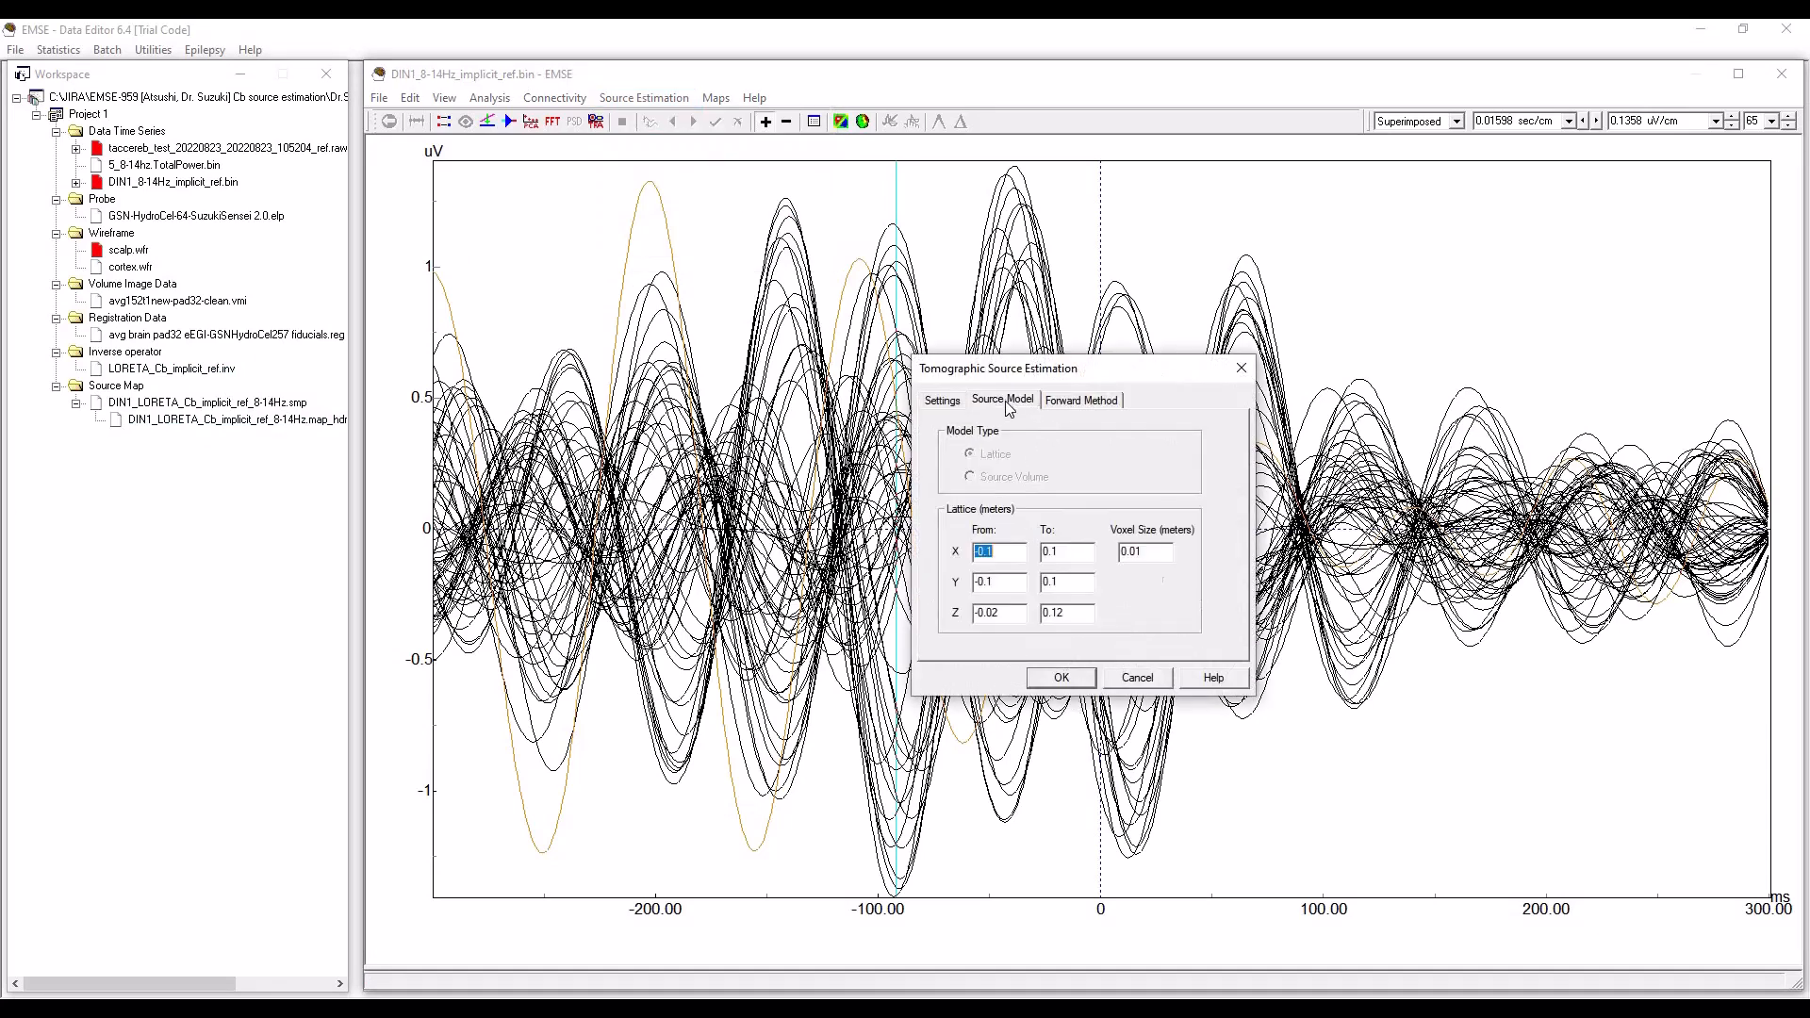
left_click(1087, 404)
left_click(944, 401)
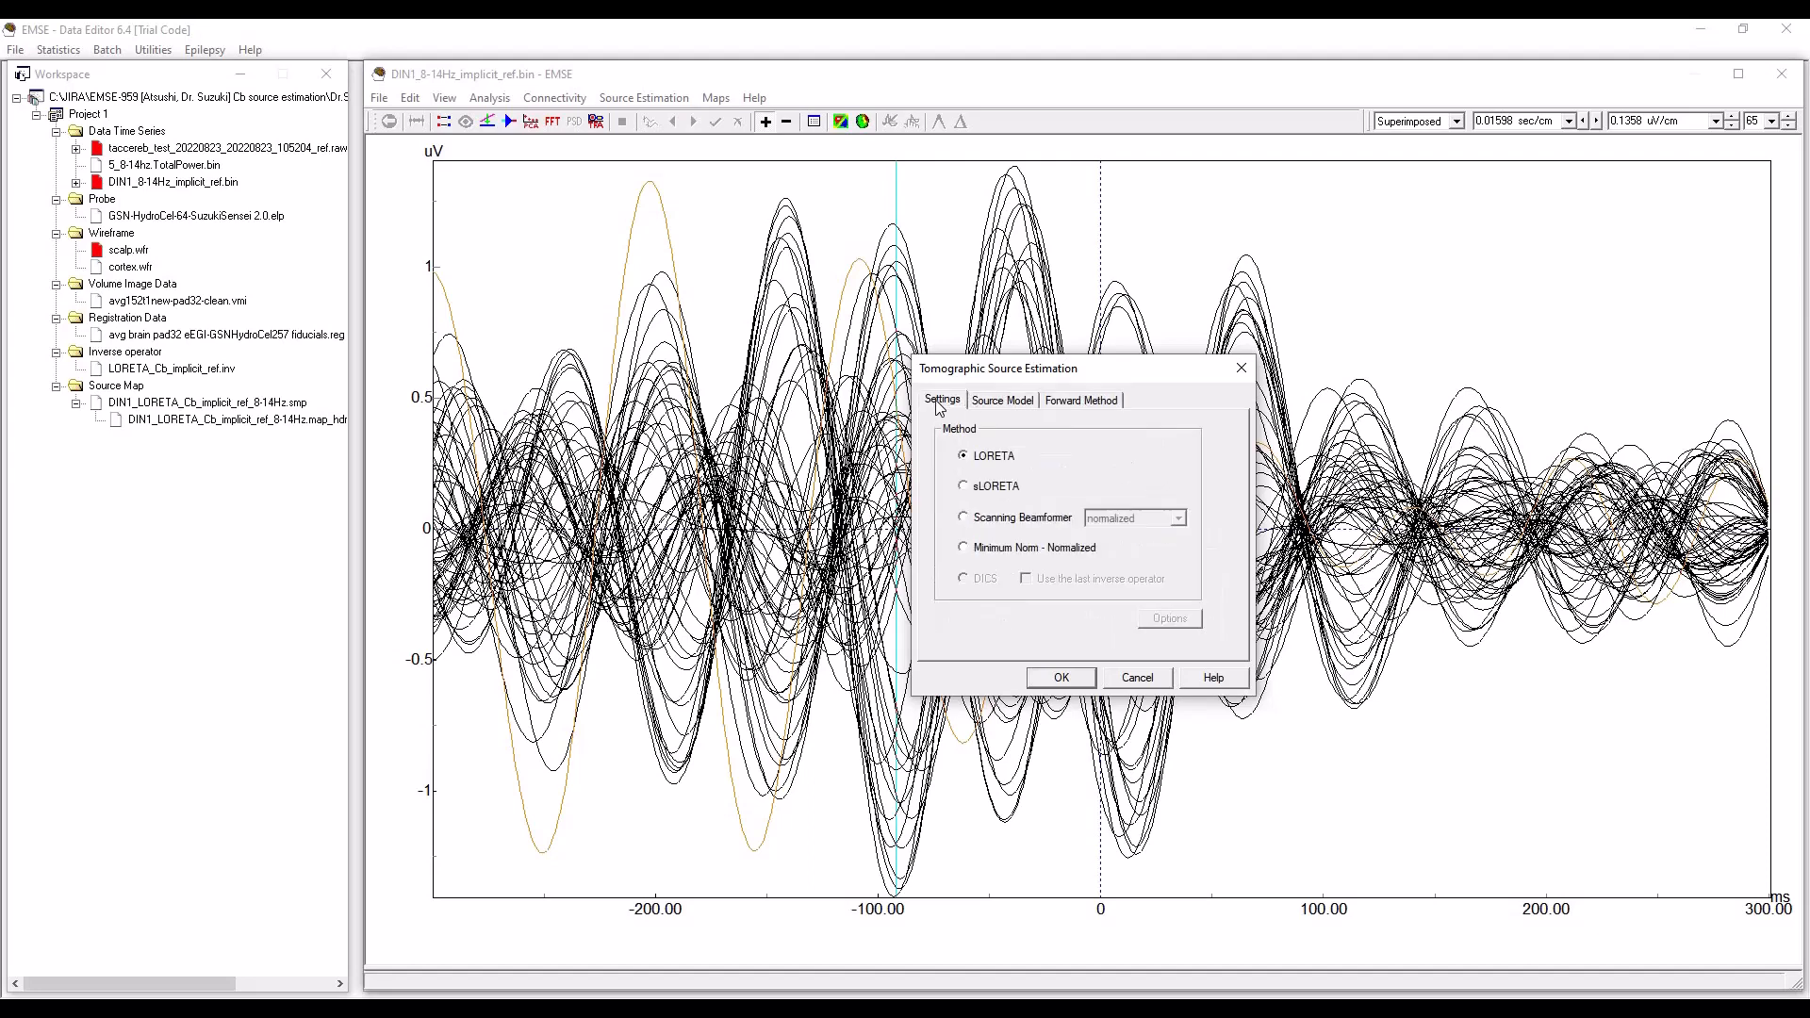
left_click(1062, 677)
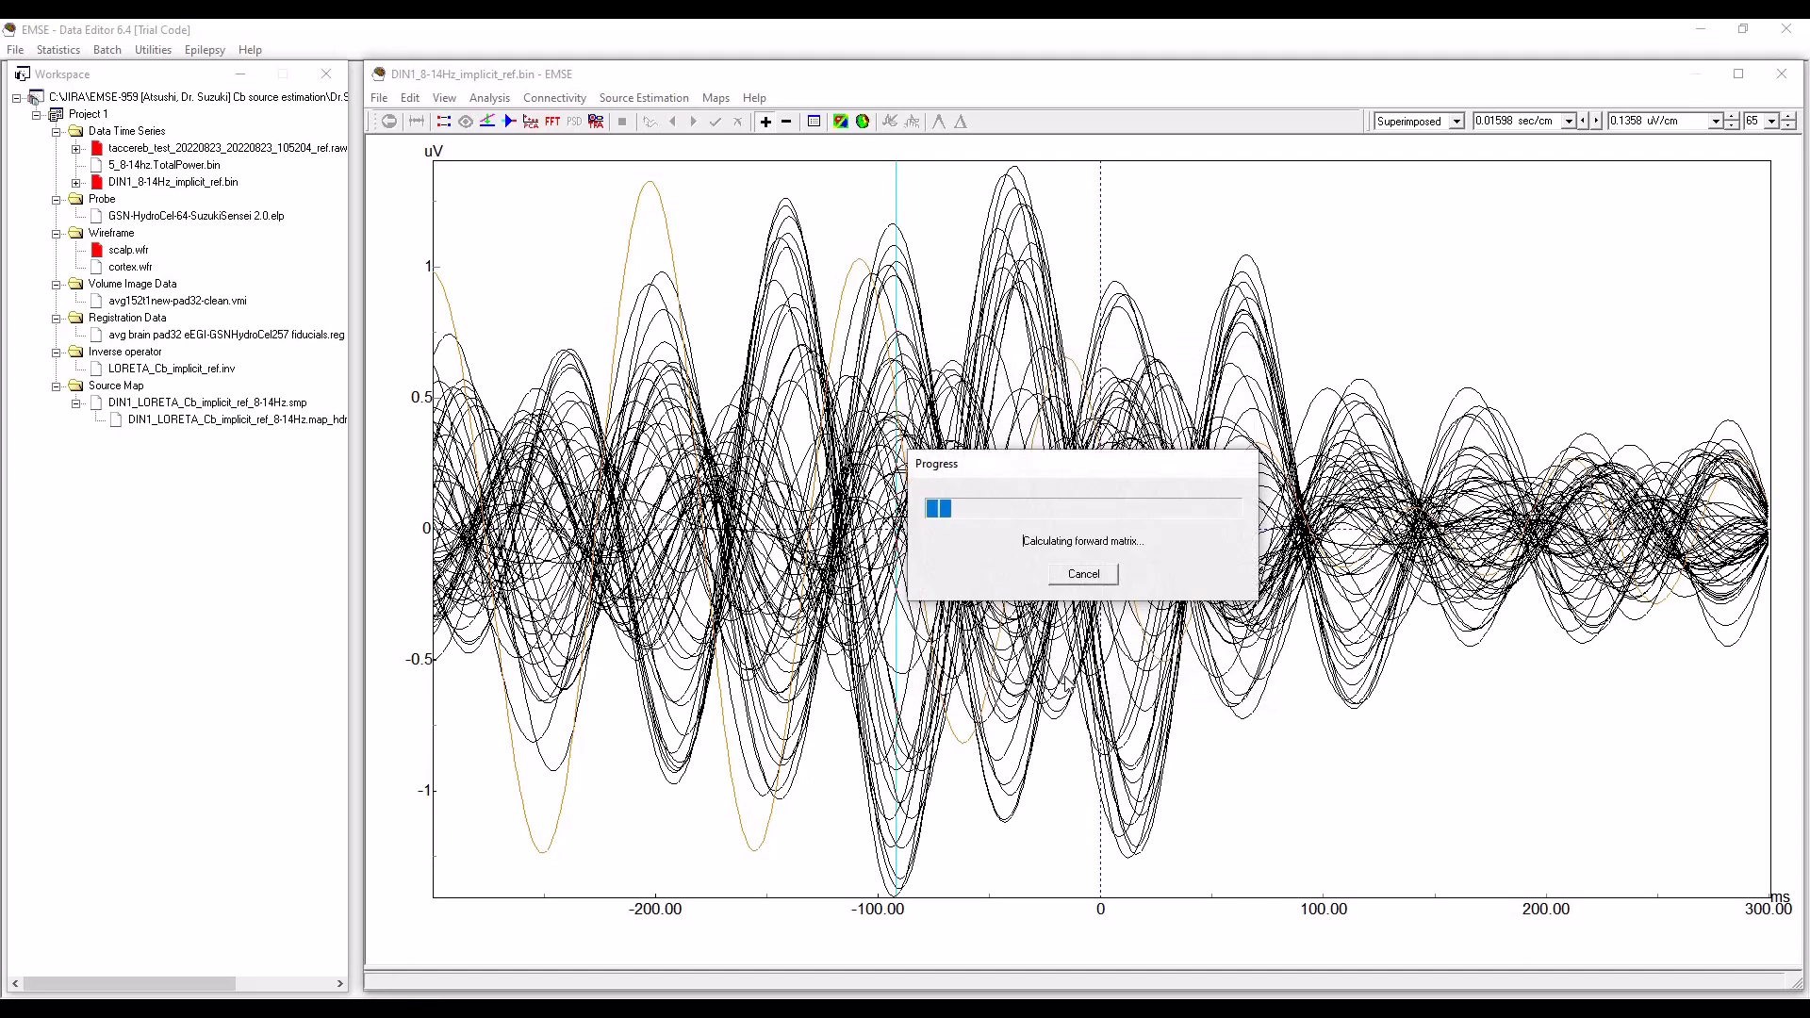
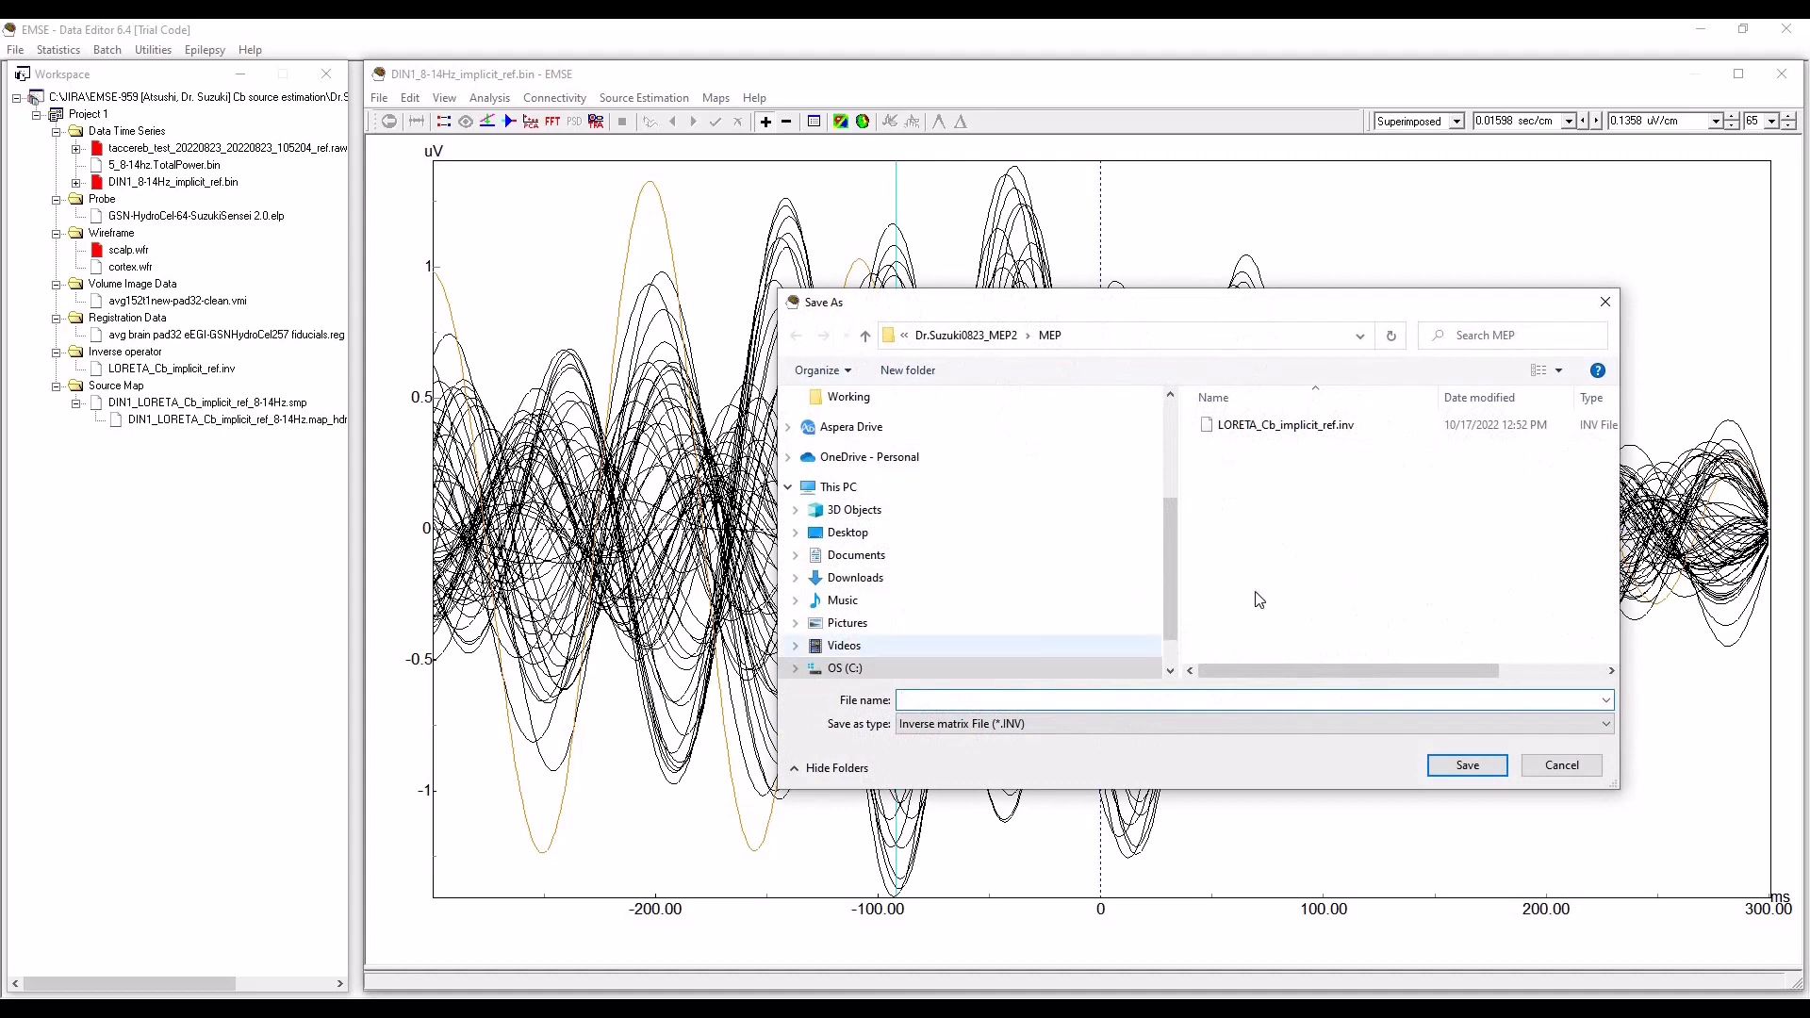
Save the new inverse operator as LORETA_Cb_CAR.inv and add it to the workspace in Project 1.
left_click(1304, 426)
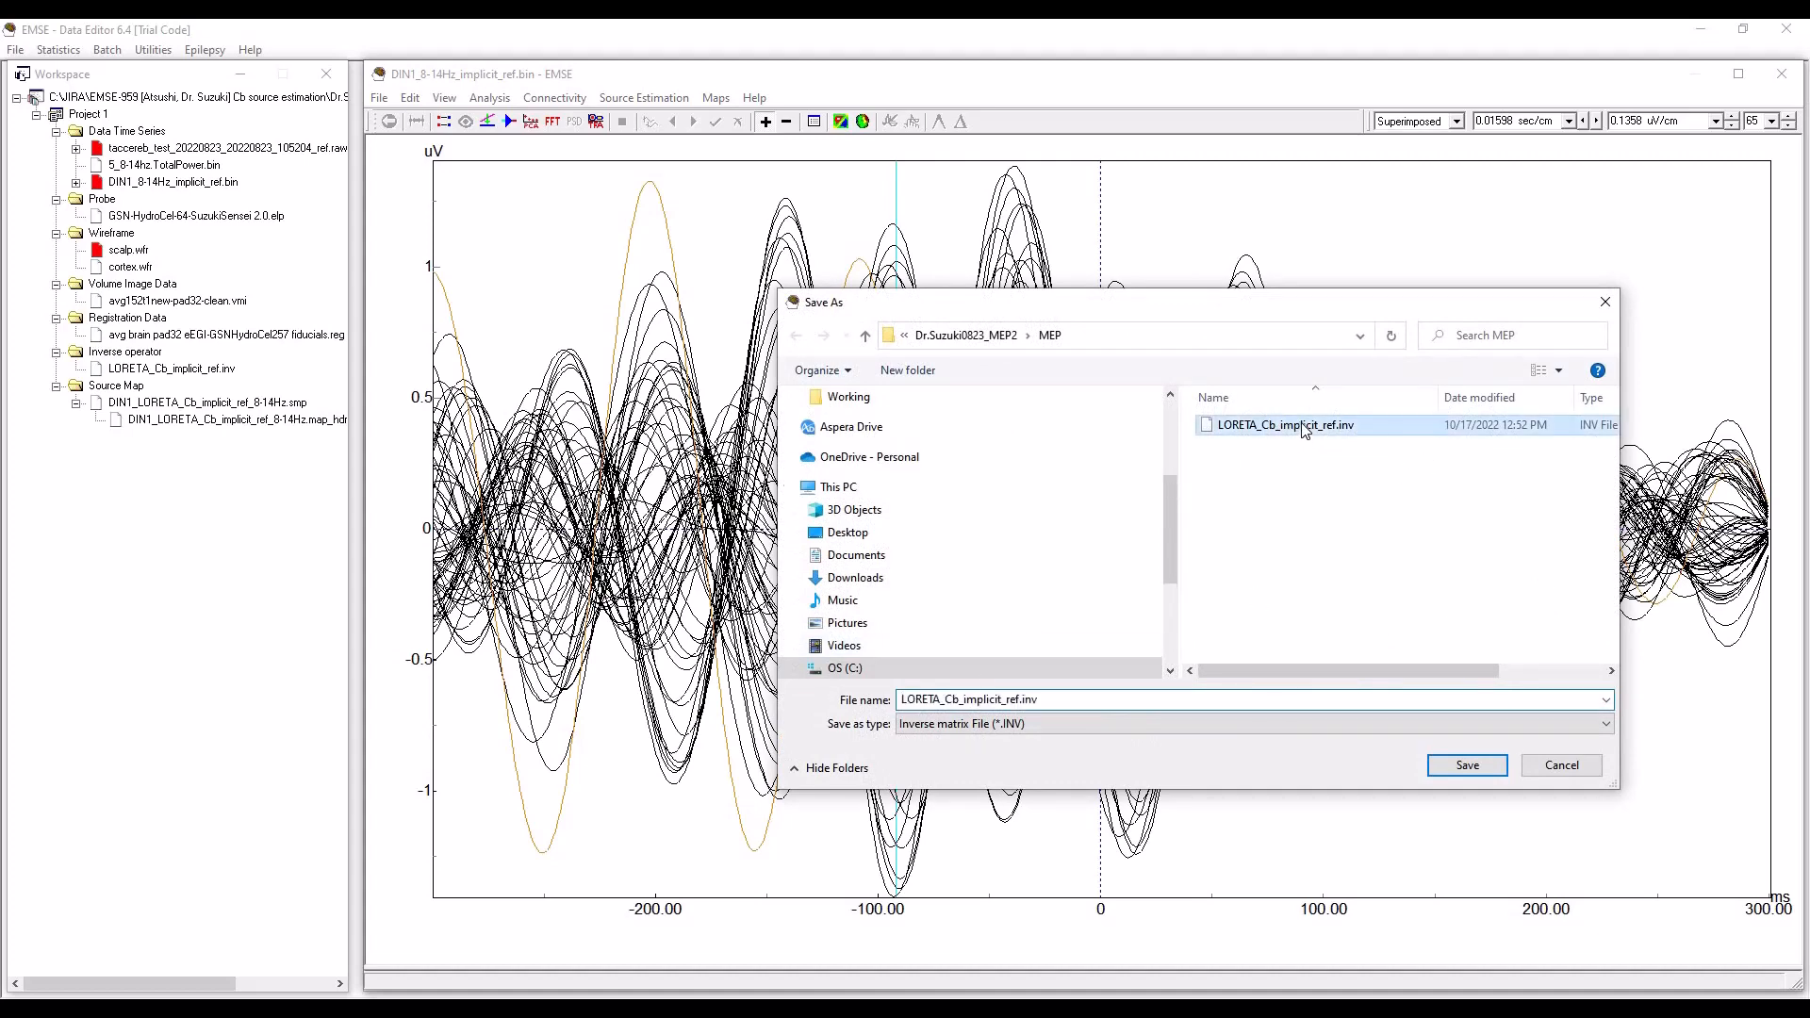
double_click(1019, 698)
left_click(1019, 701)
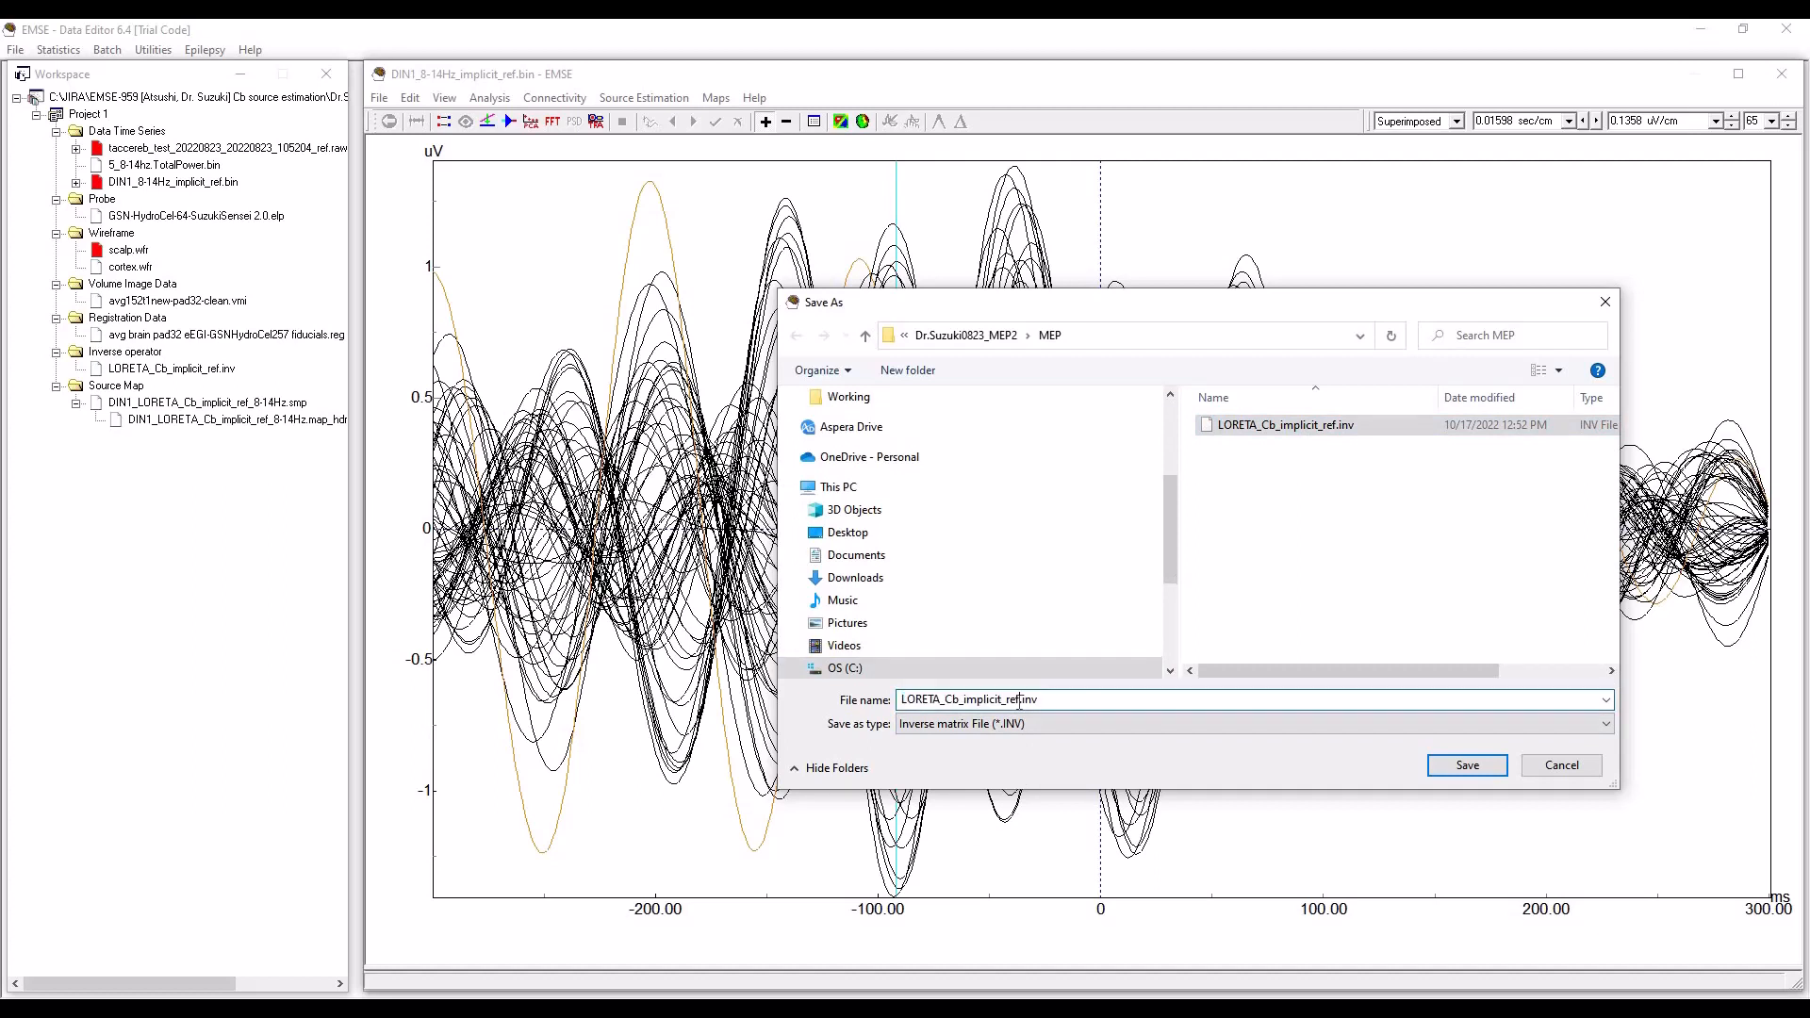
key("BackSpace")
key("BackSpace")
key("BackSpace")
key("BackSpace")
key("BackSpace")
key("BackSpace")
key("BackSpace")
key("BackSpace")
key("BackSpace")
key("BackSpace")
key("BackSpace")
key("BackSpace")
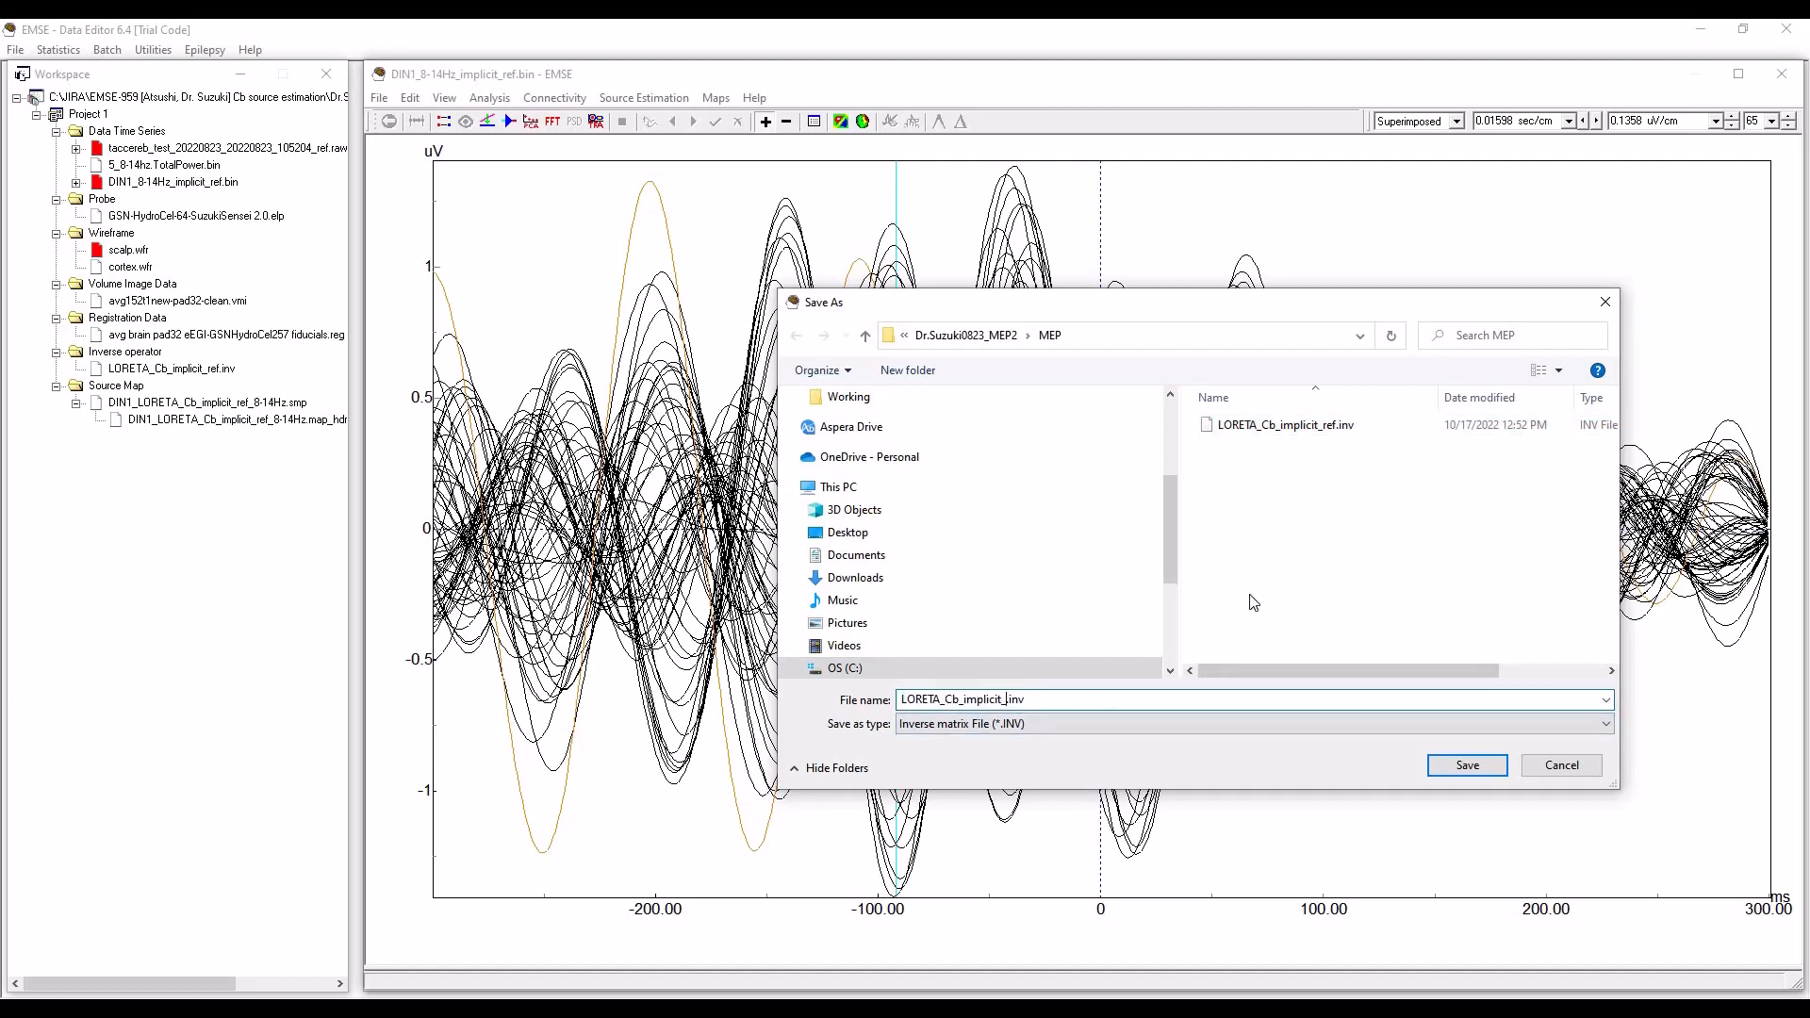
type("CAR")
left_click(1466, 767)
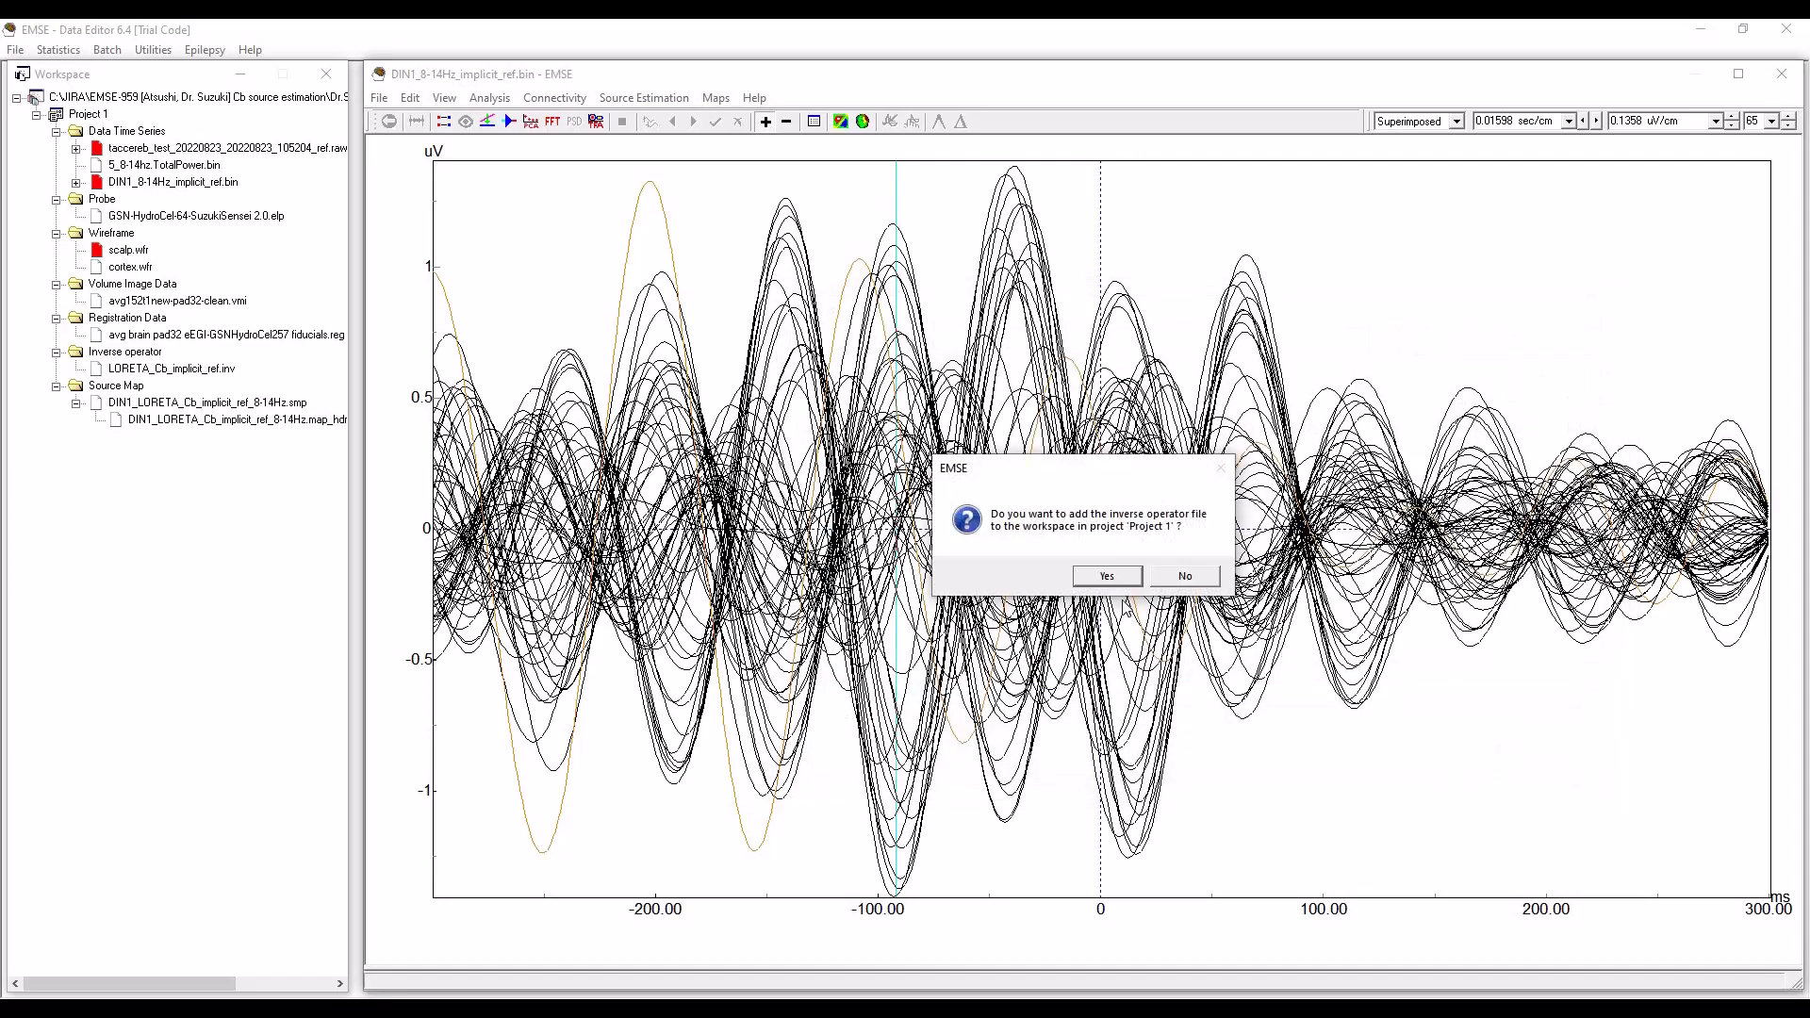
left_click(1107, 576)
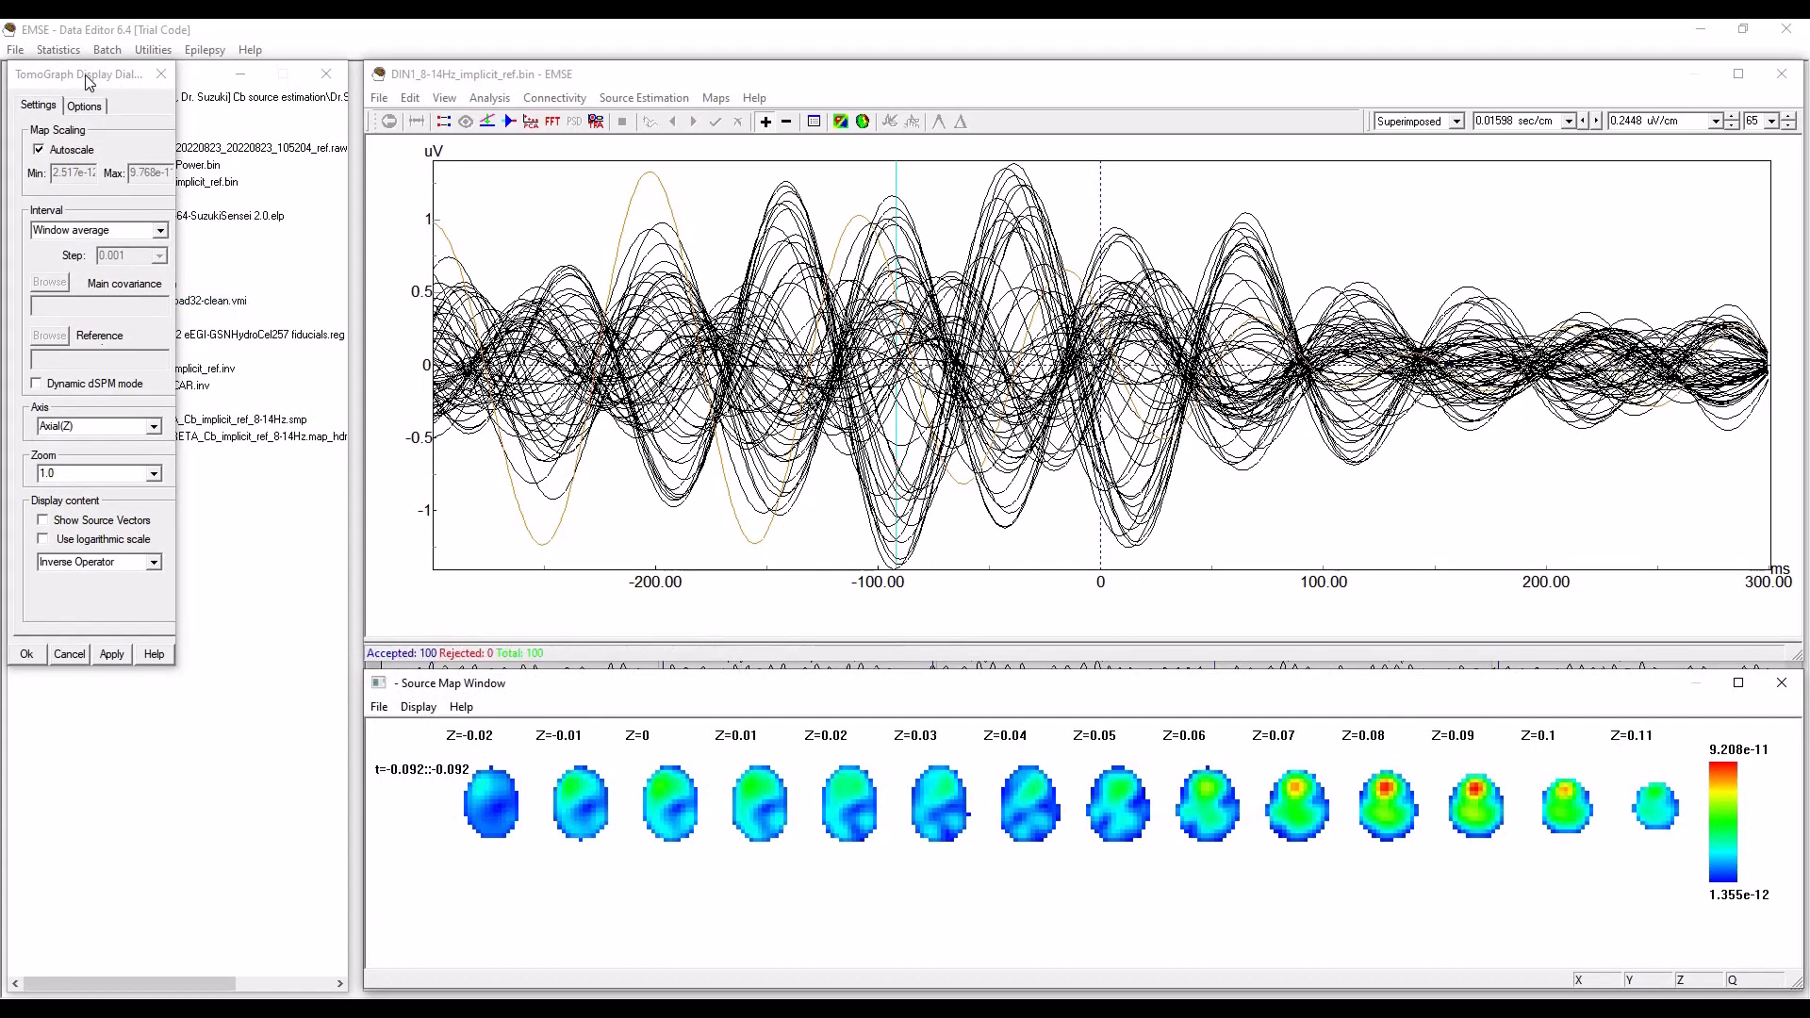
left_click_drag(121, 83, 187, 322)
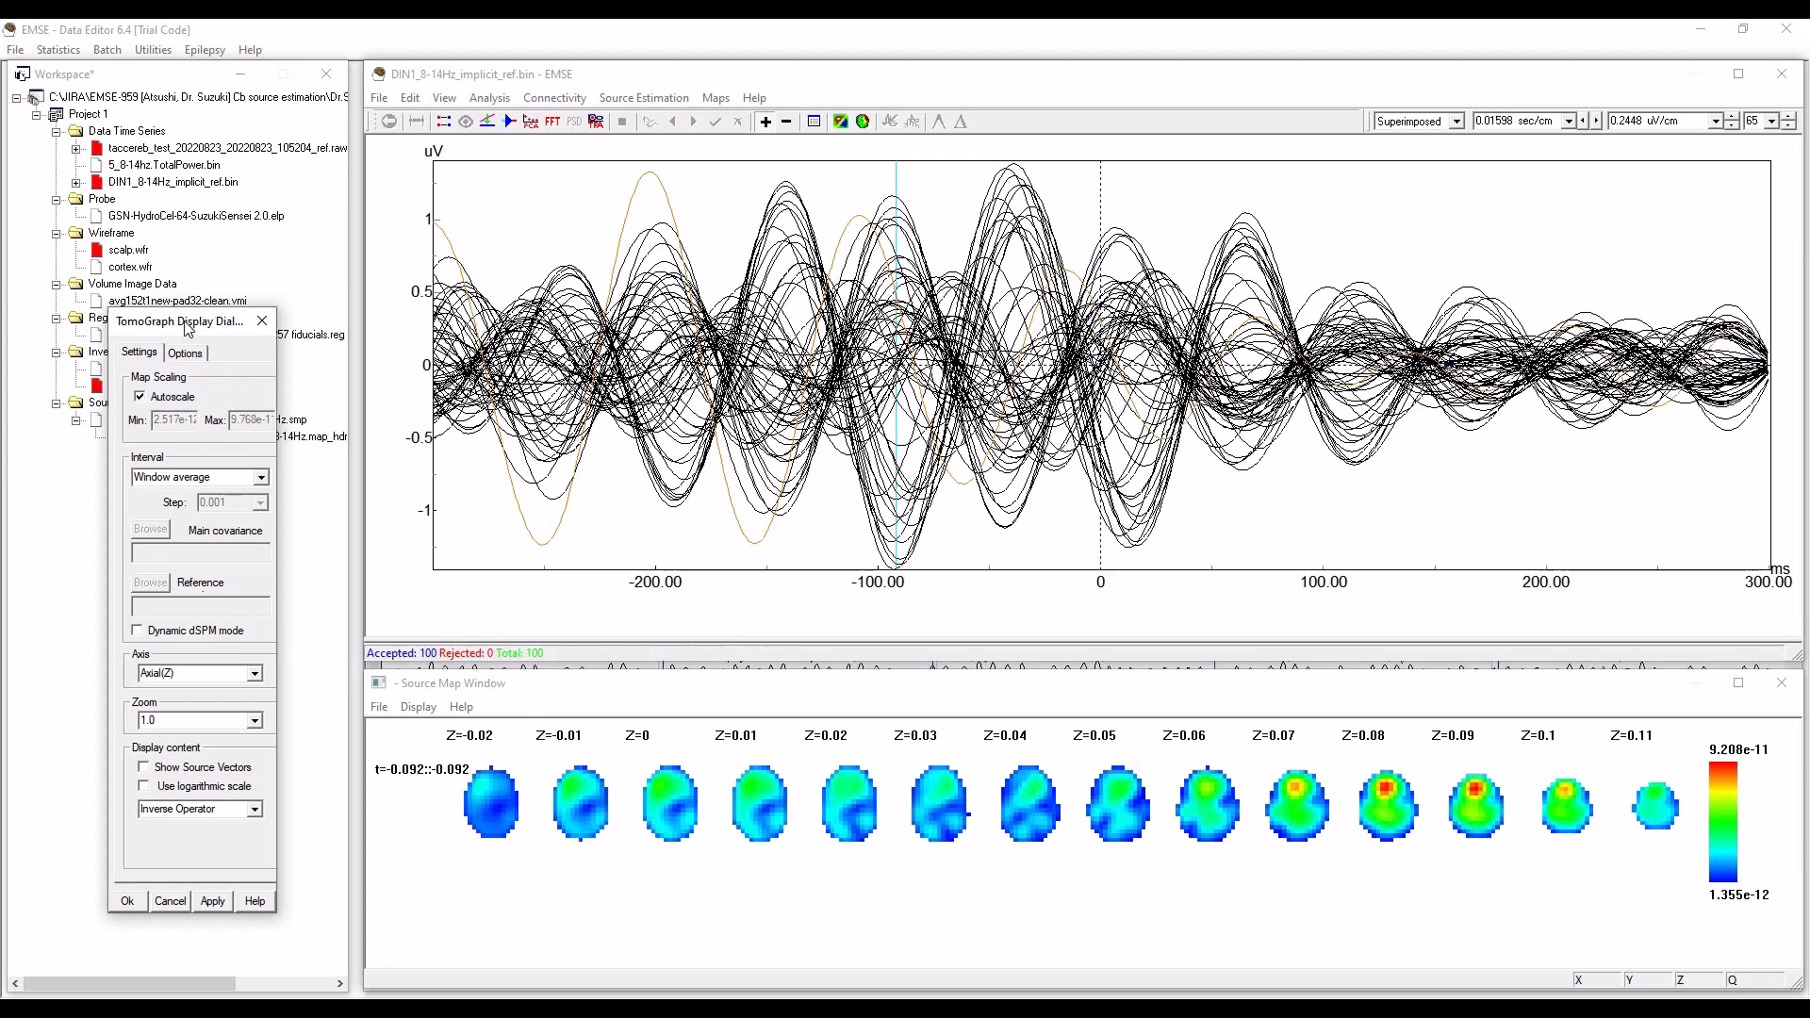
left_click_drag(190, 327, 171, 320)
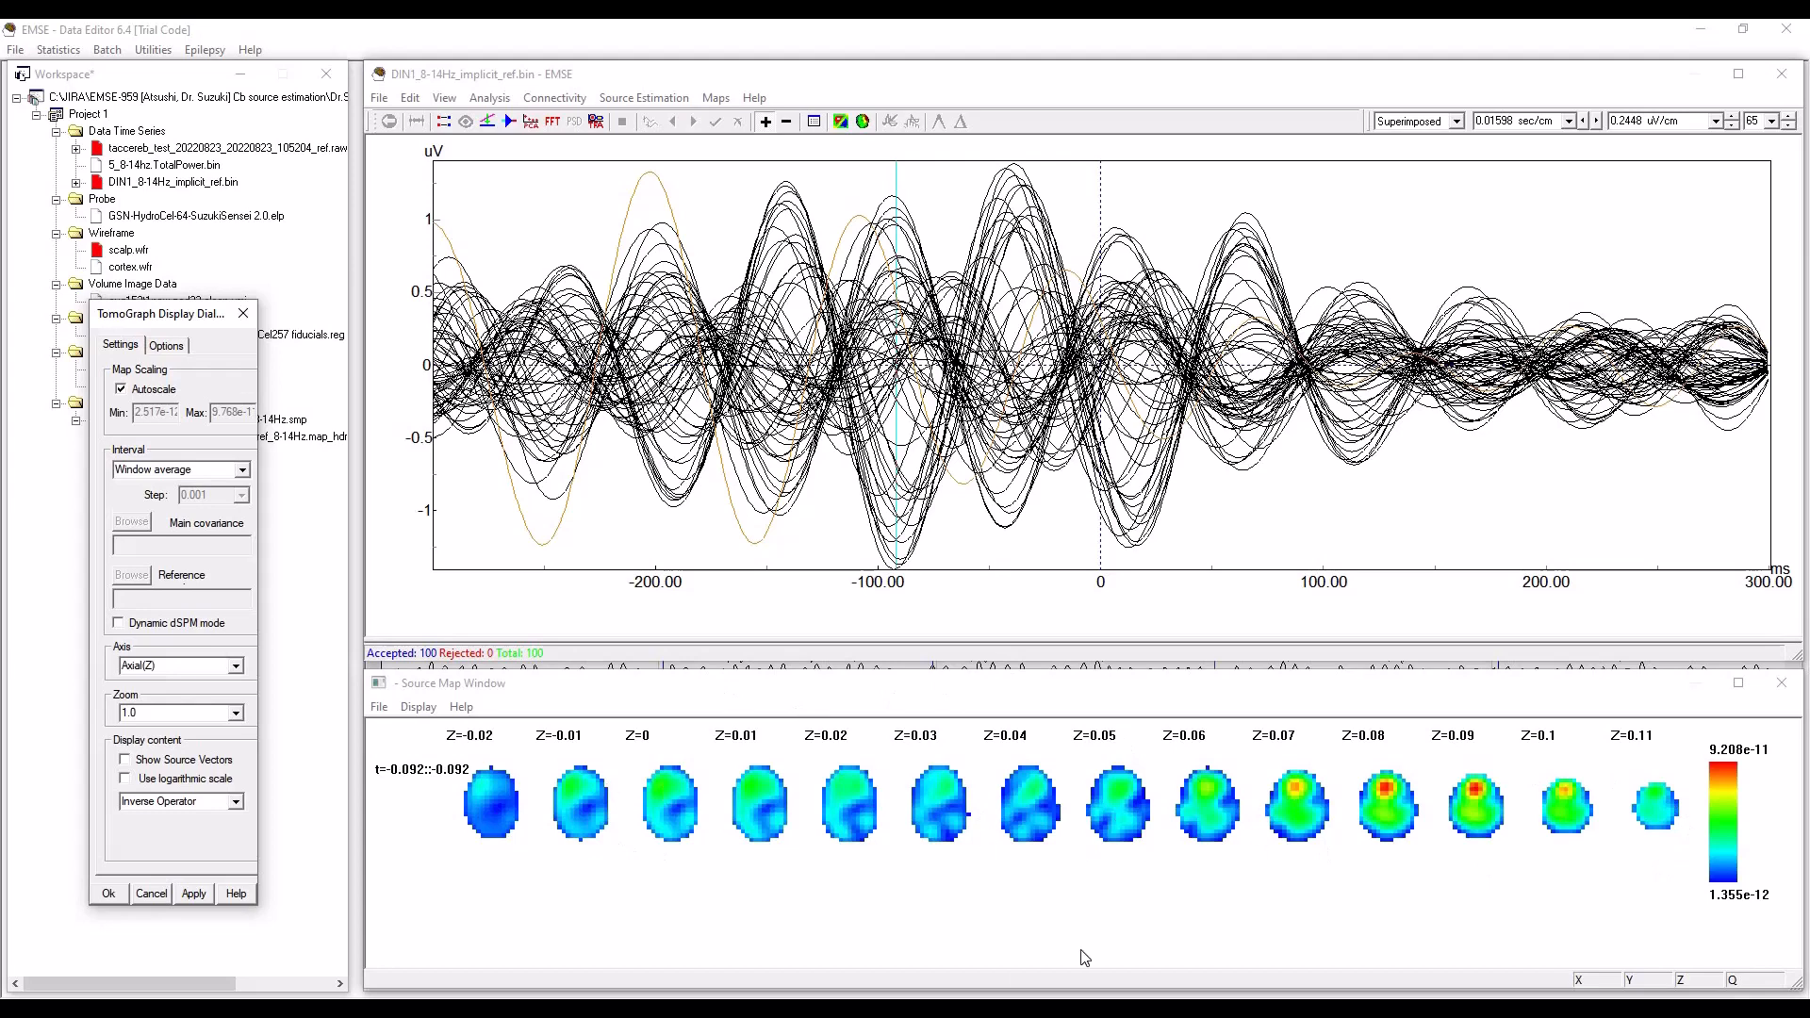
left_click(667, 1011)
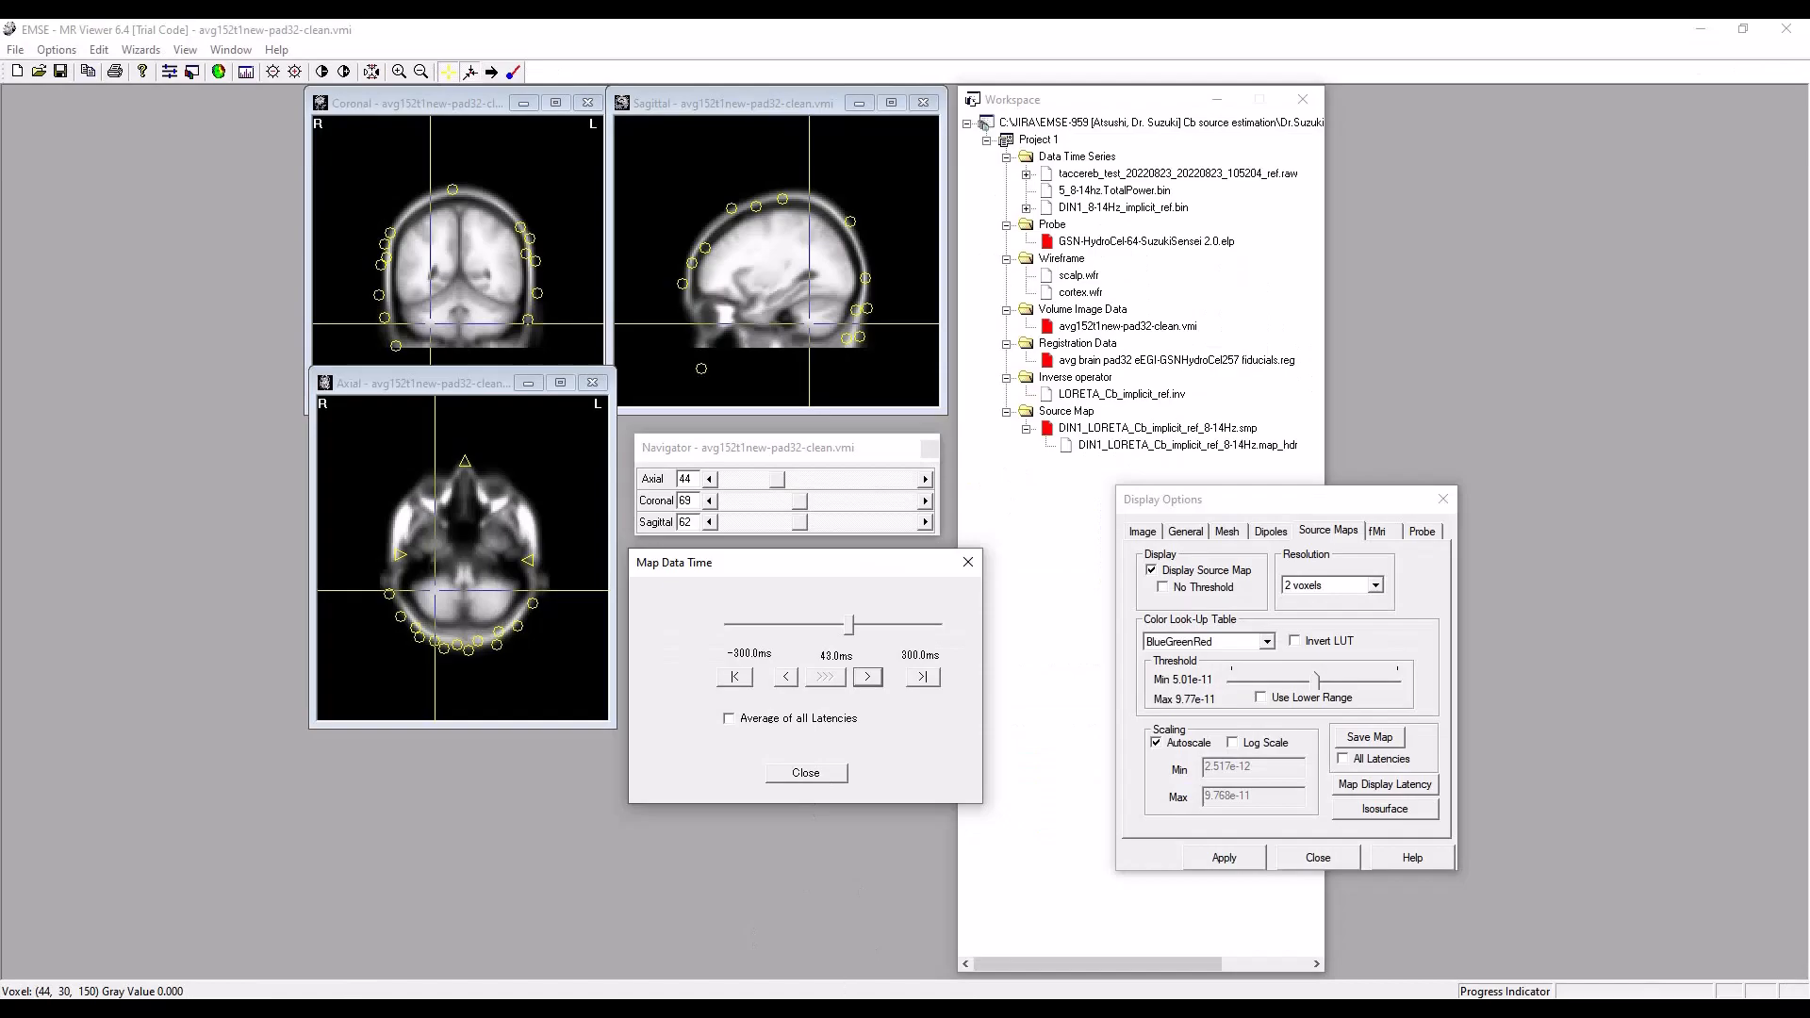
left_click(740, 1009)
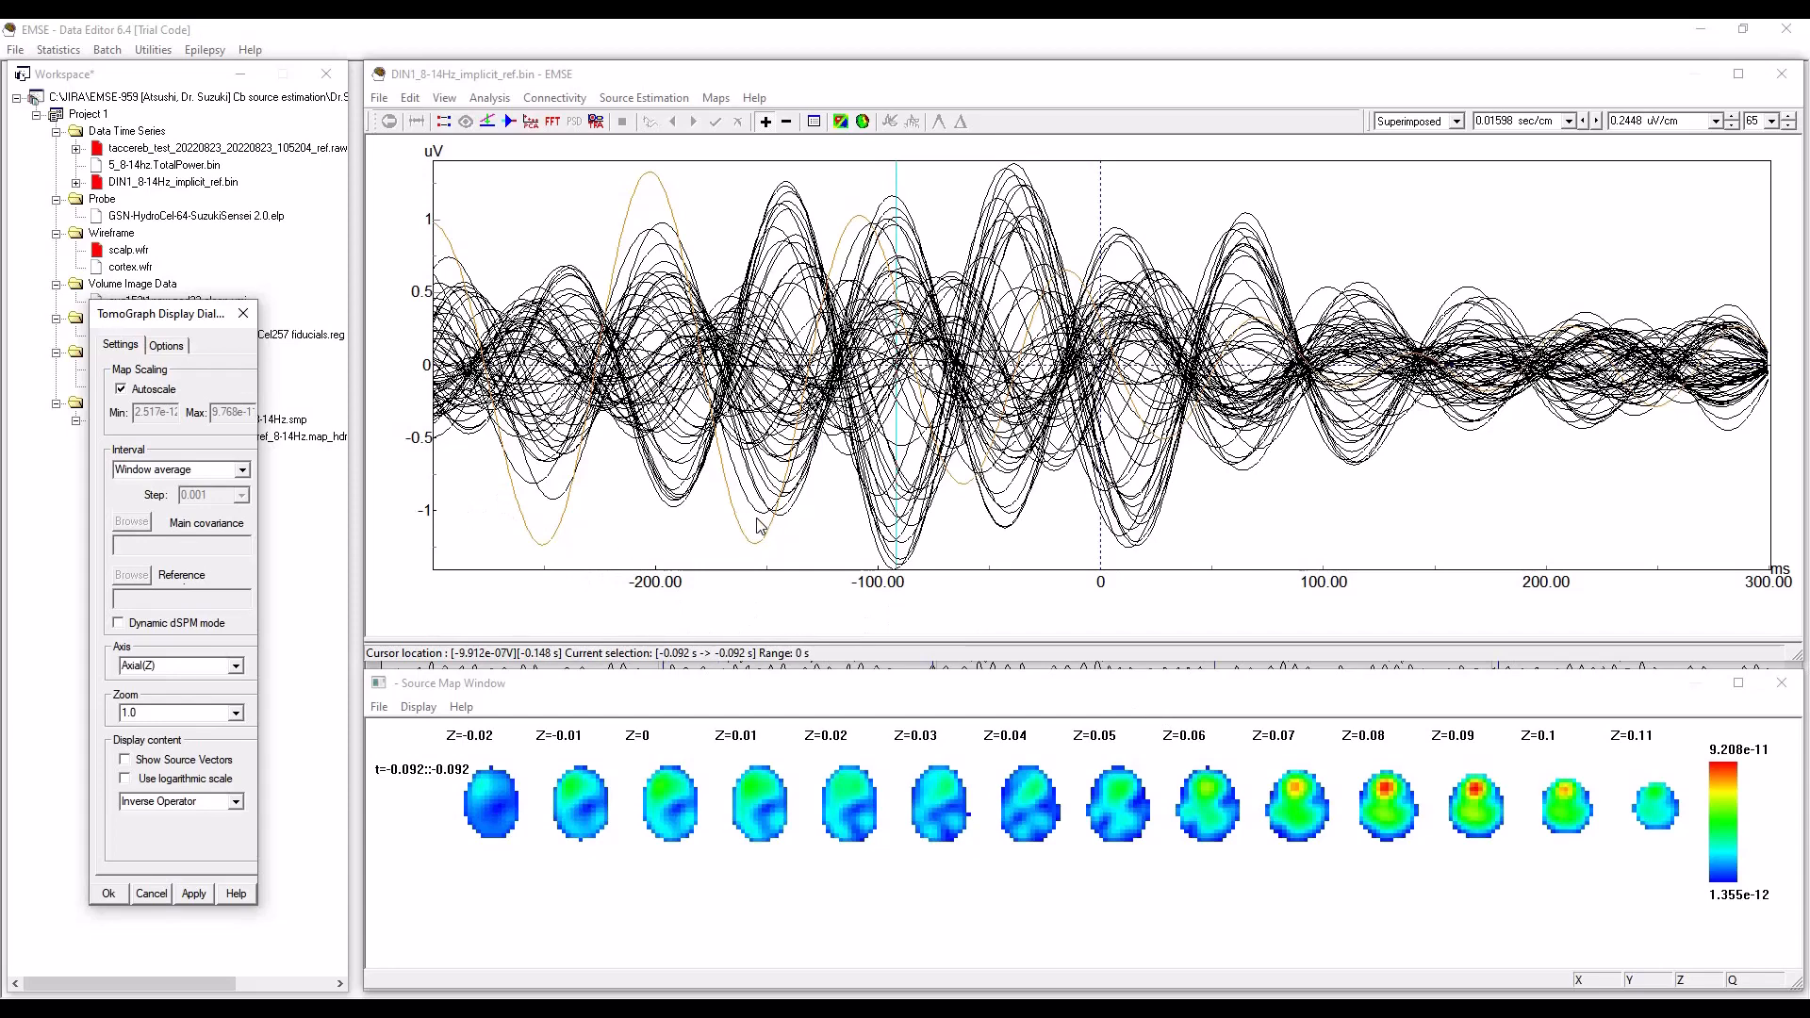
View the common-average-reference source map at -147 ms and 13 ms, refreshing it for each latency, and close the TomoGraph display settings.
left_click(773, 468)
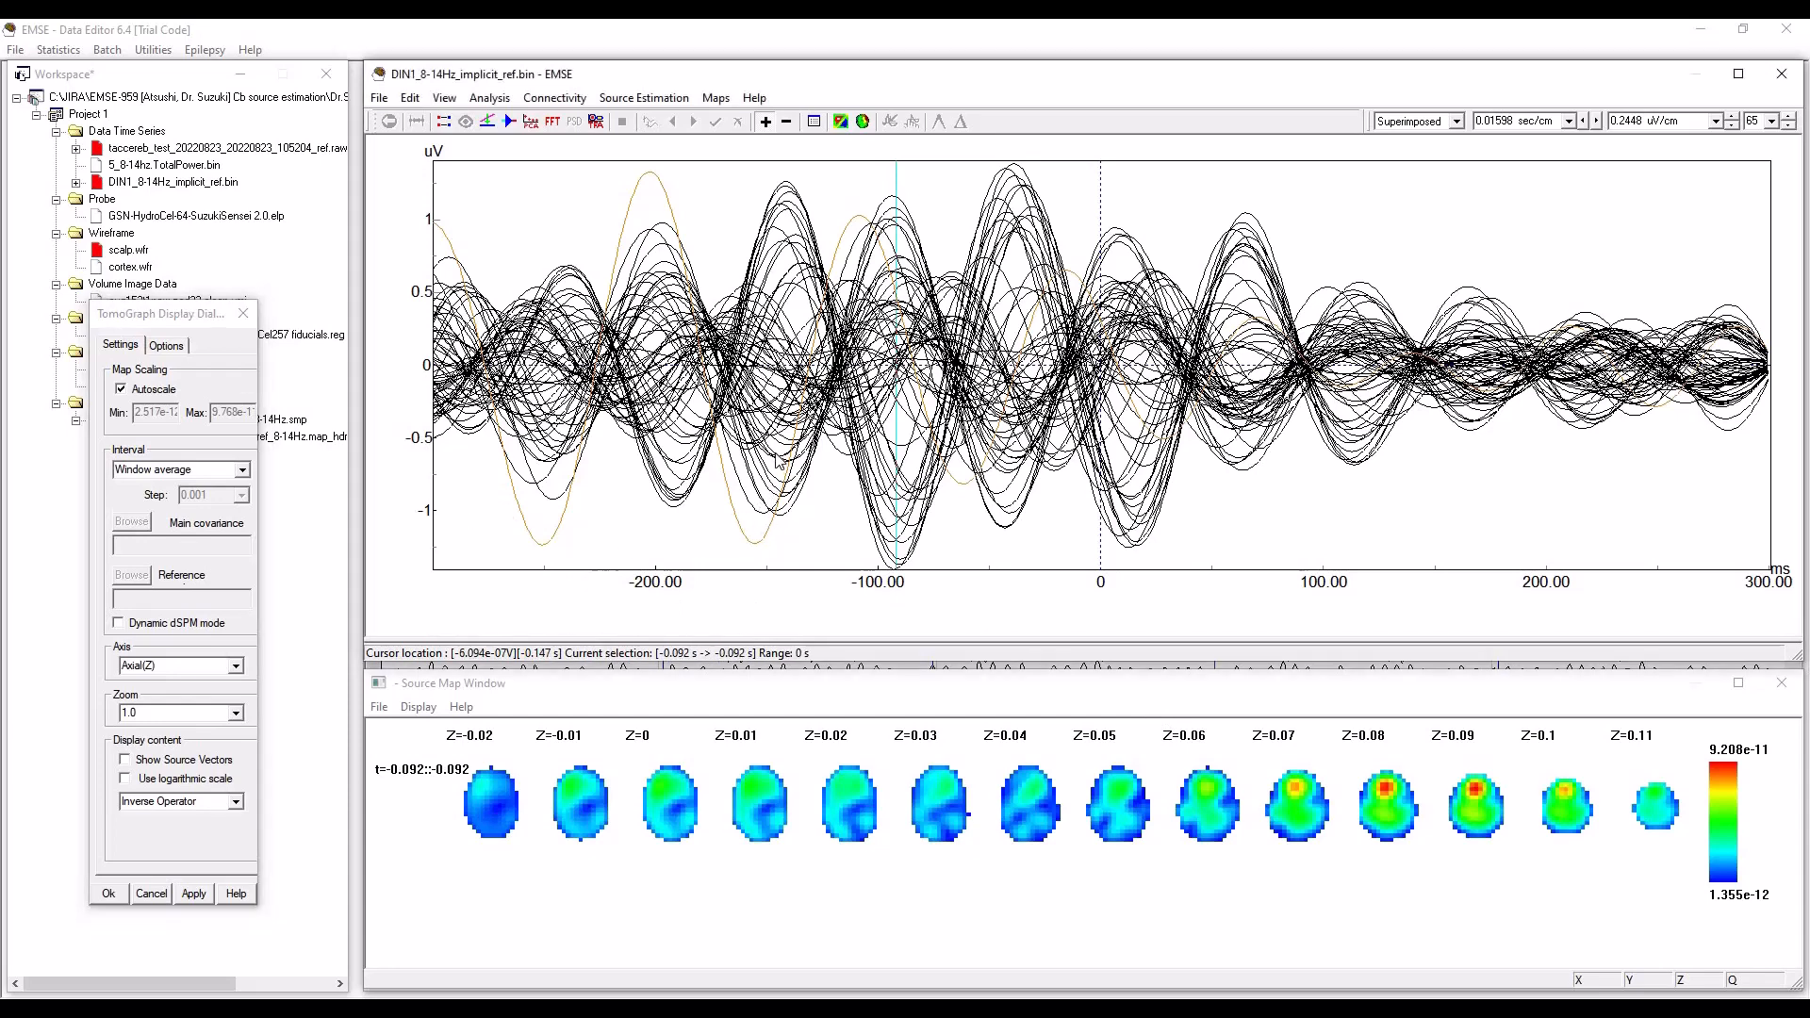
left_click(418, 707)
left_click(448, 786)
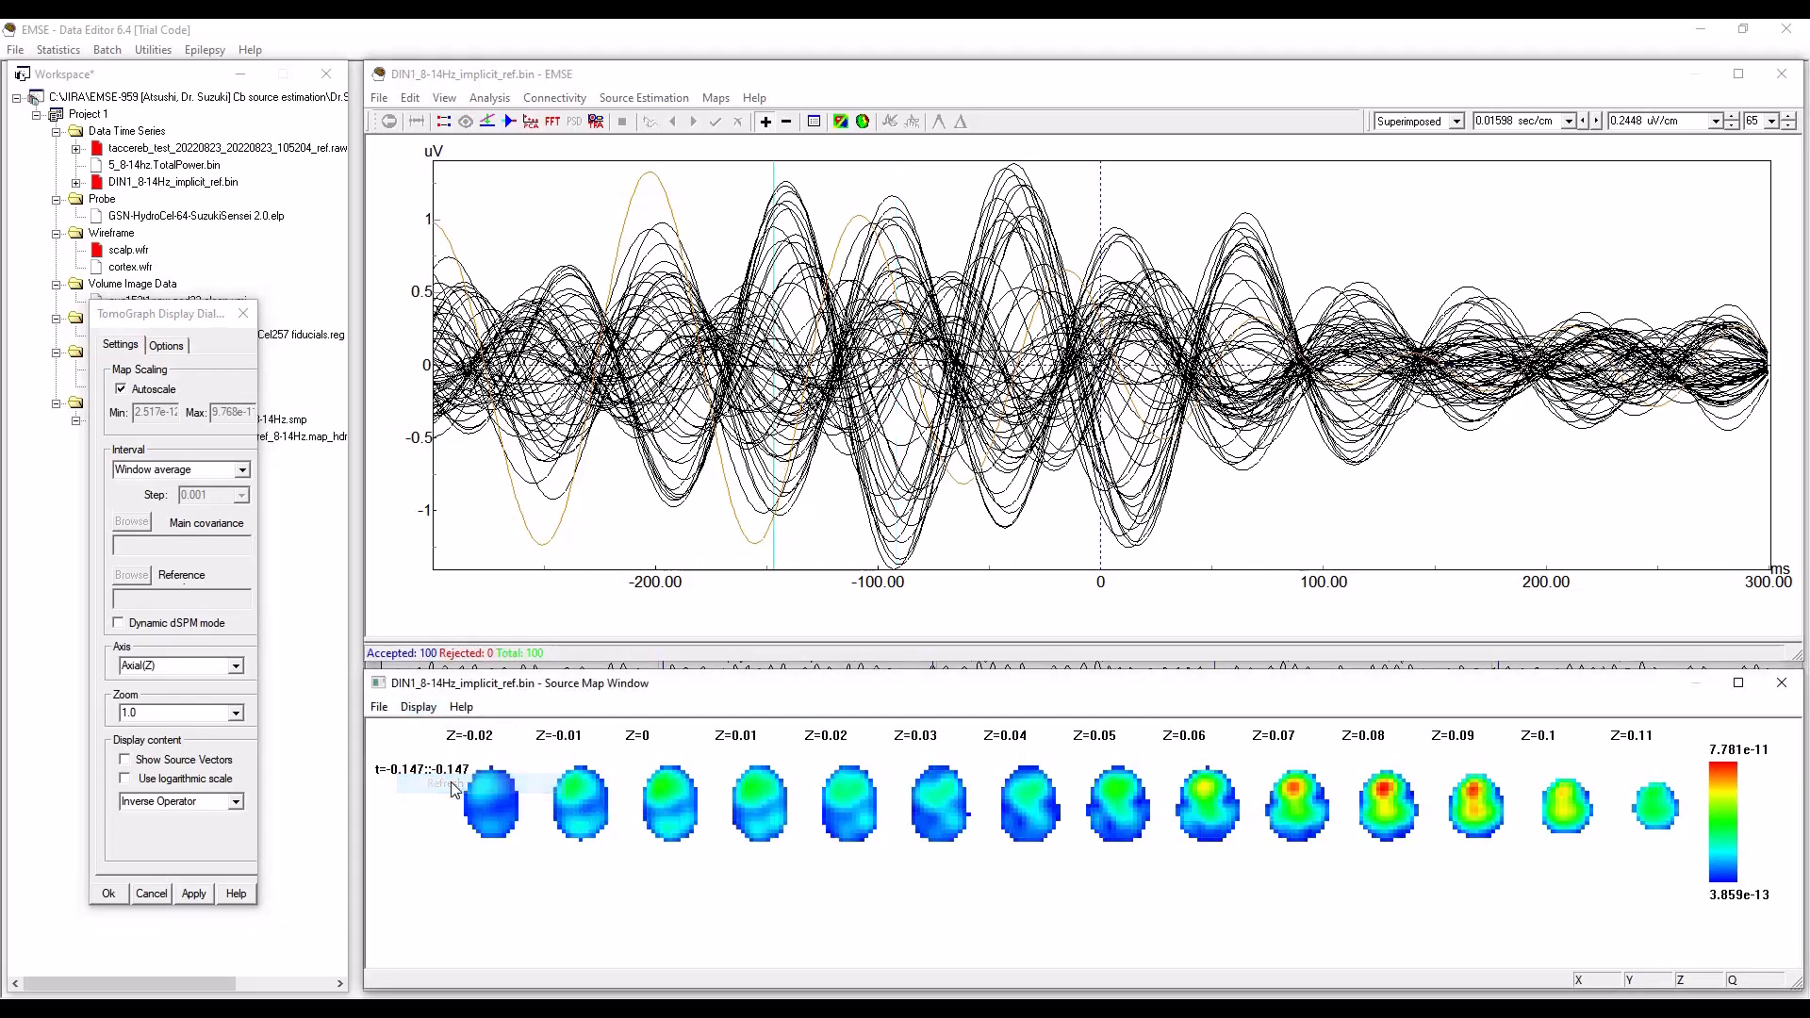
left_click(1130, 458)
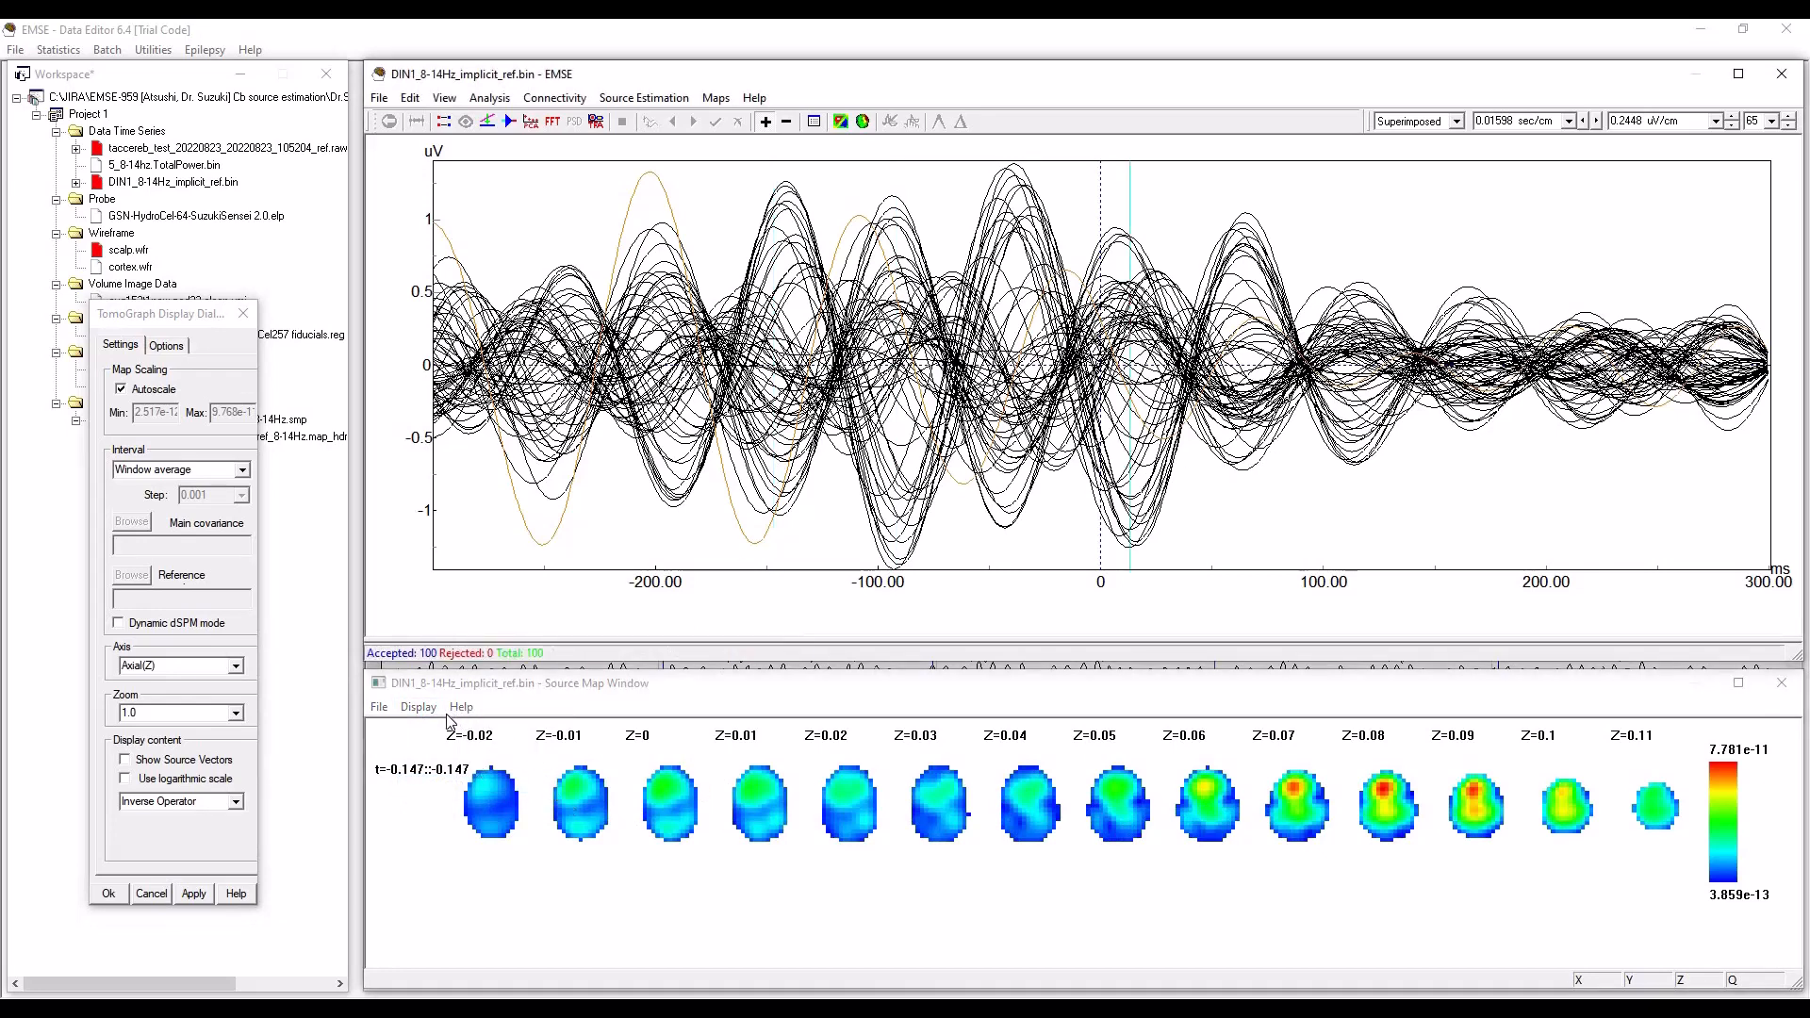
left_click(418, 707)
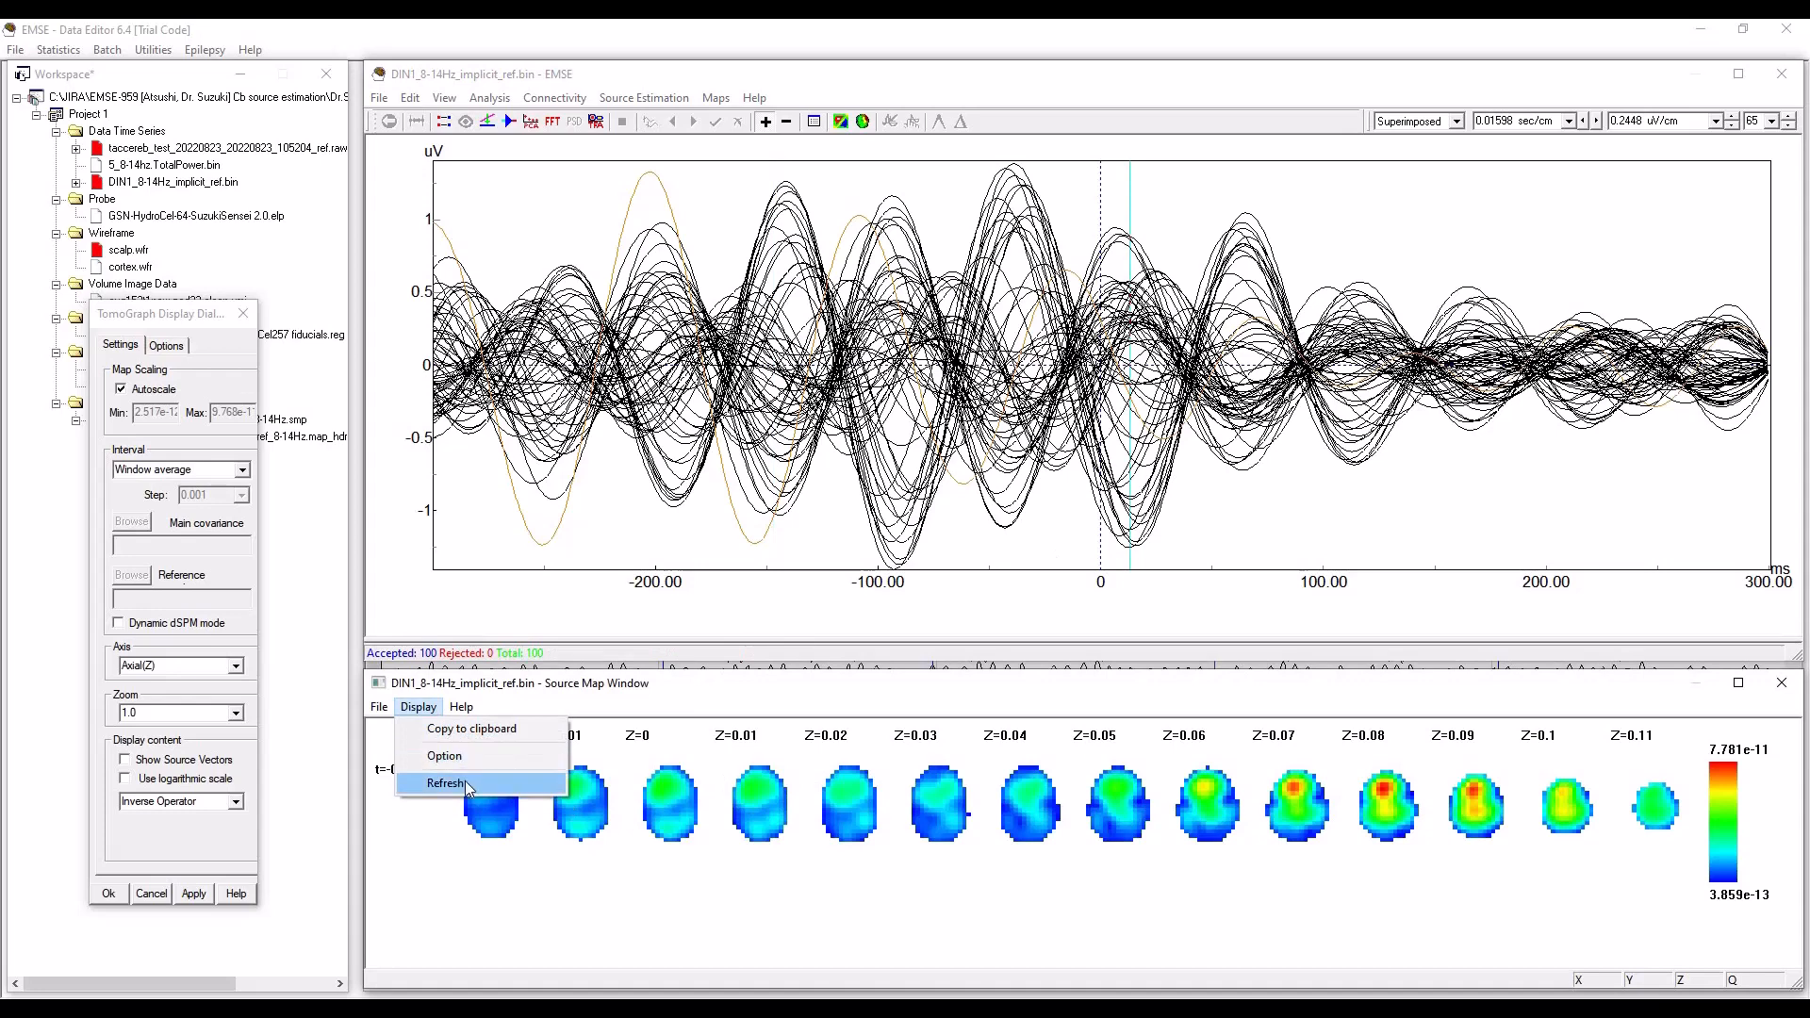
left_click(467, 786)
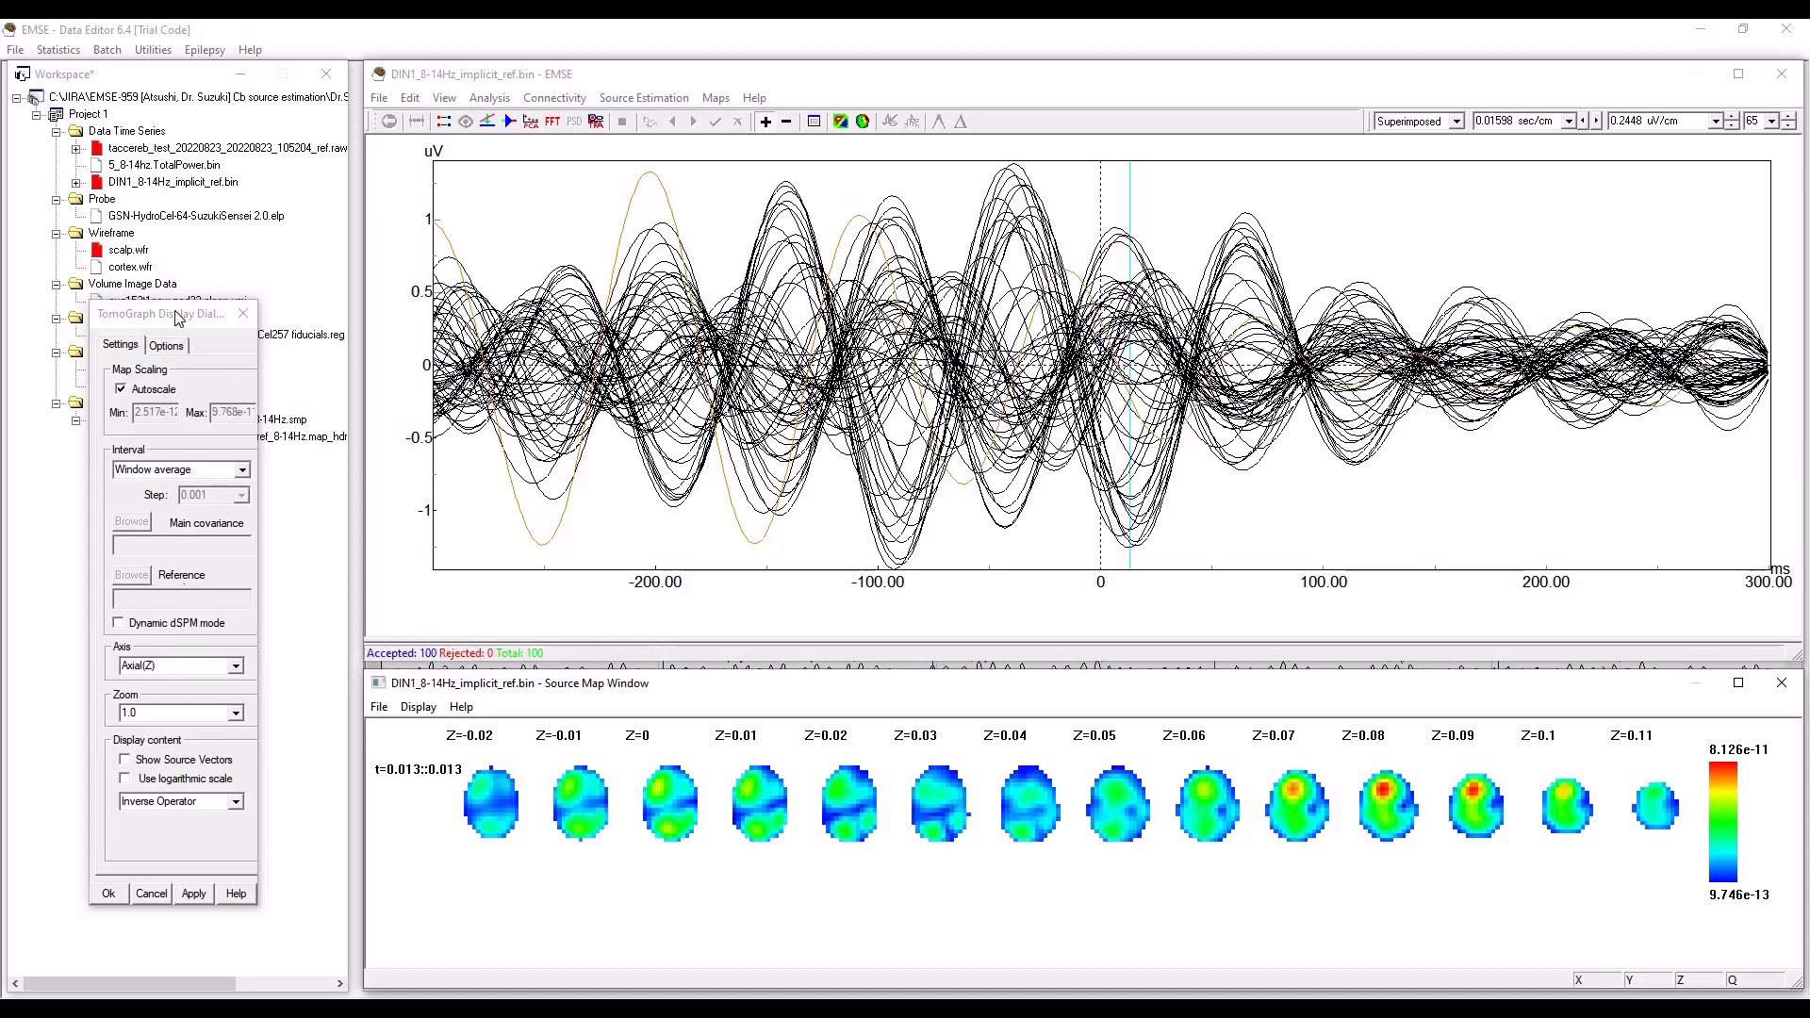
left_click_drag(177, 315, 220, 305)
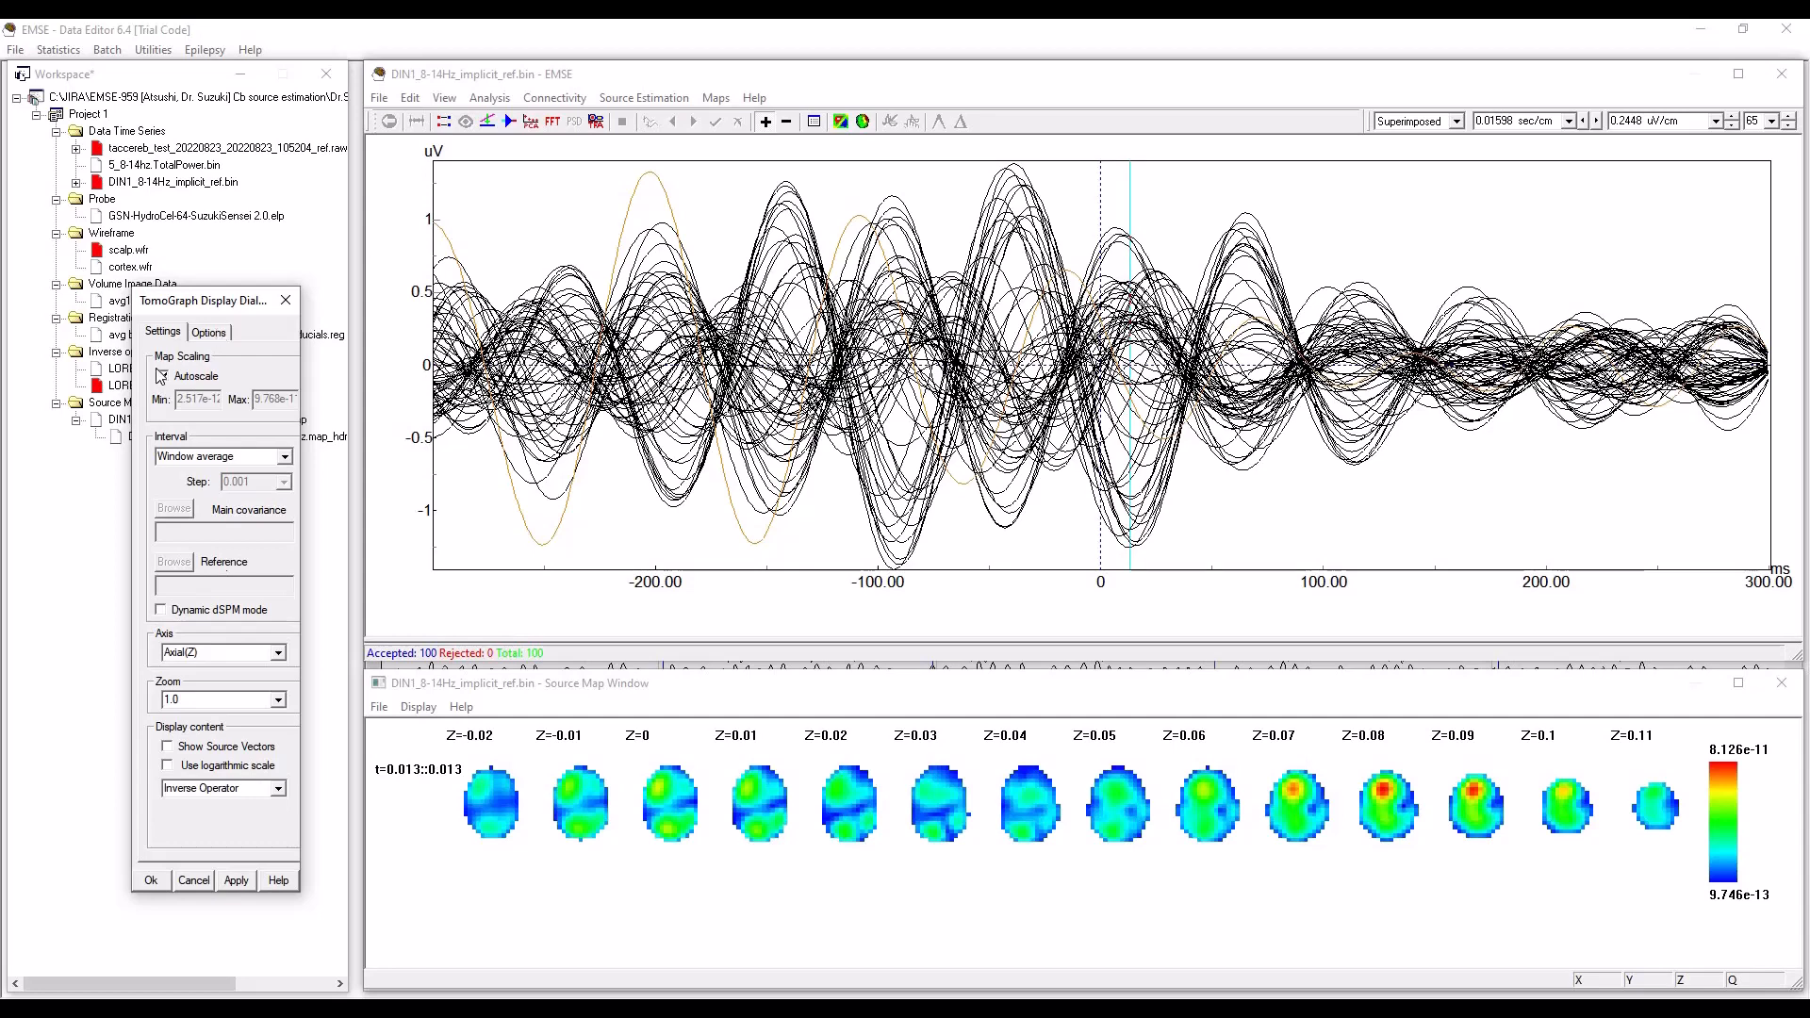
left_click(284, 301)
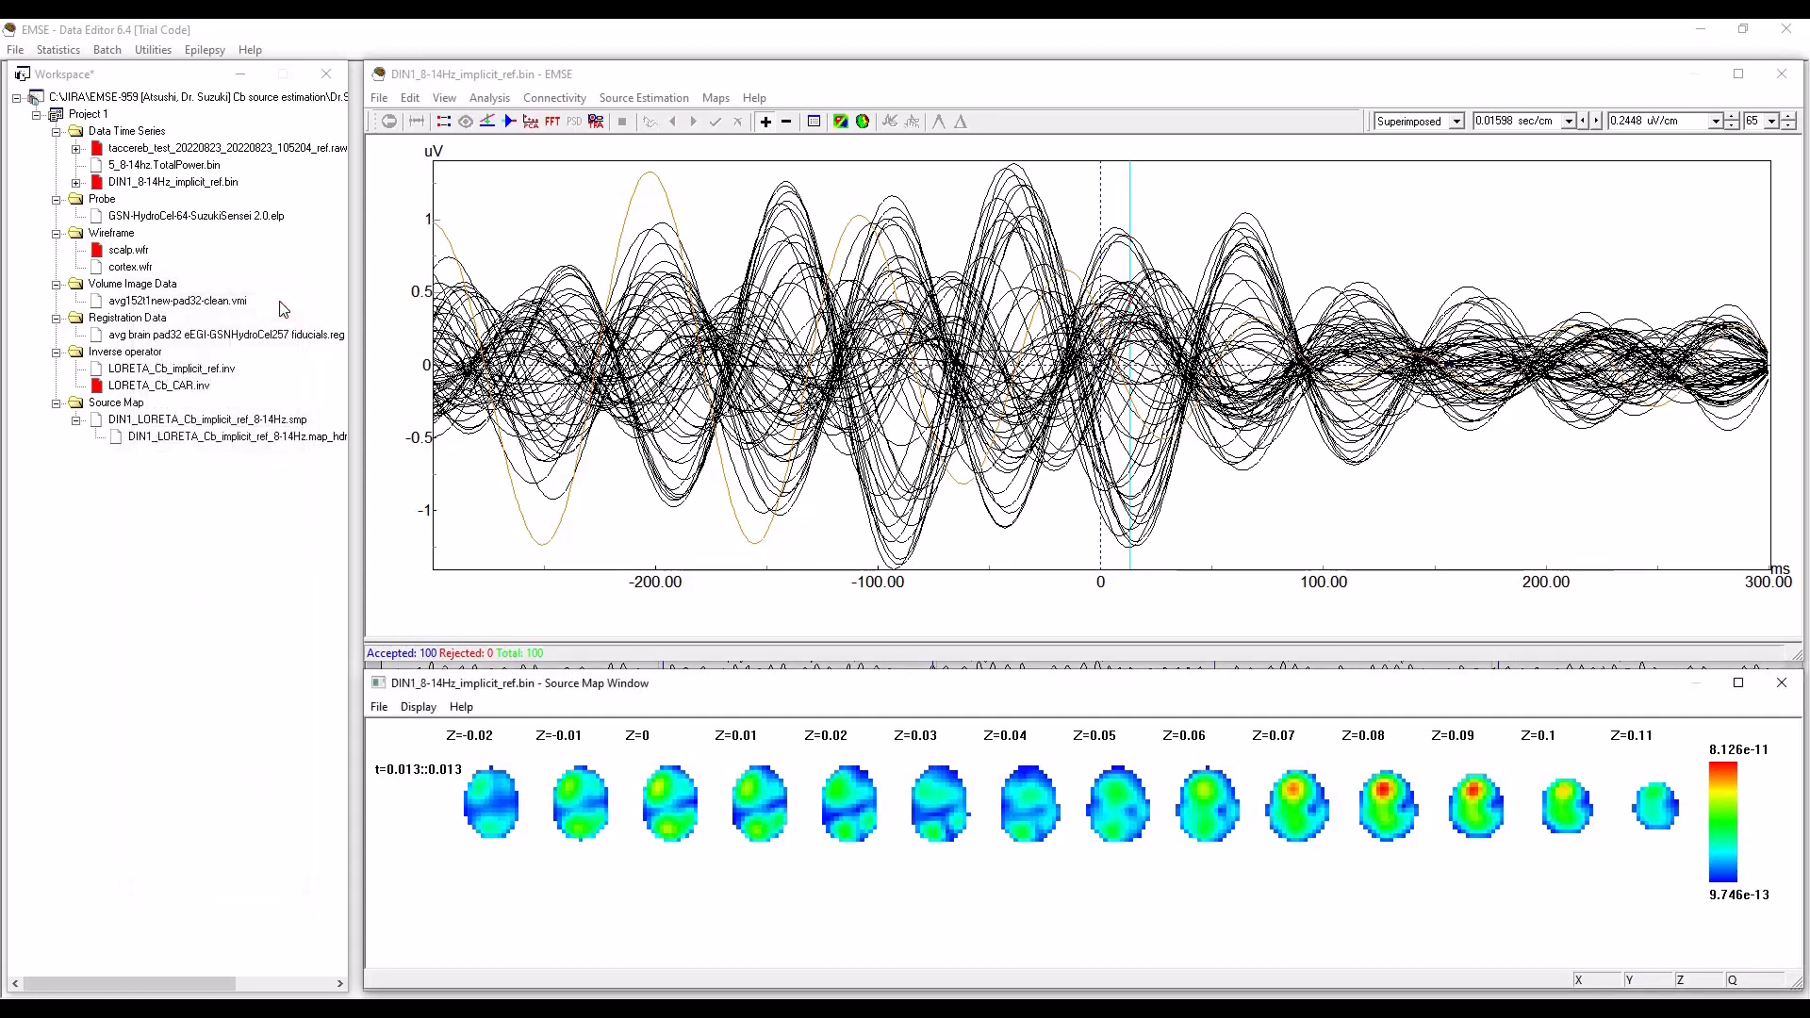
Open the 3D Visualizer for the DIN1 data and display the scalp as Wireframe only together with the sensors.
left_click(129, 250)
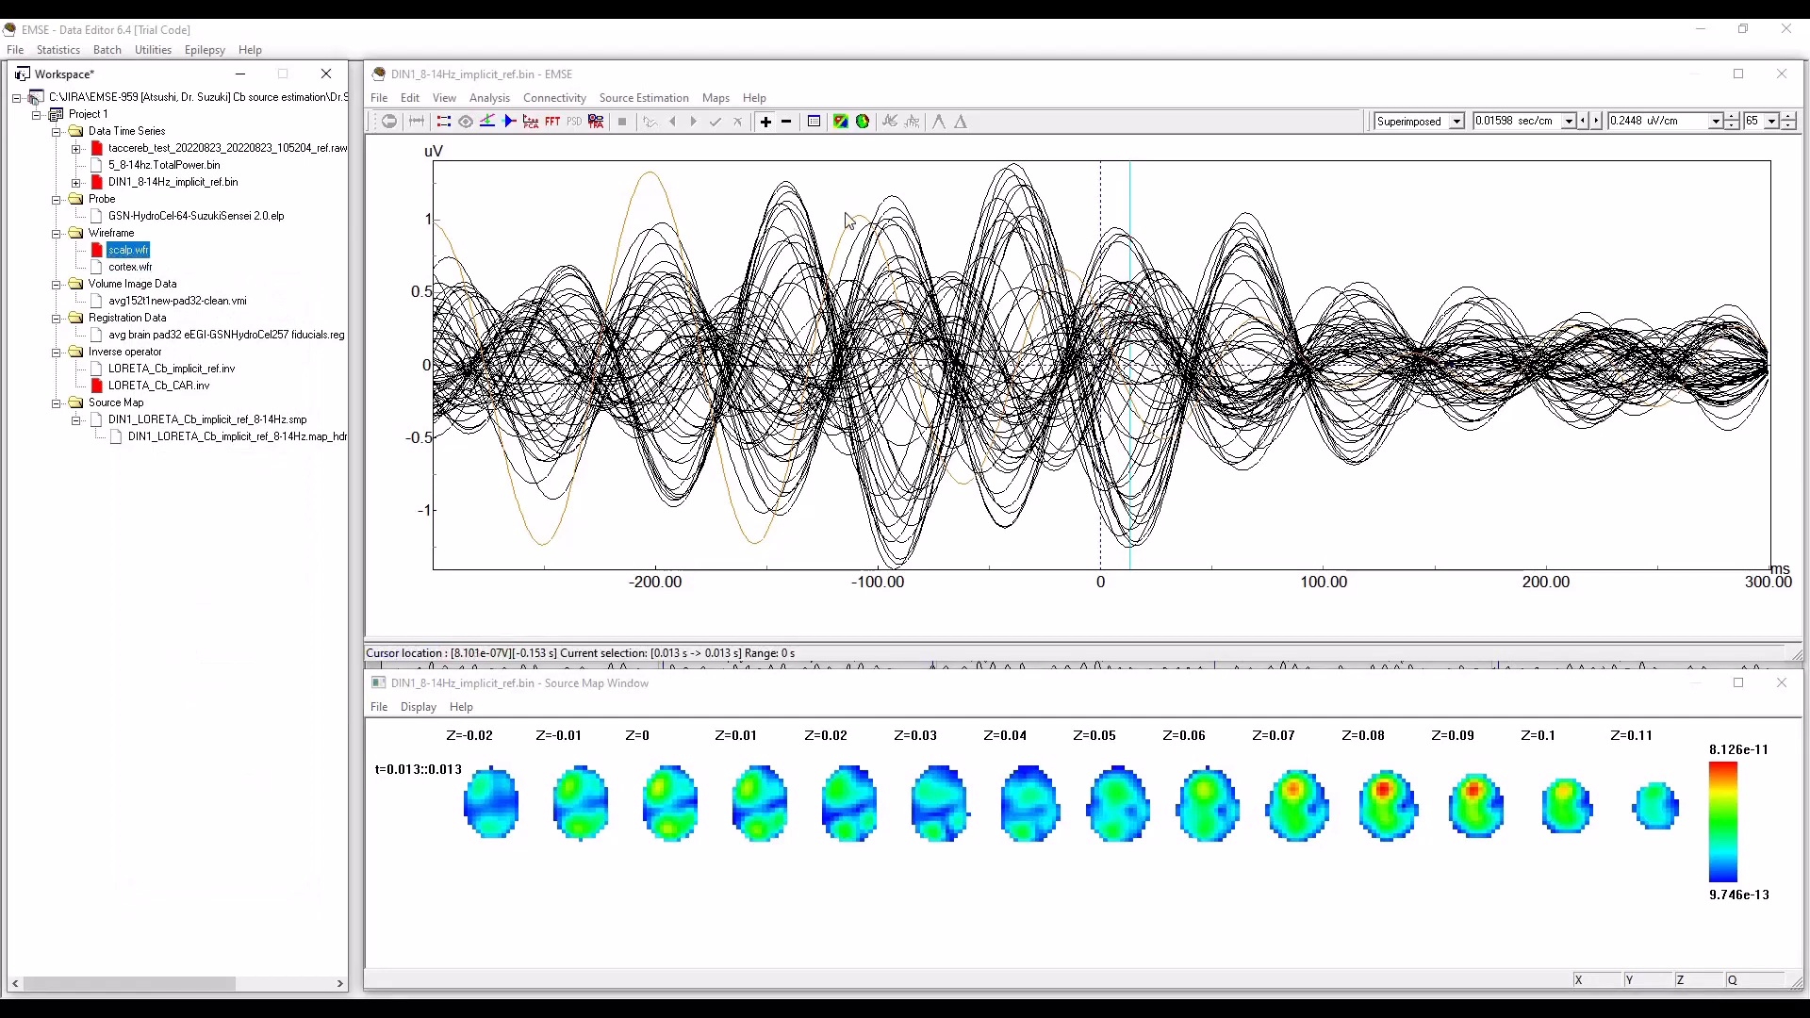
left_click(863, 124)
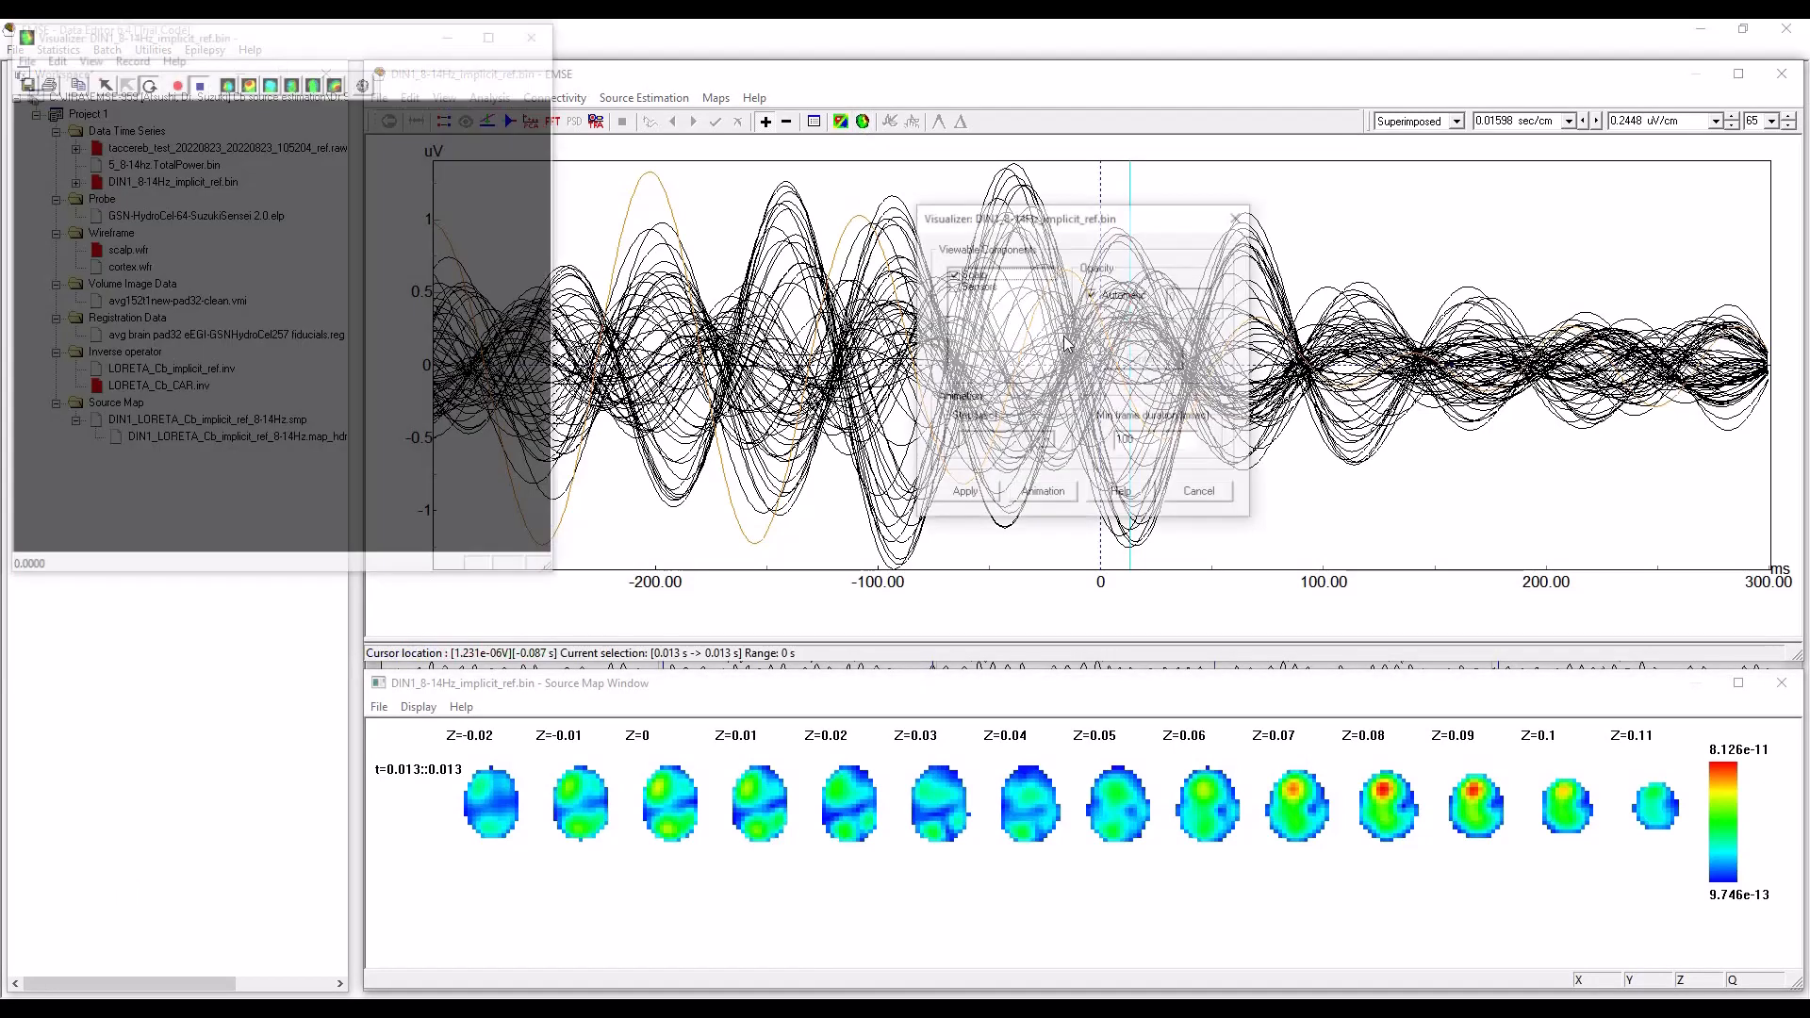
left_click(953, 287)
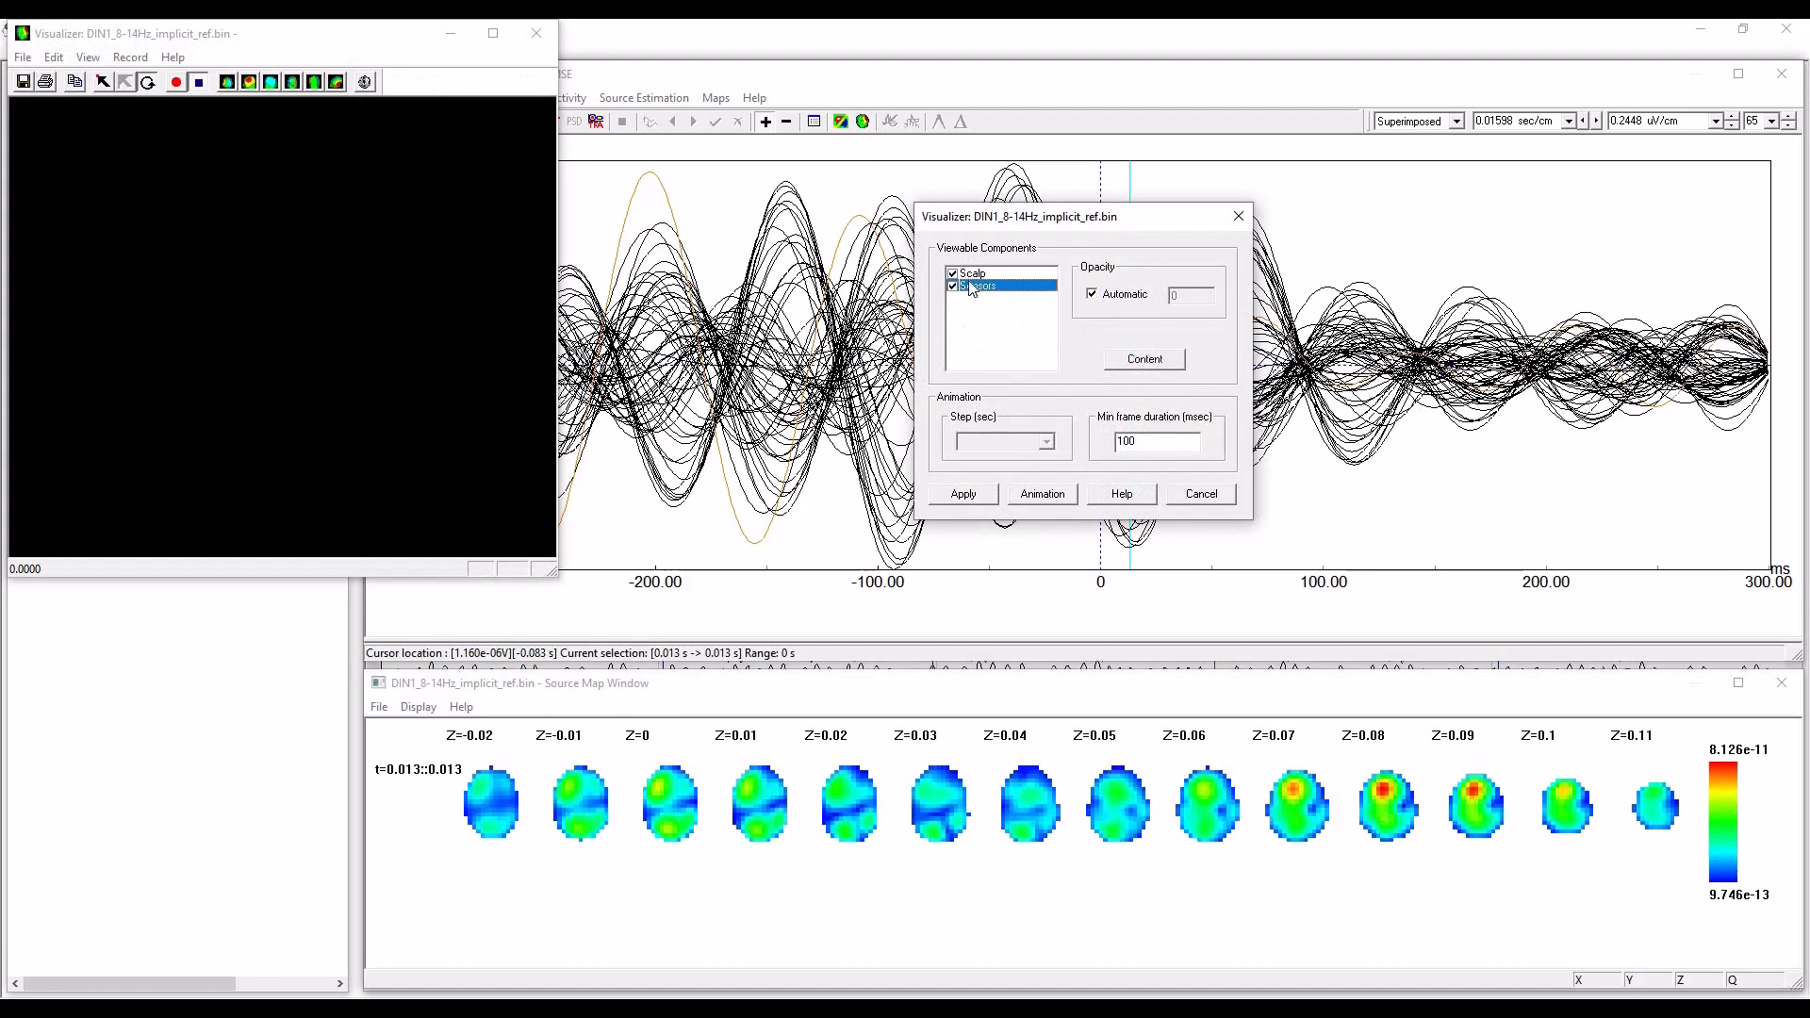
left_click(1140, 360)
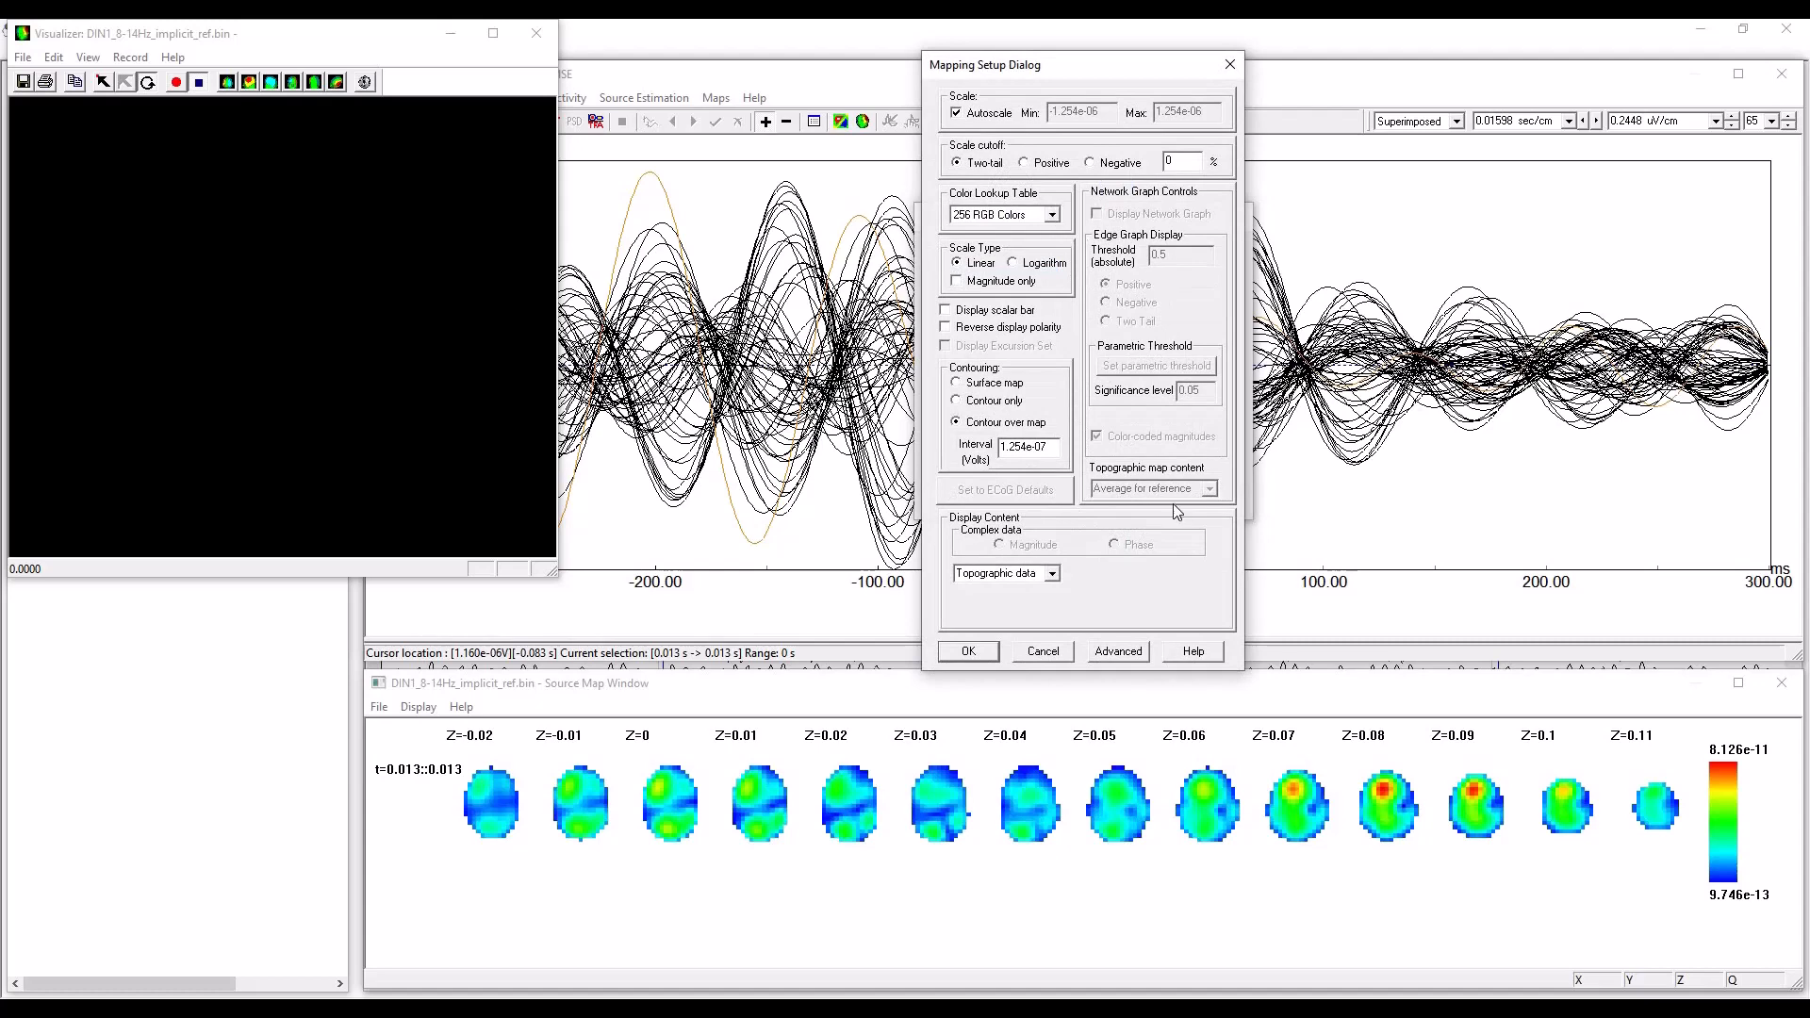
left_click(1051, 576)
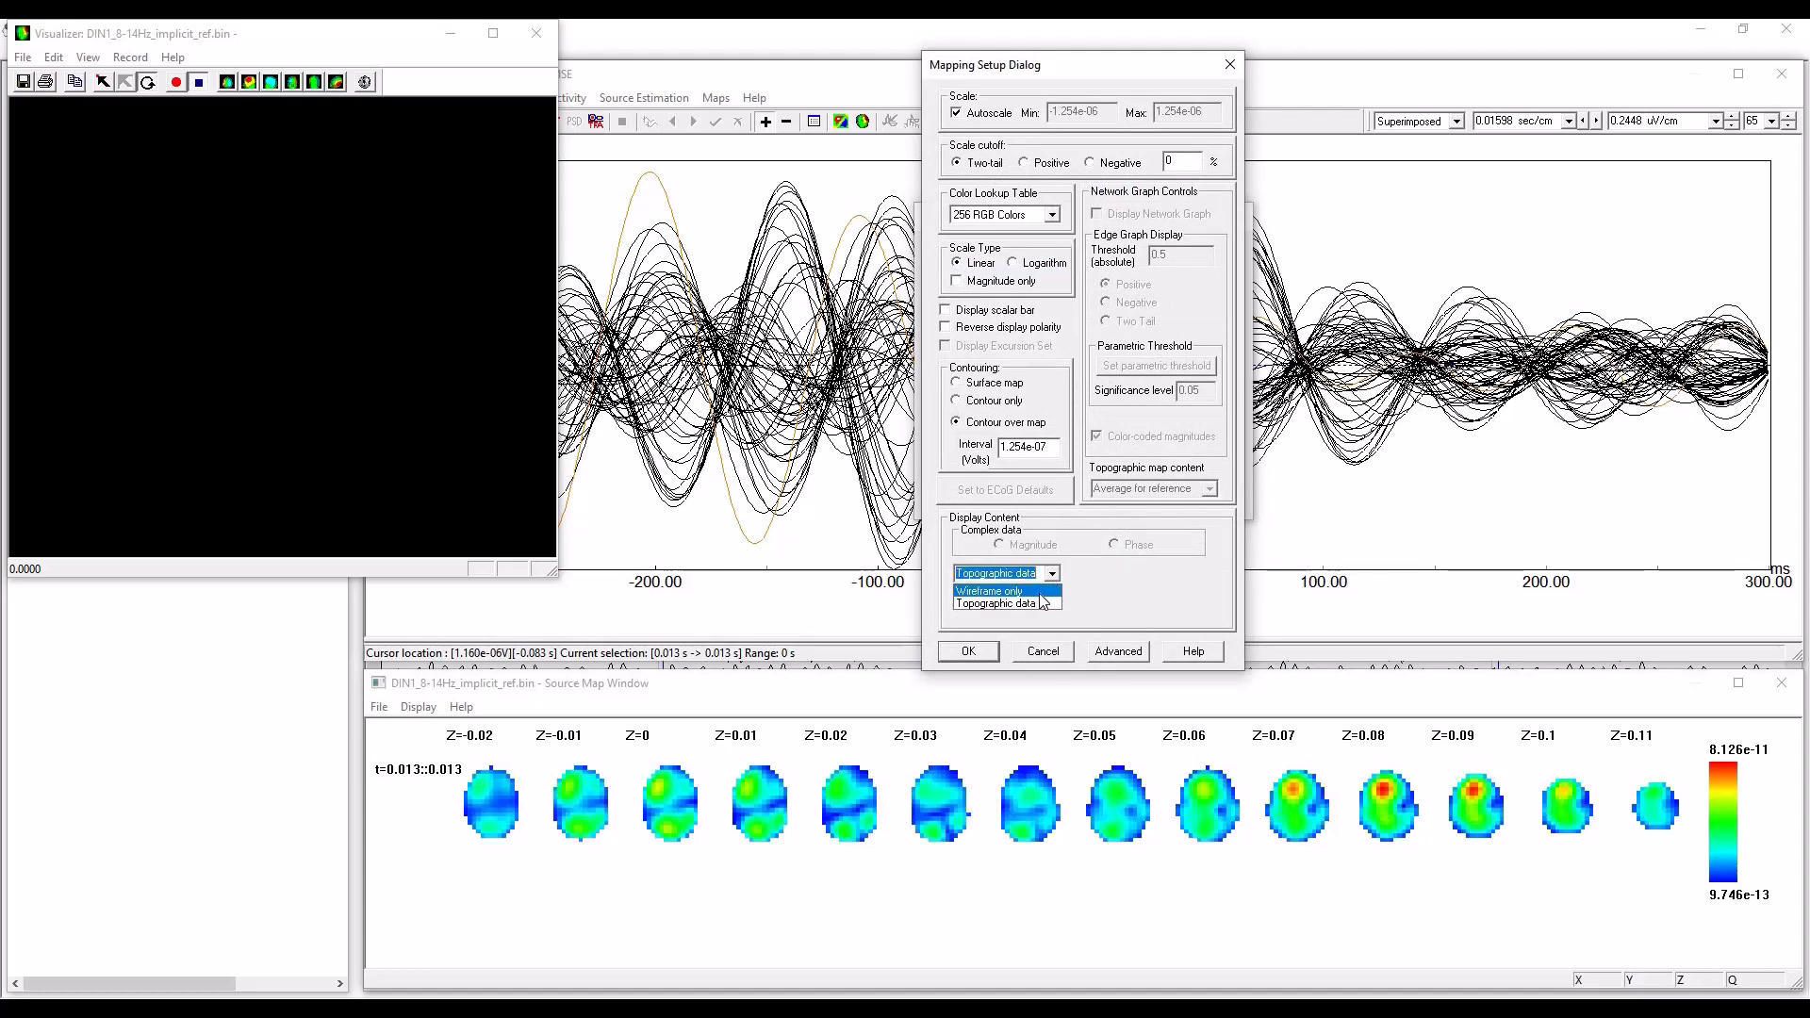
left_click(990, 590)
left_click(966, 651)
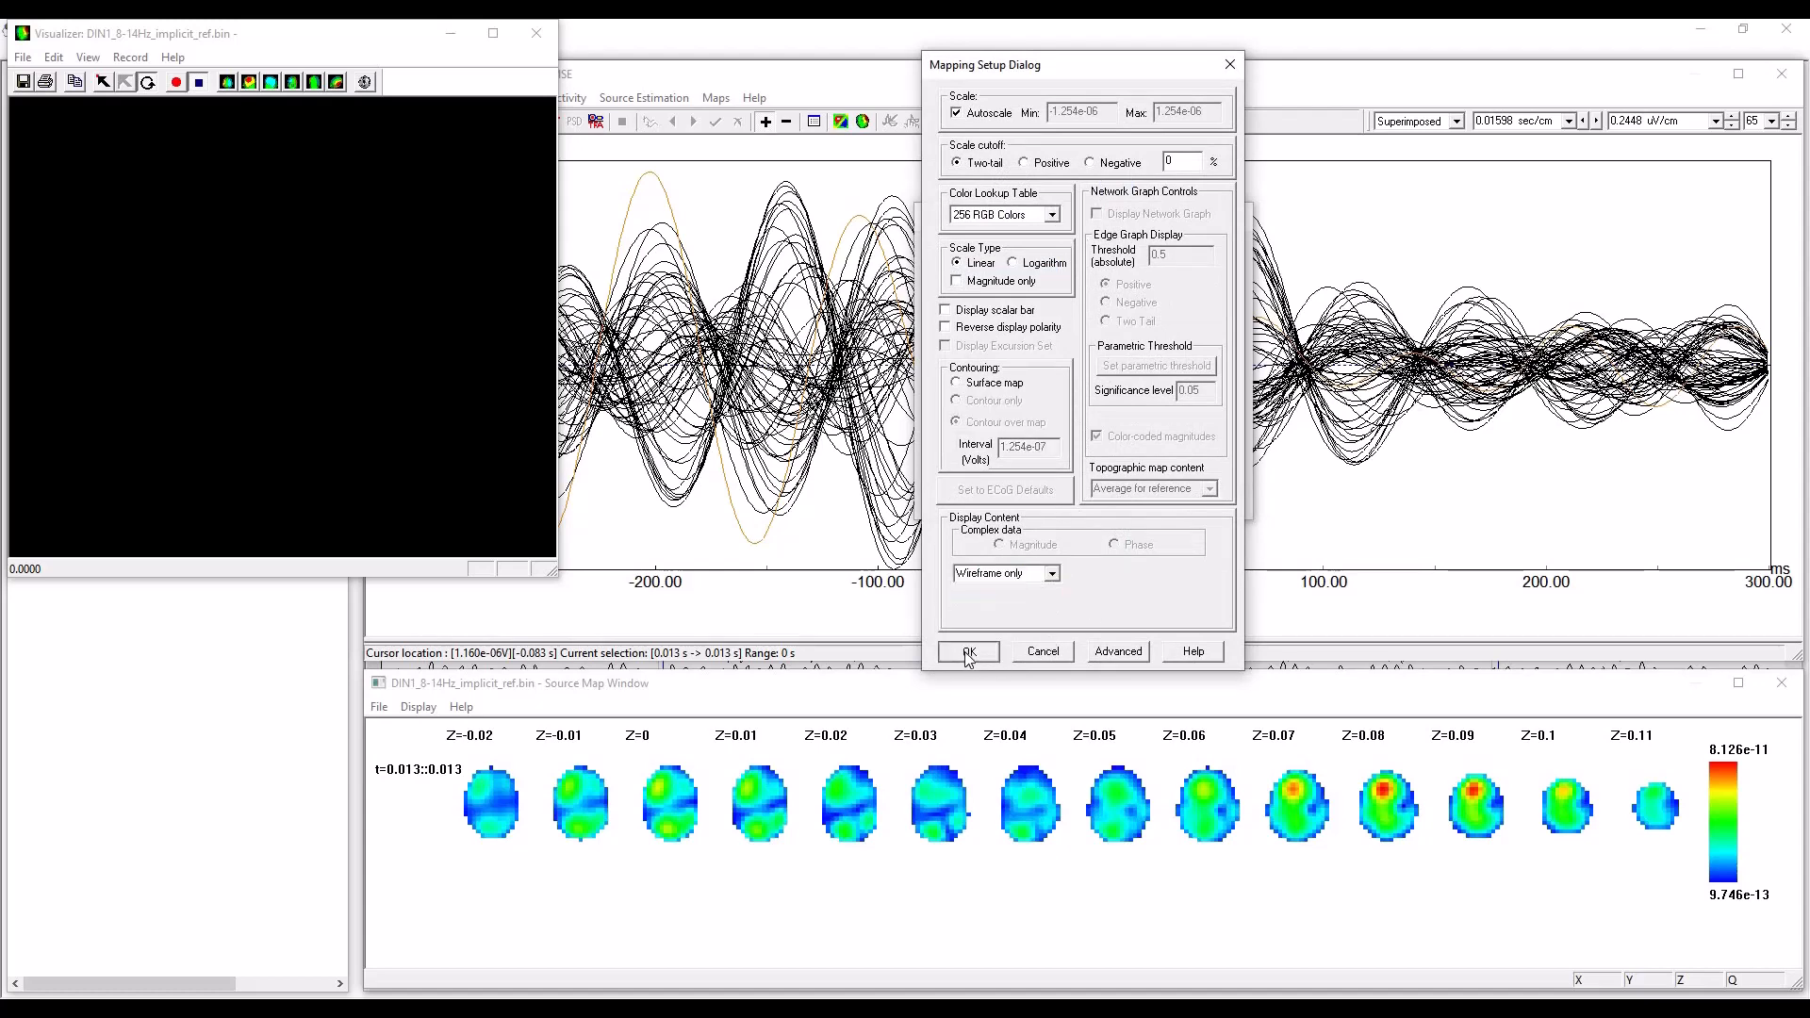
left_click(966, 494)
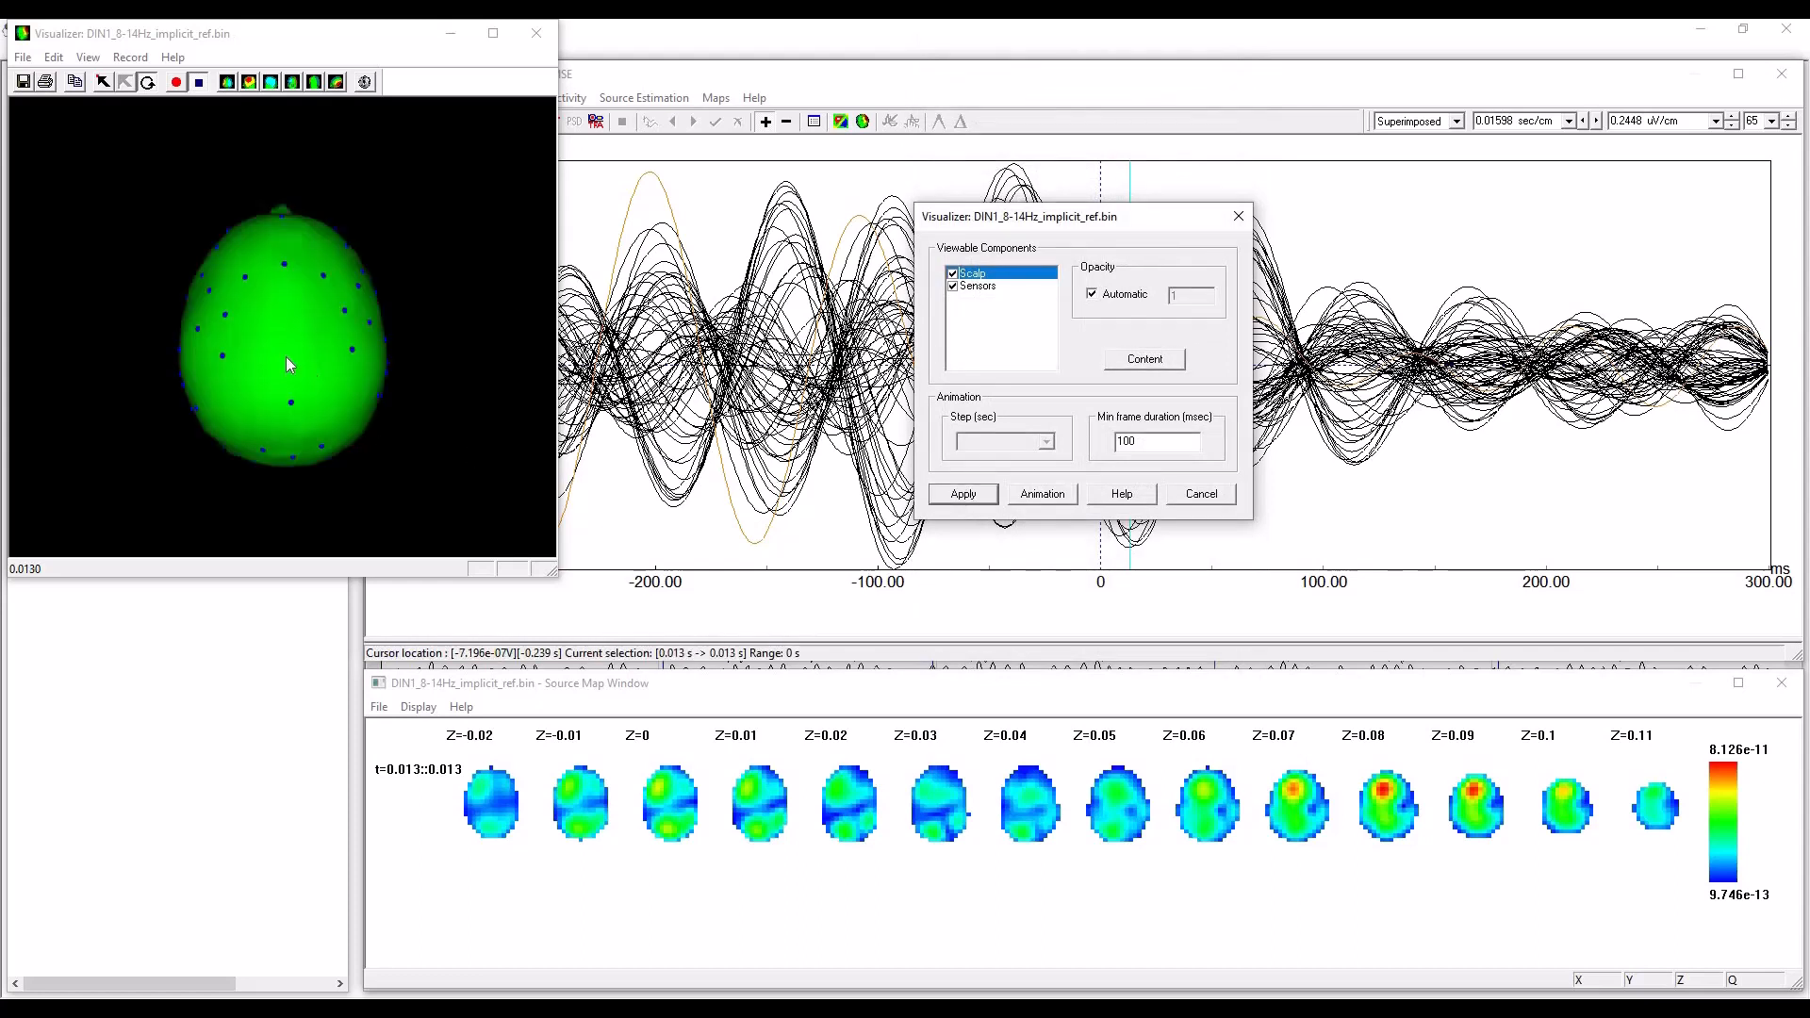
Examine the sensor coverage around the back, sides and face of the 3D head, and close the Visualizer.
mouse_move(286, 356)
left_mouse_down()
mouse_move(233, 319)
mouse_move(288, 338)
mouse_move(304, 309)
mouse_move(256, 326)
mouse_move(301, 330)
mouse_move(281, 326)
left_mouse_up()
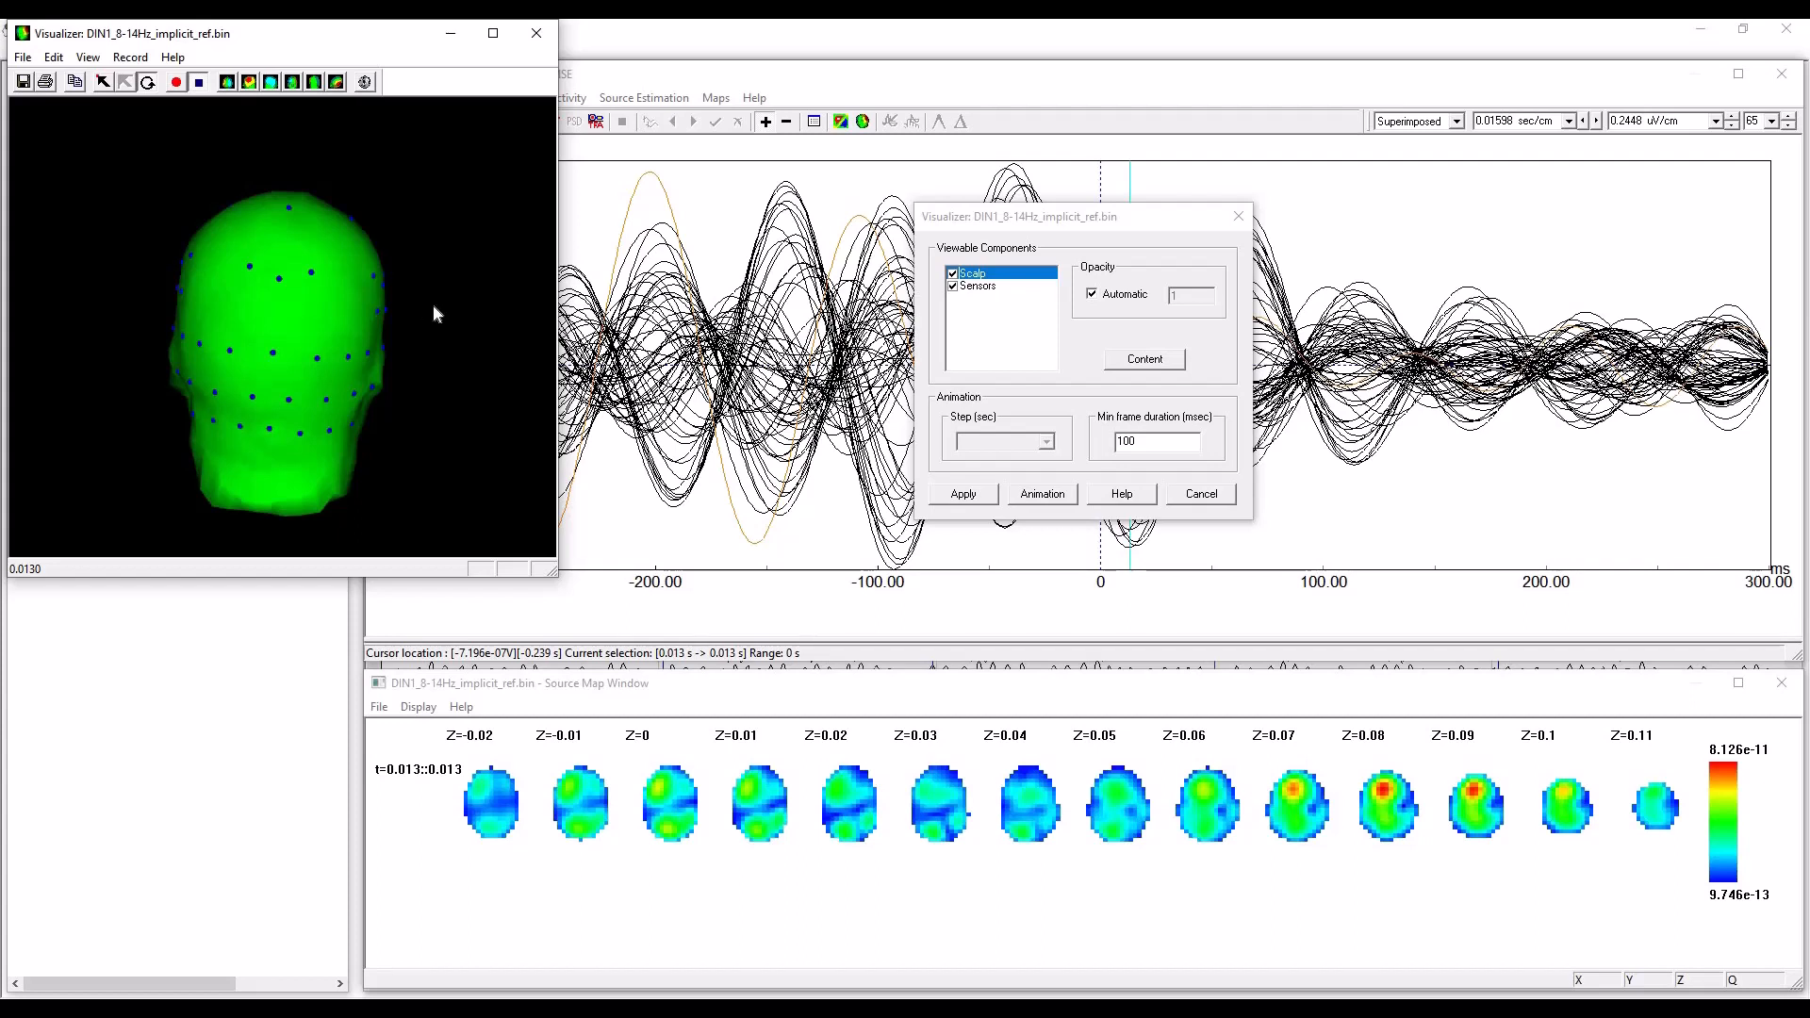
mouse_move(290, 342)
left_mouse_down()
mouse_move(304, 309)
mouse_move(252, 330)
mouse_move(304, 327)
left_mouse_up()
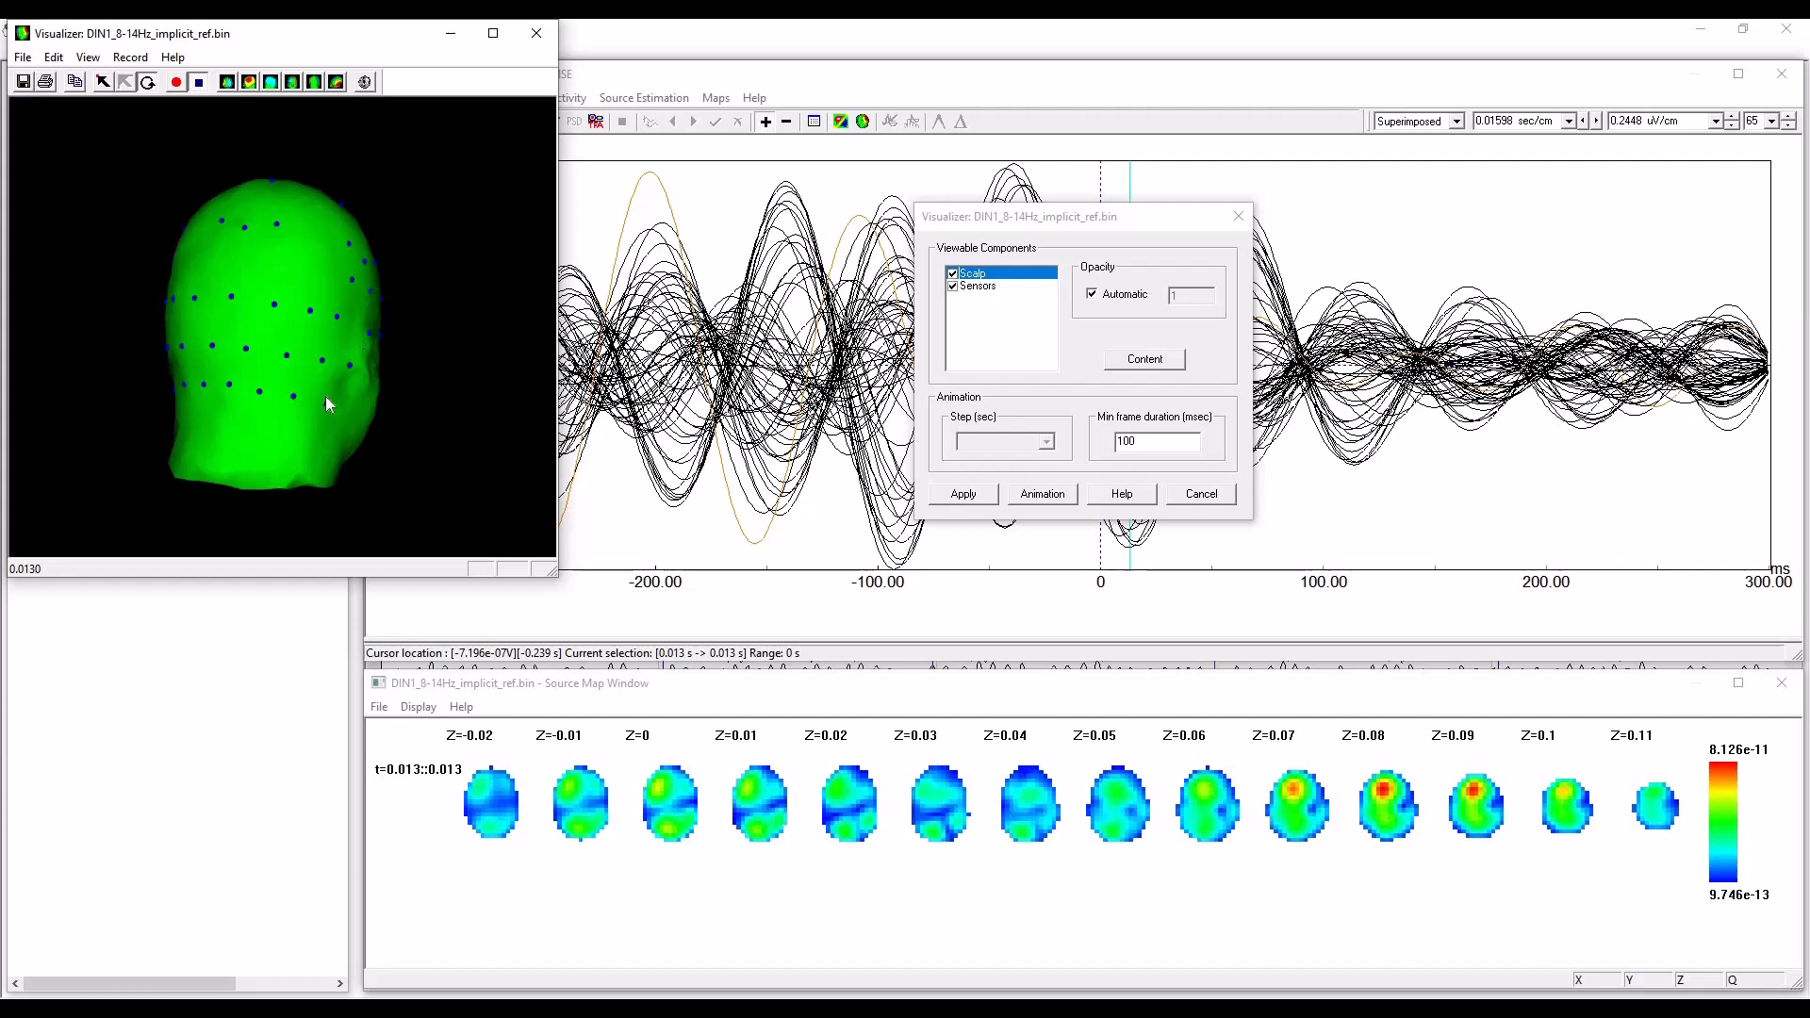
left_click_drag(255, 304, 285, 349)
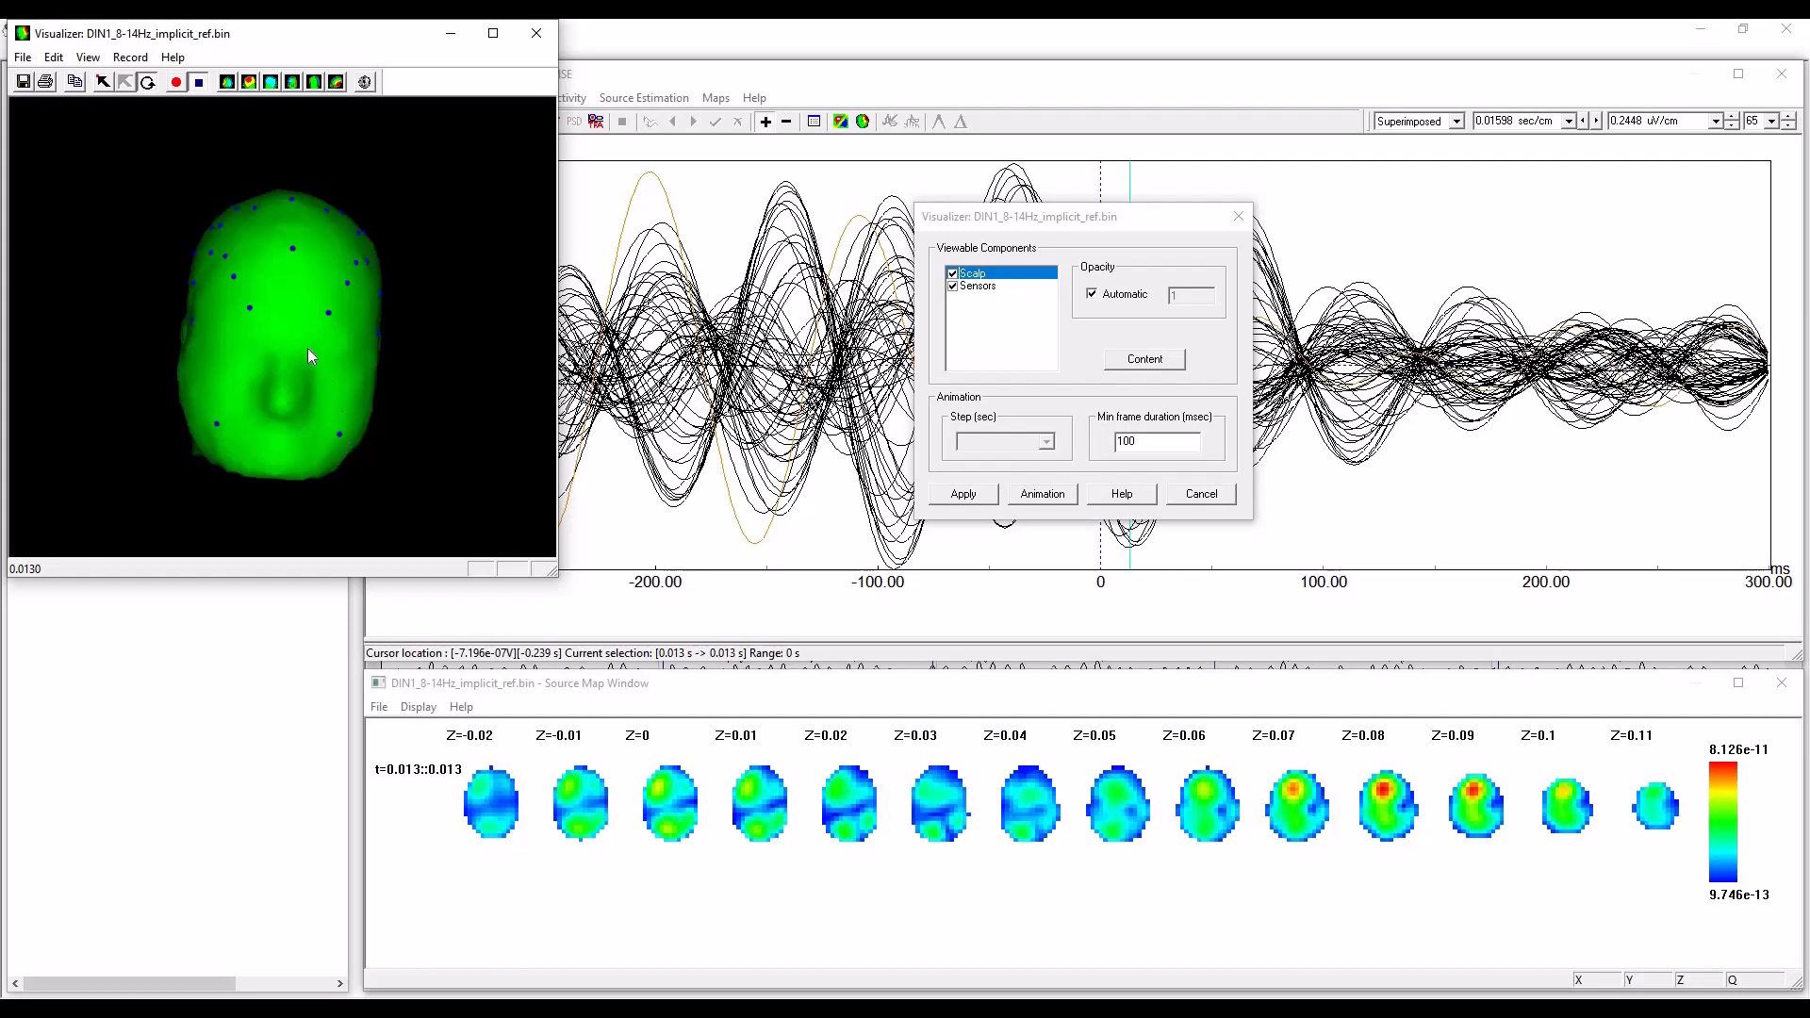
left_click_drag(281, 309, 325, 325)
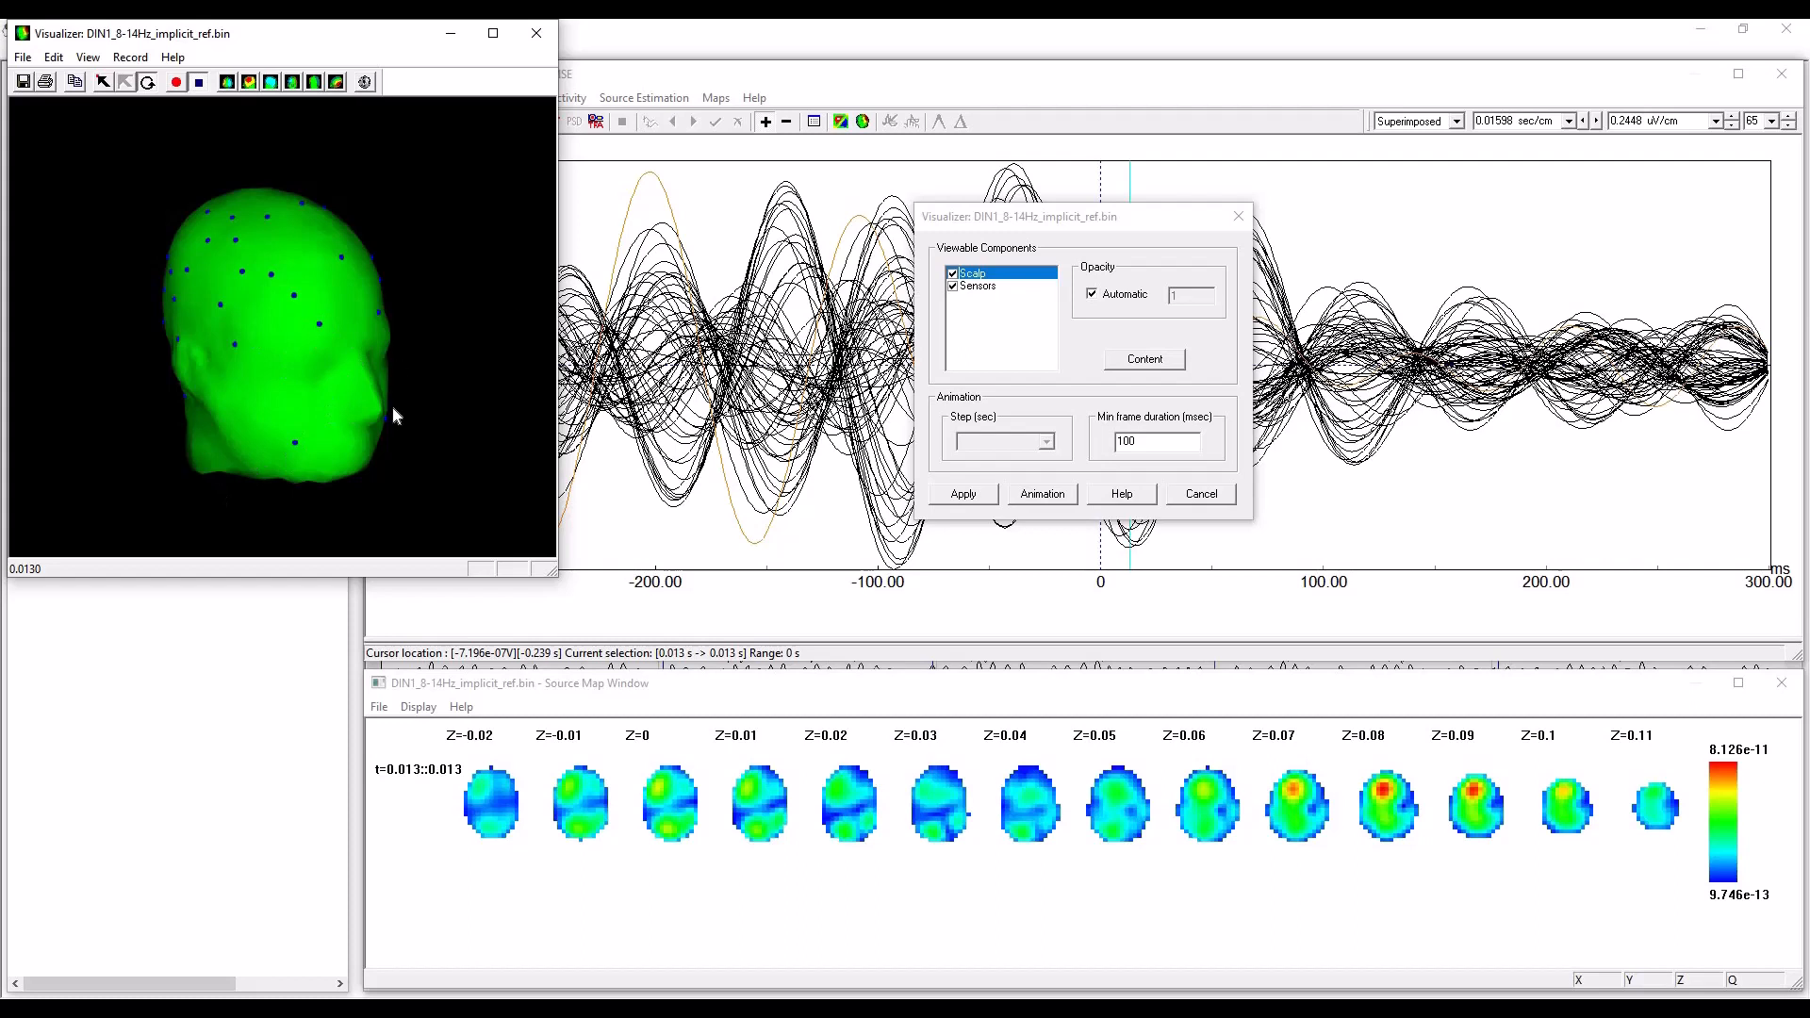
mouse_move(251, 347)
left_mouse_down()
mouse_move(247, 321)
mouse_move(304, 337)
mouse_move(281, 337)
left_mouse_up()
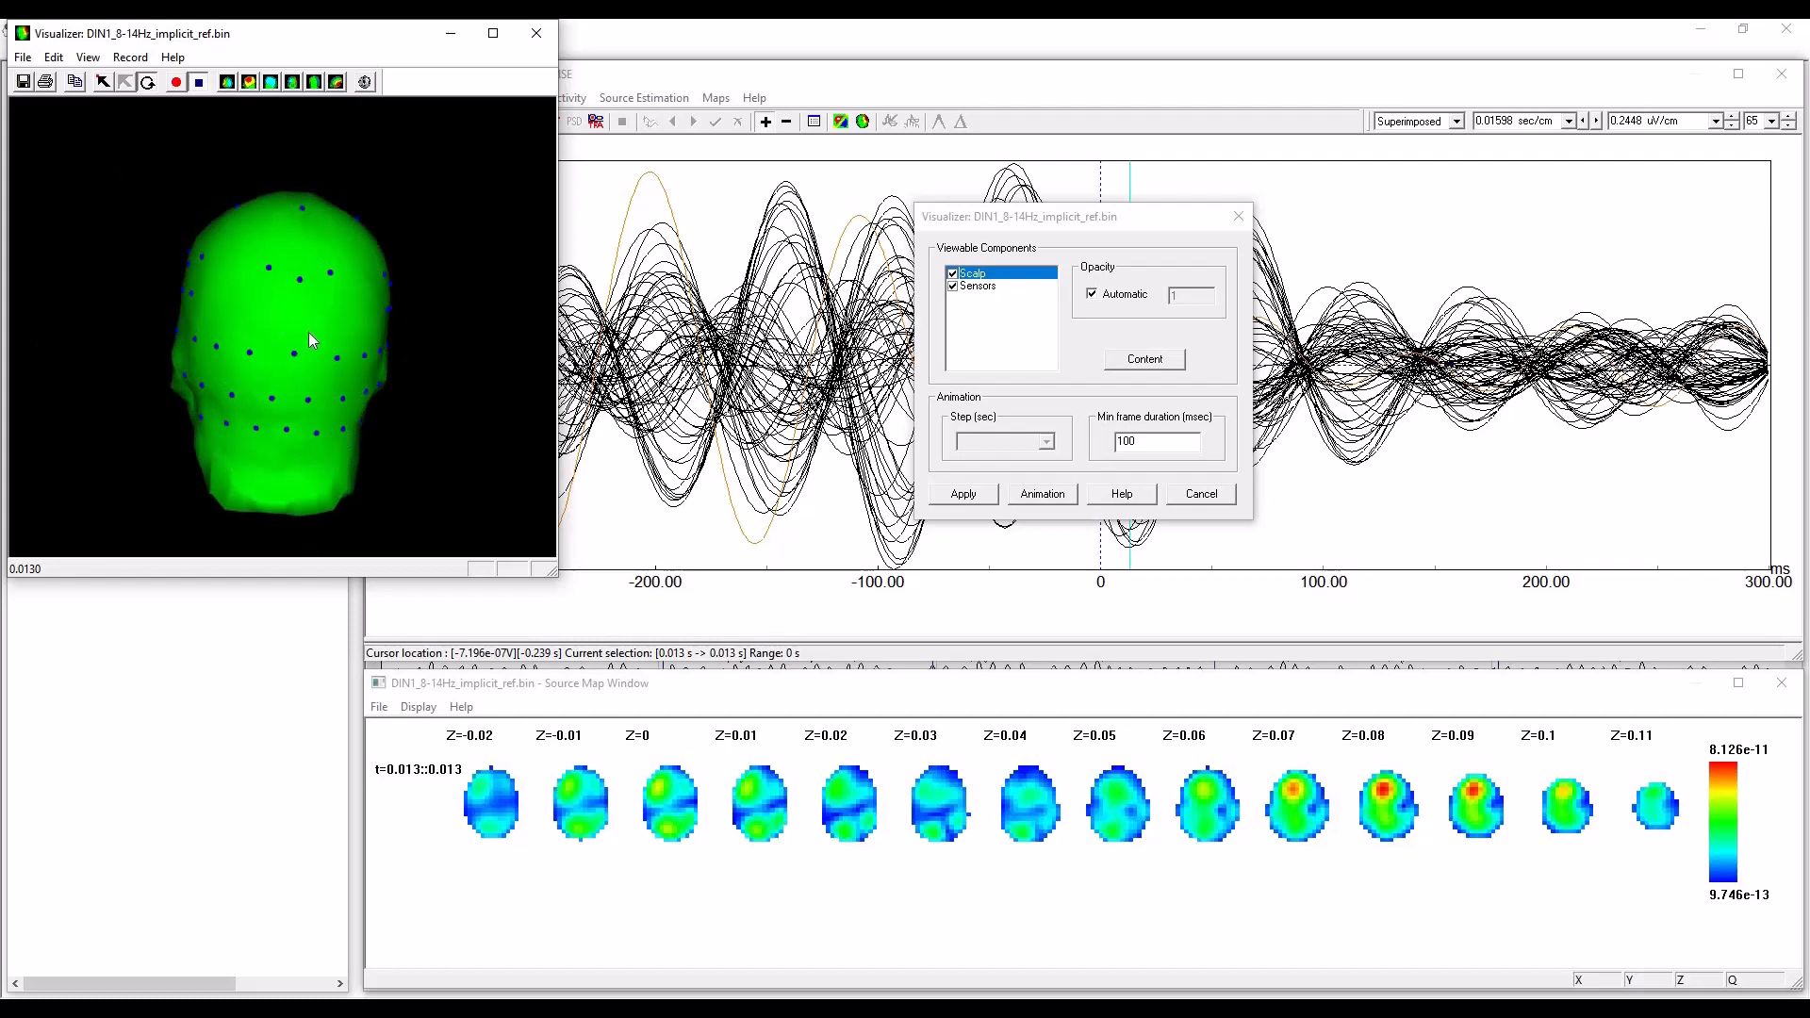
left_click_drag(308, 332, 374, 391)
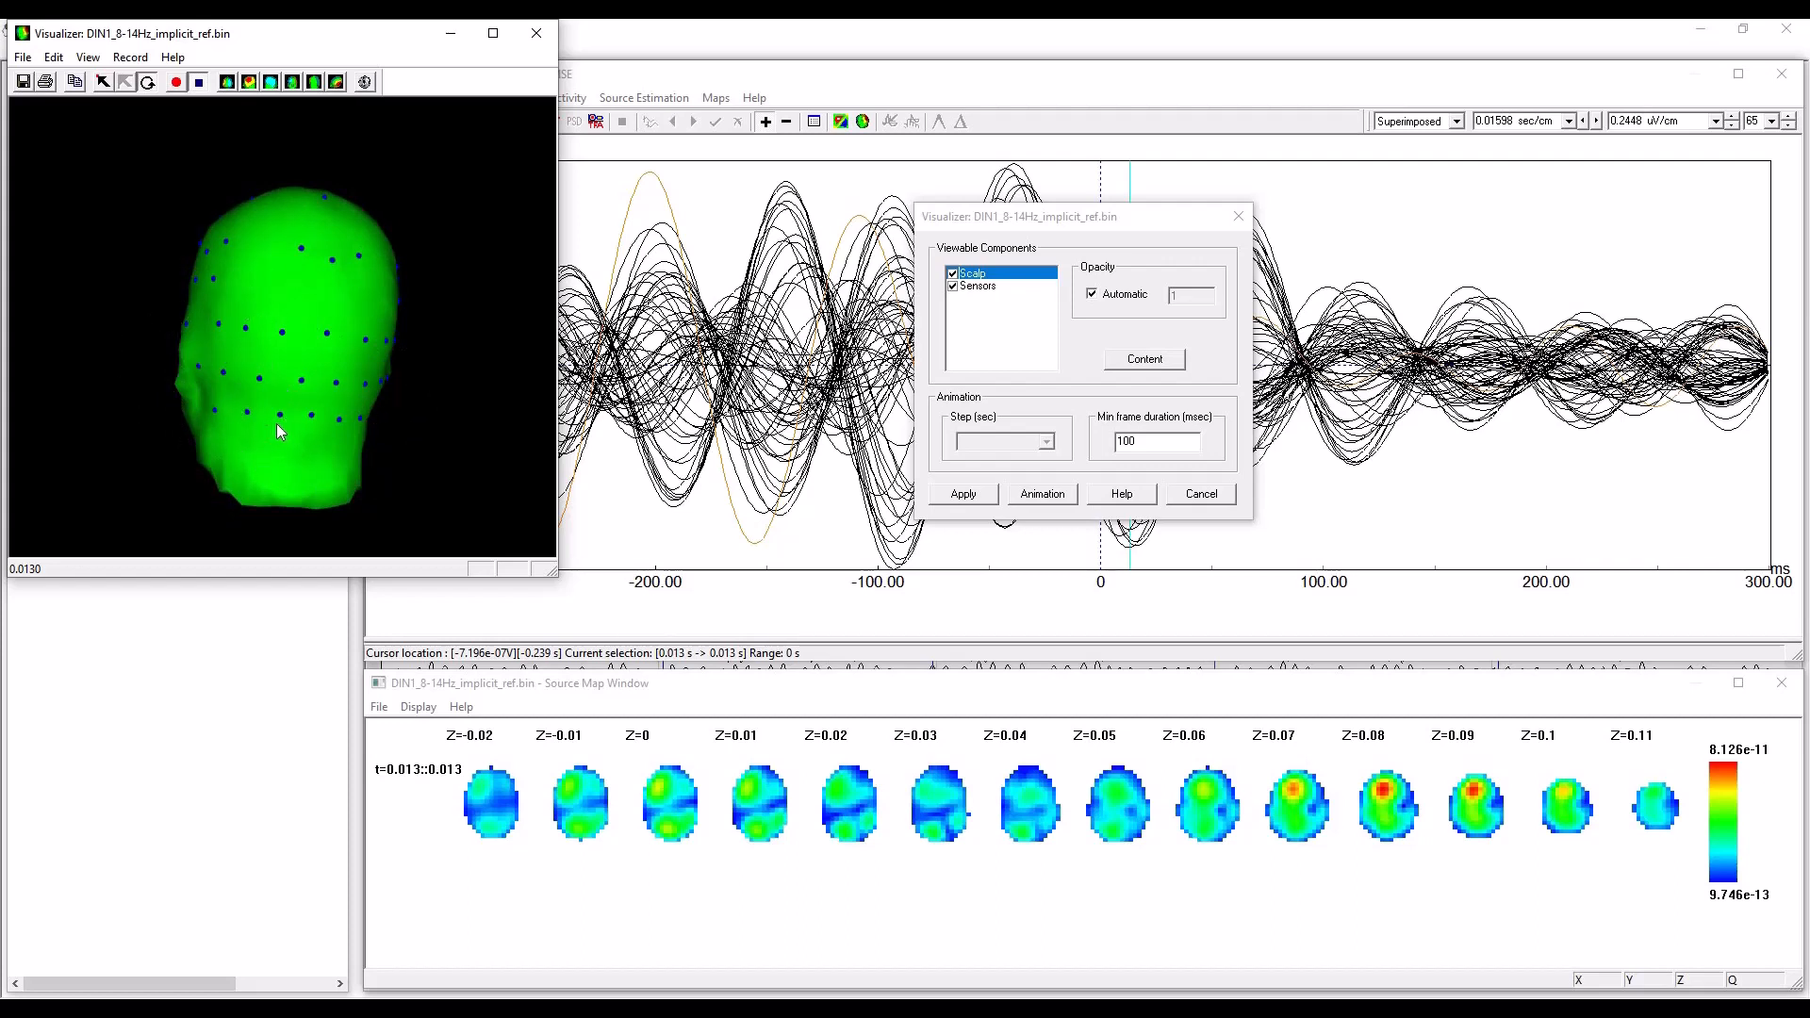
left_click_drag(264, 347, 305, 396)
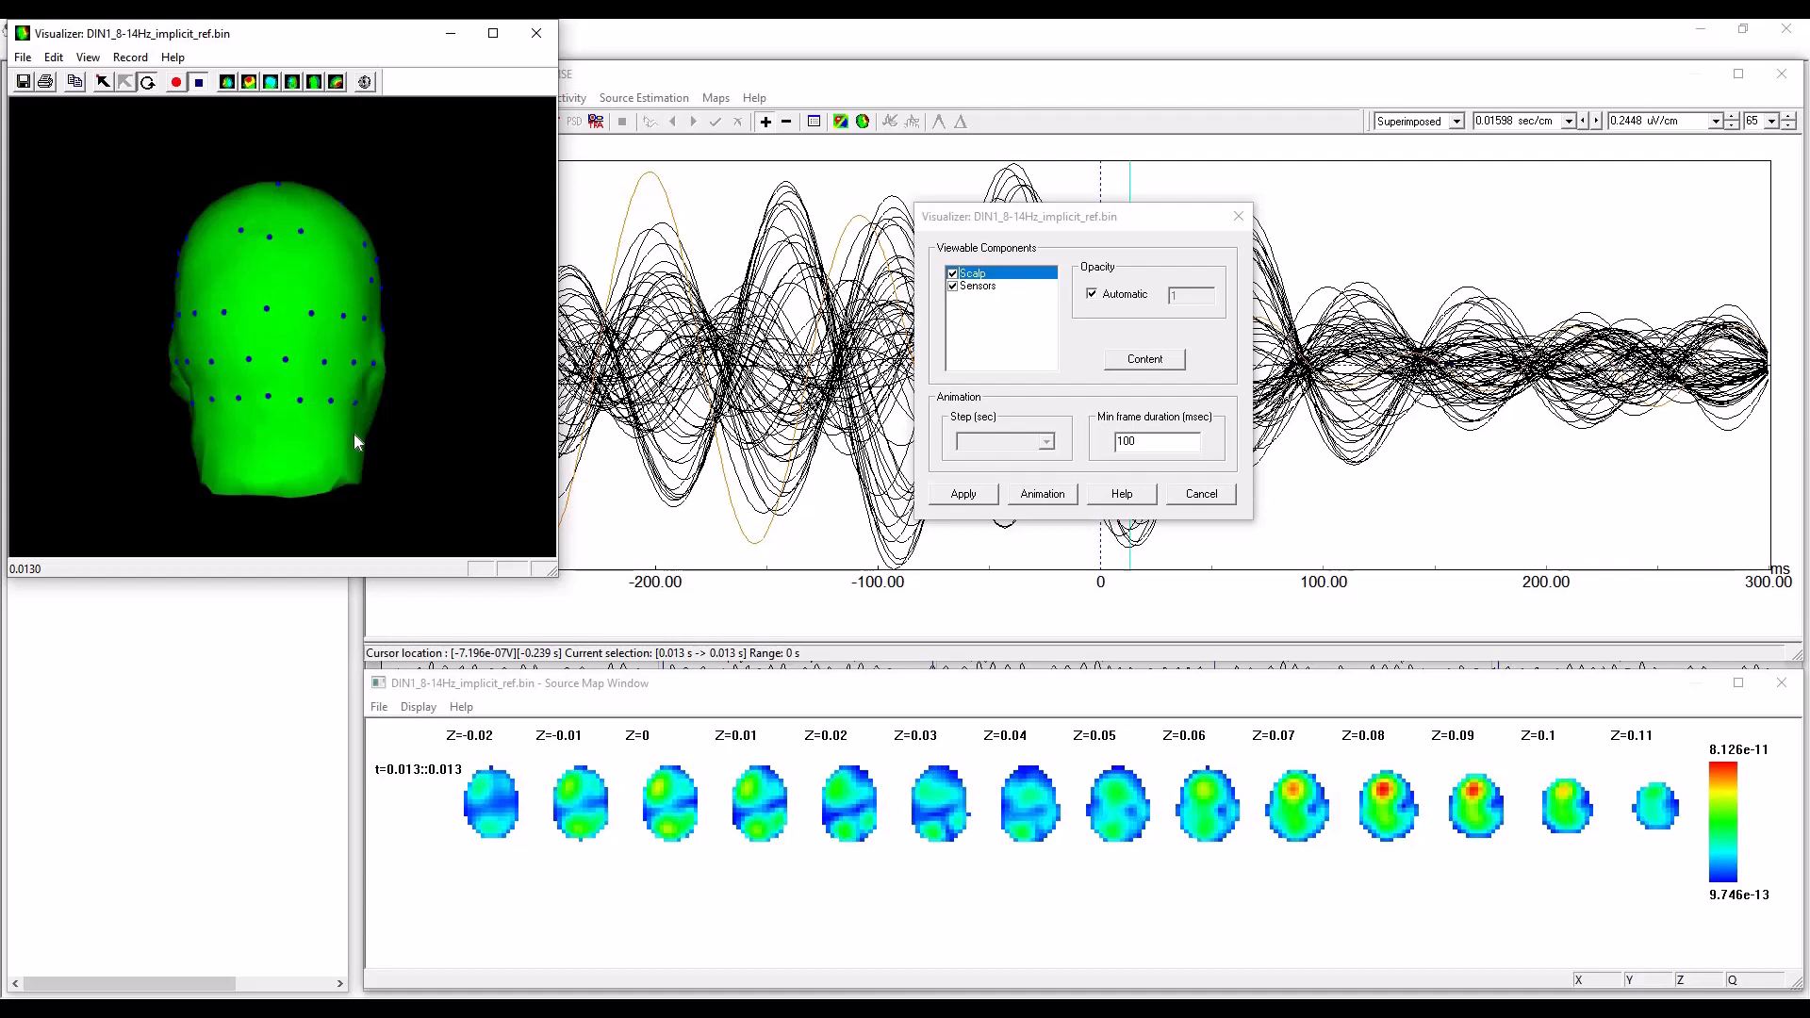
left_click(537, 34)
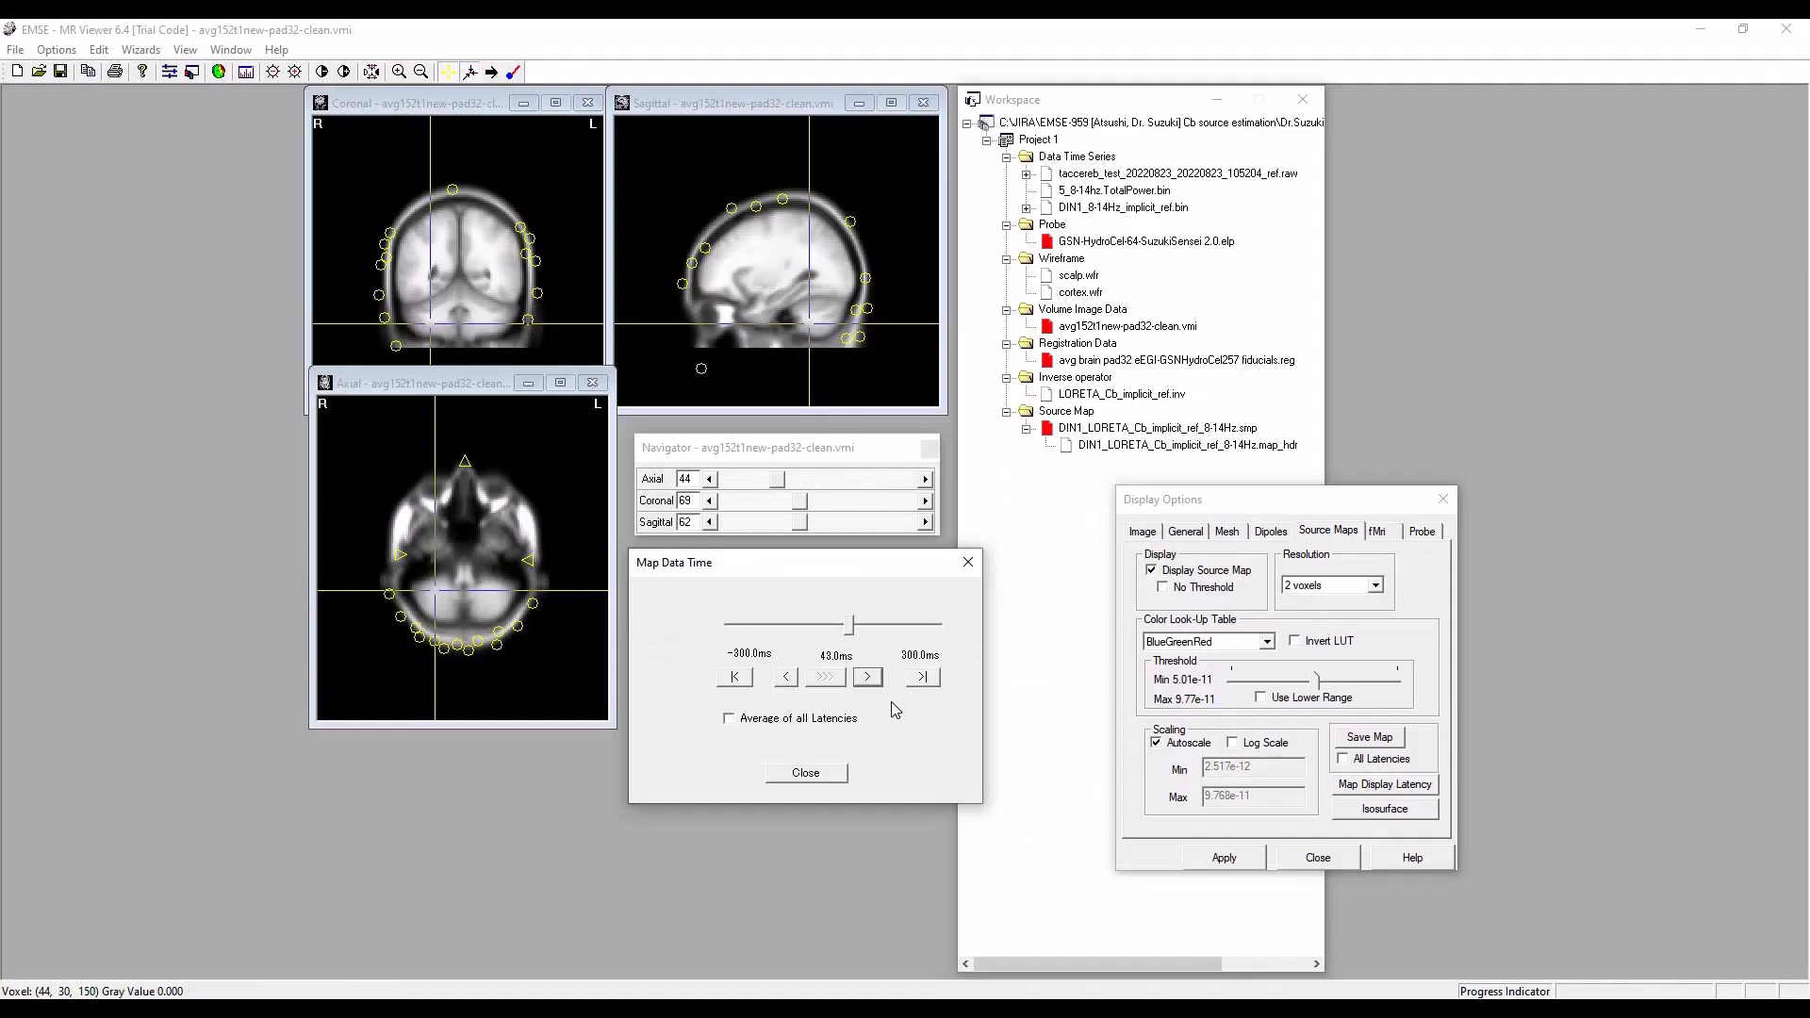
Switch to MR Viewer and examine the implicit-reference source map on the MRI at -92 ms and -203 ms.
left_click_drag(853, 634, 800, 633)
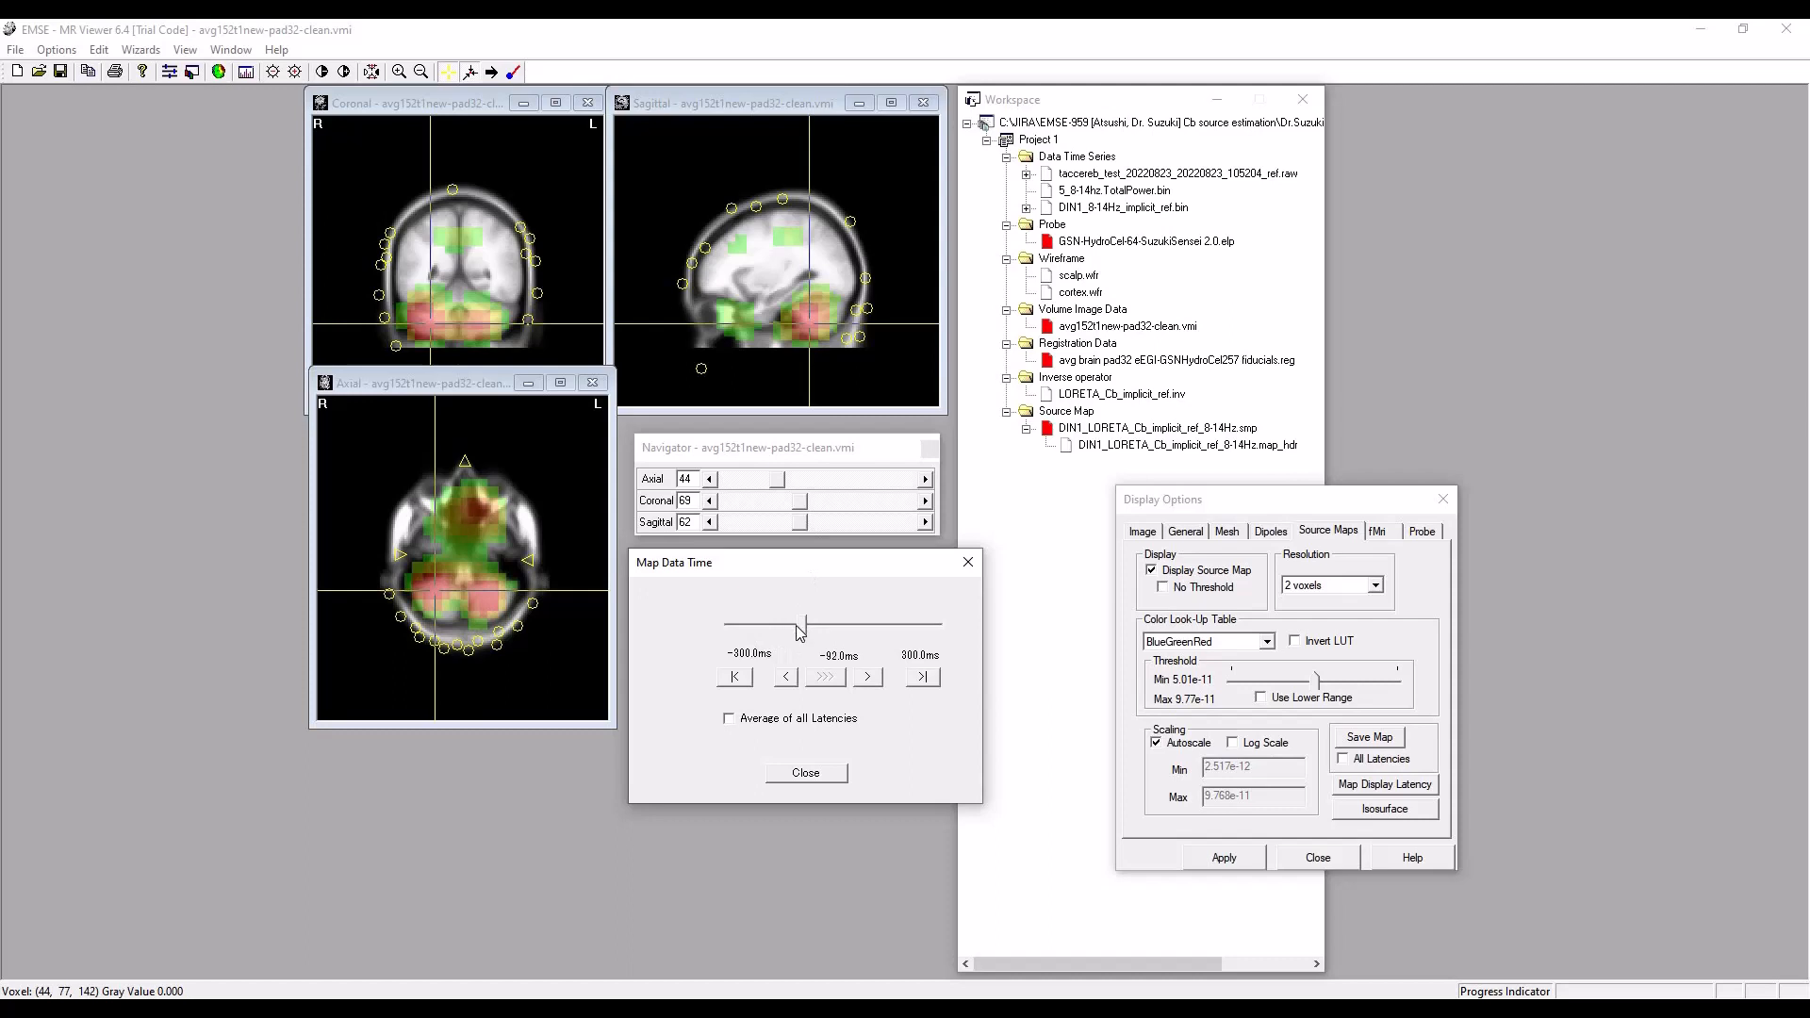
left_click_drag(799, 633, 765, 625)
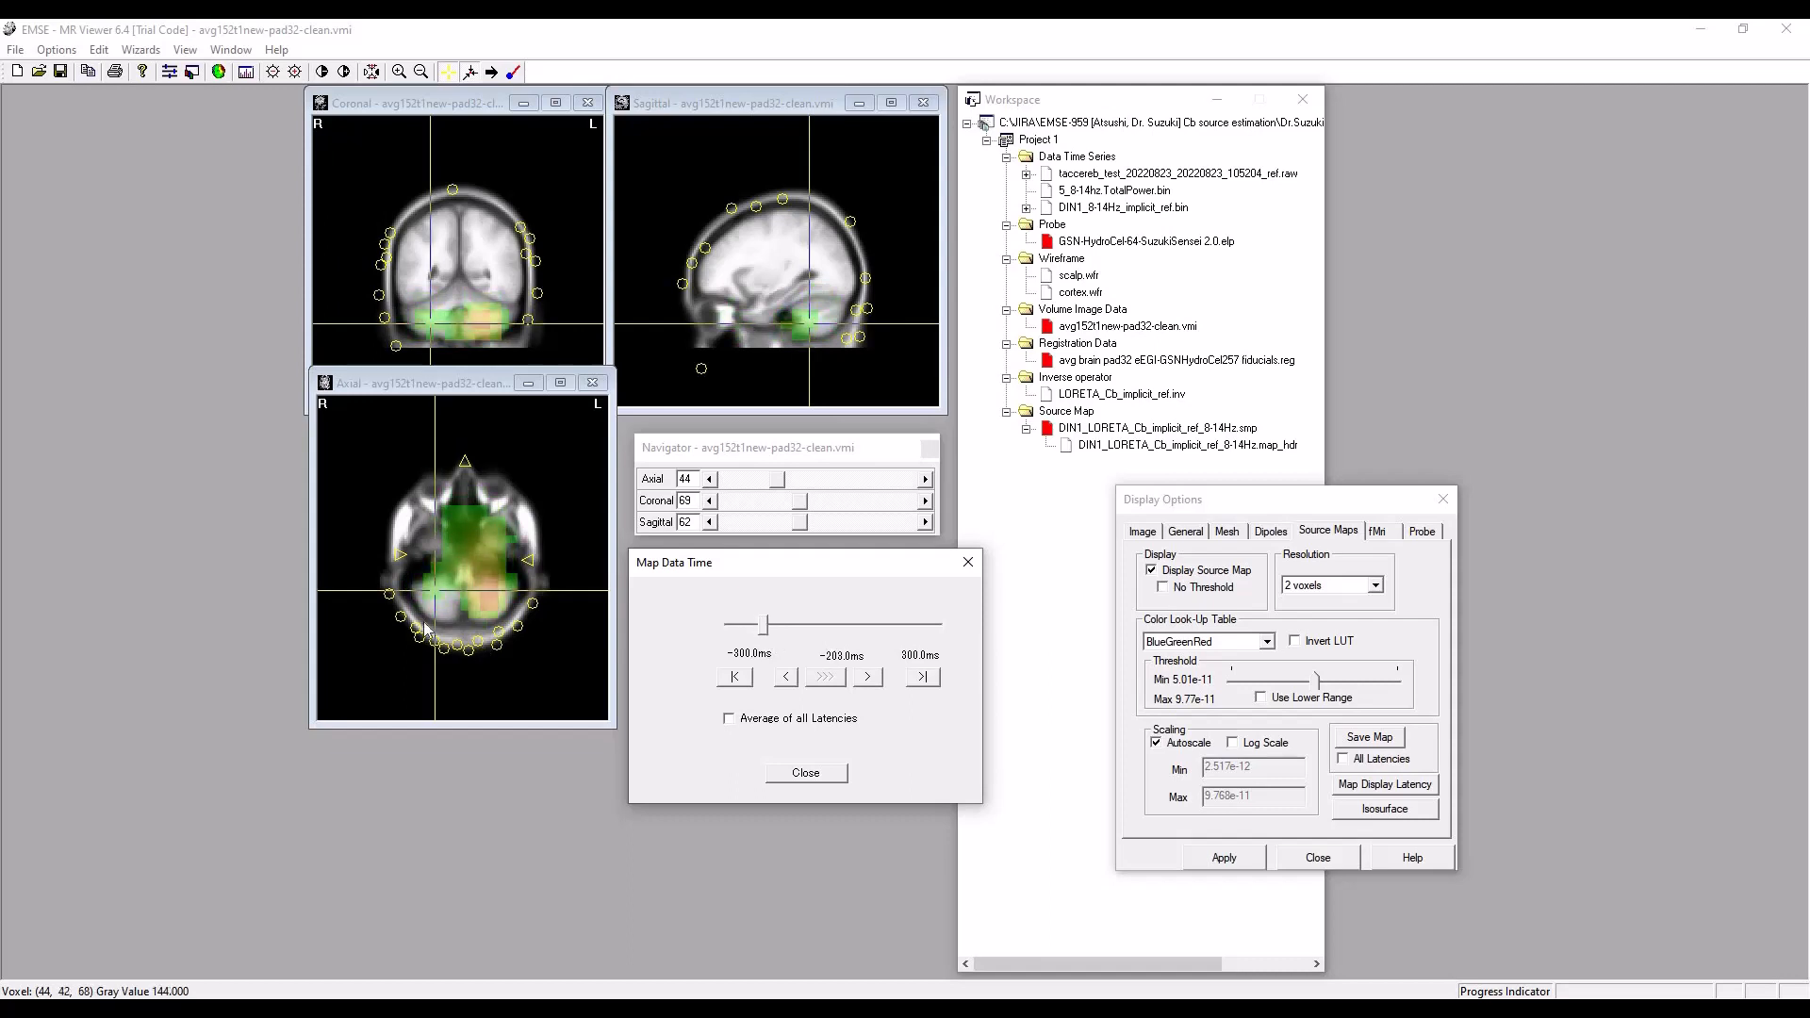